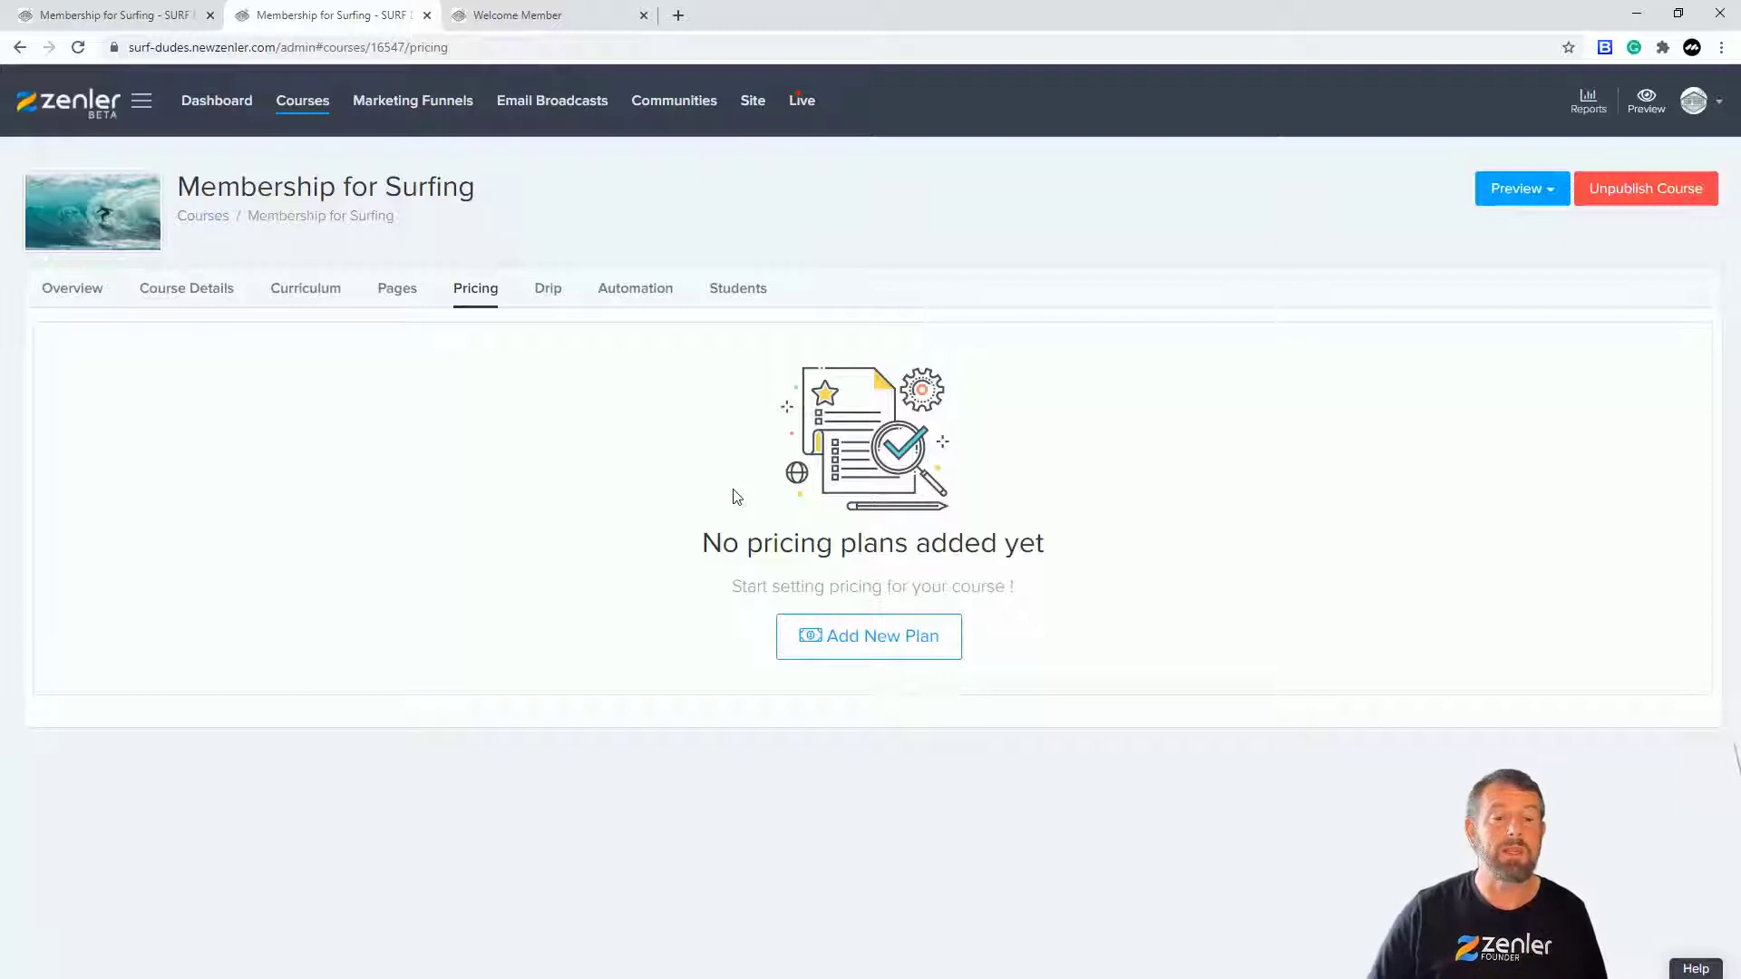
- Open the public Membership for Surfing course page and check its enrollment notice
left_click(488, 19)
left_click(369, 518)
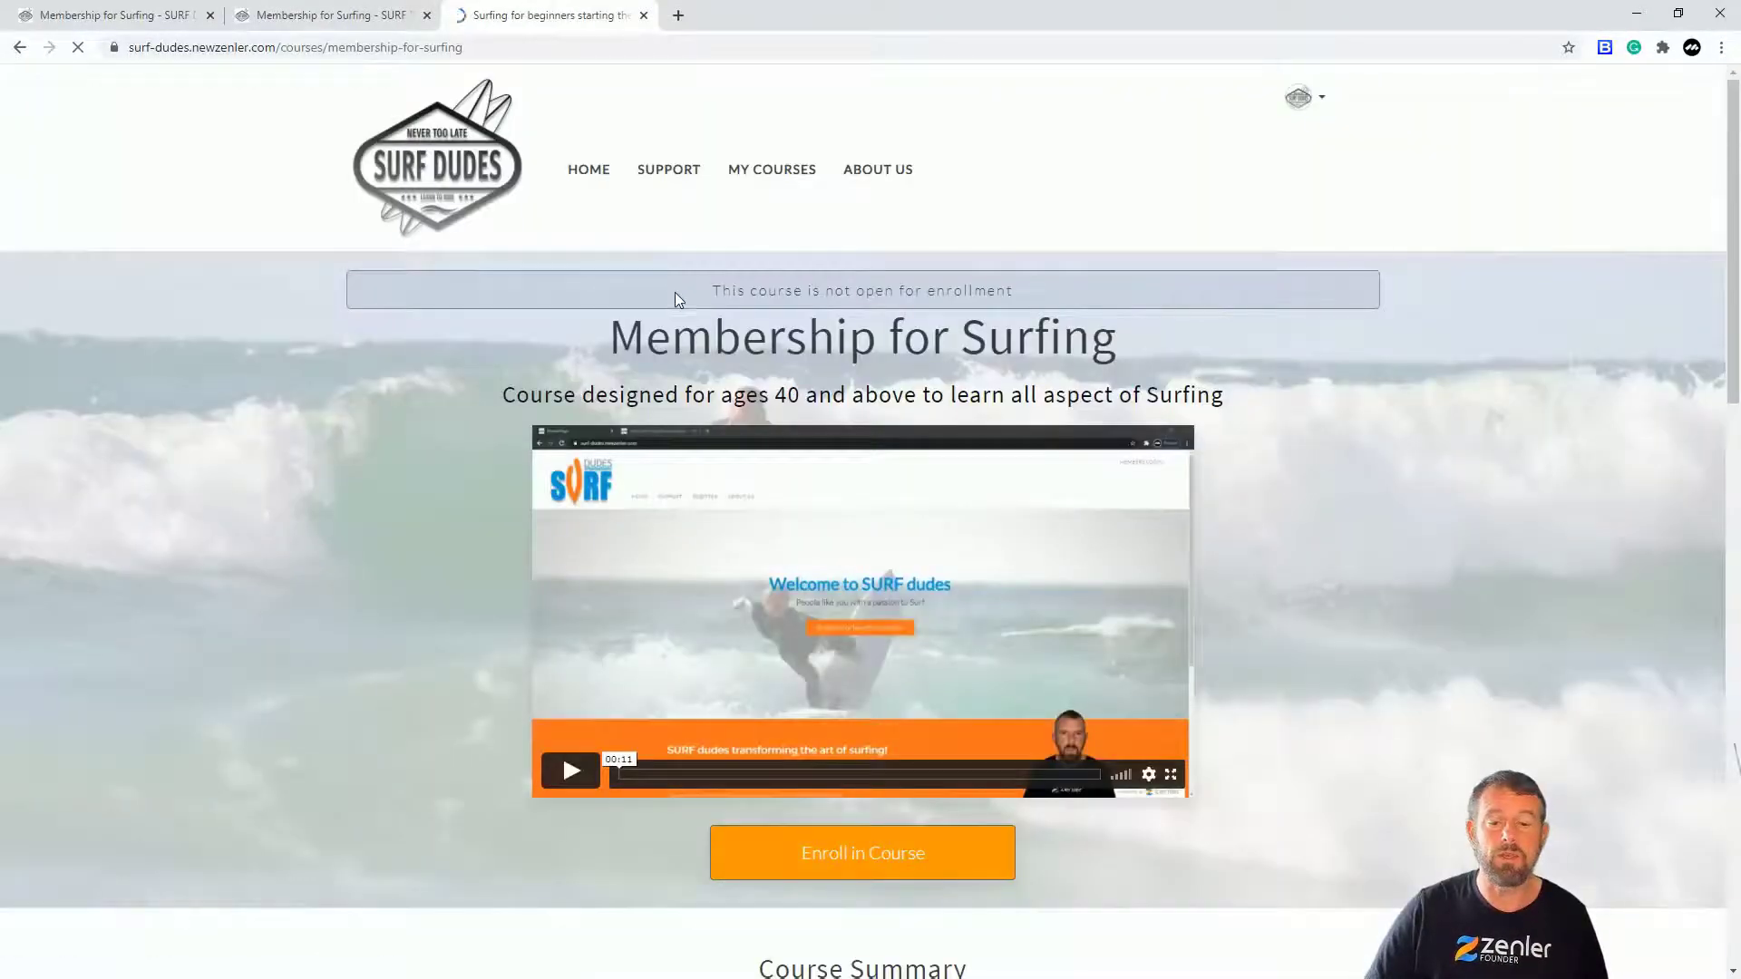
left_click_drag(709, 291, 1030, 291)
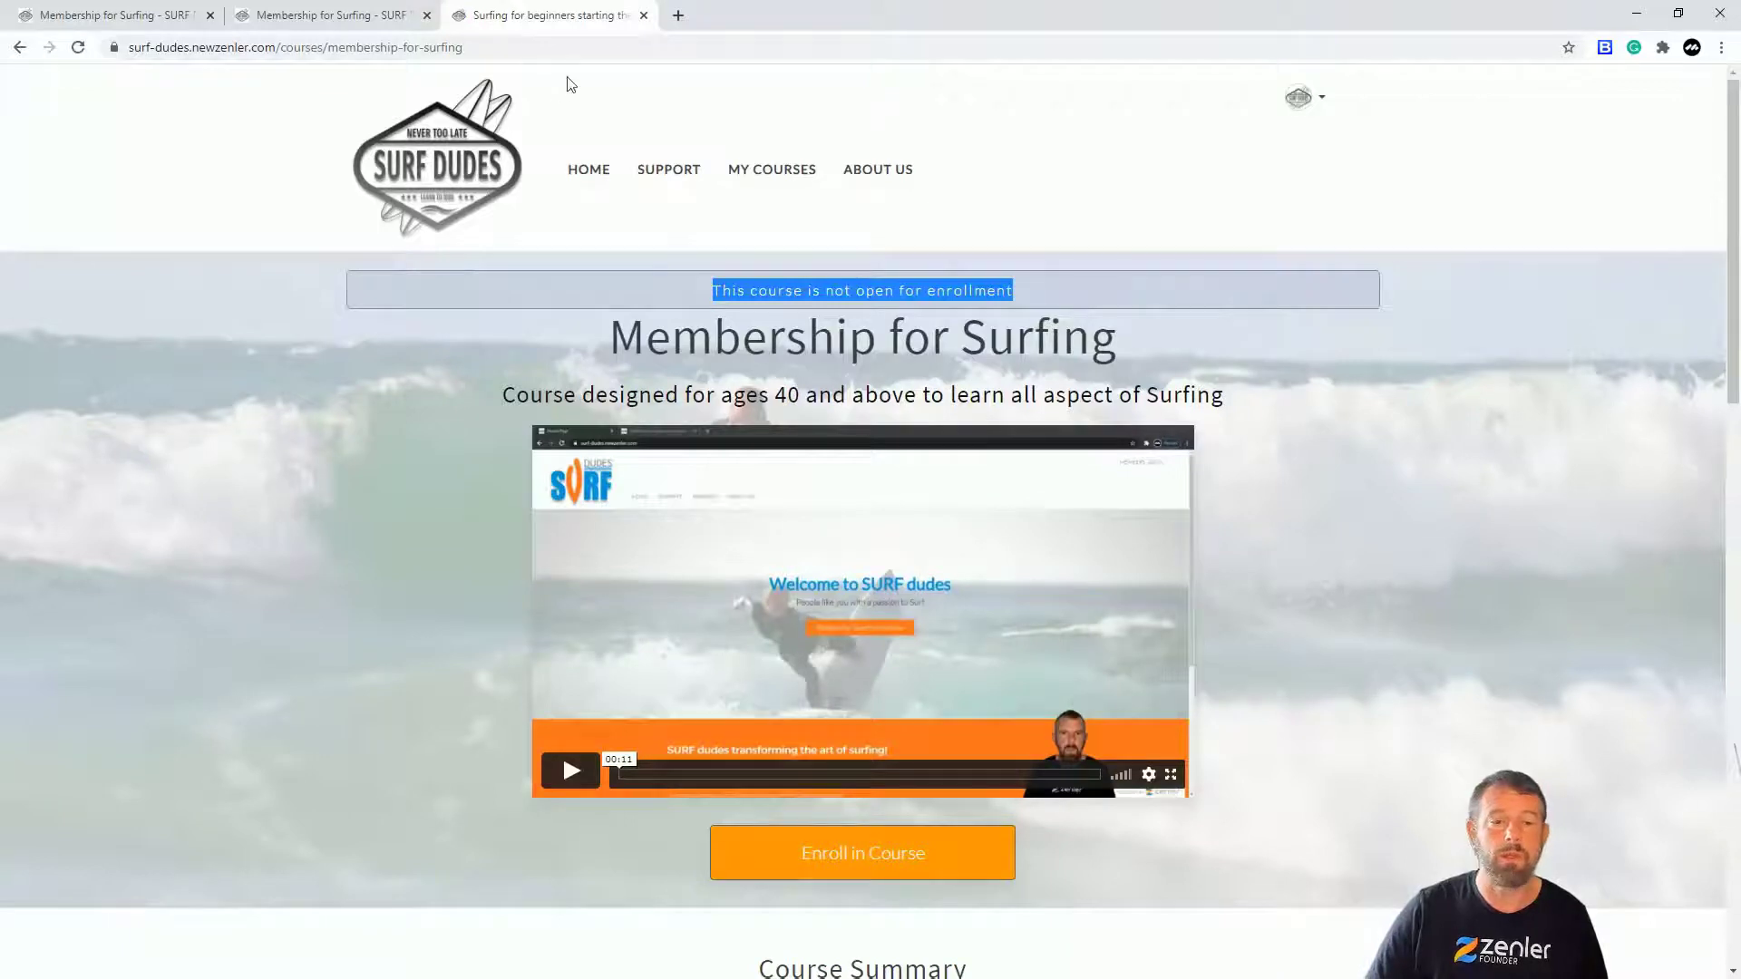
- Duplicate the Membership for Surfing course from the admin course list and select the copy's course title
left_click(387, 20)
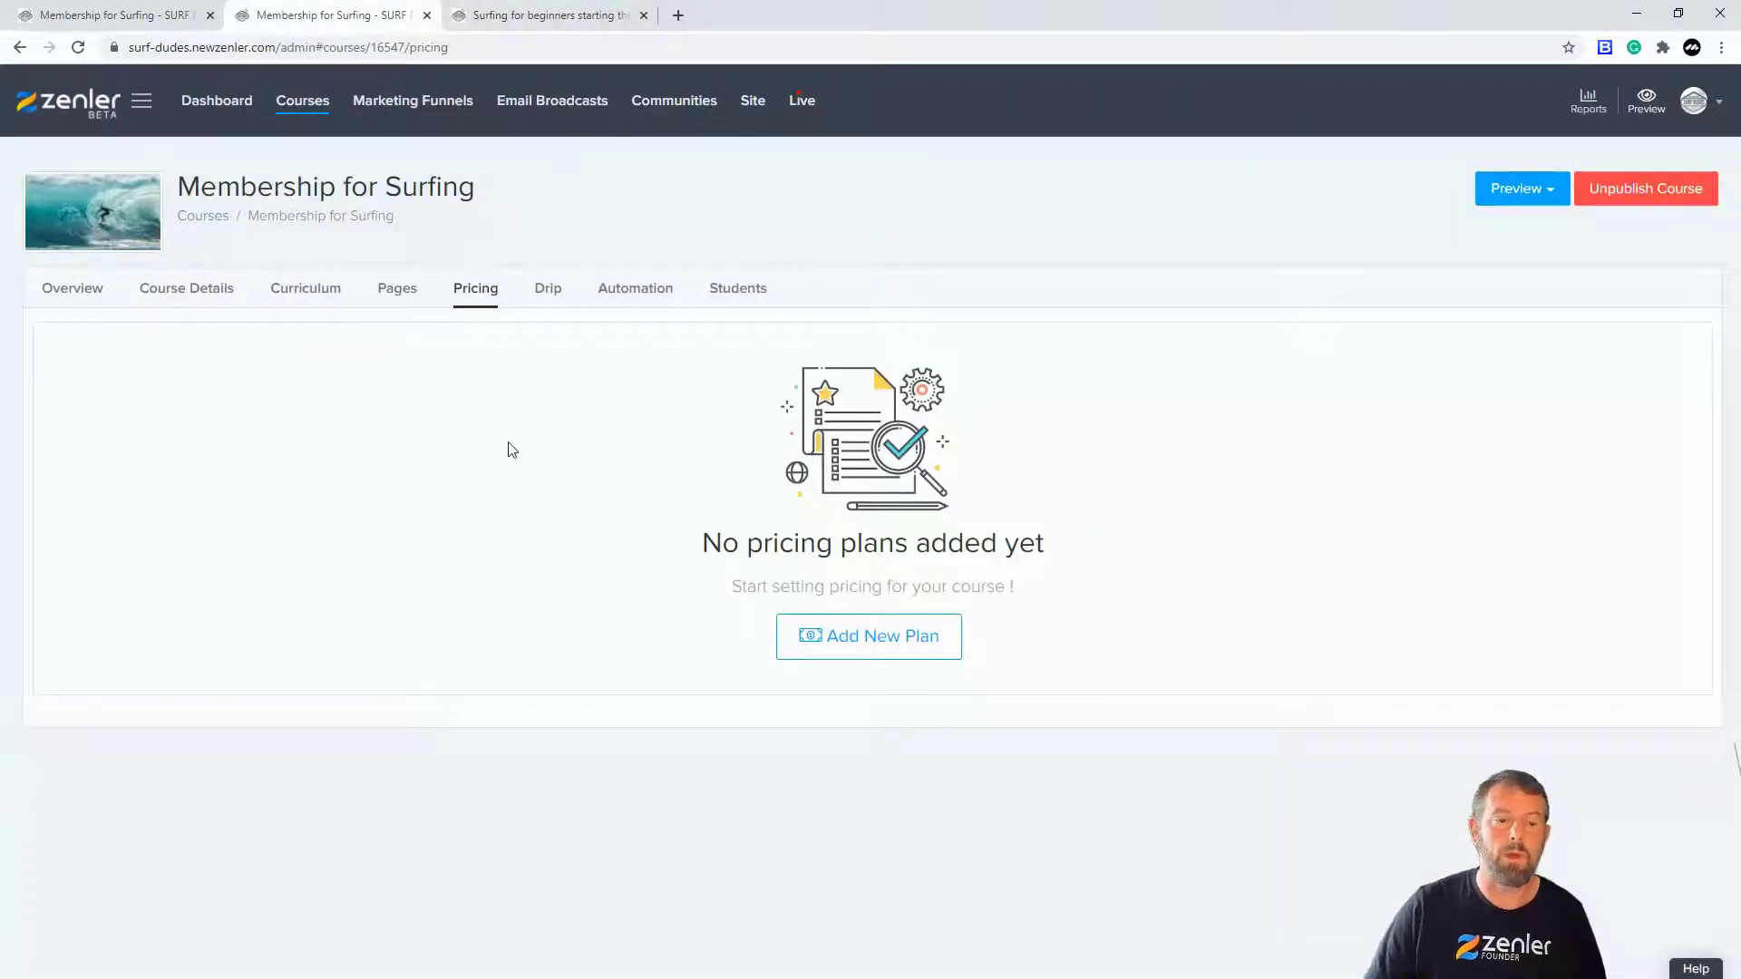
left_click(309, 108)
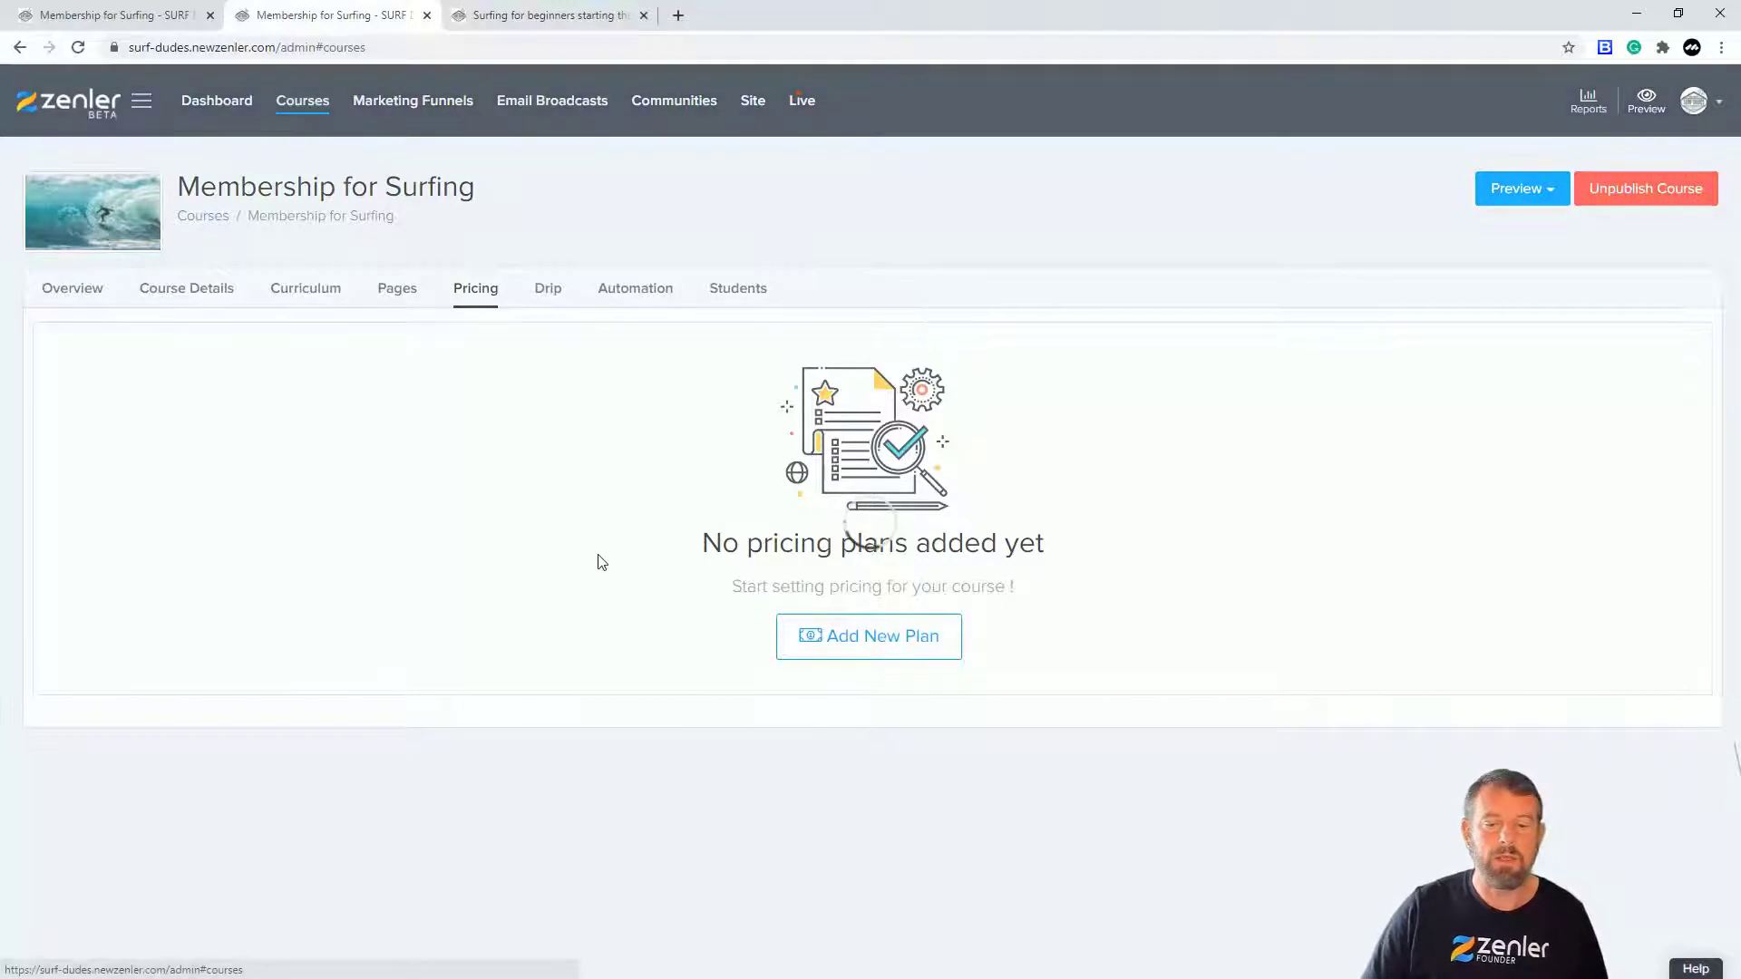
left_click(958, 717)
left_click(944, 754)
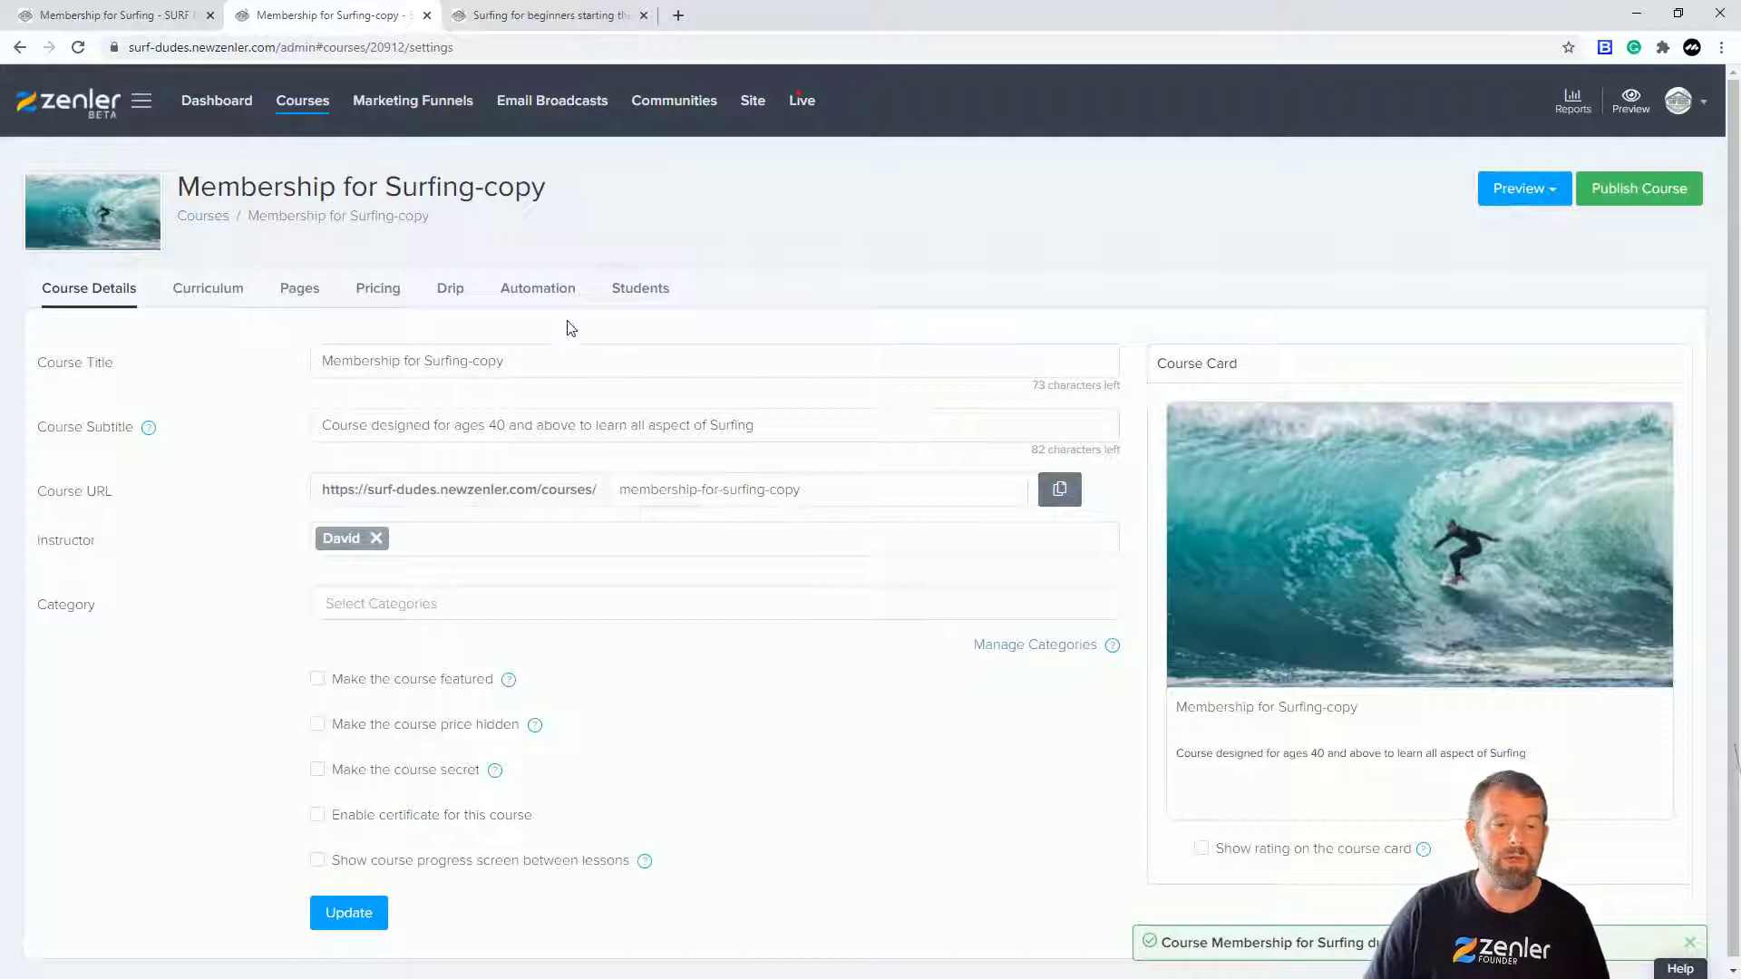
triple_click(335, 359)
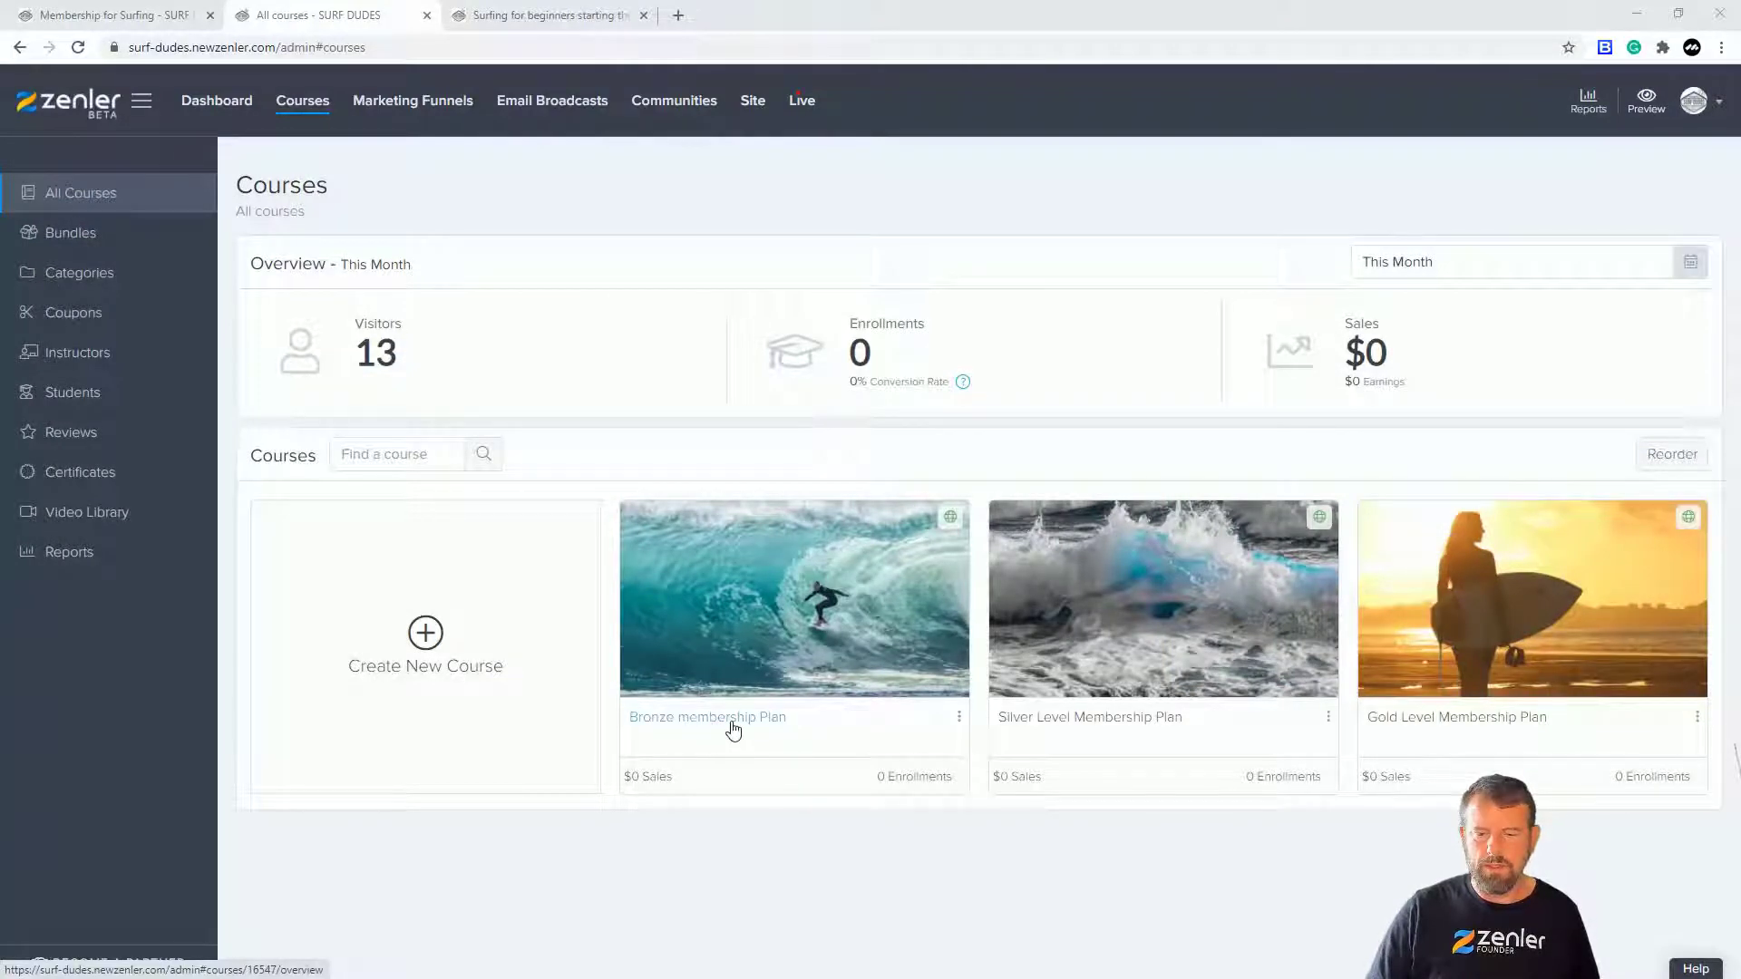
- Rename the Bronze membership Plan course to "Bronze Level Membership Plan" and save its details
left_click(733, 725)
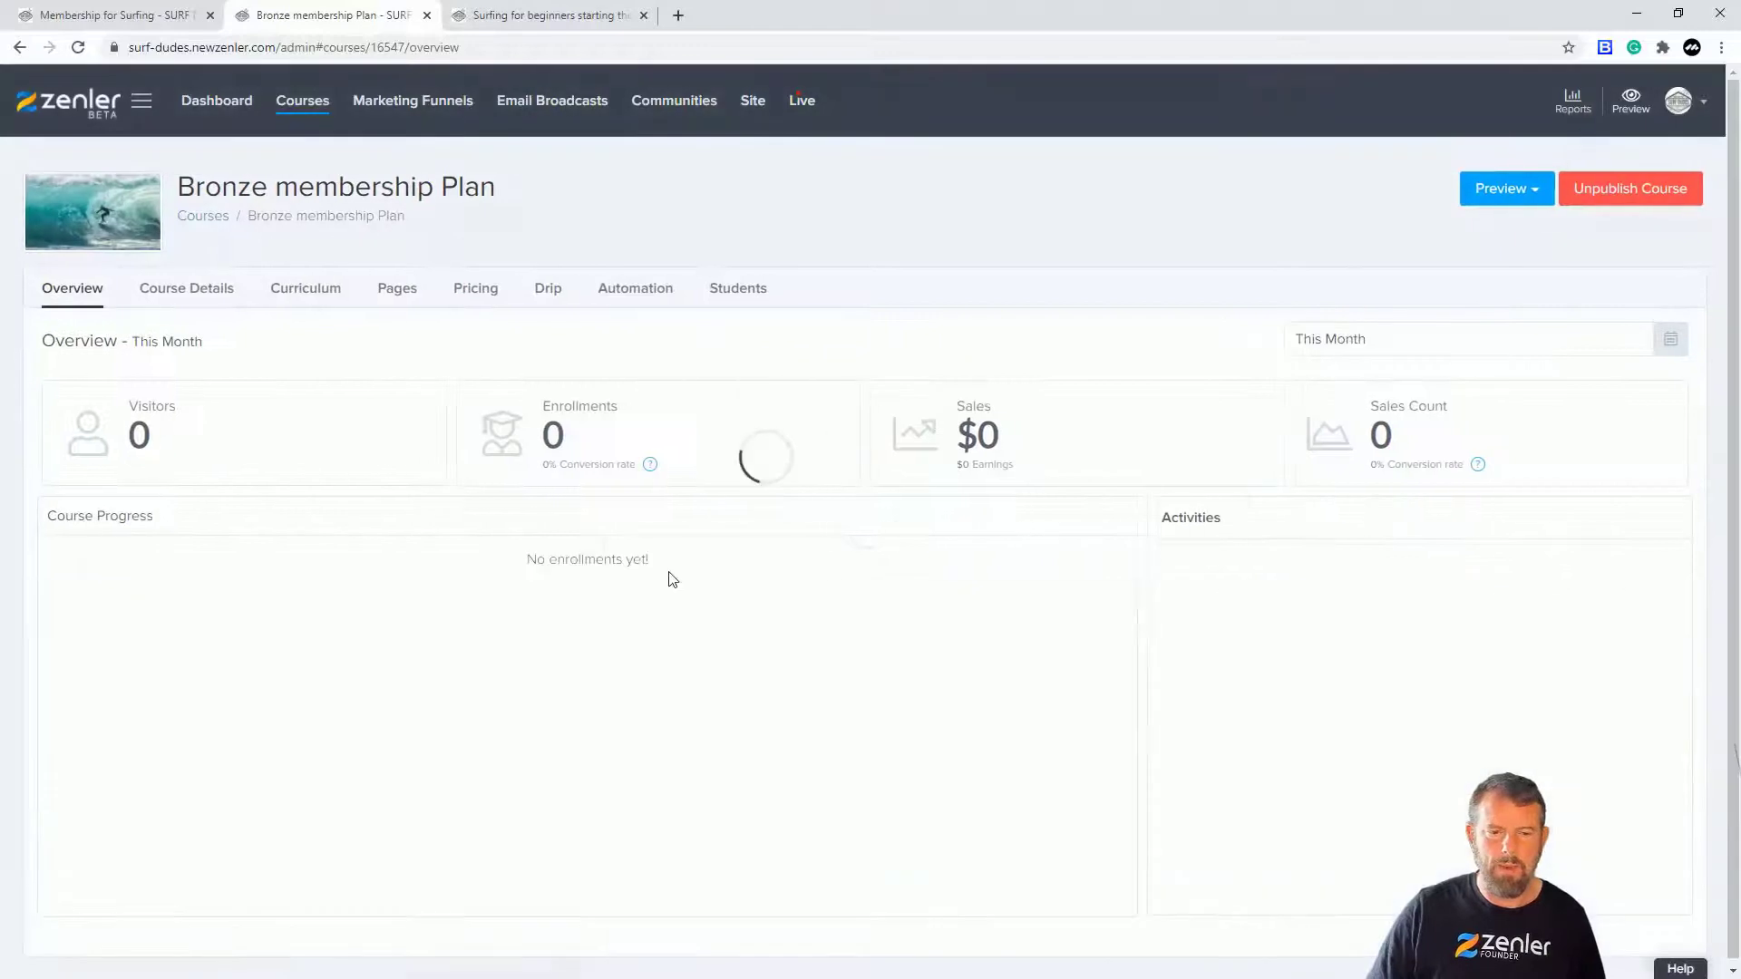
left_click(197, 288)
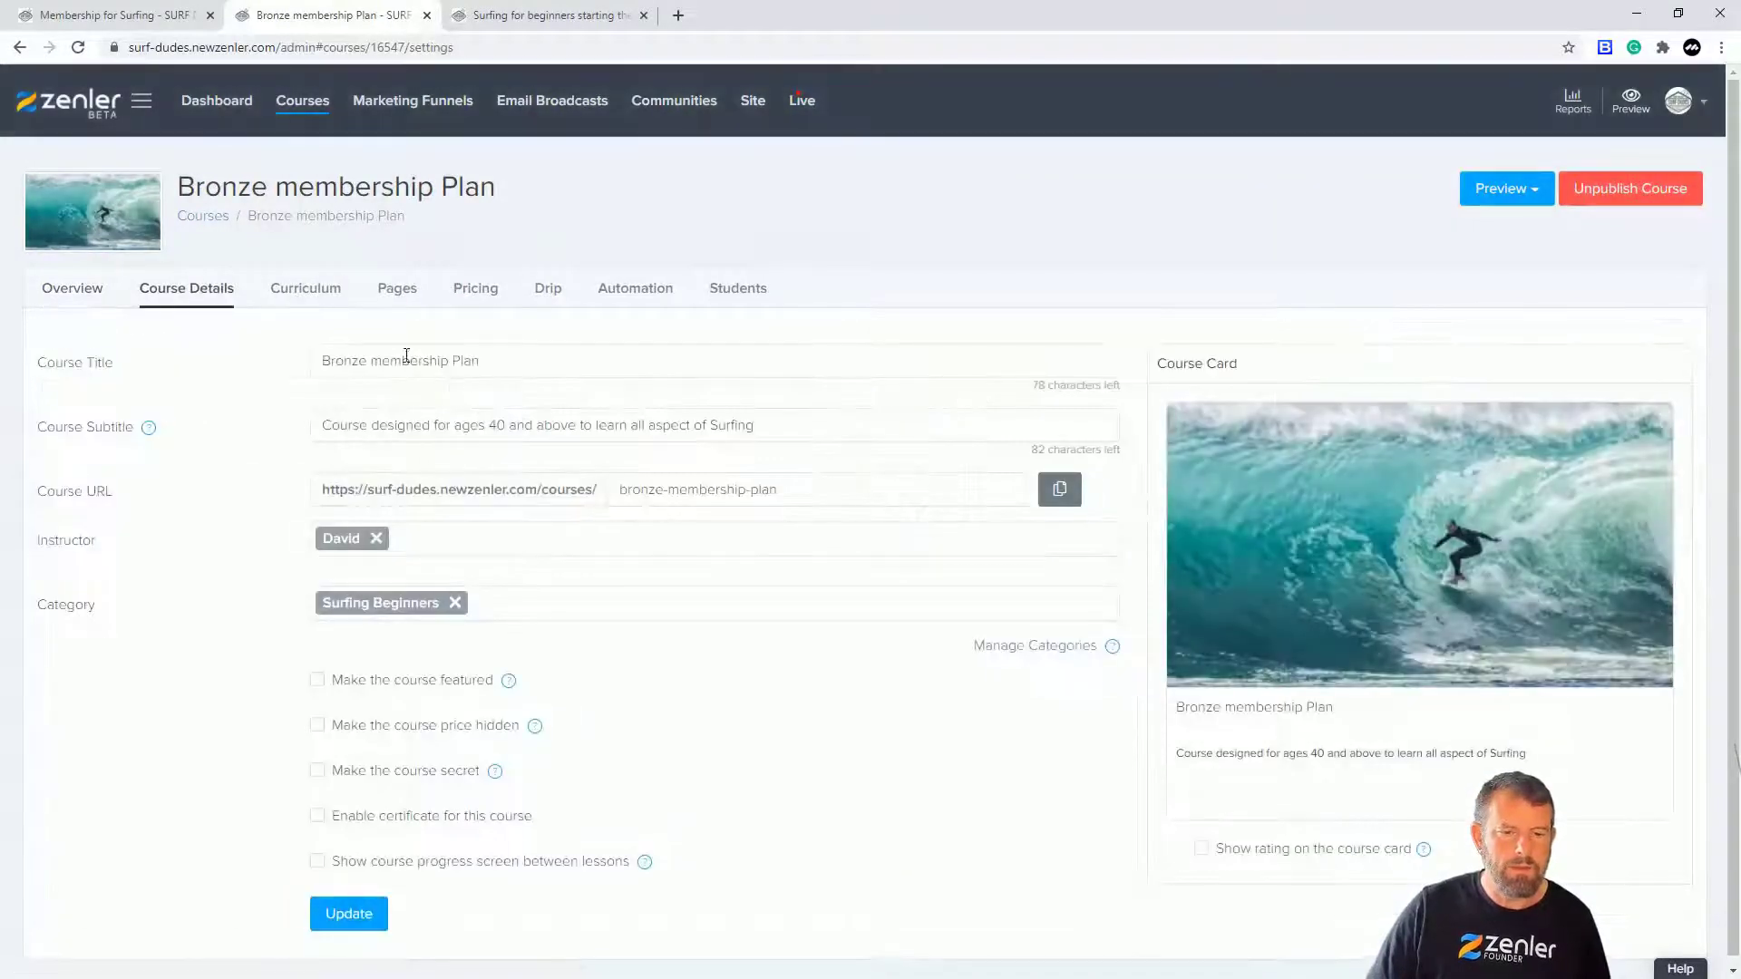
type("Level")
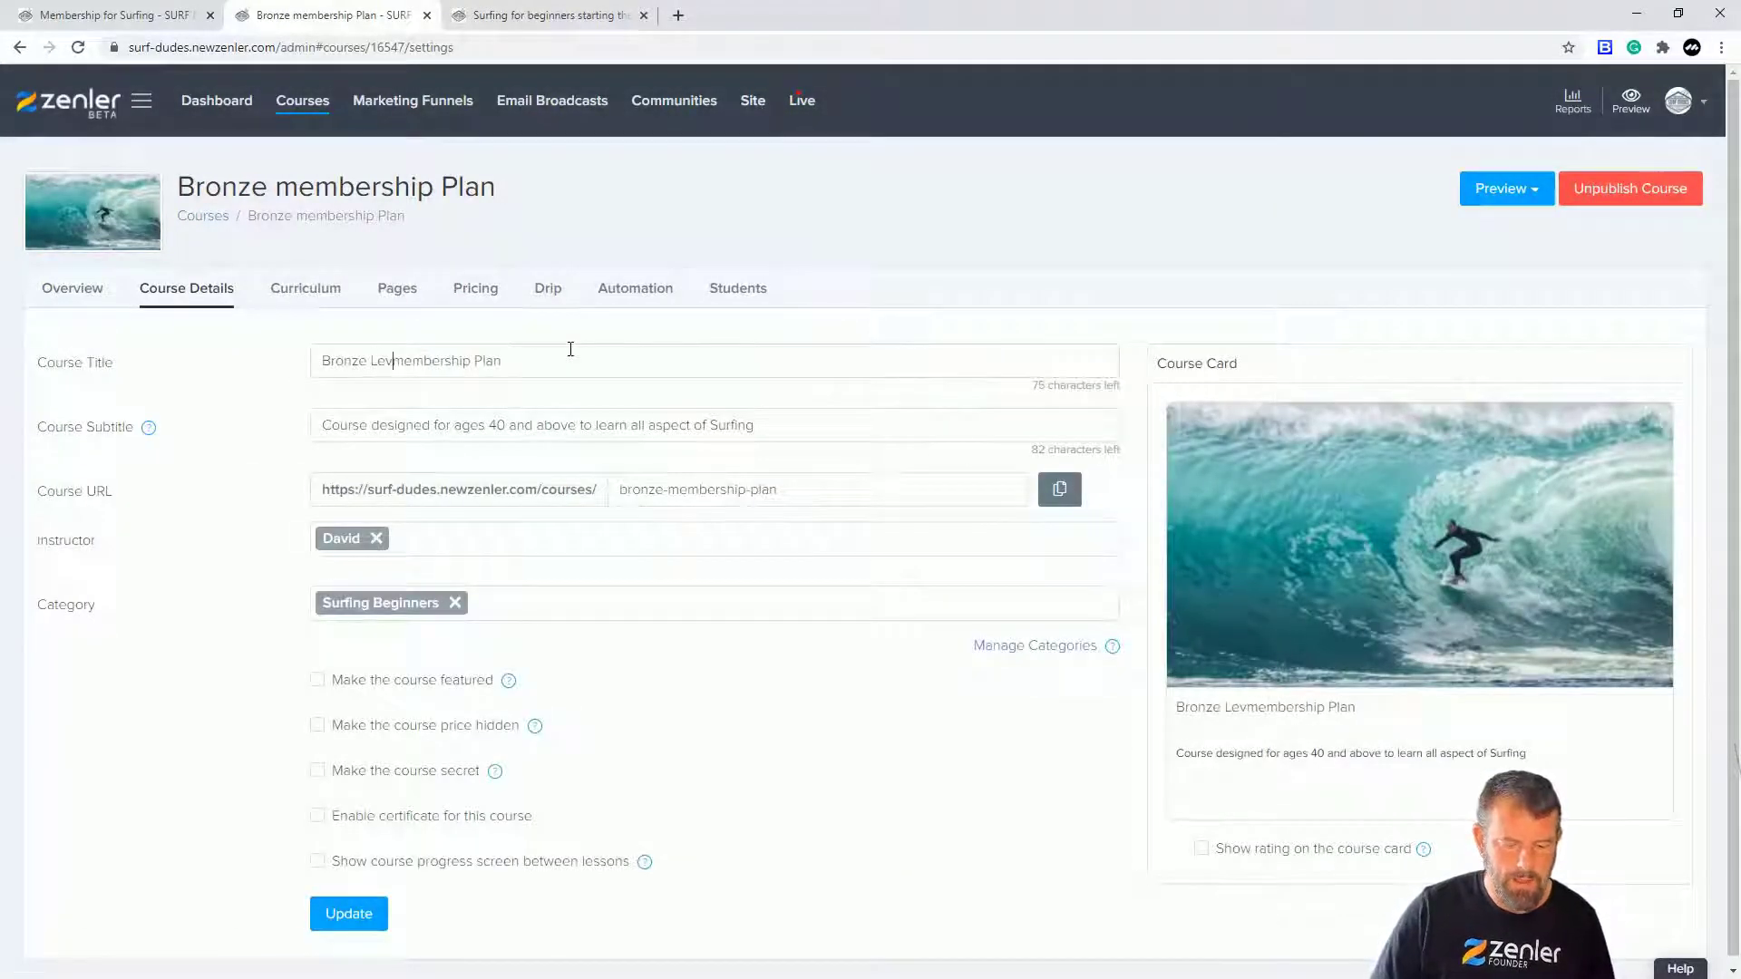
left_click(420, 357)
key("BackSpace")
type("M")
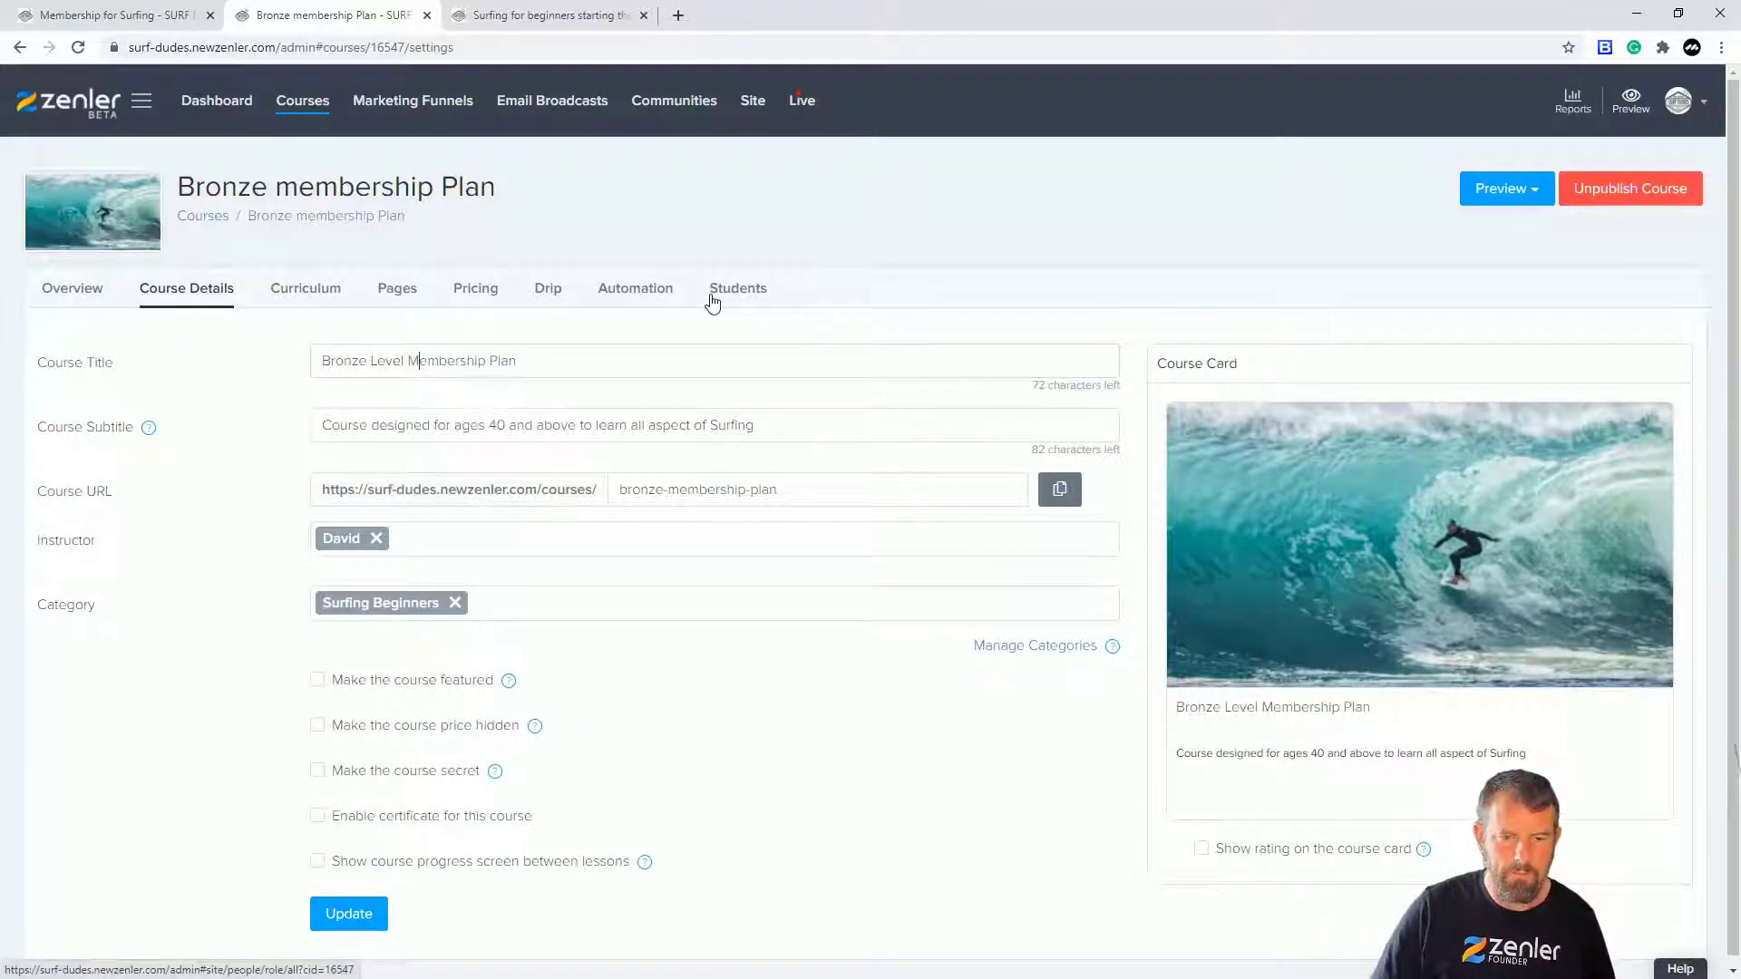
left_click(347, 916)
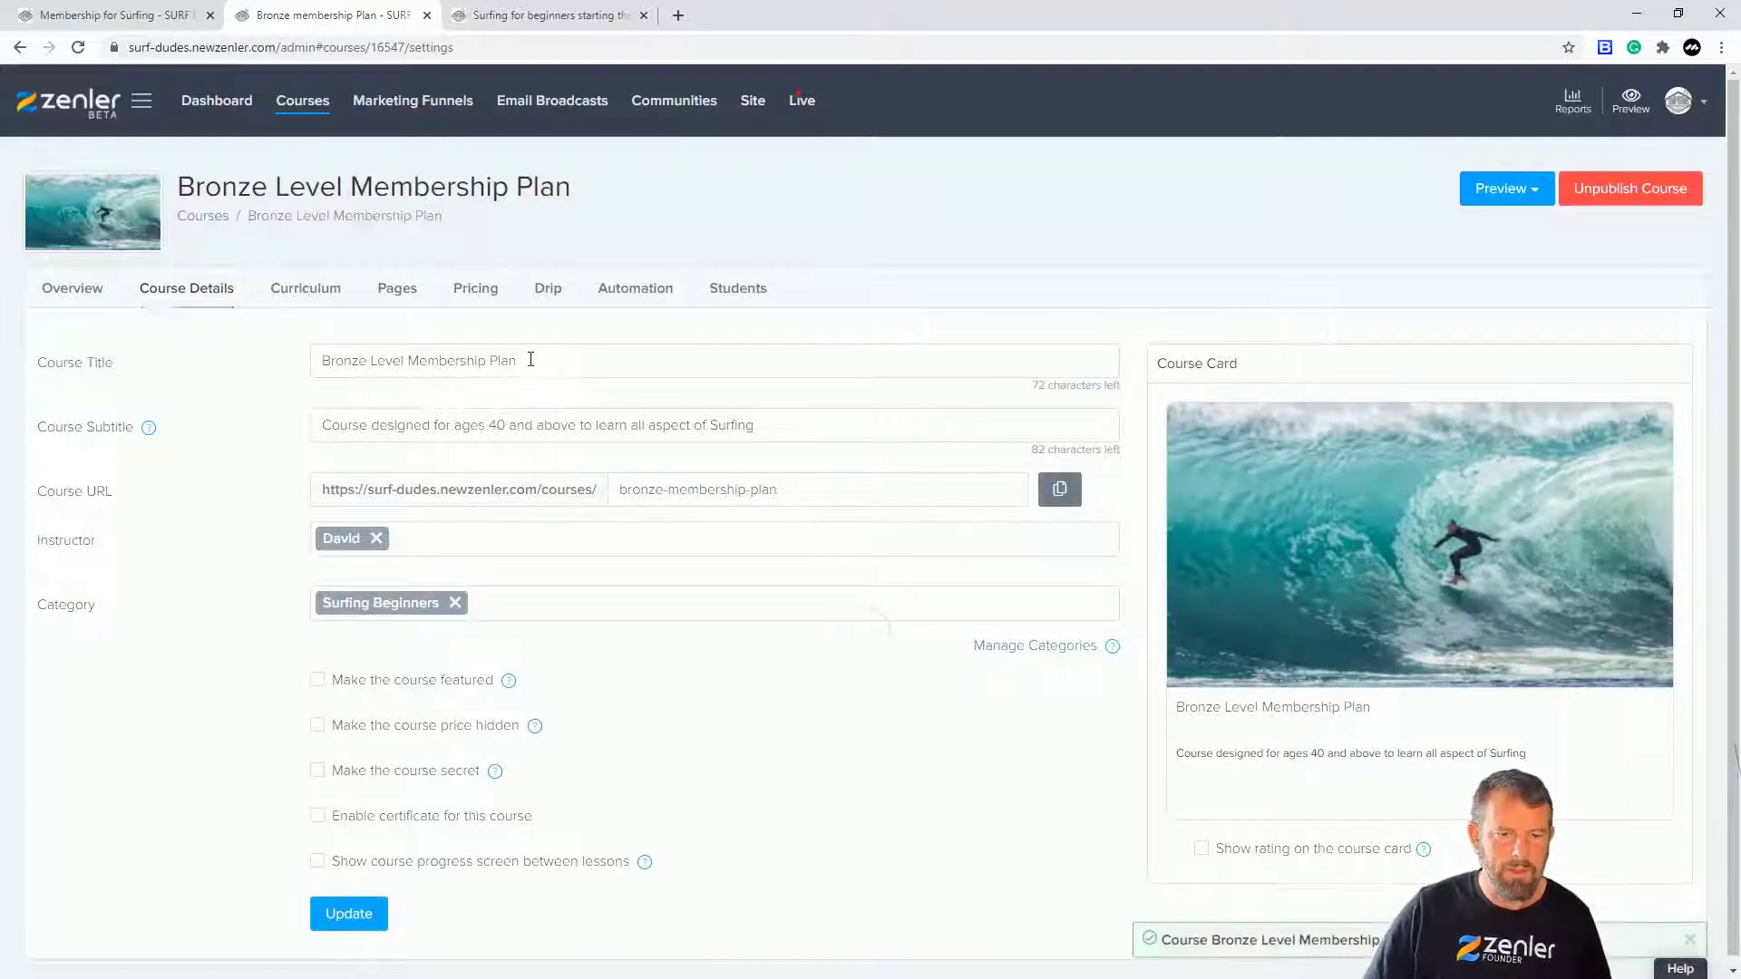
- Replace the ending of the Bronze course URL with its full title, "Bronze Level Membership Plan", and save
left_click_drag(530, 361, 404, 390)
key("ctrl+c")
left_click_drag(782, 489, 532, 494)
key("ctrl+v")
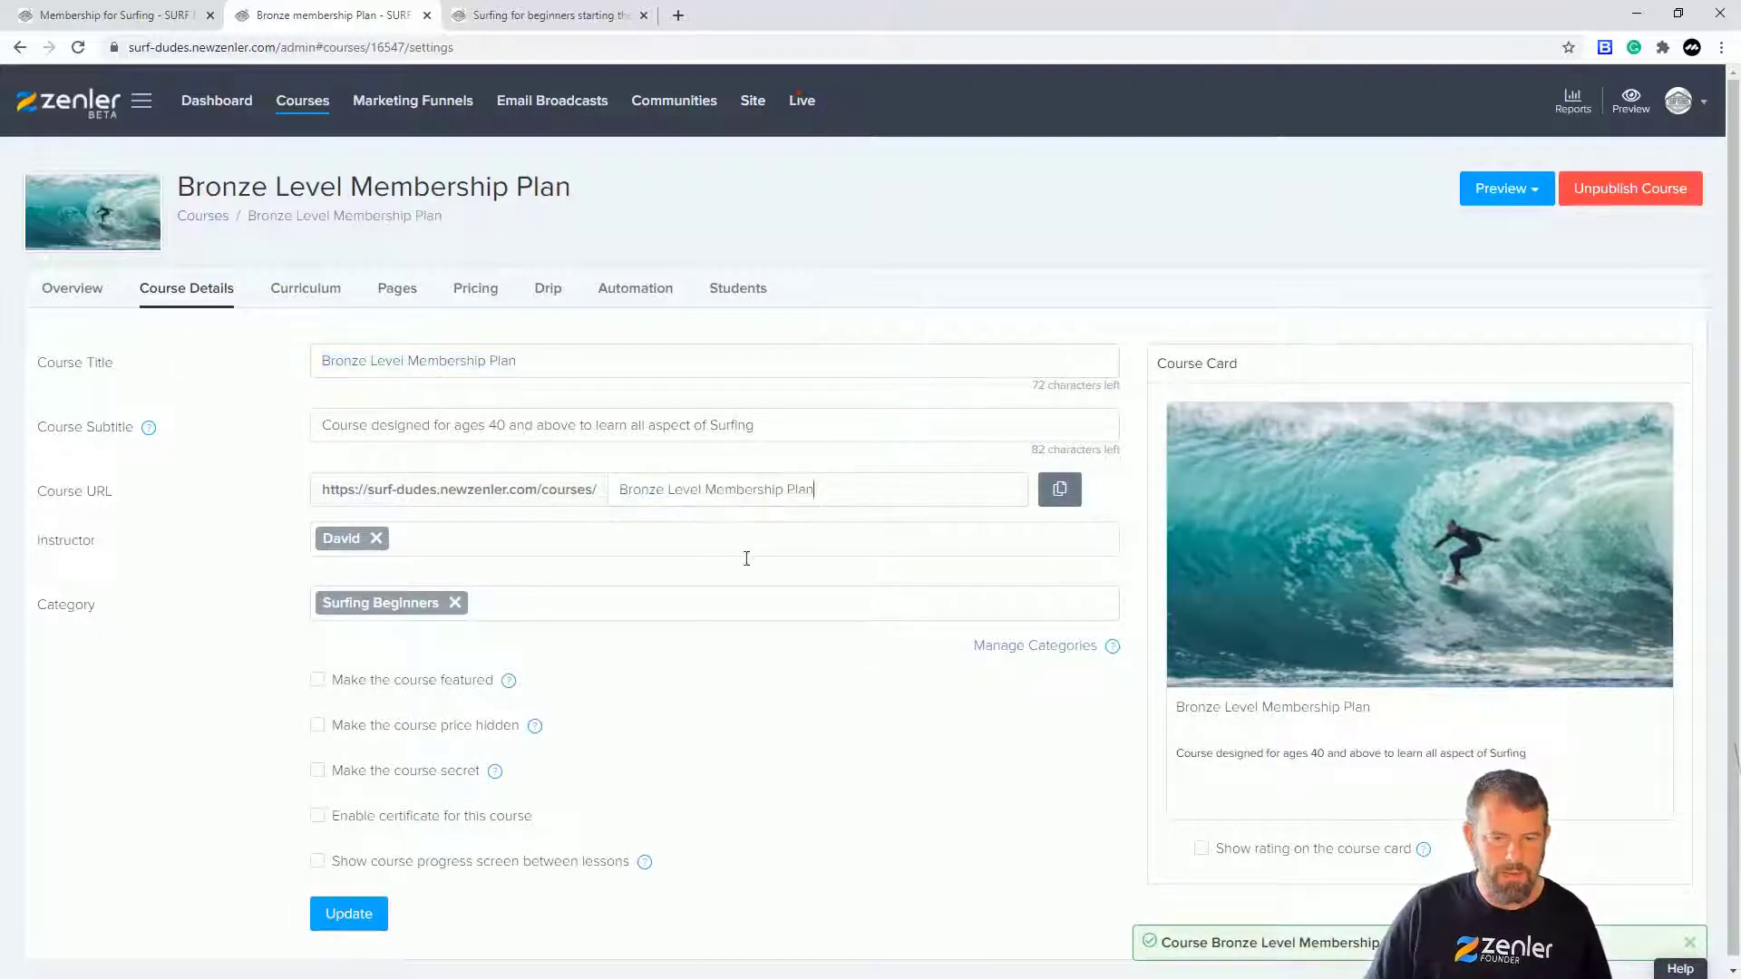
left_click(358, 916)
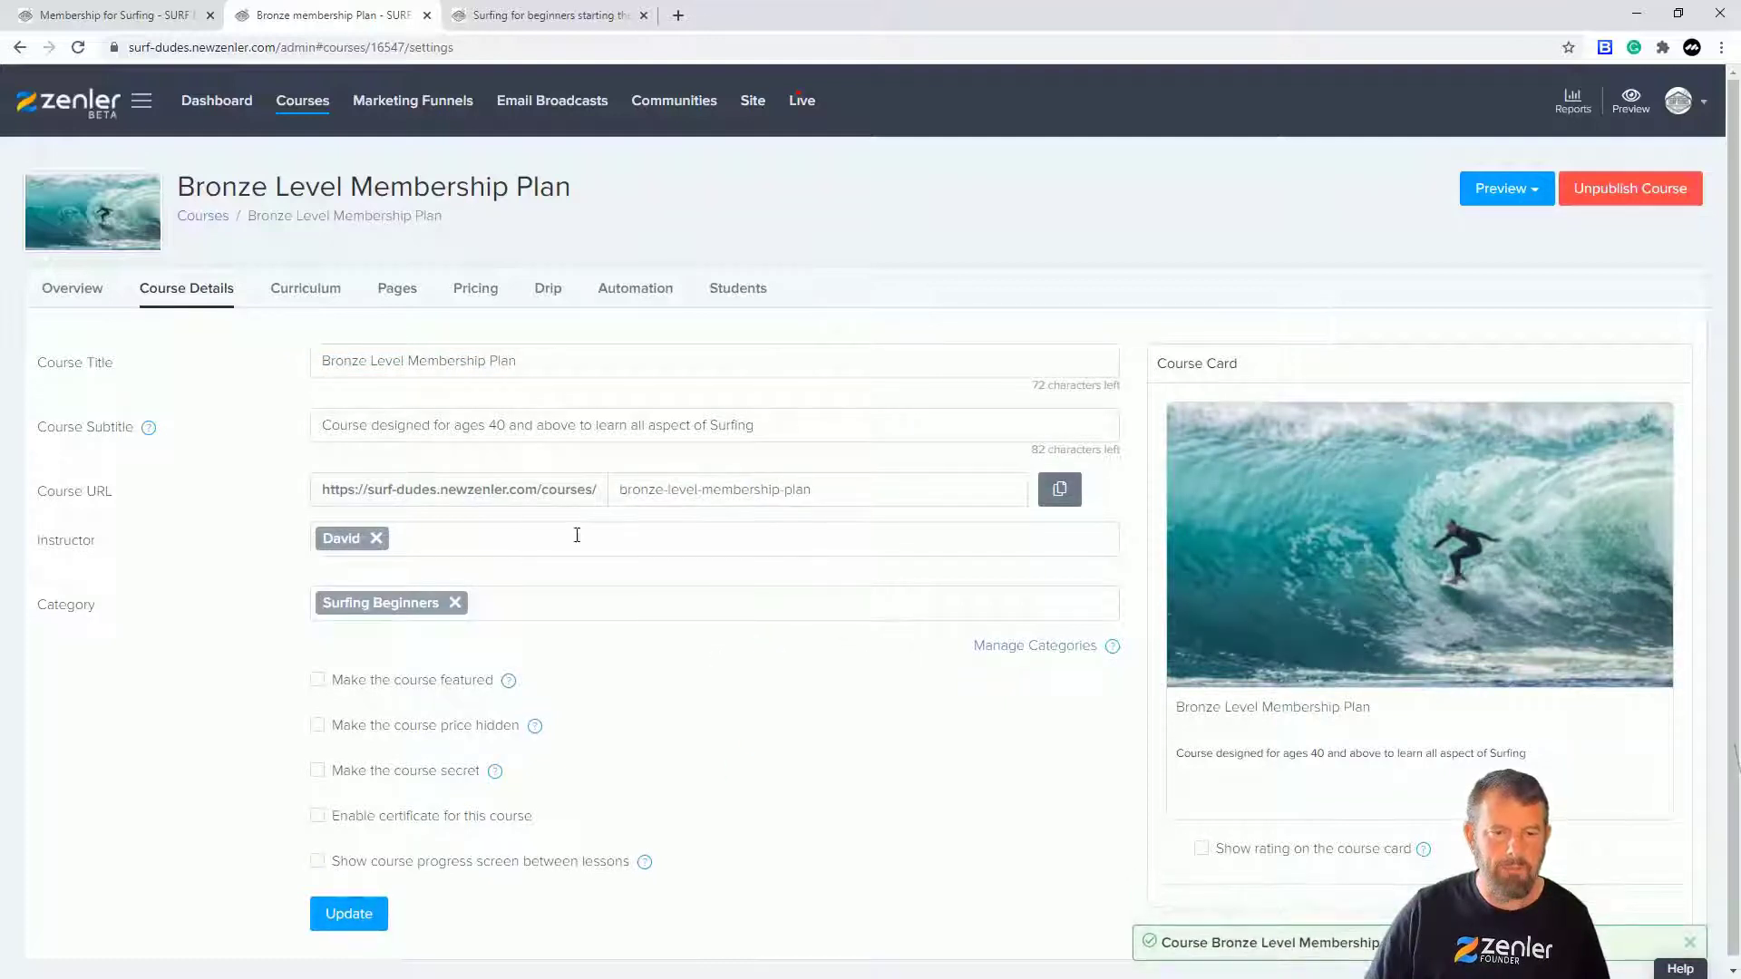
- Check the pricing settings of the Silver Level Membership Plan course
left_click(295, 105)
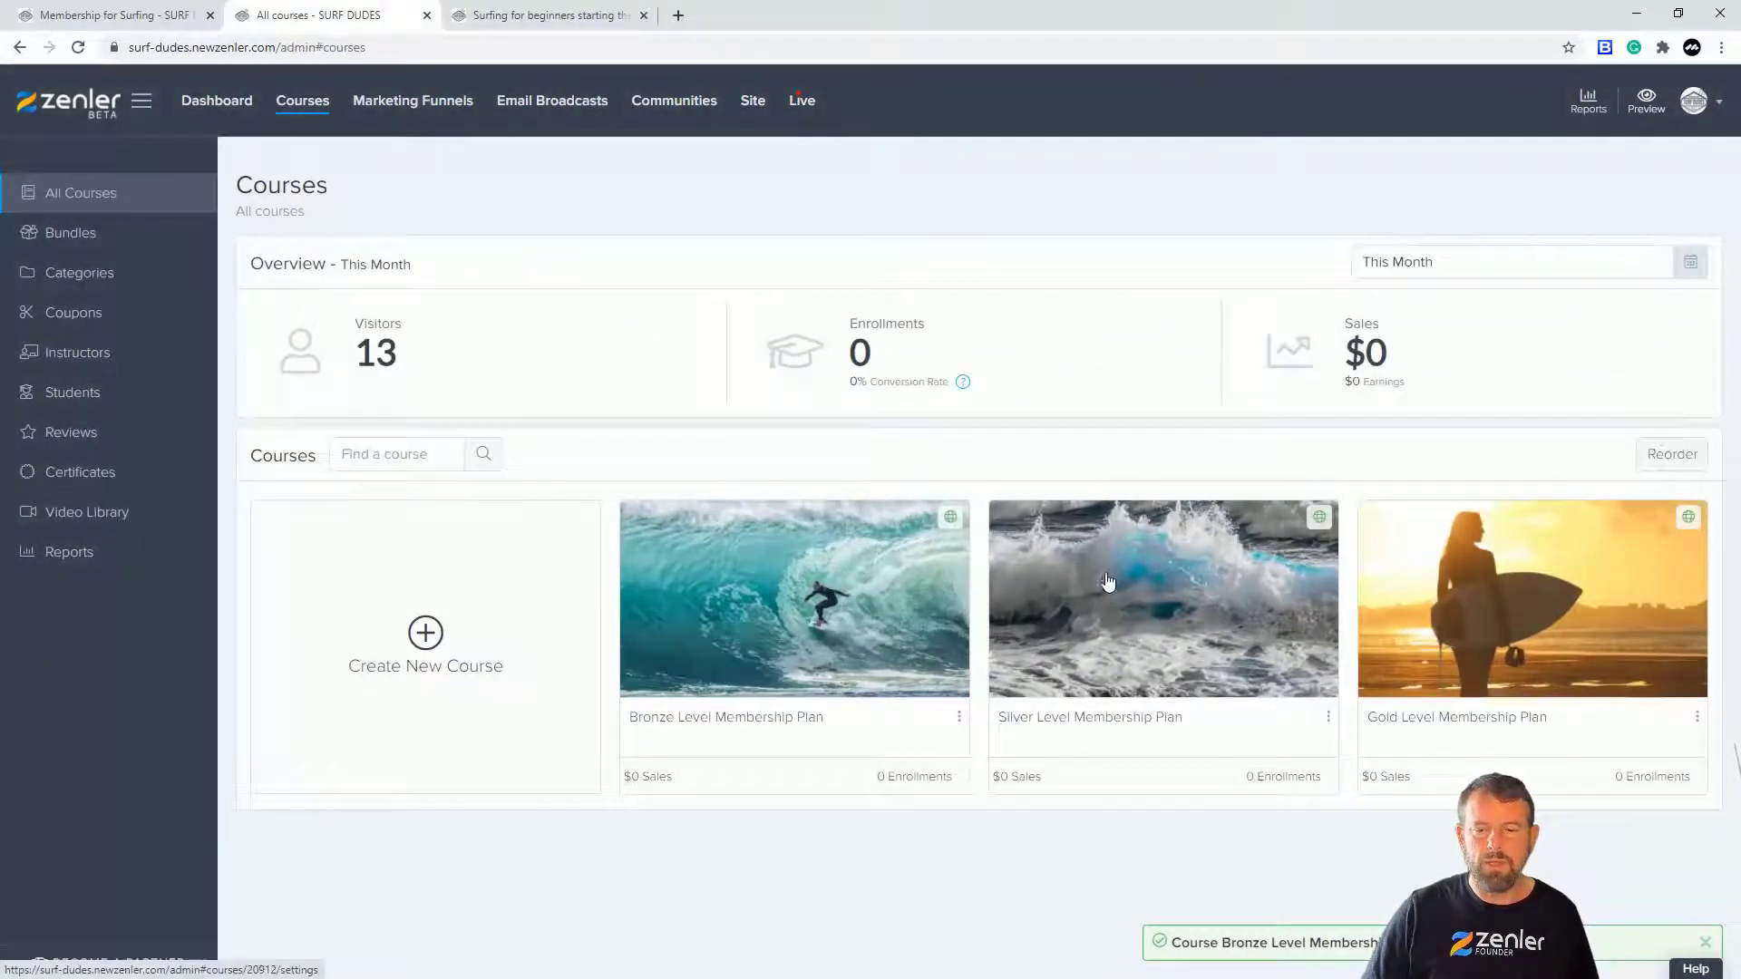
left_click(862, 617)
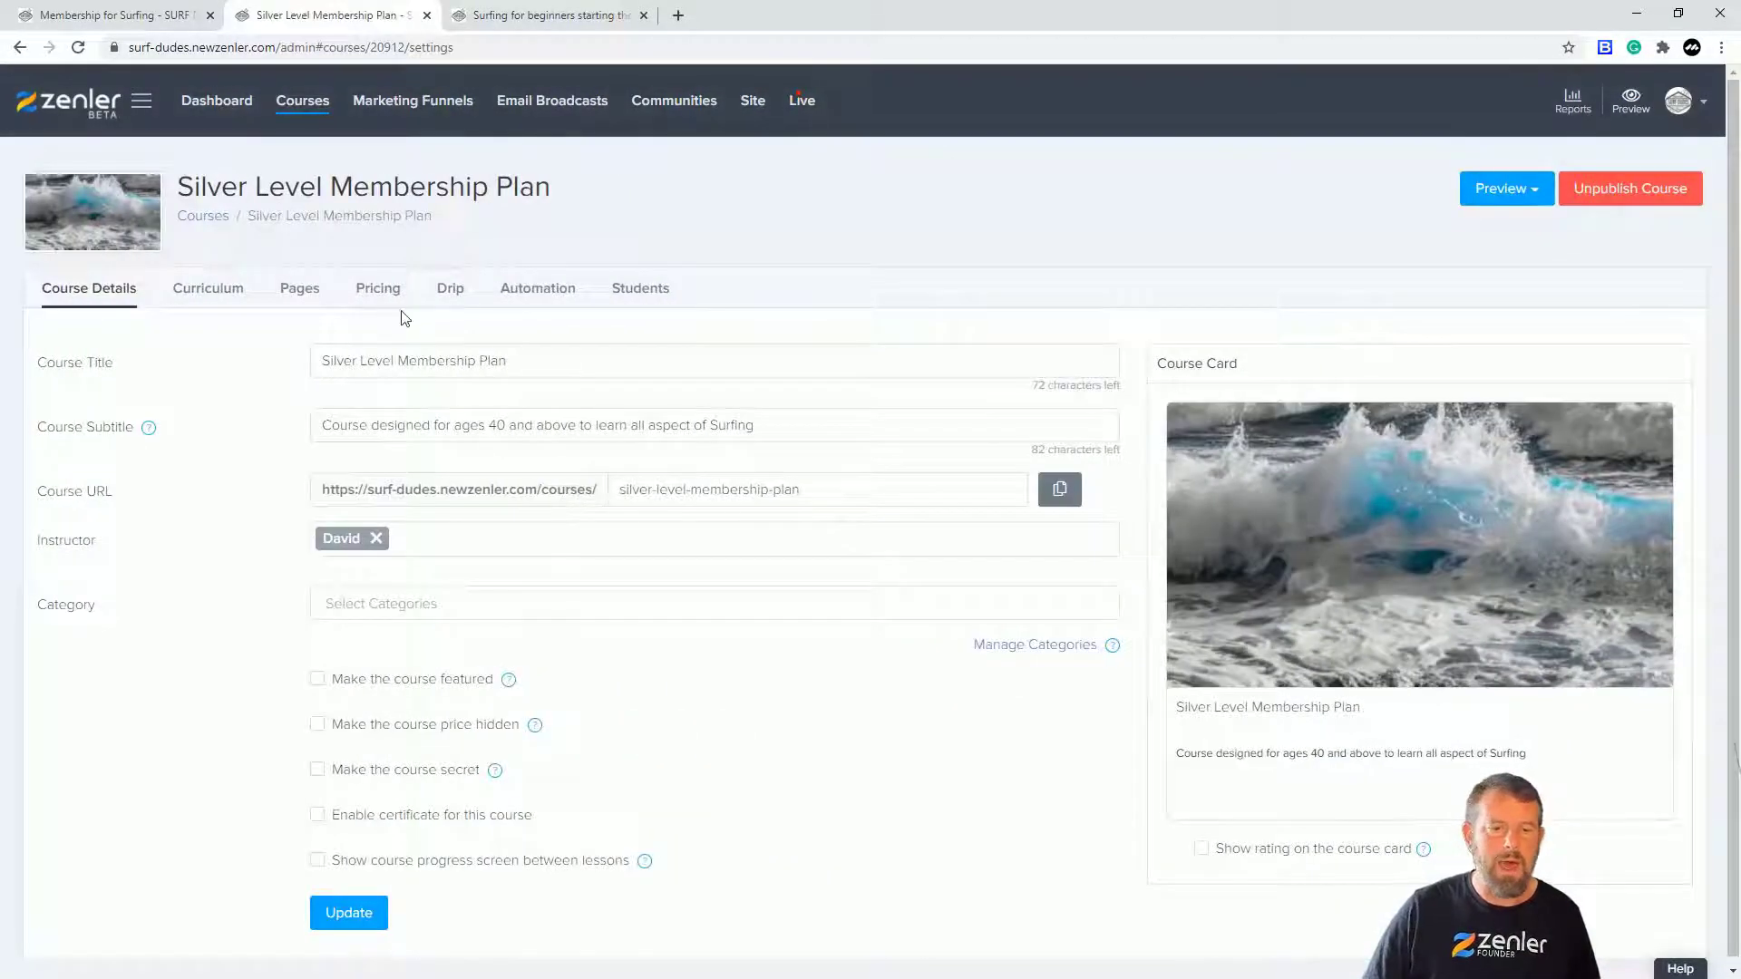
left_click(377, 288)
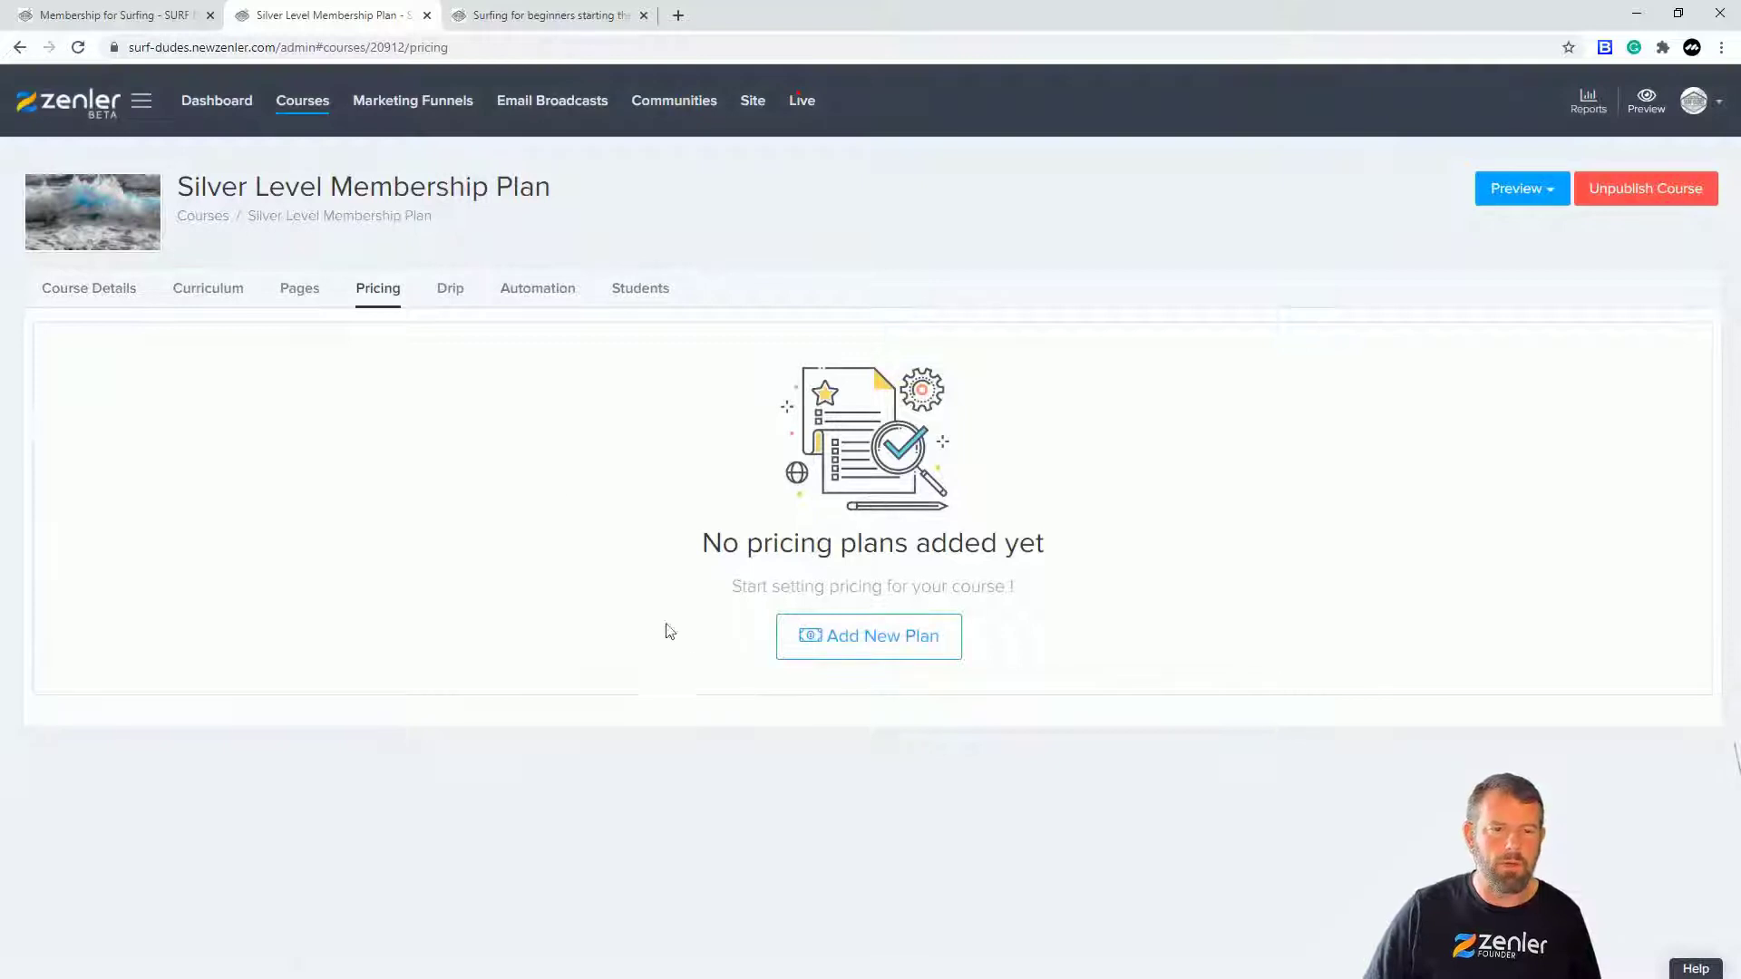
- Examine the membership plan cards on the public home page and the public course page of the Silver Level Membership Plan
left_click(563, 15)
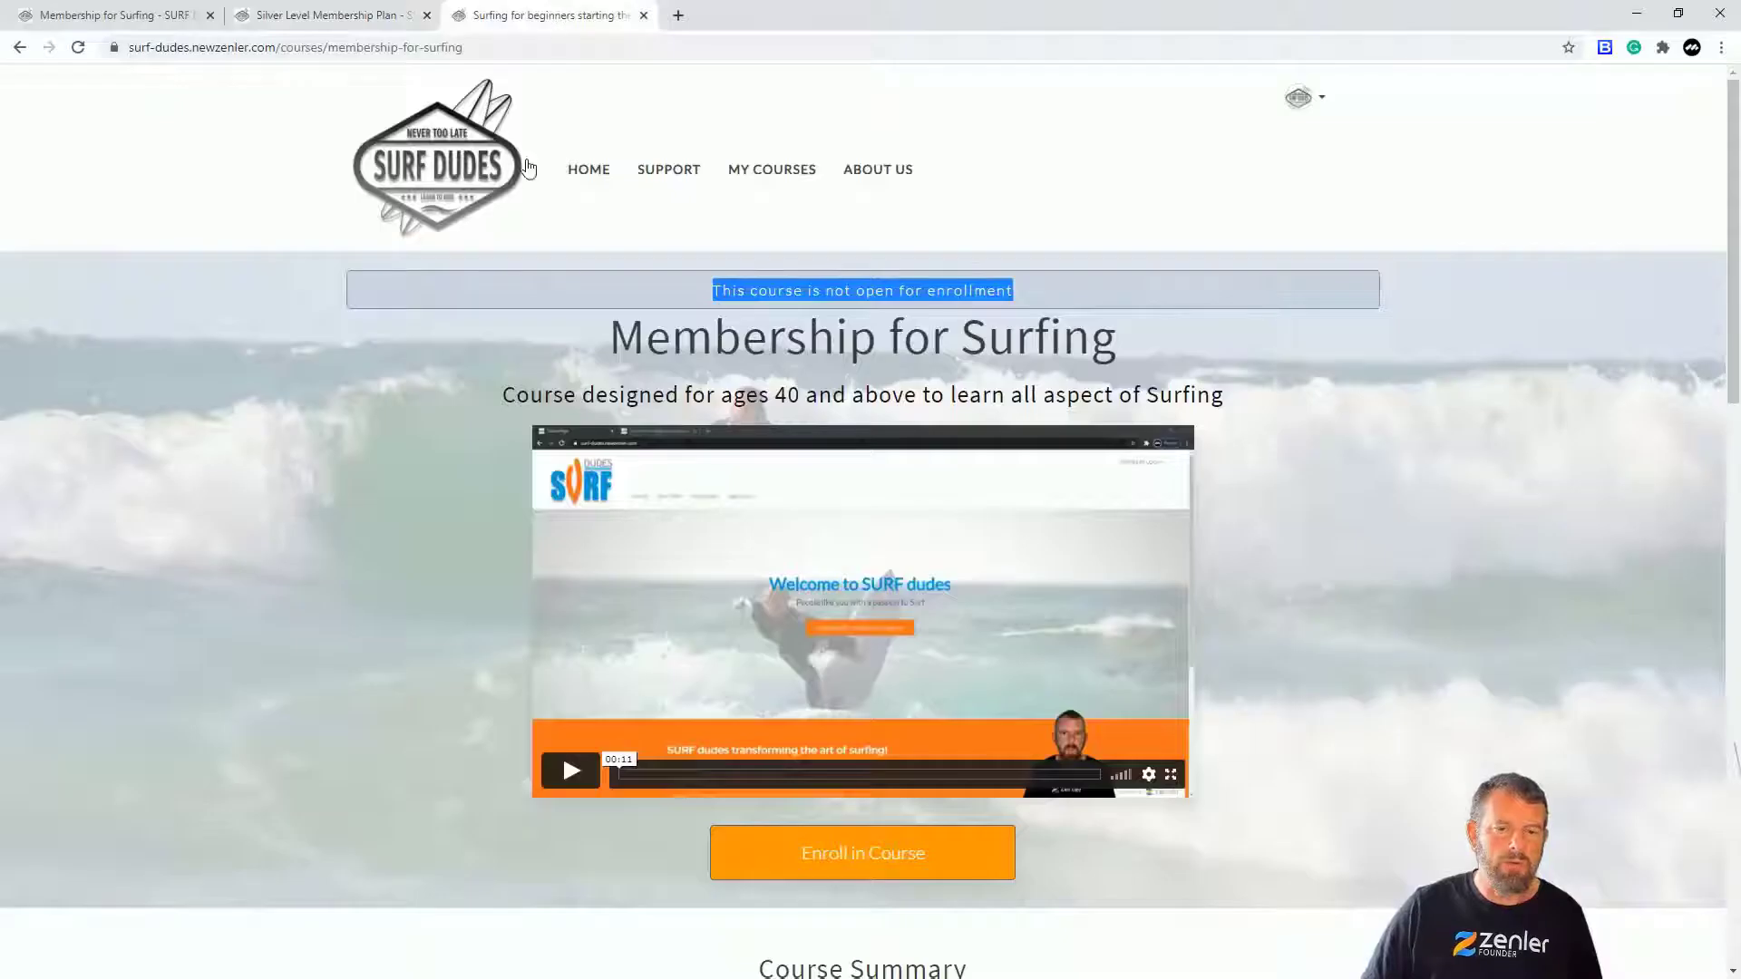
left_click(133, 18)
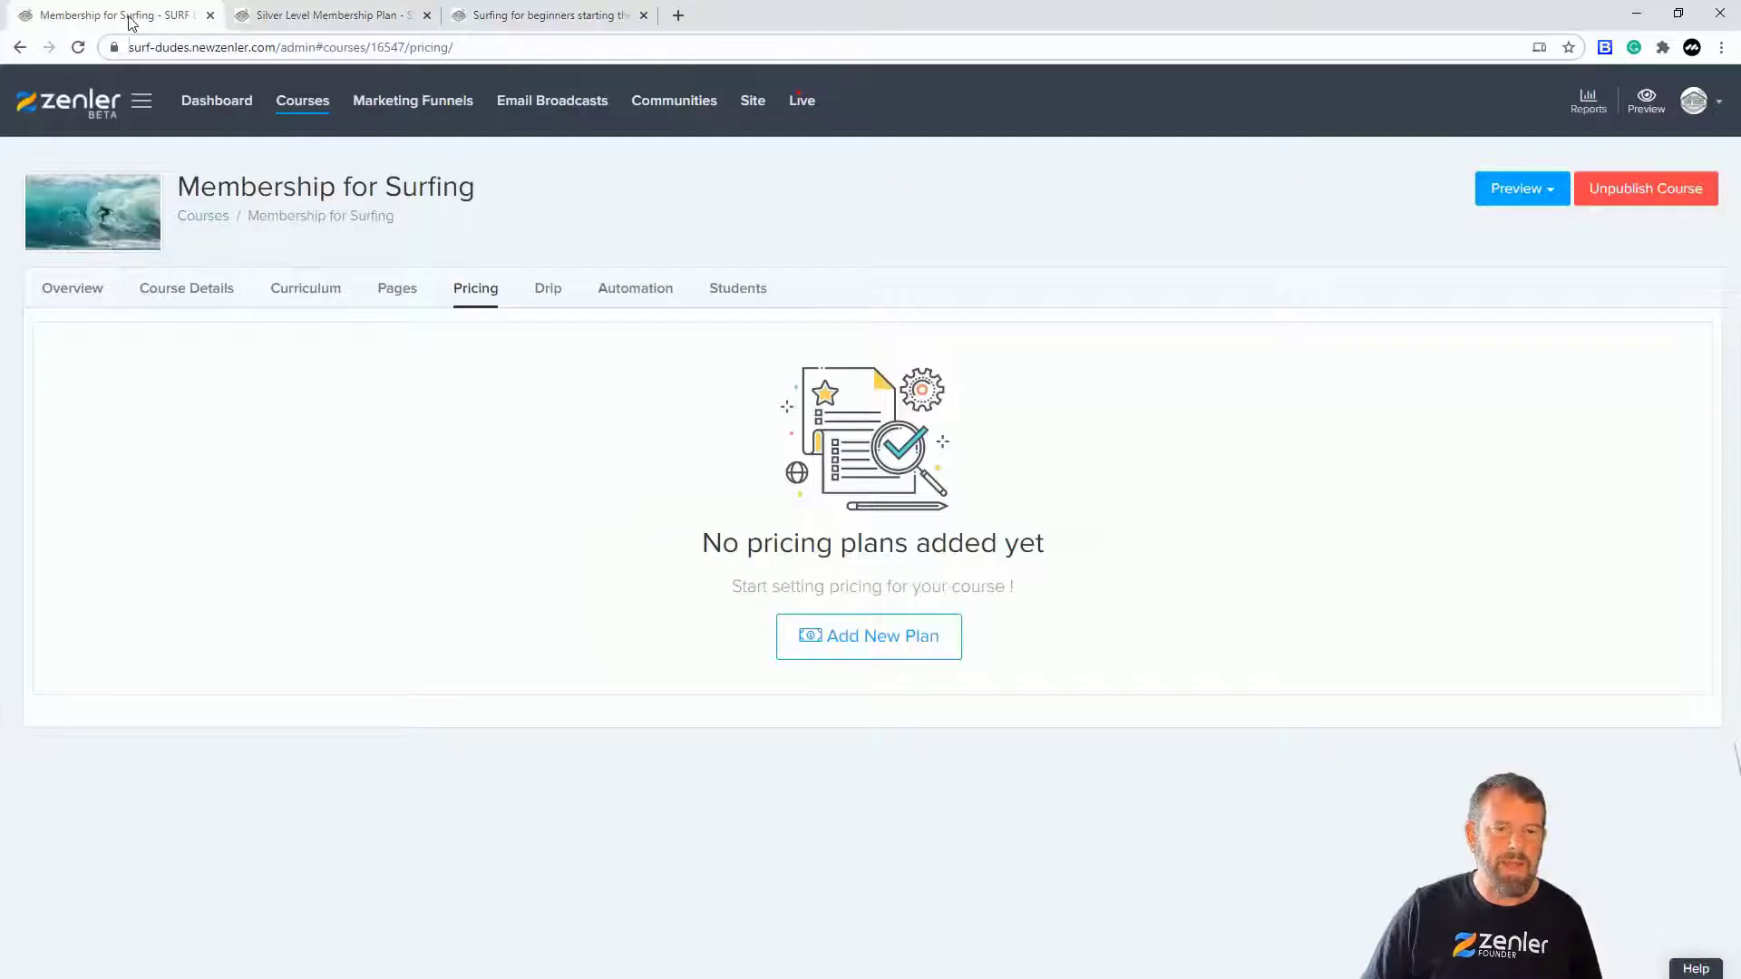
left_click(544, 15)
left_click(597, 179)
scroll(845, 608, "down", 5)
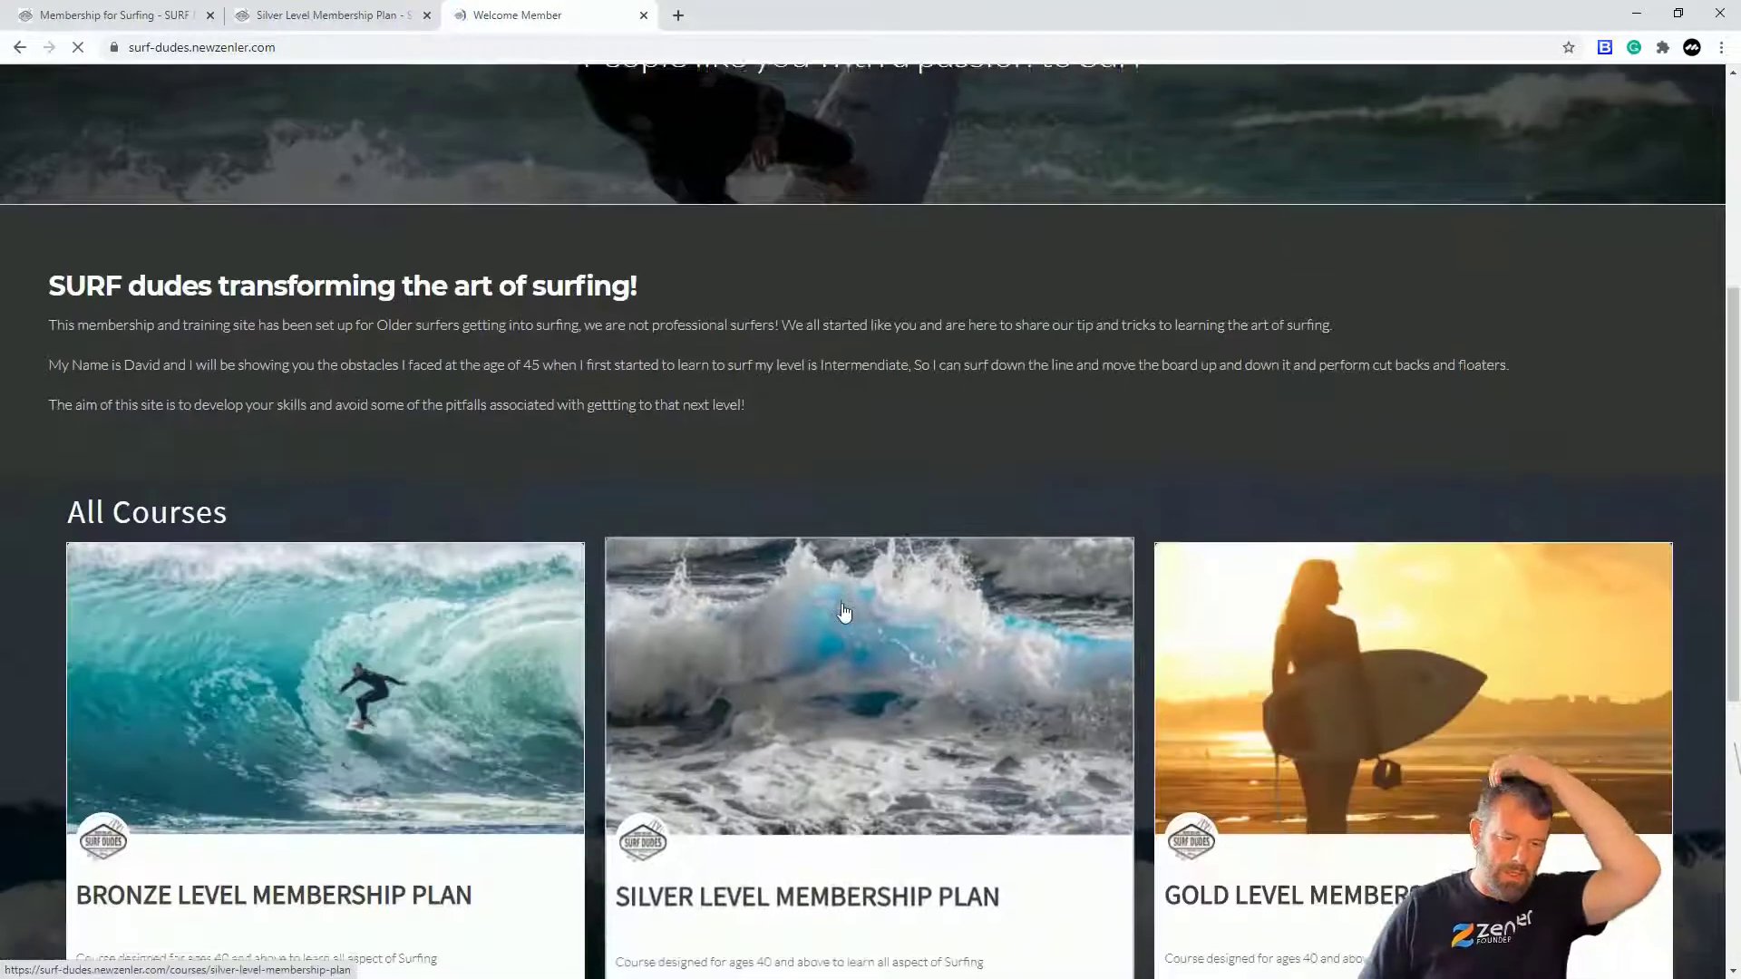
scroll(845, 611, "down", 5)
scroll(1260, 462, "up", 1)
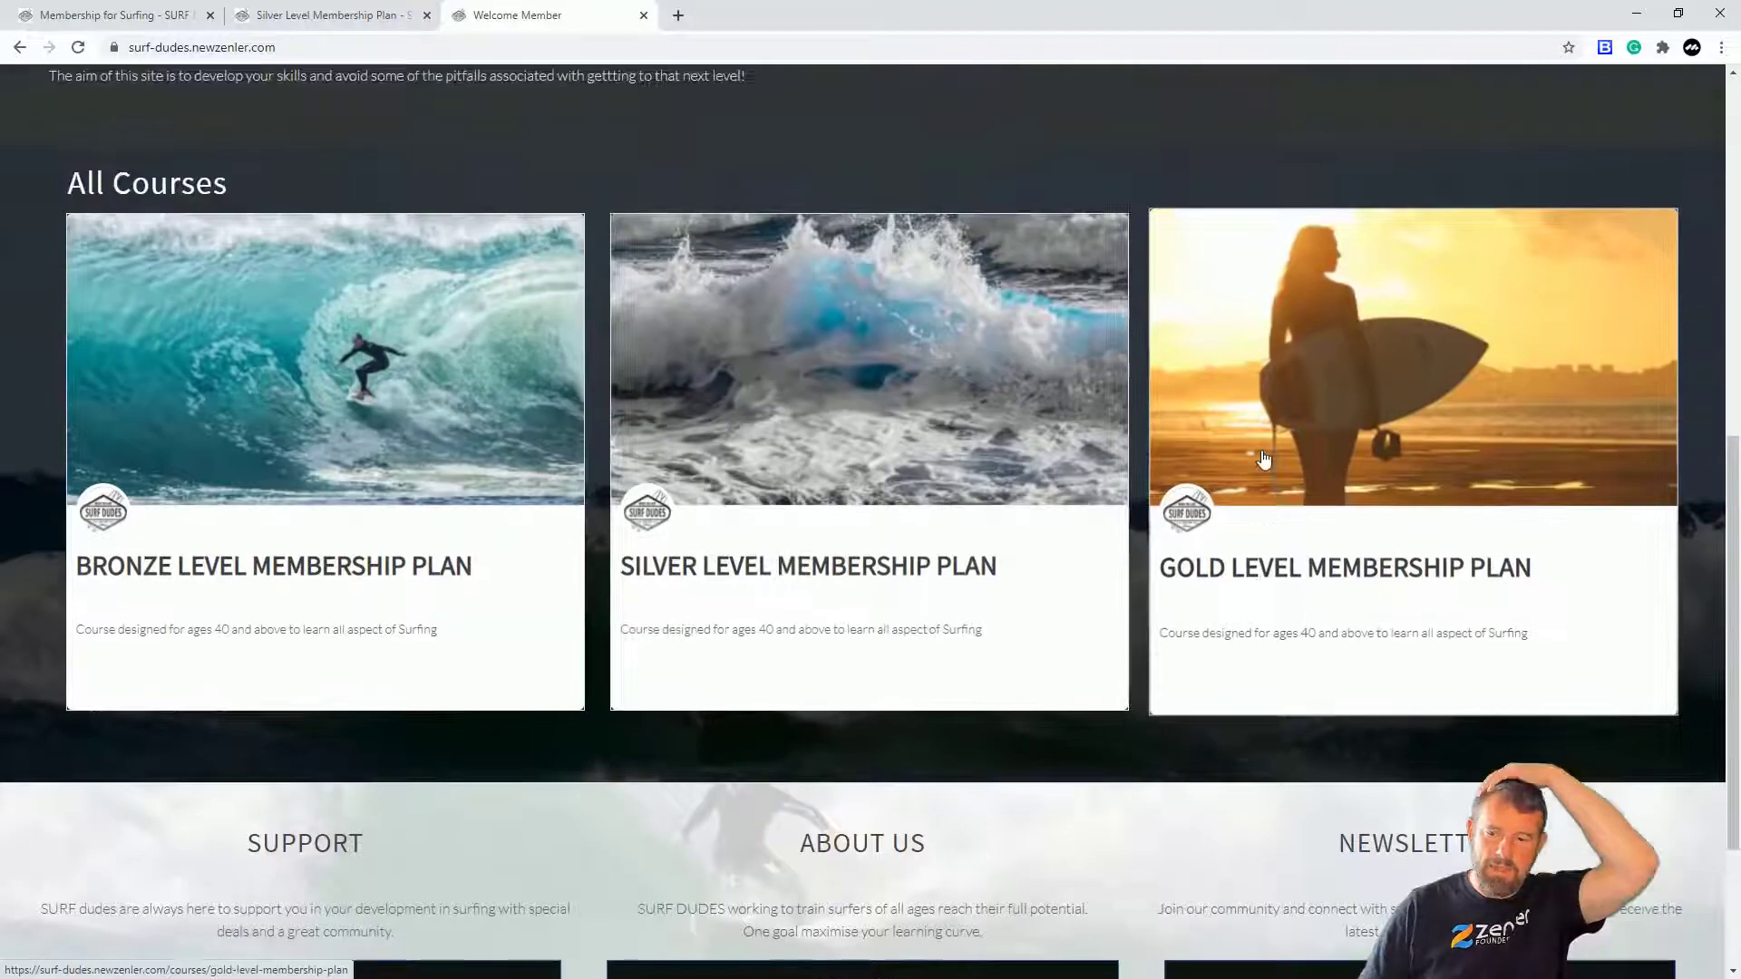
scroll(1263, 460, "up", 2)
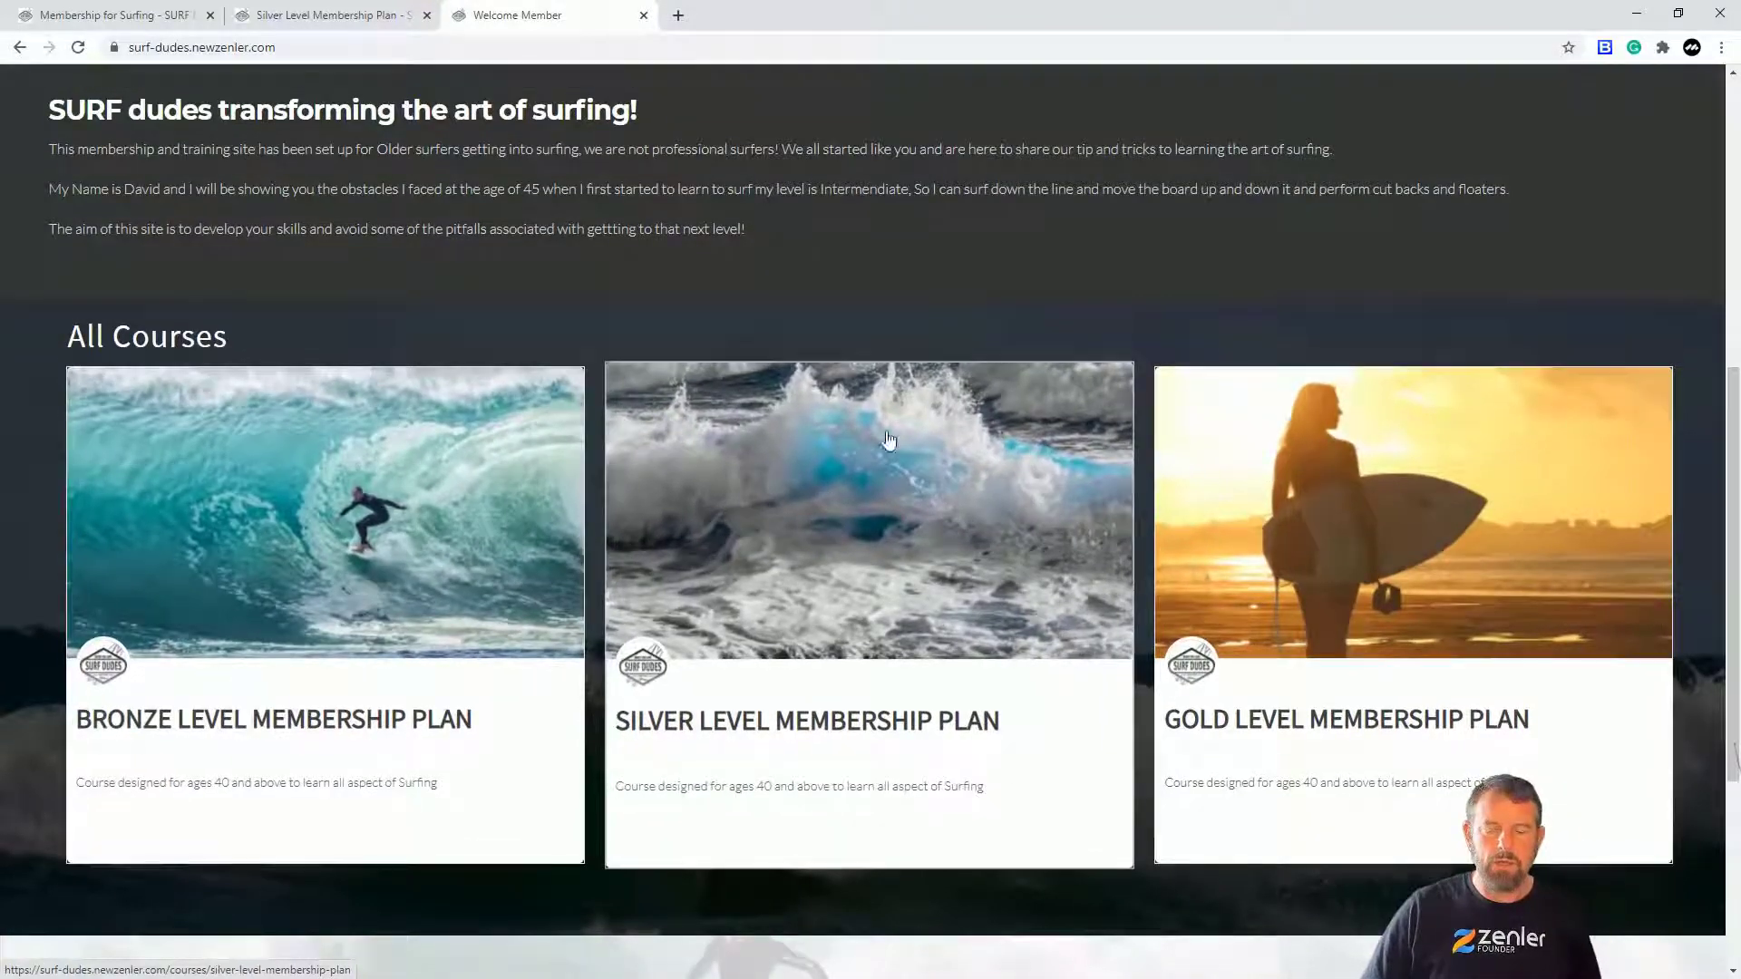
left_click(1066, 589)
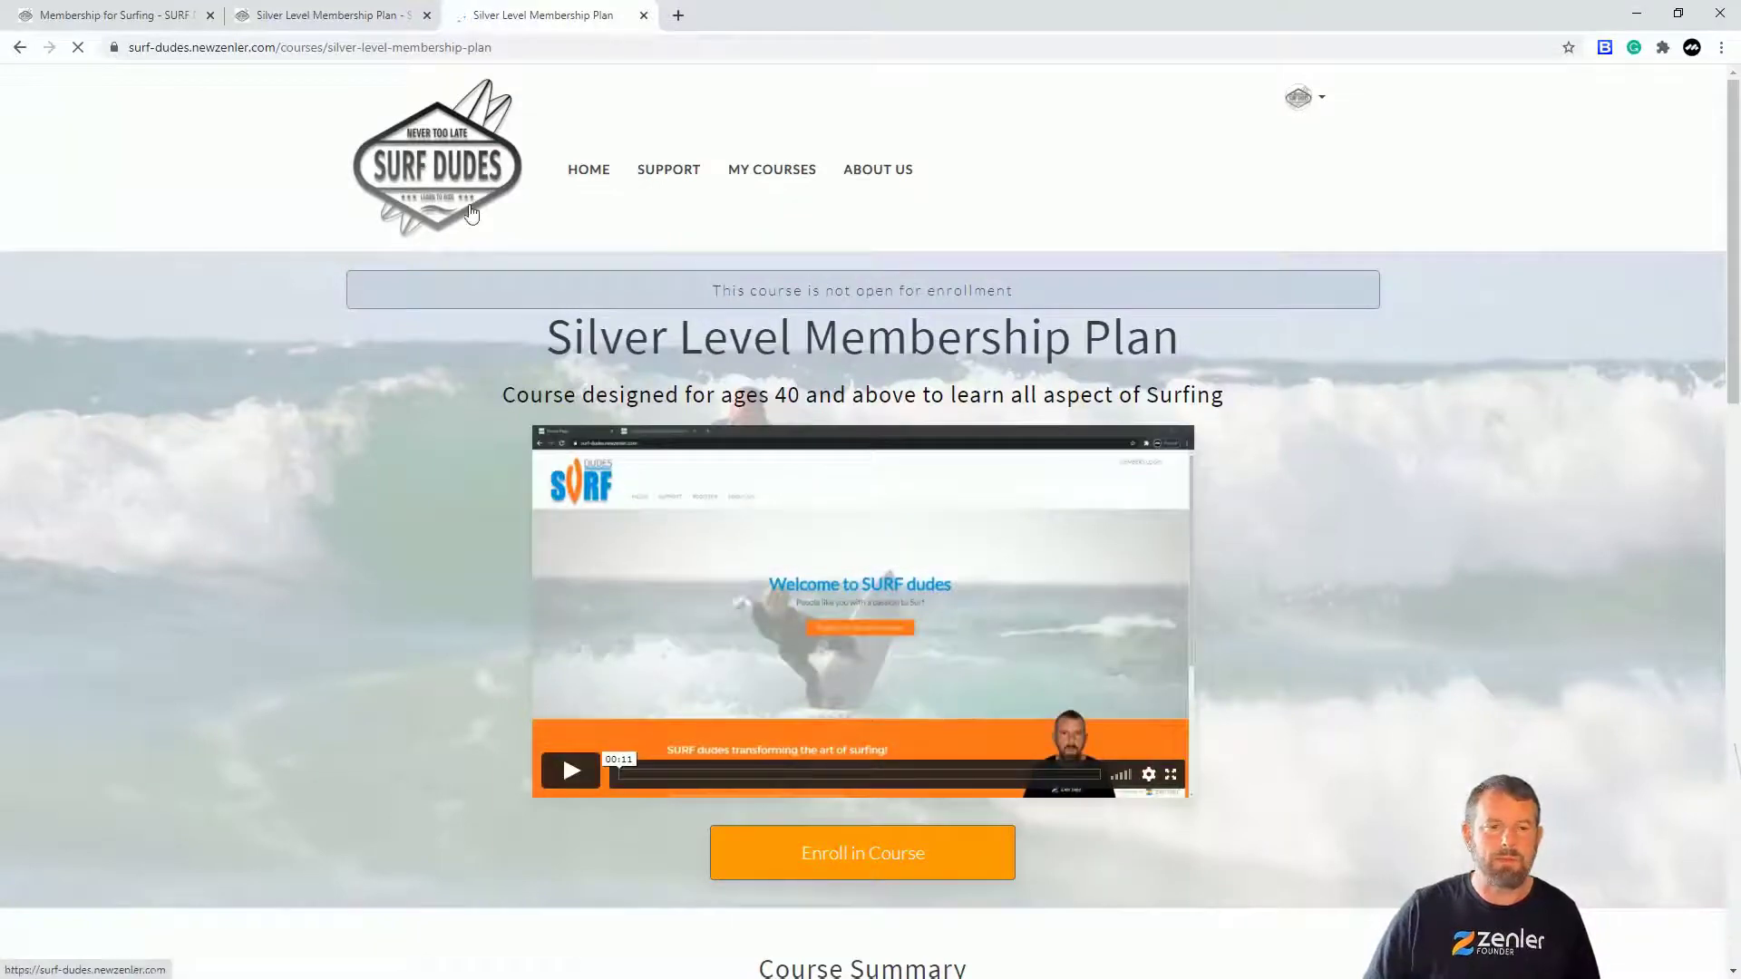
left_click(19, 46)
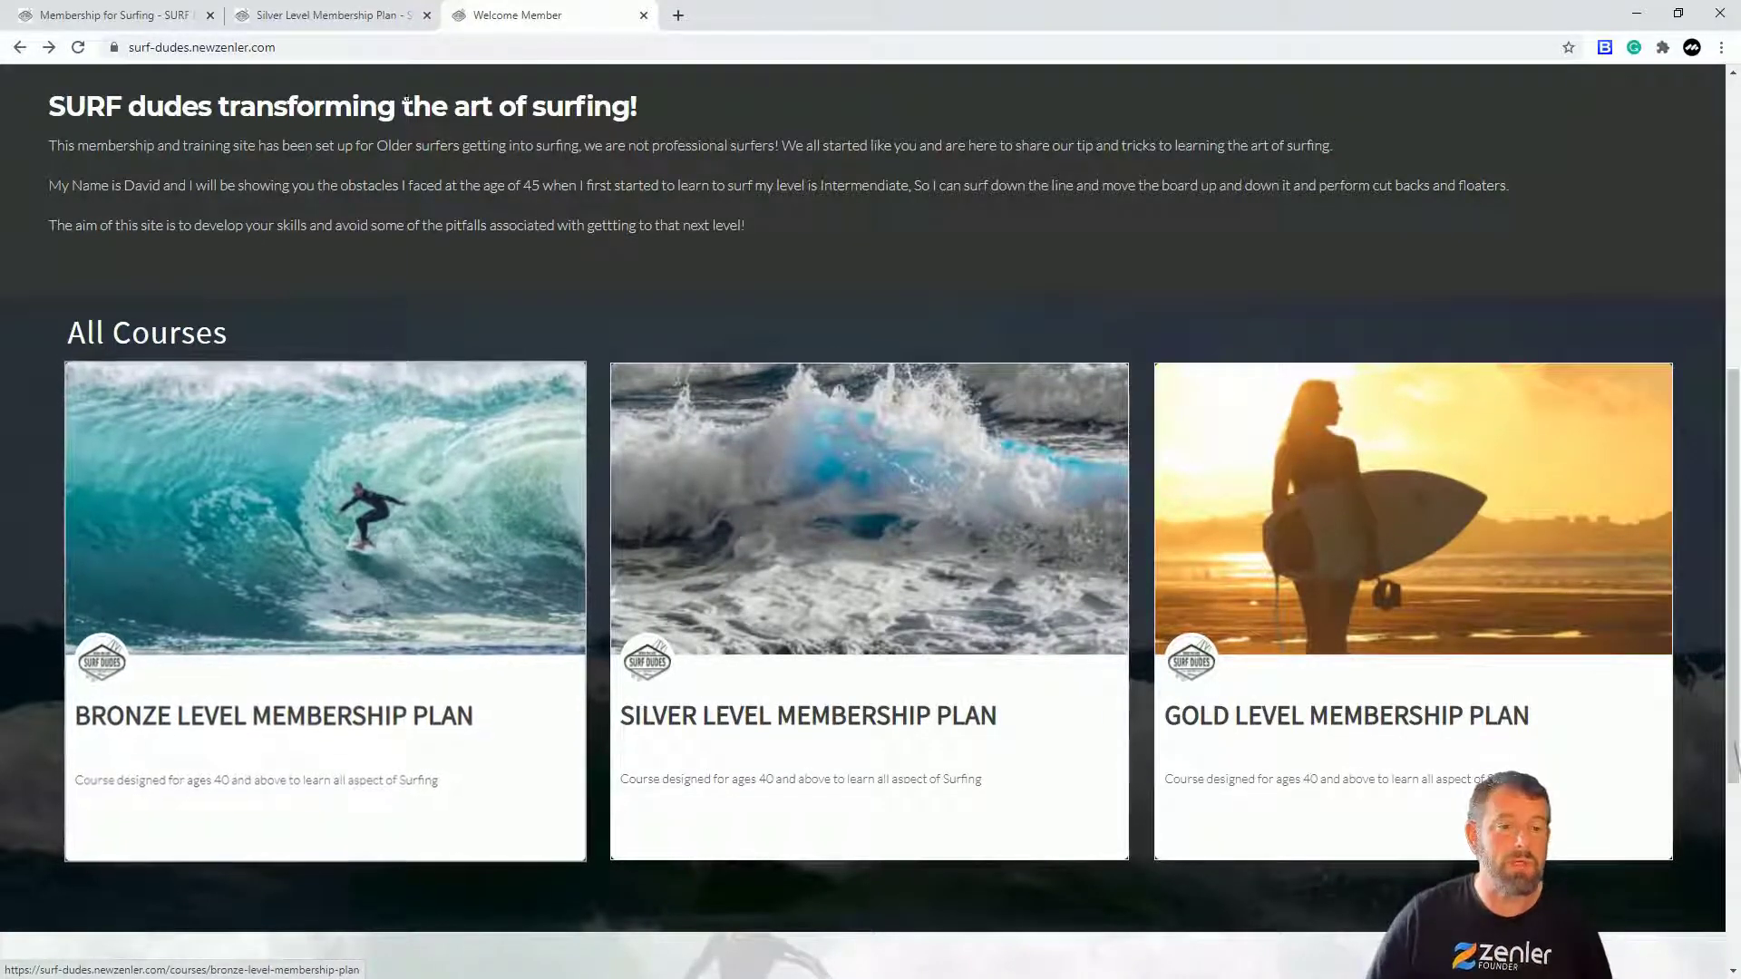
- Make the Bronze Level Membership Plan course secret in its course details and save the change
left_click(304, 14)
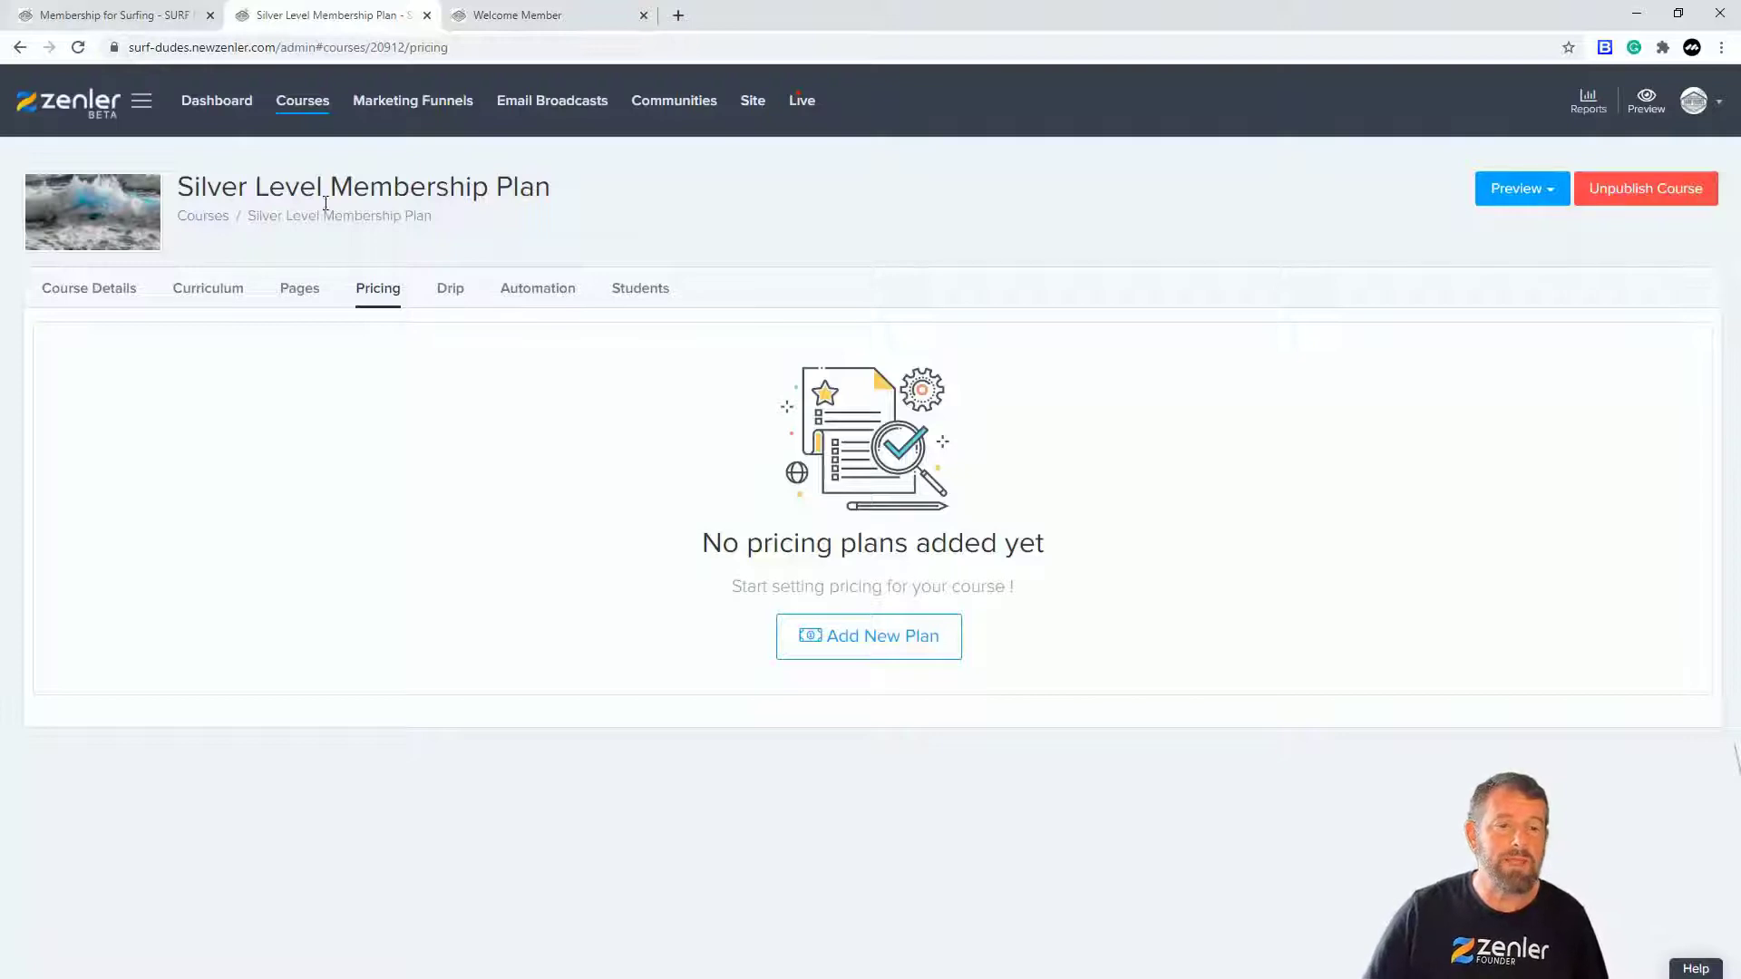
left_click(317, 111)
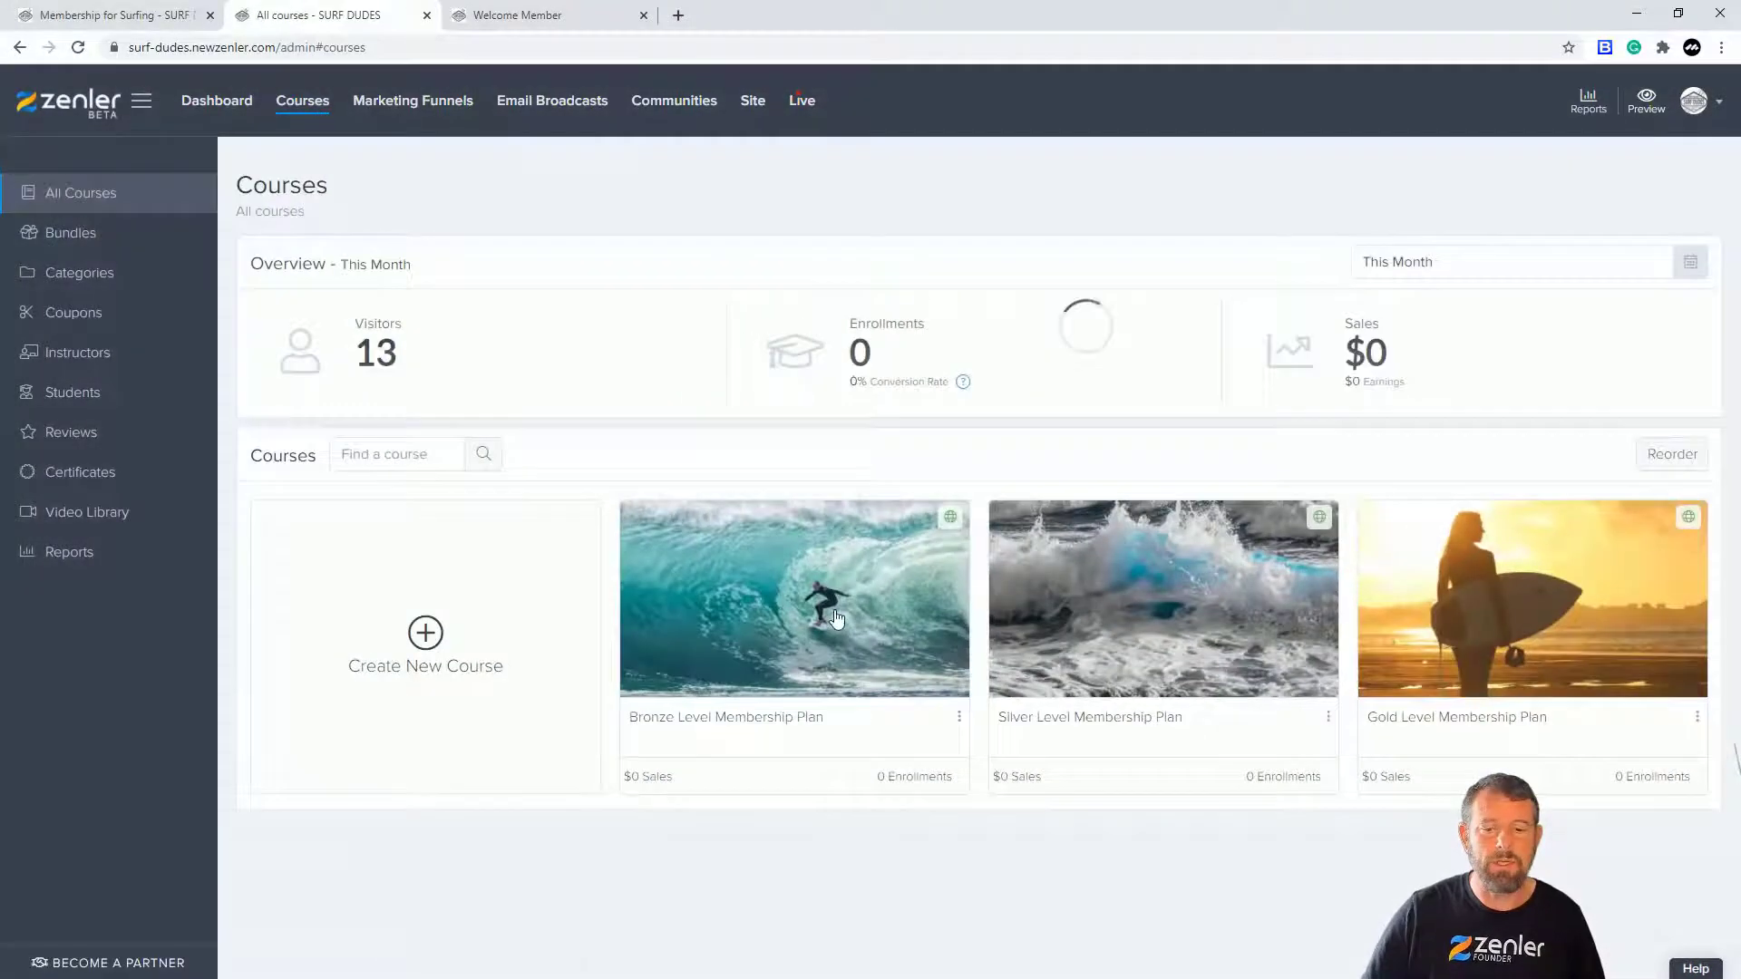
left_click(805, 601)
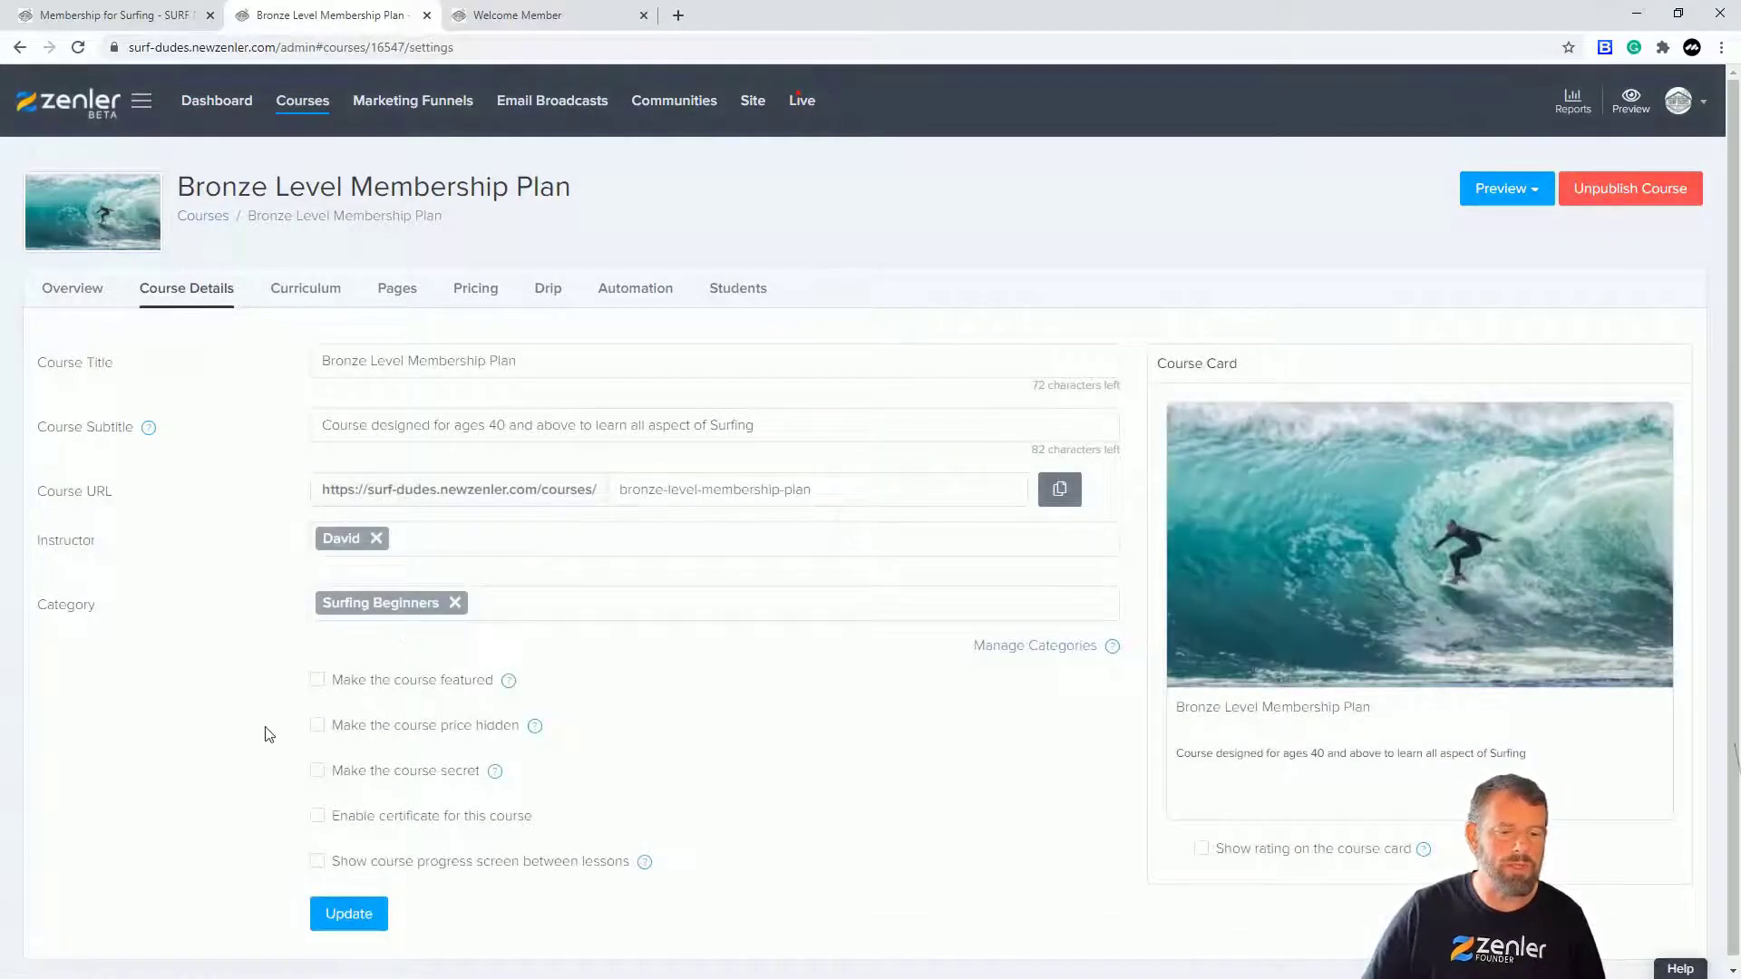
left_click(317, 770)
left_click(349, 915)
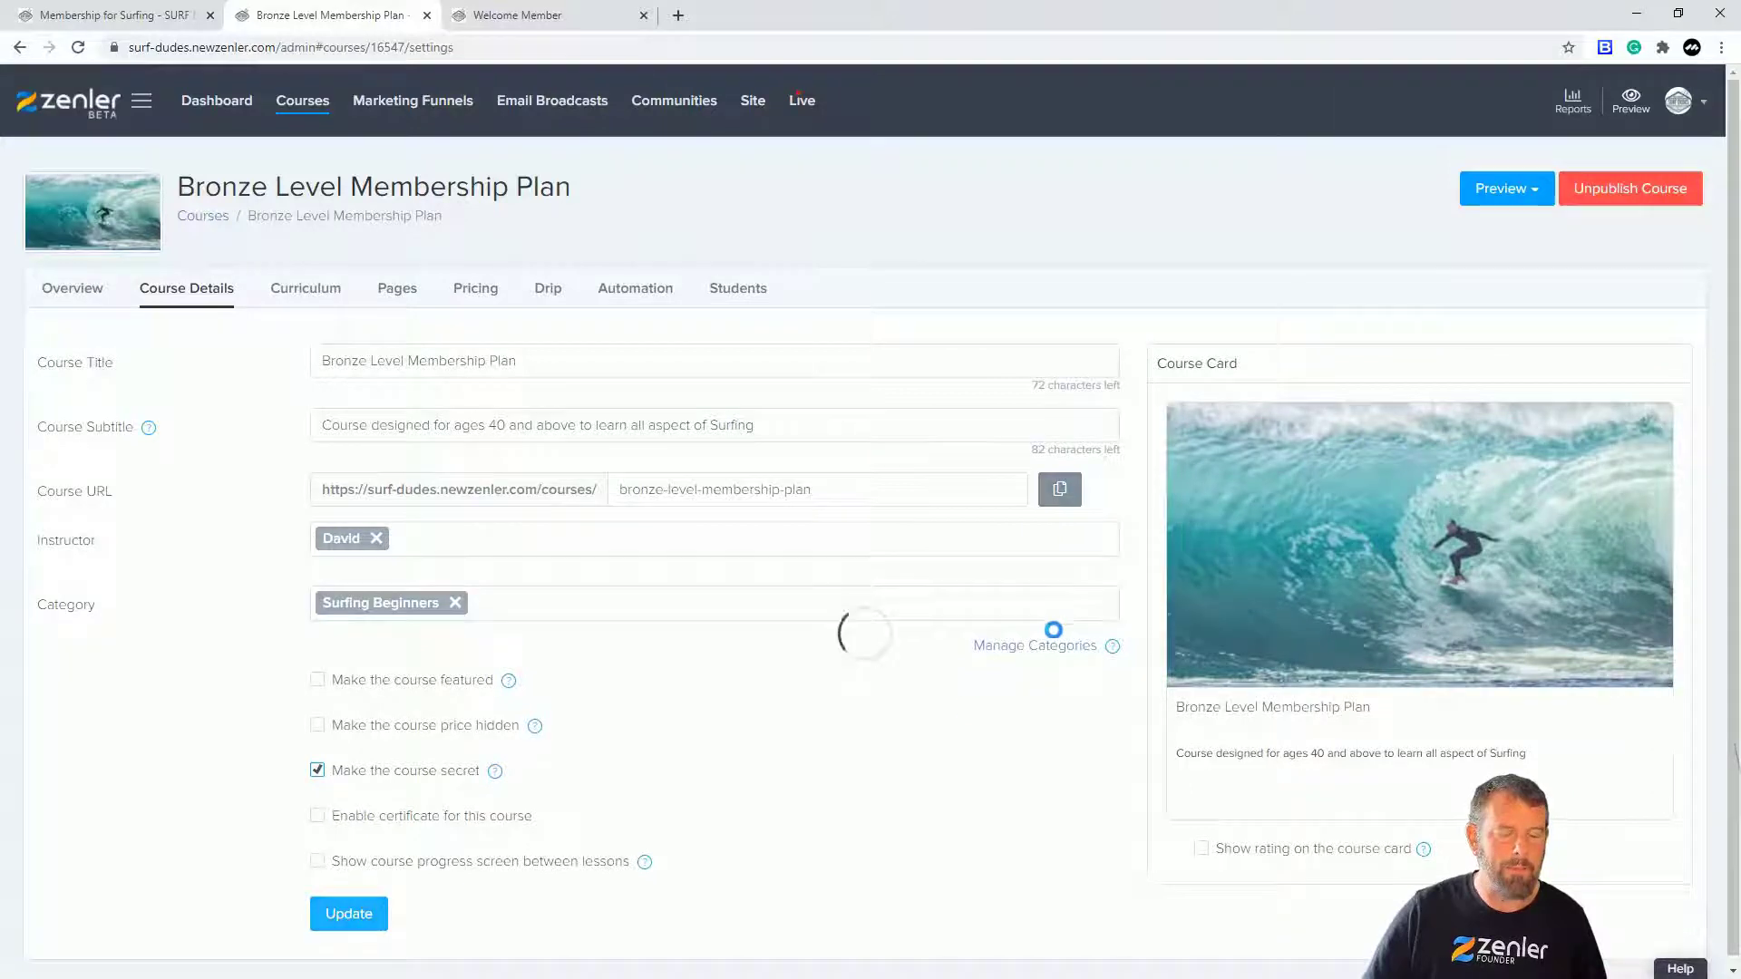
- Make the Silver Level Membership Plan course secret in its course details and save the change
left_click(302, 101)
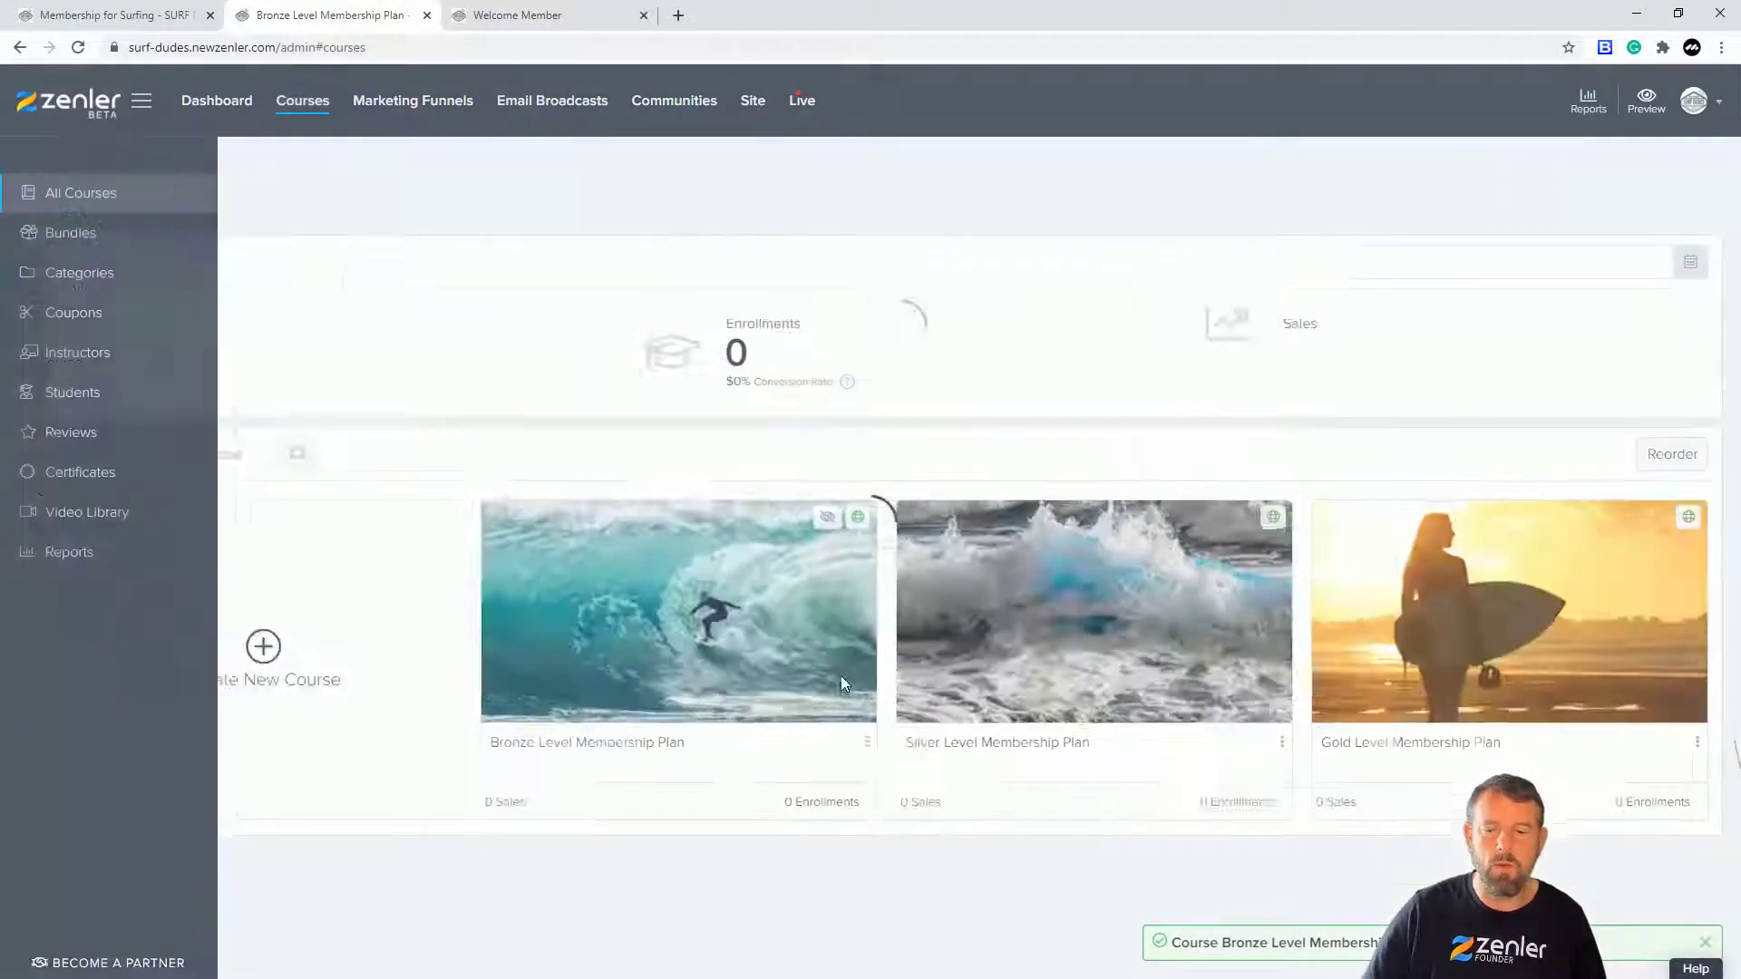
left_click(1015, 578)
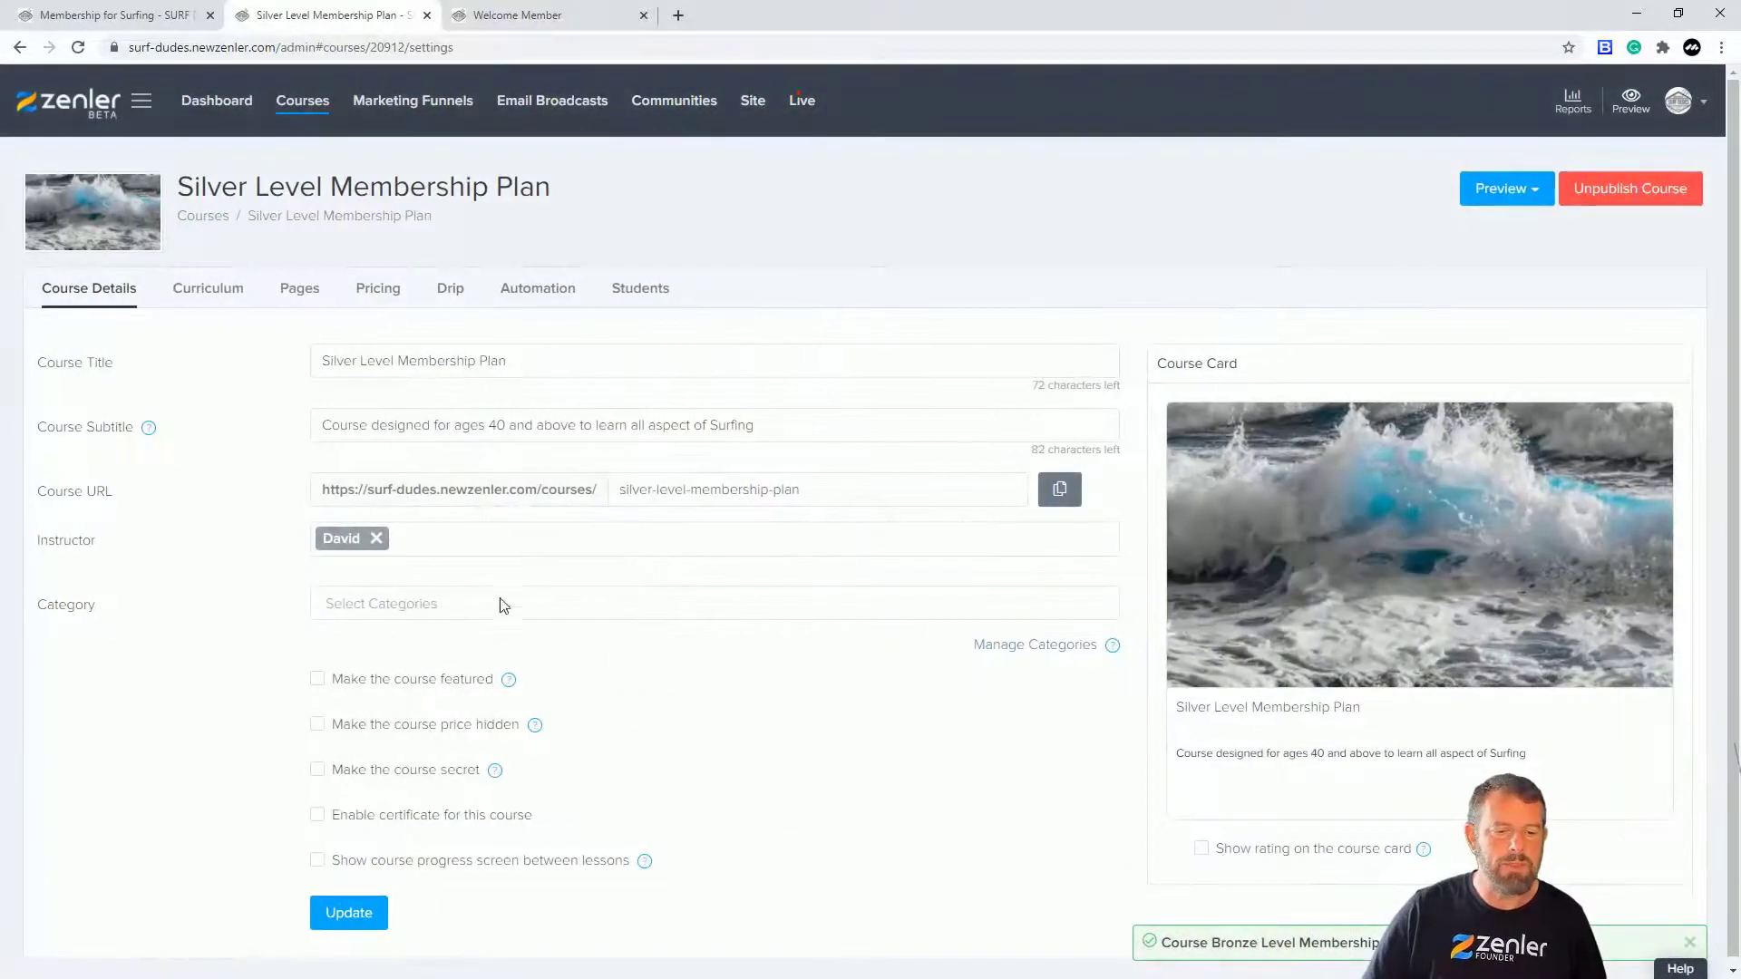
left_click(319, 771)
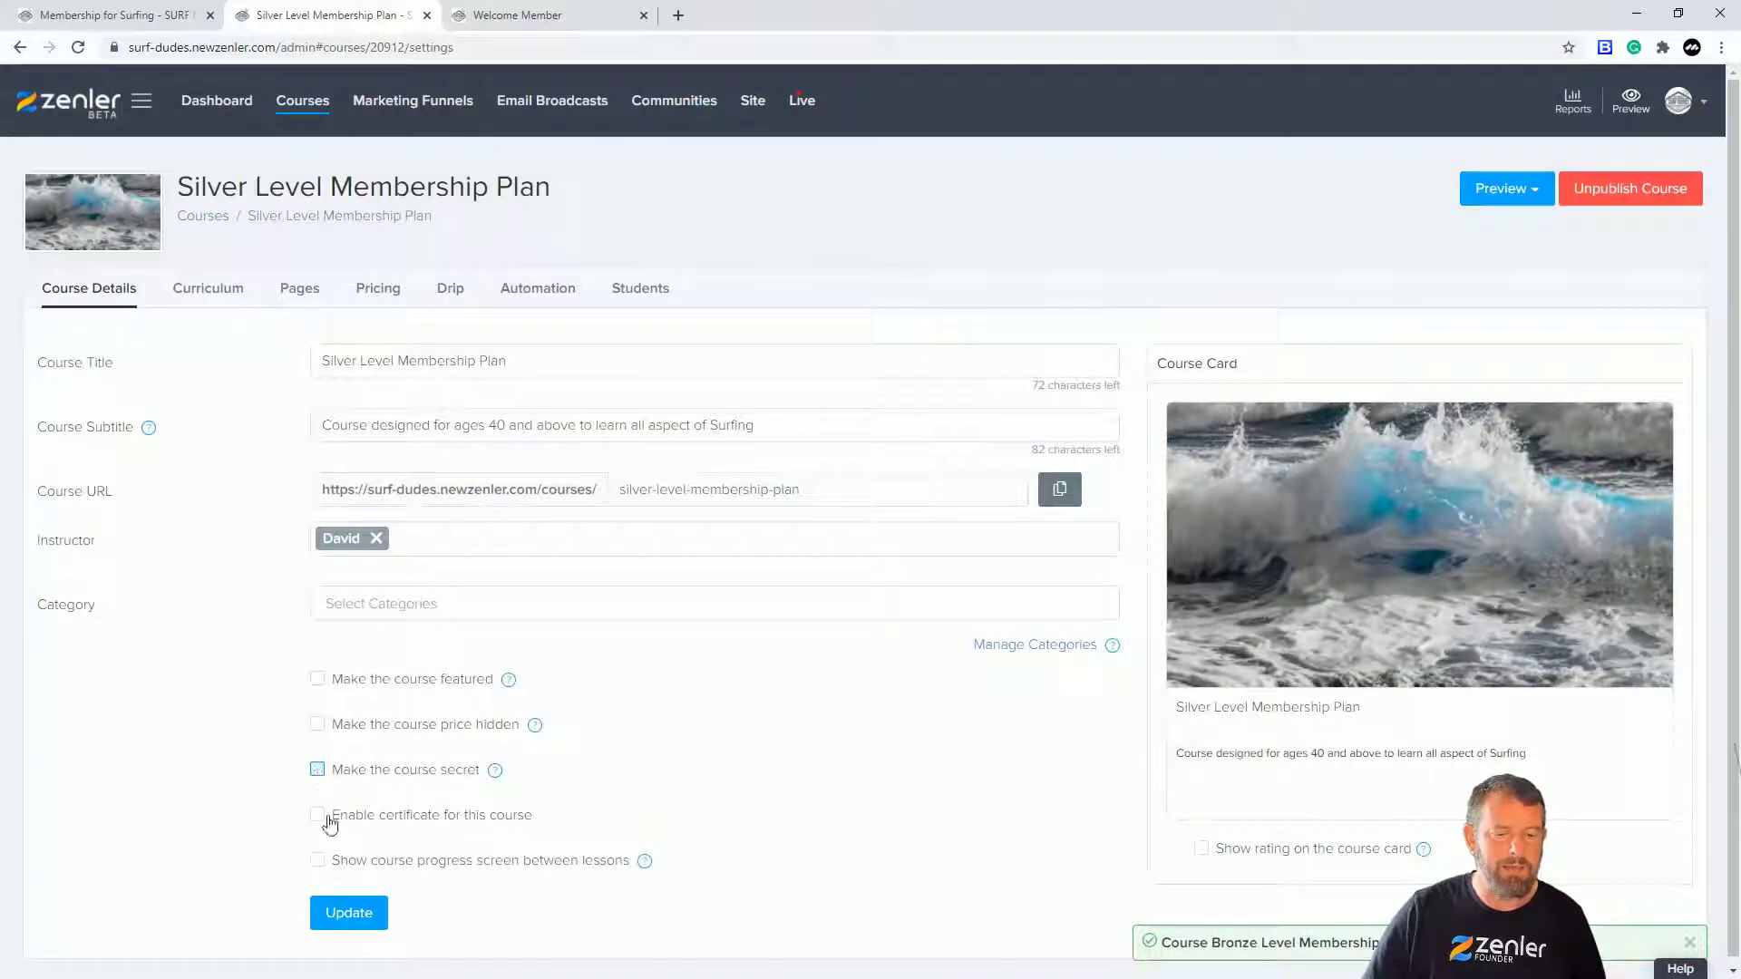
left_click(348, 915)
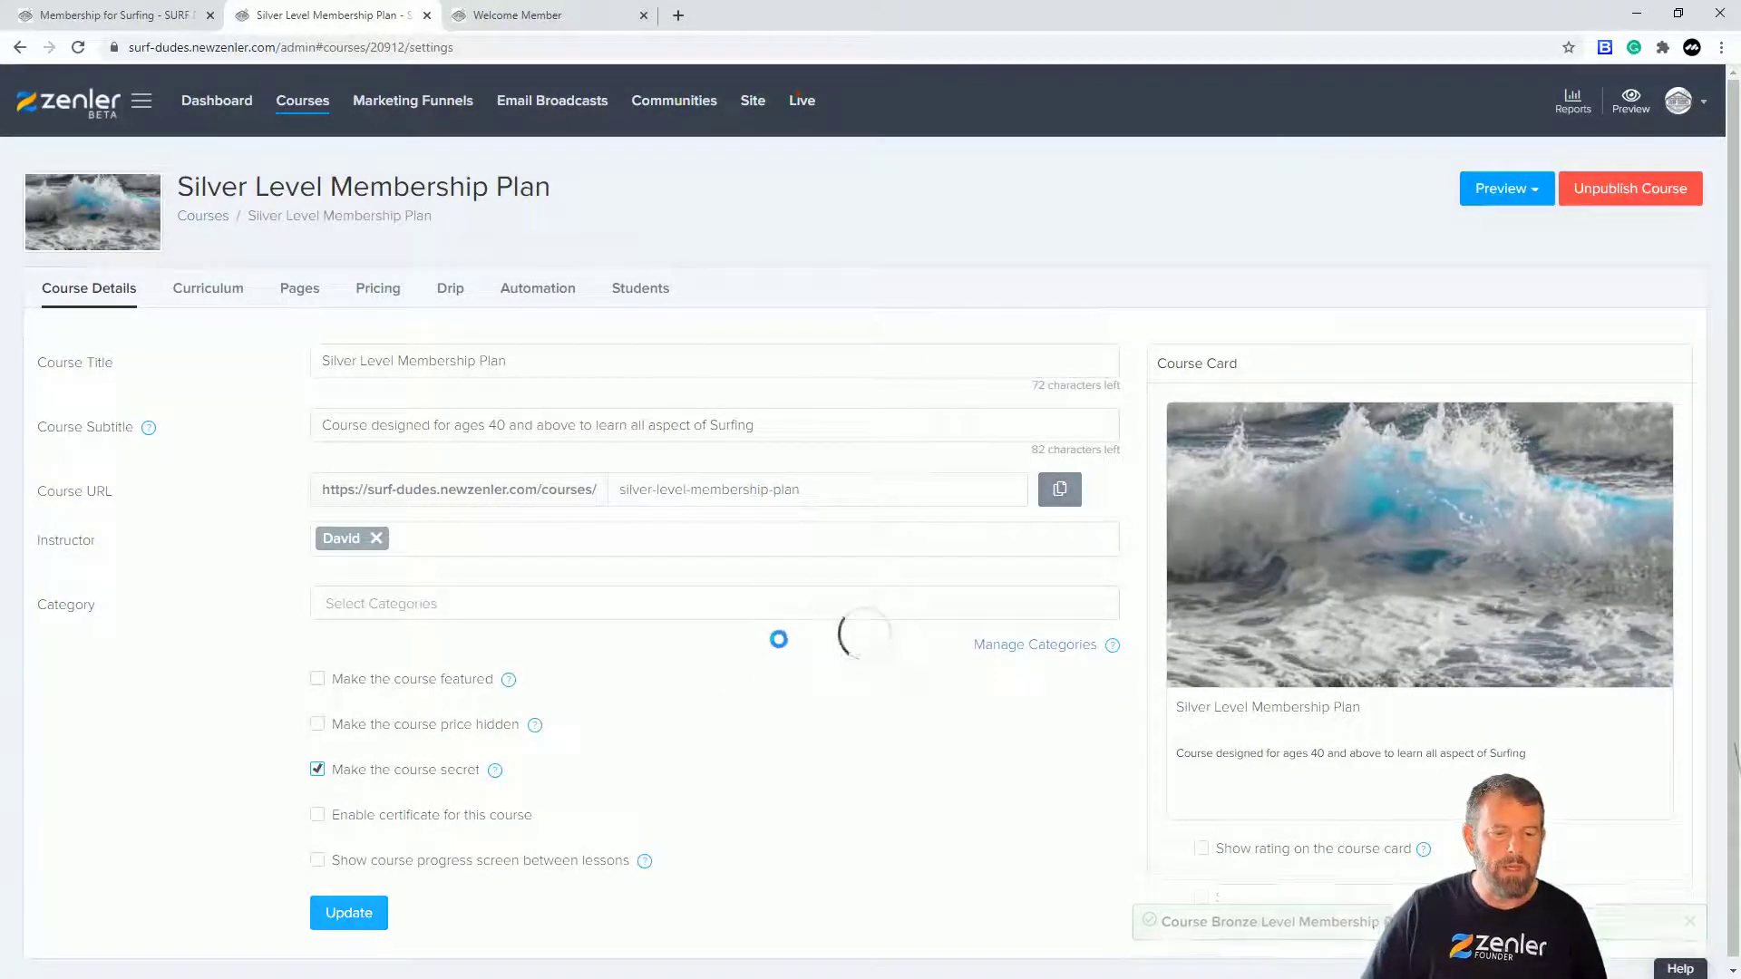
- Make the Gold Level Membership Plan course secret, save the change and return to the course list
left_click(303, 103)
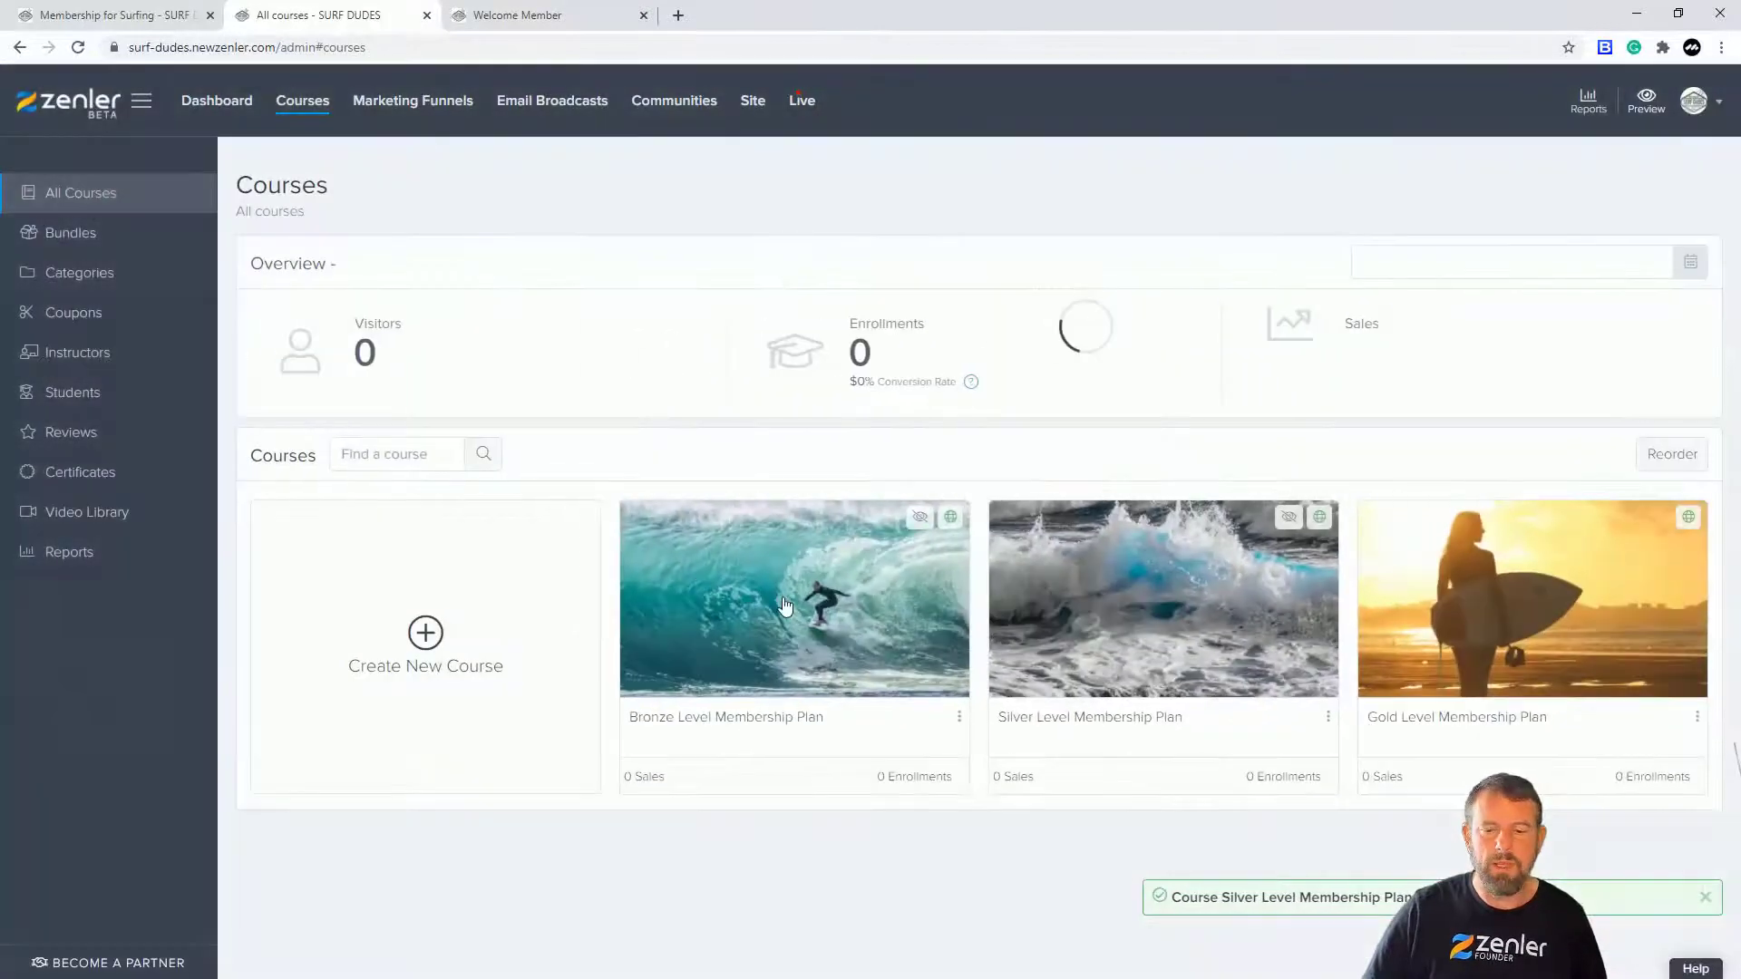
left_click(1440, 593)
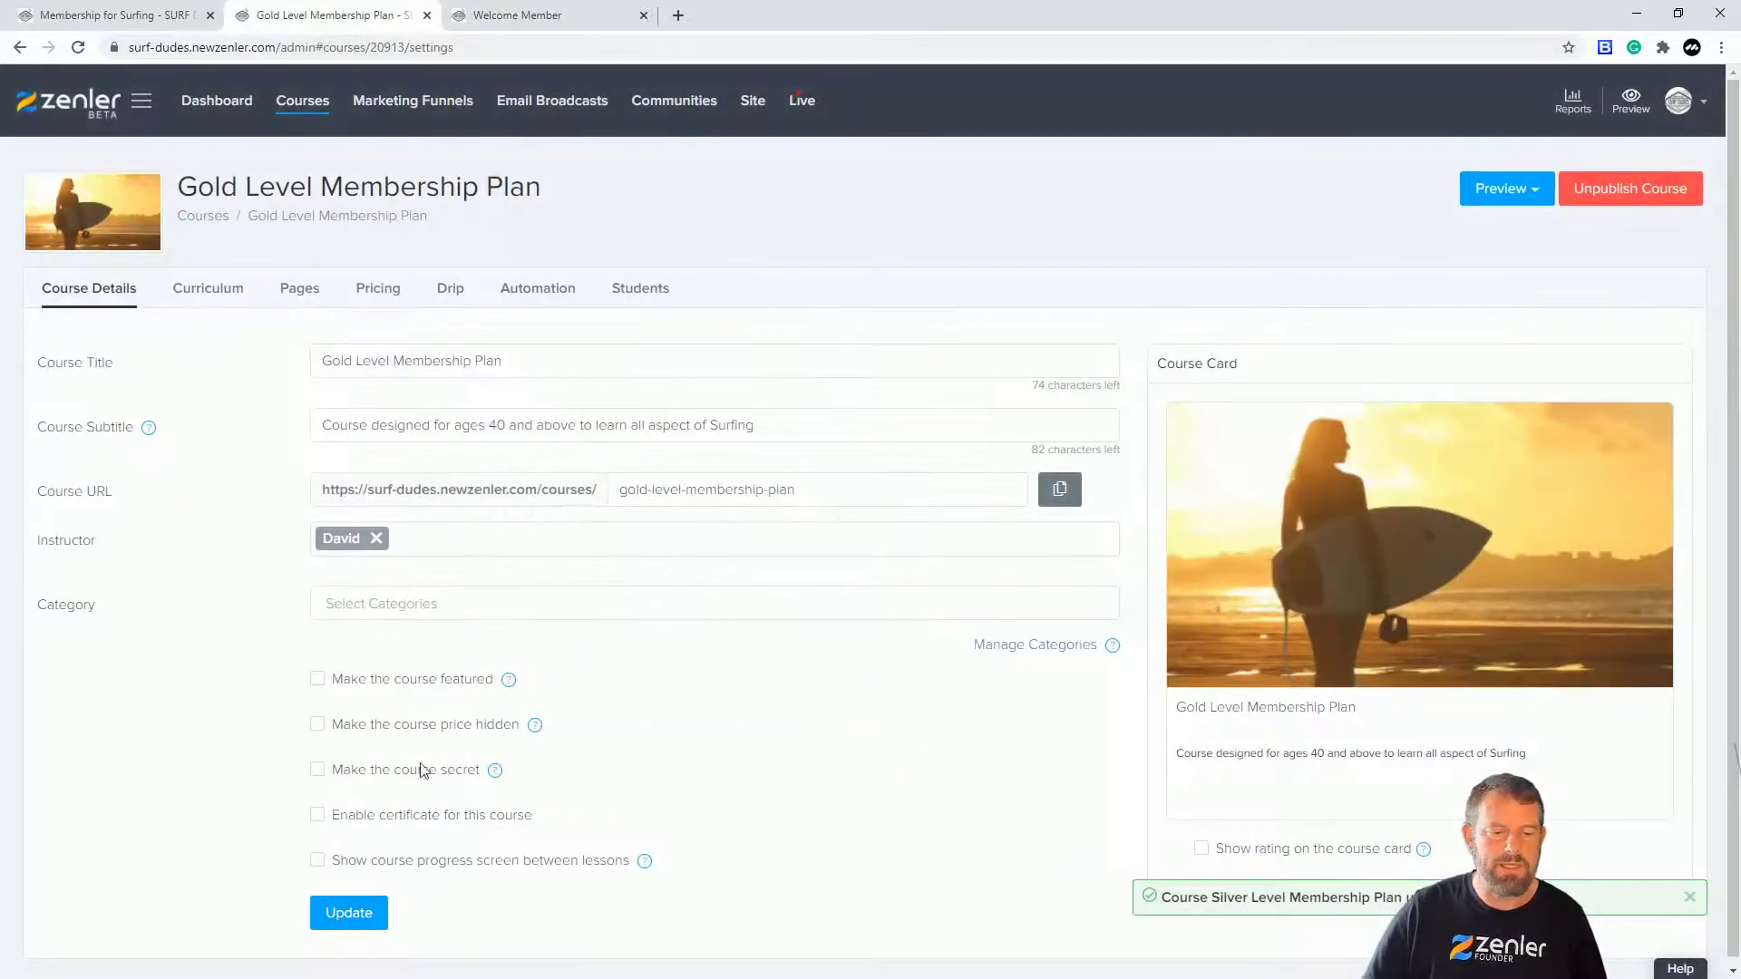
left_click(317, 769)
left_click(346, 914)
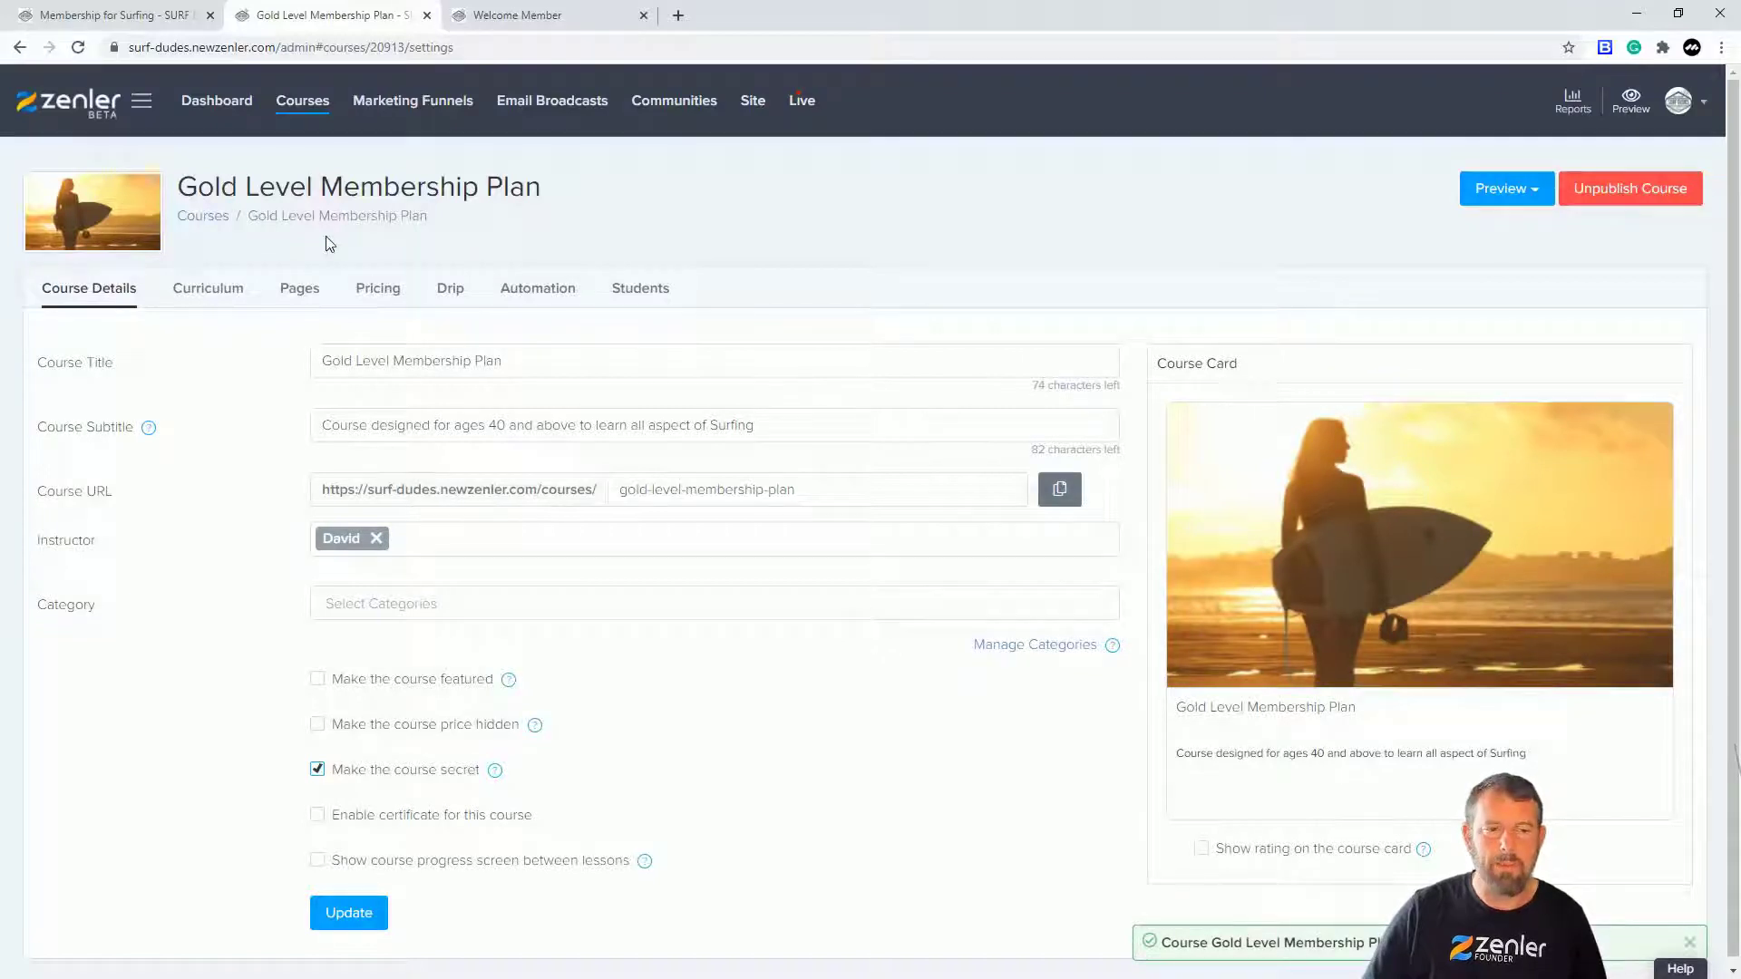
left_click(284, 113)
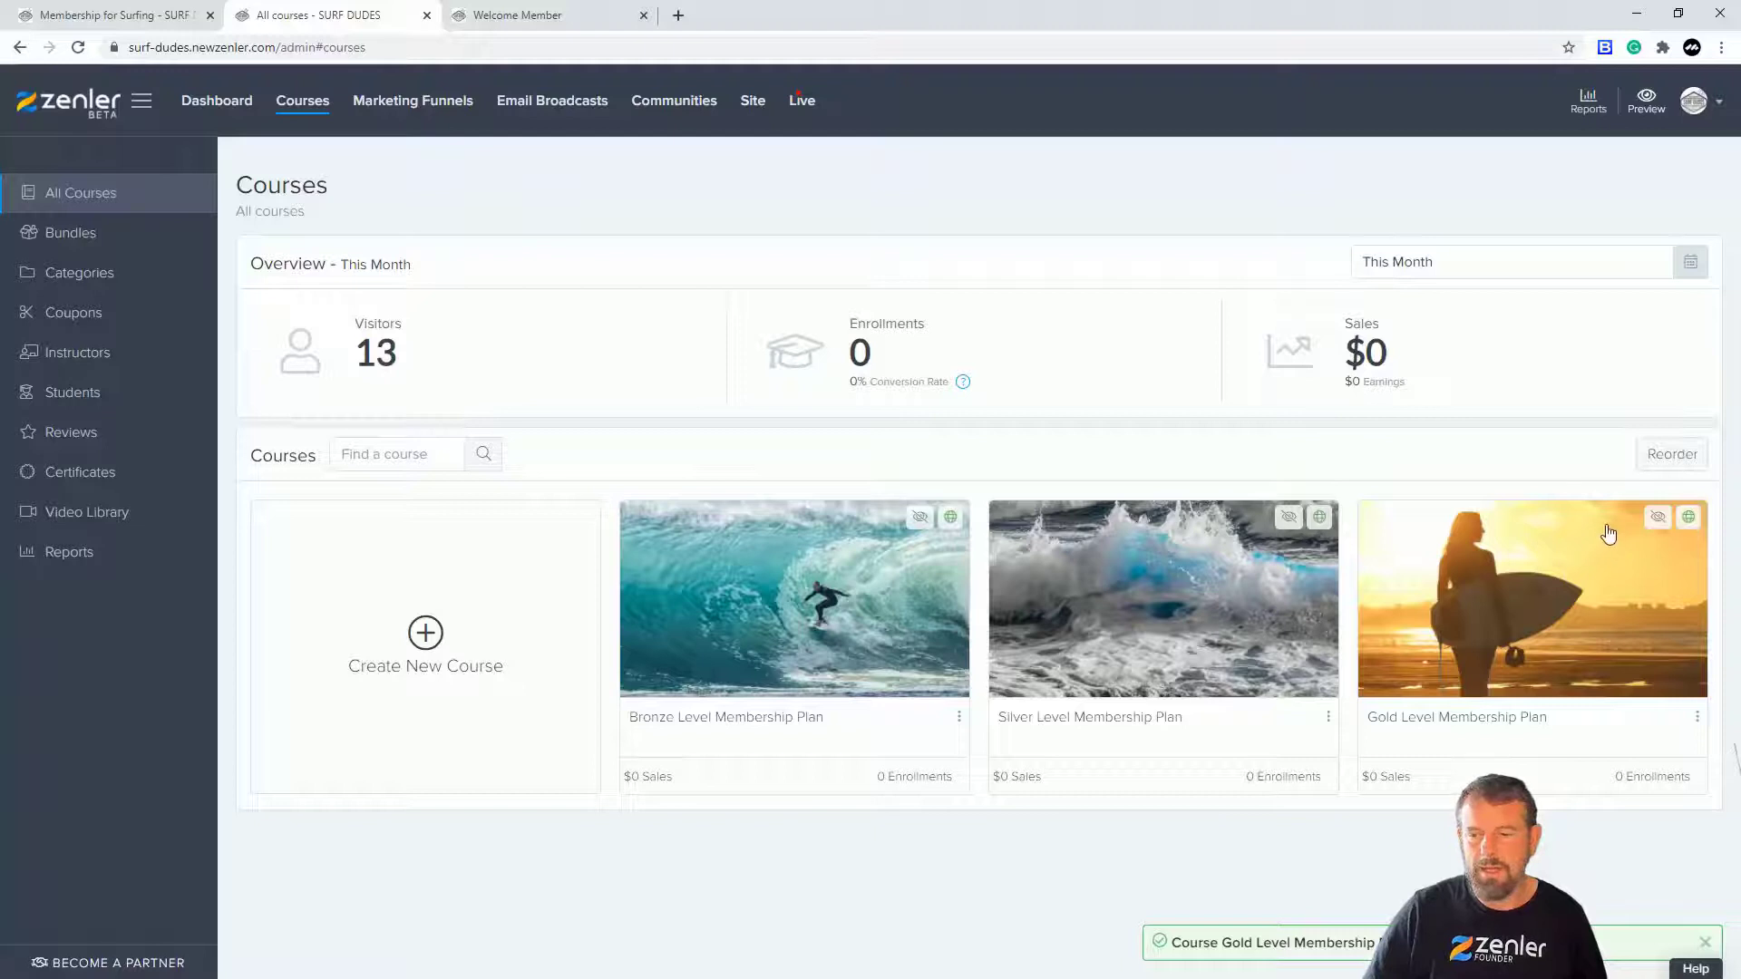
- Reload the public home page and check its All Courses section for the membership plan courses
left_click(579, 16)
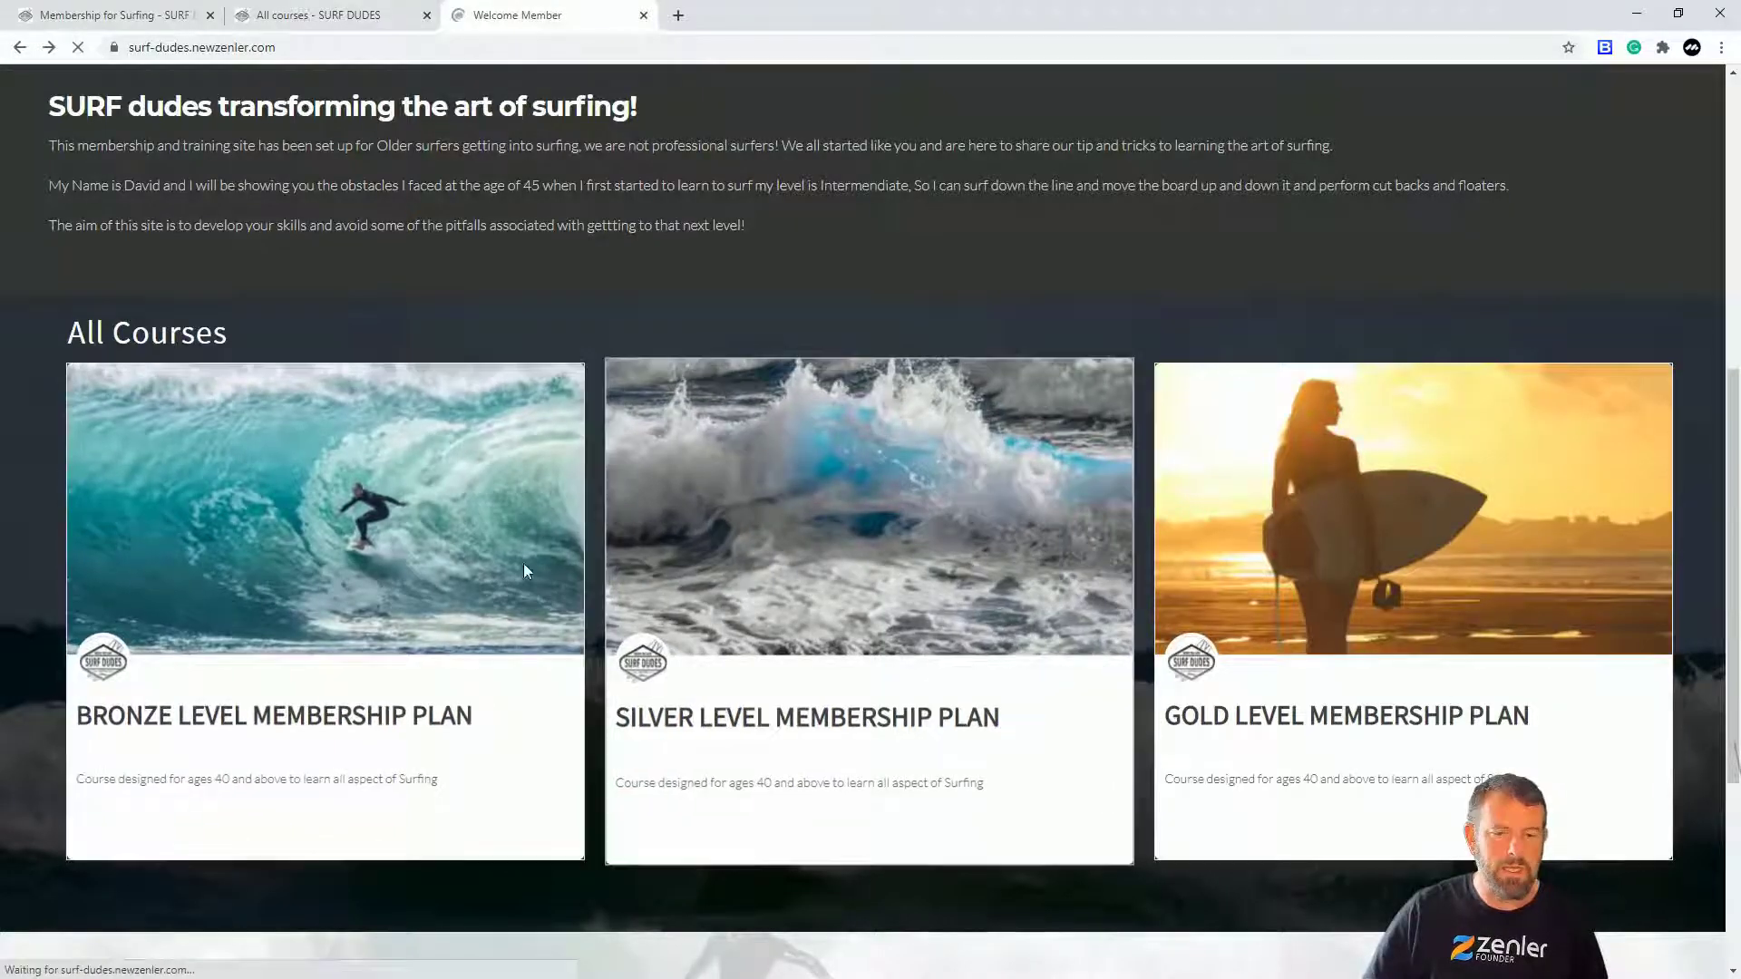
left_click(936, 628)
scroll(876, 542, "down", 5)
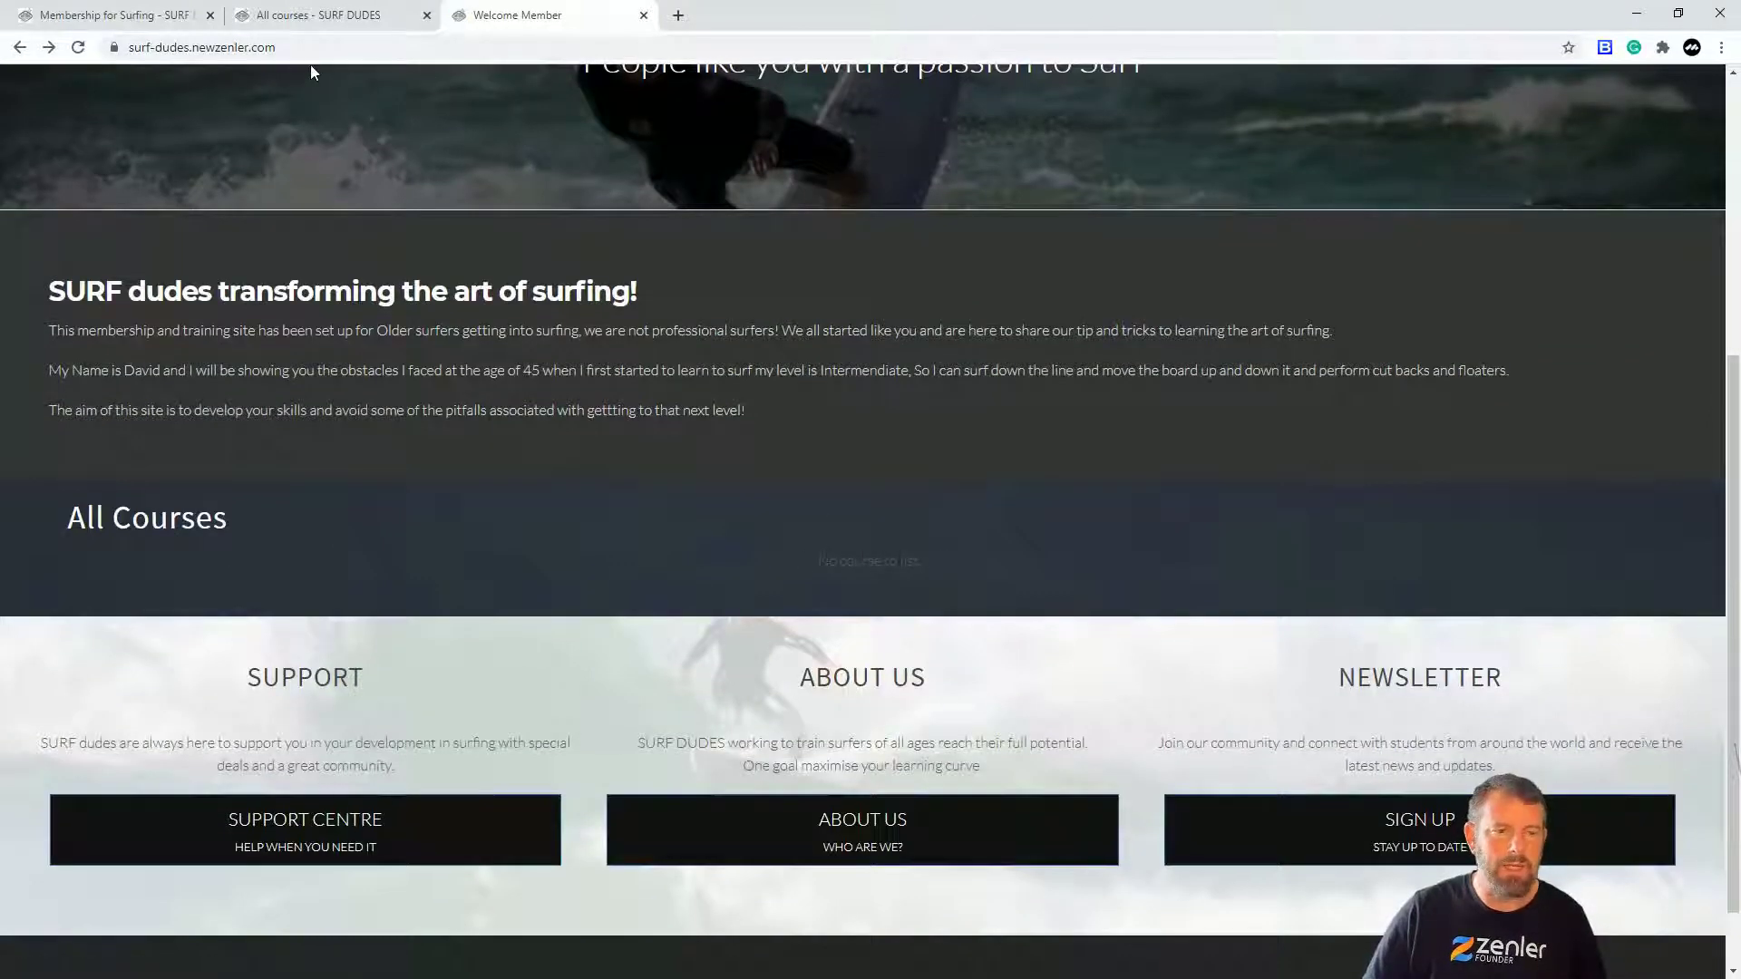
- Return to the course admin and start a new bundle named "Surfing Membership Pro Plan"
left_click(290, 15)
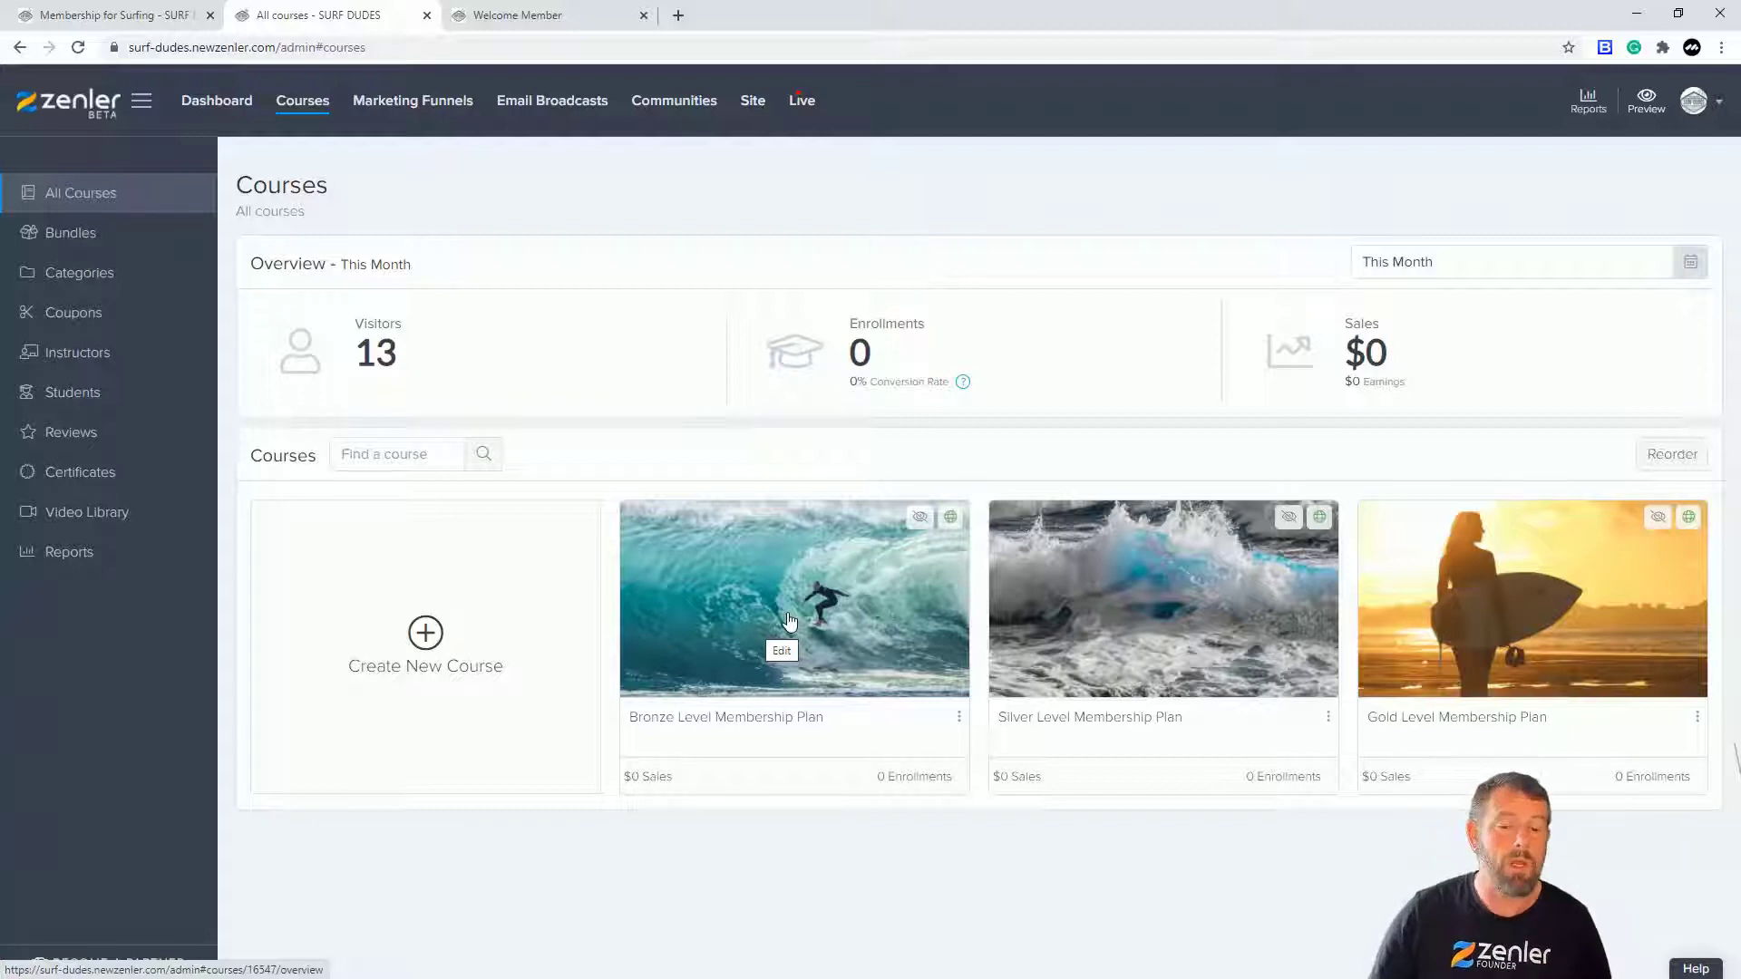
left_click(90, 233)
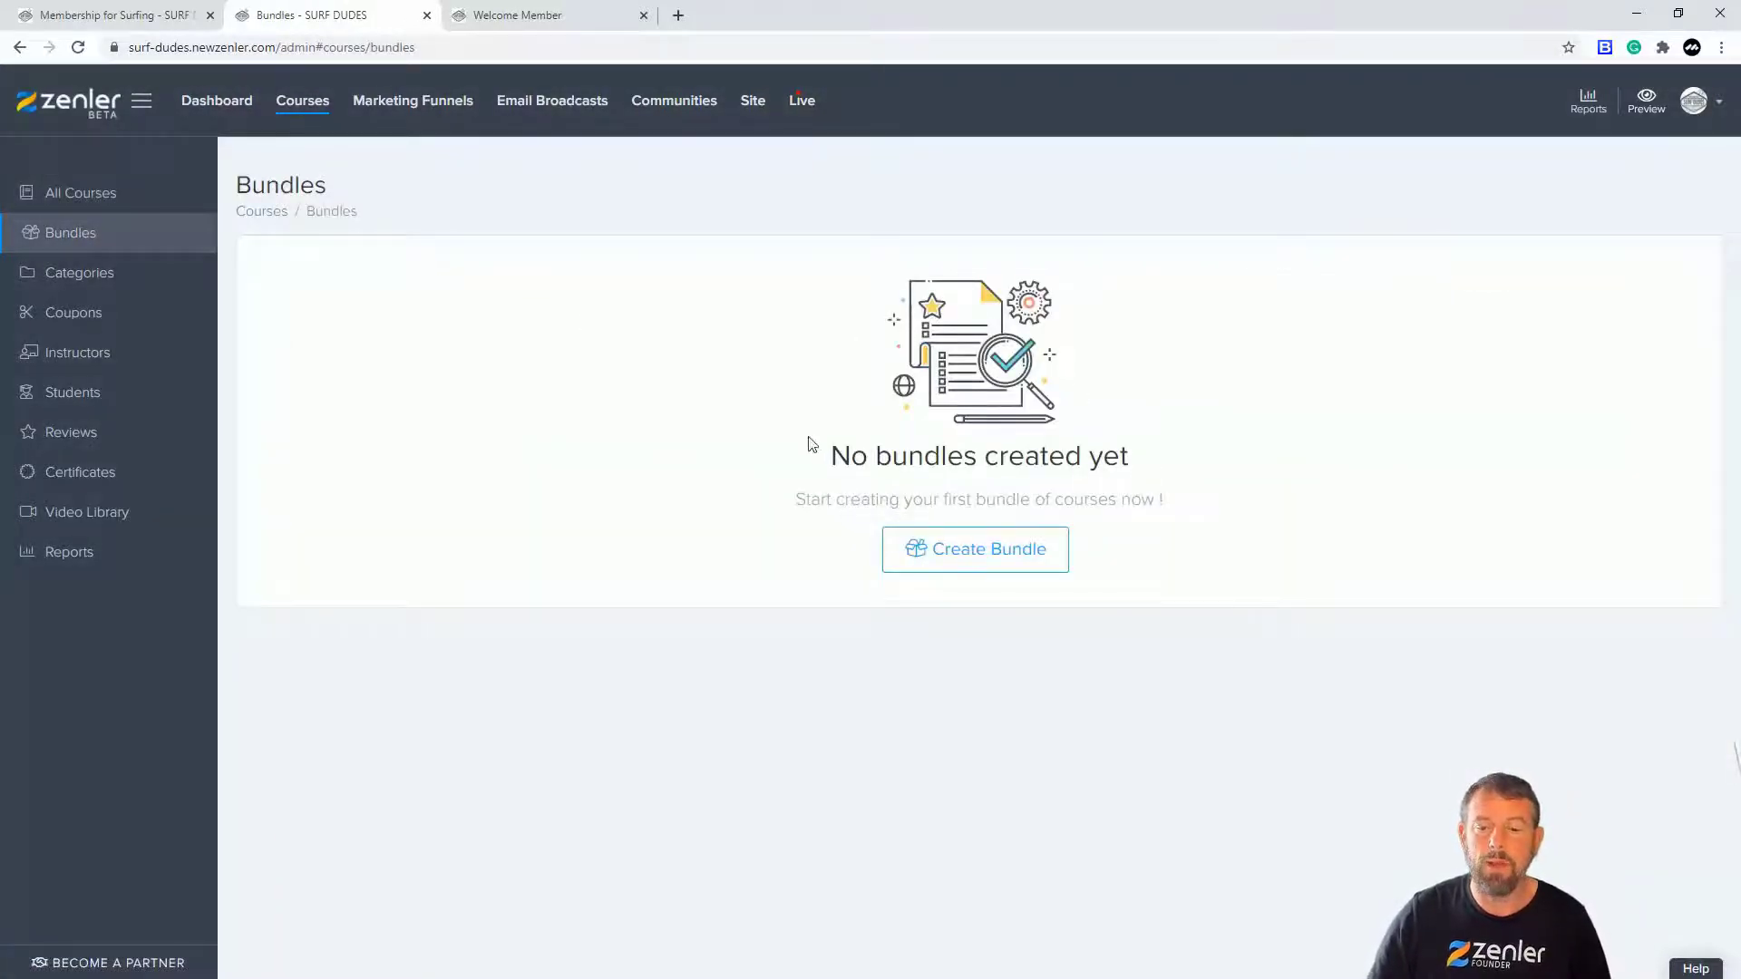
left_click(1011, 567)
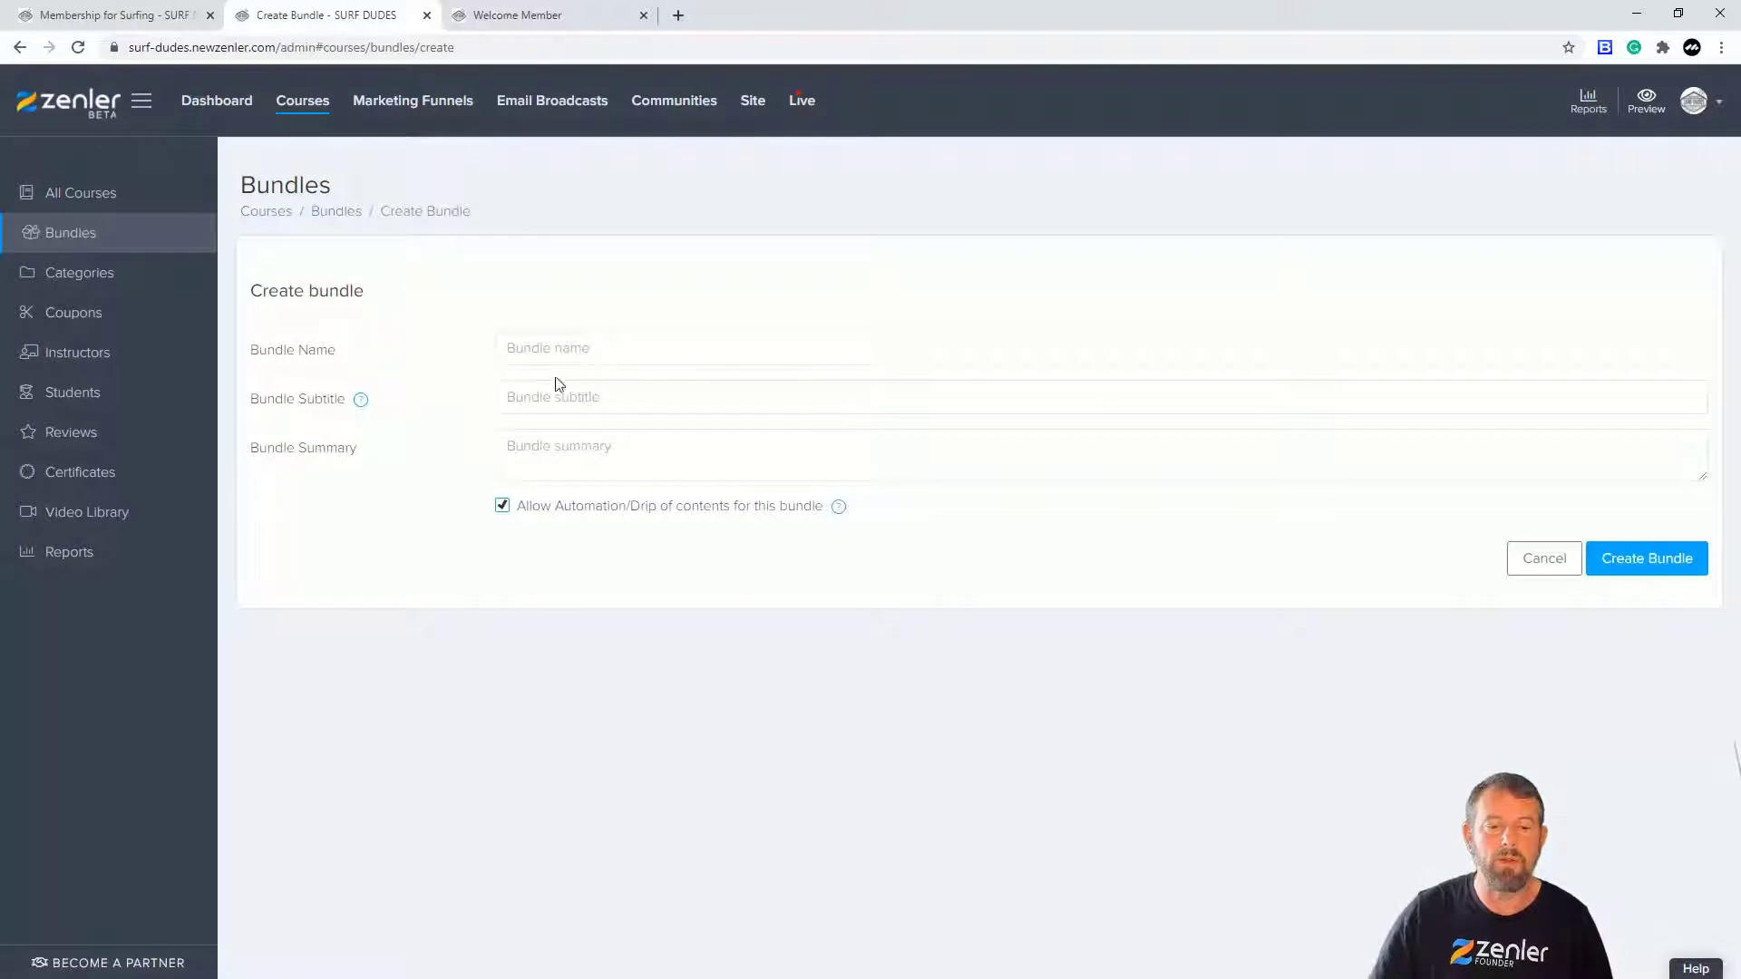
left_click(606, 340)
type("Su")
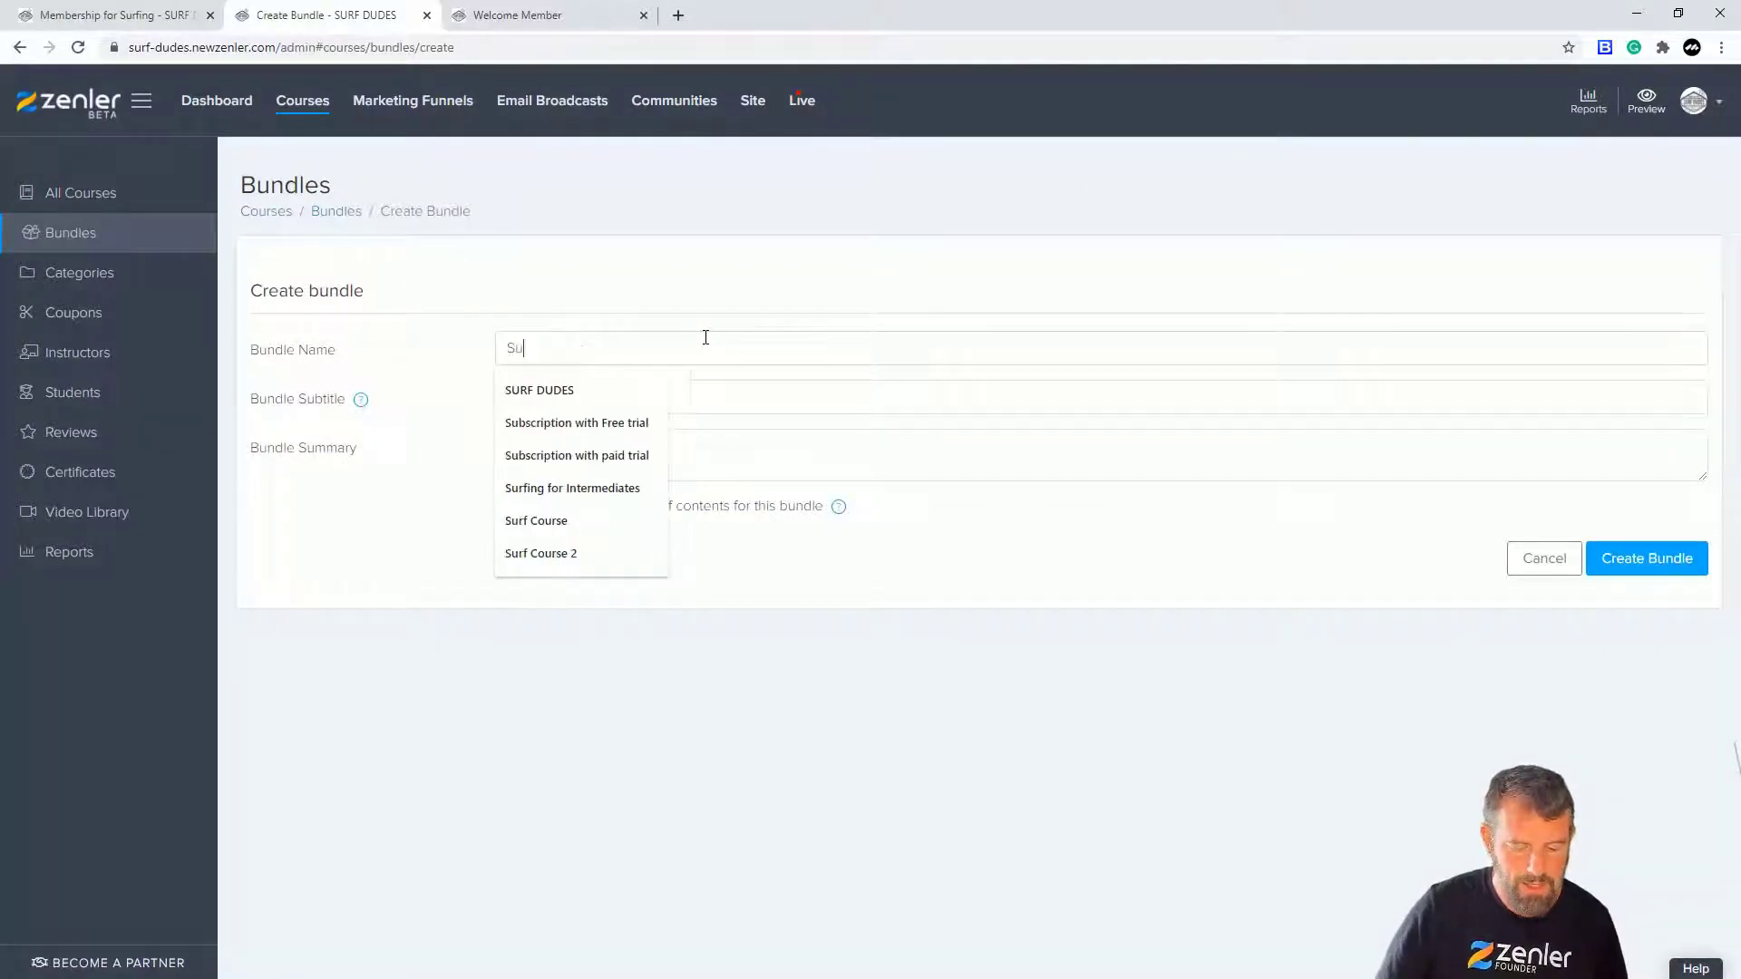
type("rfing Mem")
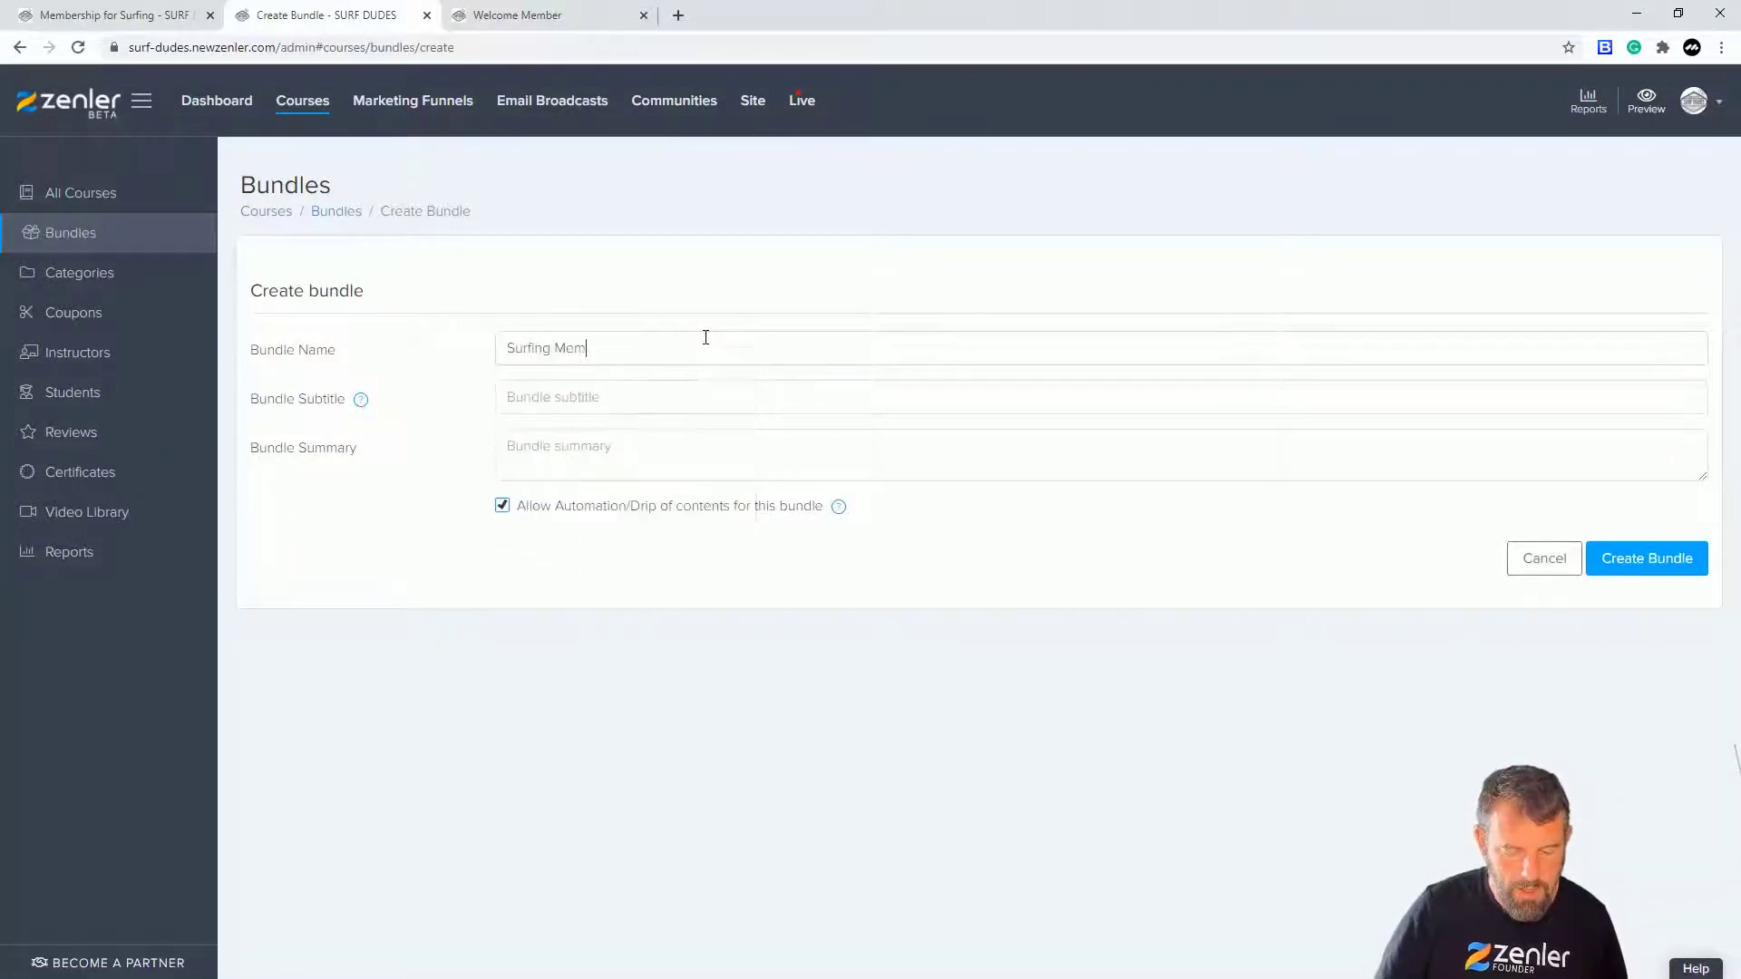
type("bershi")
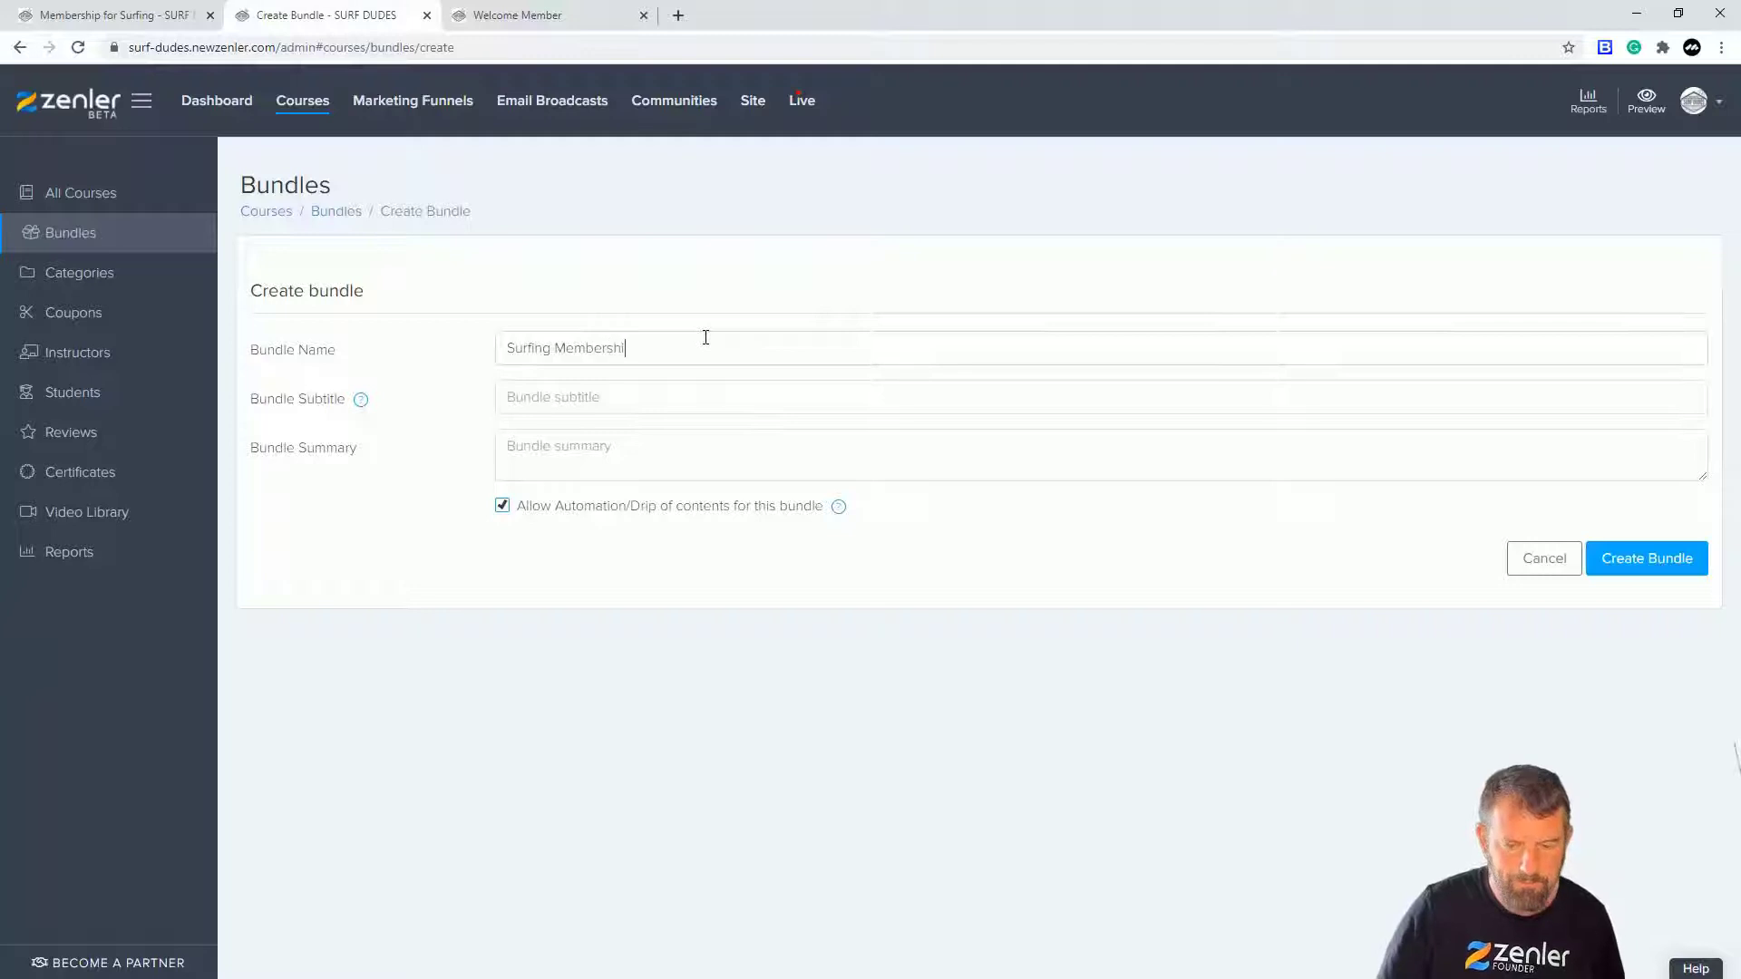
type("p Pro")
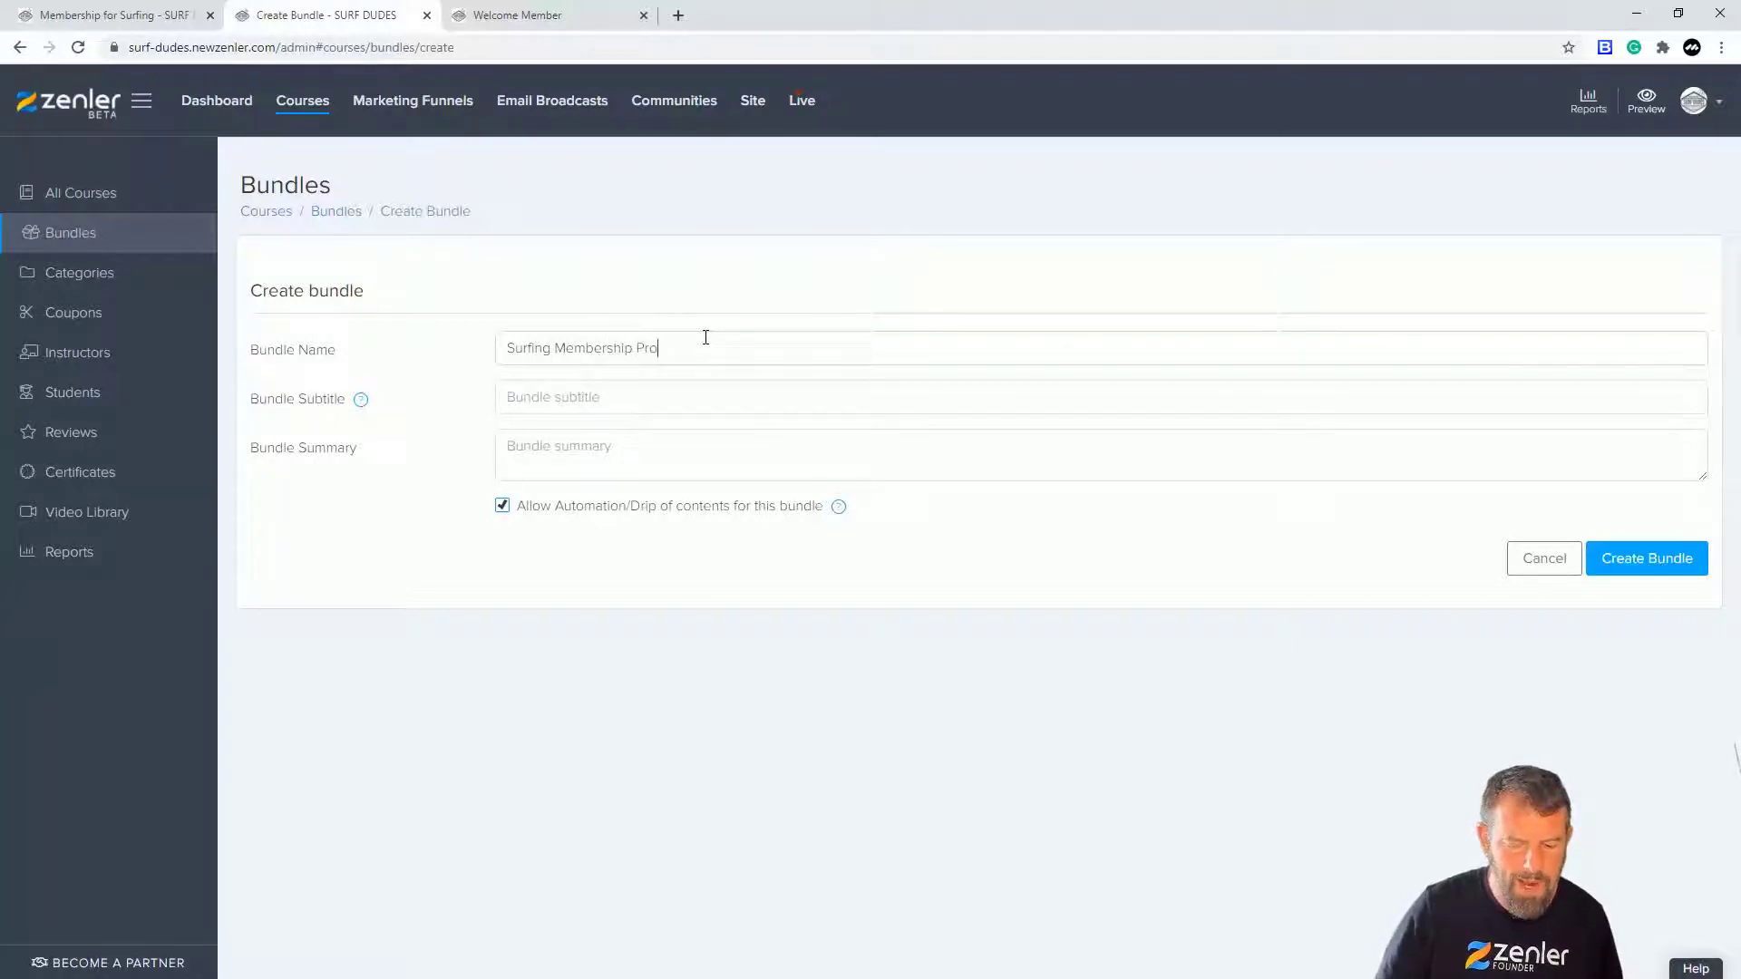
type(" Plan")
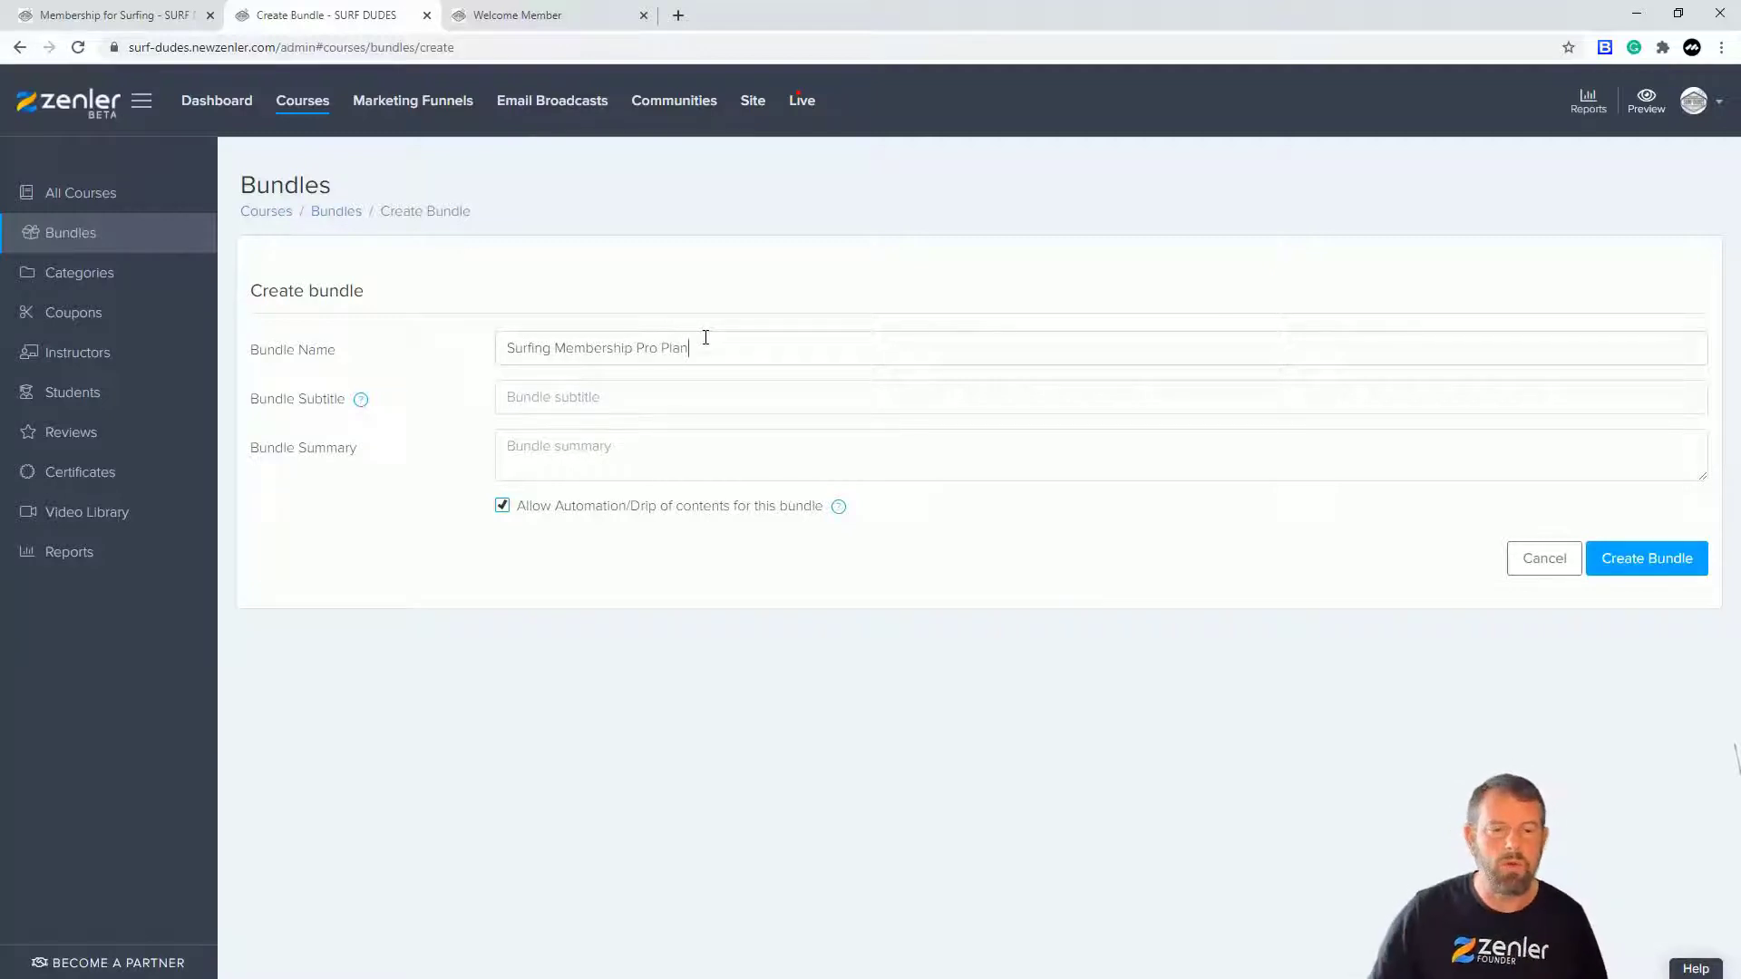
- Set the bundle subtitle to "This has access to all courses"
left_click(916, 411)
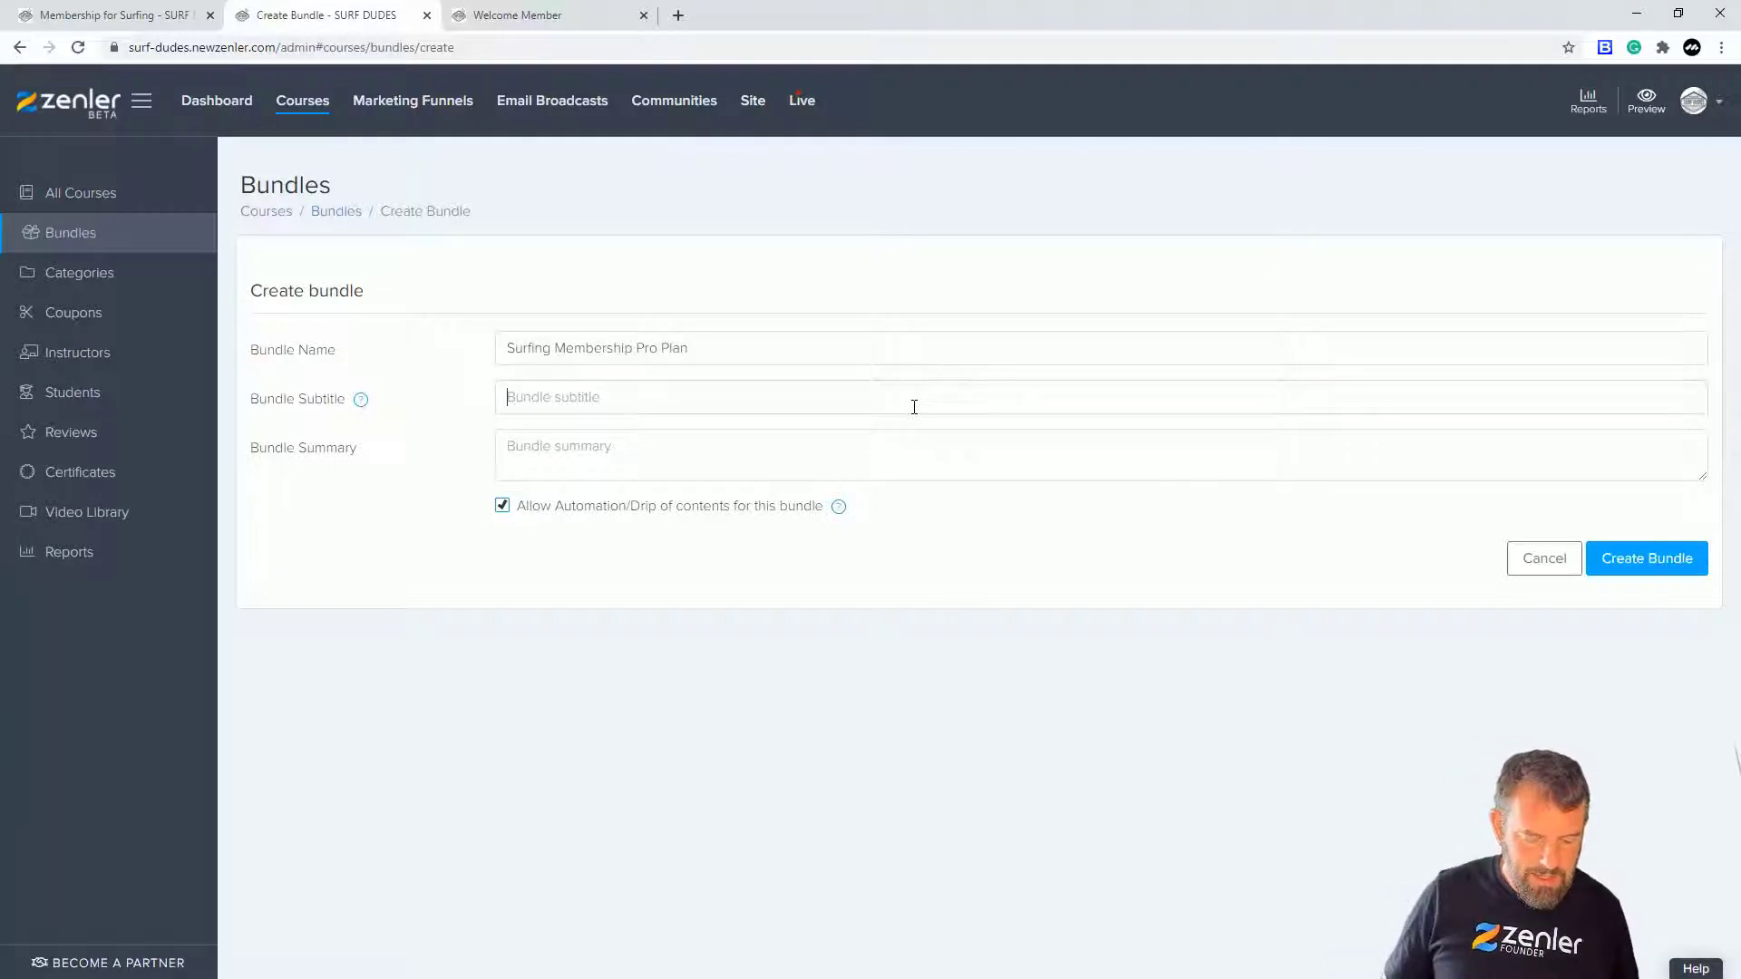
type("THis has access to all courses")
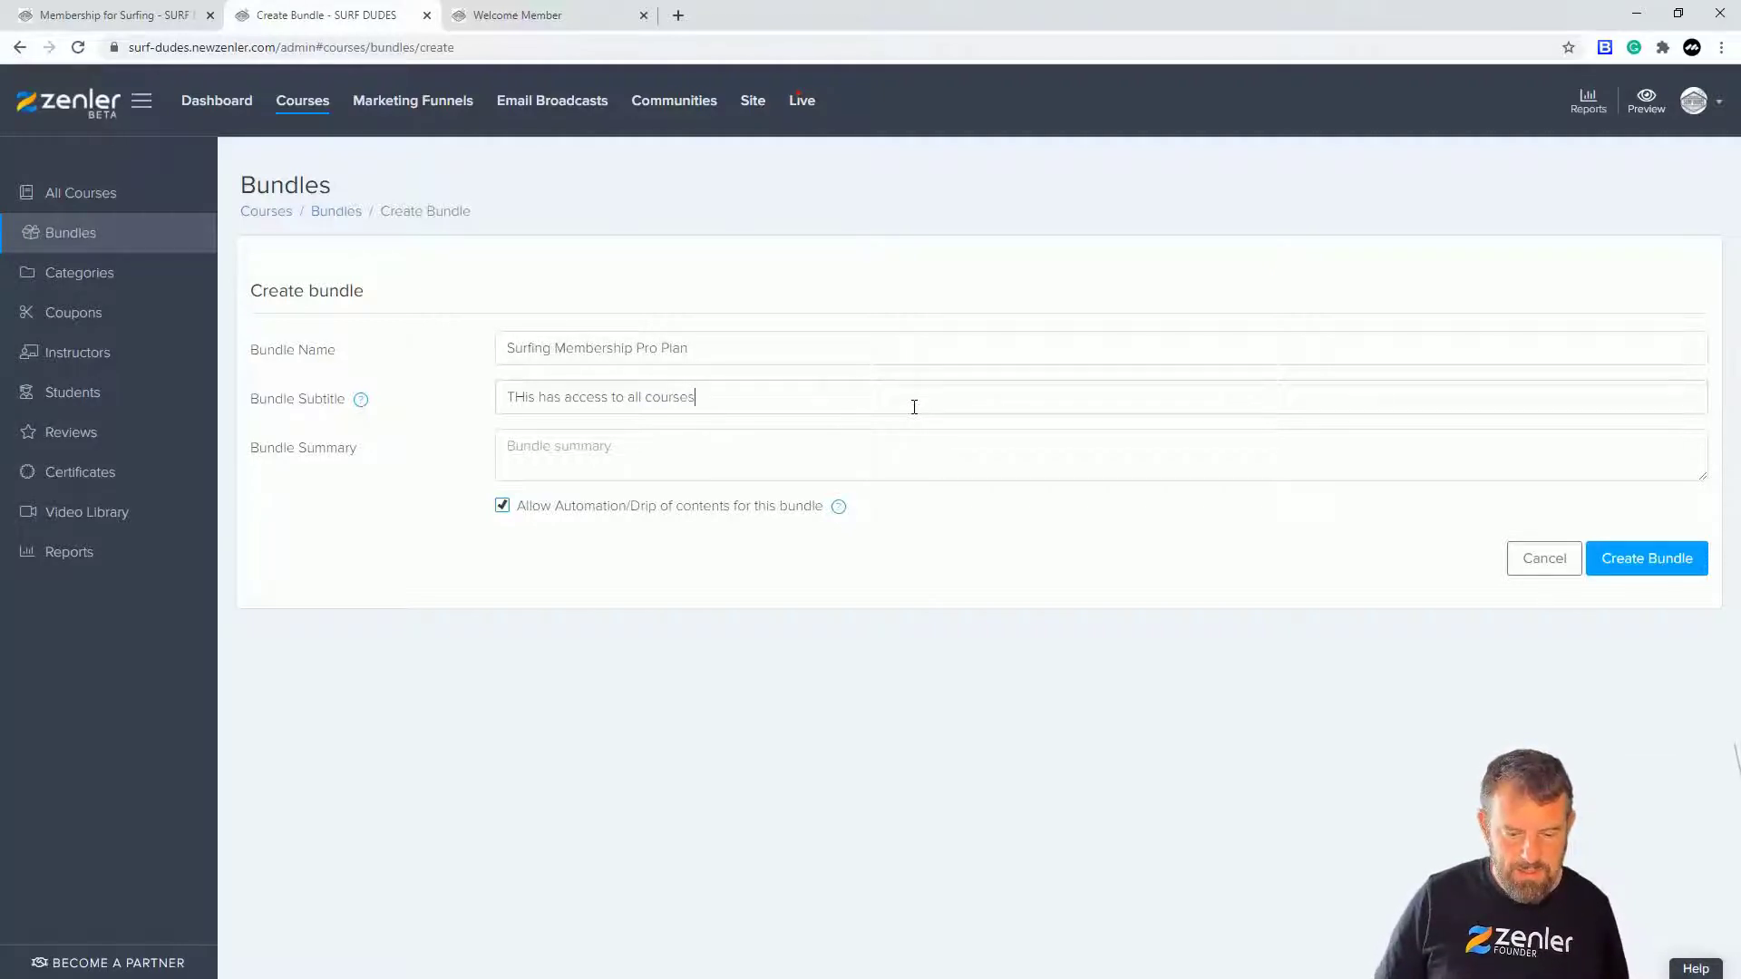
left_click(526, 399)
key("BackSpace")
type("h")
- Enter the bundle summary "To really boost your learning experience this Course covers it all"
left_click(732, 456)
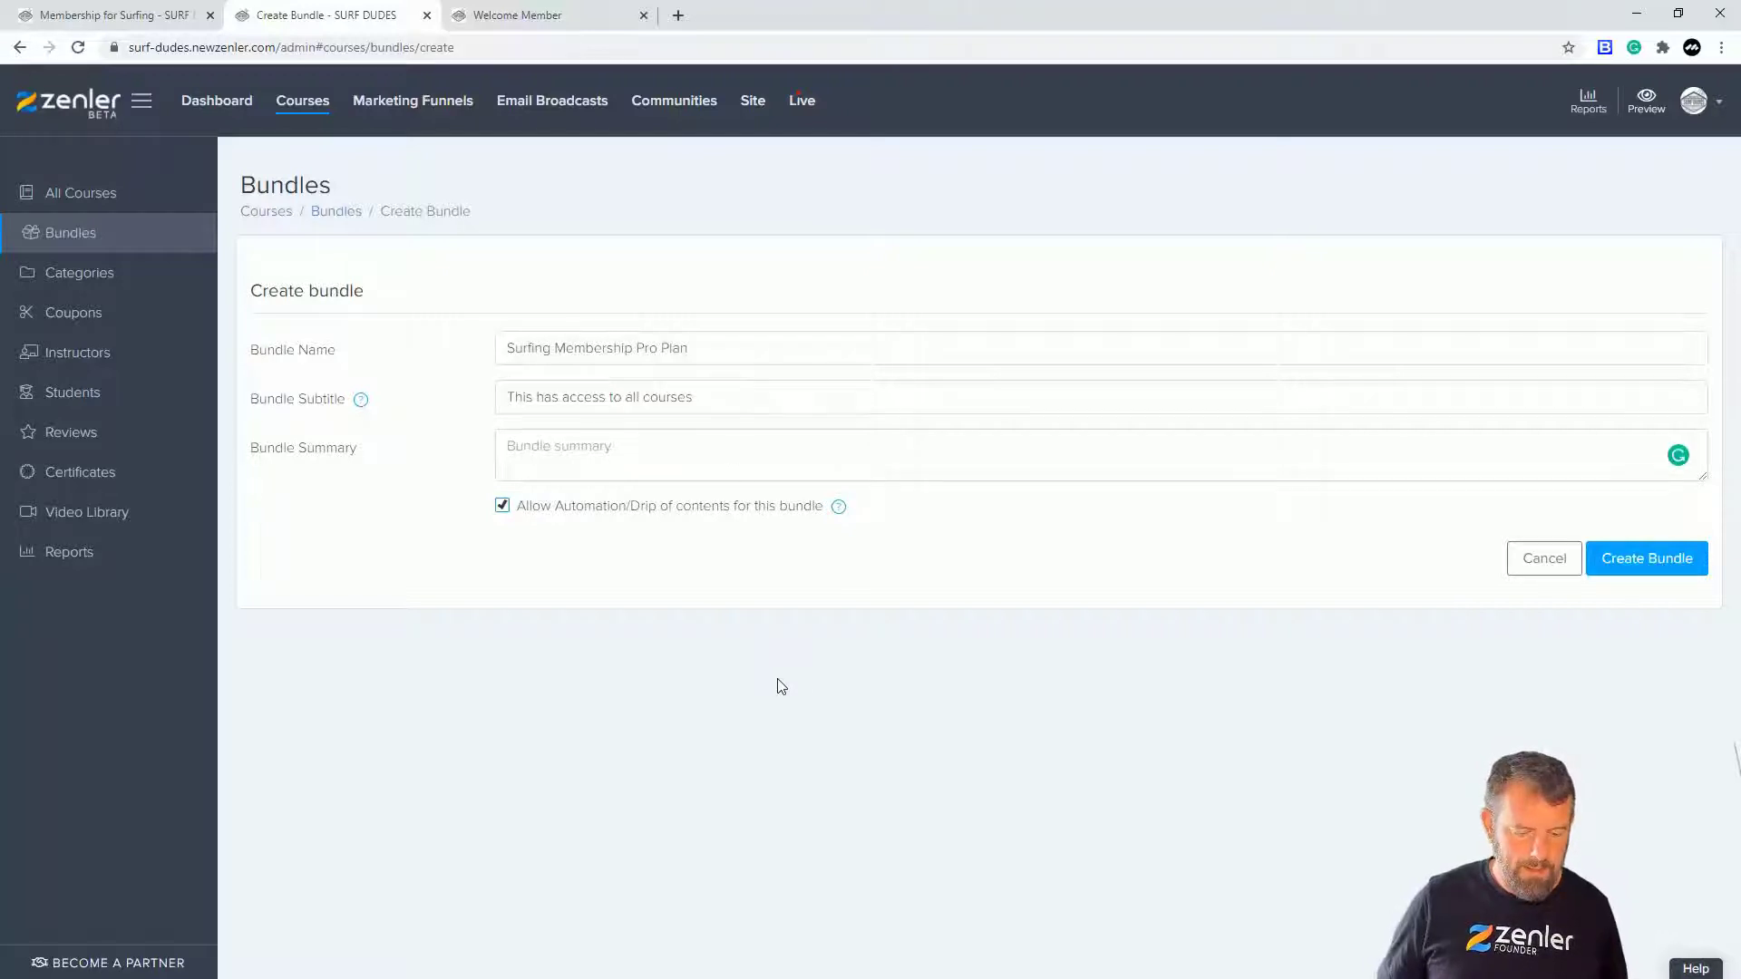
type("TO re")
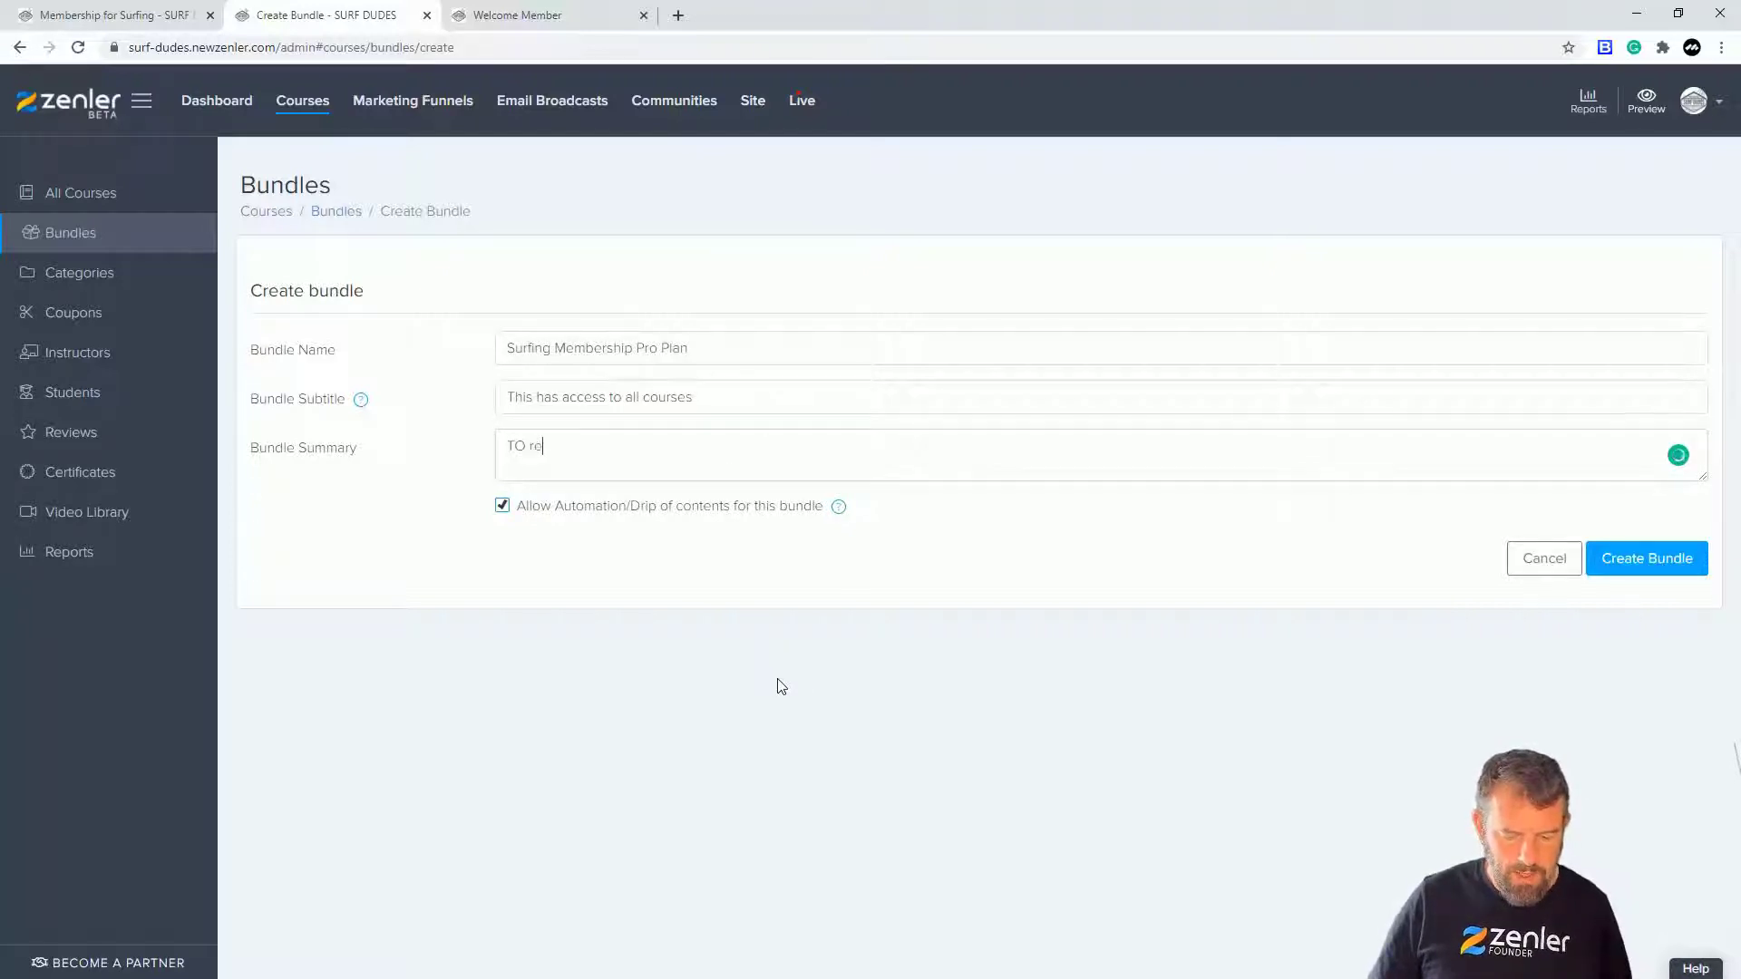
type("ally b")
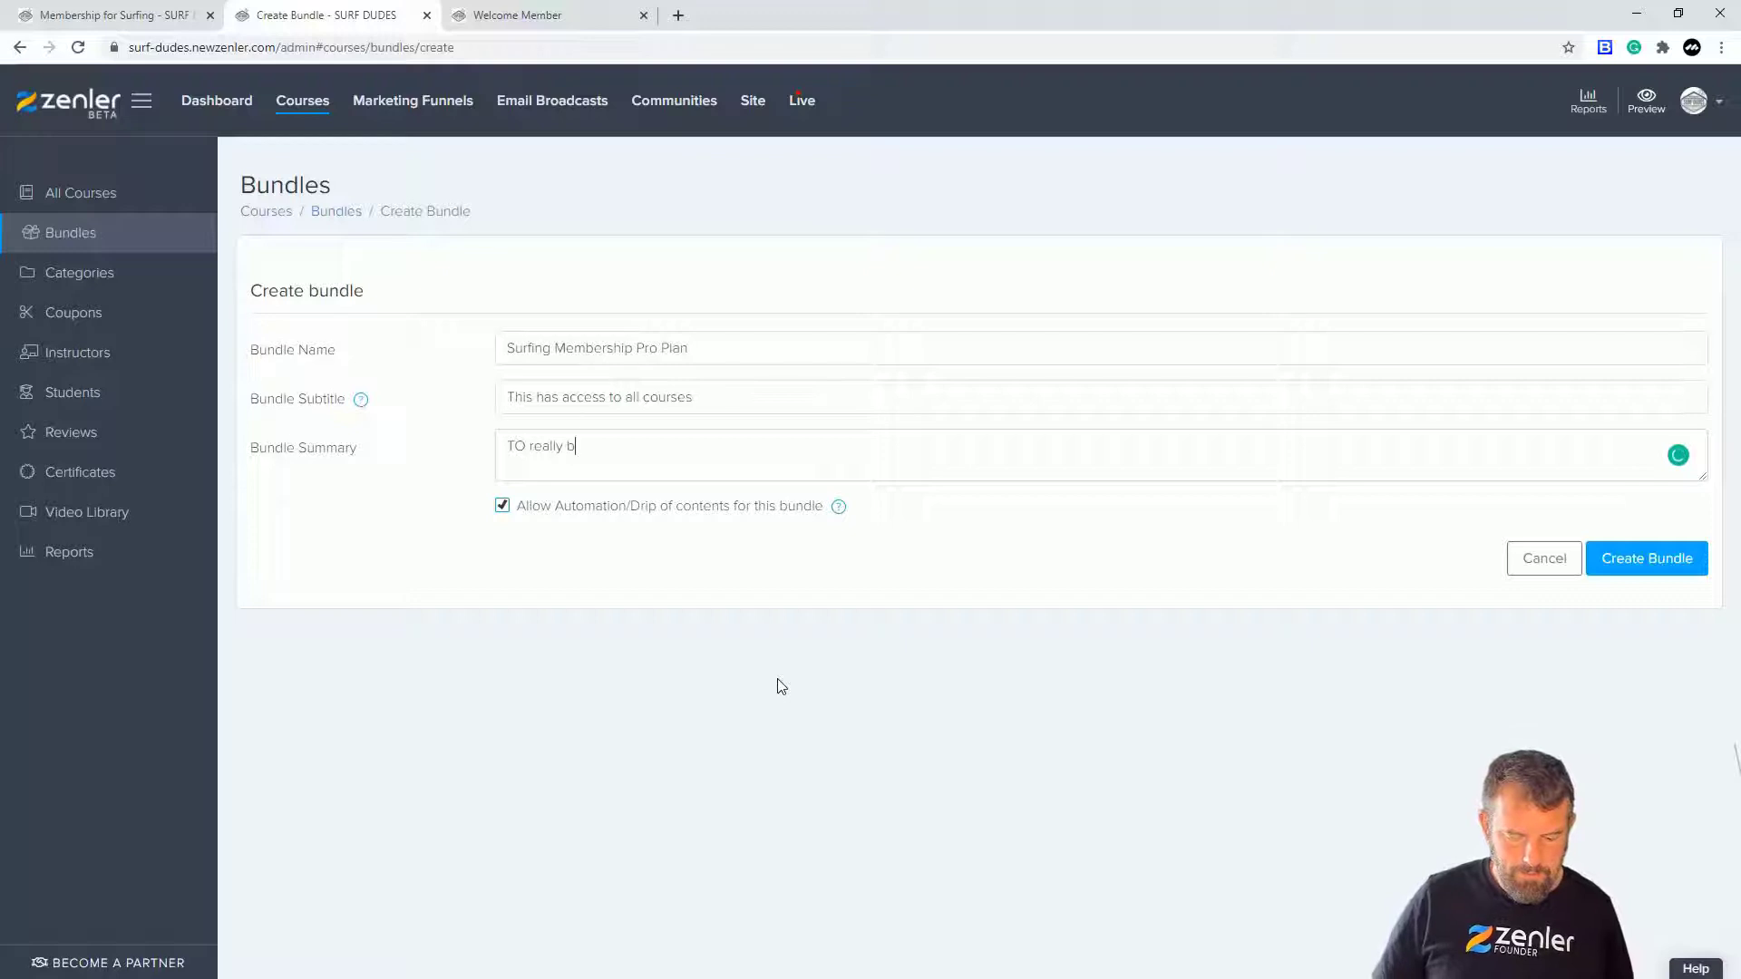
type("oost your ")
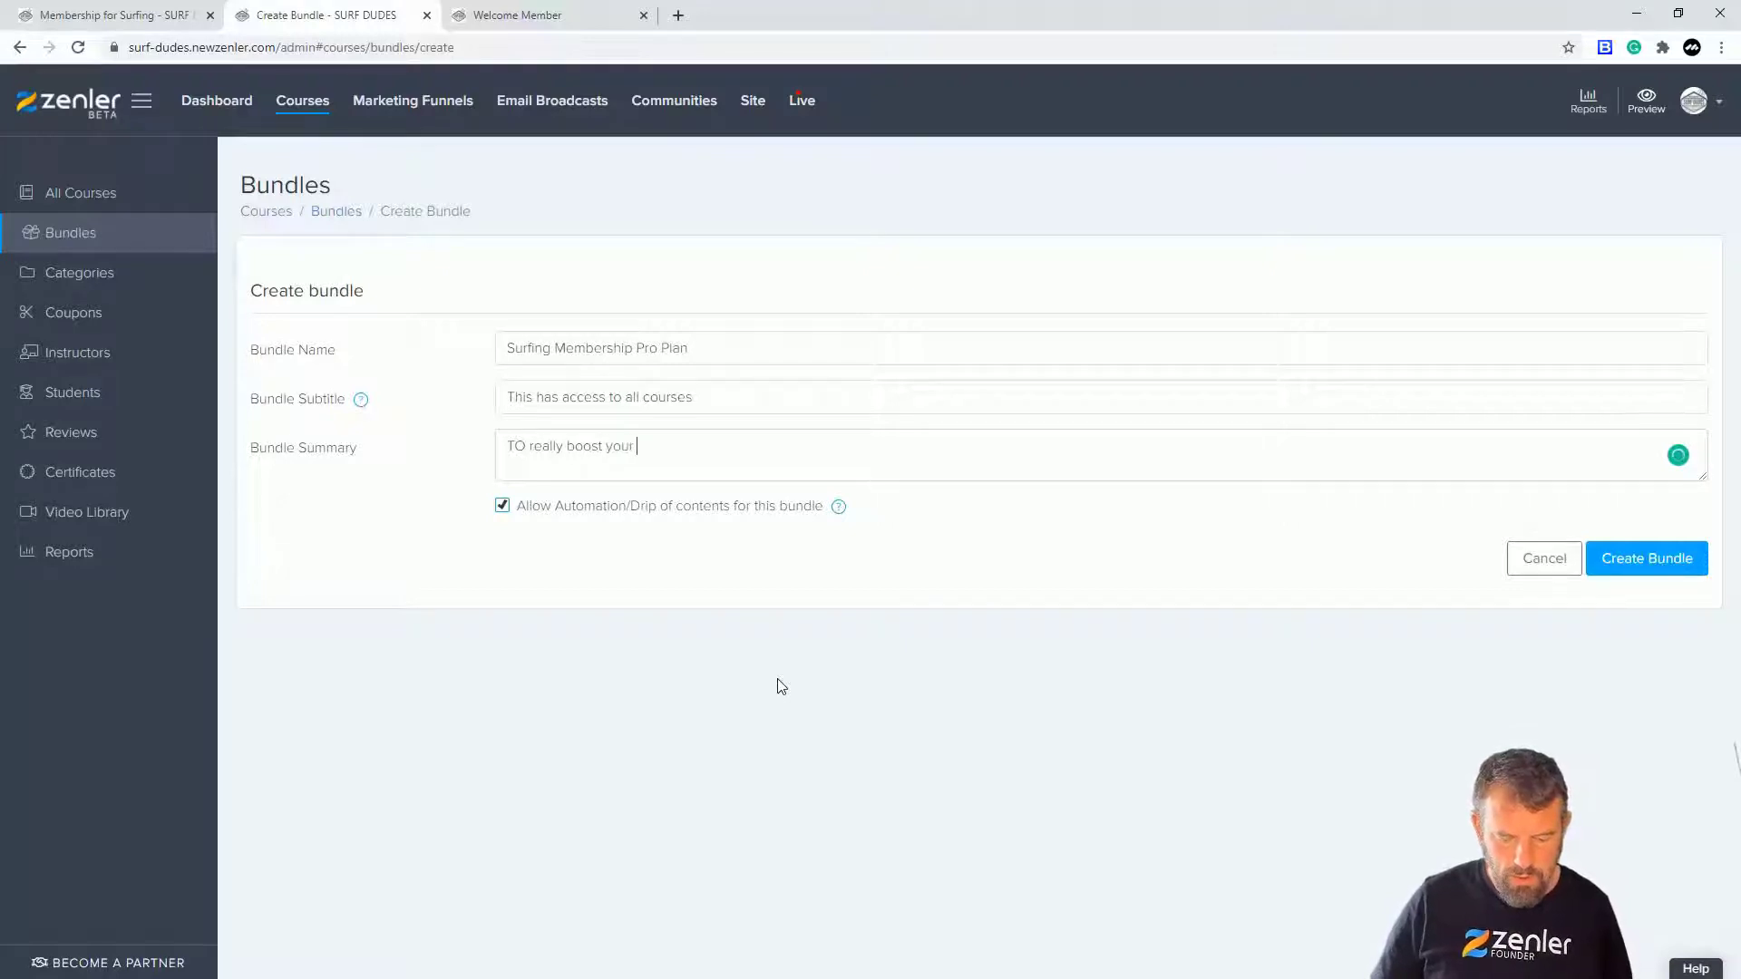
type("learning ")
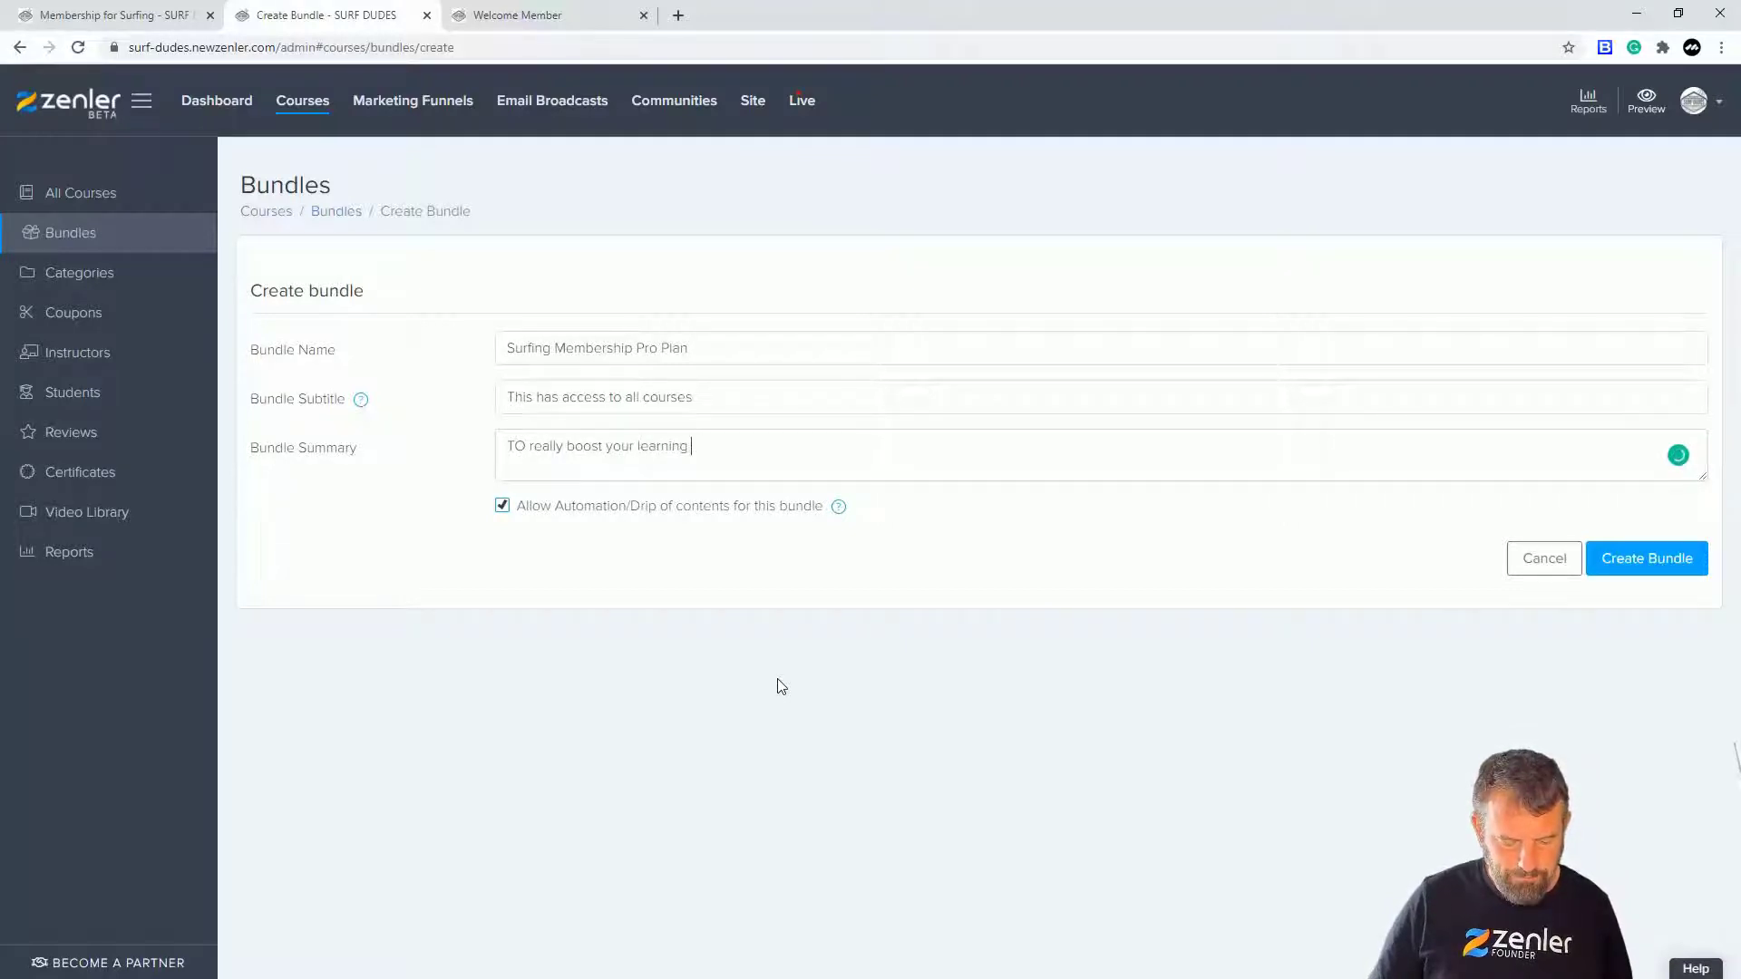
type("experien")
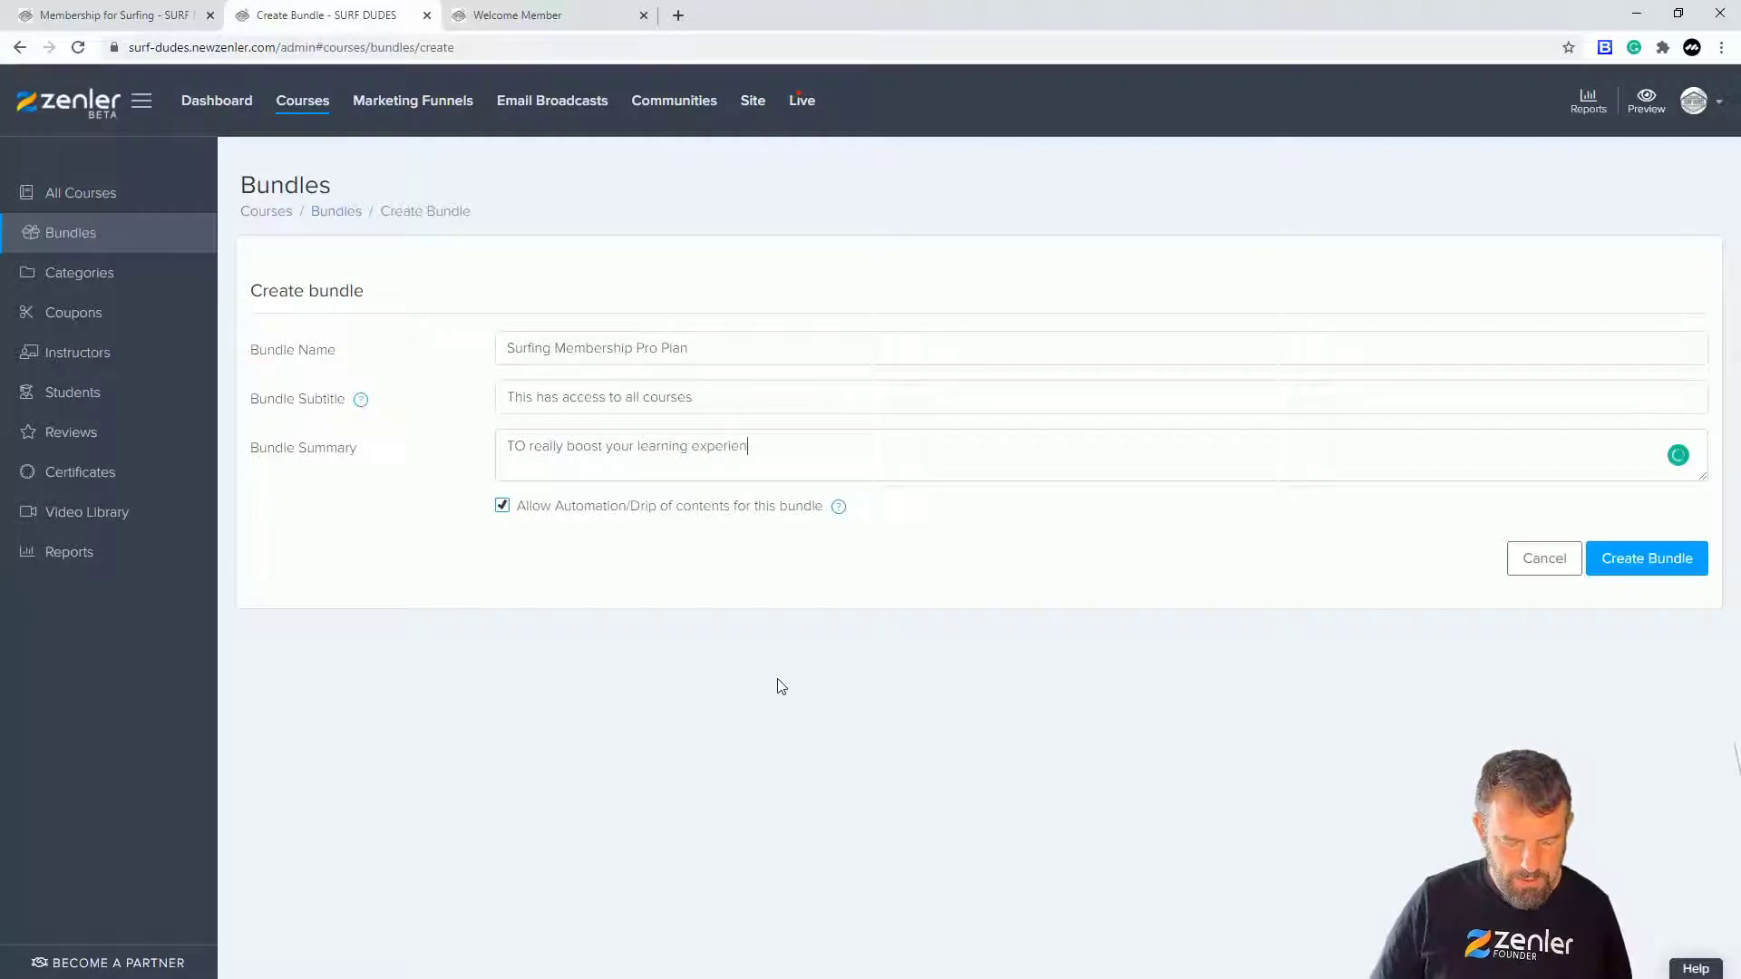
type("ce this Course covers it all")
left_click_drag(526, 446, 516, 446)
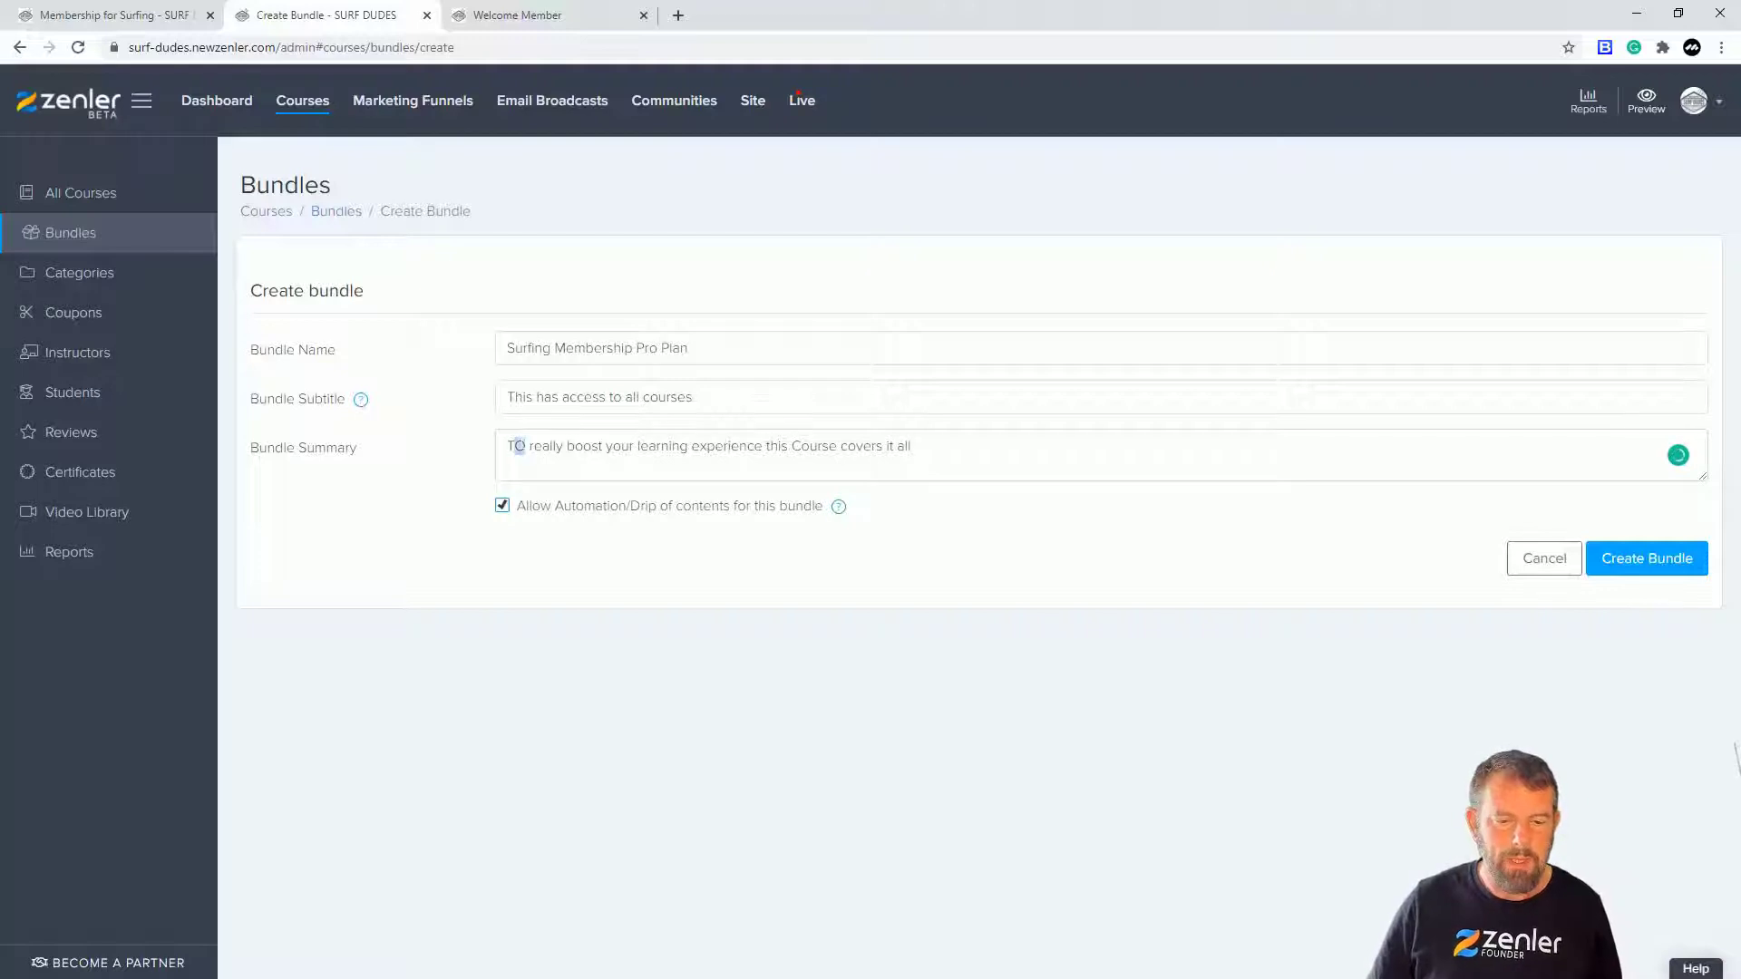
type("o")
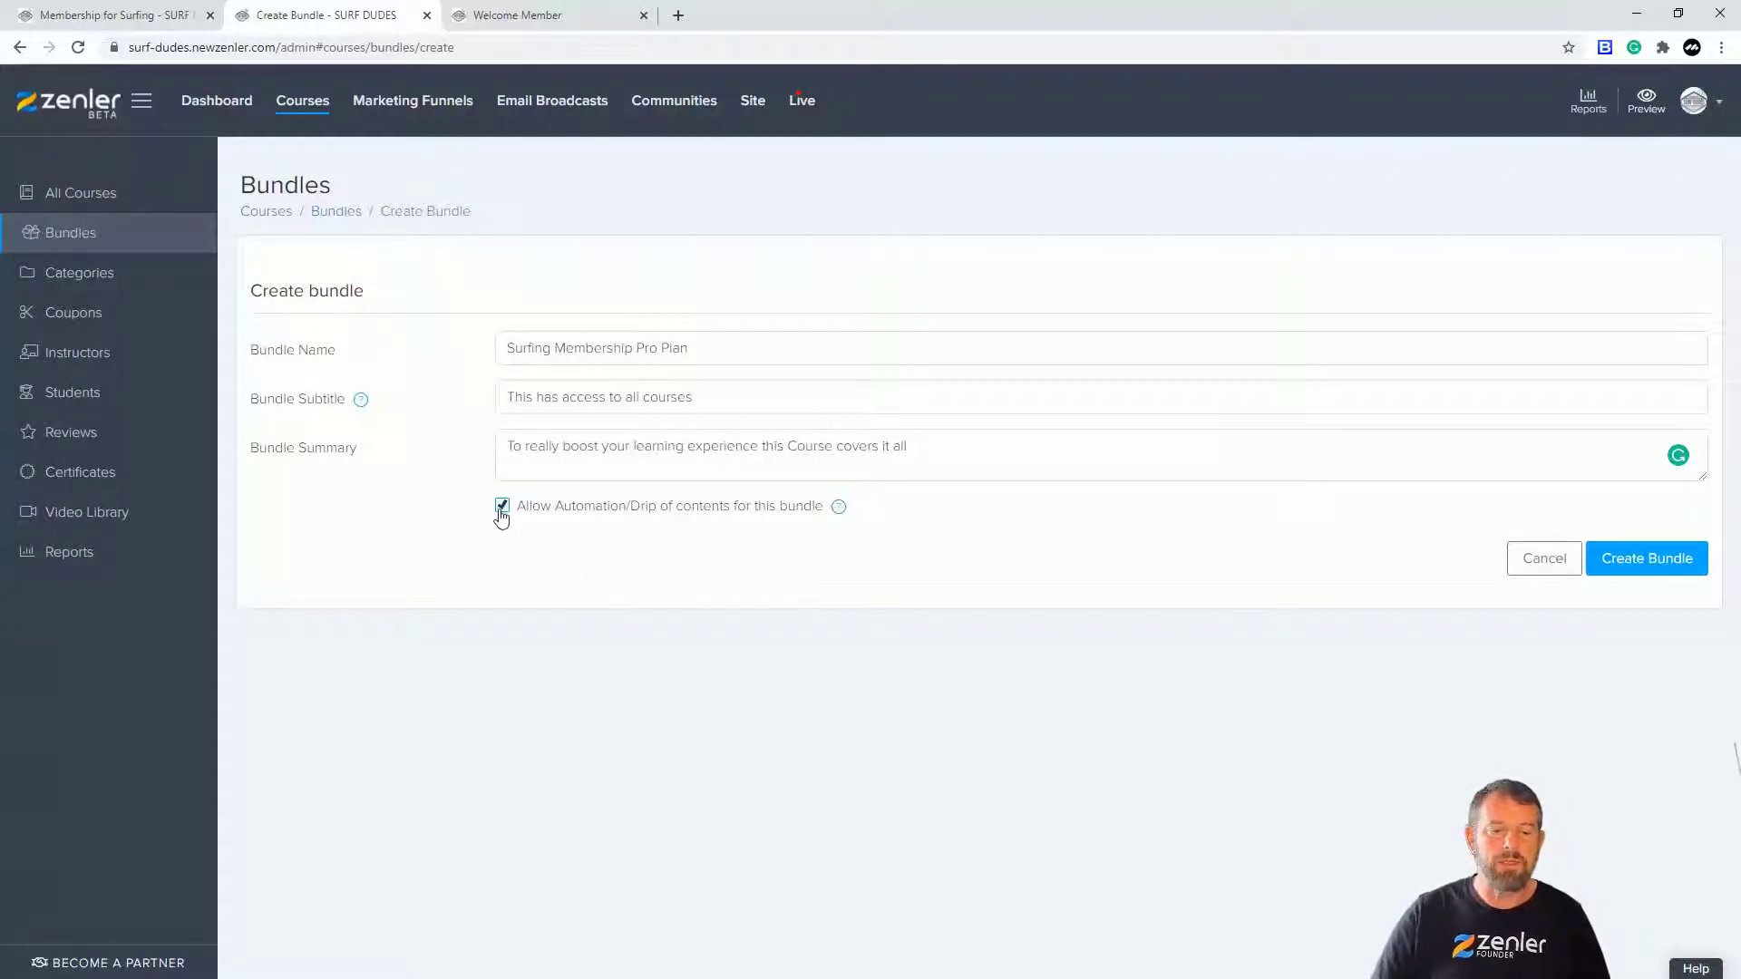
- Disallow automation and drip of contents for the bundle and create it
mouse_move(839, 511)
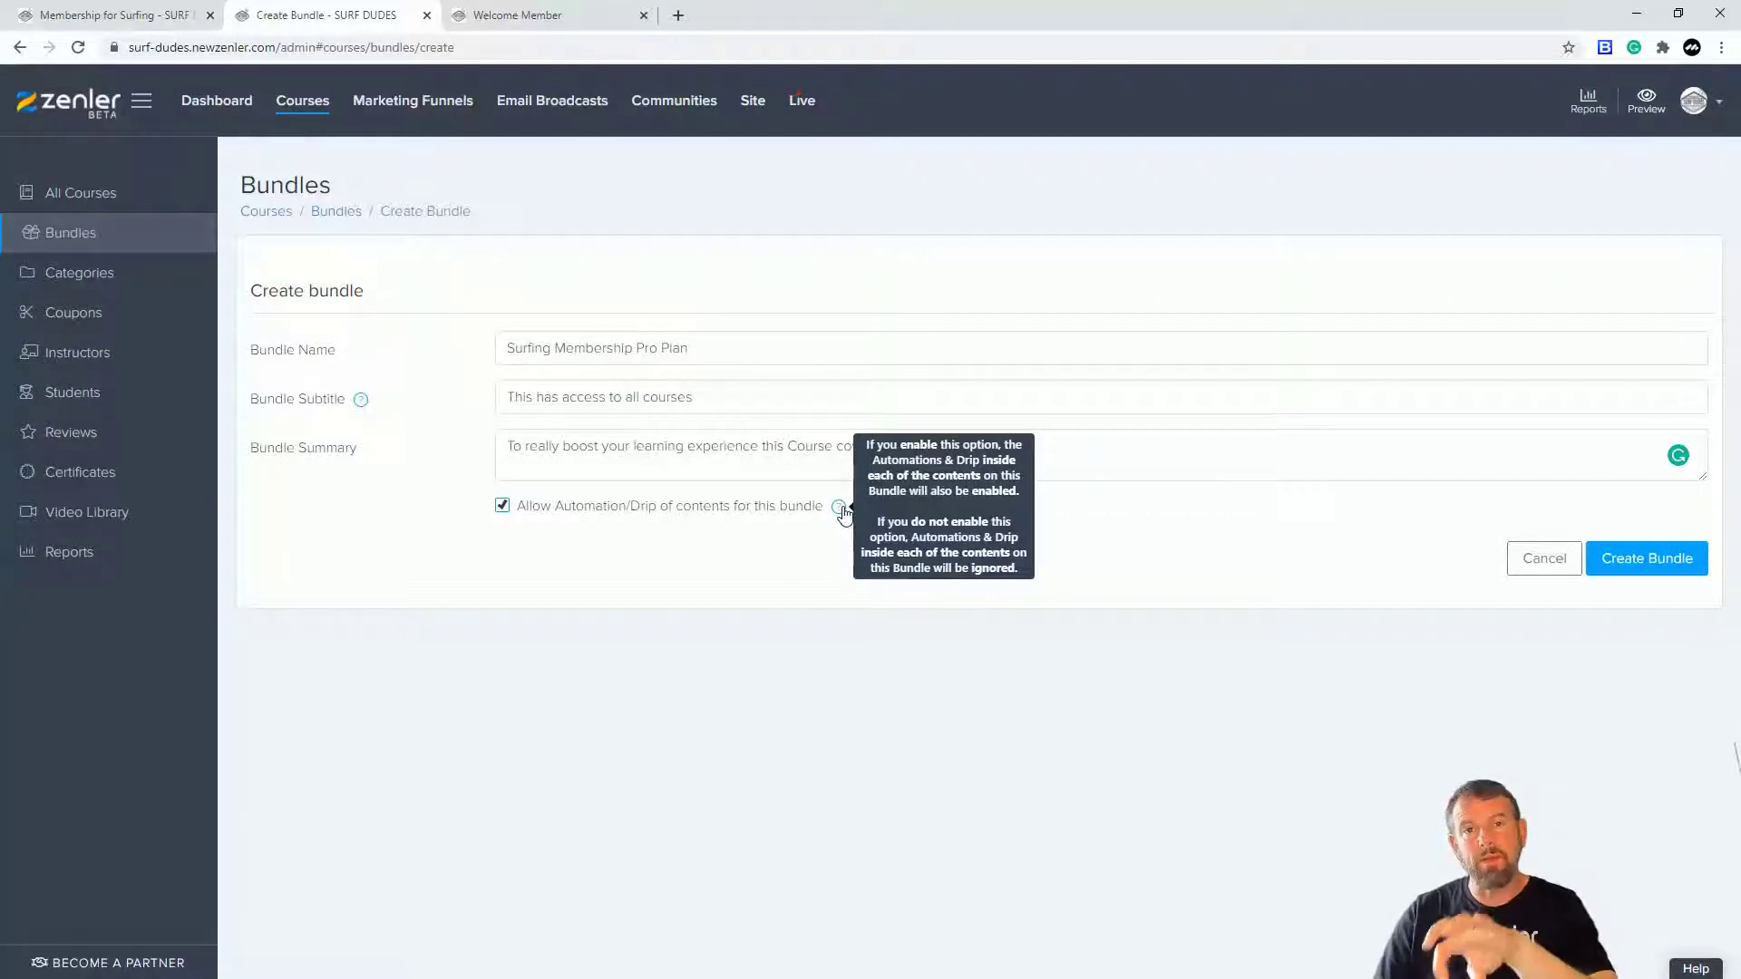
left_click(502, 508)
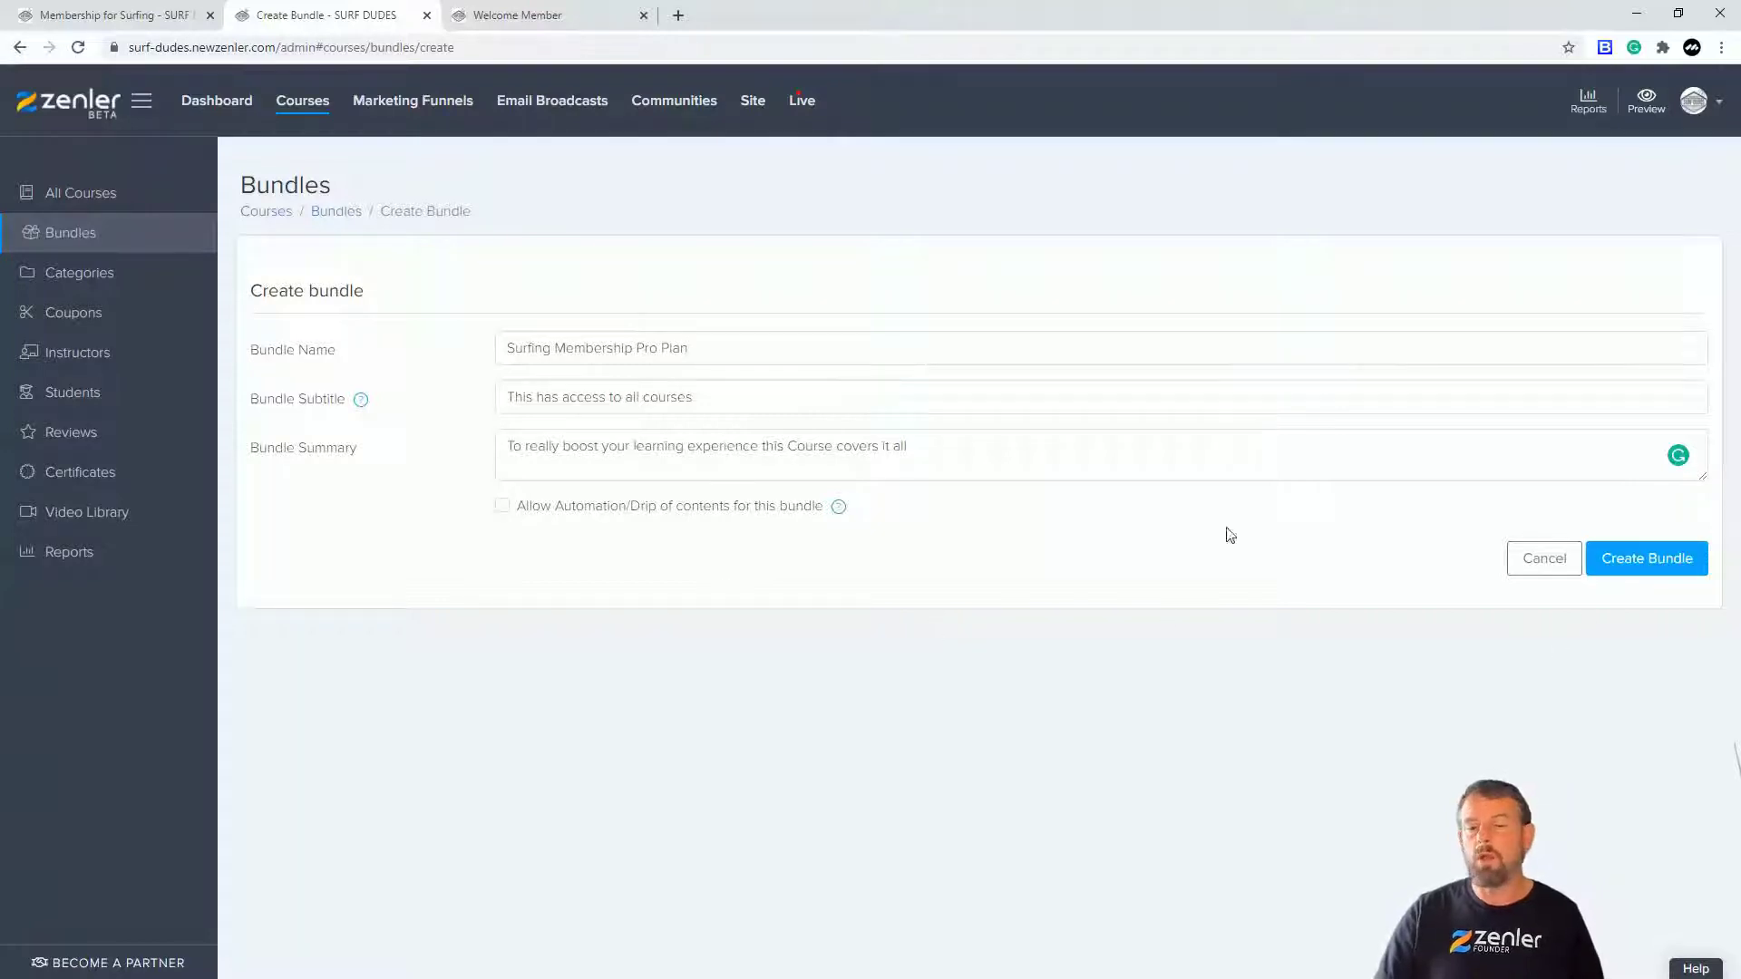
left_click(1627, 564)
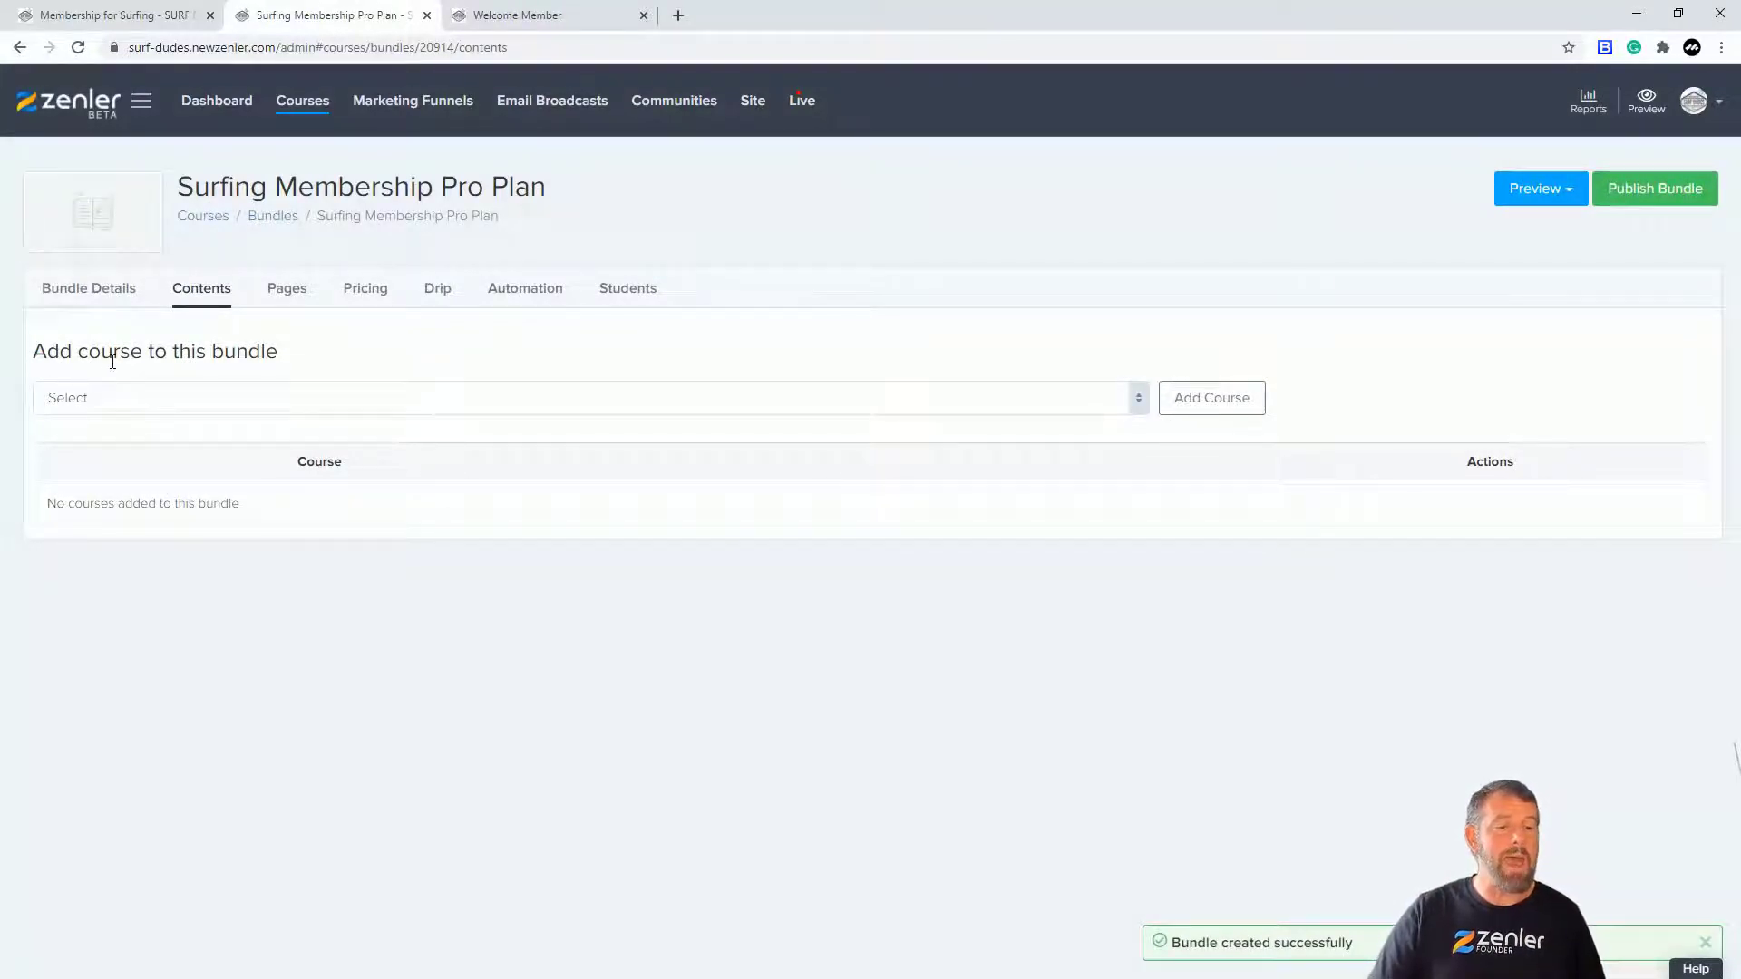
- Add the Gold, Silver and Bronze Level Membership Plan courses to the bundle's contents
left_click(278, 408)
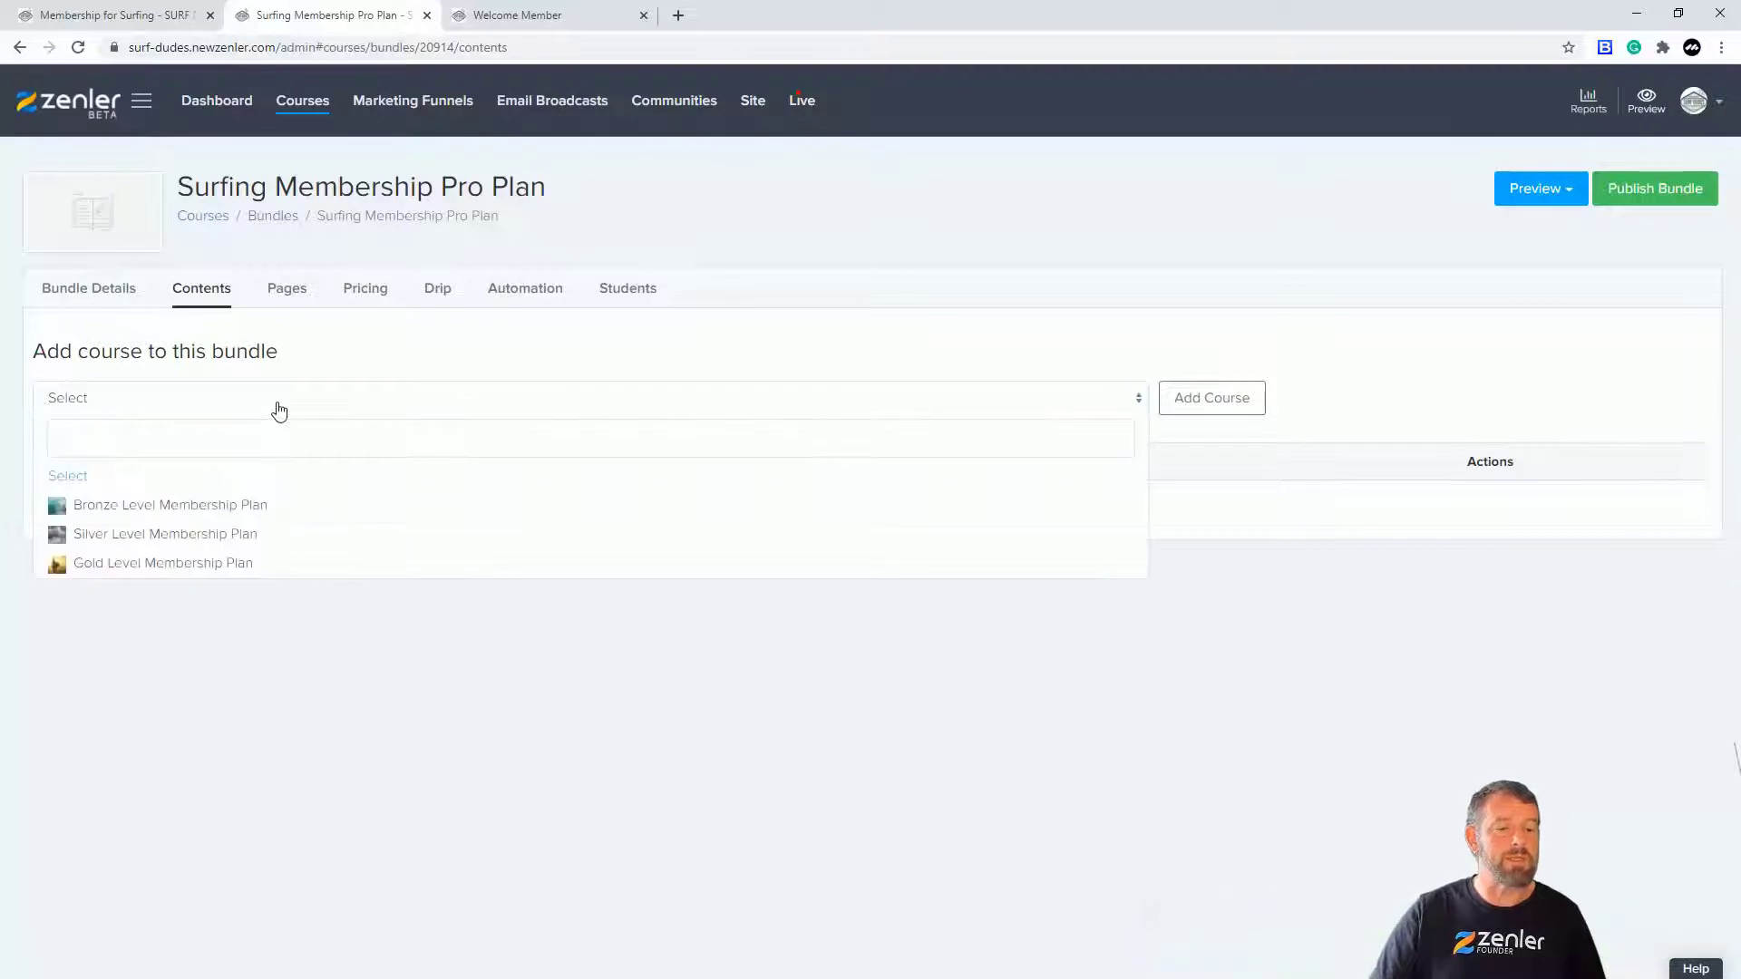
left_click(156, 567)
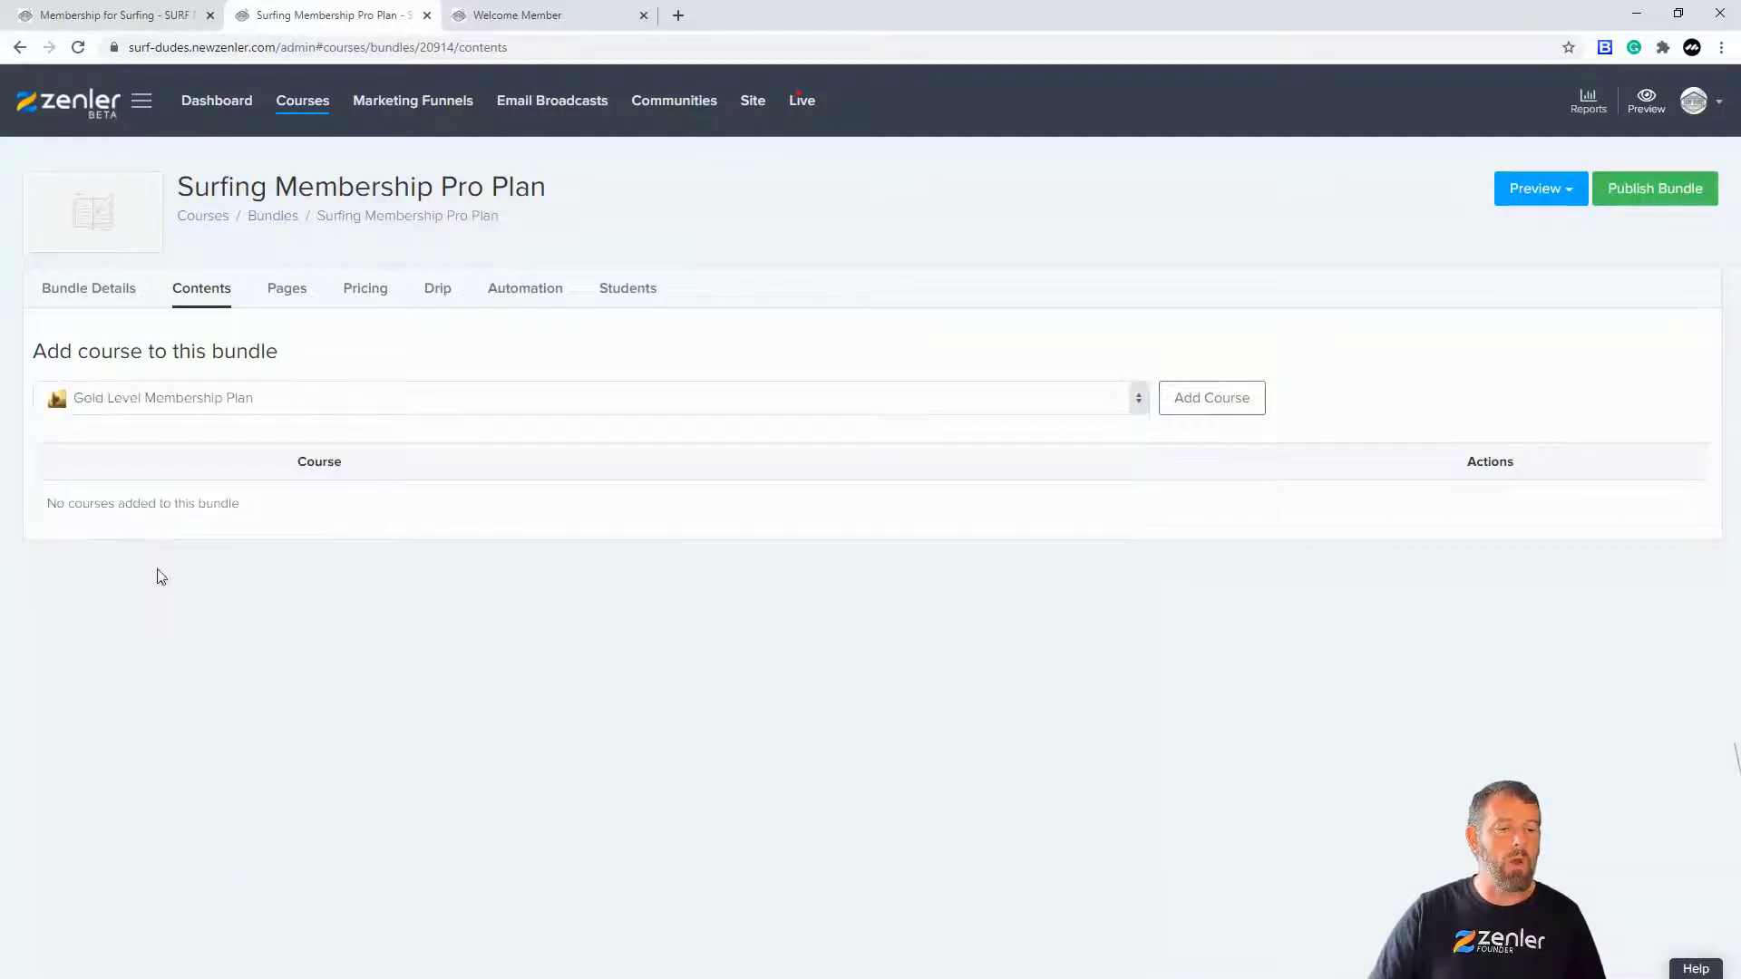
left_click(1197, 408)
left_click(280, 408)
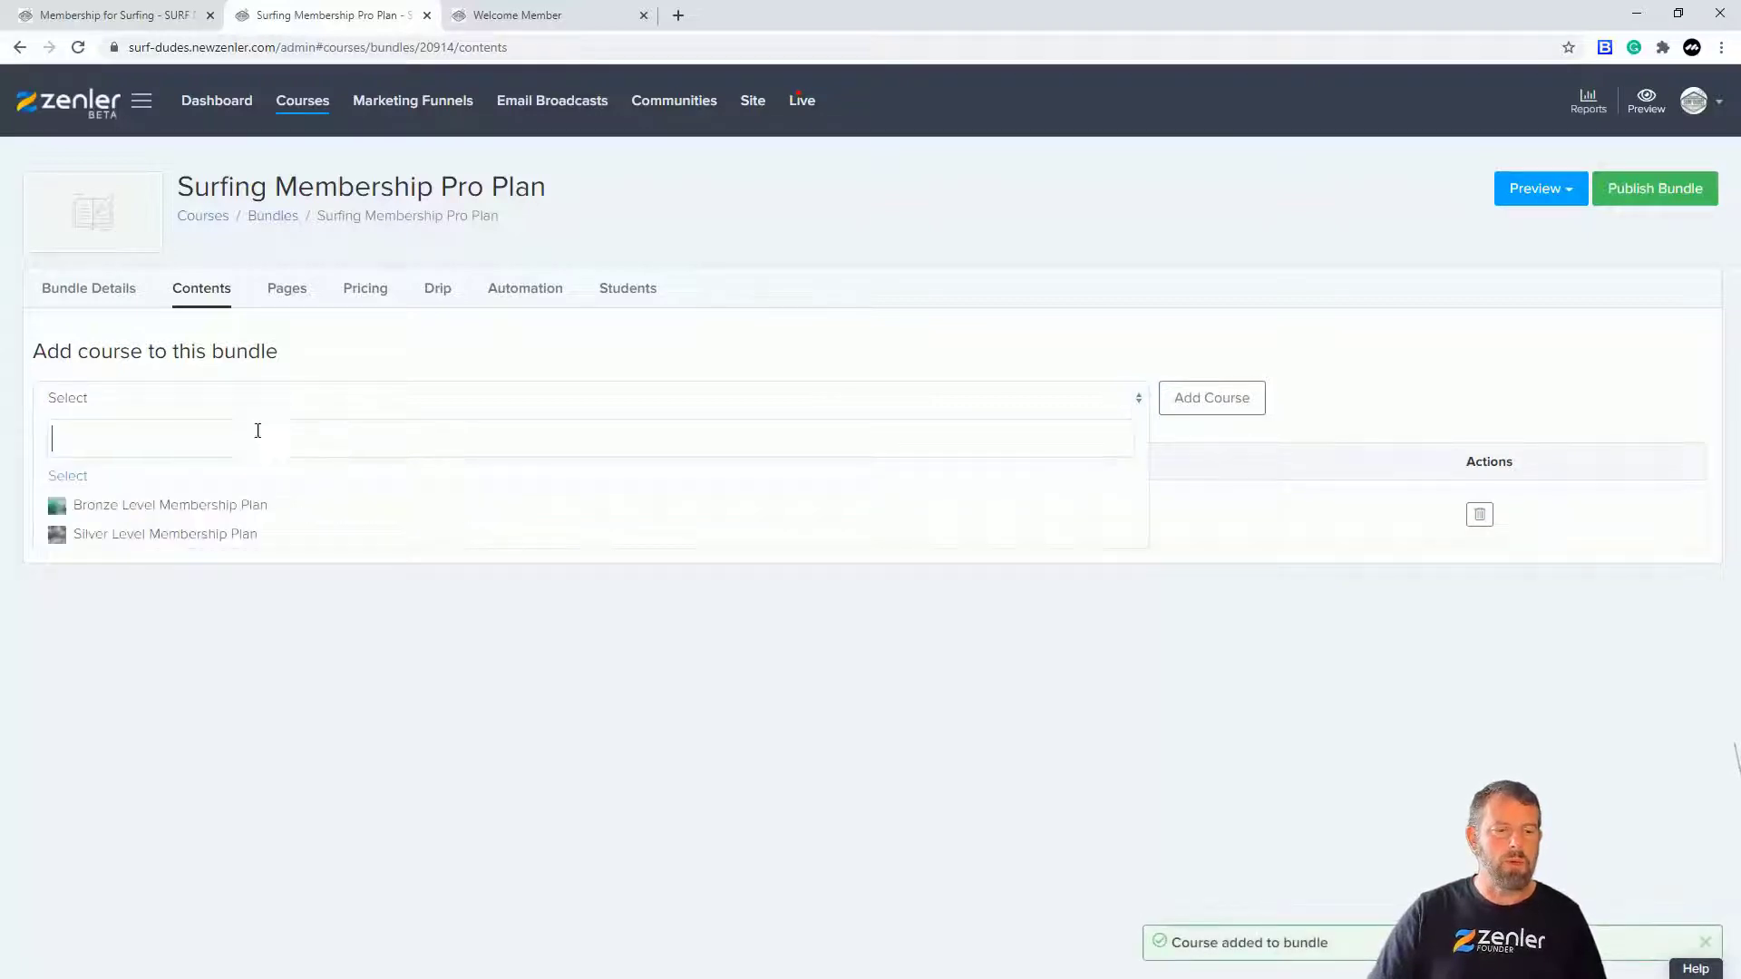
left_click(174, 542)
left_click(1182, 408)
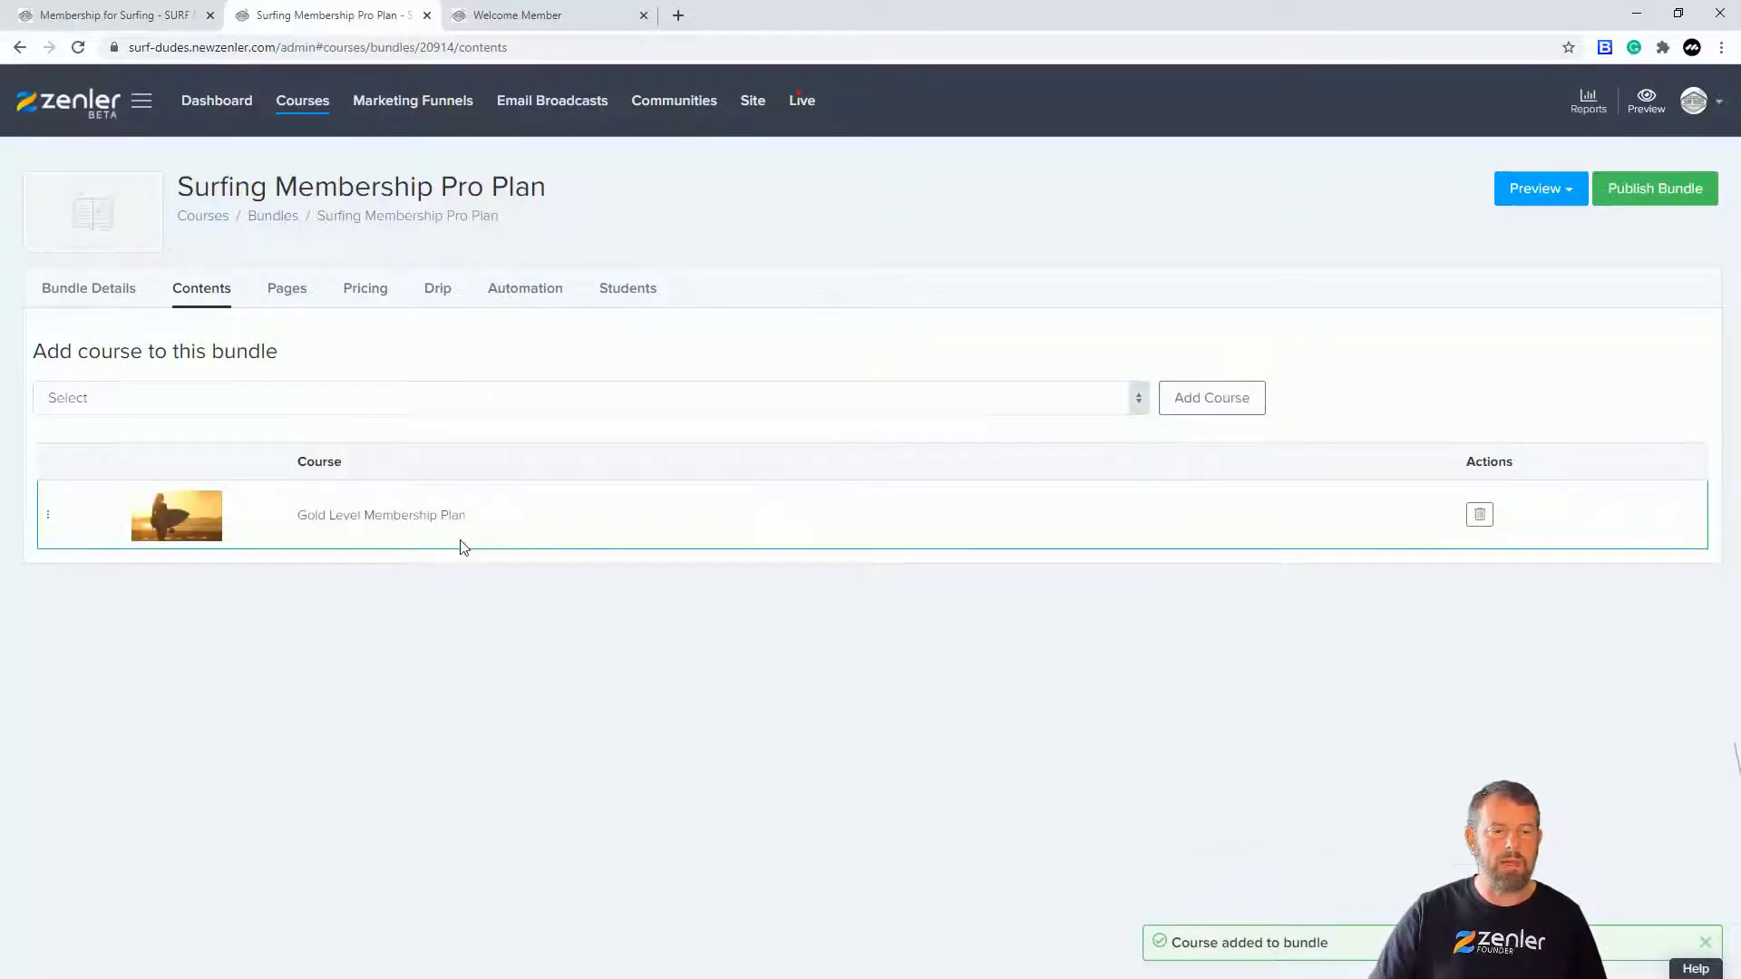
left_click(233, 405)
left_click(115, 505)
left_click(1207, 400)
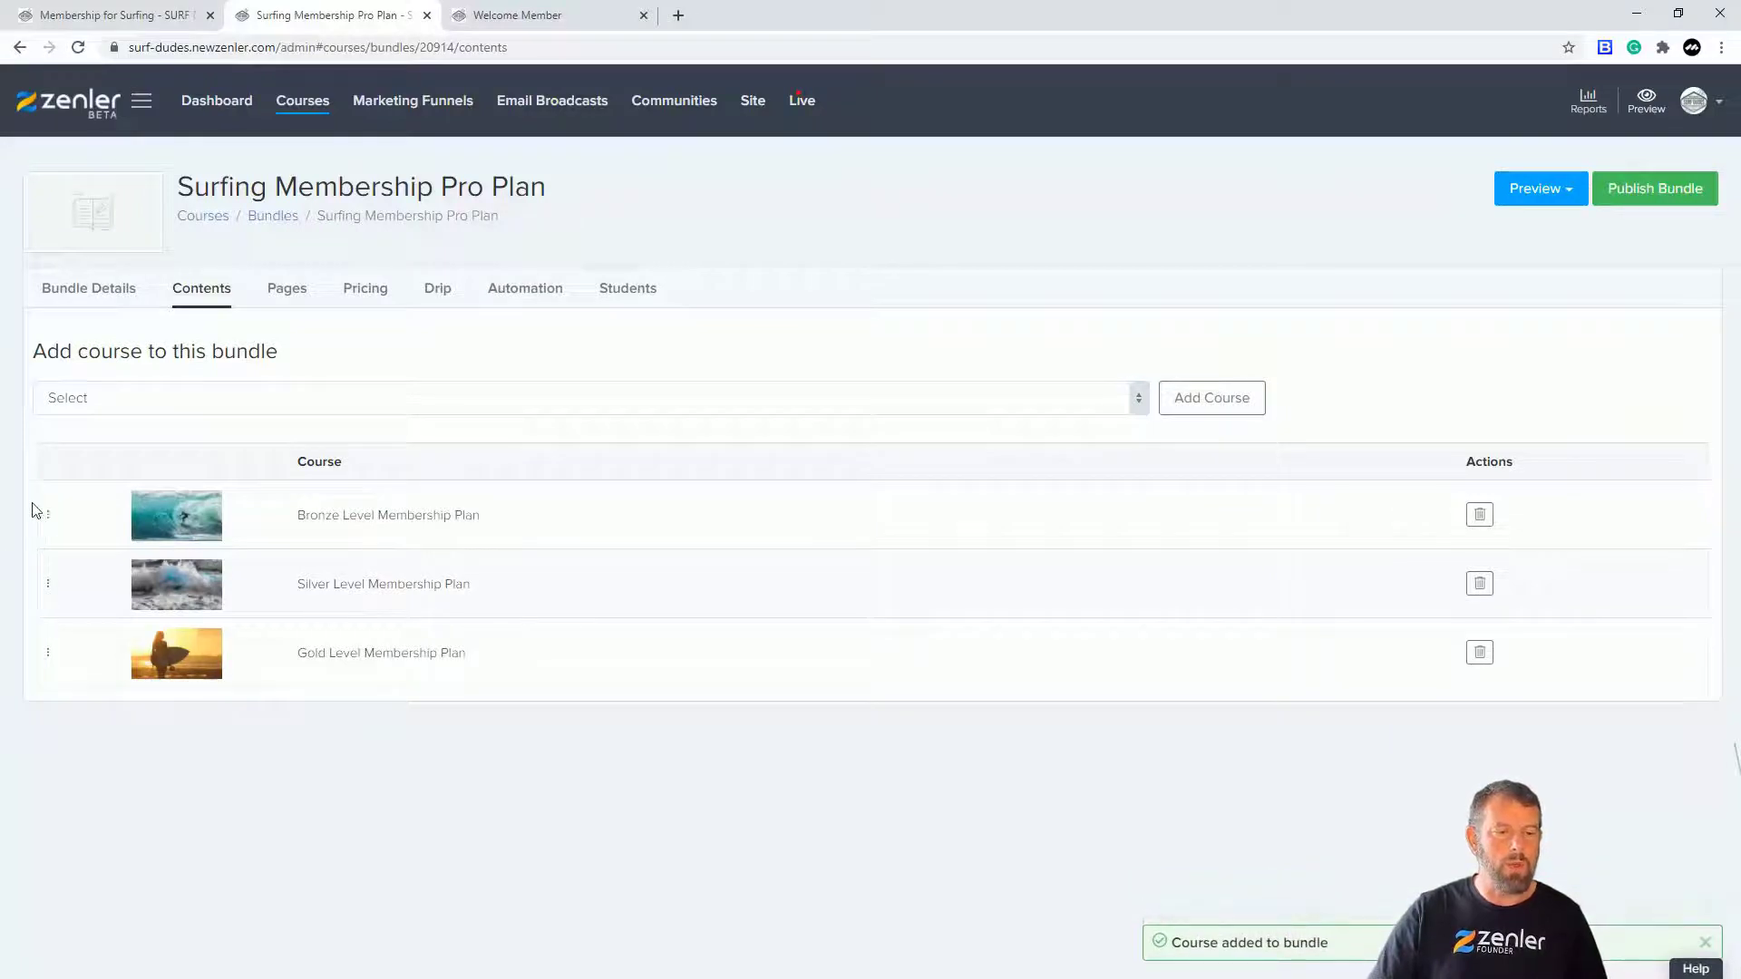
mouse_move(49, 519)
left_mouse_down()
mouse_move(51, 602)
mouse_move(45, 512)
left_mouse_up()
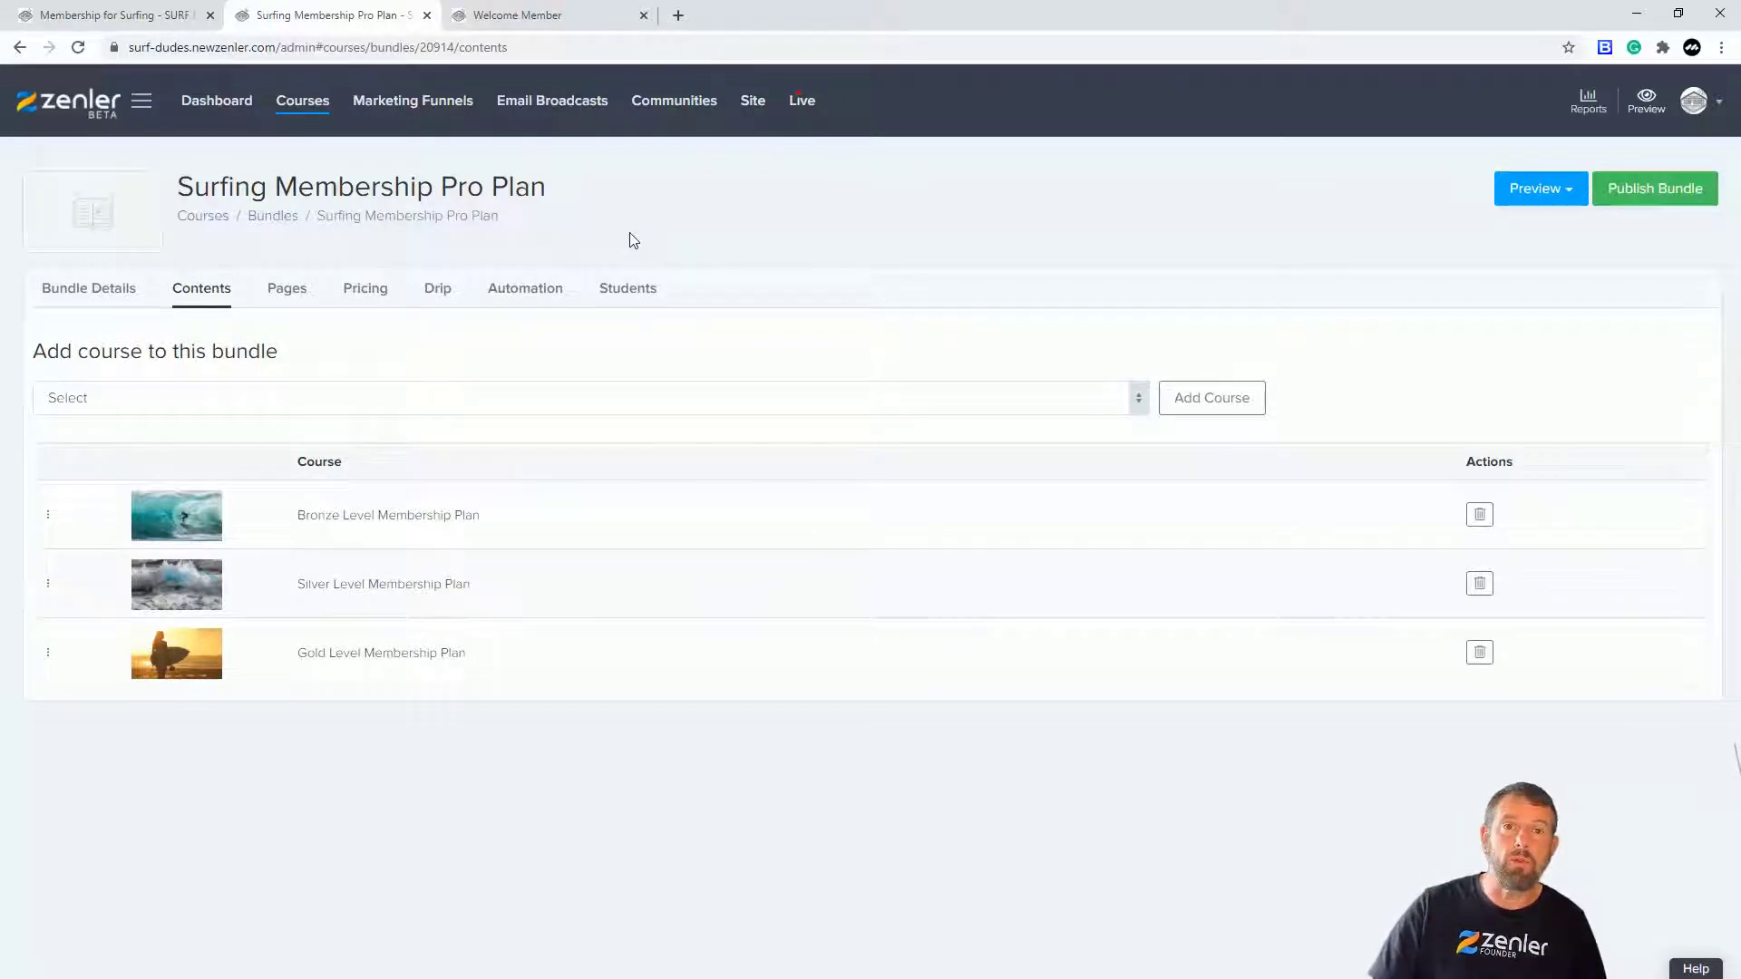
- Examine the bundle's page funnel, from the sales and checkout pages to the thank-you and course access pages
left_click(274, 294)
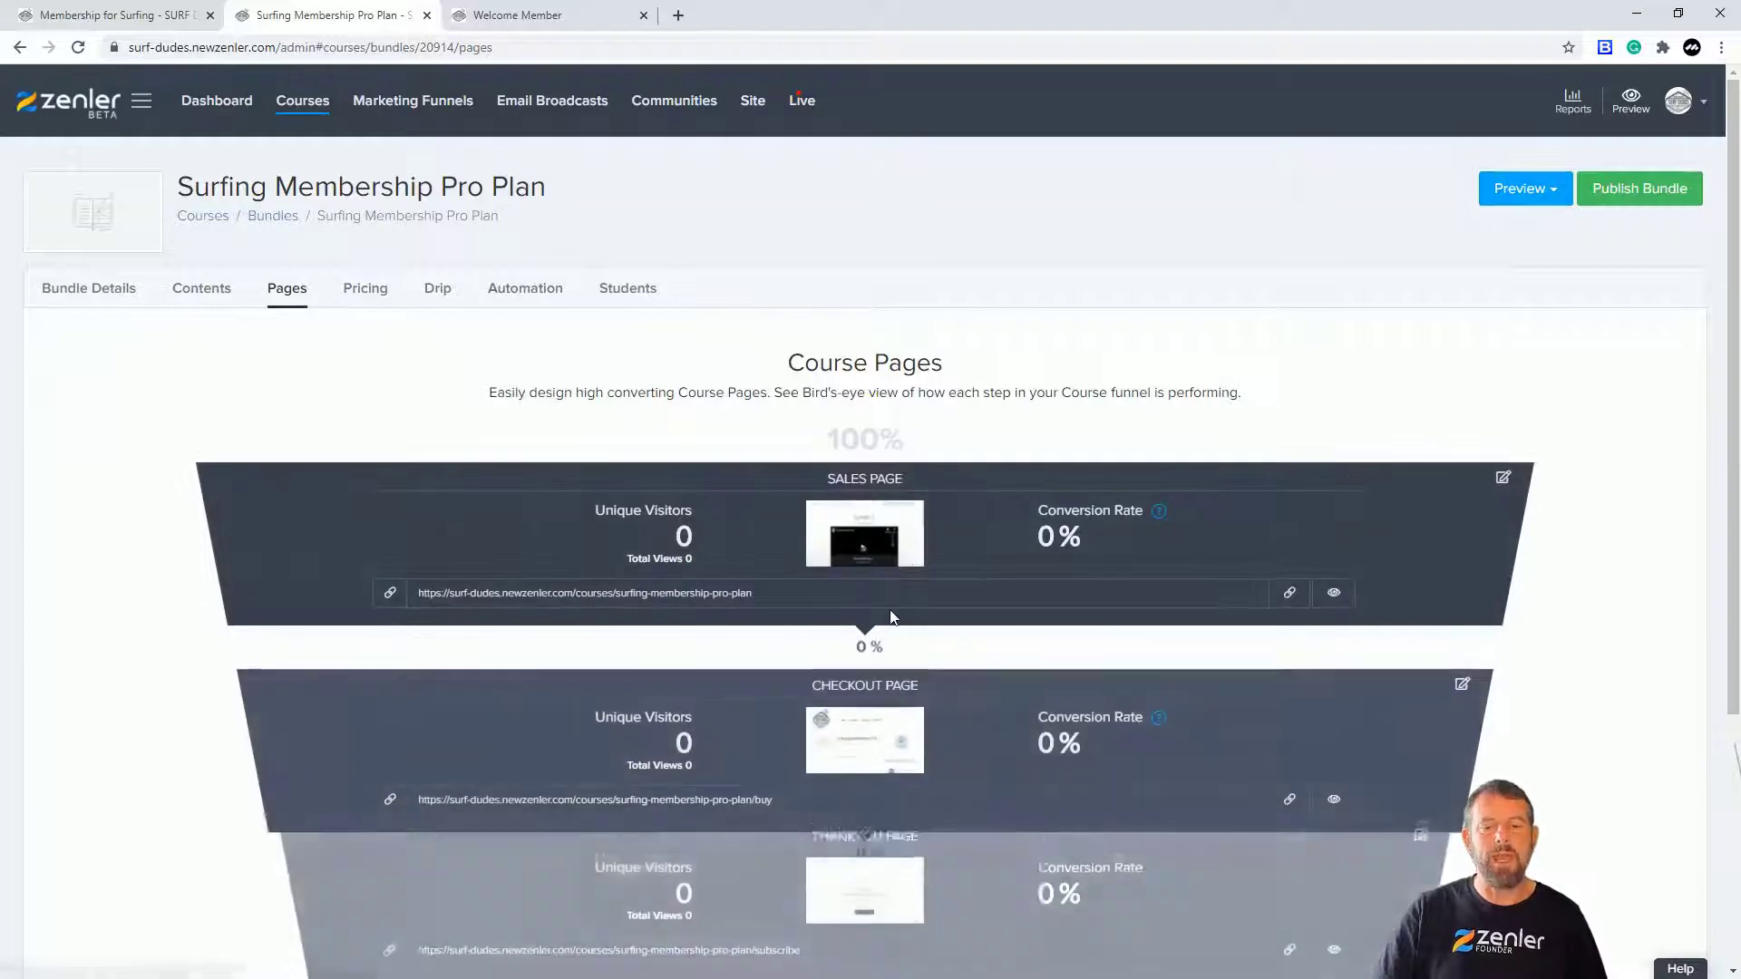
scroll(864, 608, "down", 4)
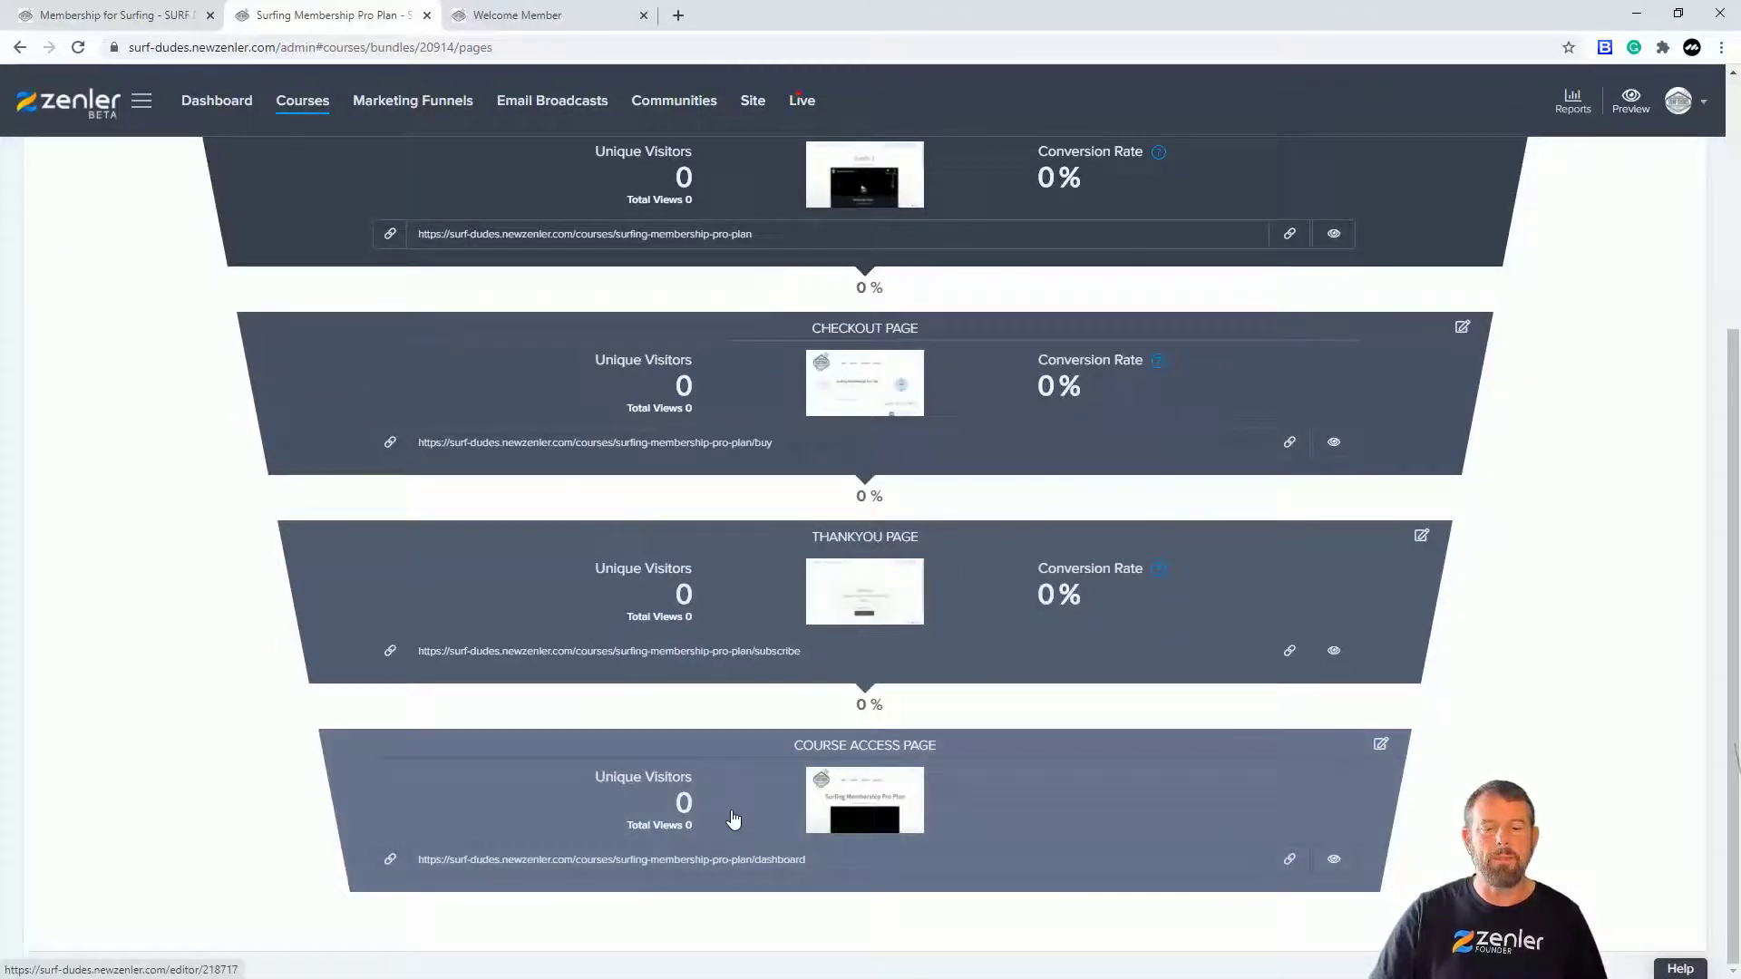
scroll(734, 820, "up", 4)
scroll(693, 581, "down", 4)
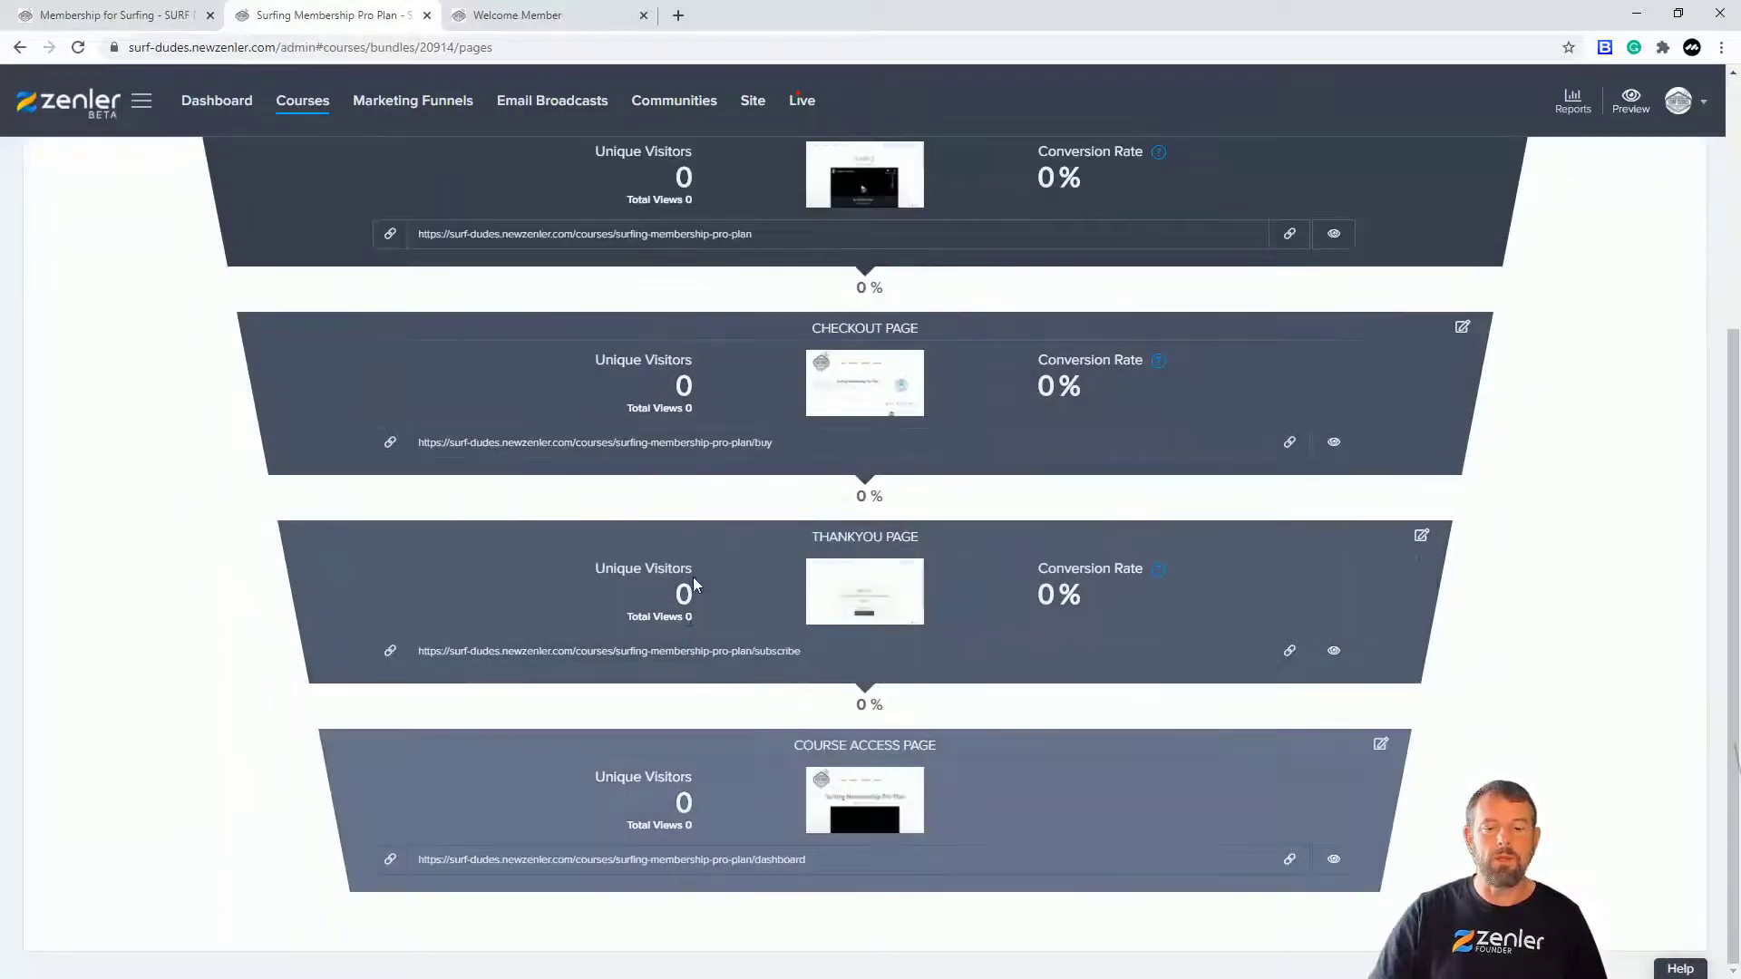
scroll(682, 362, "up", 4)
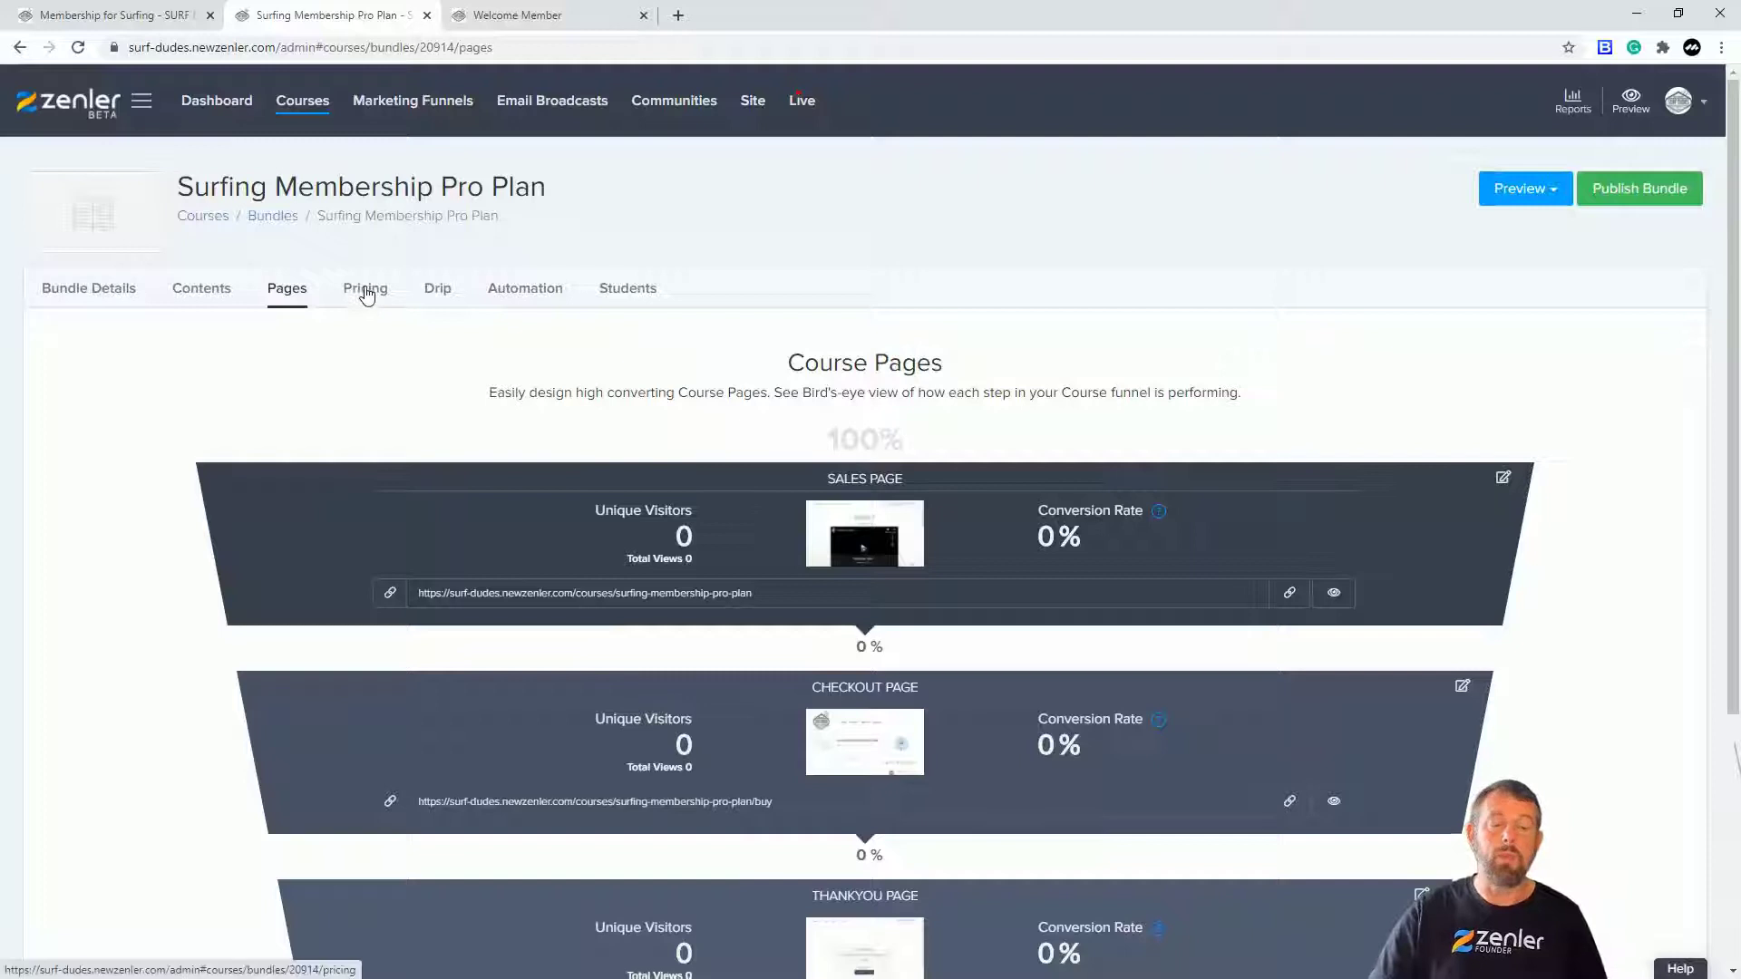
- Start a new subscription-type pricing plan for the Surfing Membership Pro Plan bundle
left_click(366, 292)
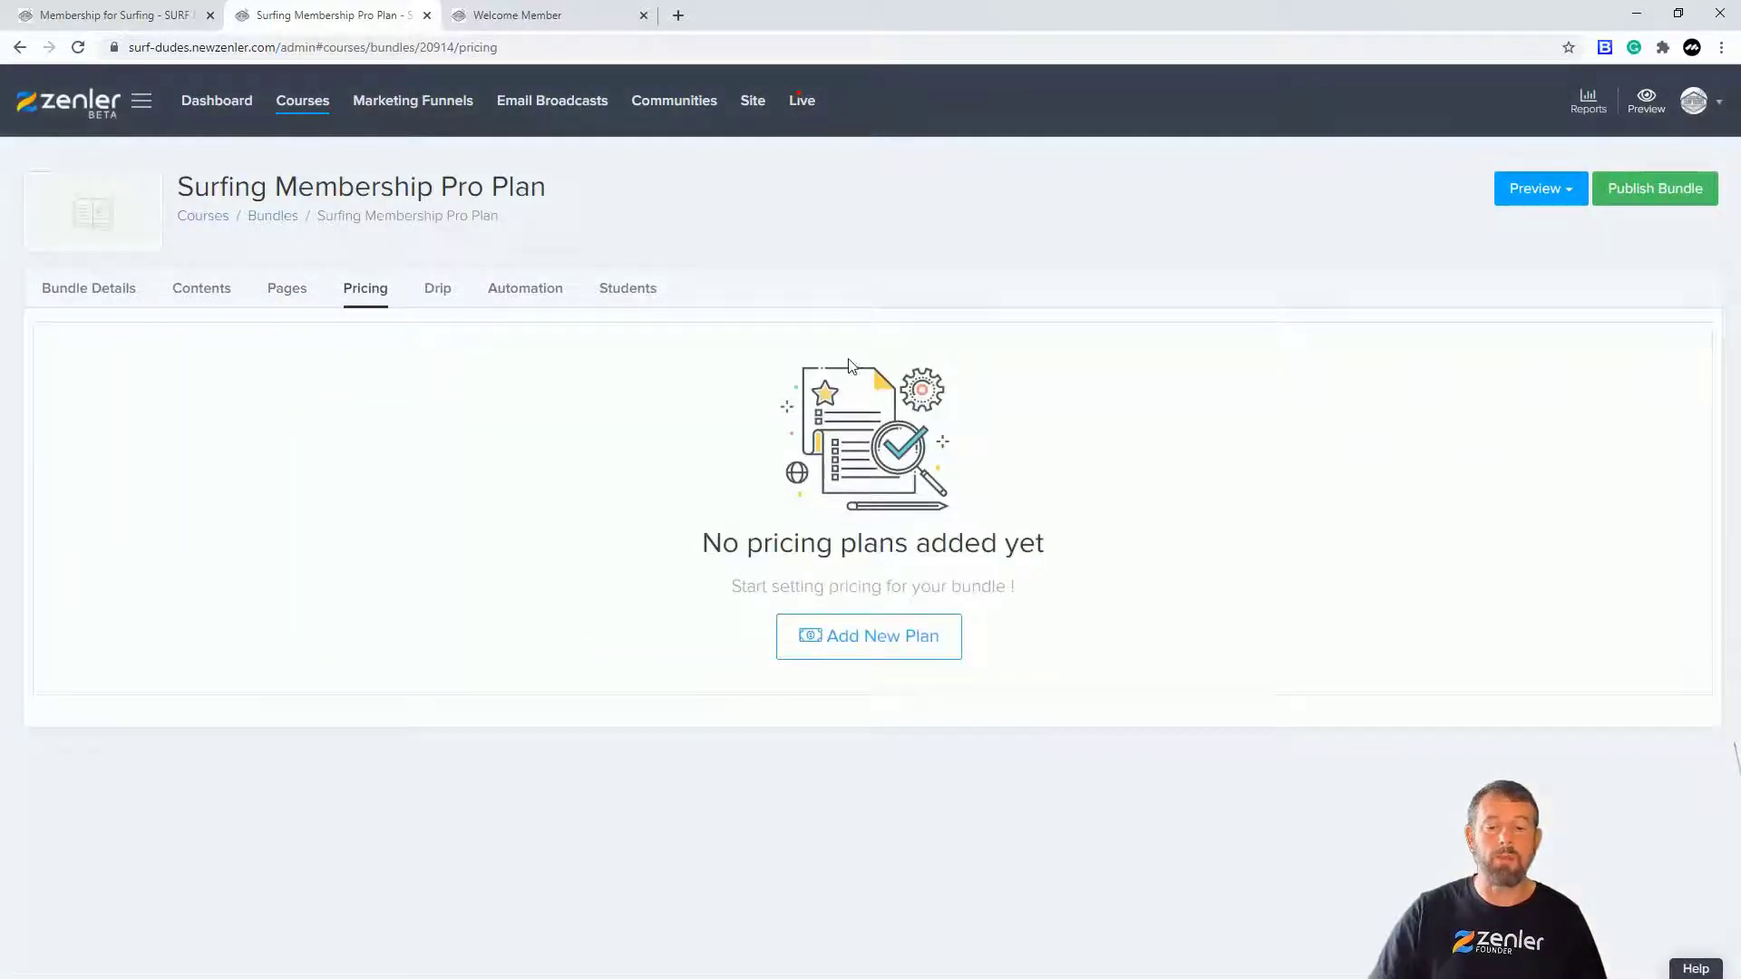
left_click(908, 638)
scroll(1036, 527, "down", 2)
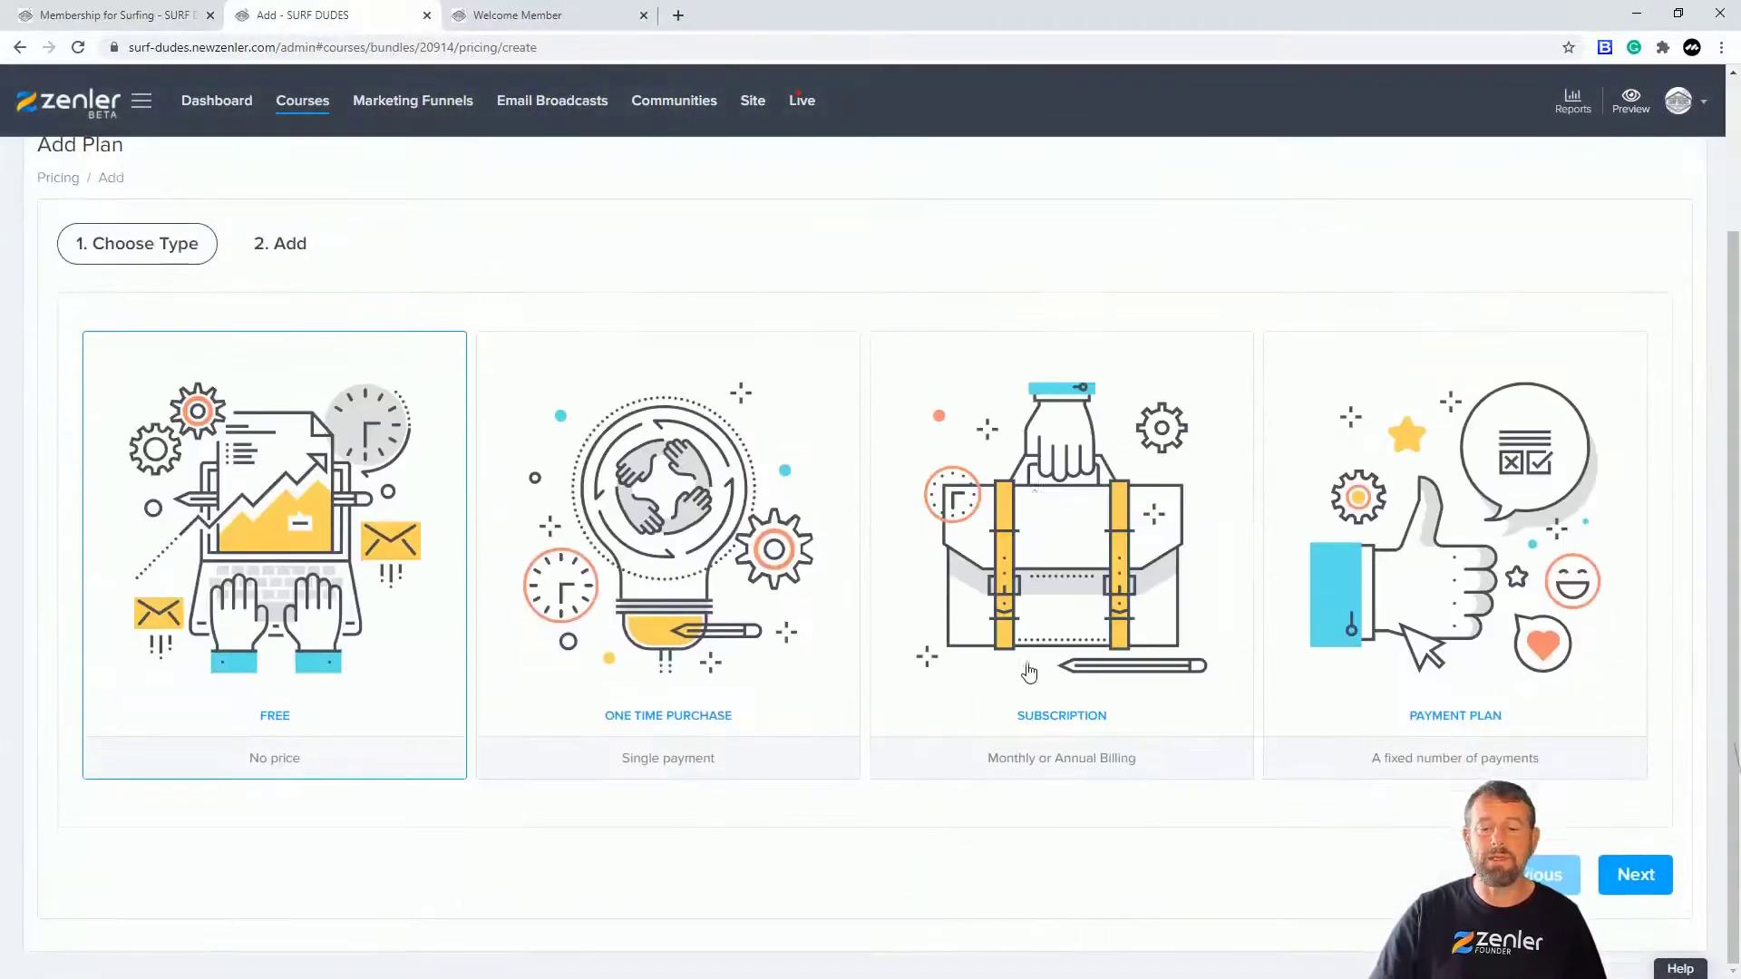
left_click(990, 527)
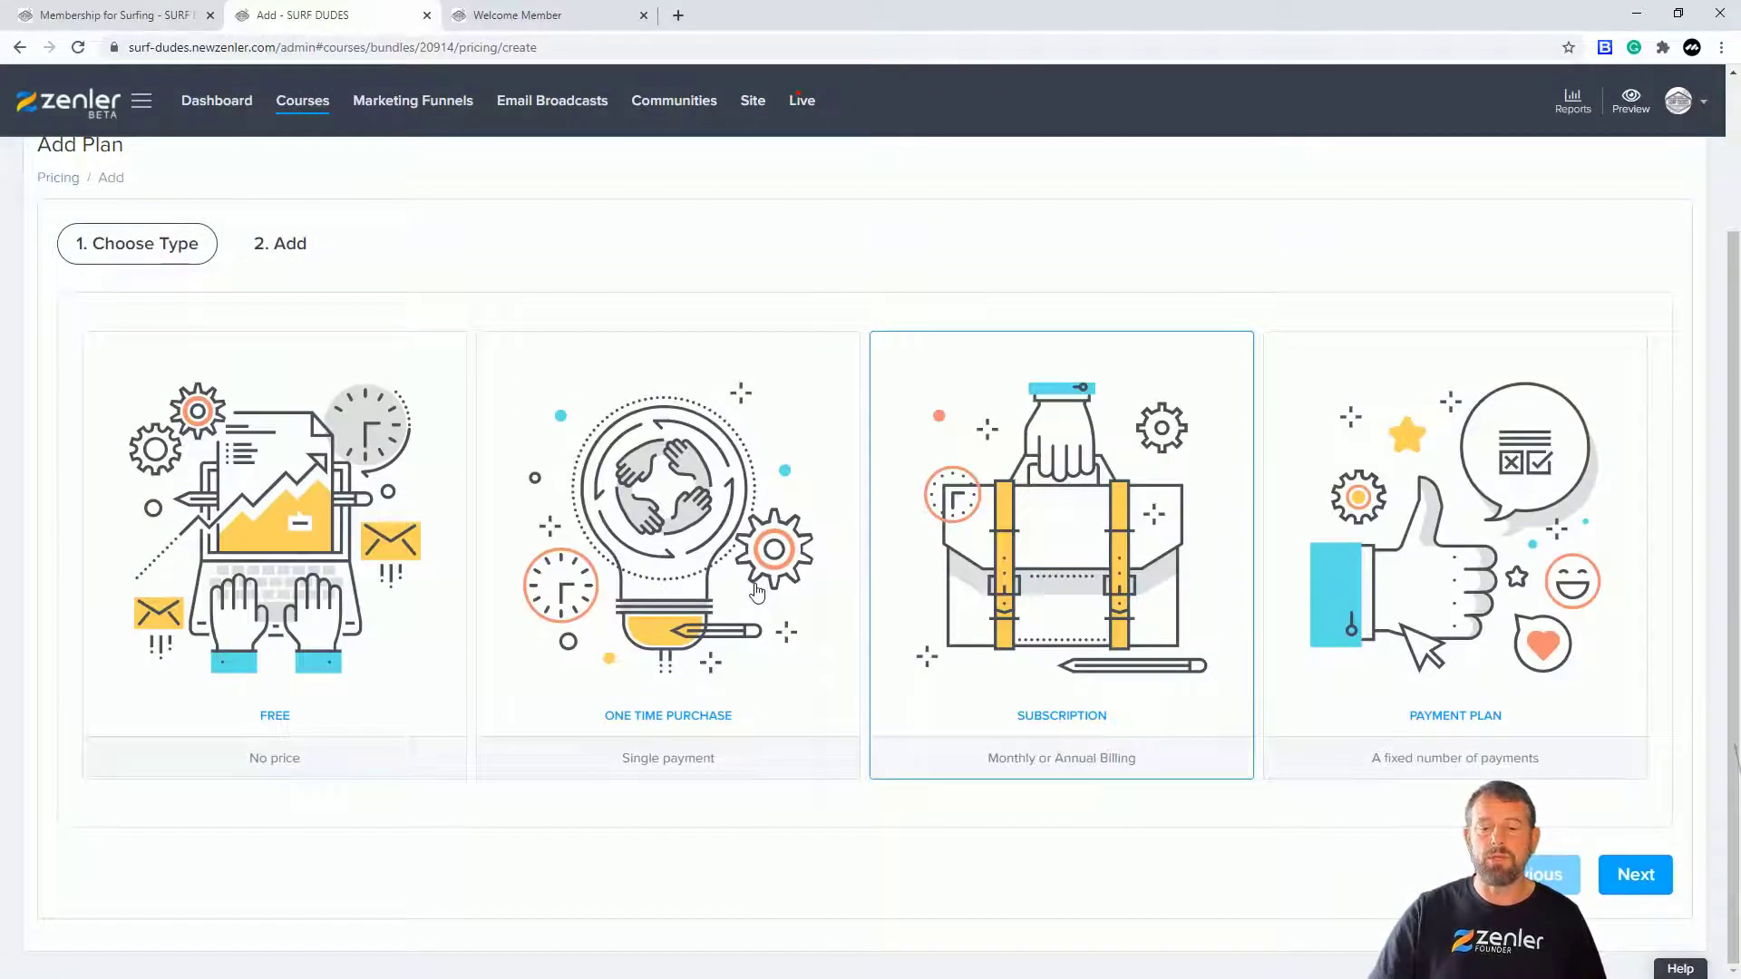
left_click(1636, 874)
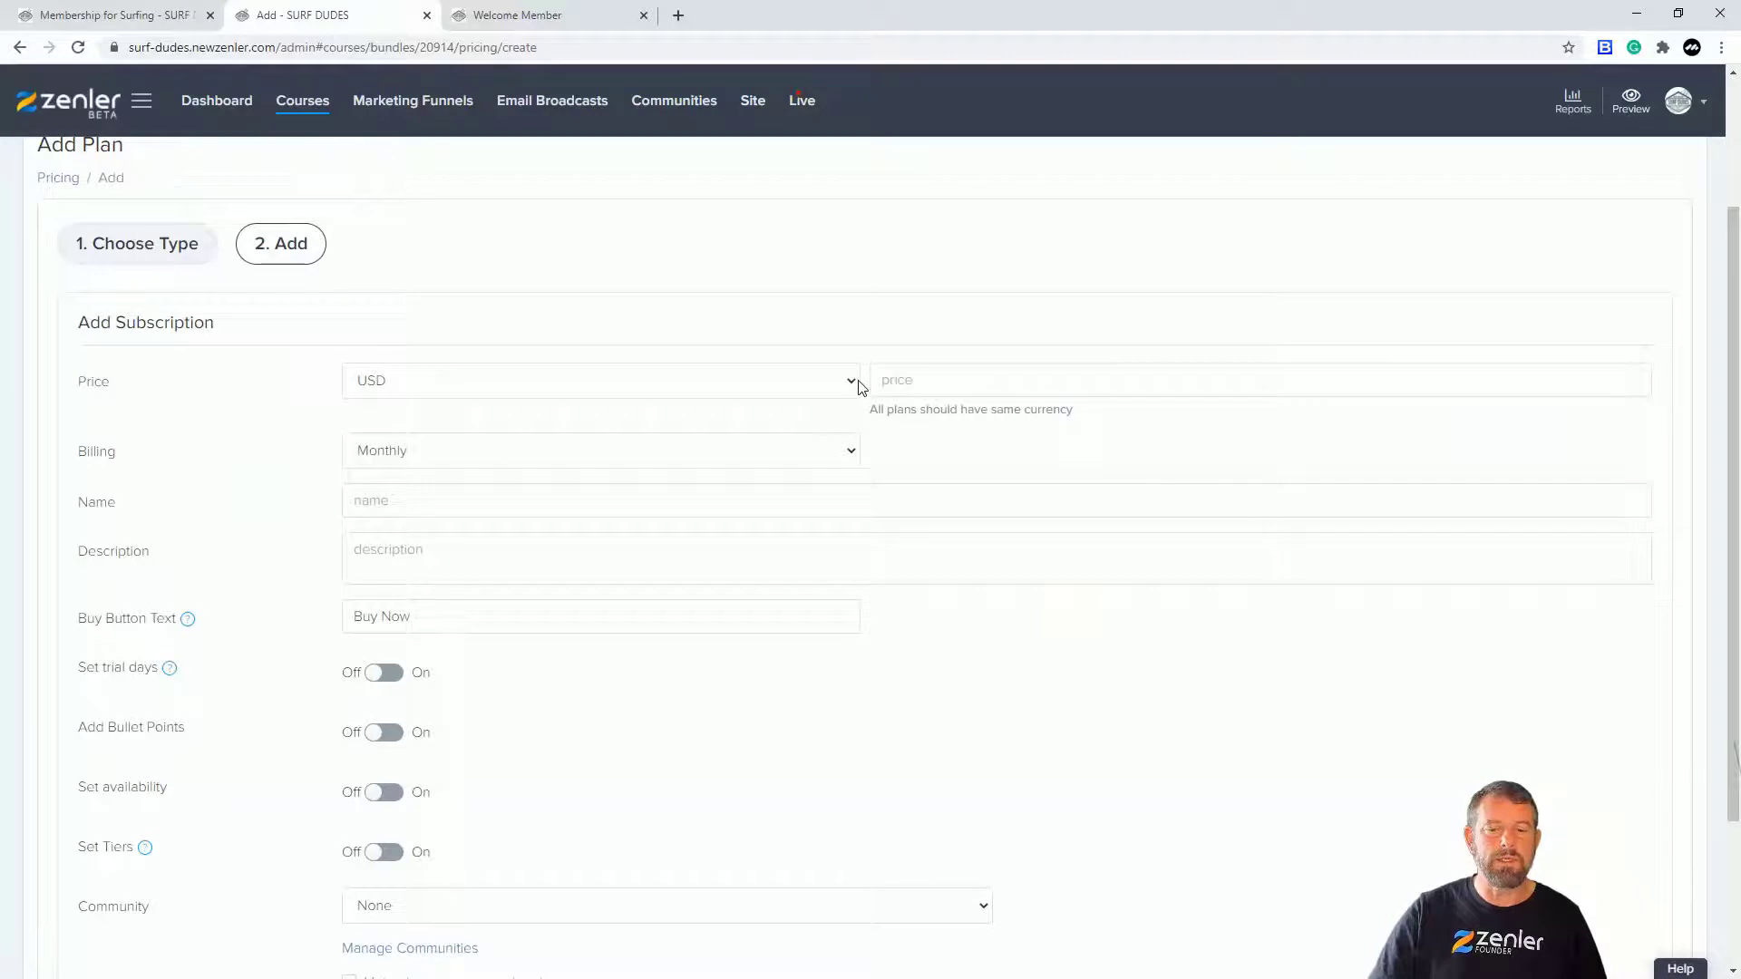
- Set the subscription price to 100 GBP
left_click(852, 381)
left_click(508, 534)
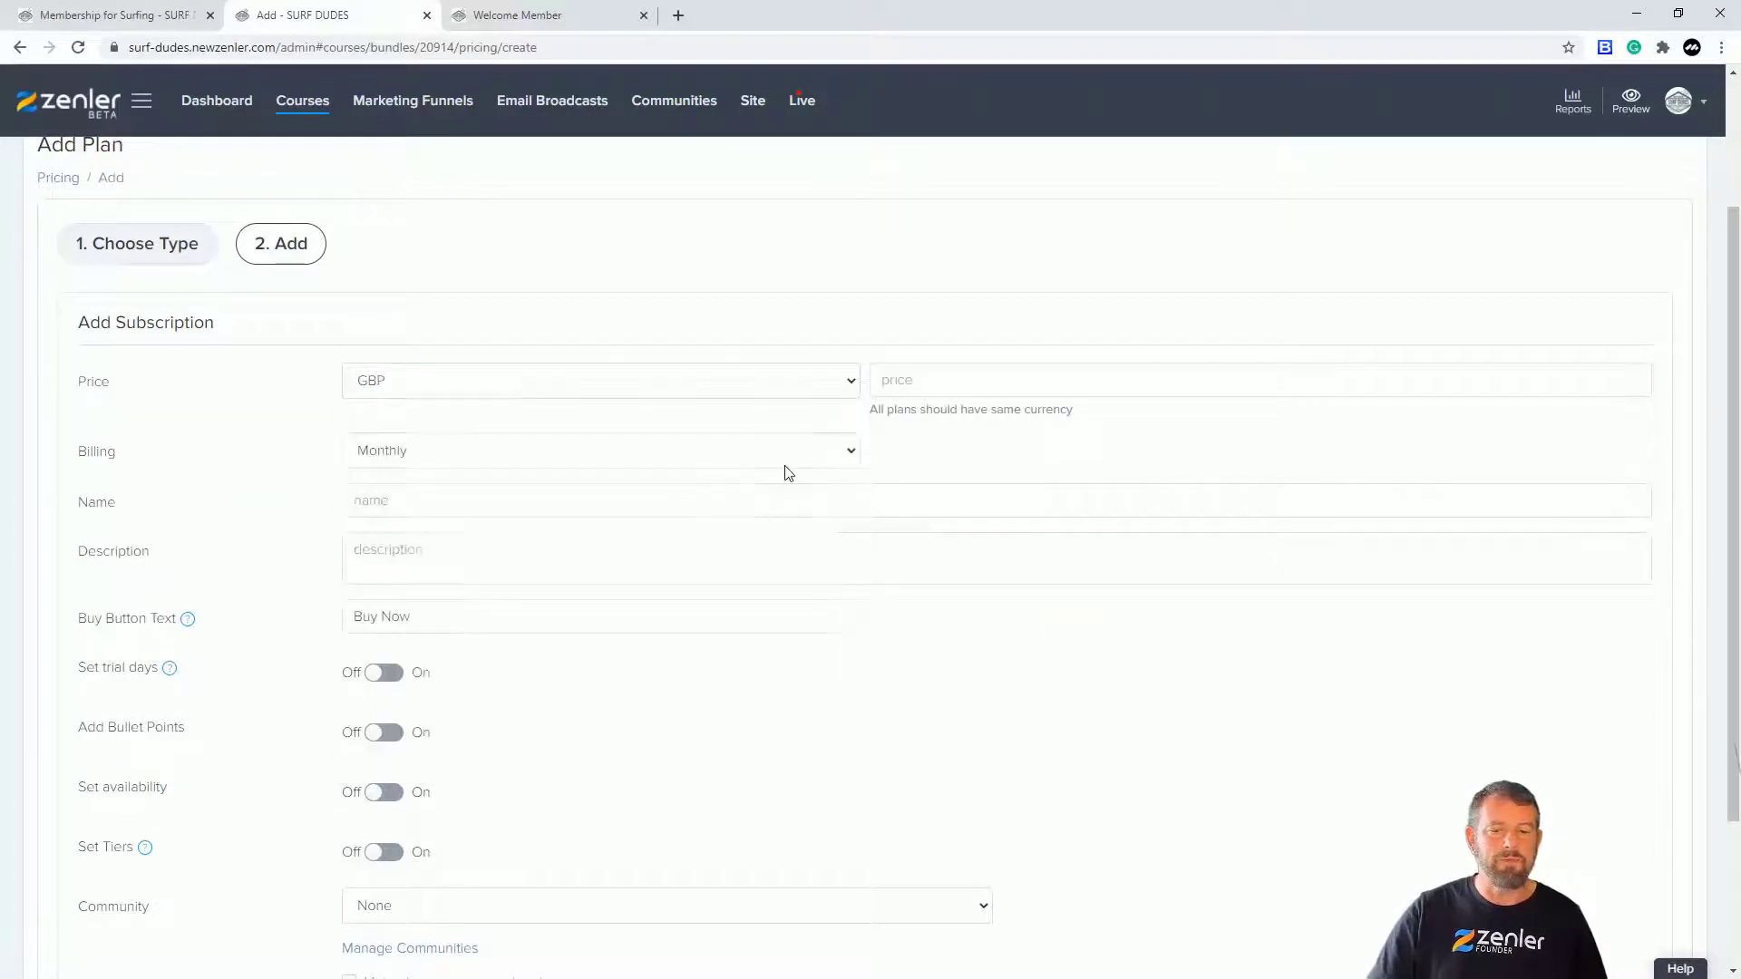
left_click(1017, 374)
type("100")
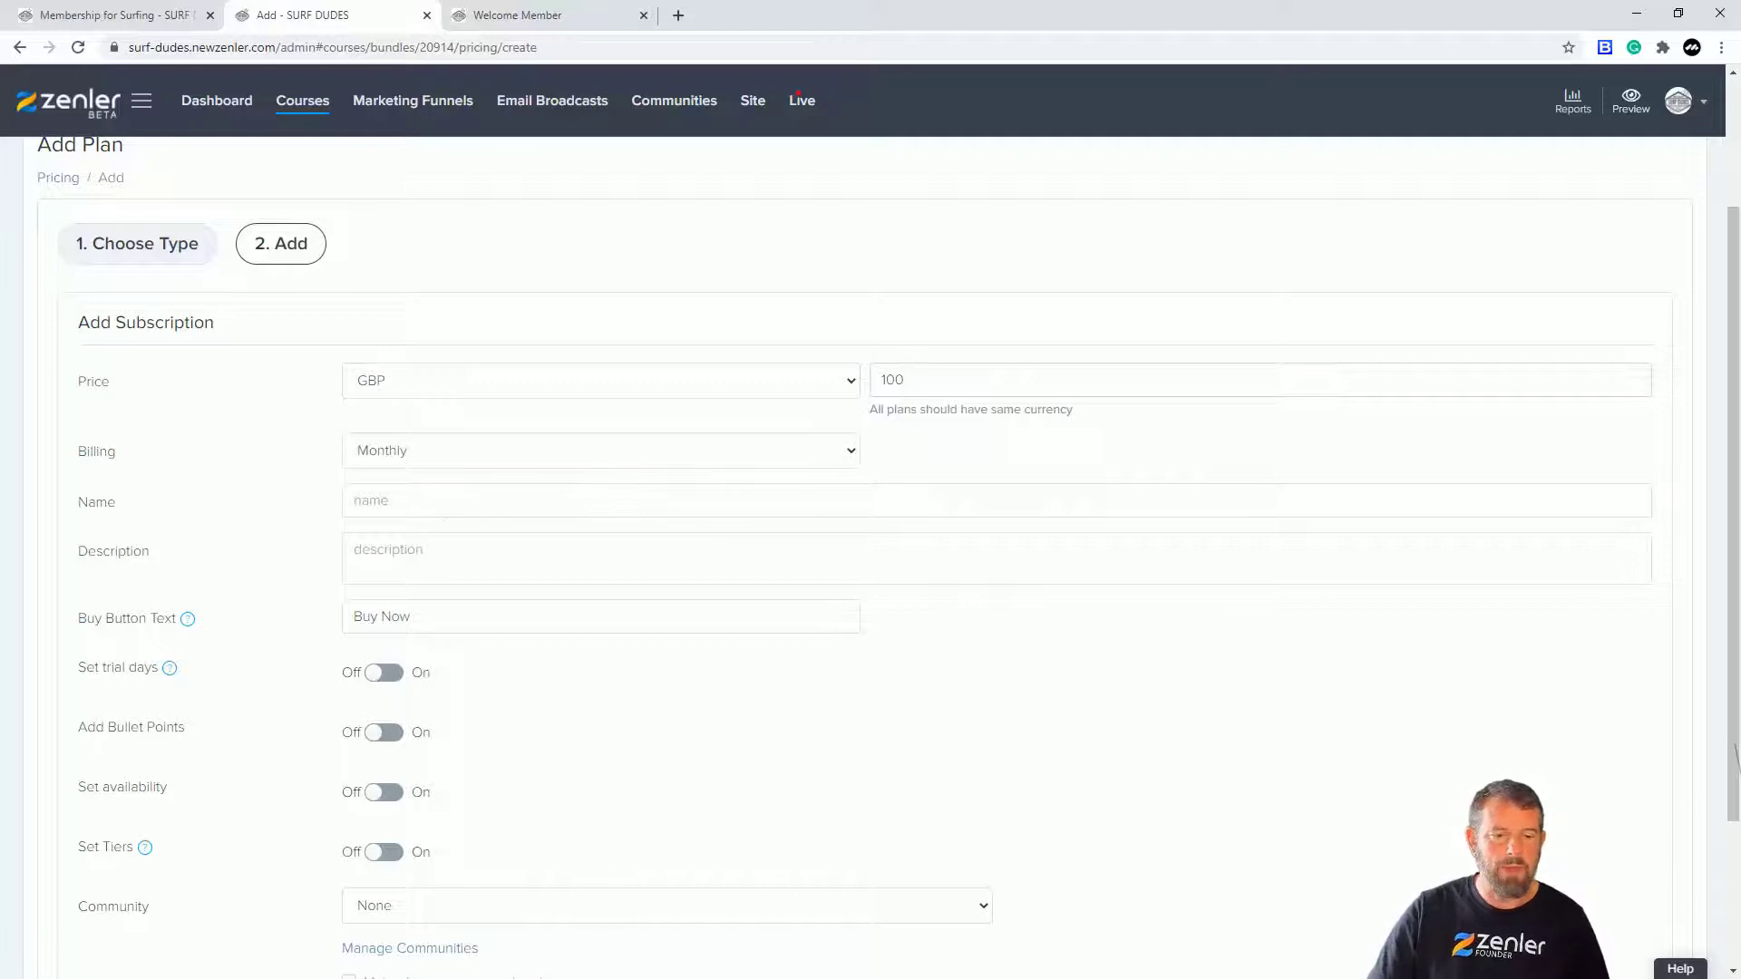
- Name the subscription plan "Surfing Pro Plan Subscription"
left_click(562, 504)
type("Su")
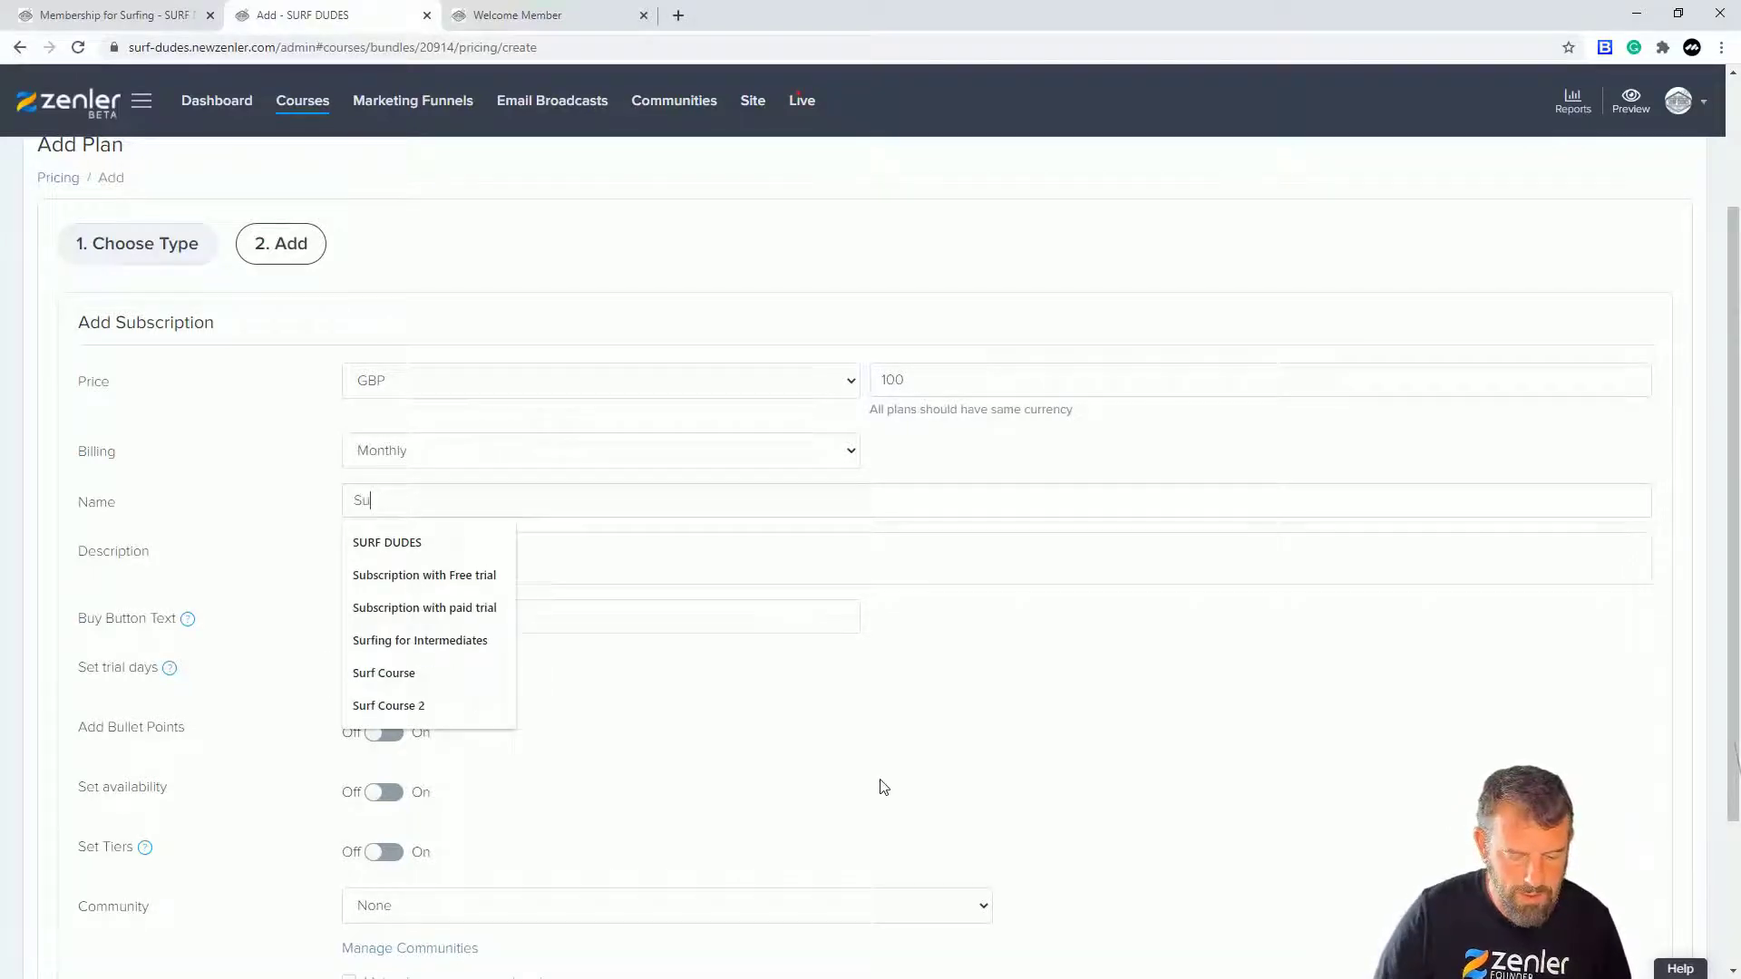
type("rfing Pro Plan Sun")
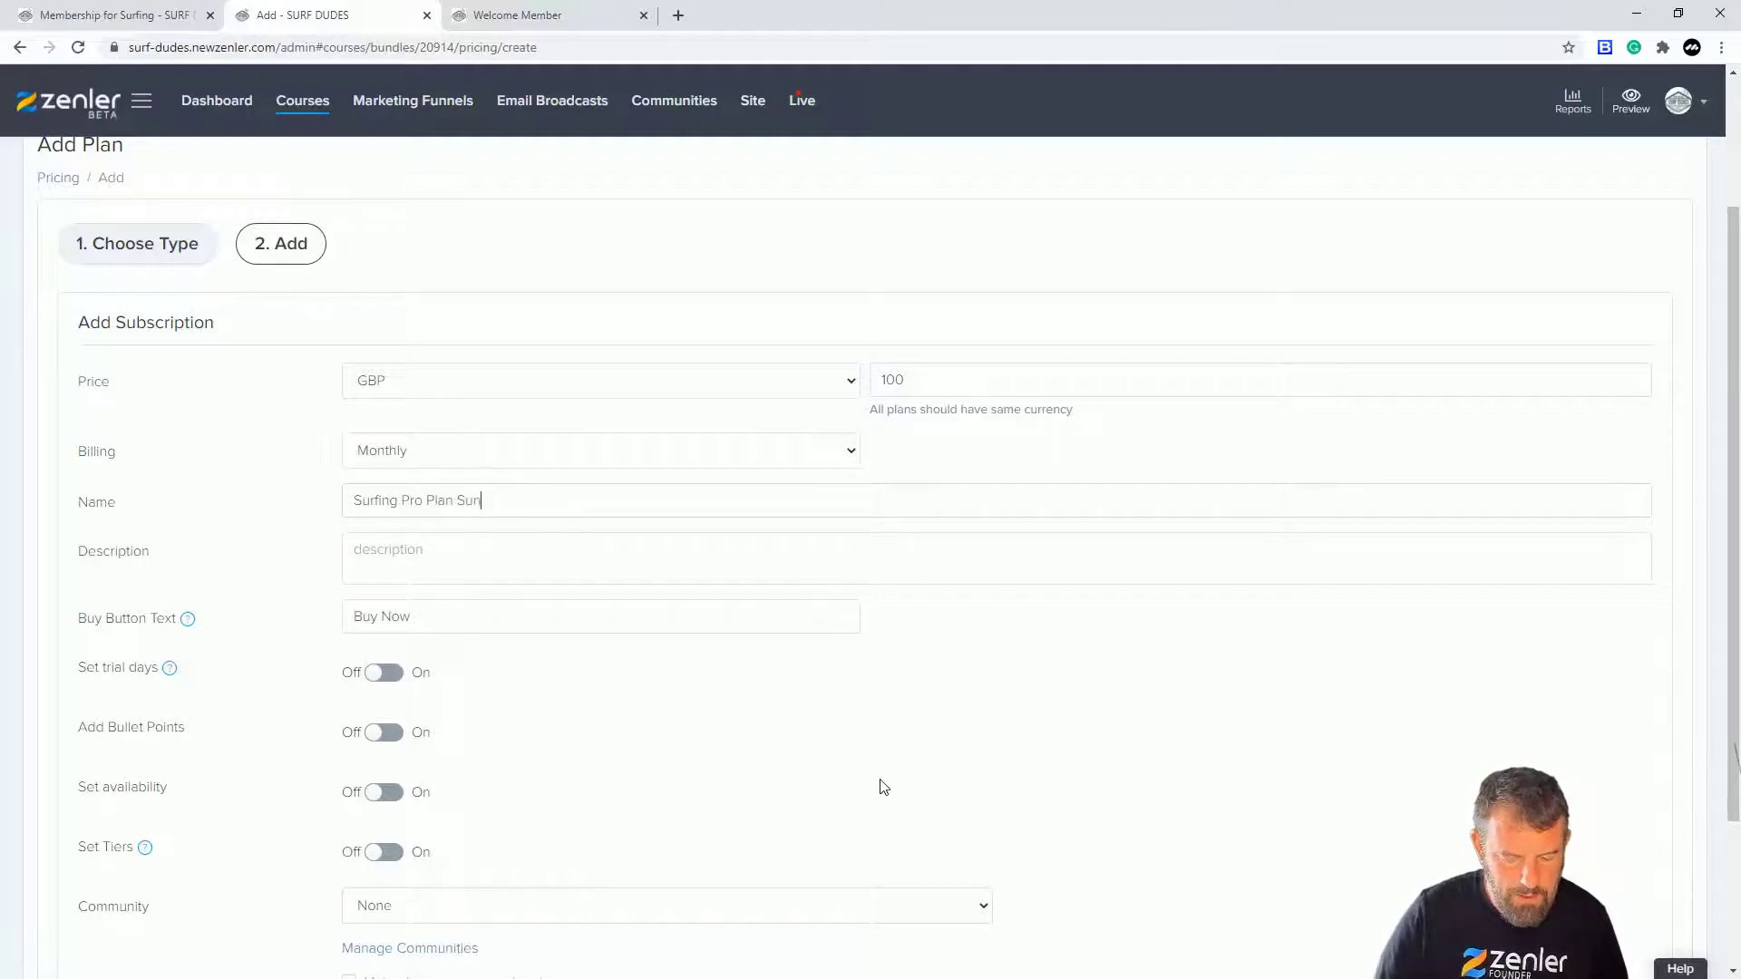
type("bcription")
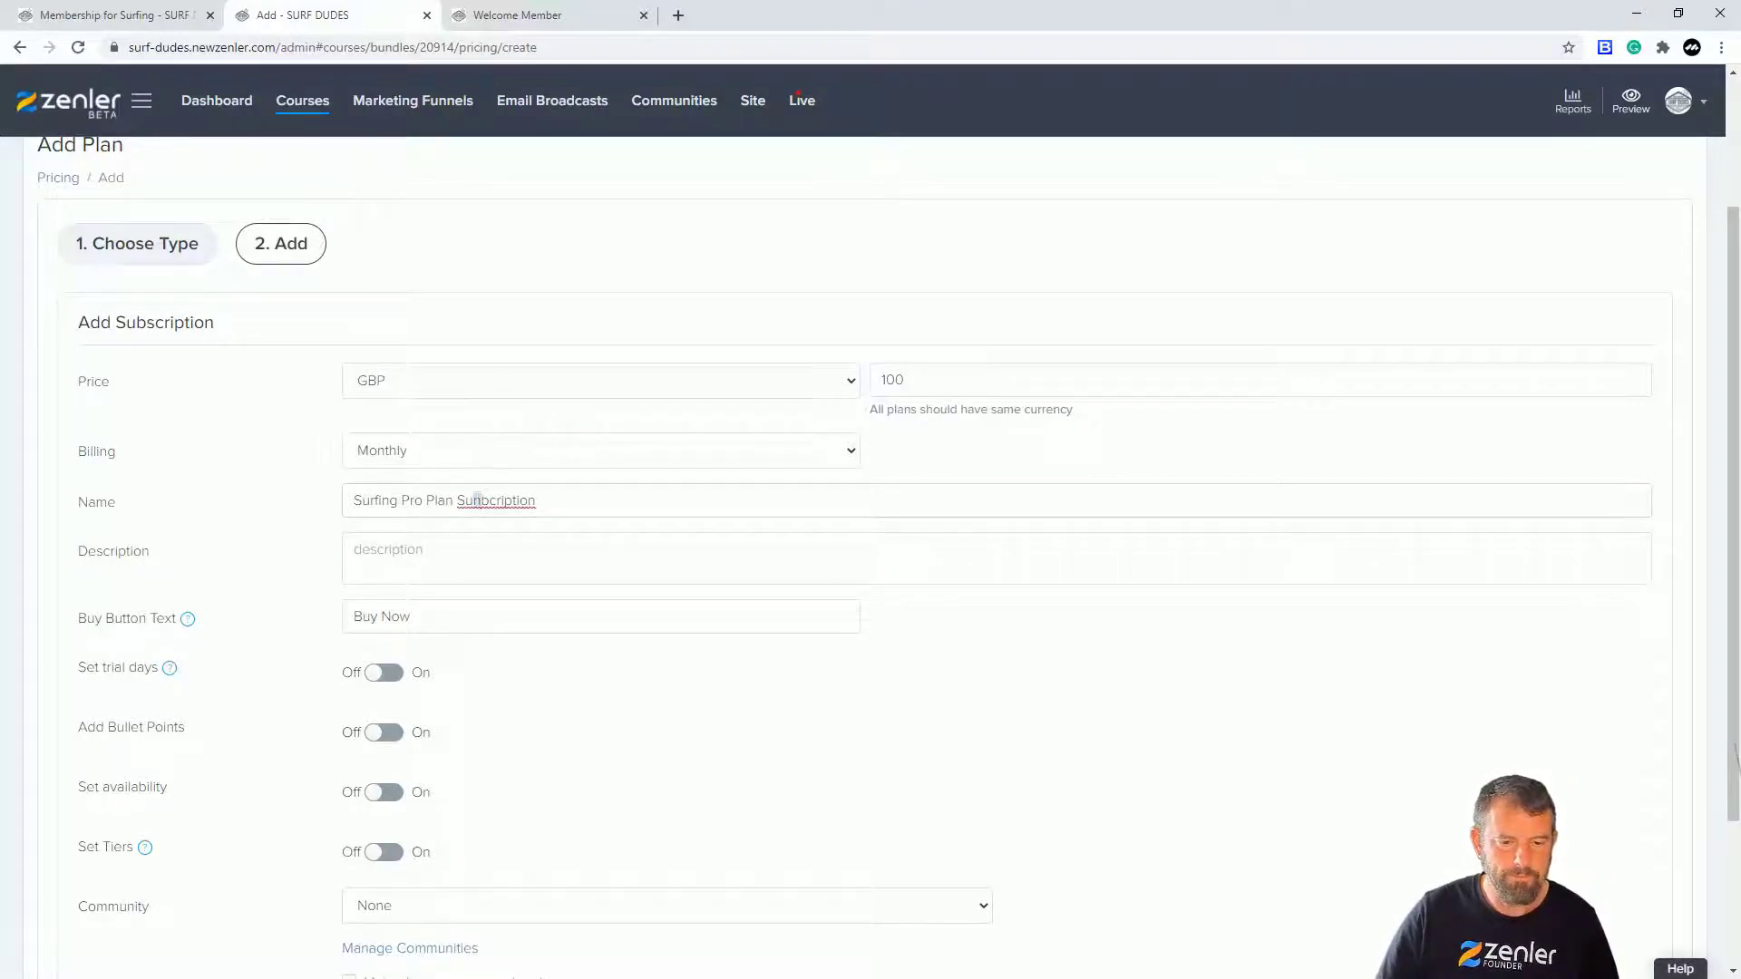
right_click(485, 500)
left_click(466, 501)
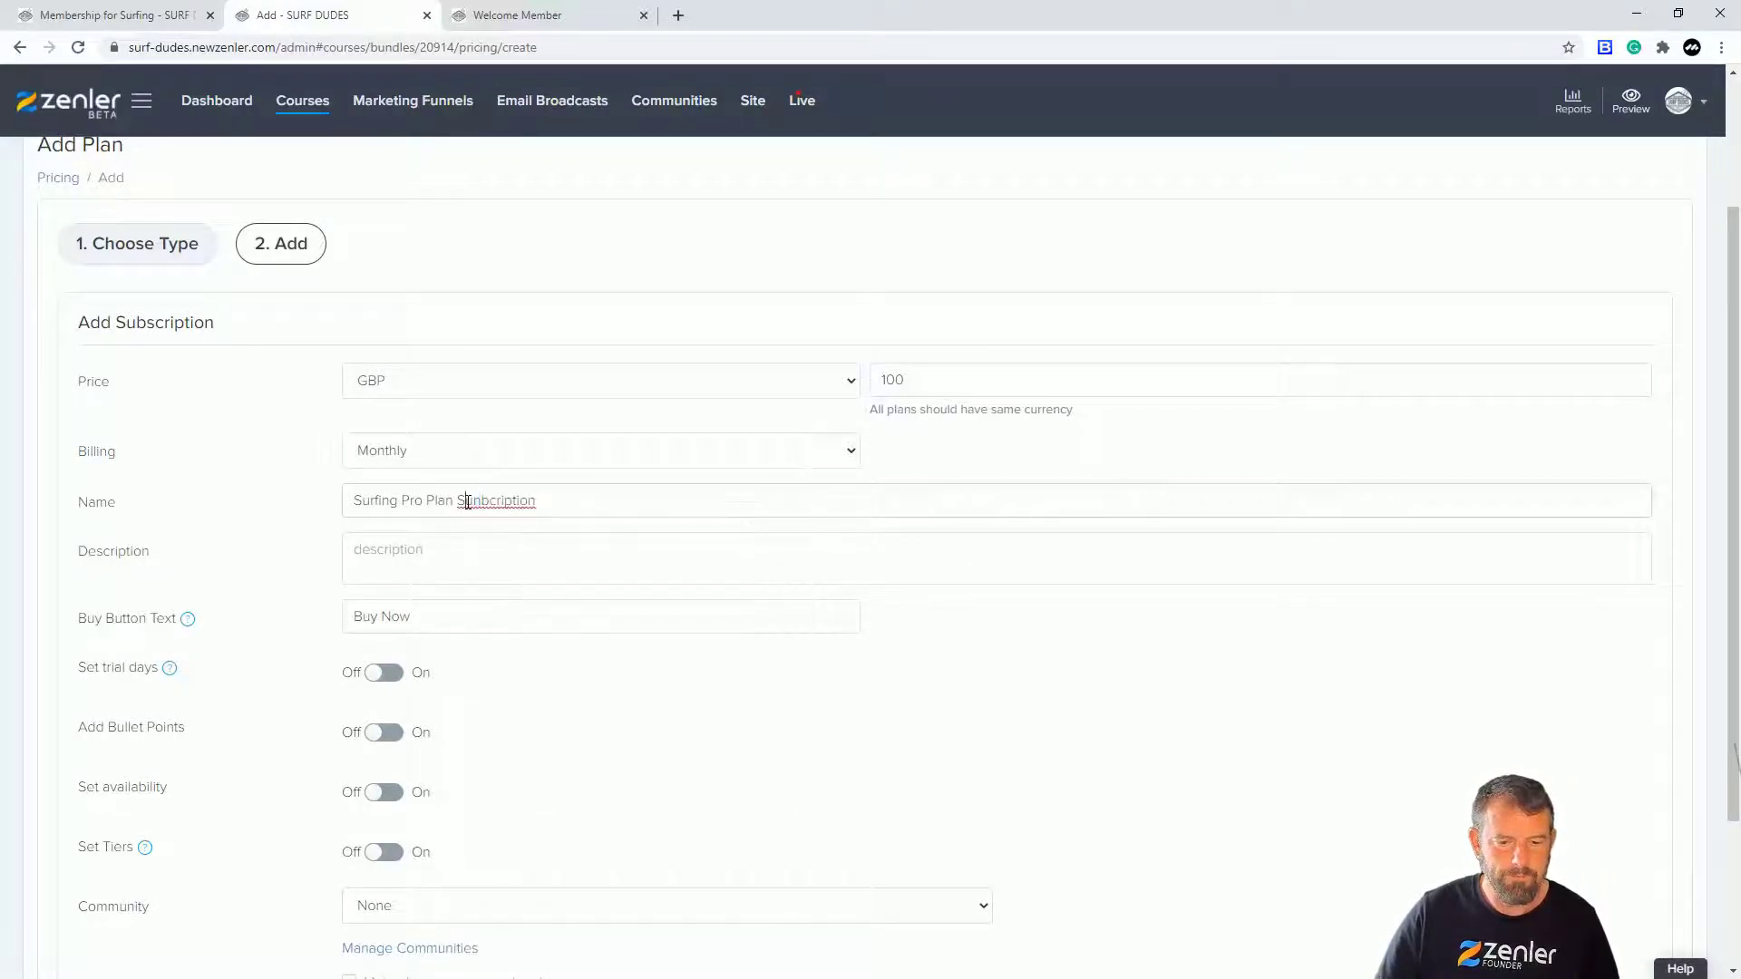
left_click_drag(544, 500, 473, 501)
type("bs")
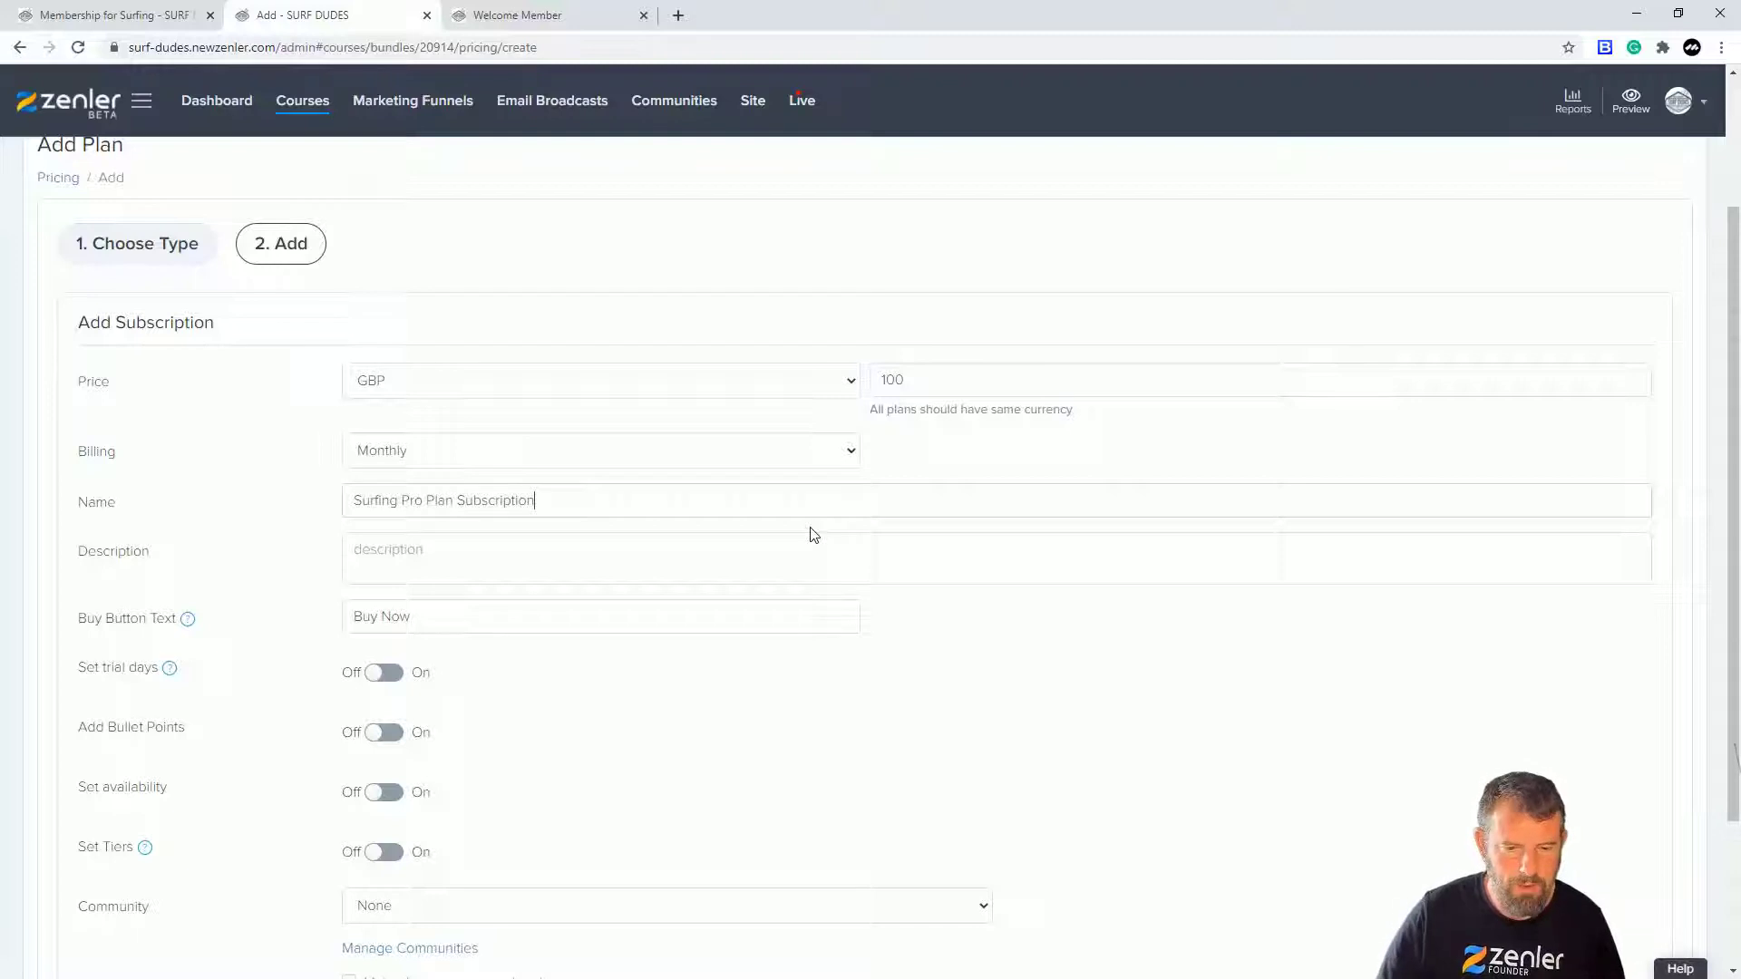
- Enter the plan description "Access to the whole catalogue of training" with its spelling corrected
key("Tab")
type("Accesd")
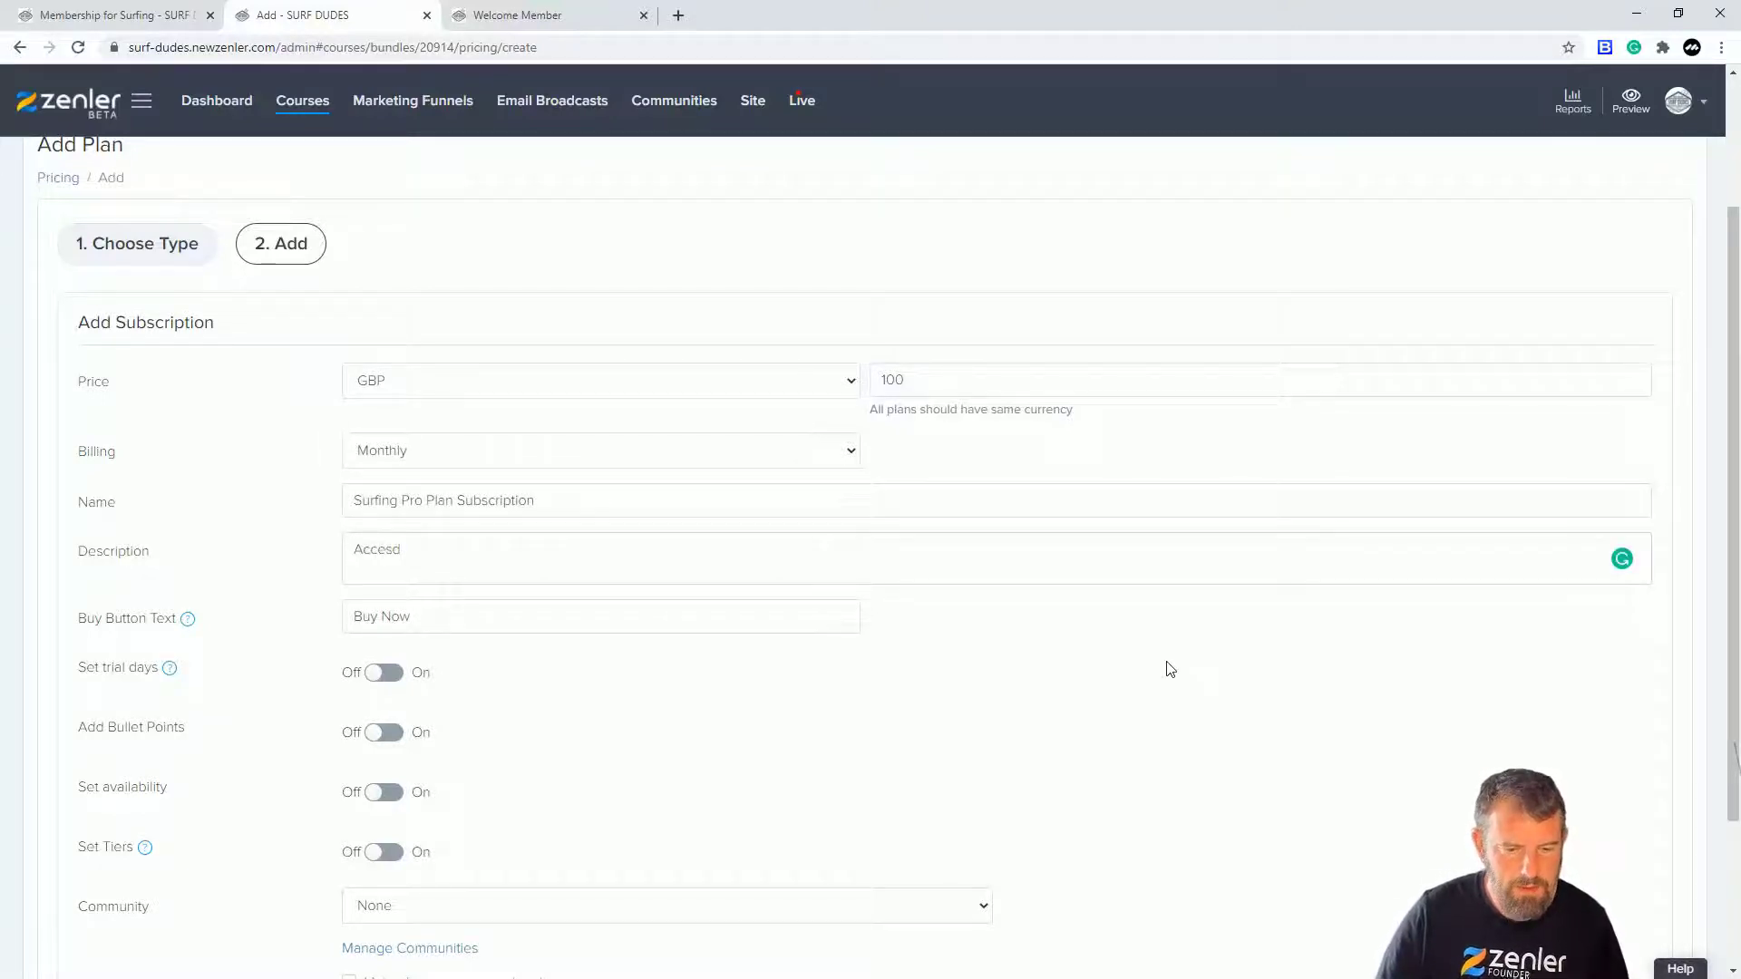
key("BackSpace")
type("s to the whole catal")
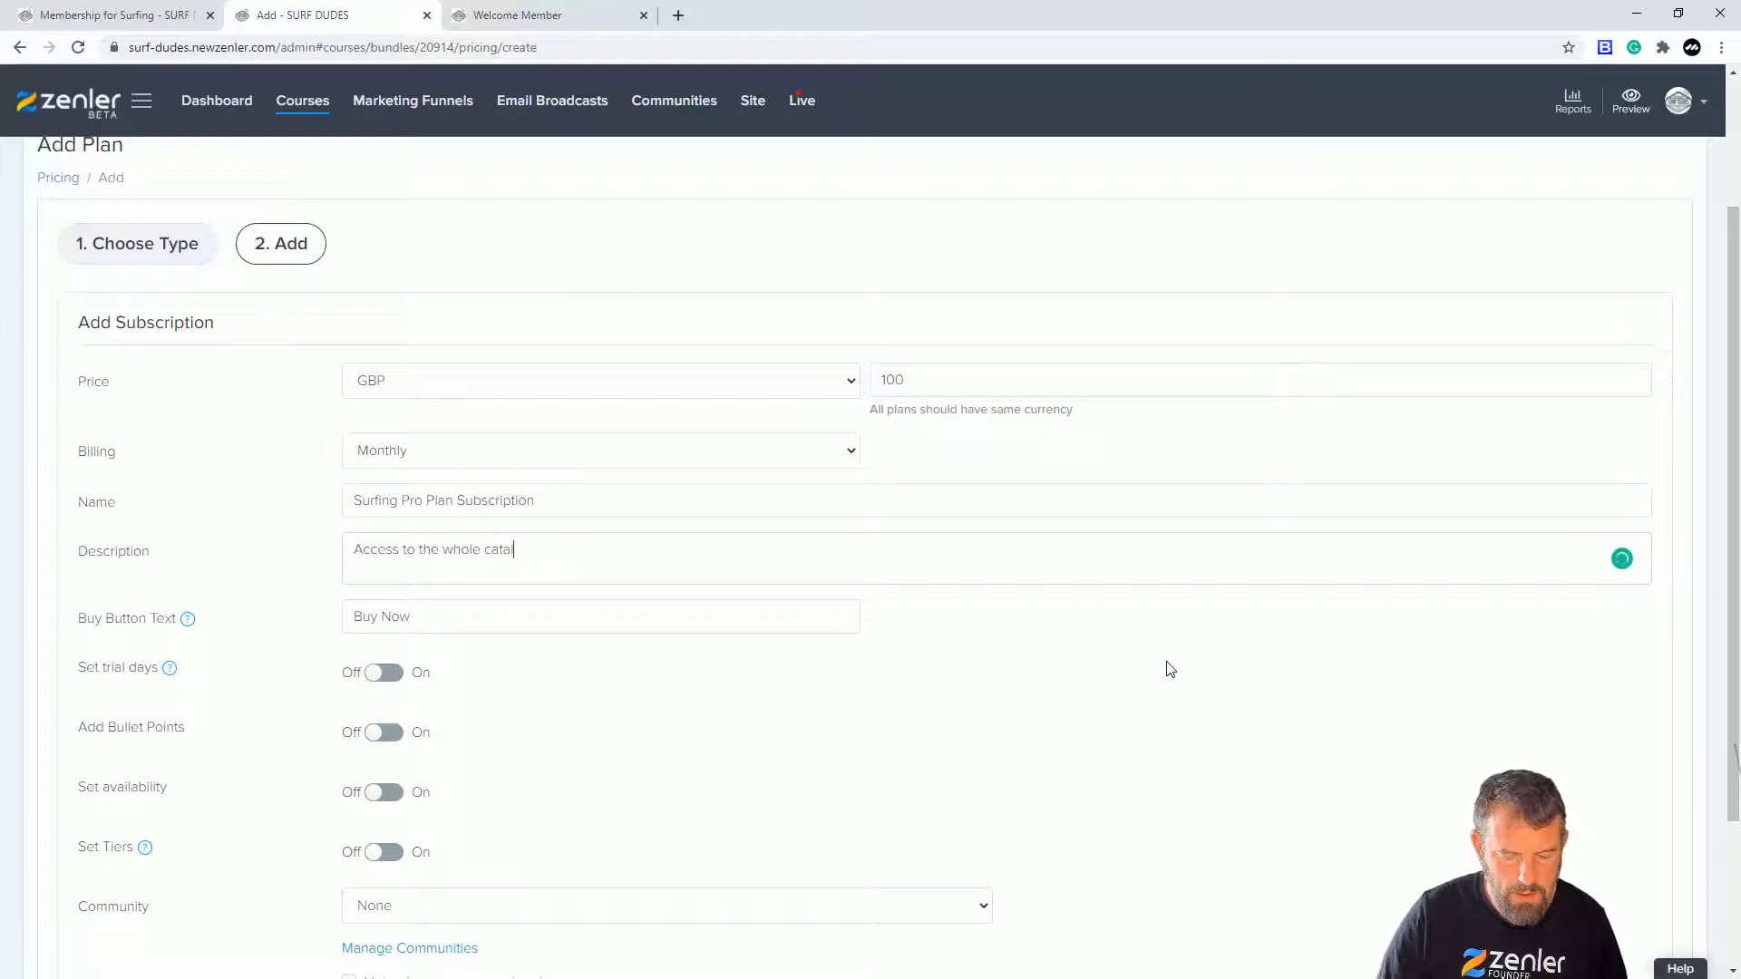
type("gue of t")
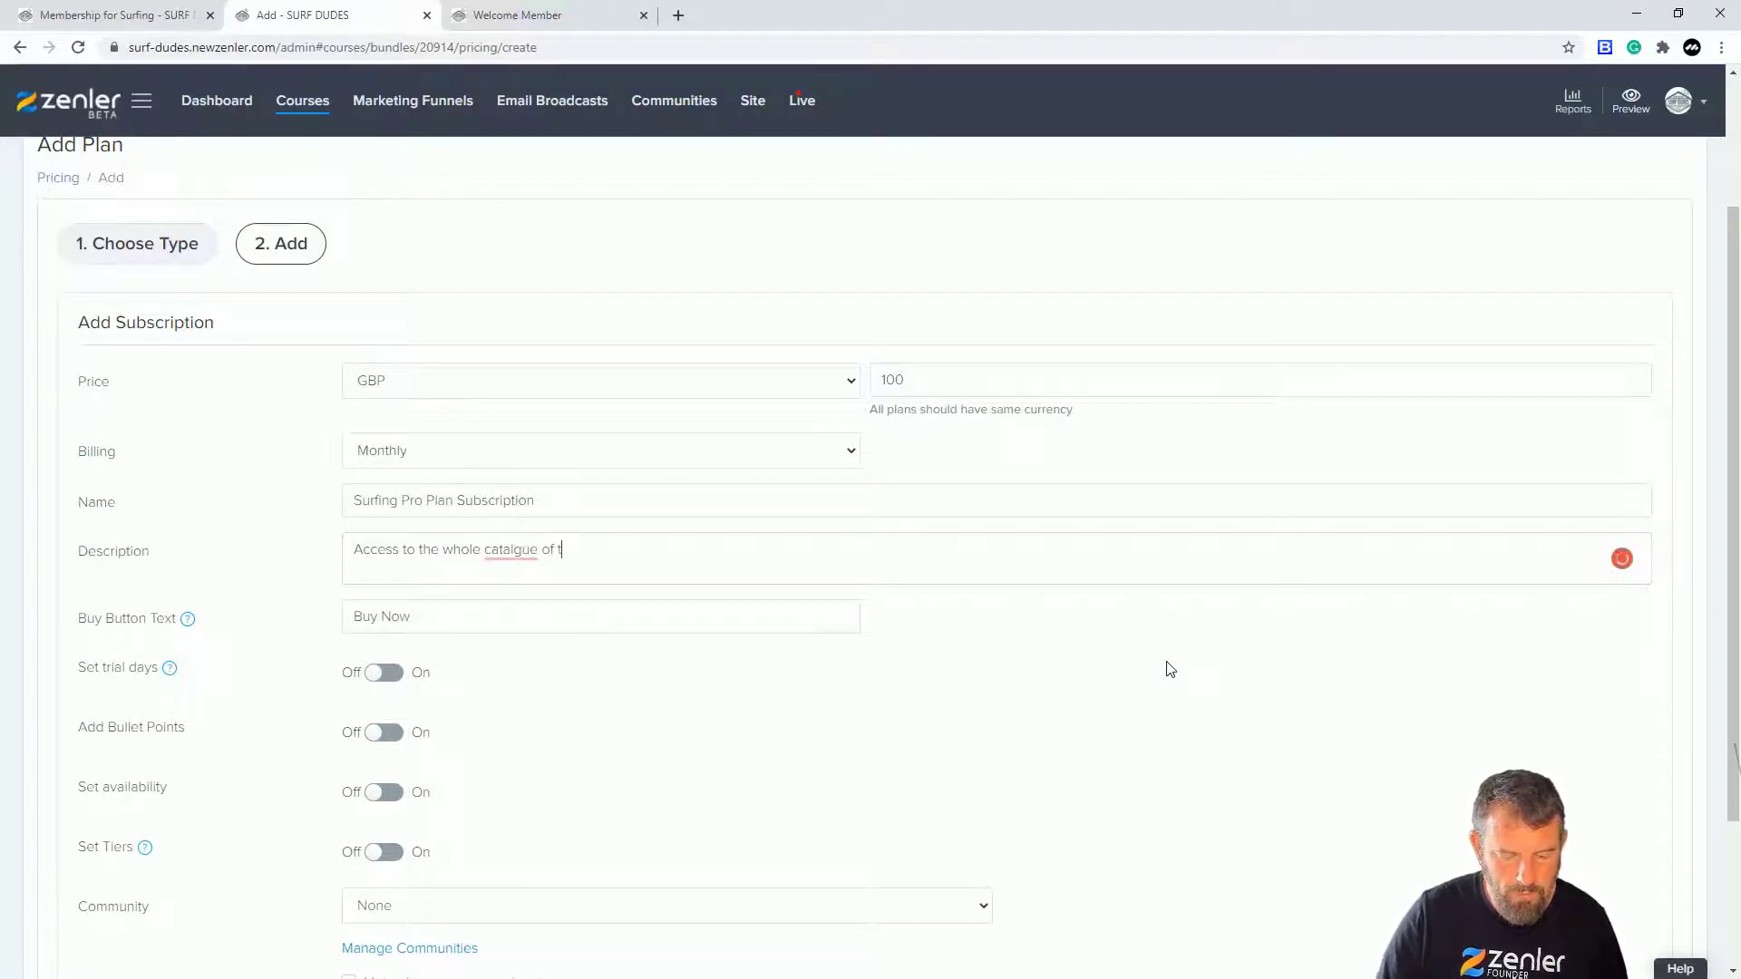
type("raining")
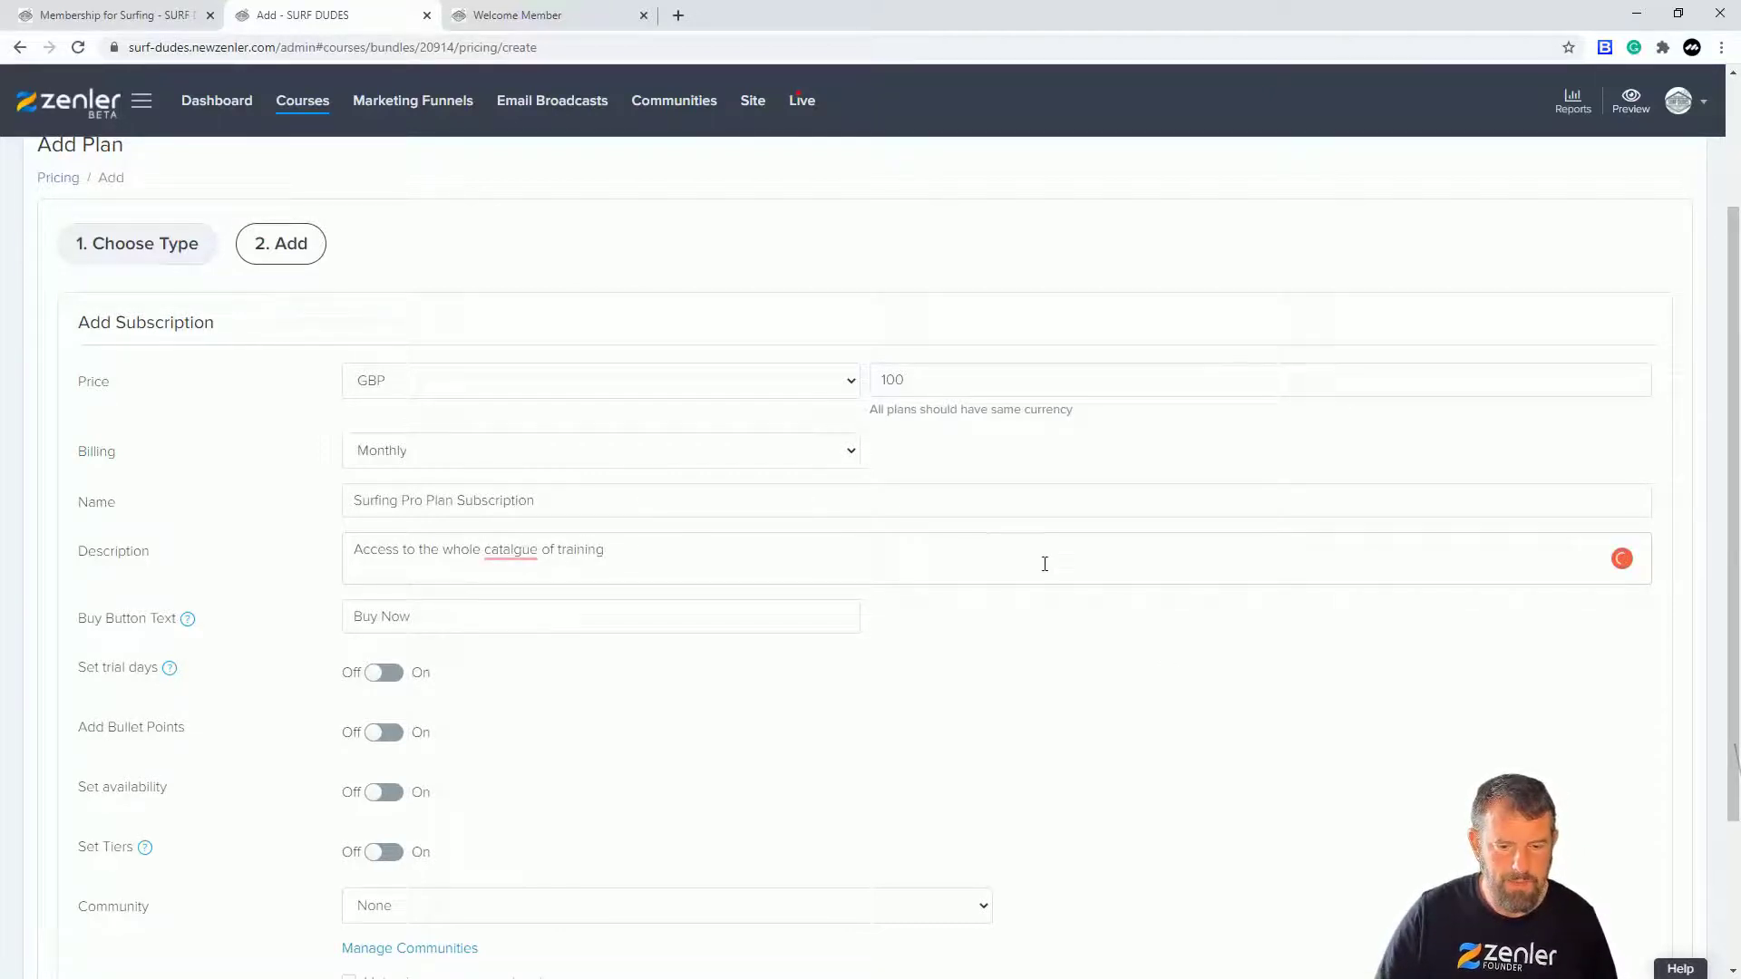
mouse_move(510, 551)
left_click(503, 585)
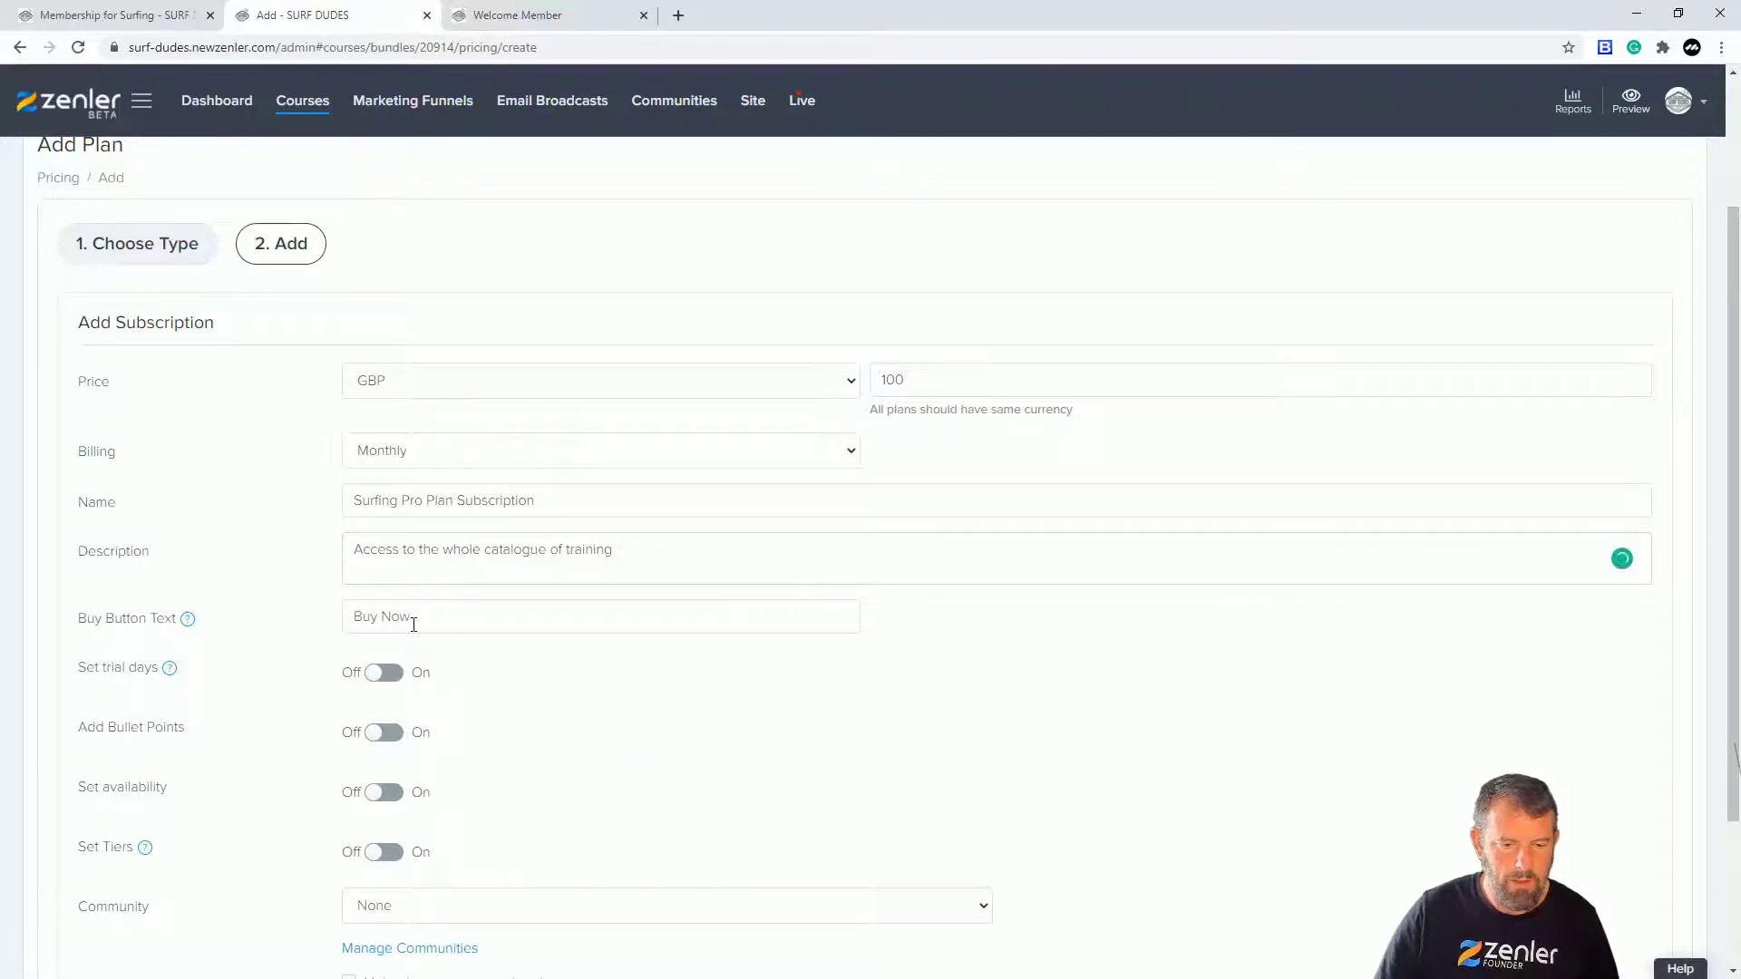
- Replace the plan's buy button text with "Monthly Sunbsription"
left_click_drag(413, 624, 234, 625)
type("Monthly S")
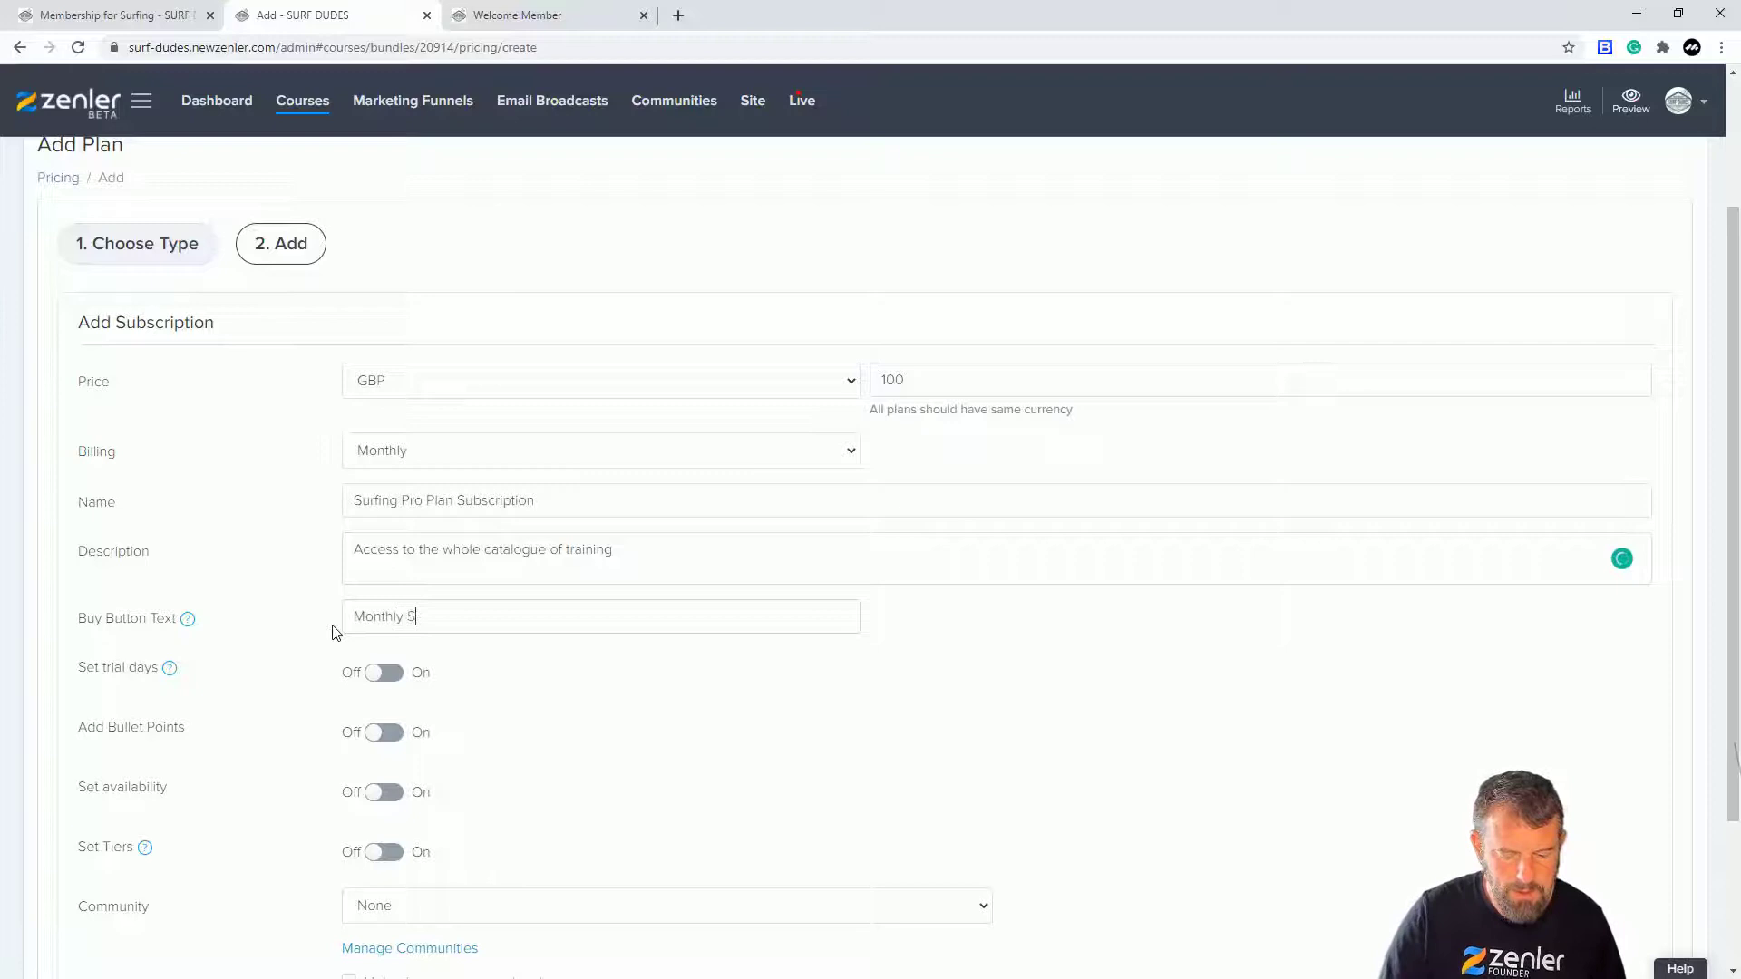
type("unbsription")
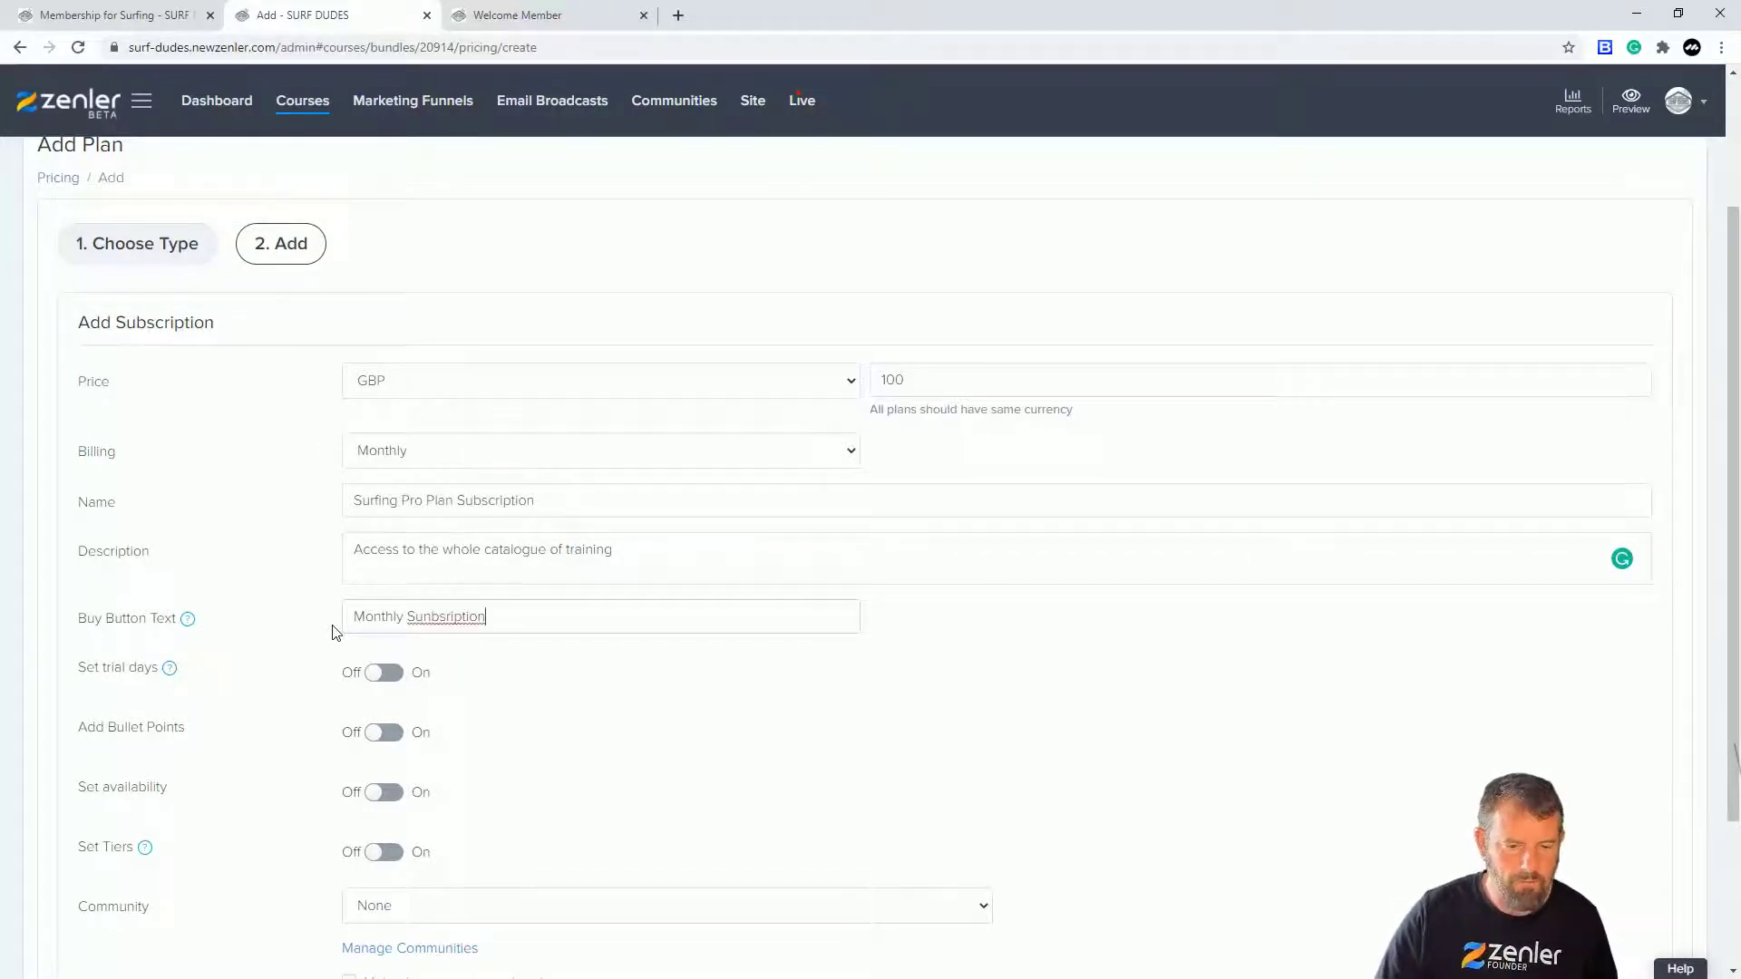
left_click(695, 724)
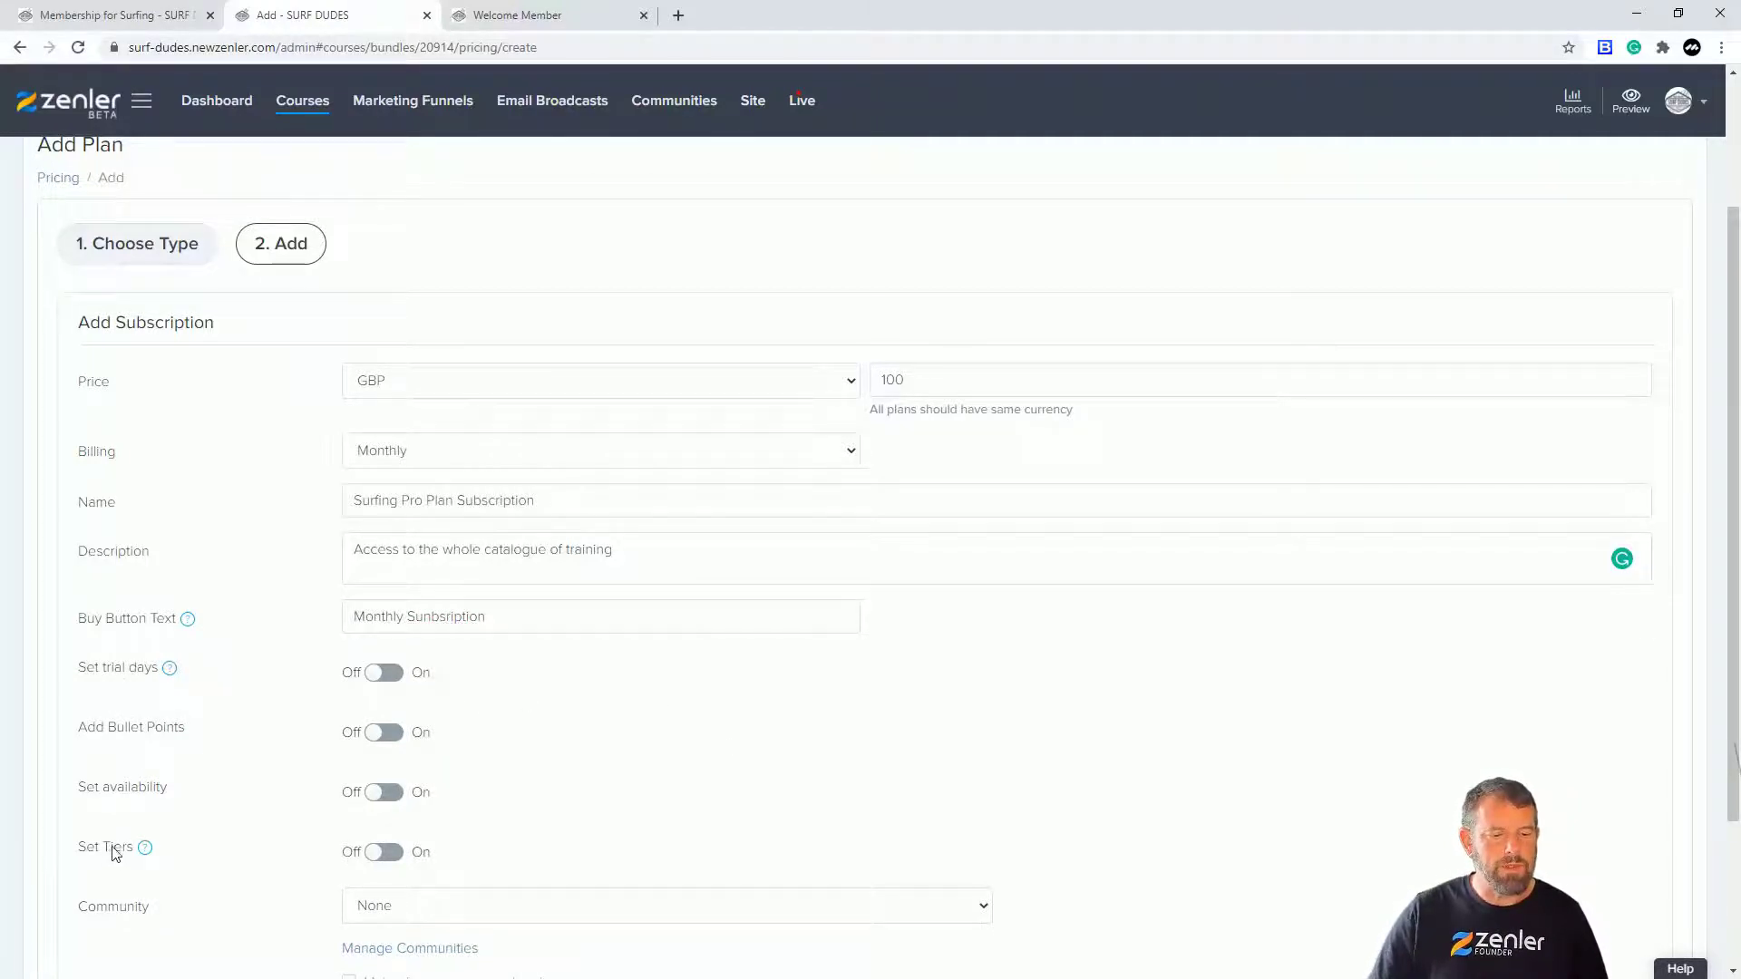
- Try out tiers for the plan by selecting and deselecting the Bronze Level Membership Plan, and turn tiers back off
mouse_move(145, 854)
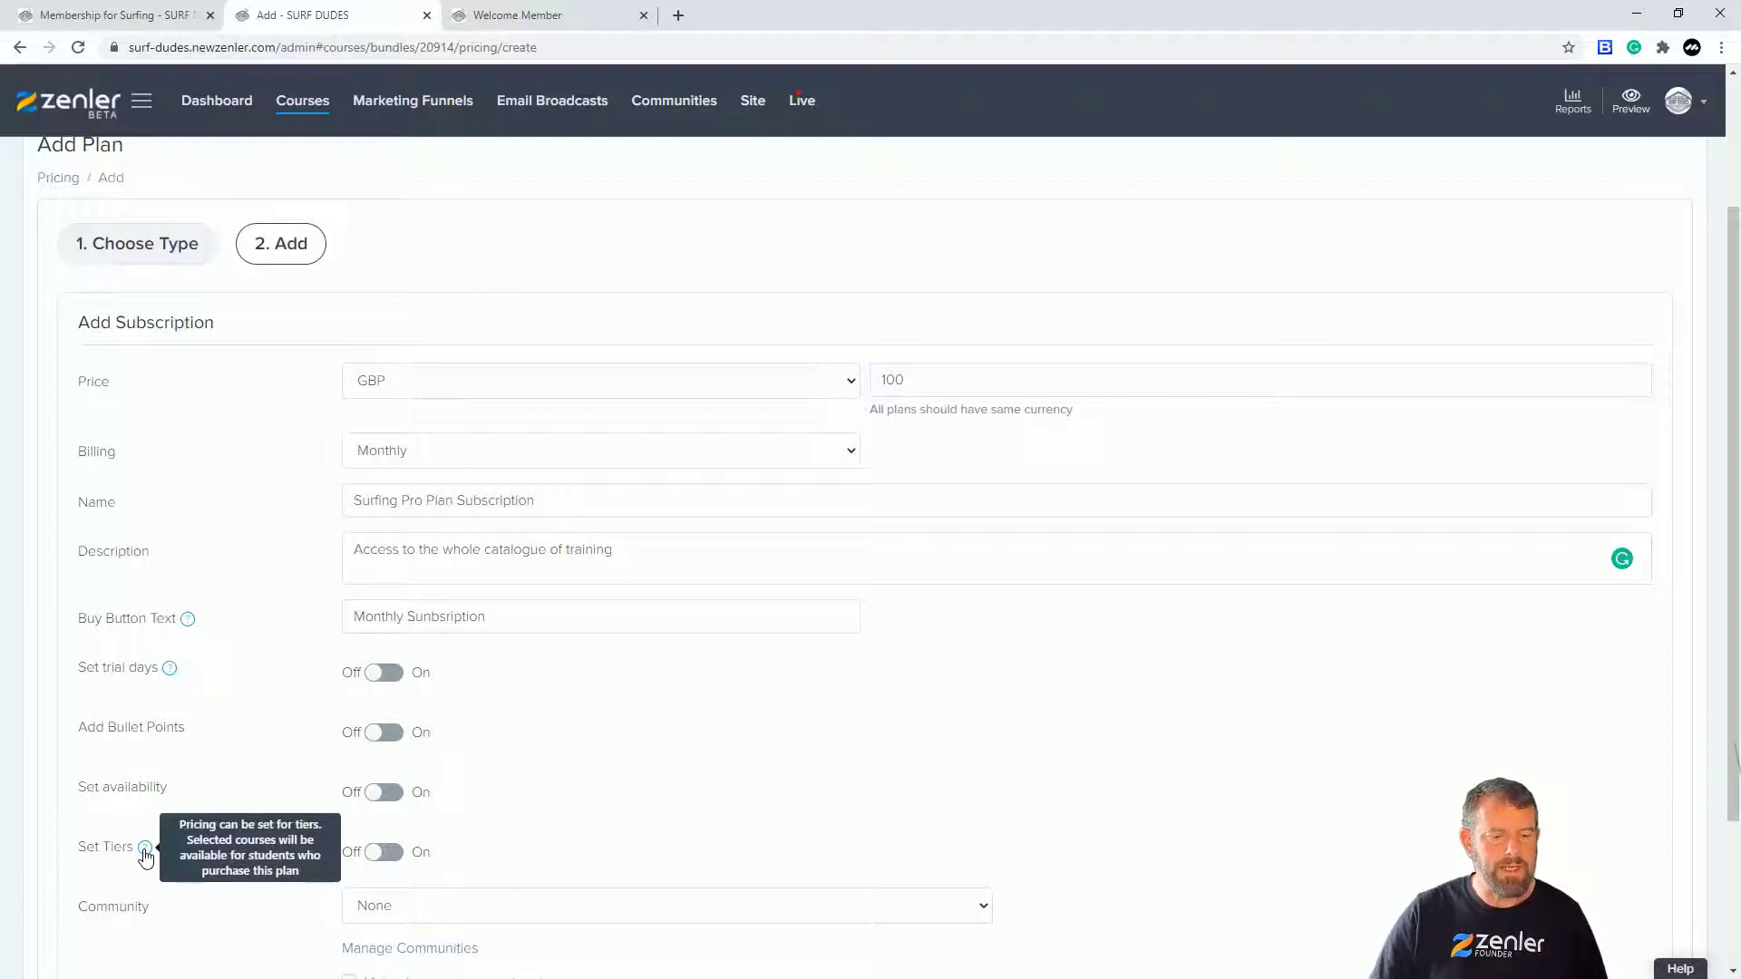
left_click(385, 853)
scroll(918, 707, "down", 3)
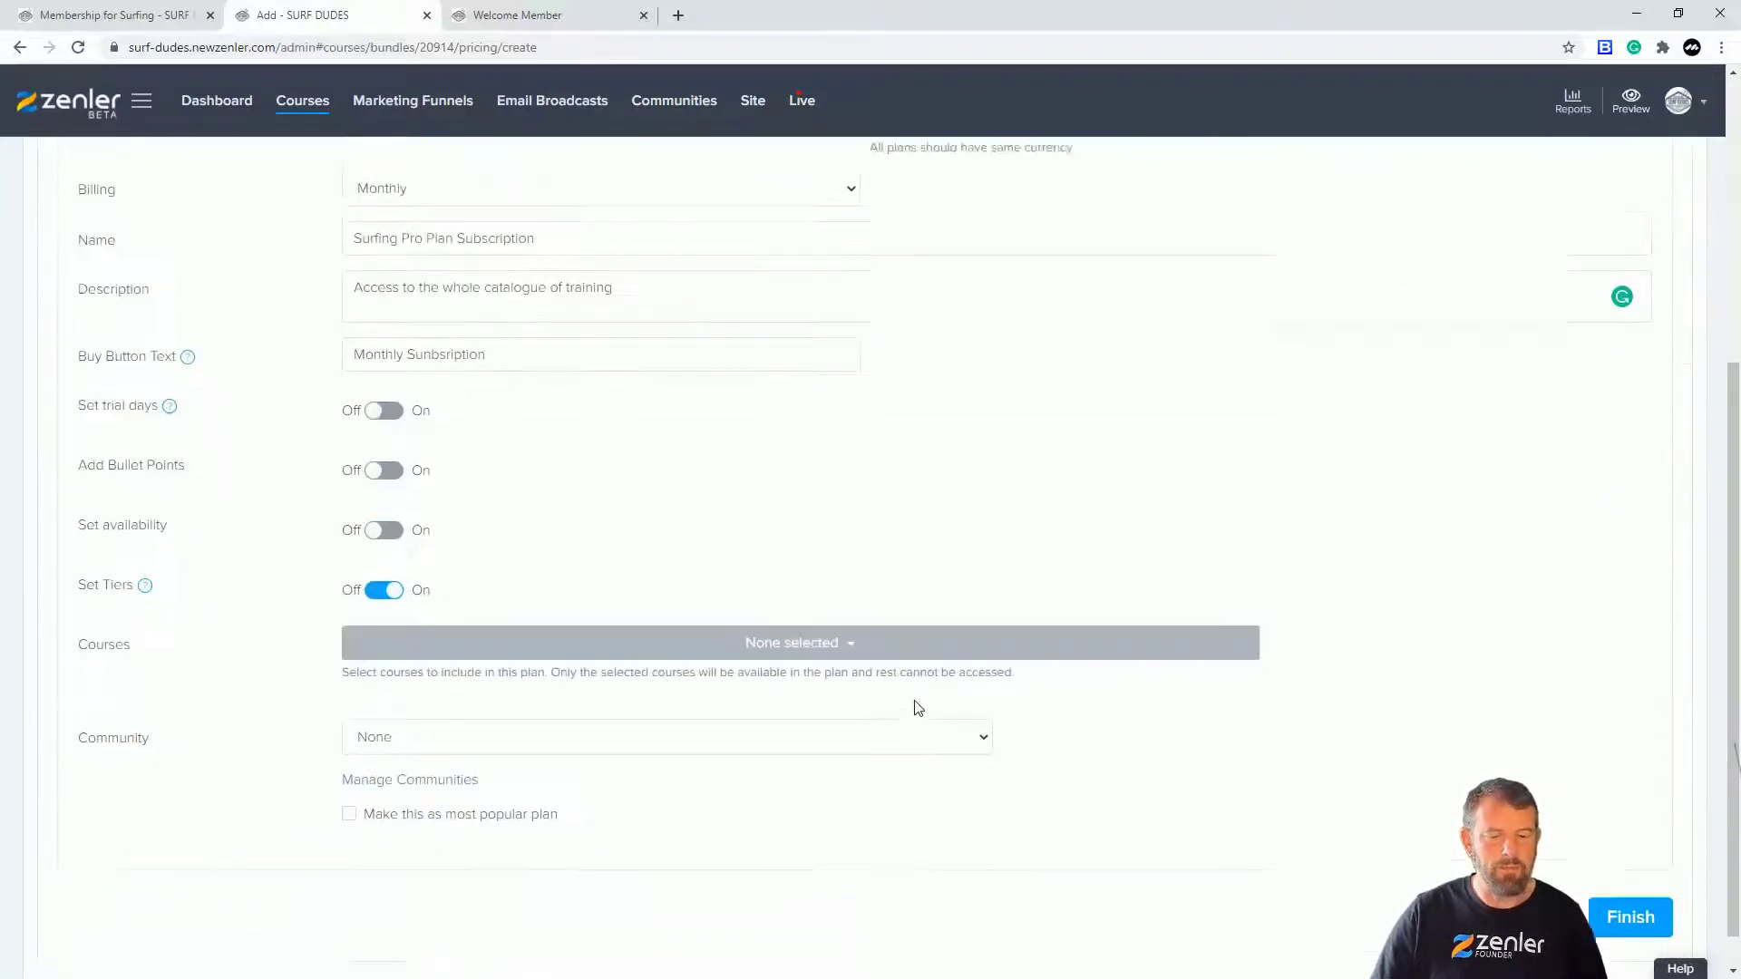
left_click(851, 633)
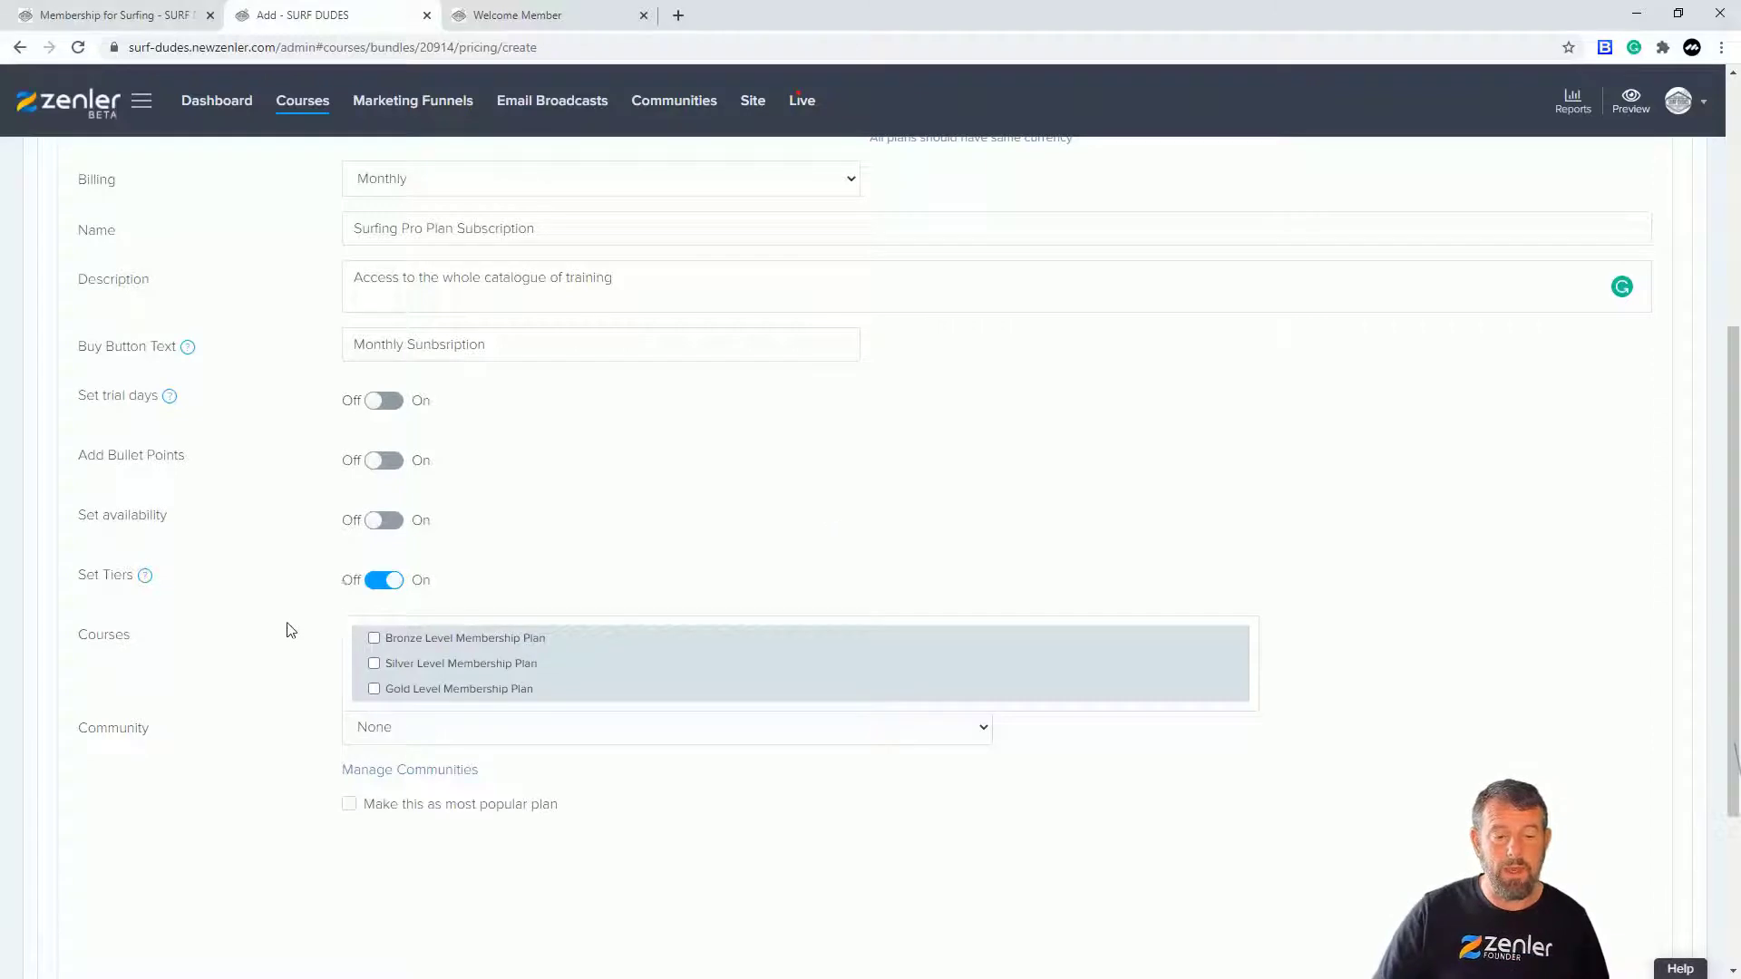
left_click(373, 638)
left_click(375, 639)
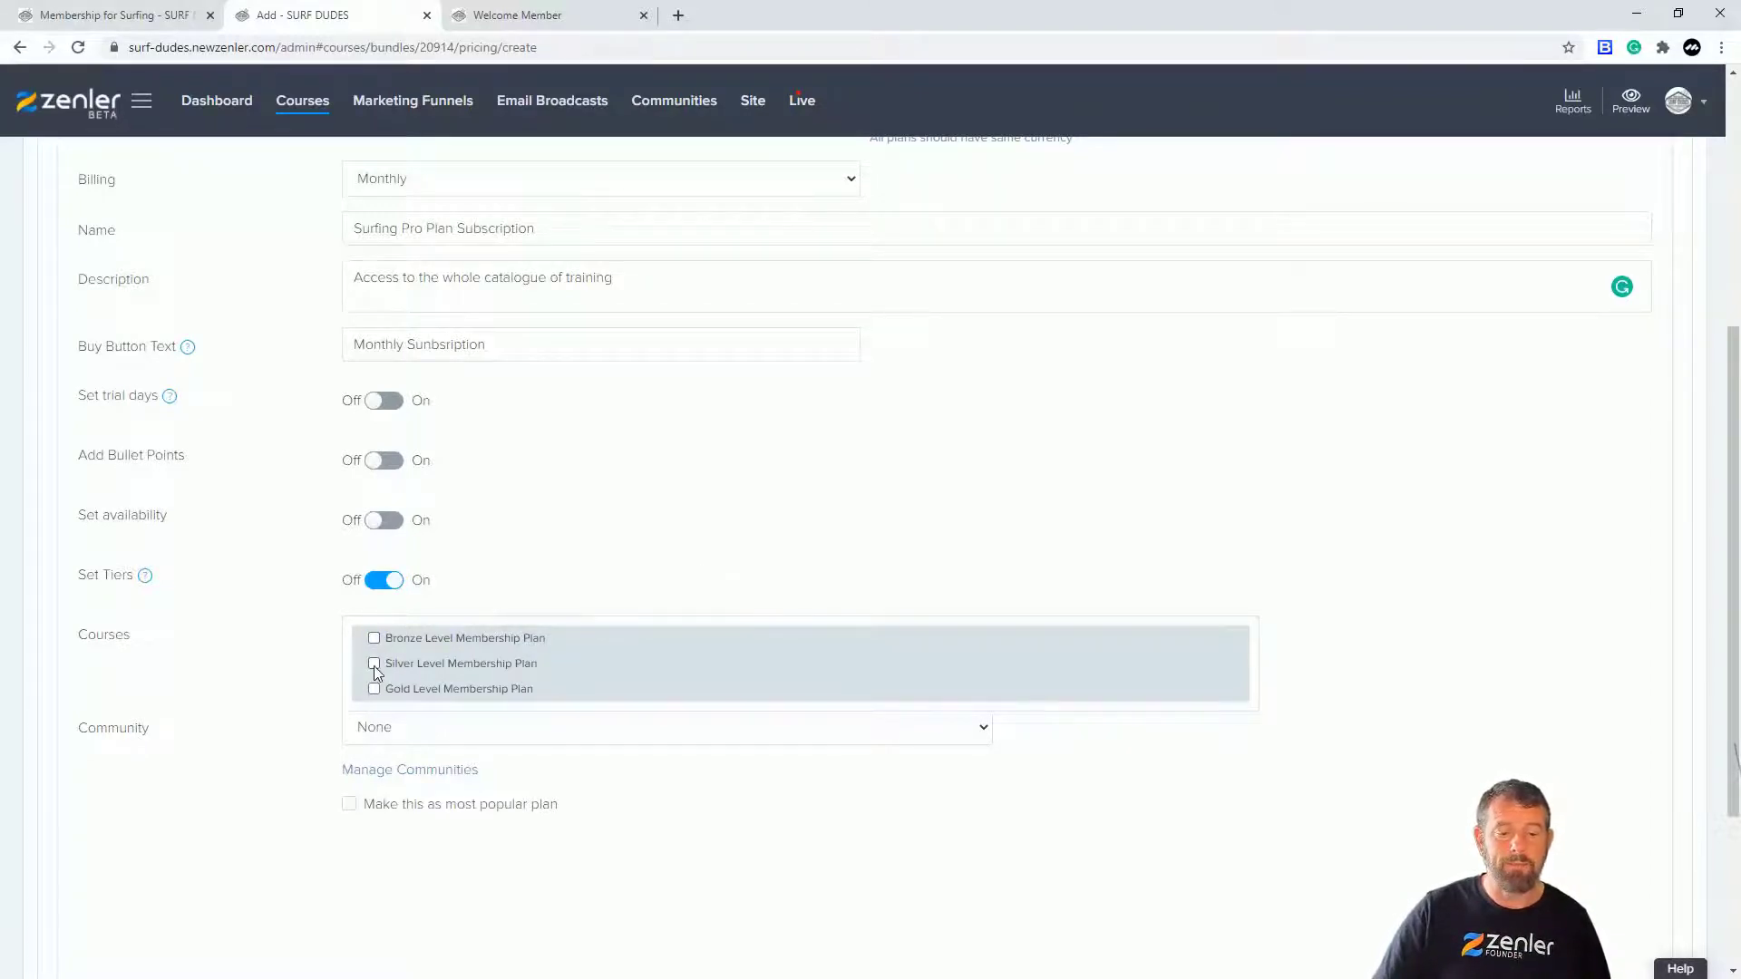
left_click(374, 637)
left_click(374, 637)
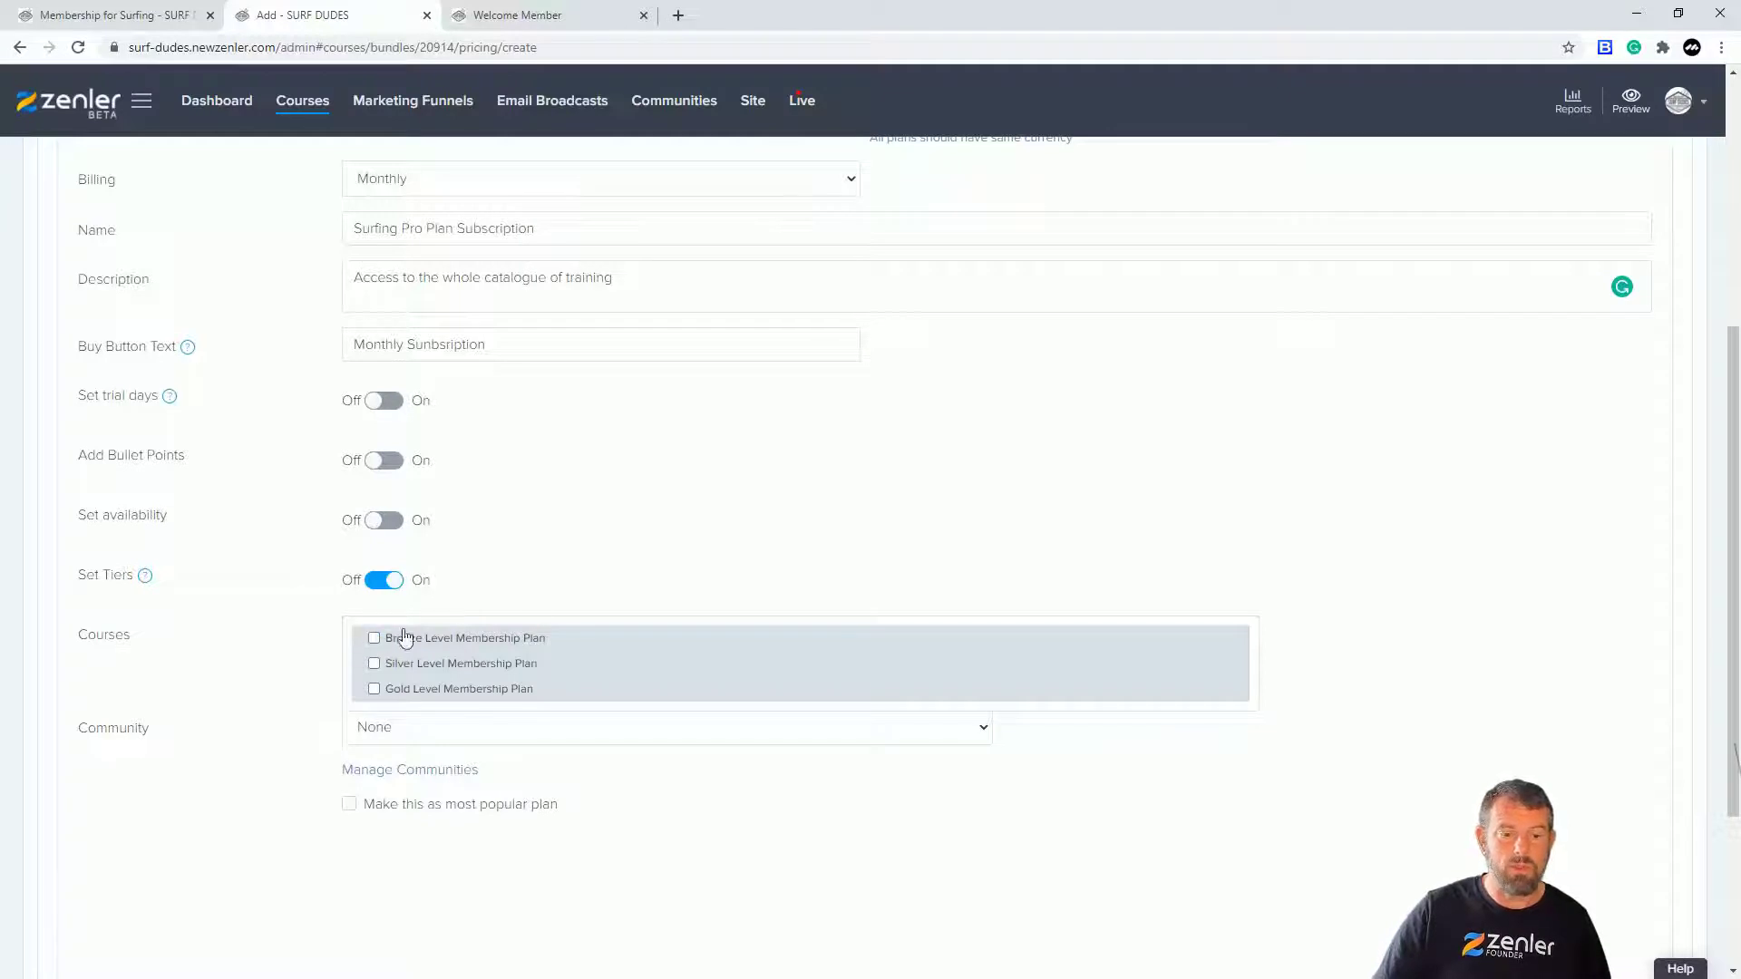
left_click(805, 524)
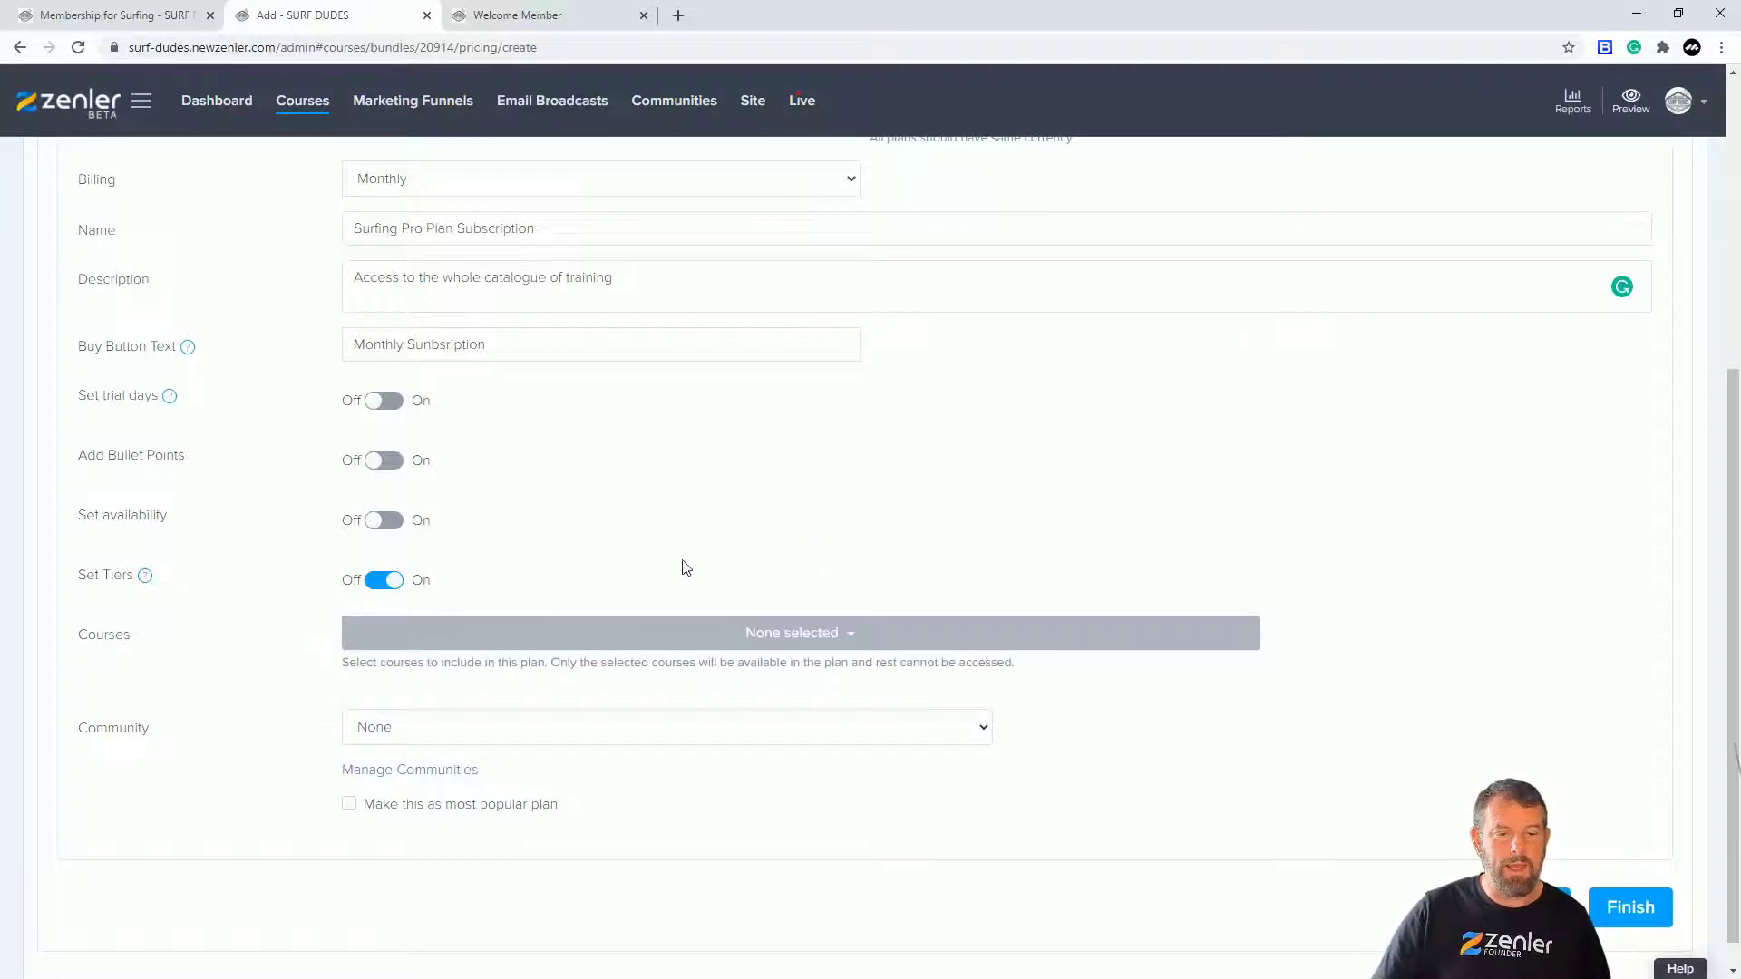
left_click(370, 582)
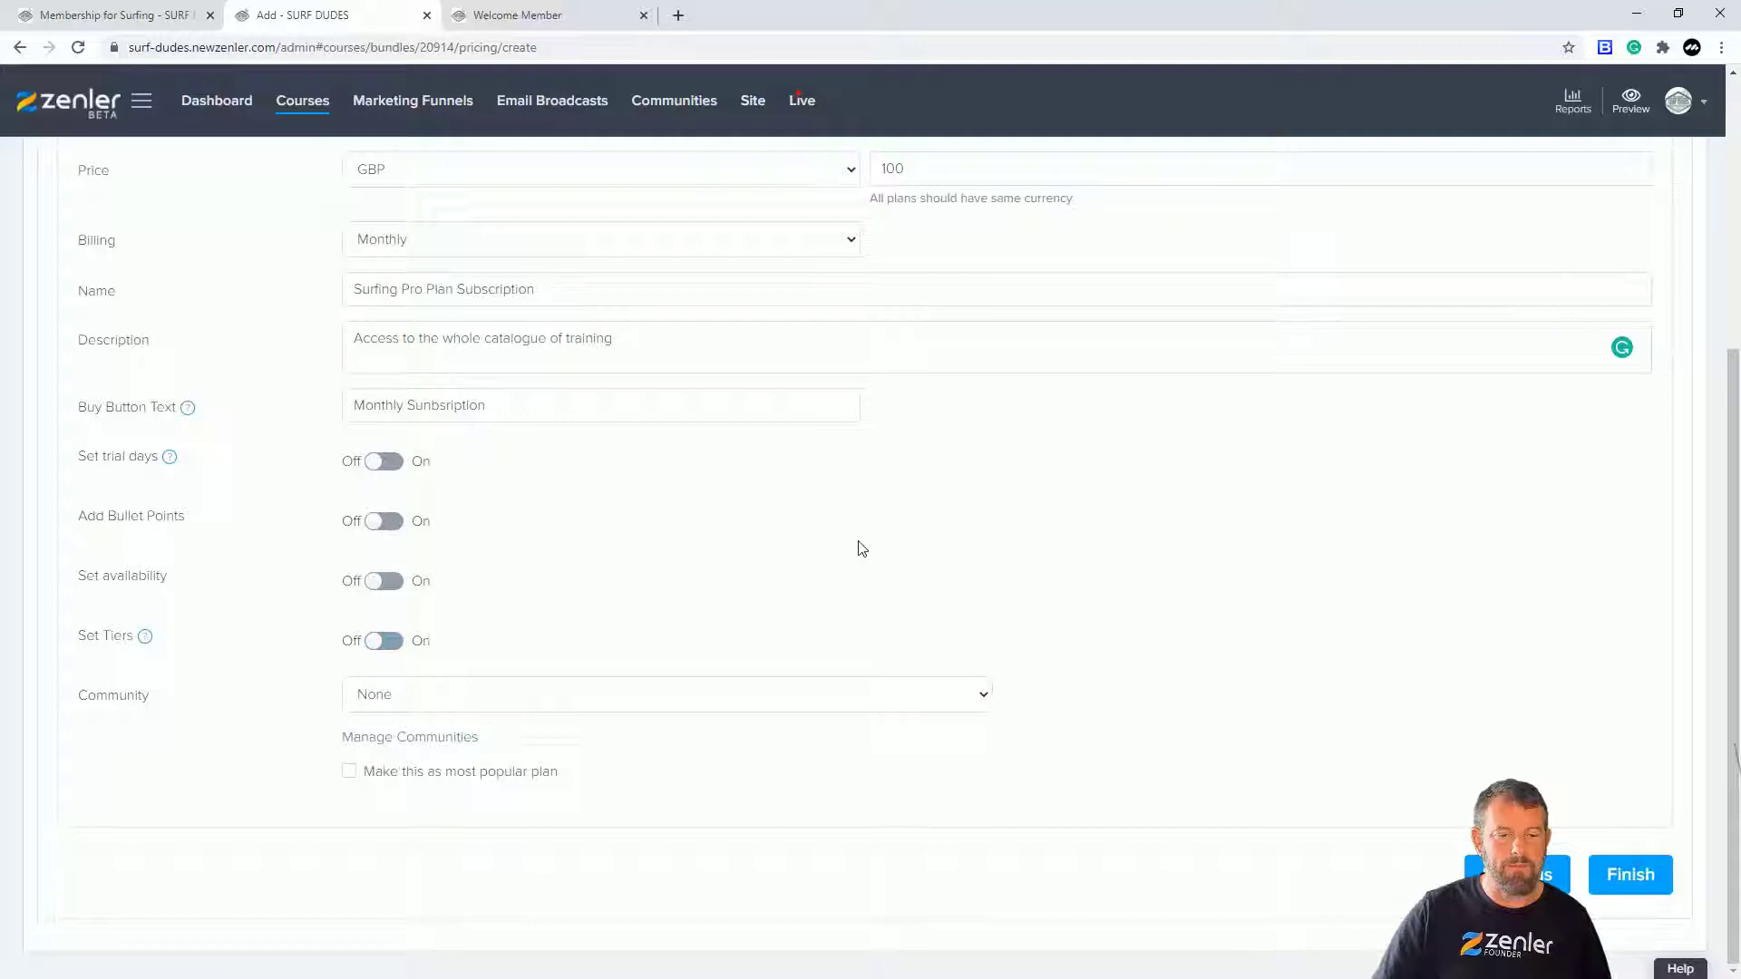
- Try the plan's bullet points option and turn it back off
scroll(890, 559, "up", 1)
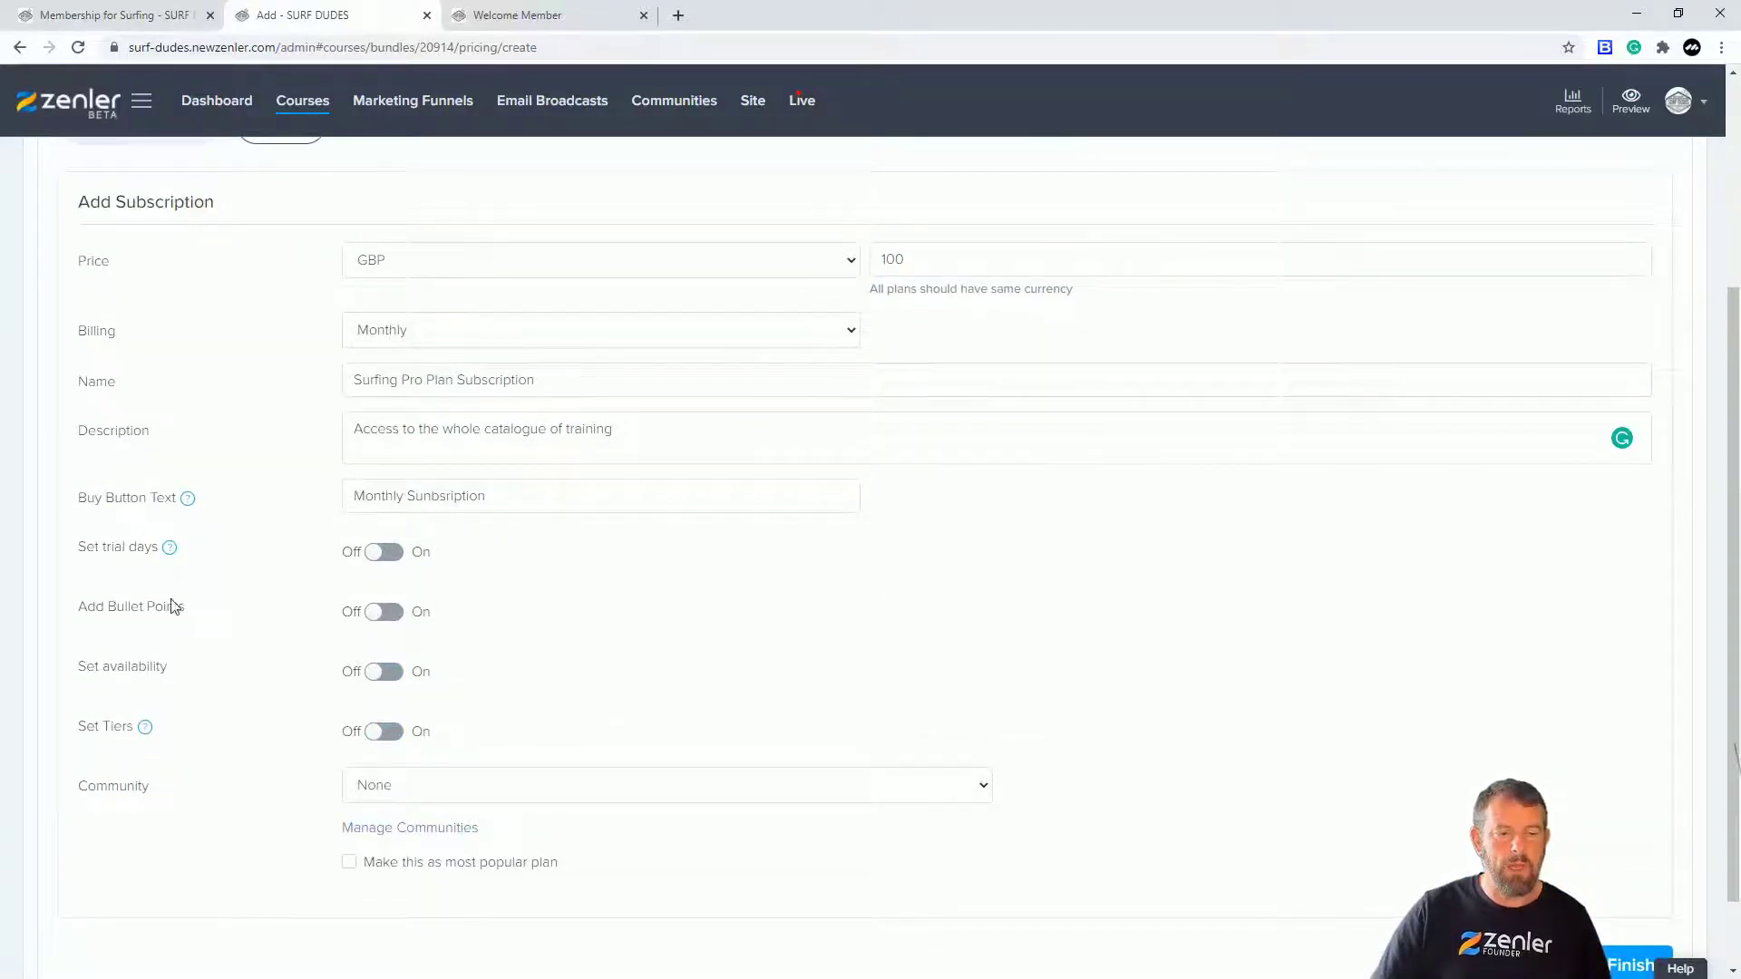
left_click(397, 613)
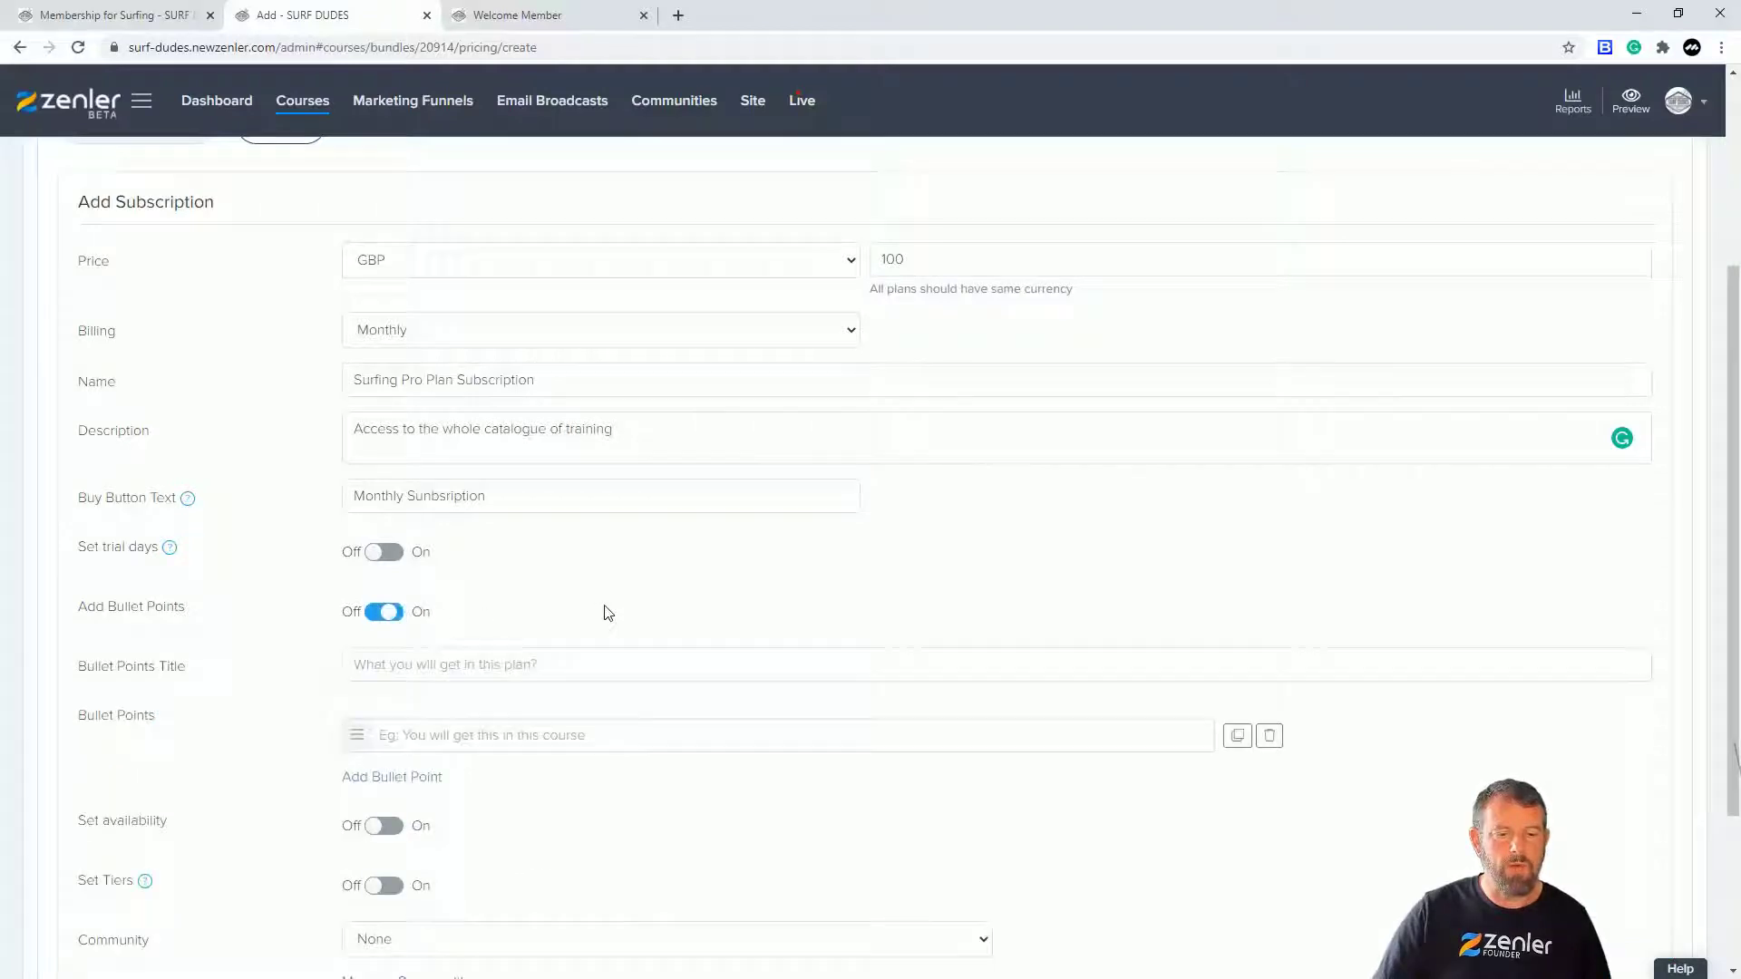
left_click(390, 613)
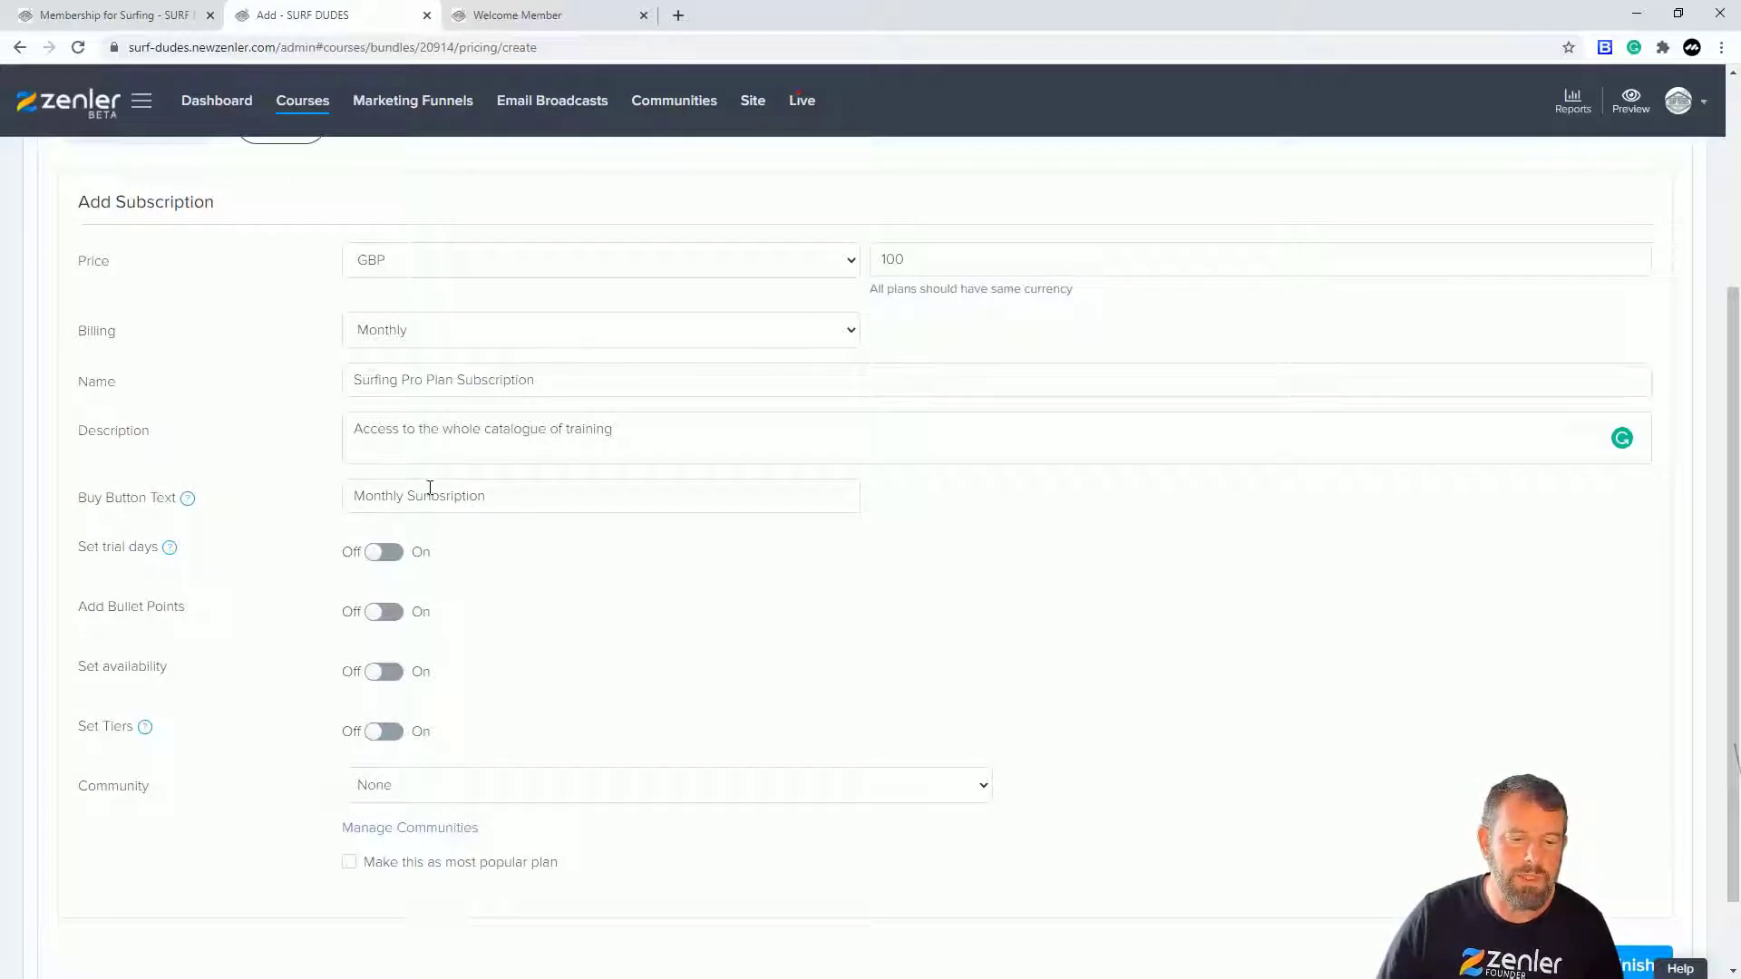
- Correct the buy button text to "Monthly Subscription" and finish adding the pricing plan
left_click_drag(445, 496, 424, 495)
type("bscription")
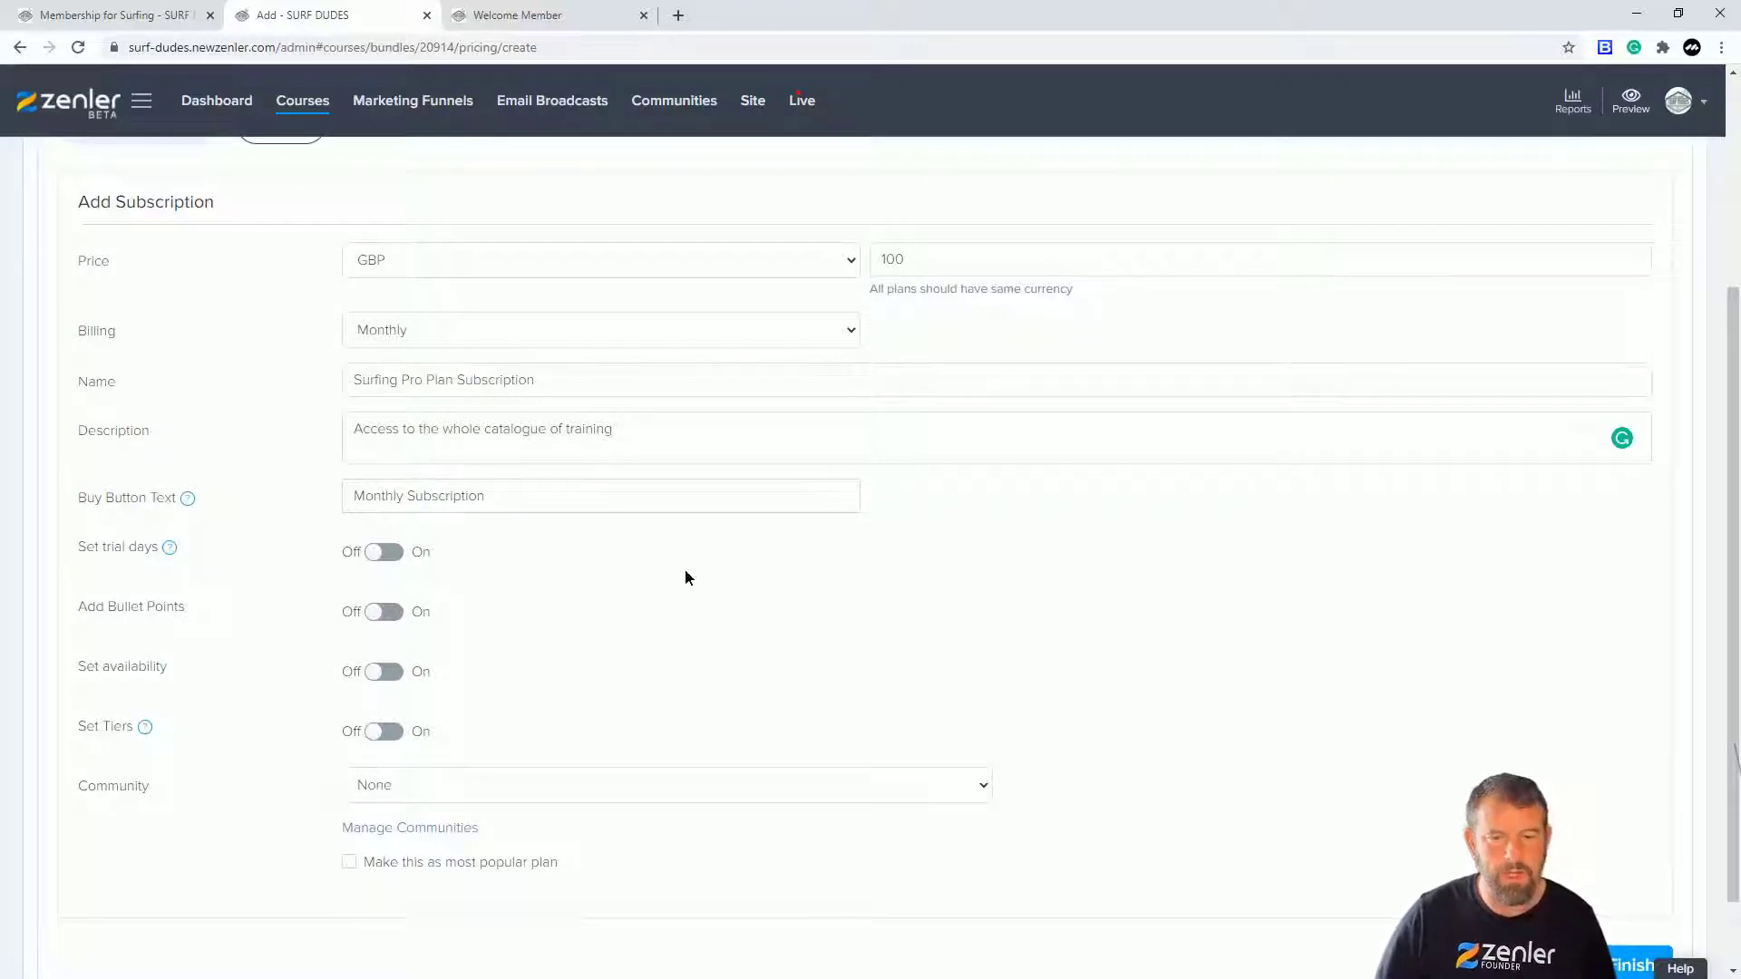
scroll(1360, 723, "down", 1)
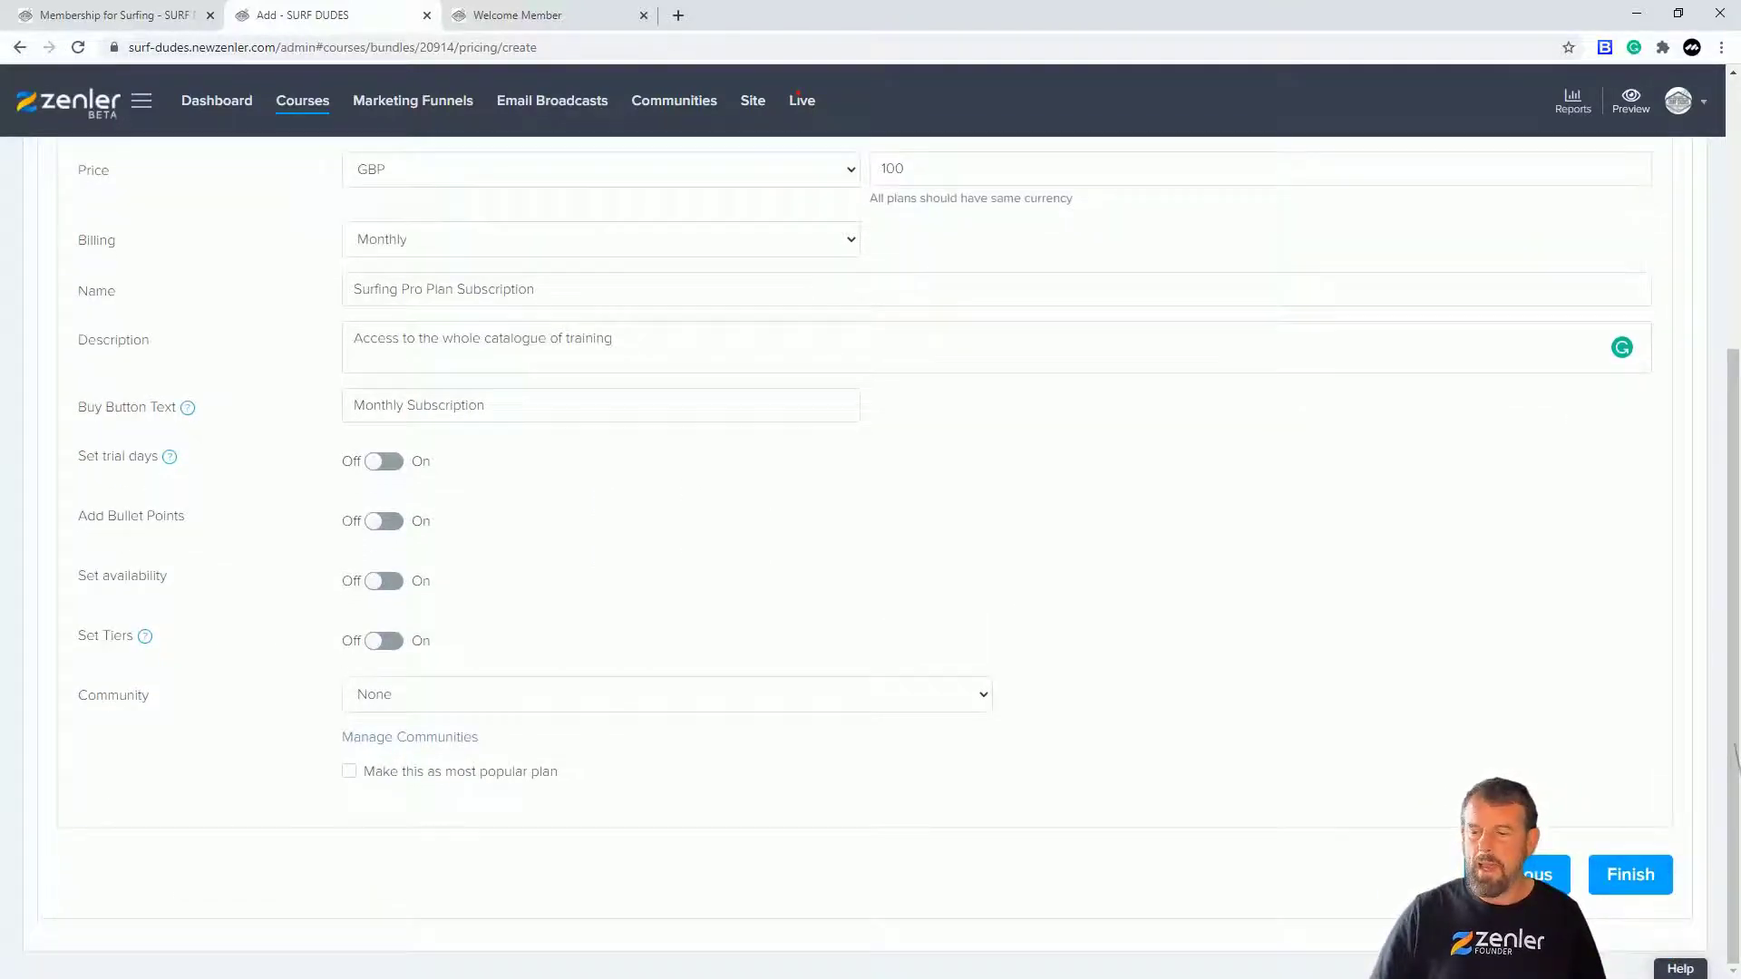
left_click(1628, 872)
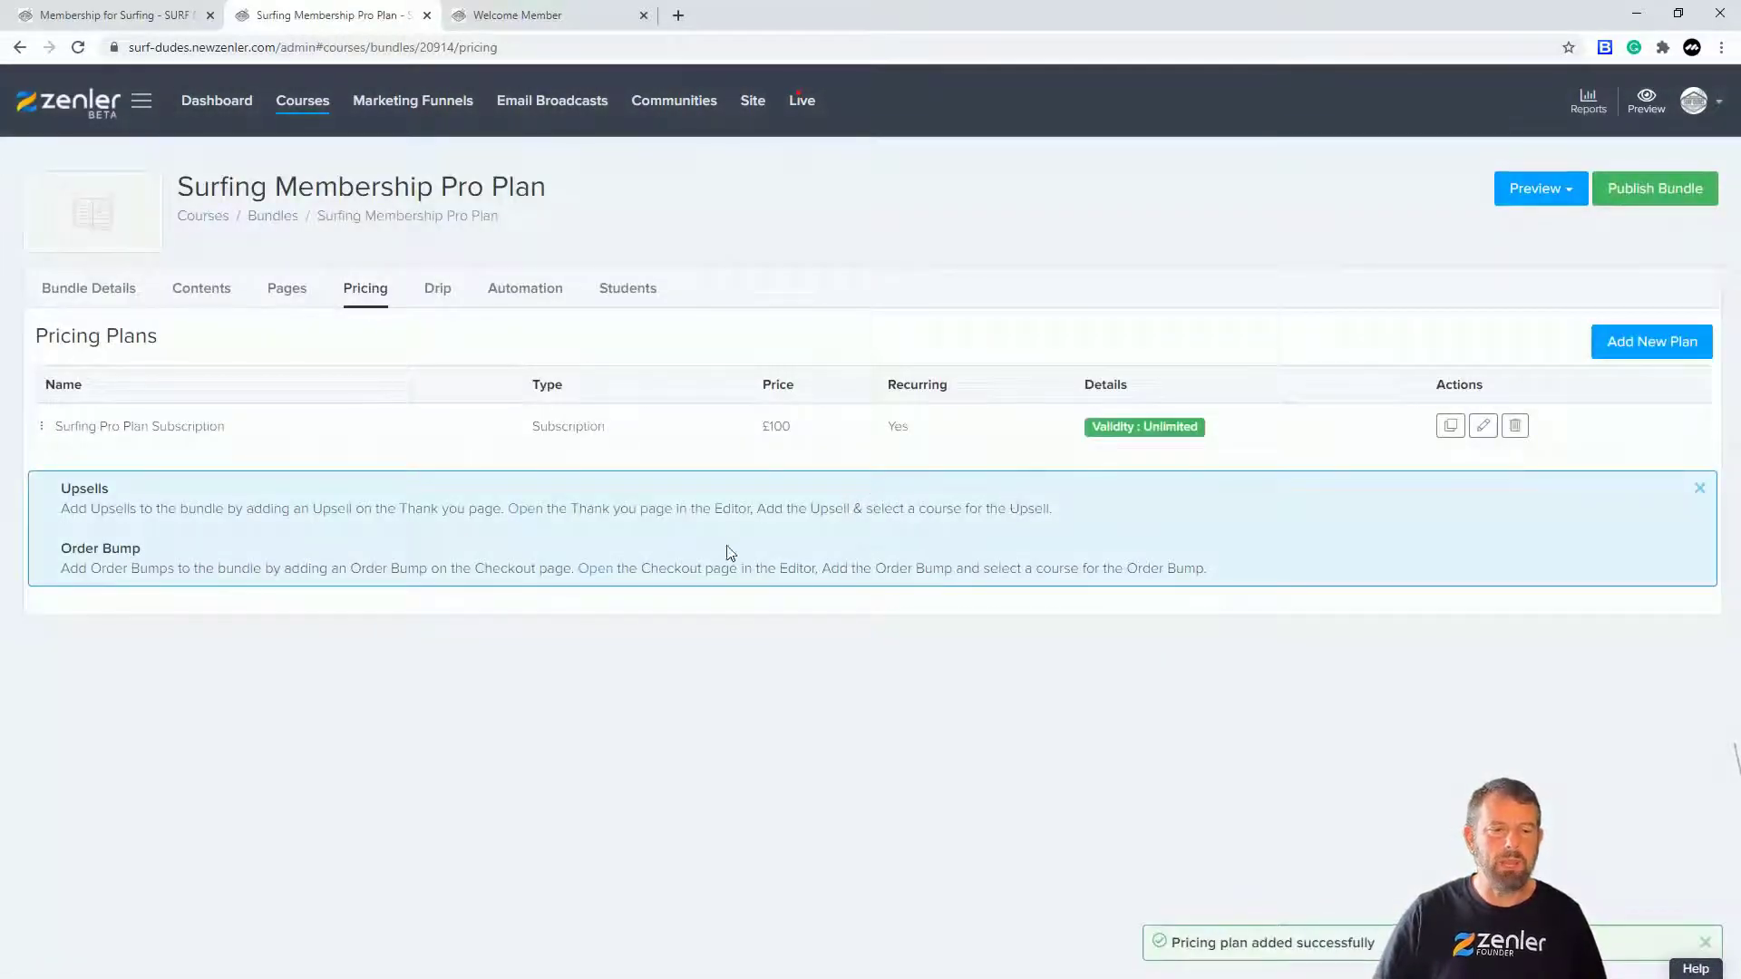
- Set the bundle's card image to beach-1838501_1920.jpg, cropped as offered, and update the bundle details
left_click(198, 290)
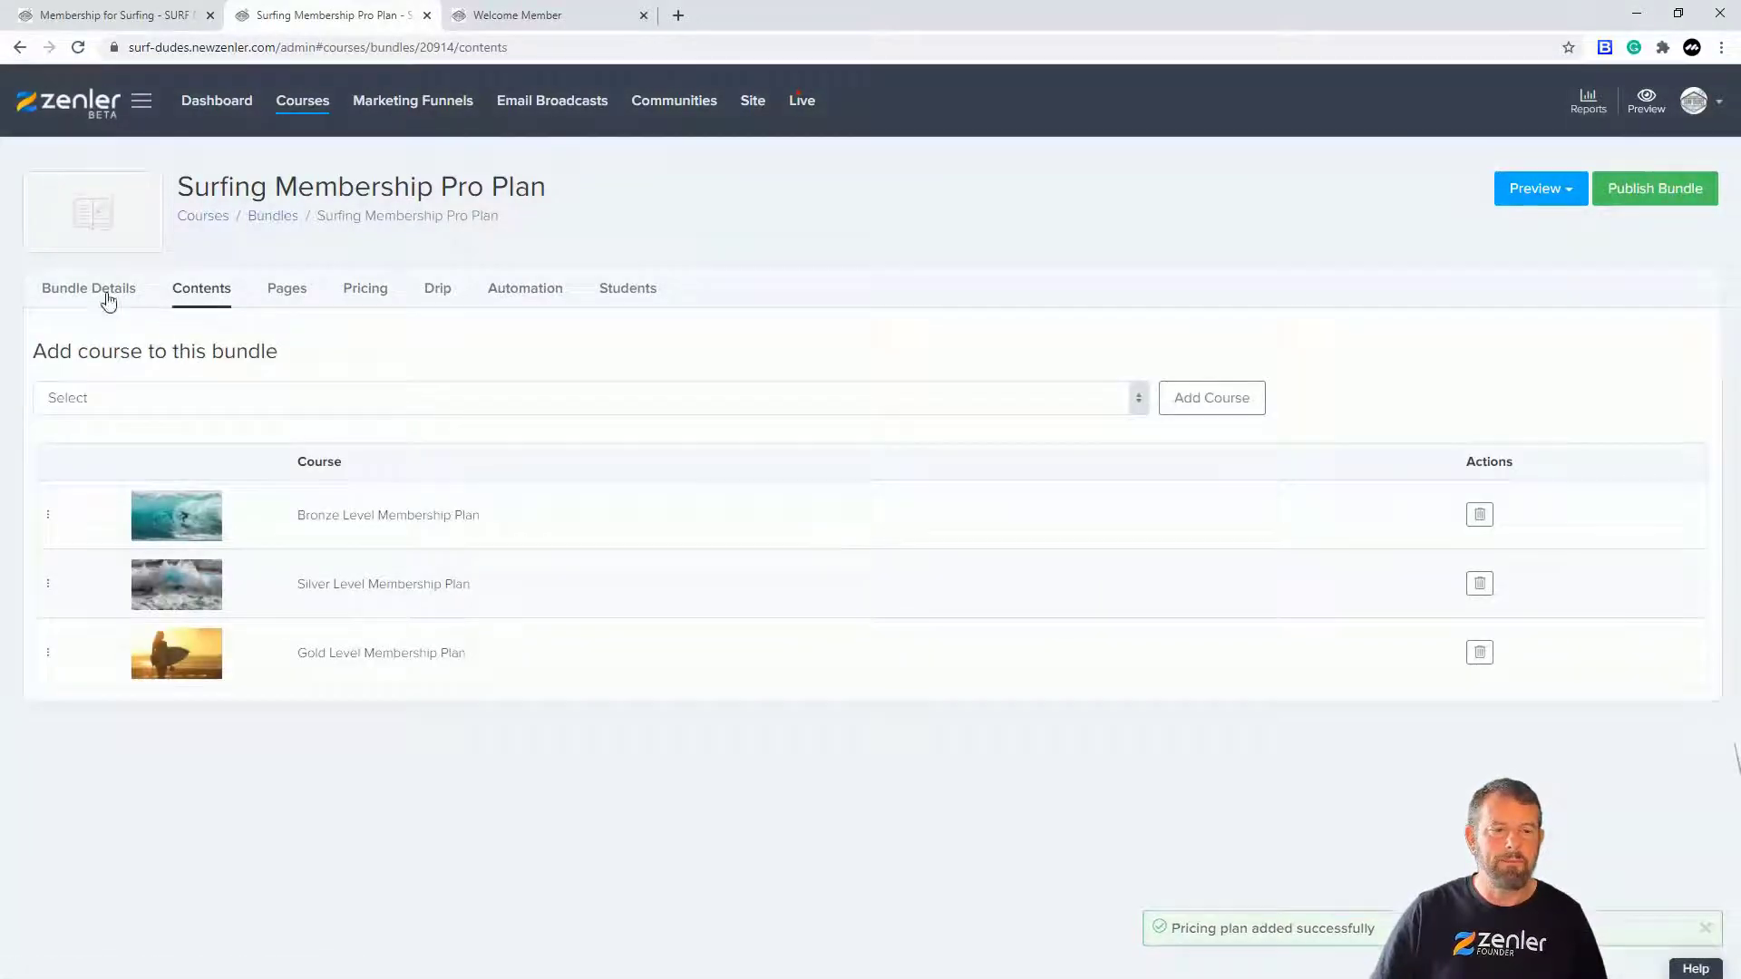
left_click(93, 297)
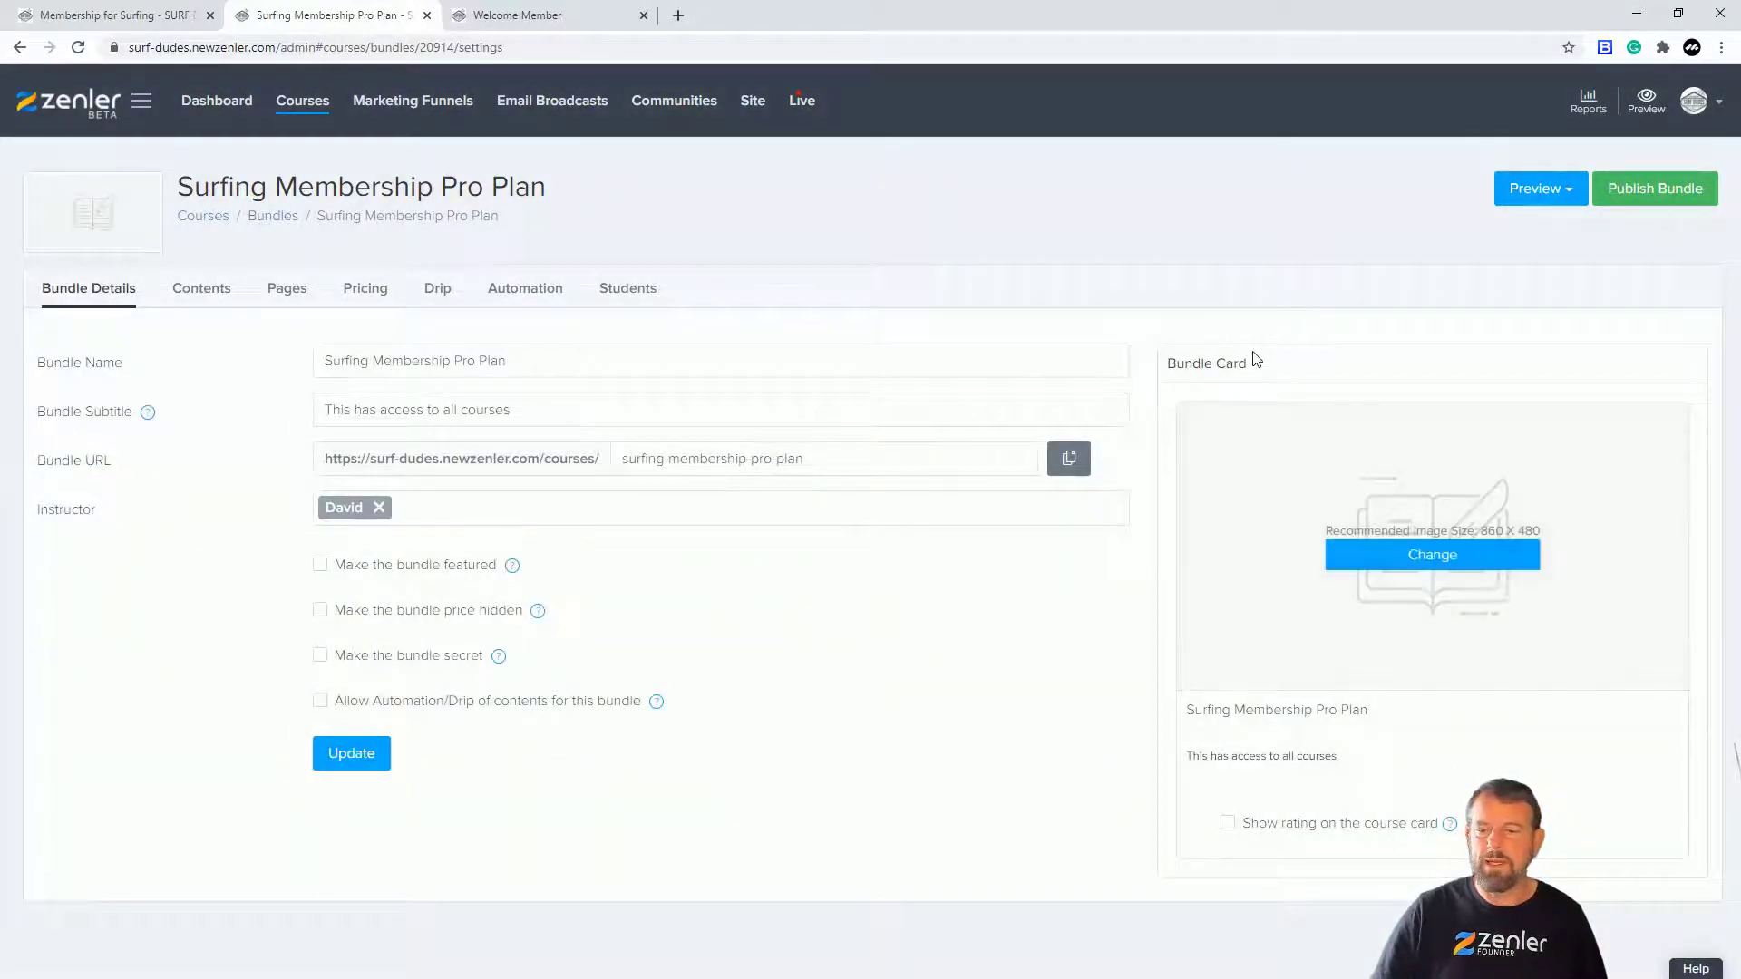
left_click(1389, 554)
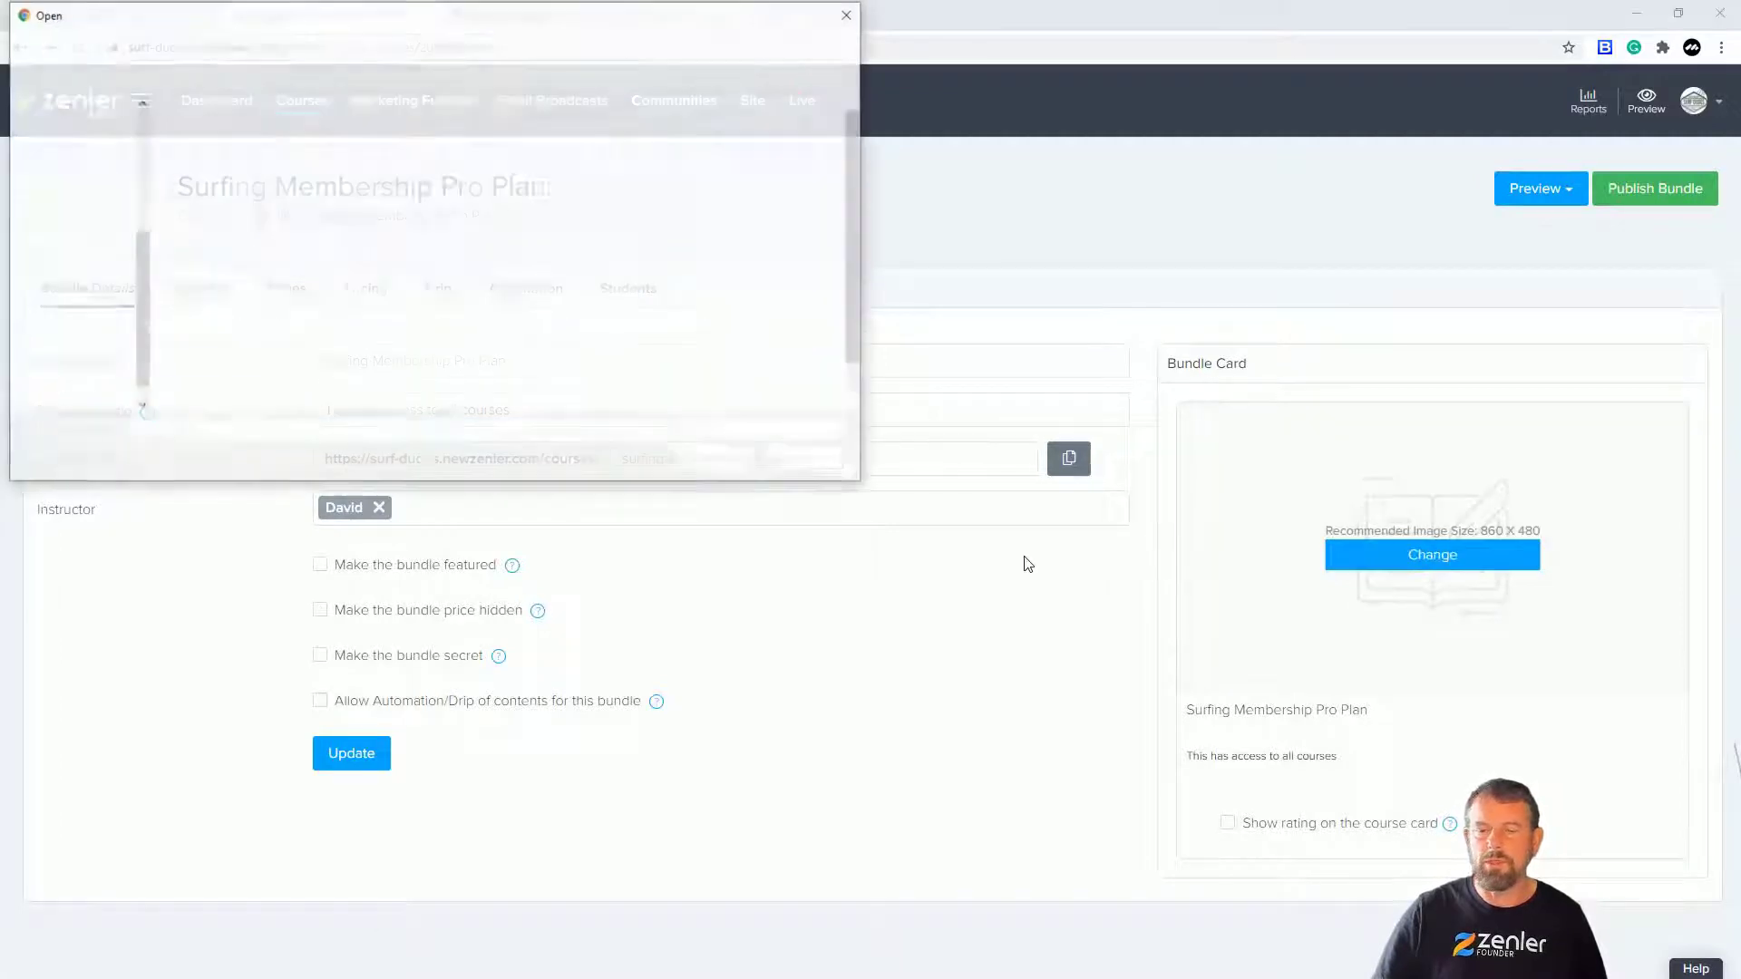
left_click(313, 164)
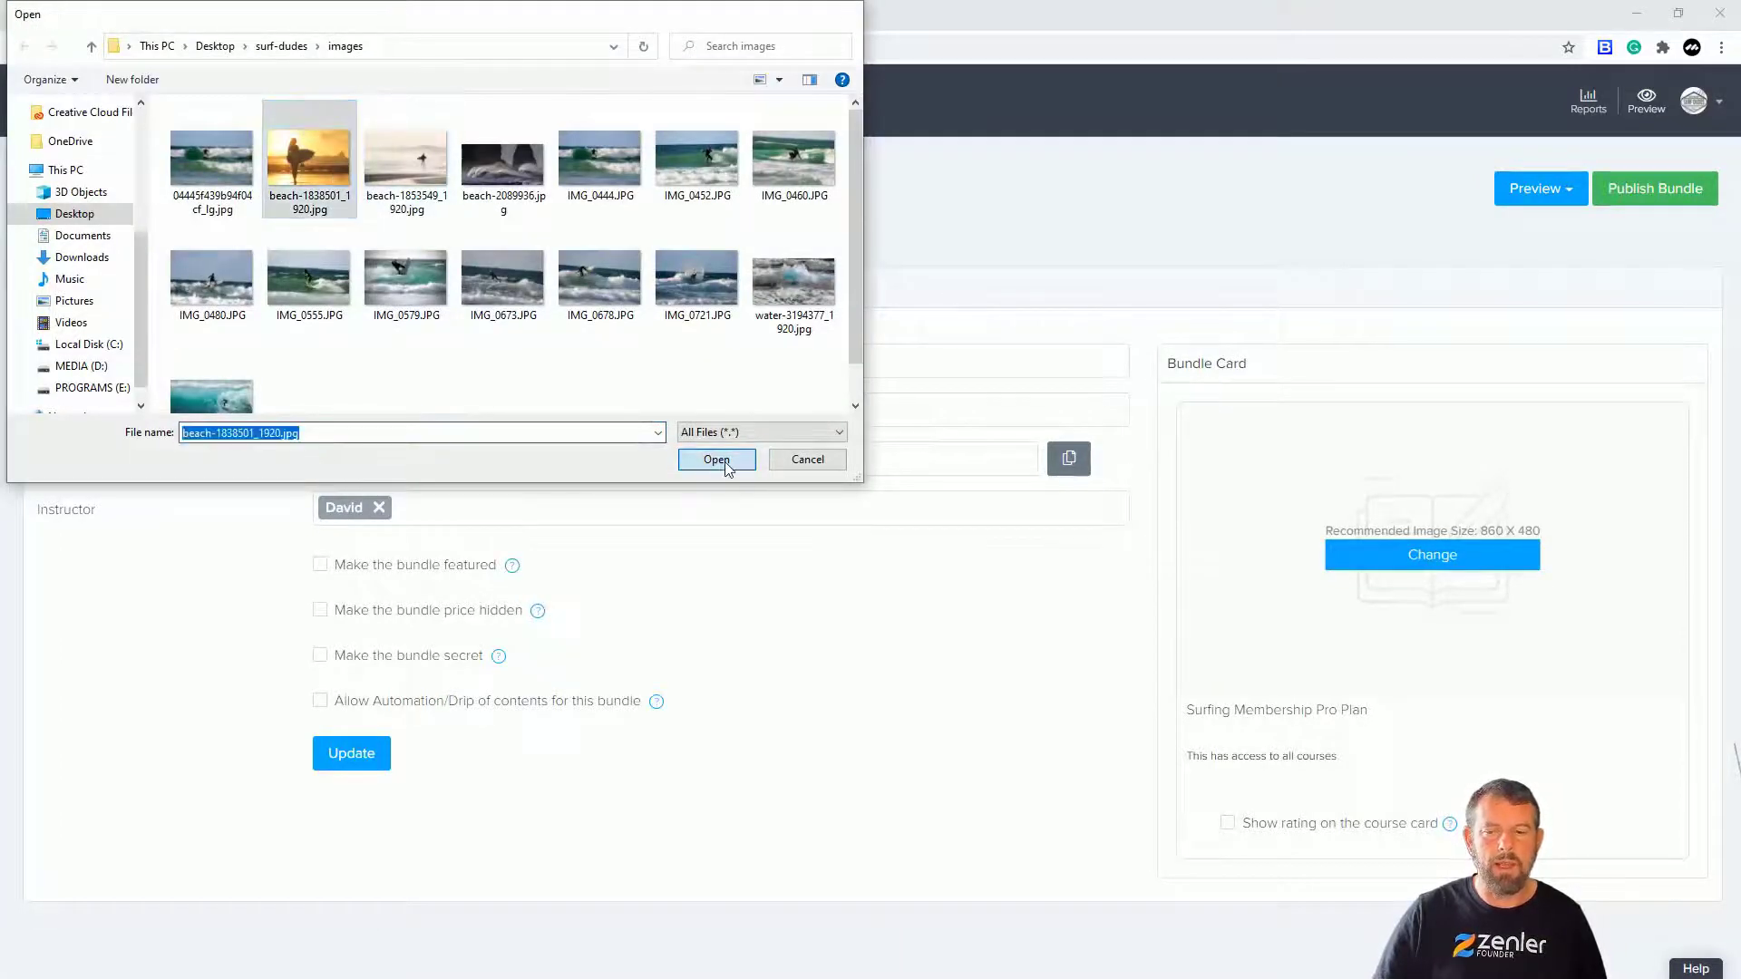
left_click(717, 459)
left_click(1071, 475)
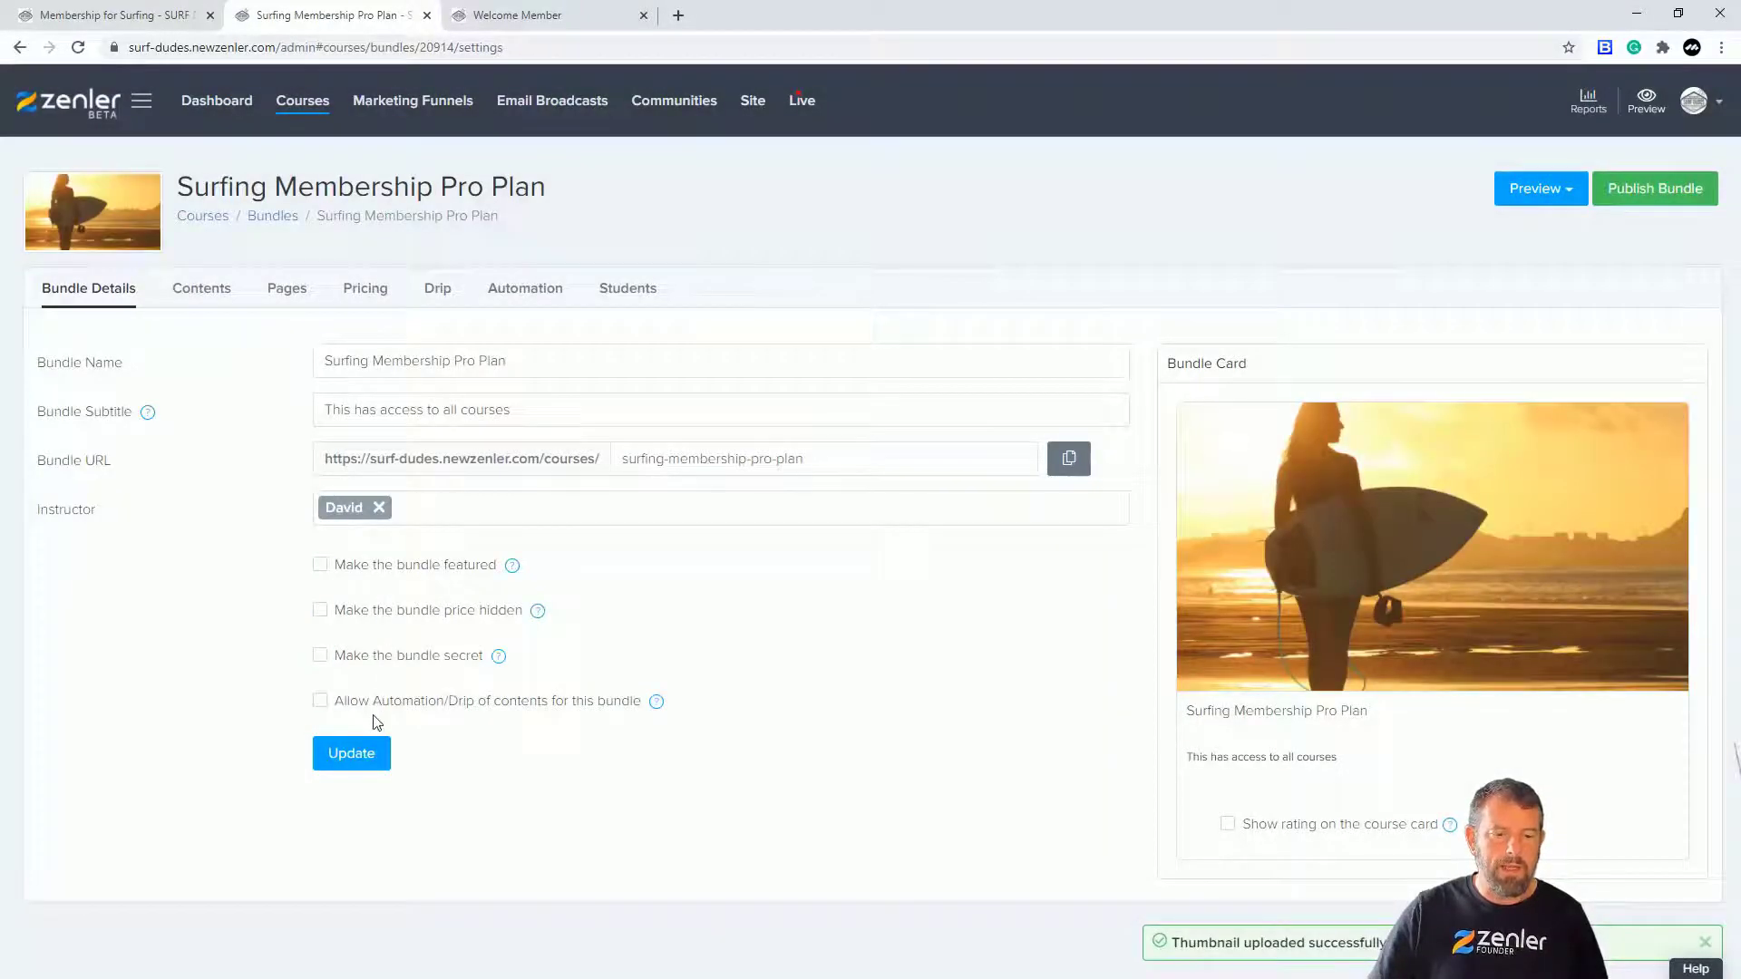
left_click(377, 769)
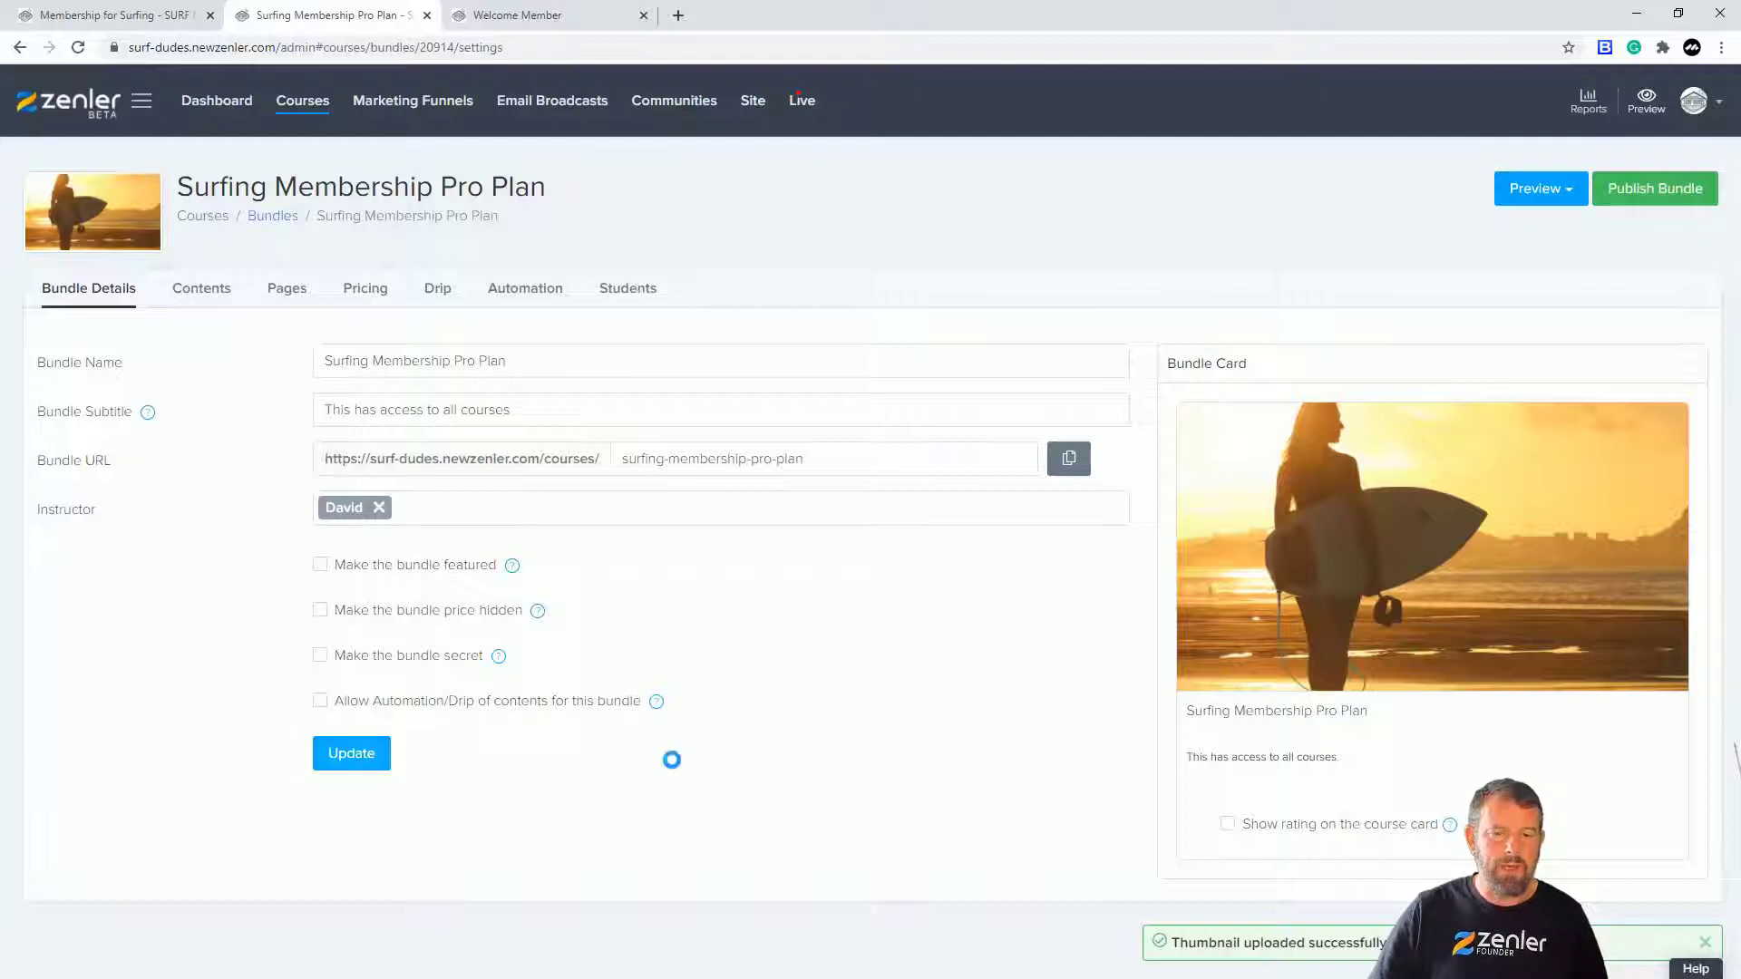
- Check the reloaded public home page for the bundle, and publish the Surfing Membership Pro Plan bundle
left_click(517, 16)
left_click(78, 47)
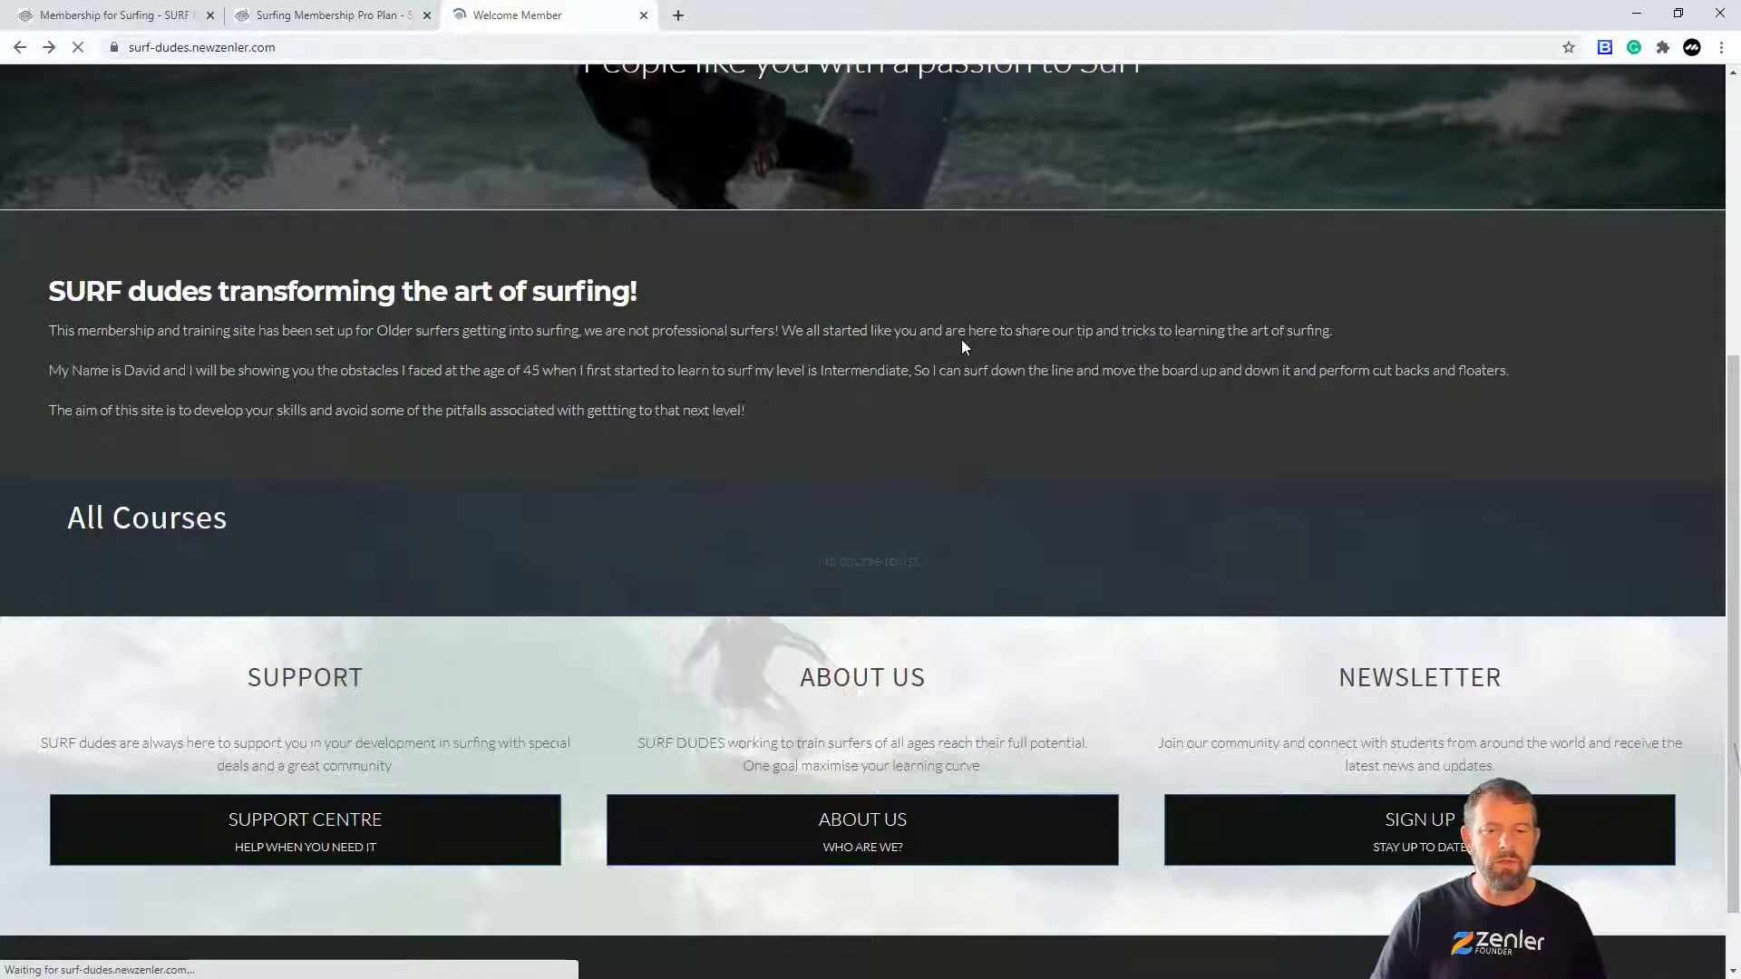
left_click(316, 23)
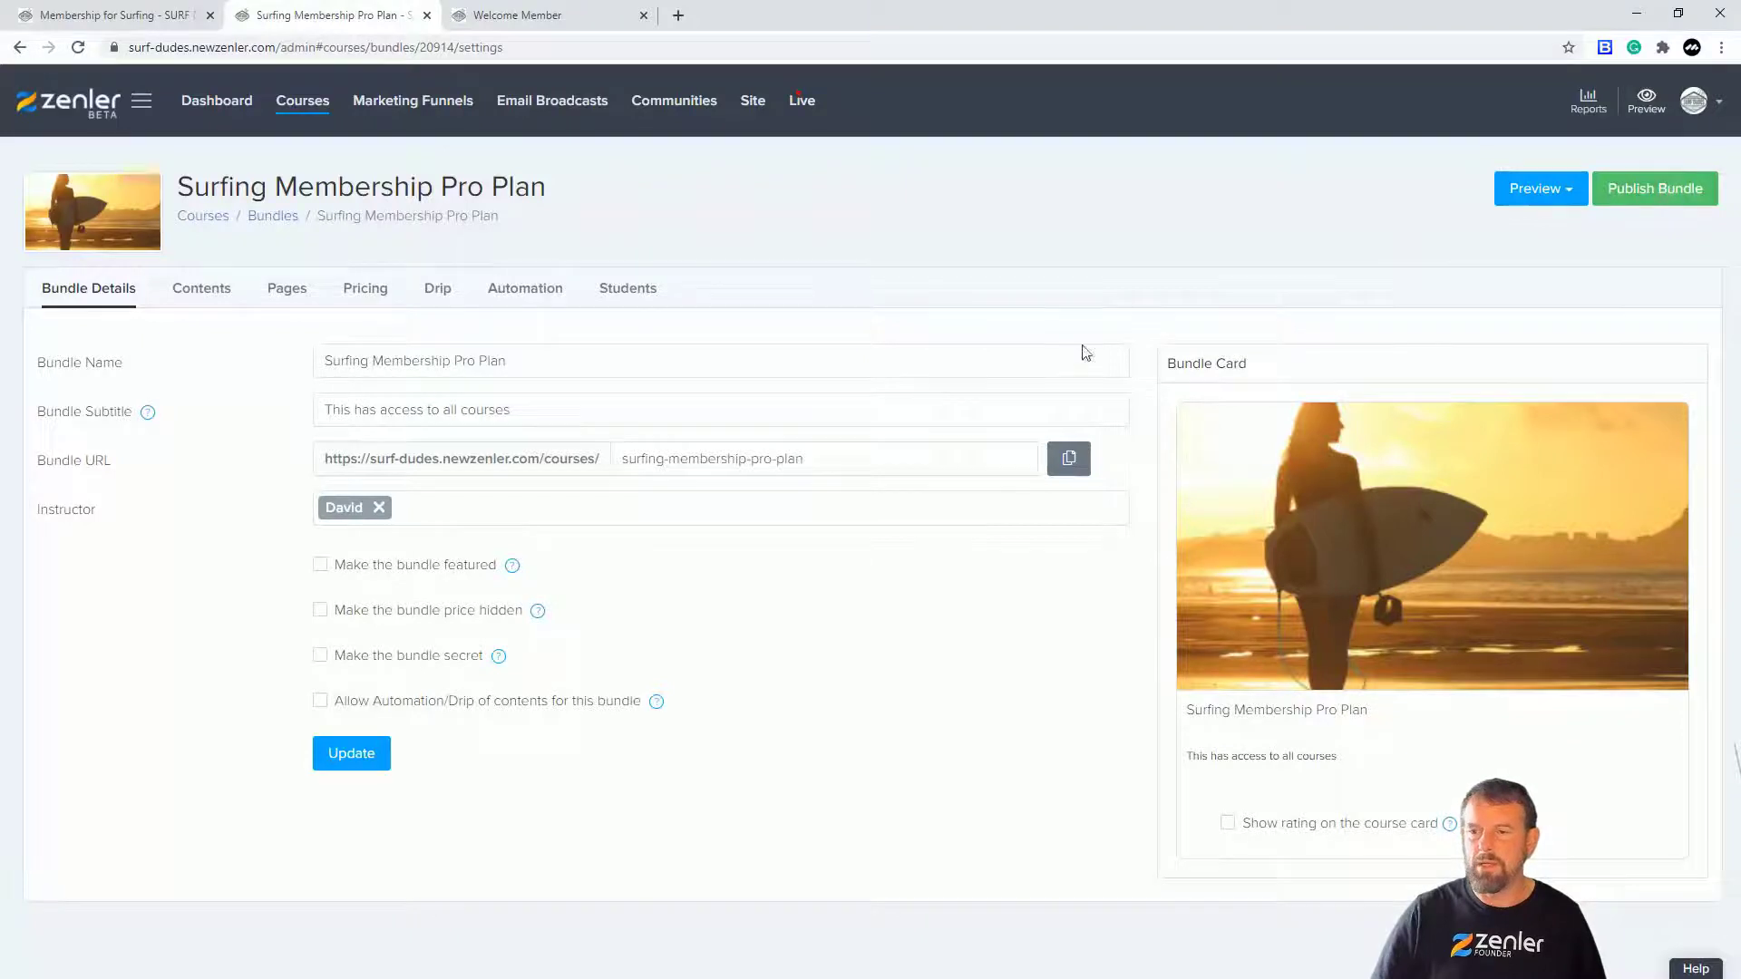
left_click(1666, 186)
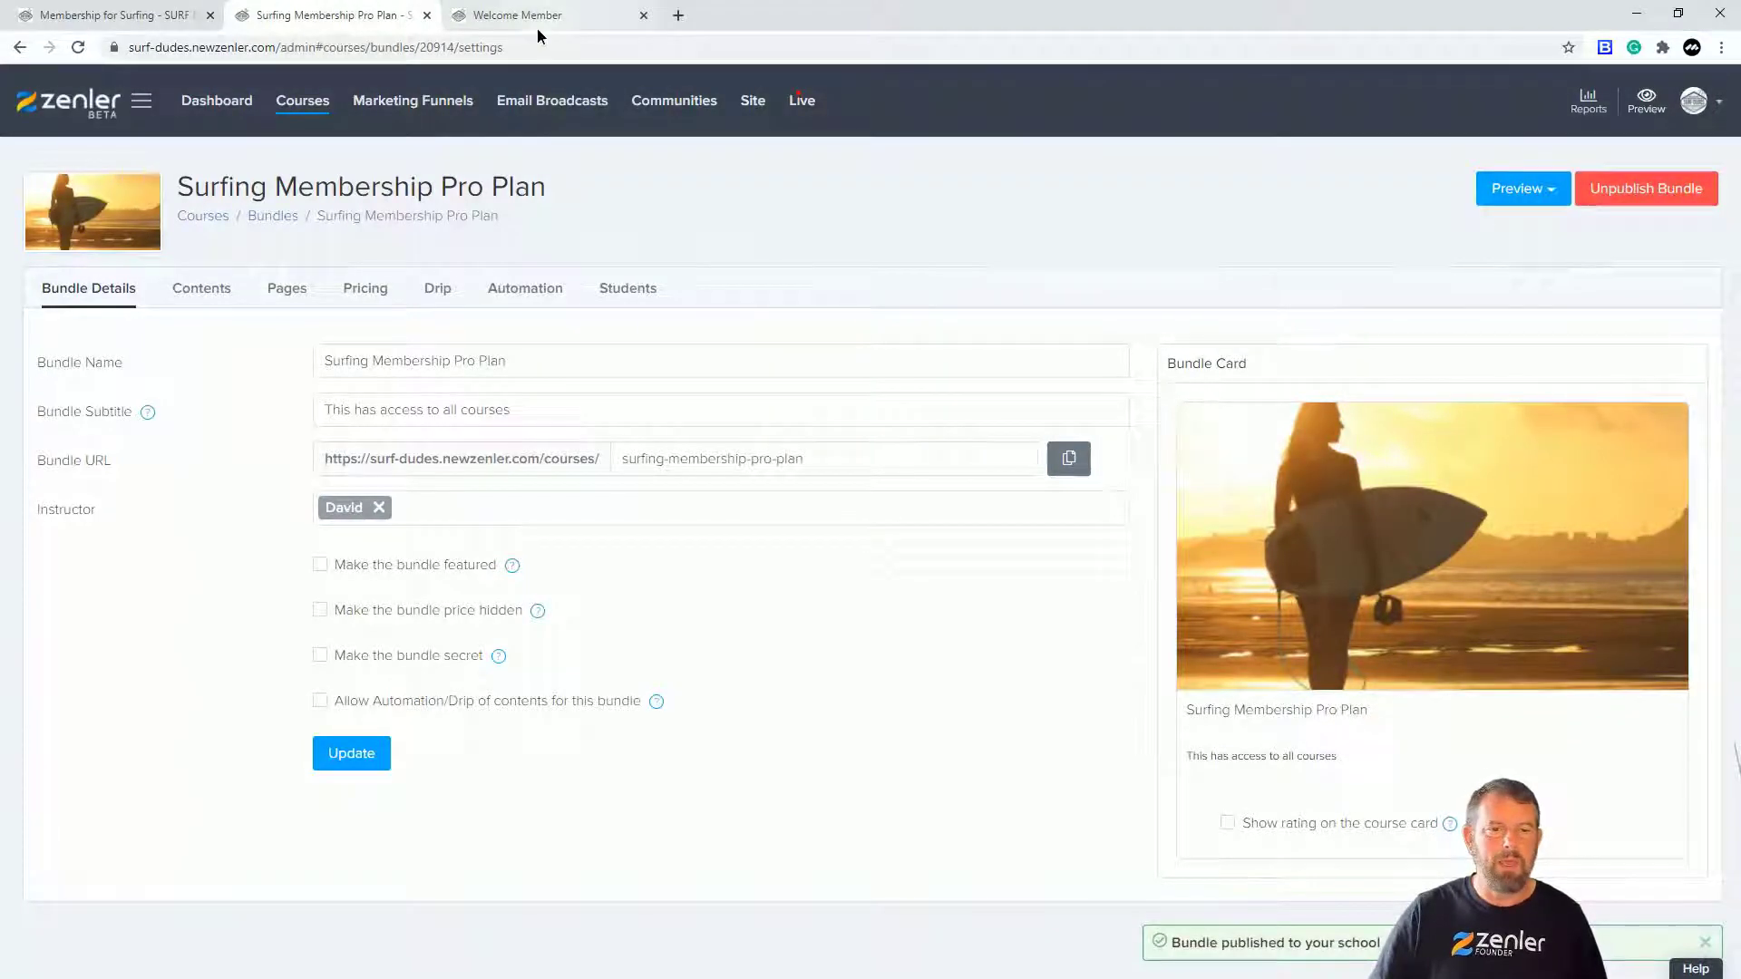
- Reload the public home page and examine the Surfing Membership Pro Plan's sales page, including its included courses and pricing
left_click(536, 18)
key("F5")
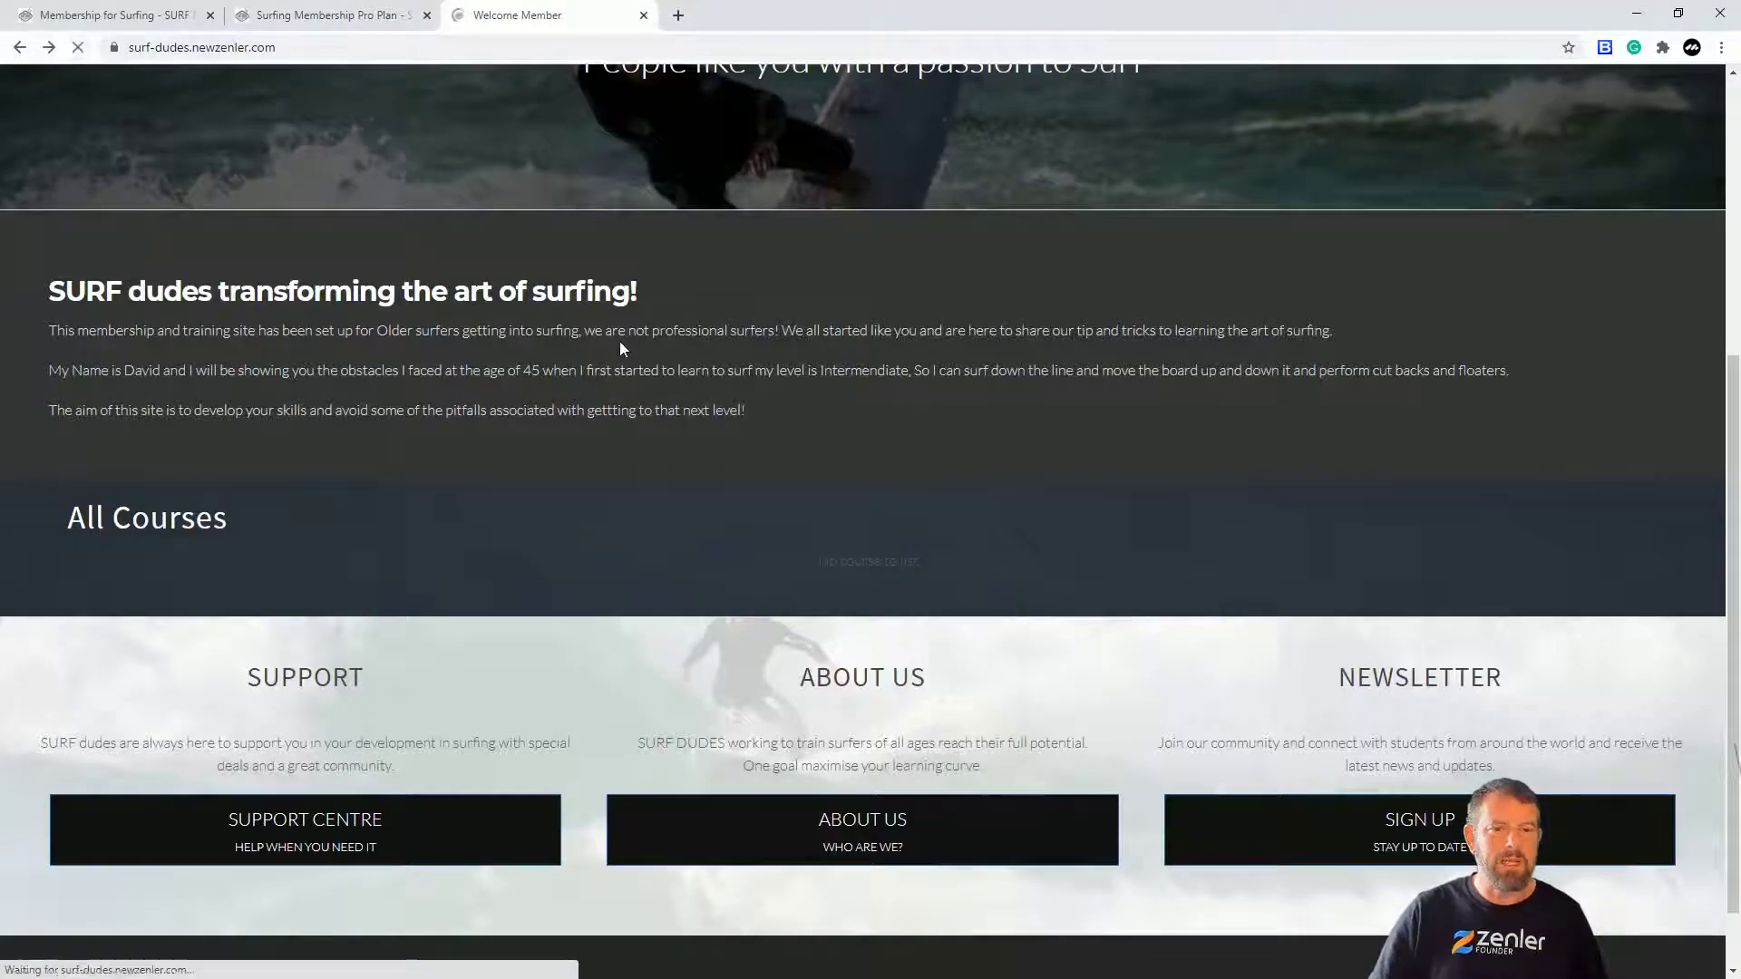
scroll(997, 572, "down", 4)
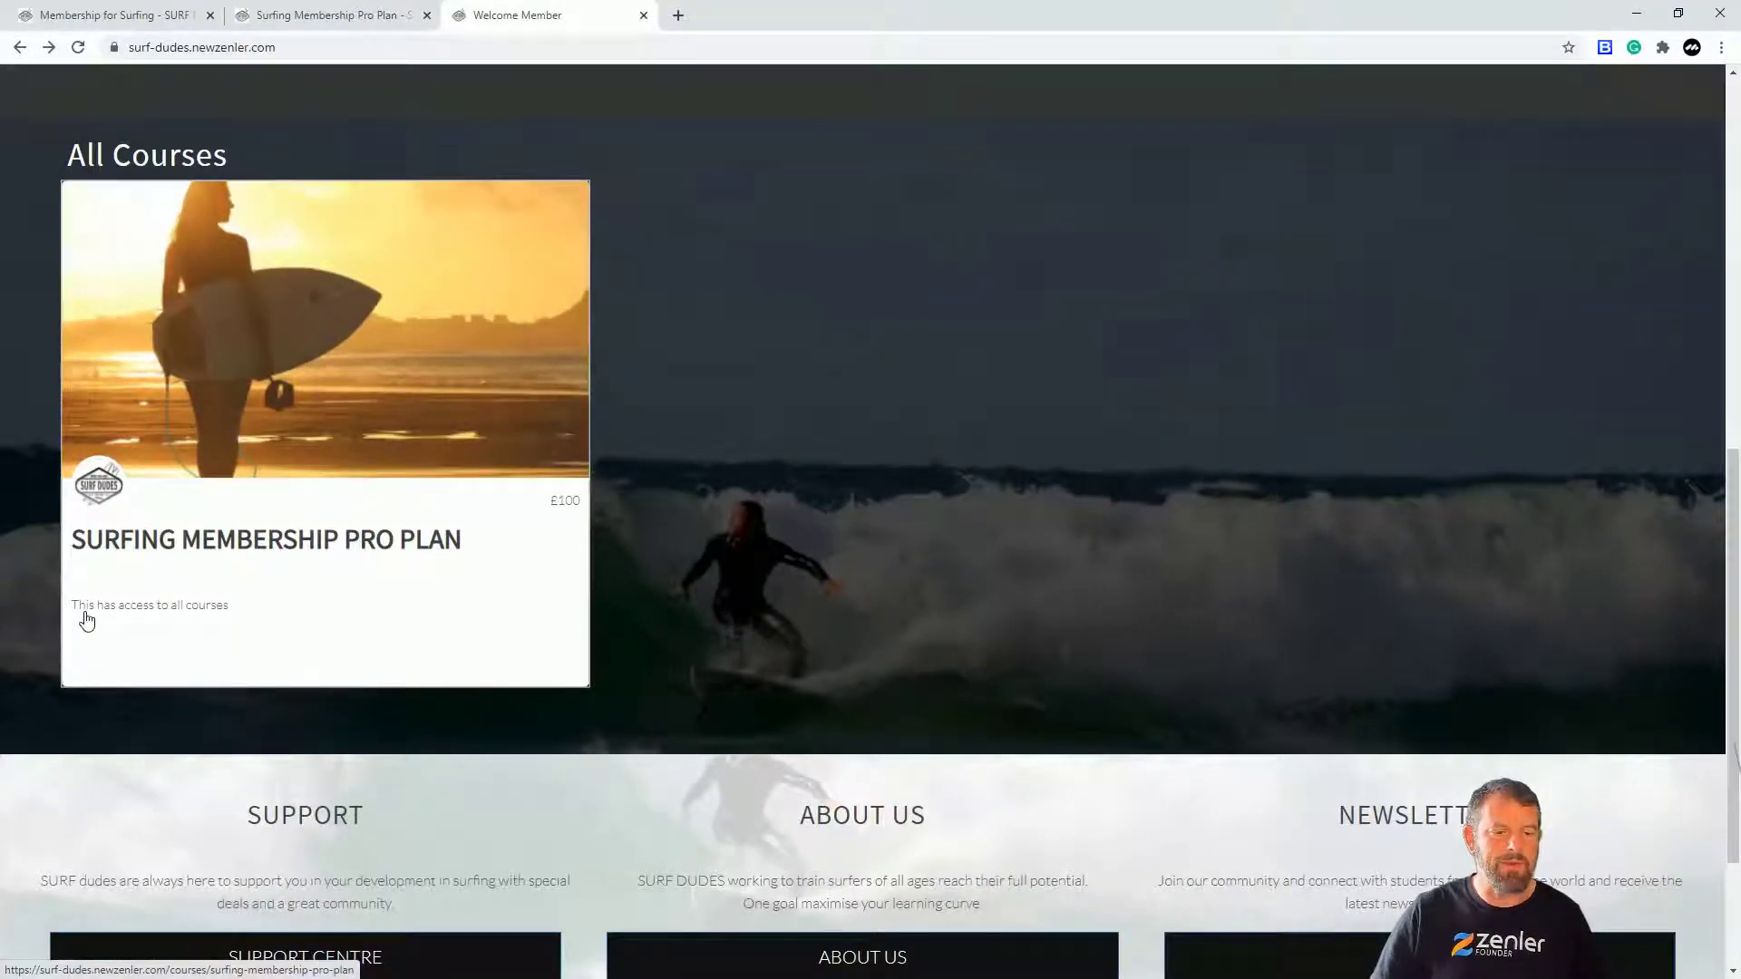
left_click(167, 614)
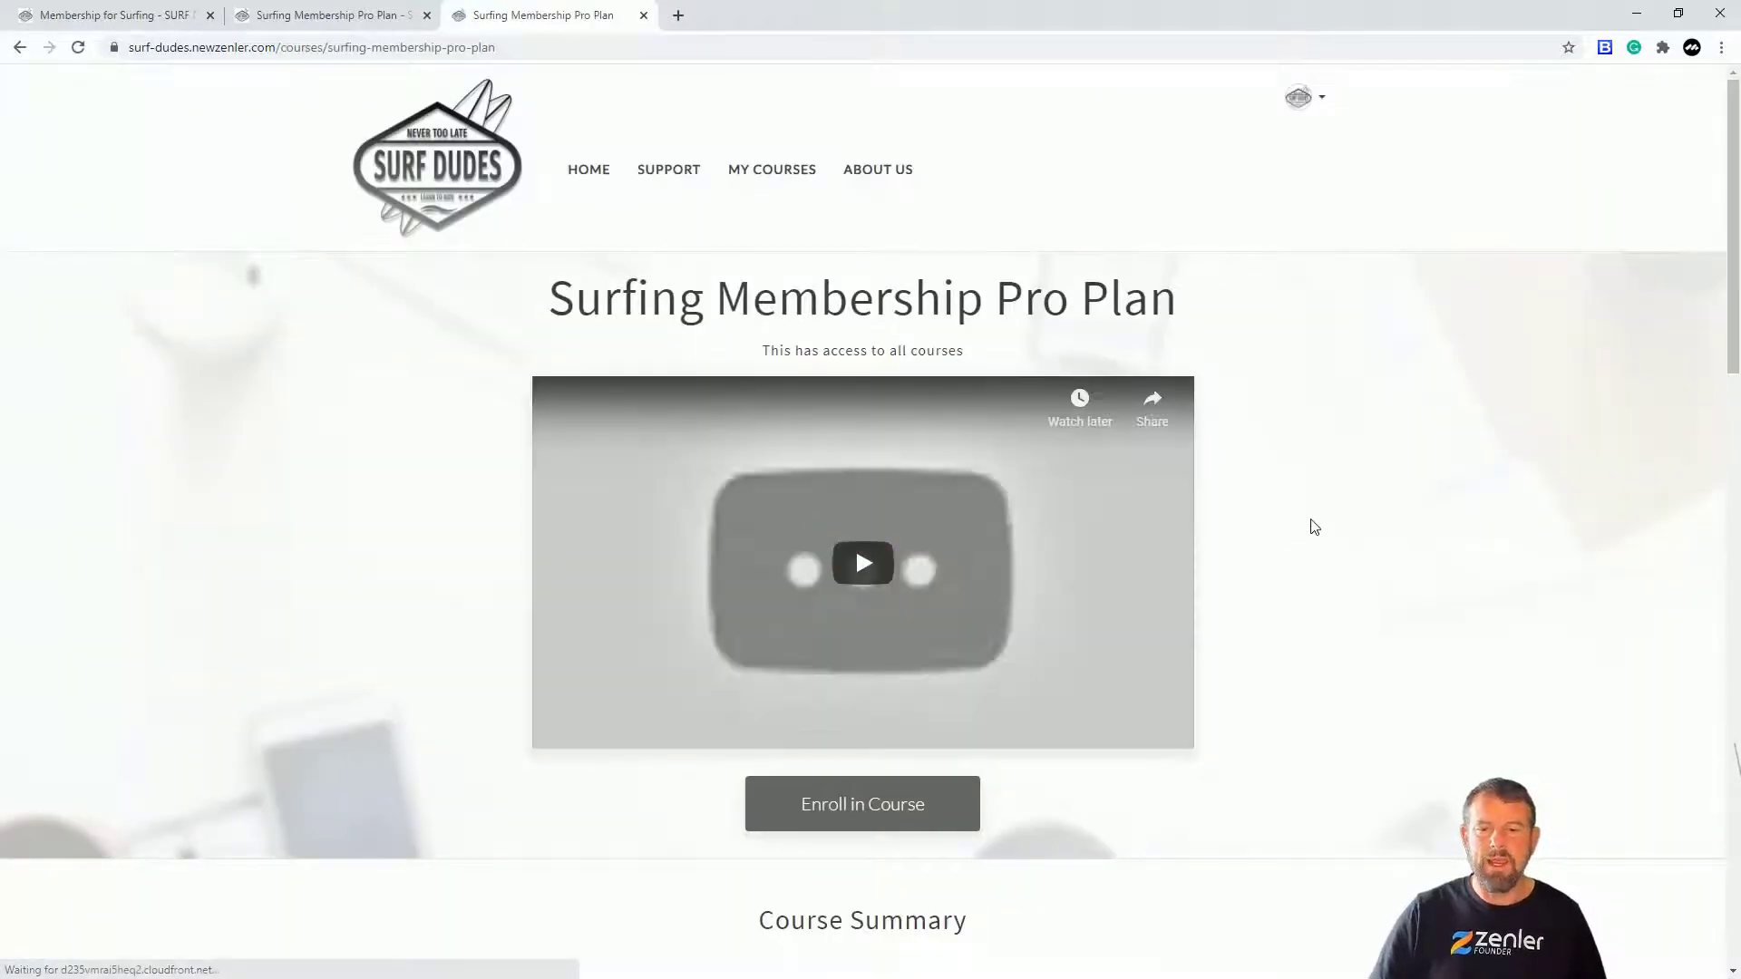
scroll(1256, 580, "down", 12)
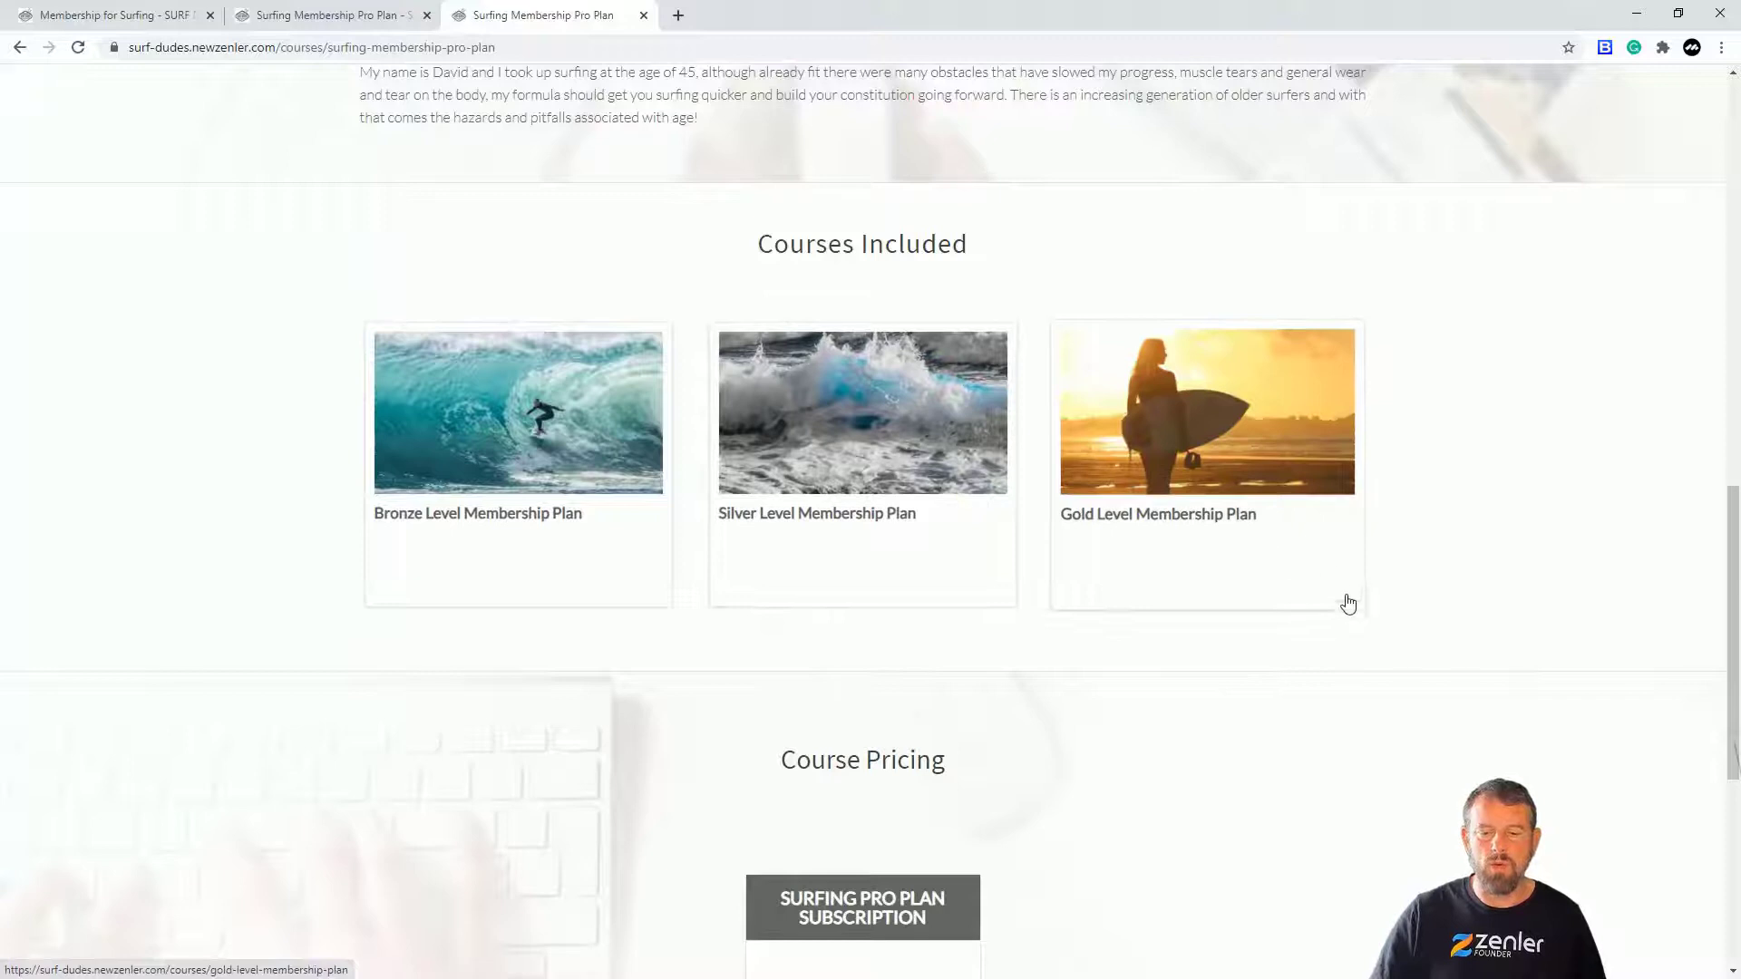
scroll(1360, 620, "down", 2)
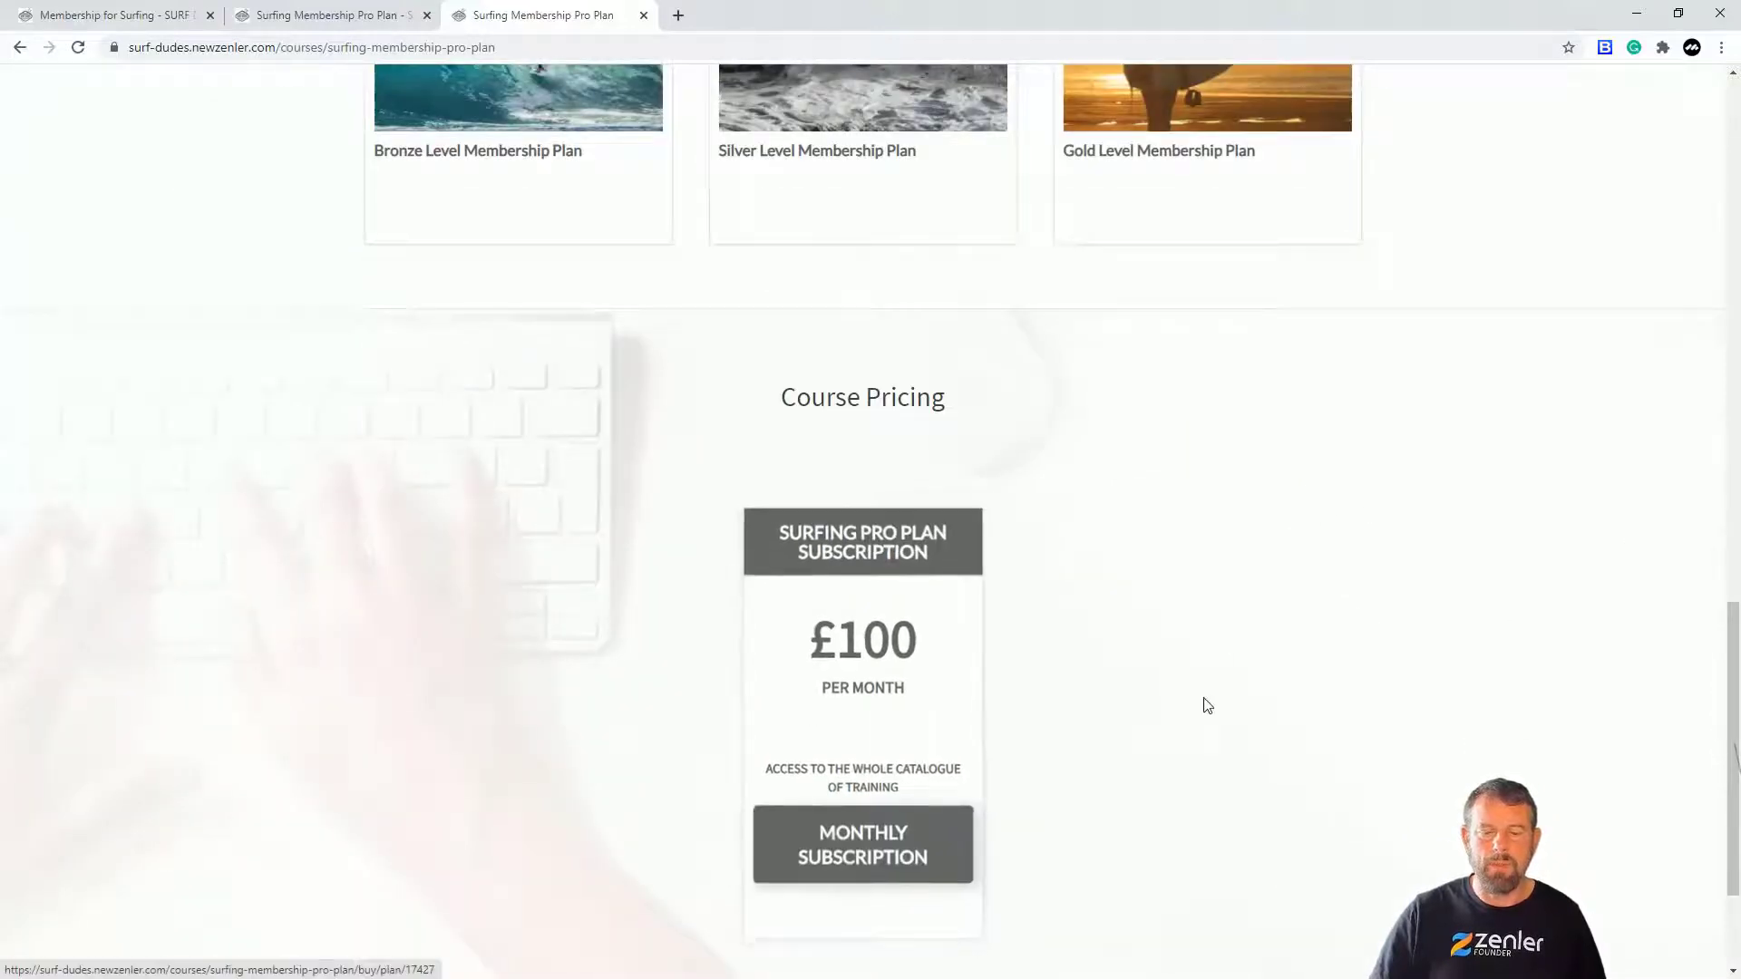
scroll(916, 505, "up", 5)
scroll(915, 505, "up", 4)
- Review the school's course and bundle overviews in the admin area, including the contents of the Surfing Membership Pro Plan
left_click(117, 15)
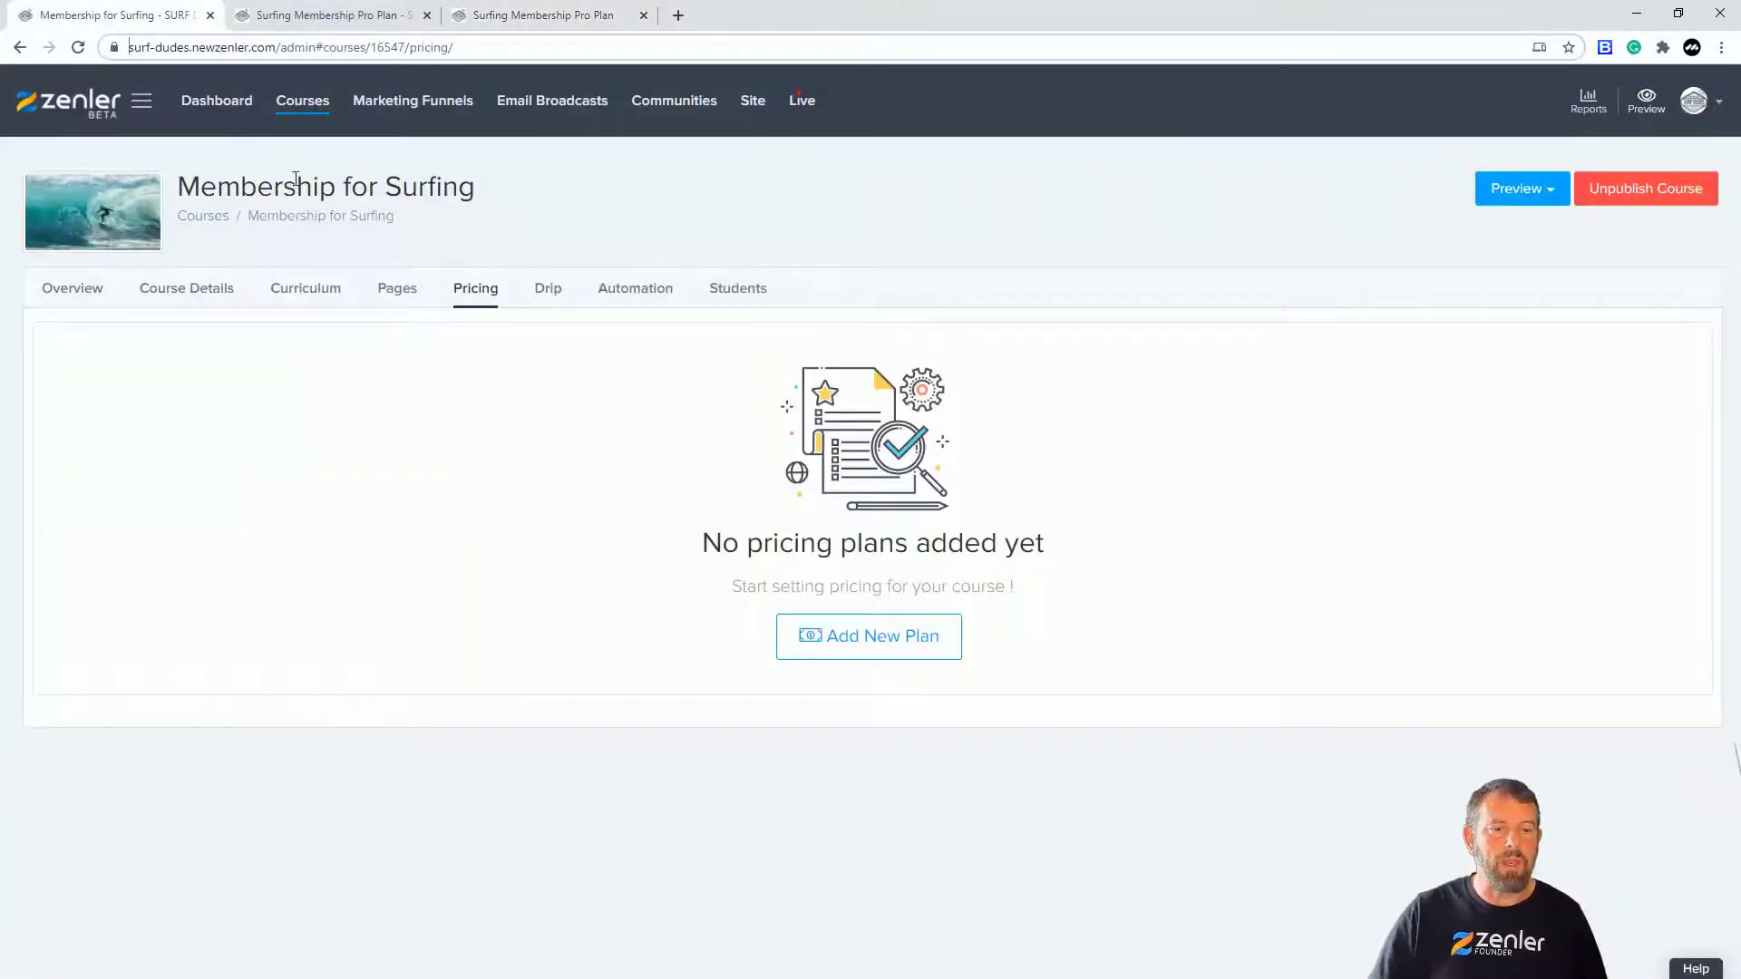
left_click(303, 103)
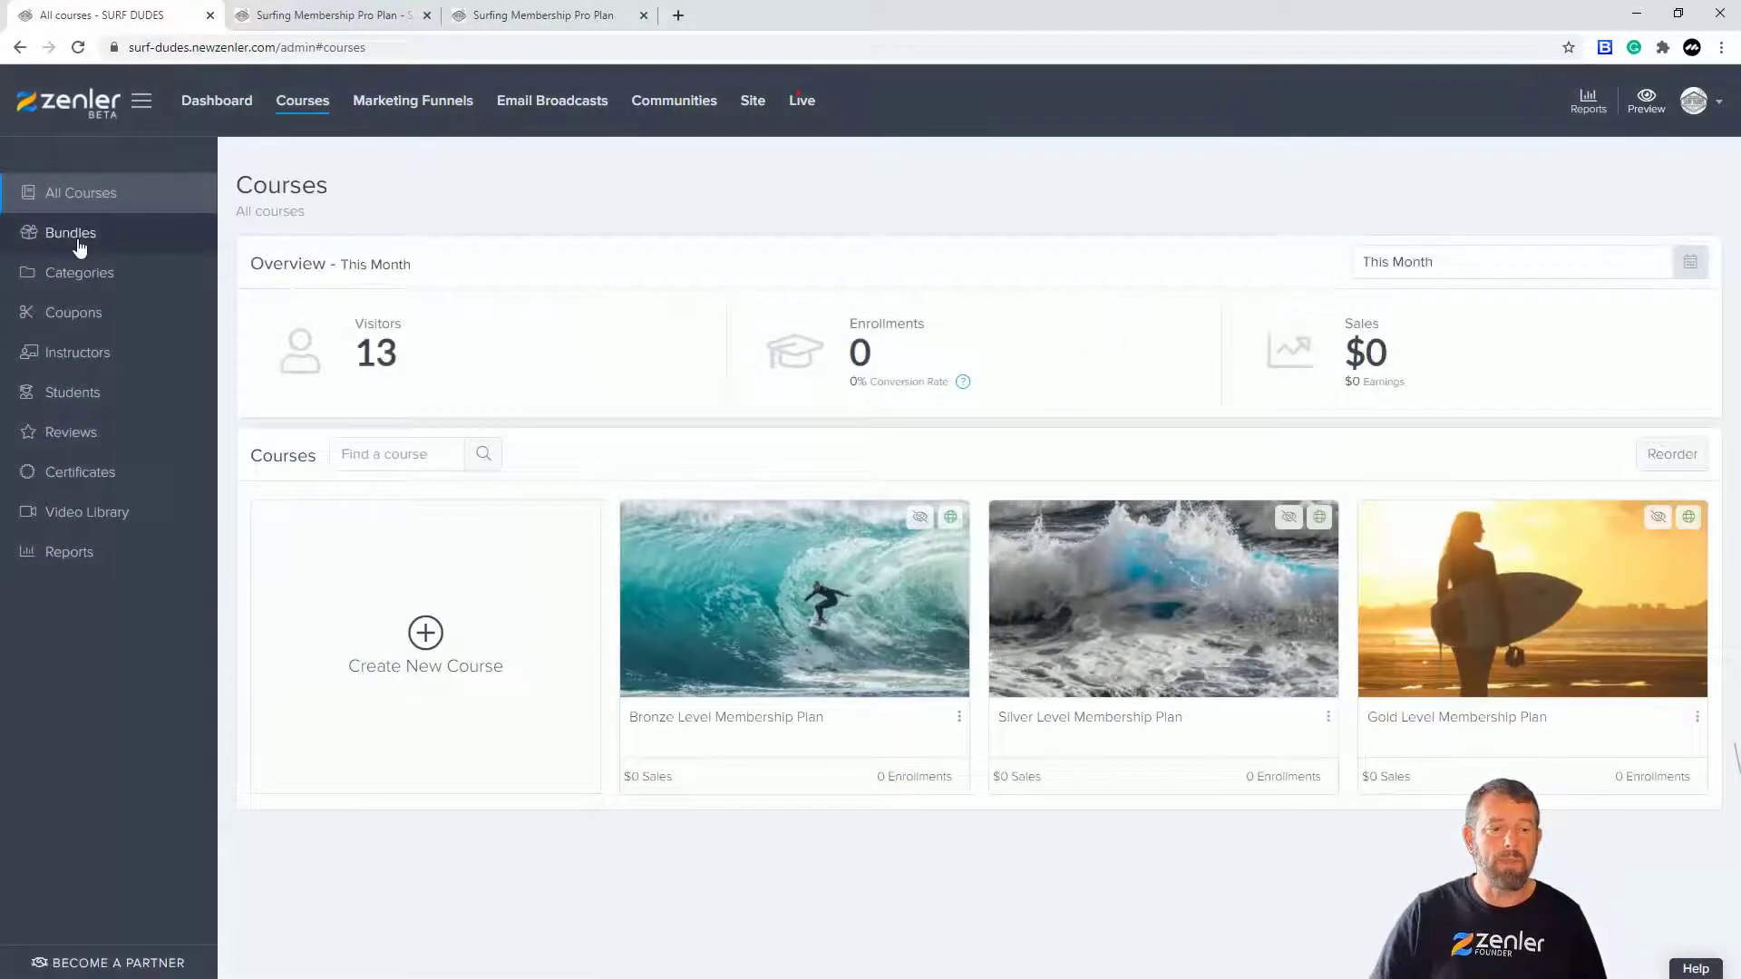
left_click(80, 237)
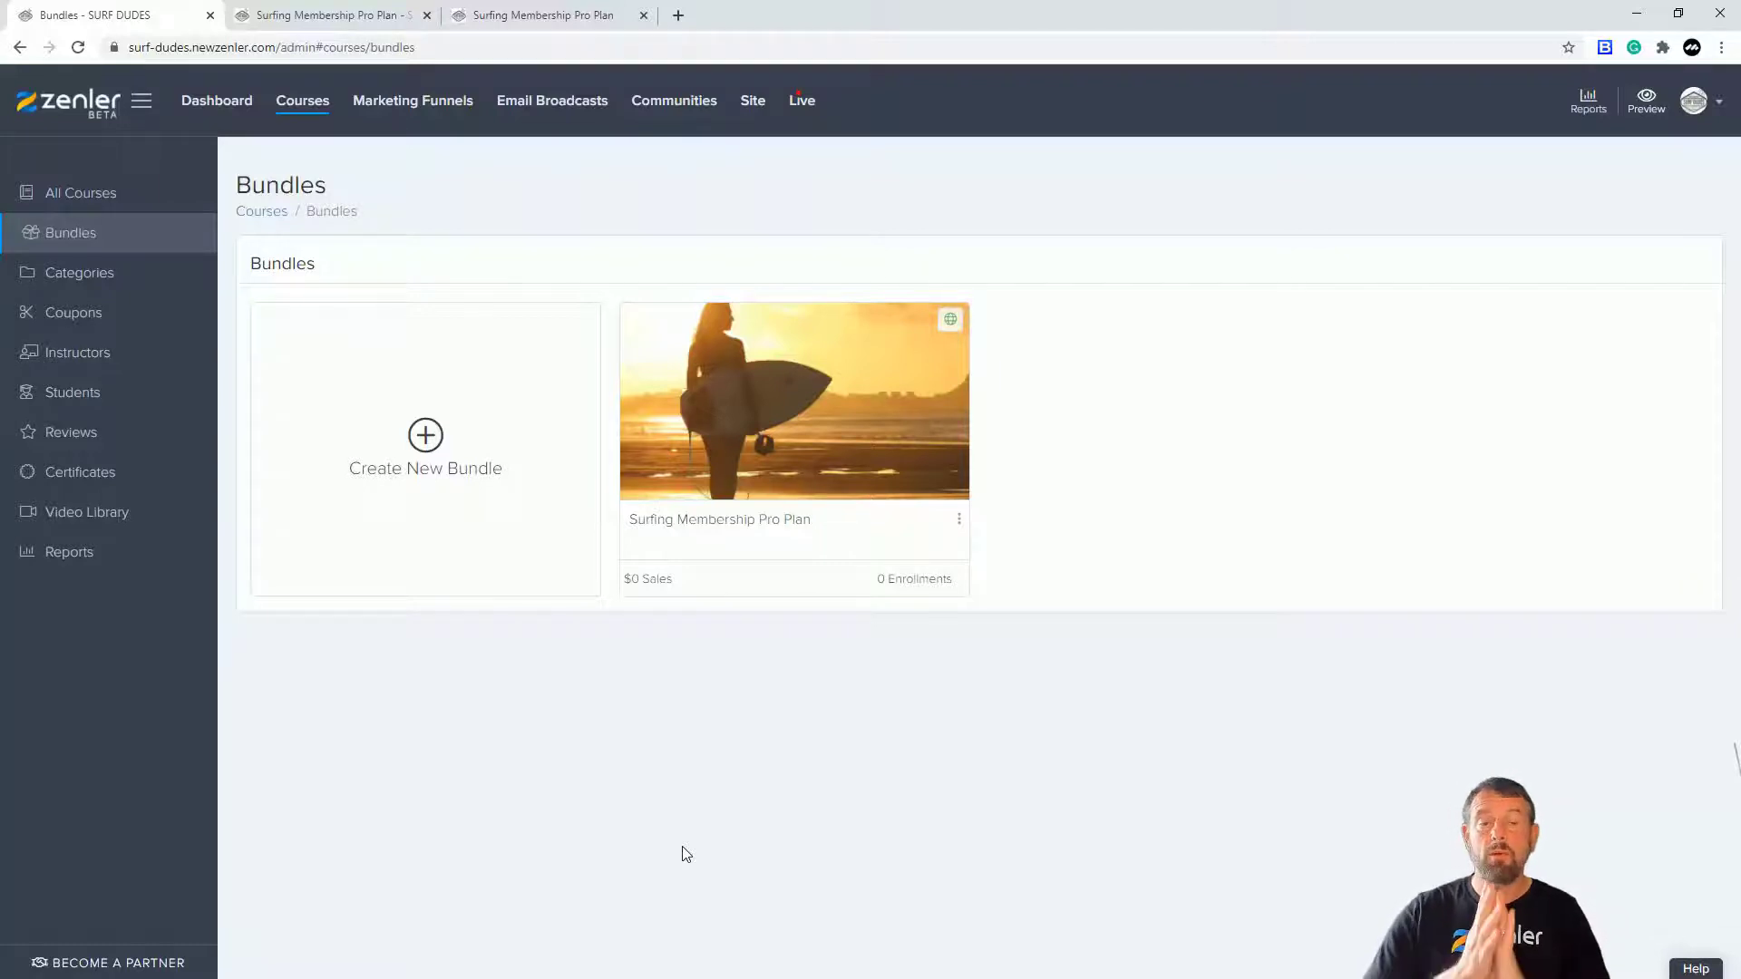
left_click(786, 446)
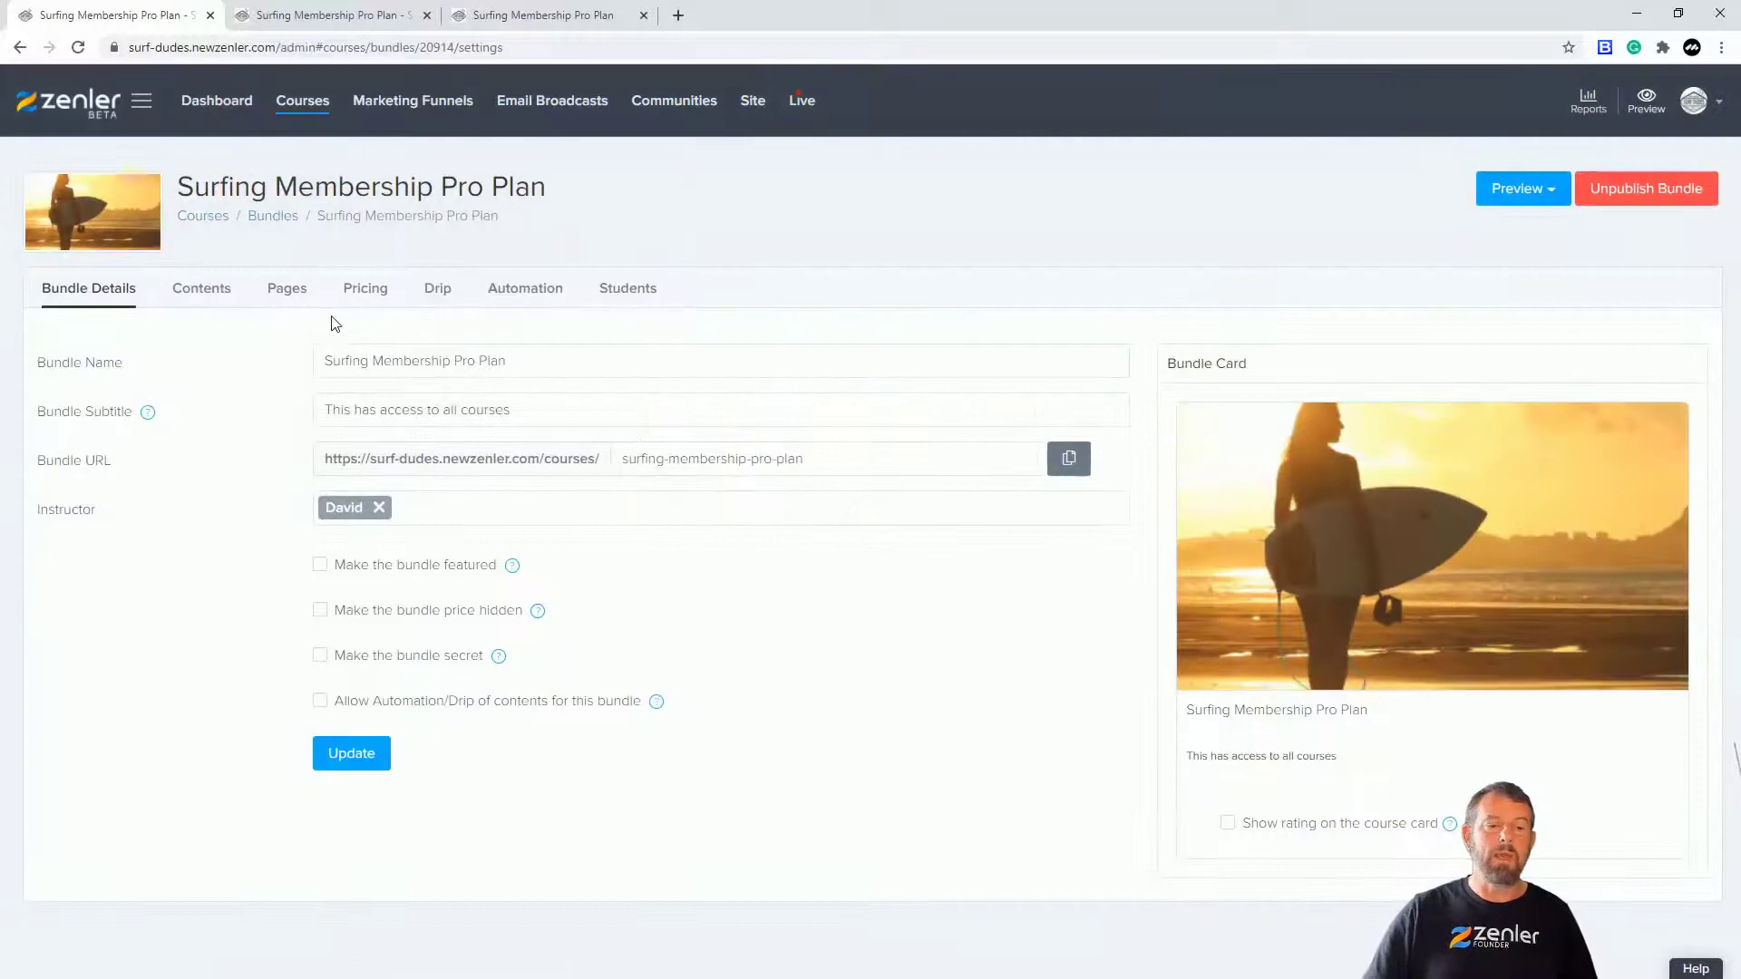
left_click(202, 295)
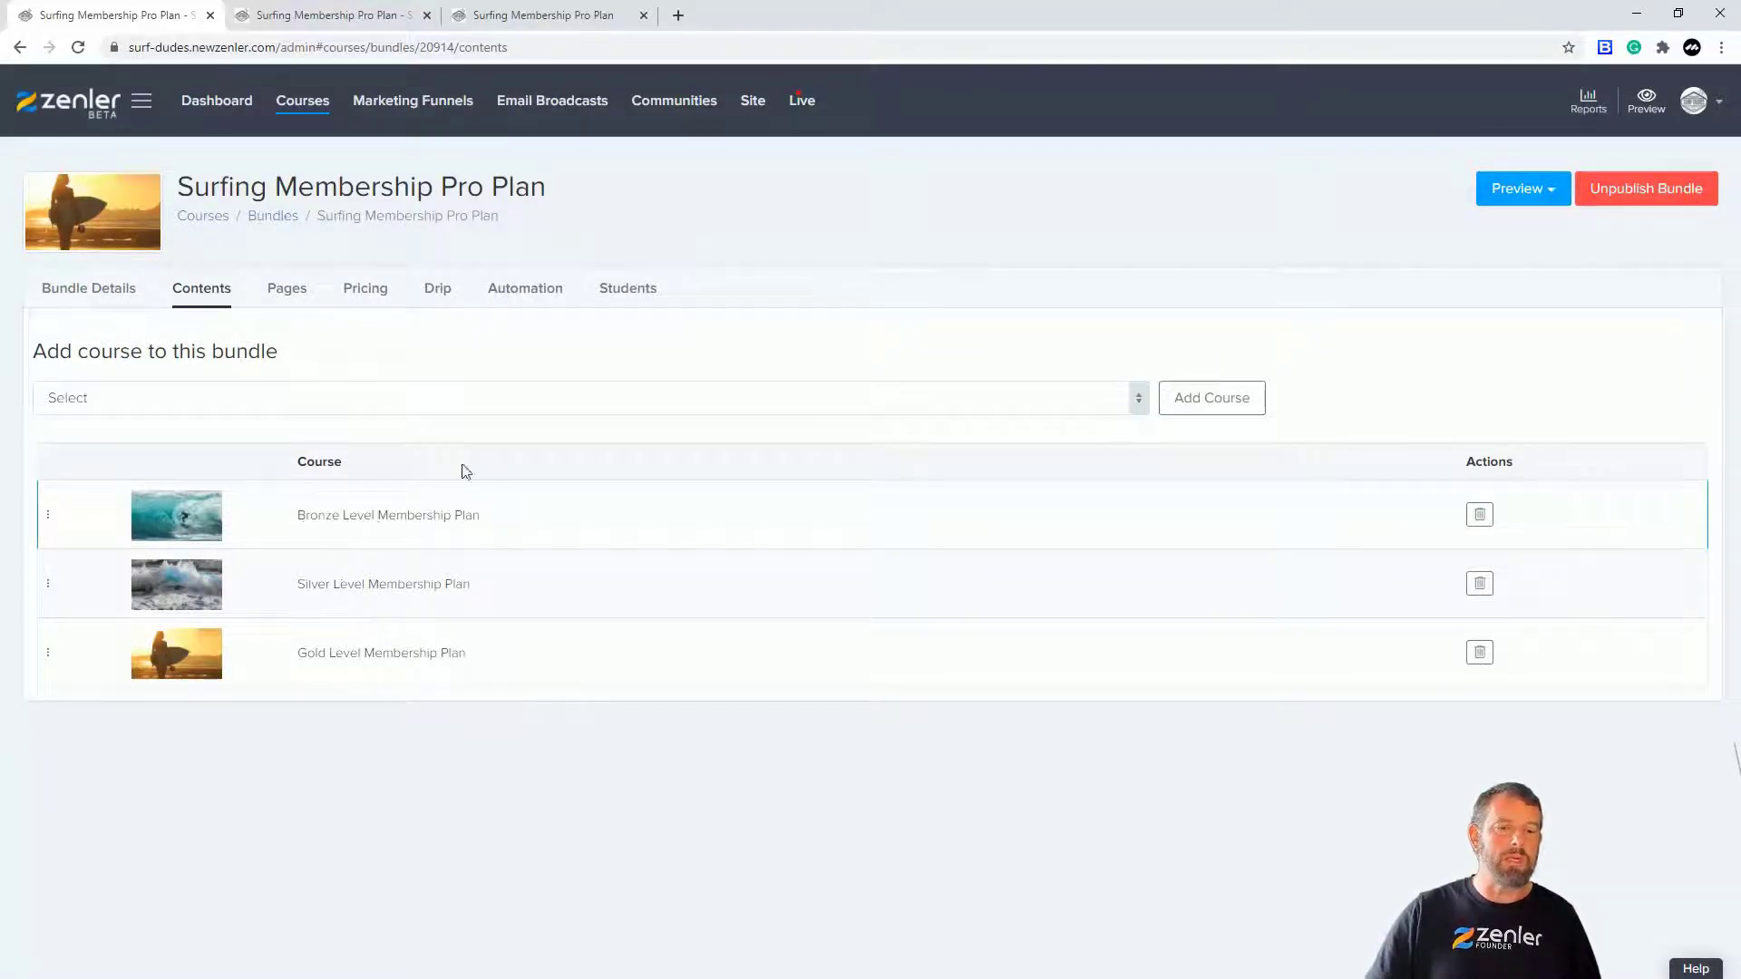
left_click(308, 104)
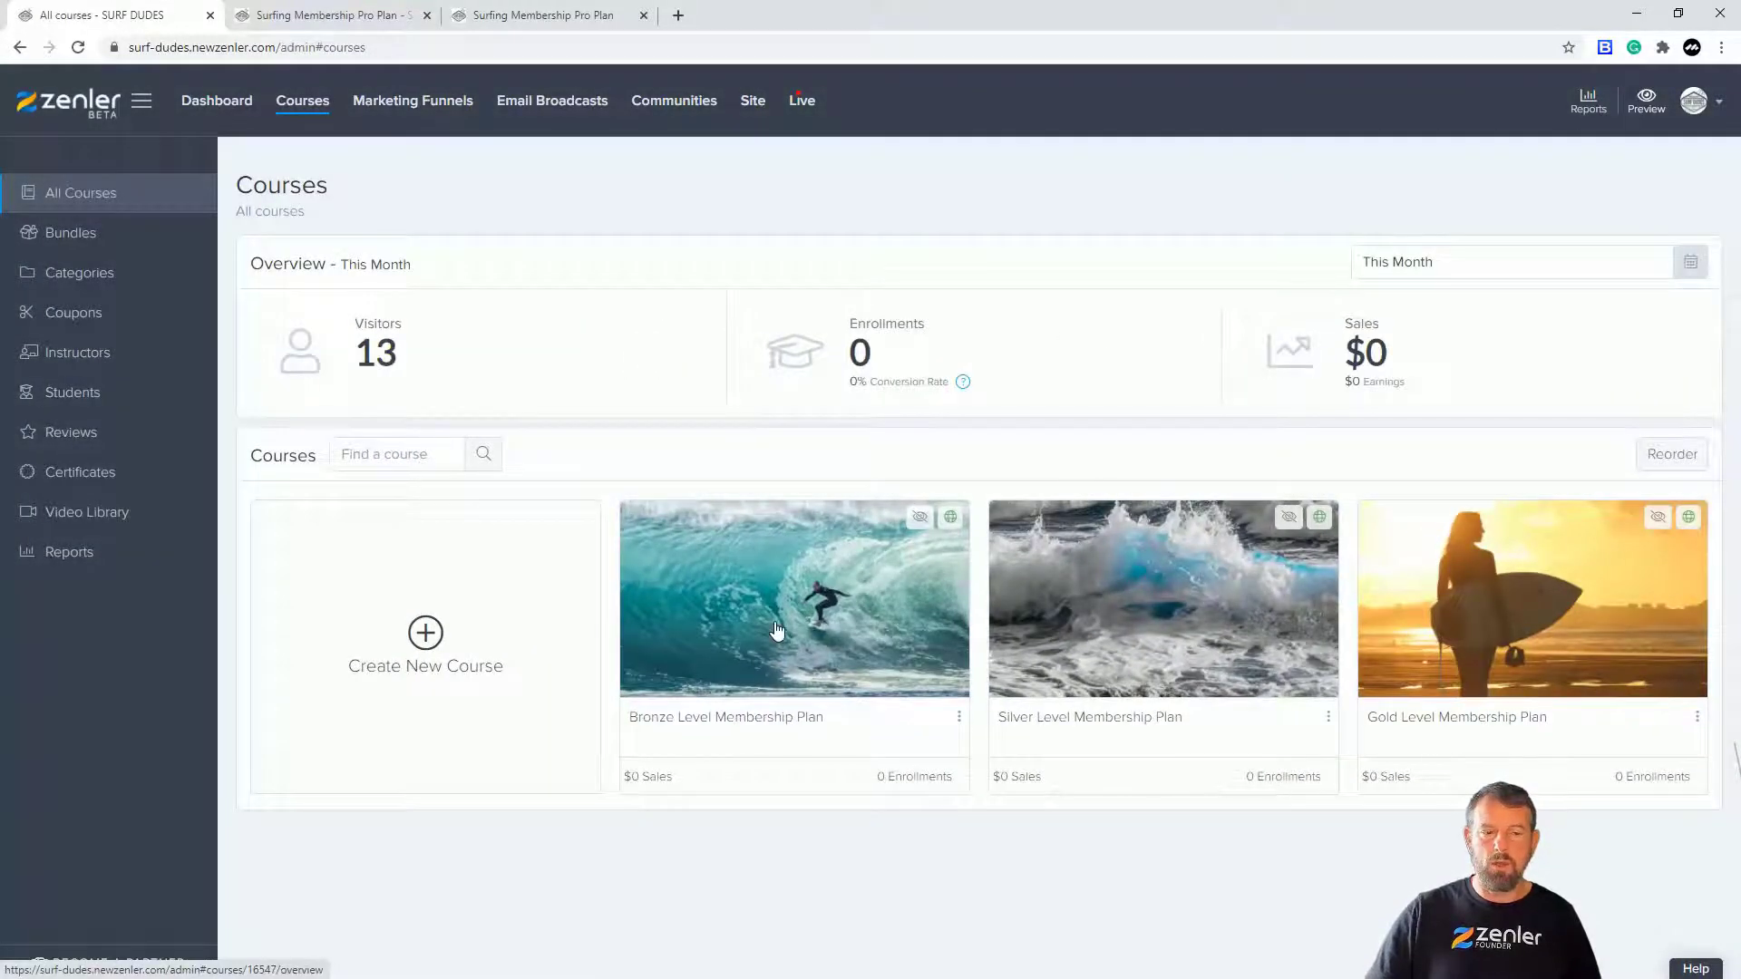
left_click(136, 234)
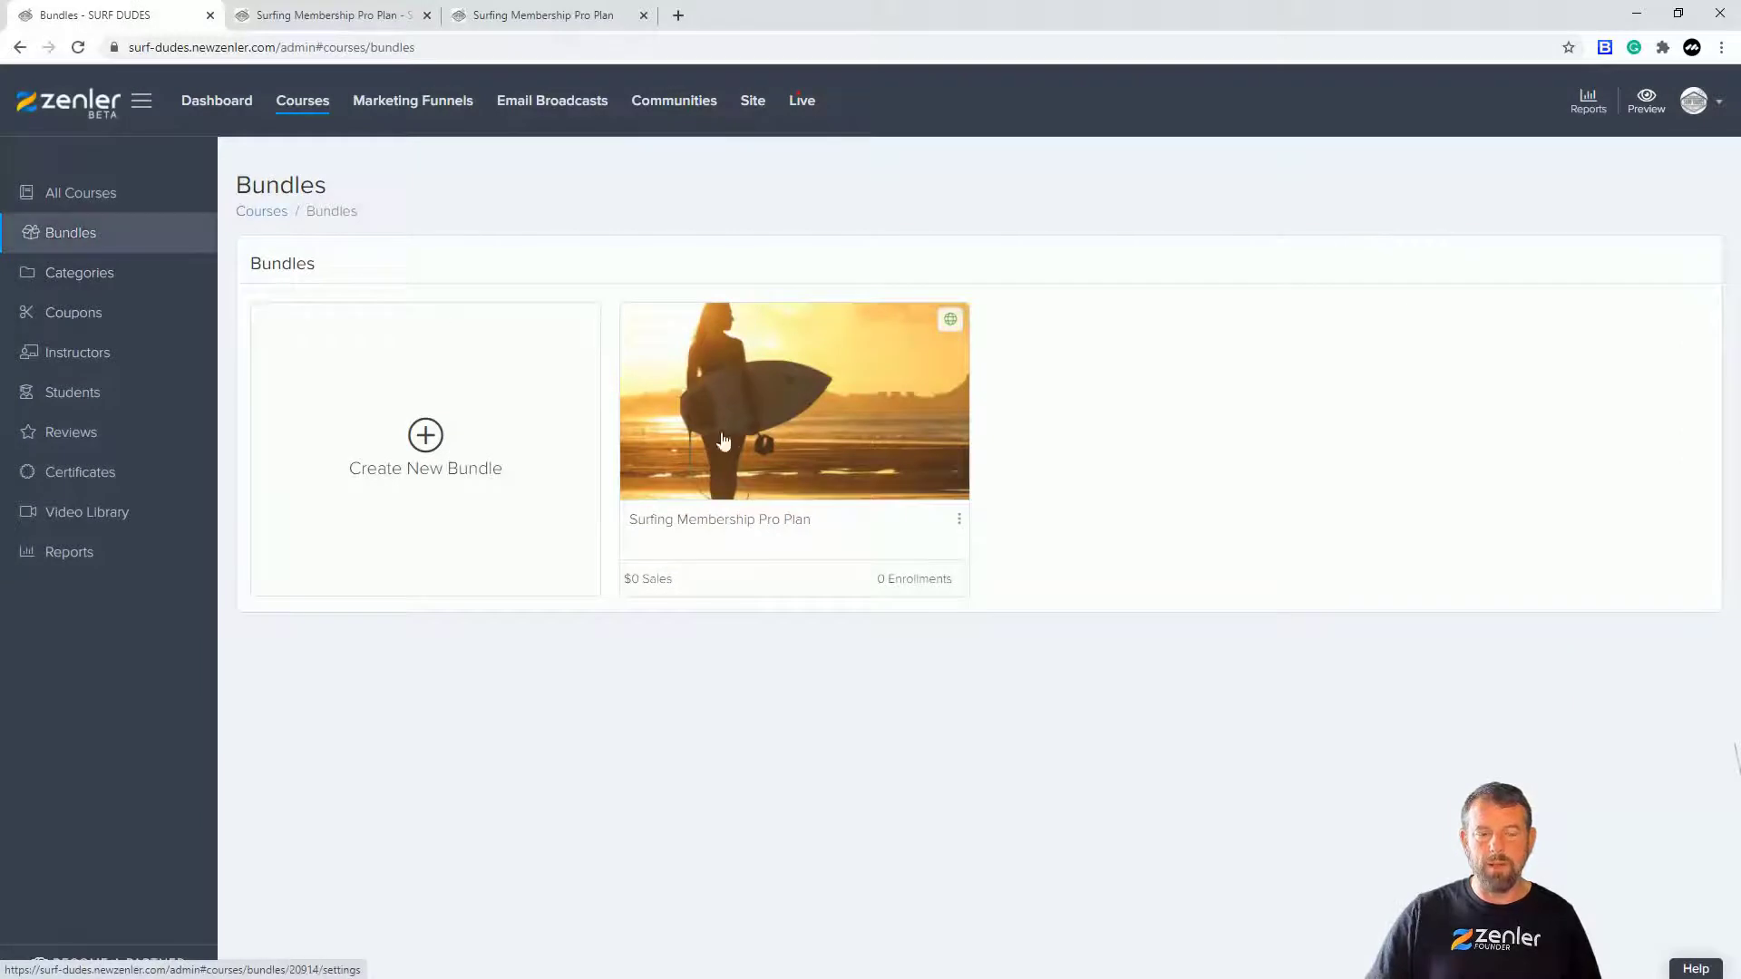
left_click(93, 193)
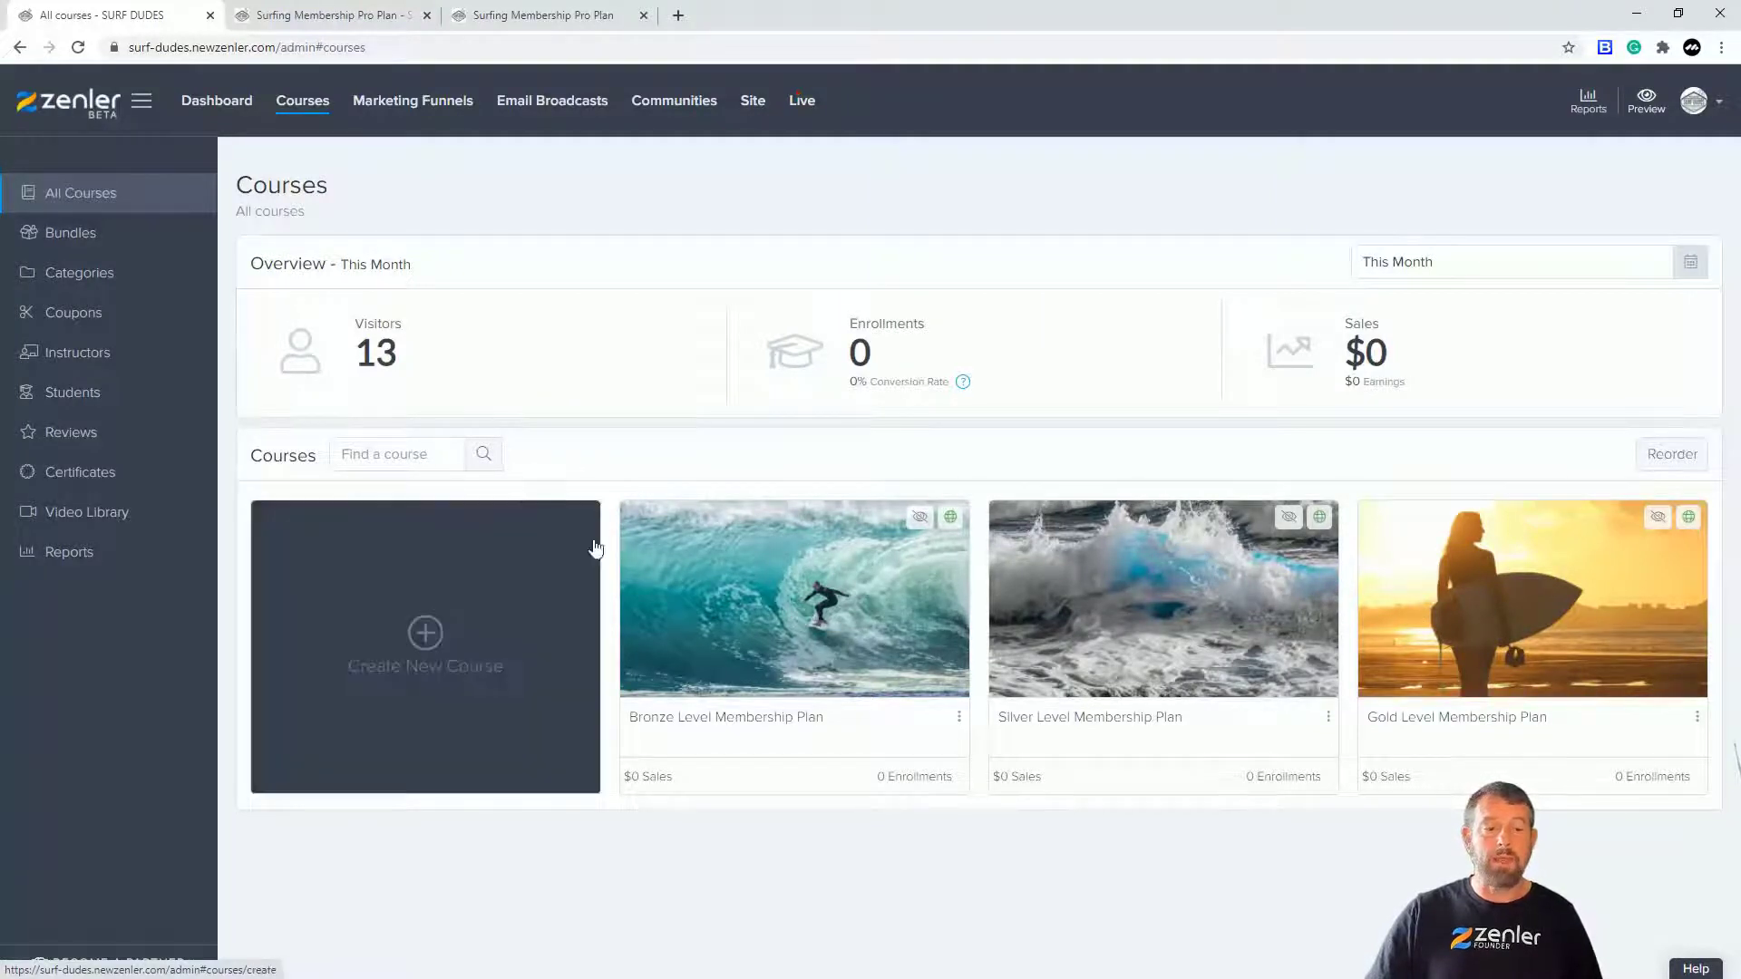
left_click(97, 238)
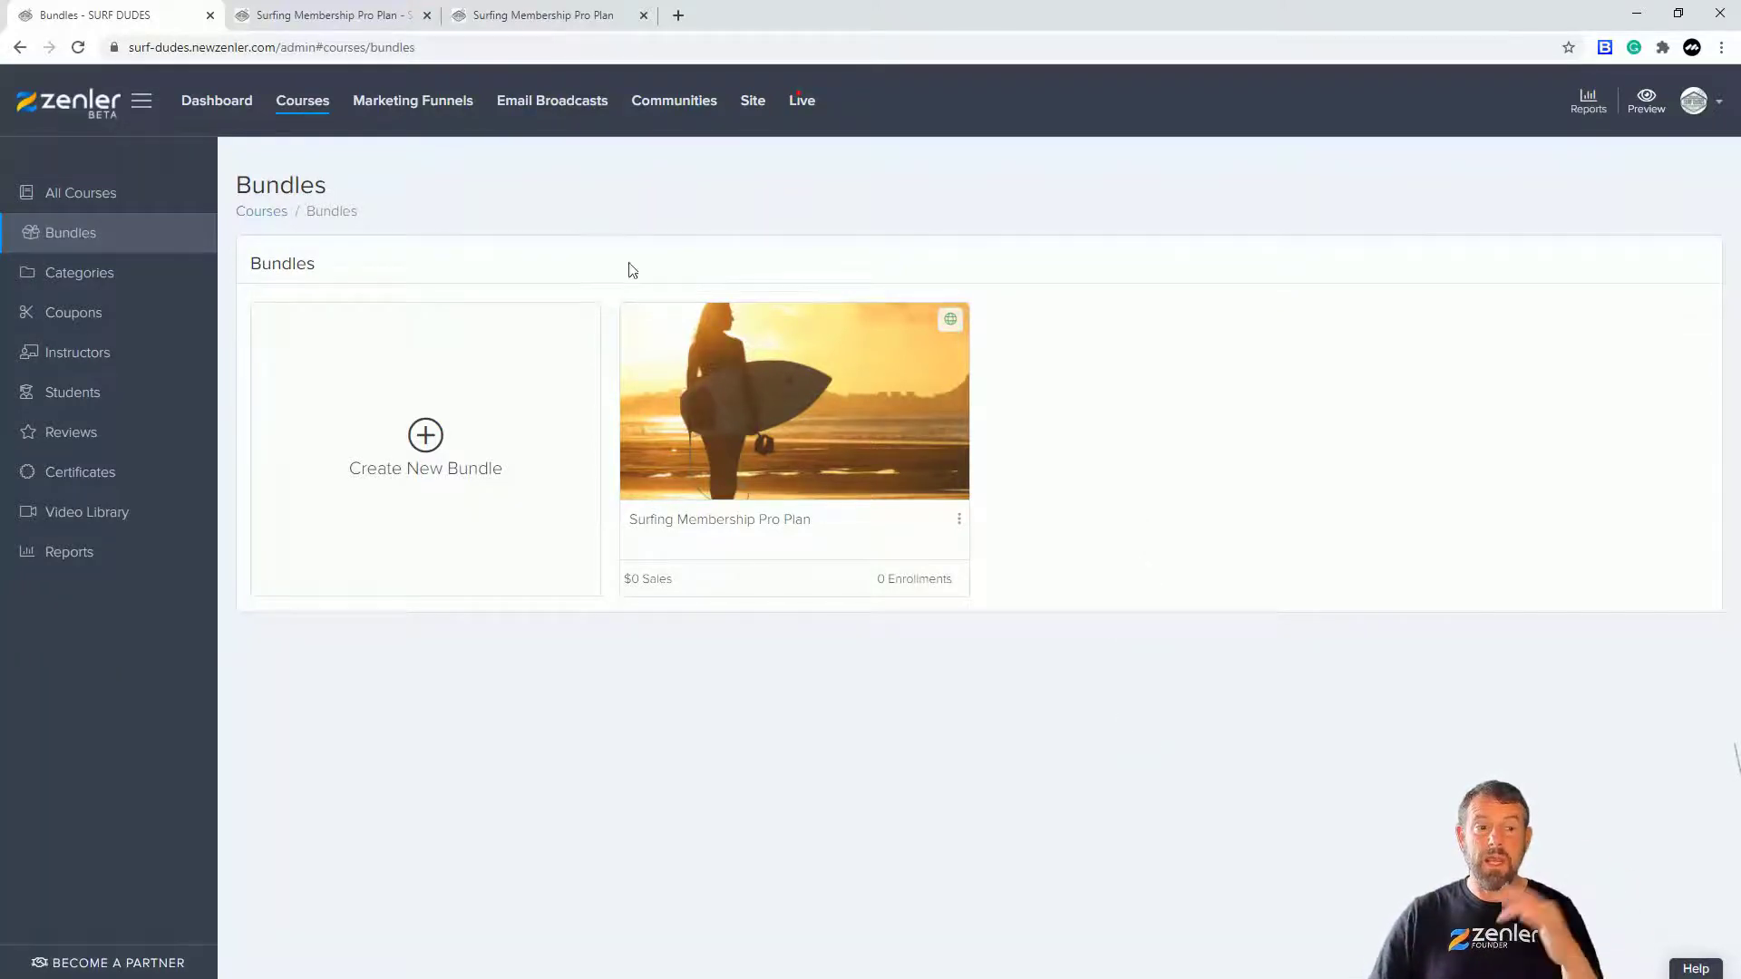
- Duplicate the Bronze Level Membership Plan course
left_click(79, 194)
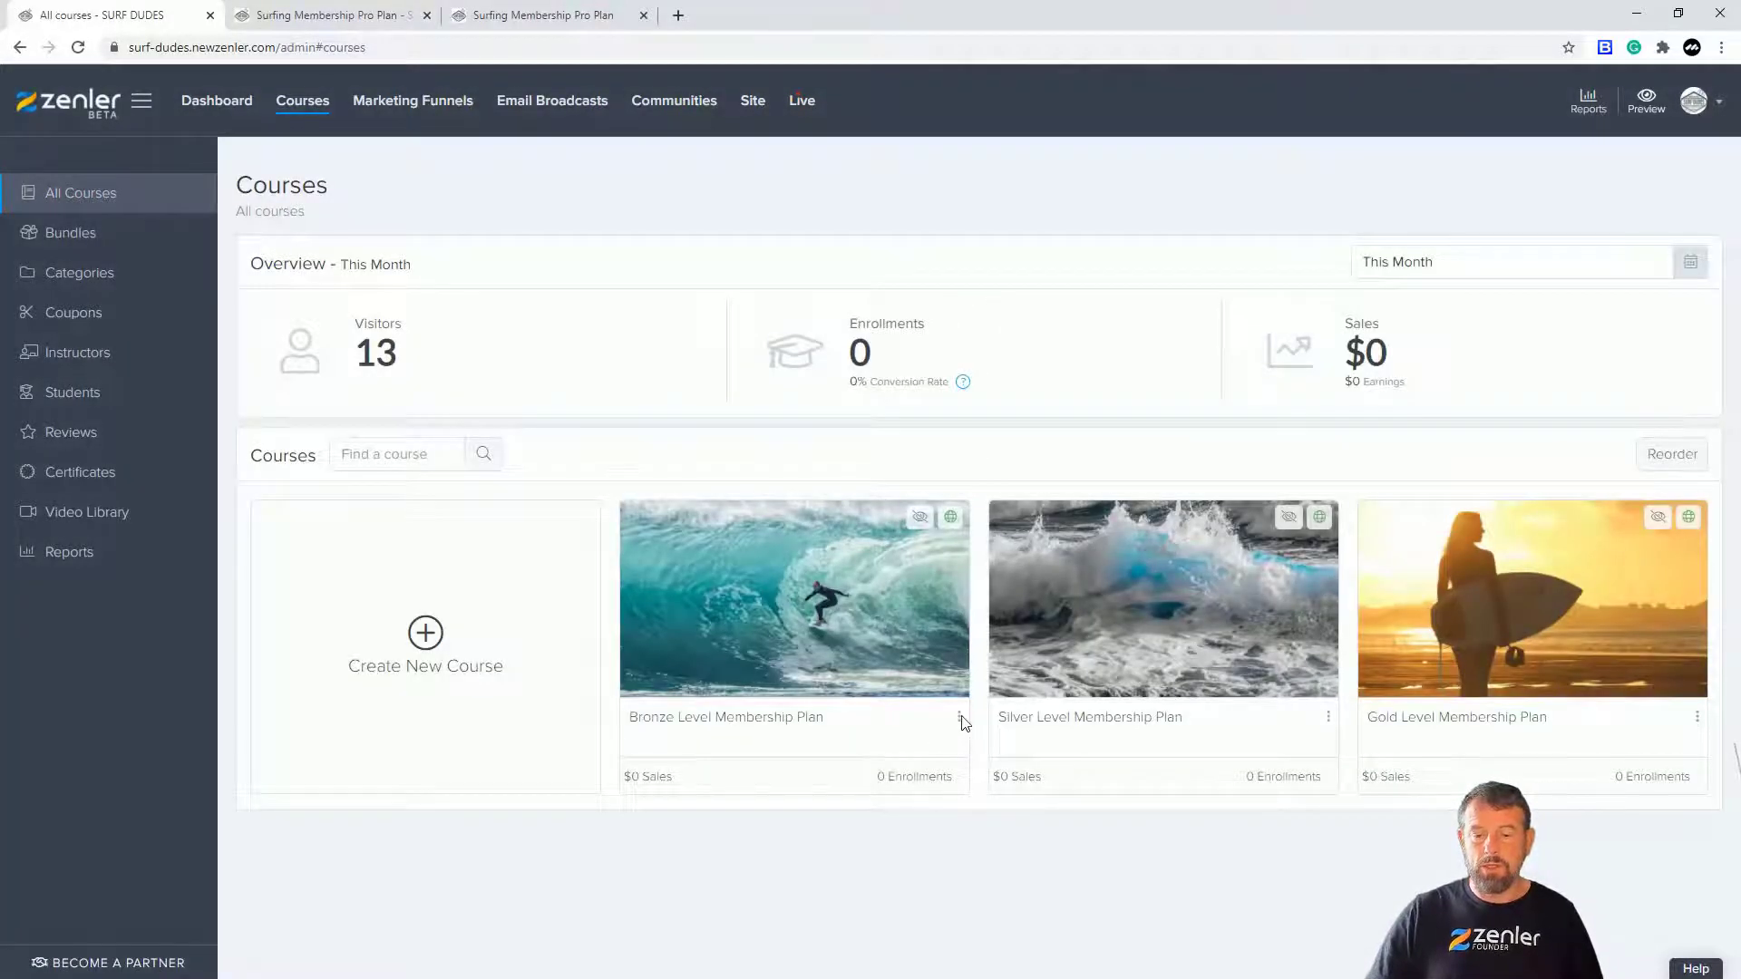
left_click(960, 718)
left_click(919, 754)
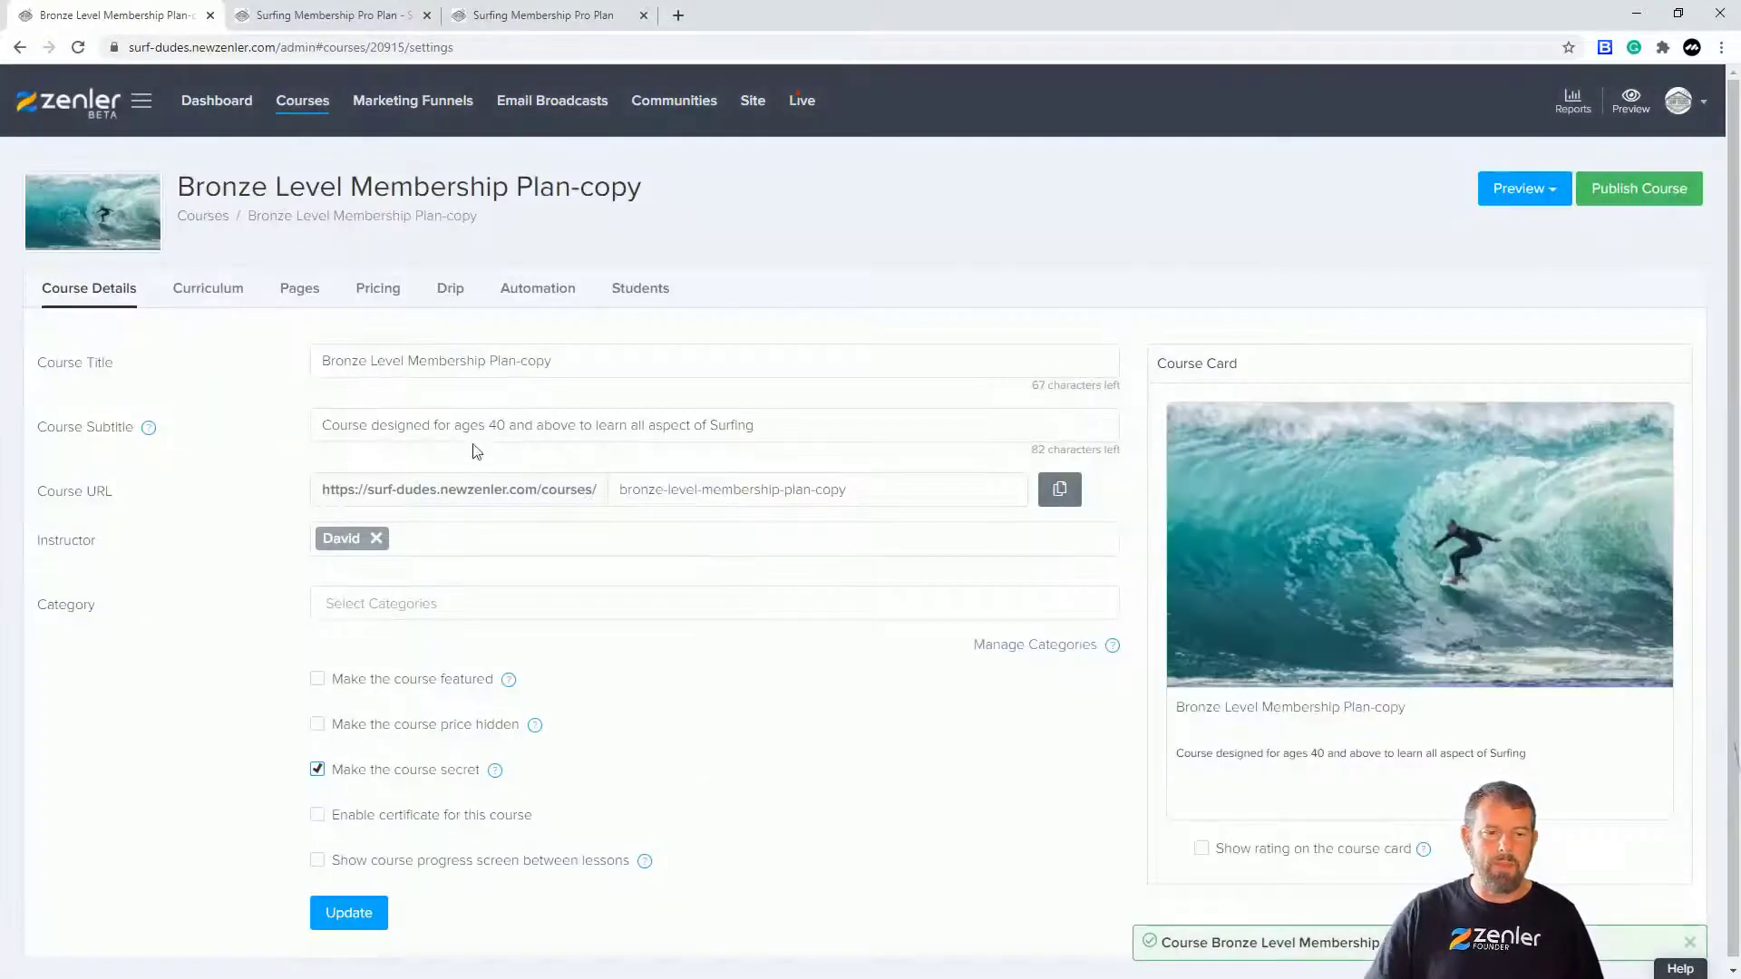
- Retitle the copied course "Members Info" and replace its URL ending with "member info"
left_click_drag(544, 360, 209, 372)
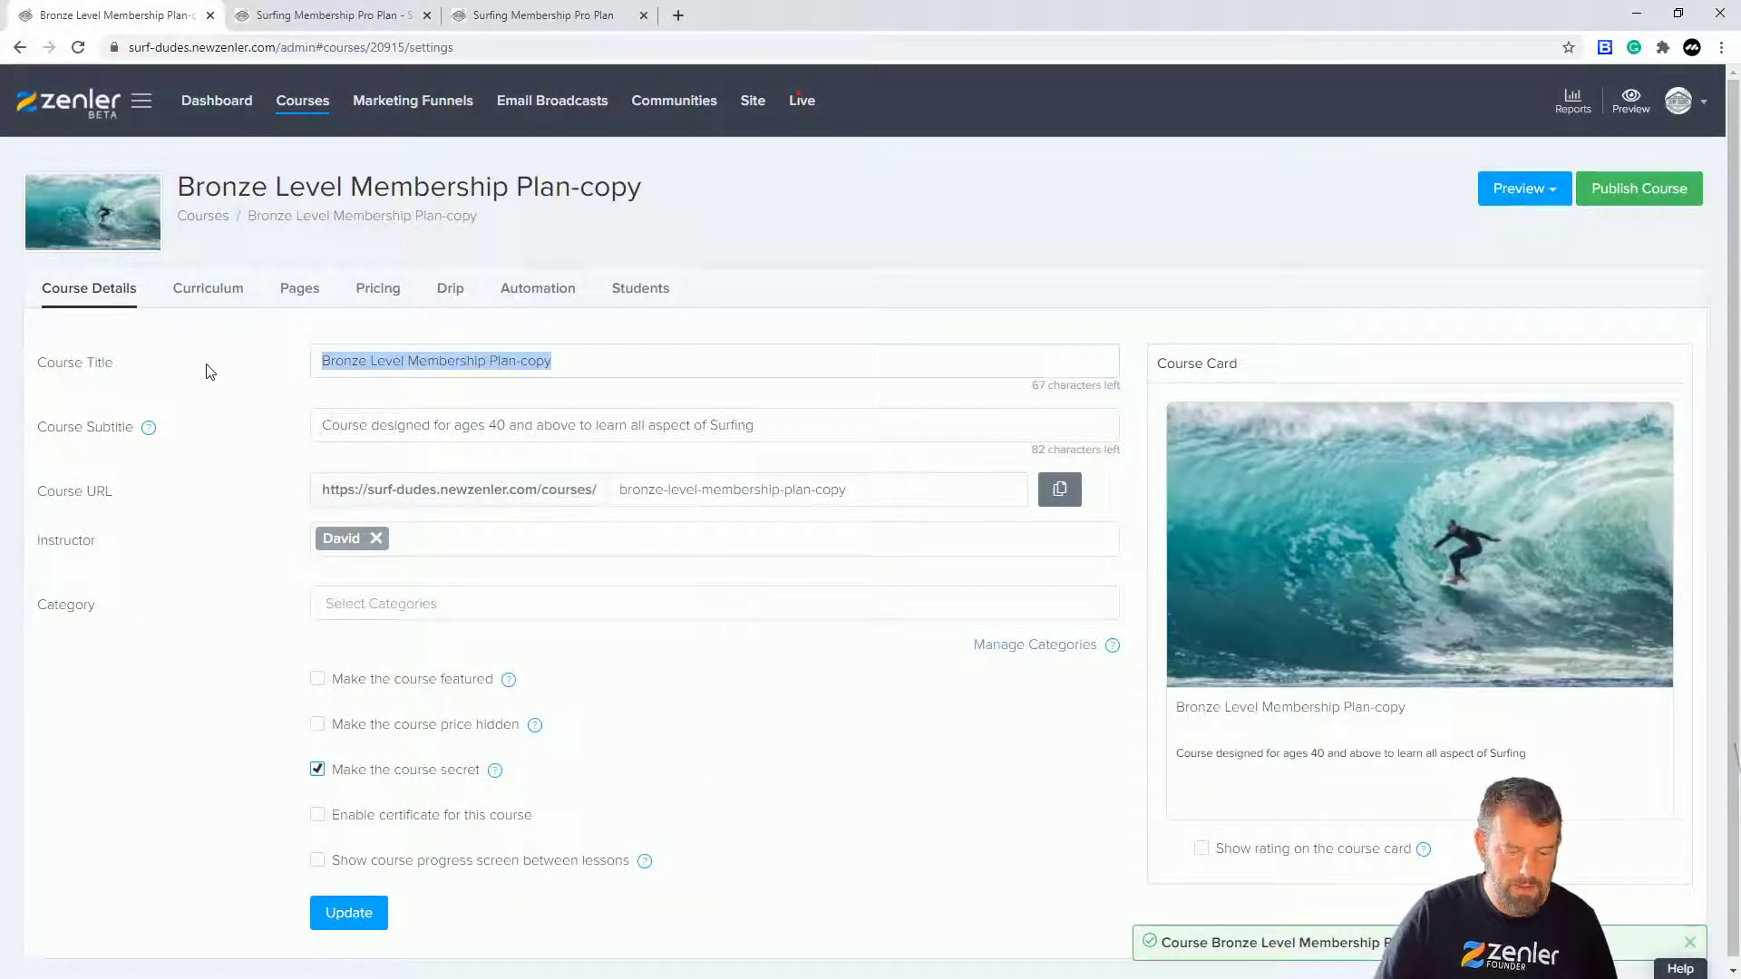
type("Members Info")
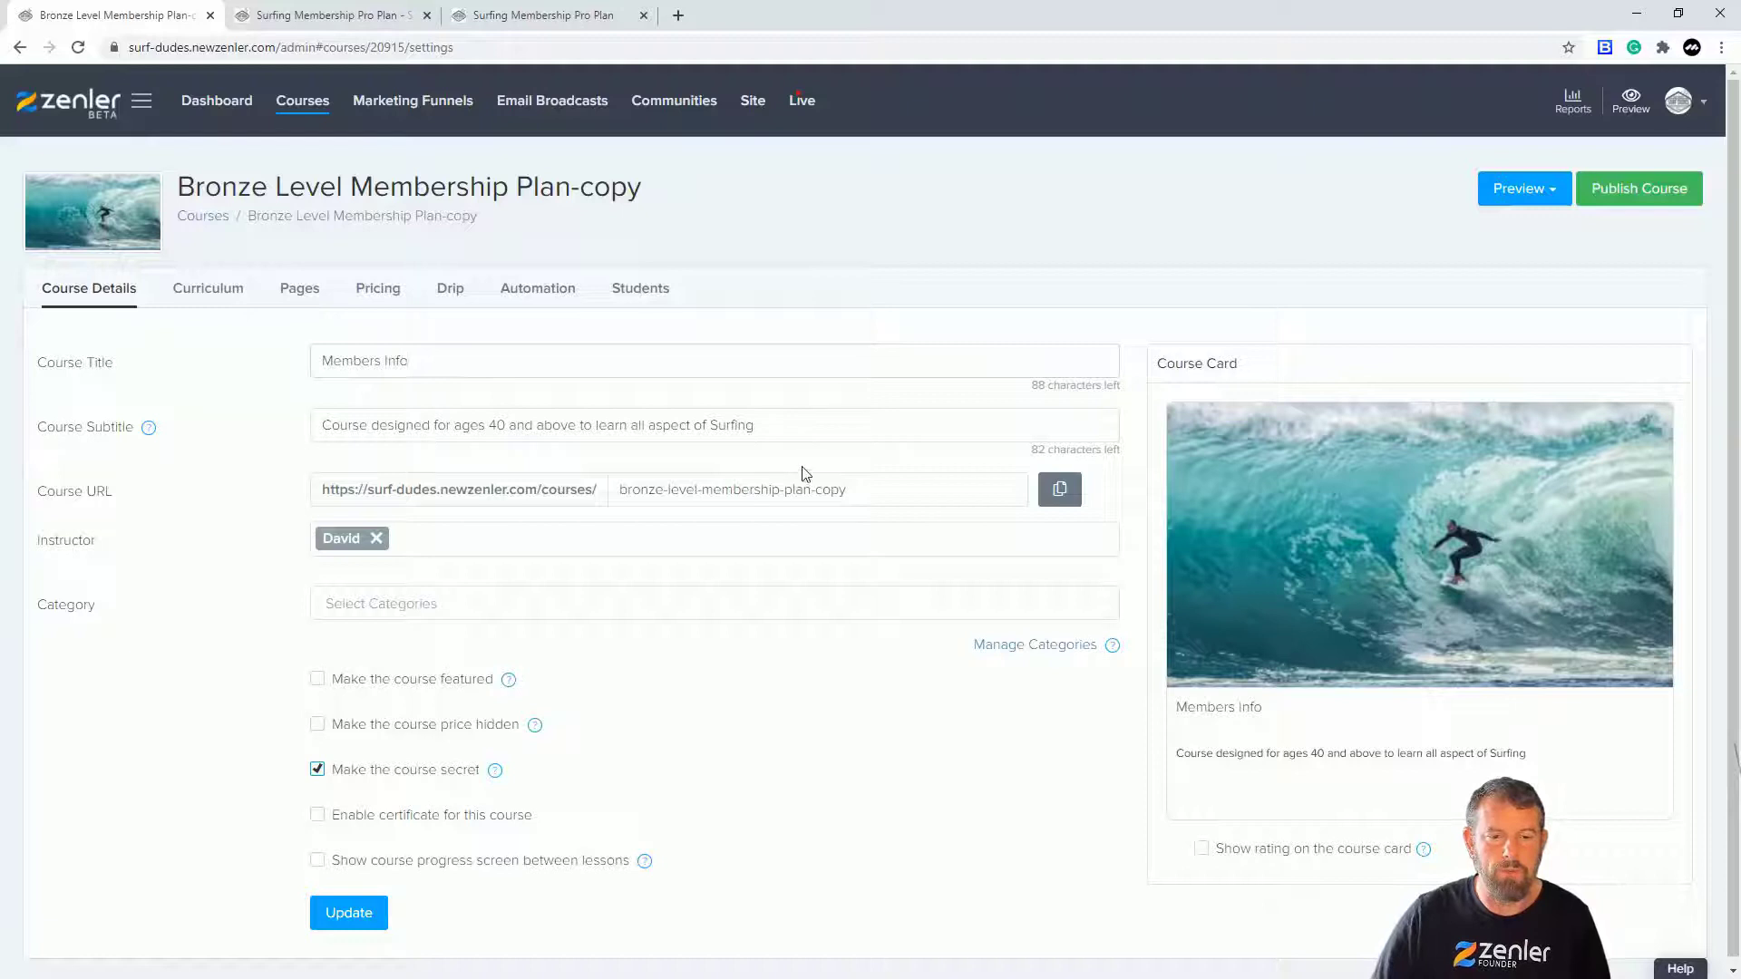
left_click_drag(846, 490, 535, 487)
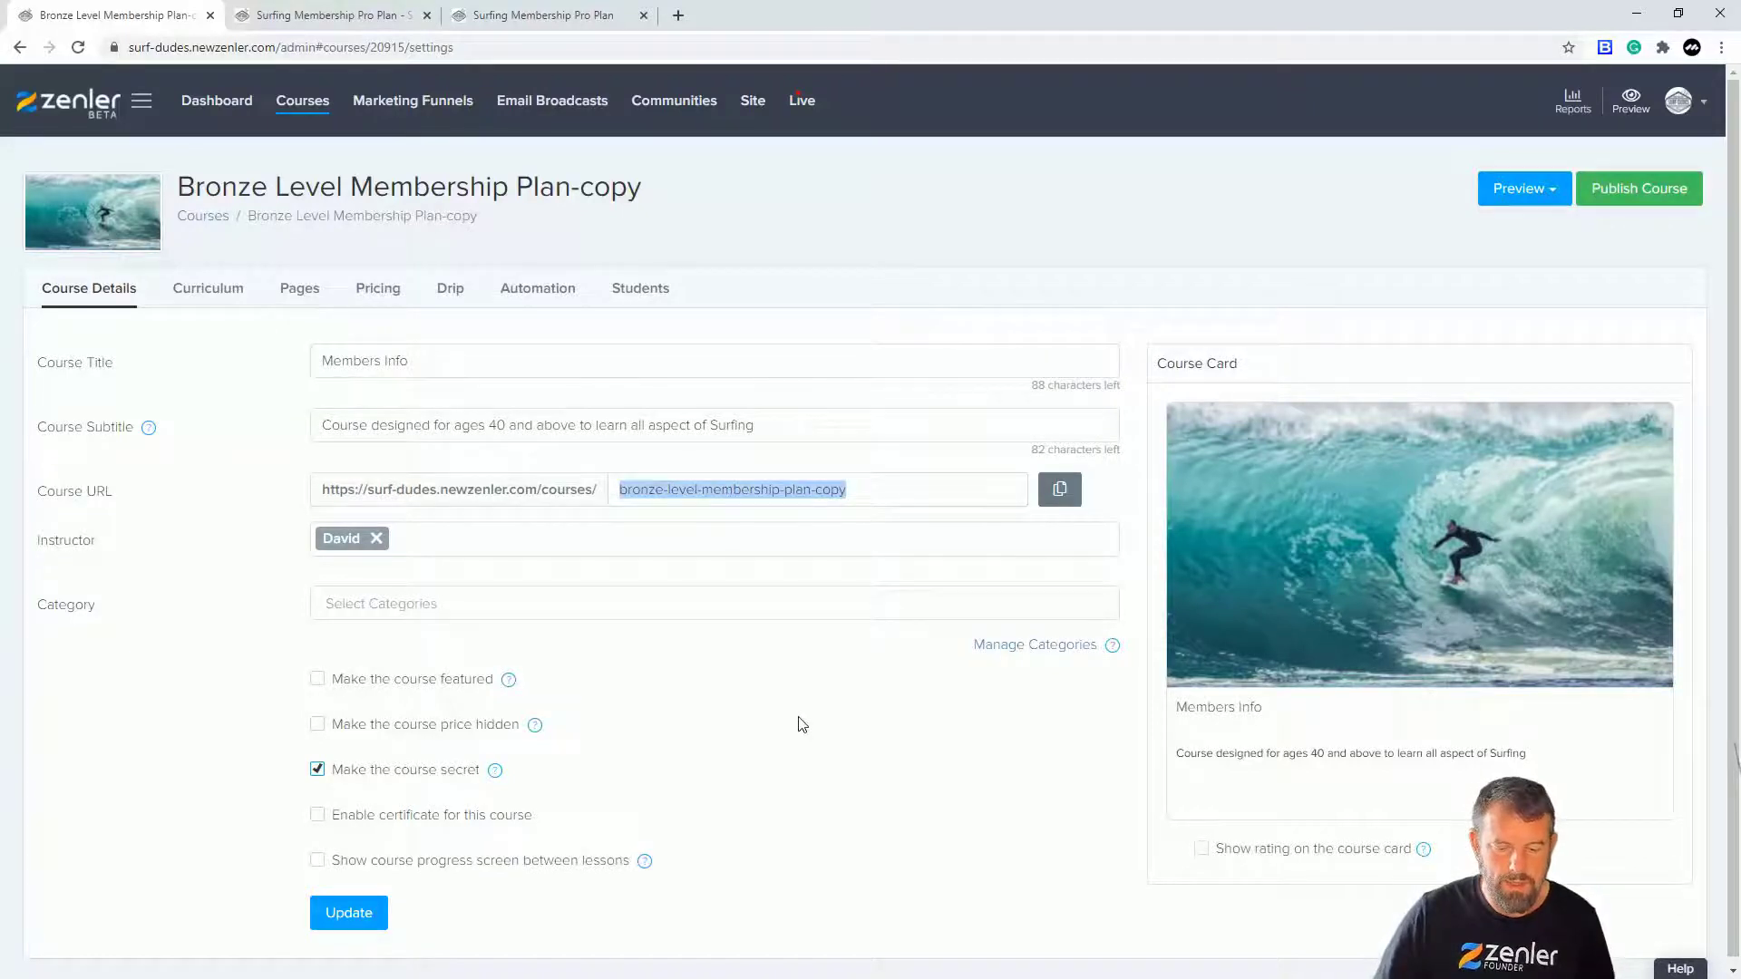
type("members")
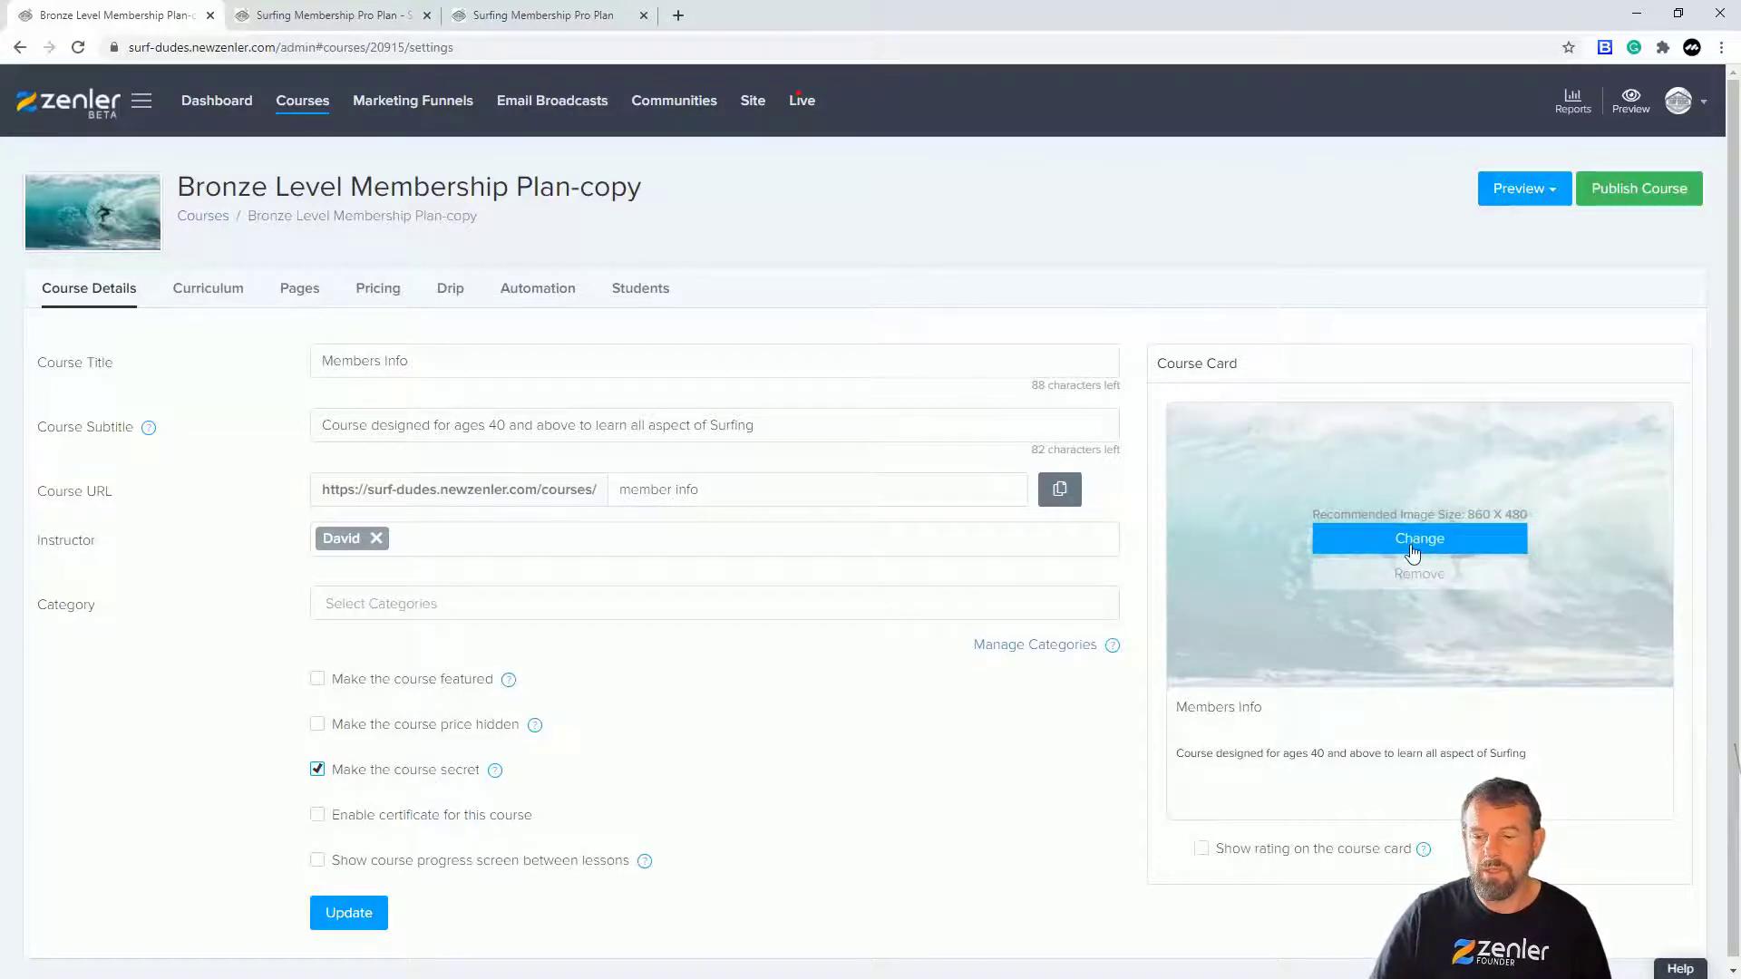
- Replace the copied course's card image with IMG_0480.JPG, cropped as offered
left_click(1411, 544)
left_click(212, 277)
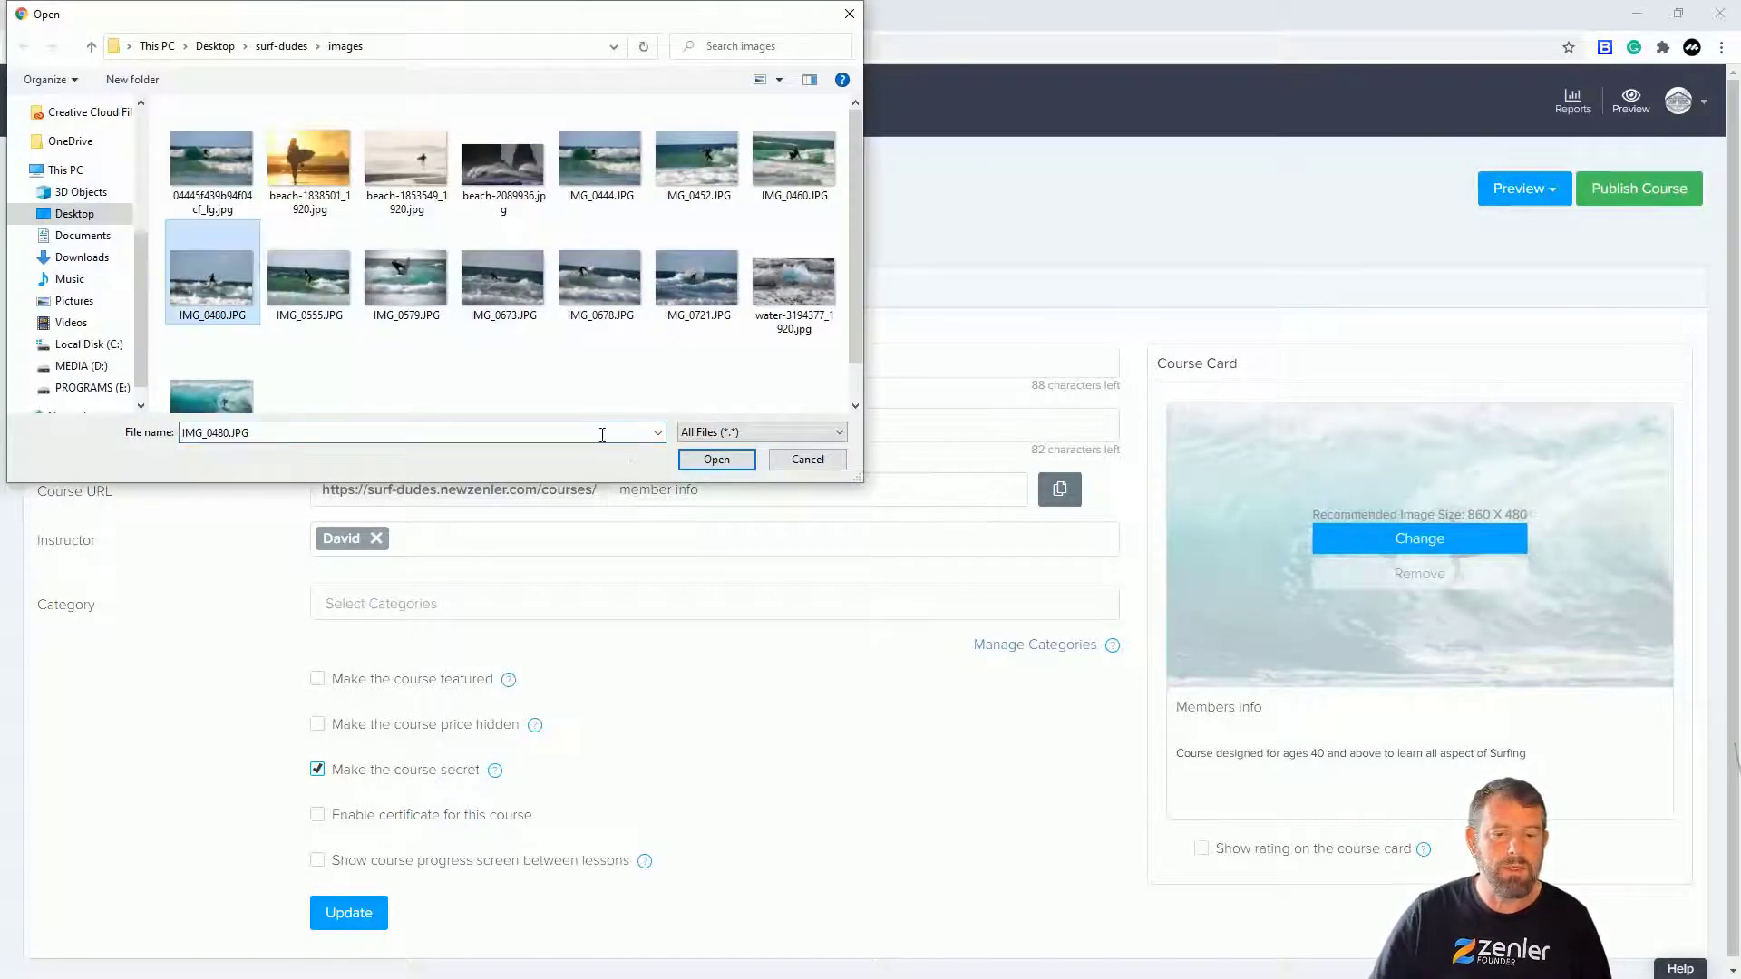
left_click(717, 462)
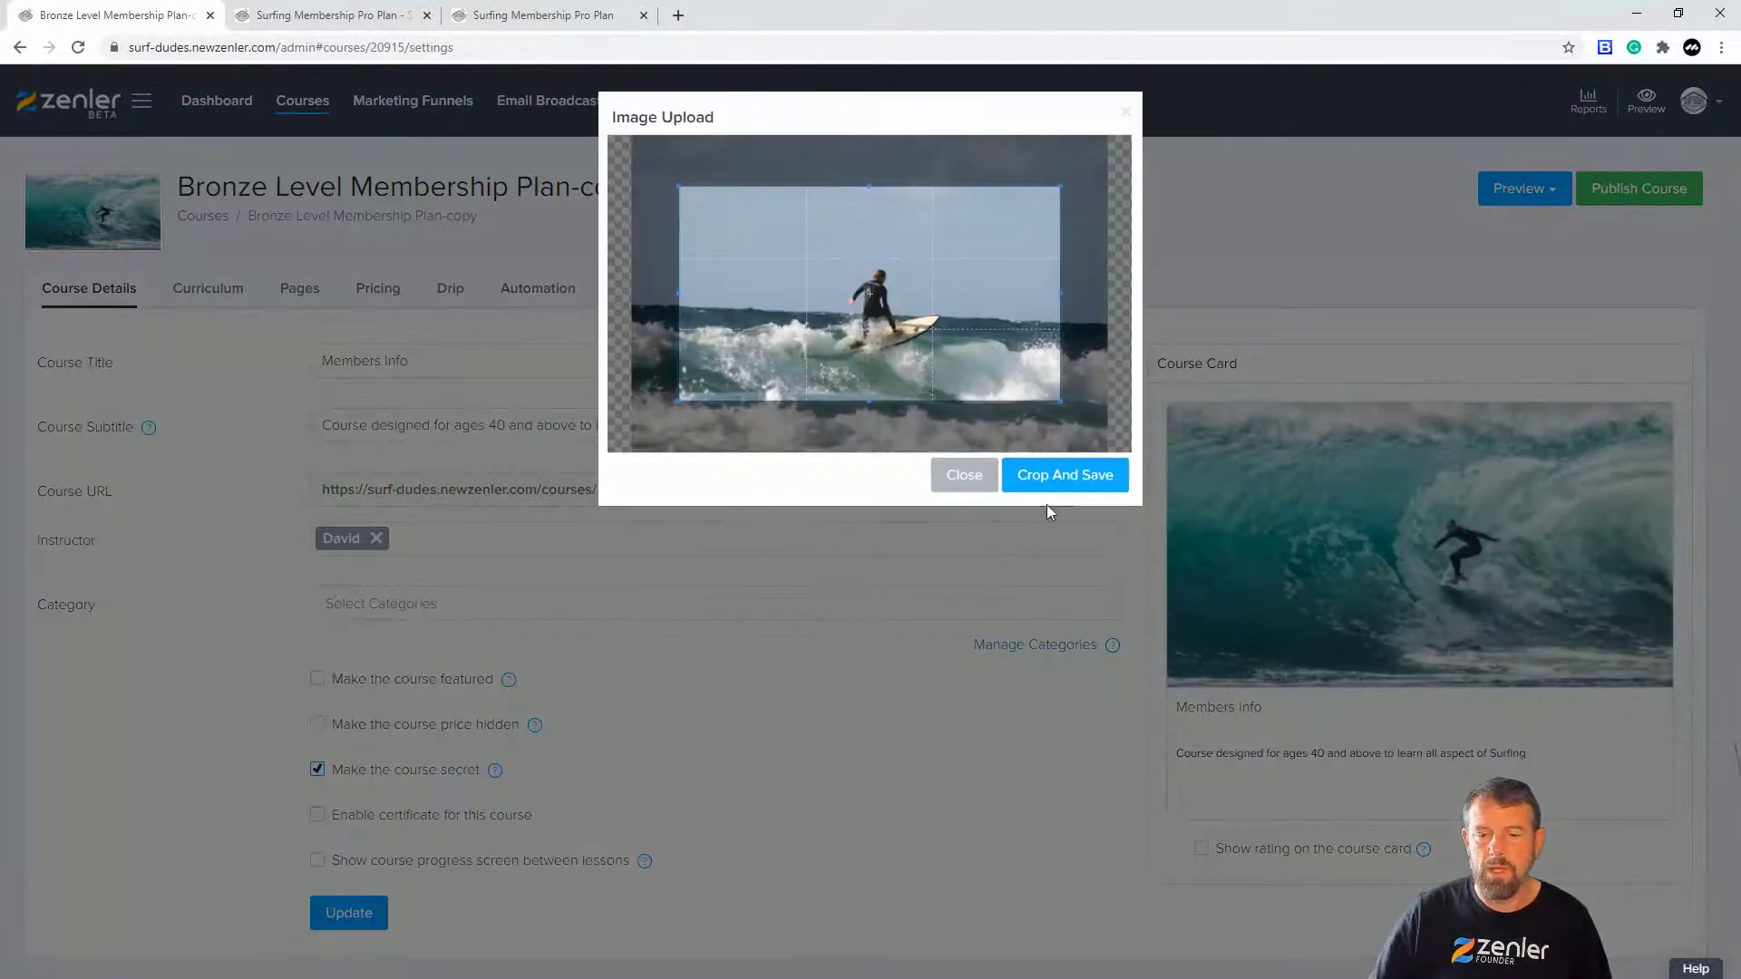
left_click(1052, 485)
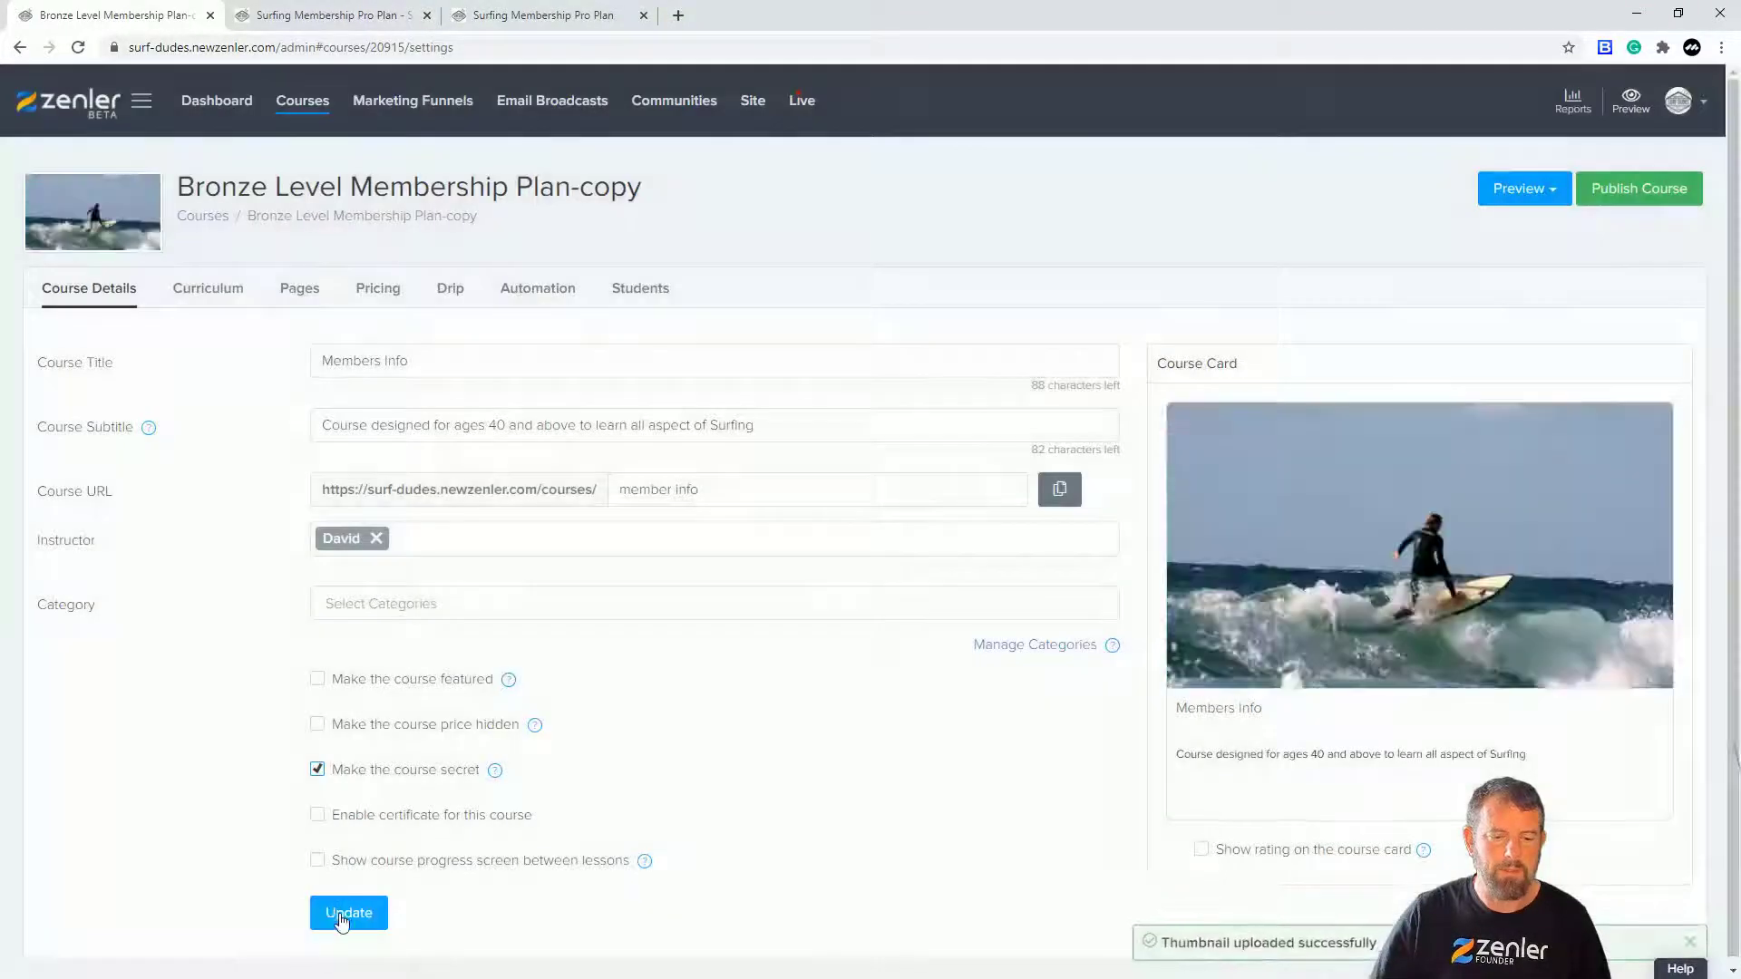
- Save the Members Info course details, publish the course and return to the course overview
left_click(345, 914)
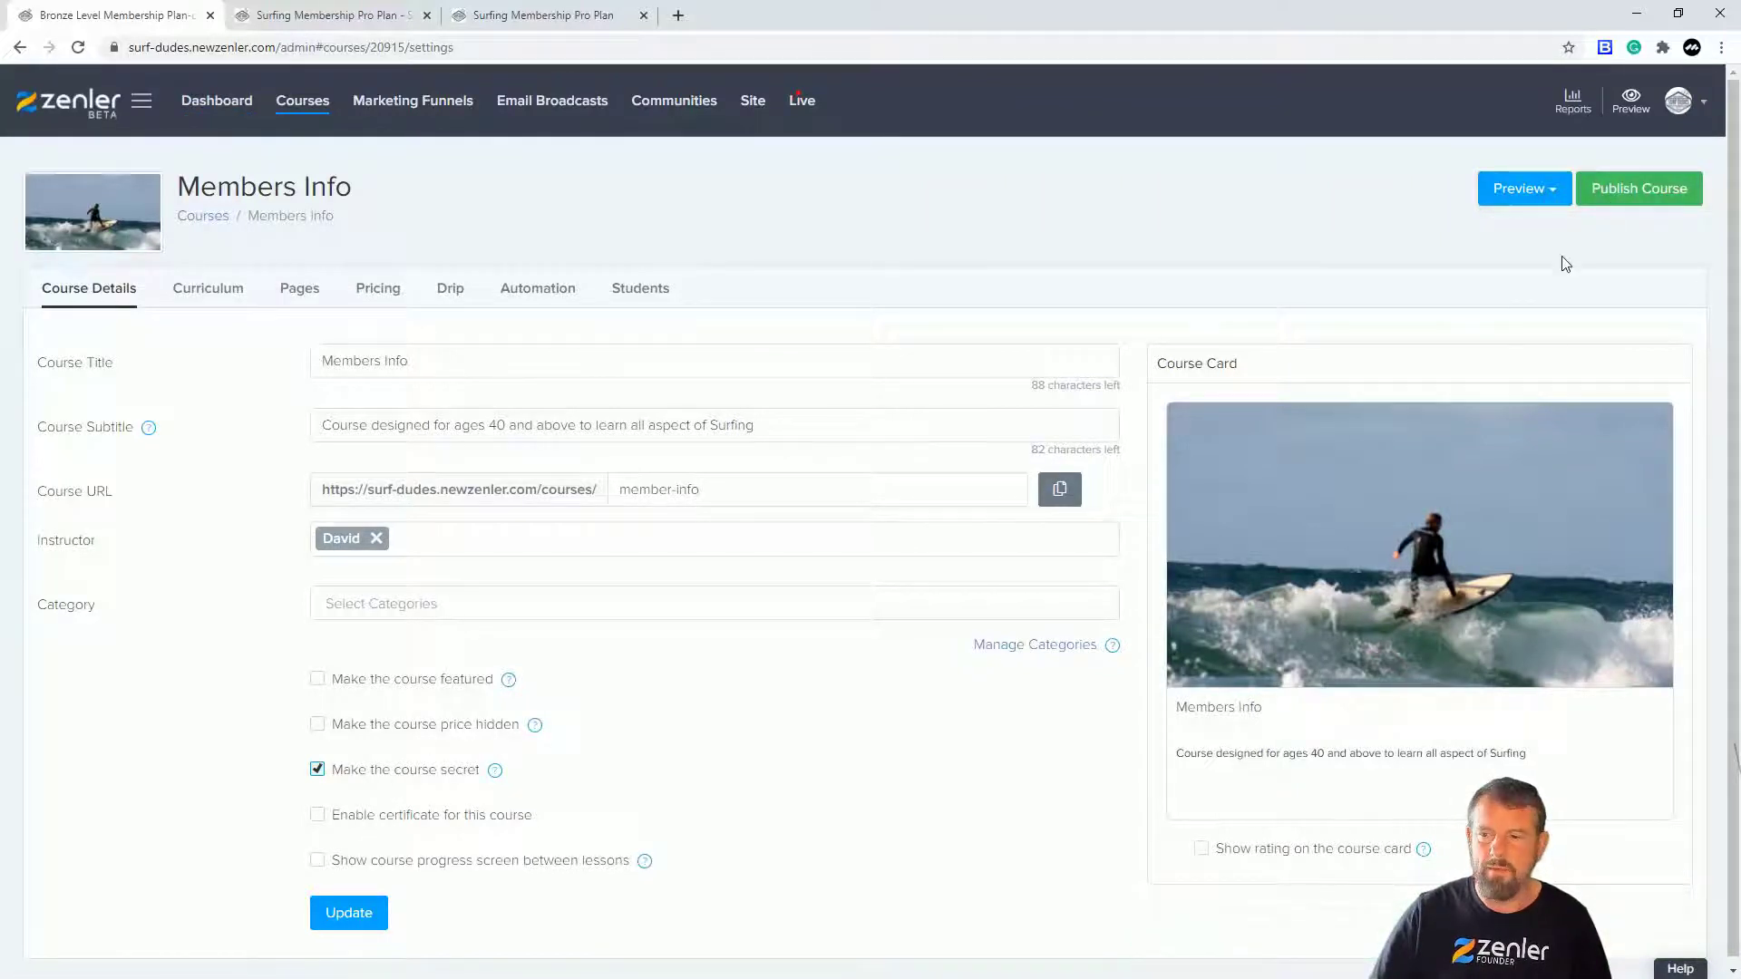
left_click(1623, 194)
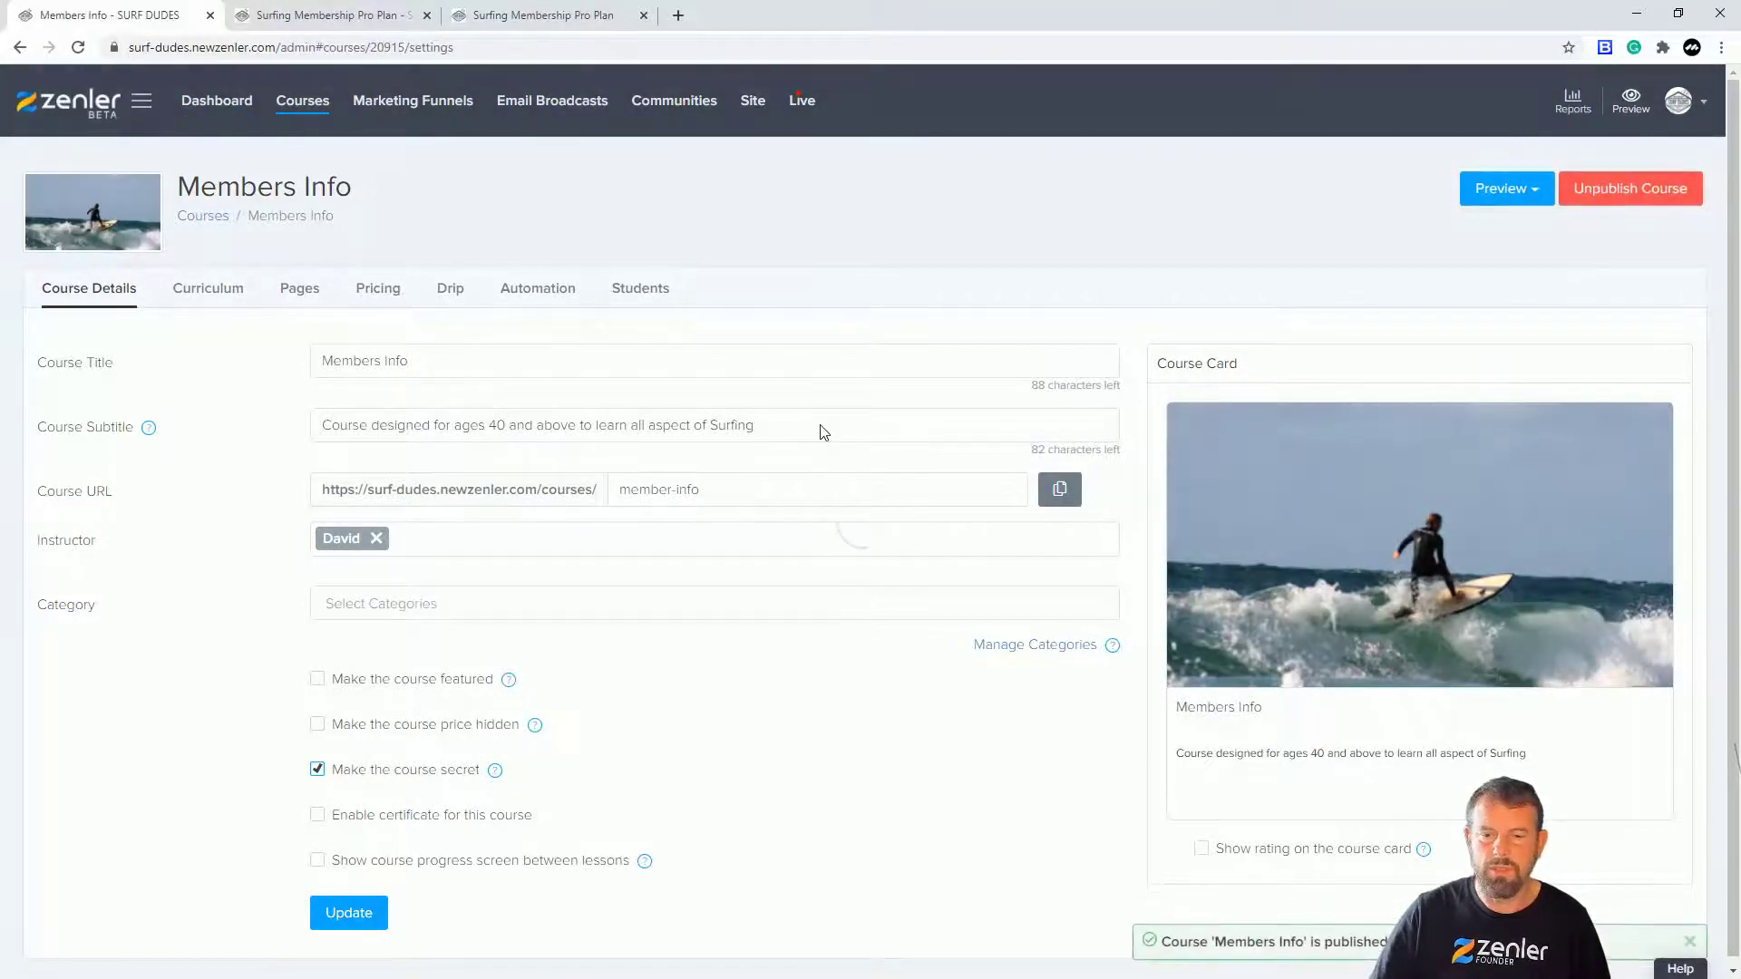
left_click(291, 105)
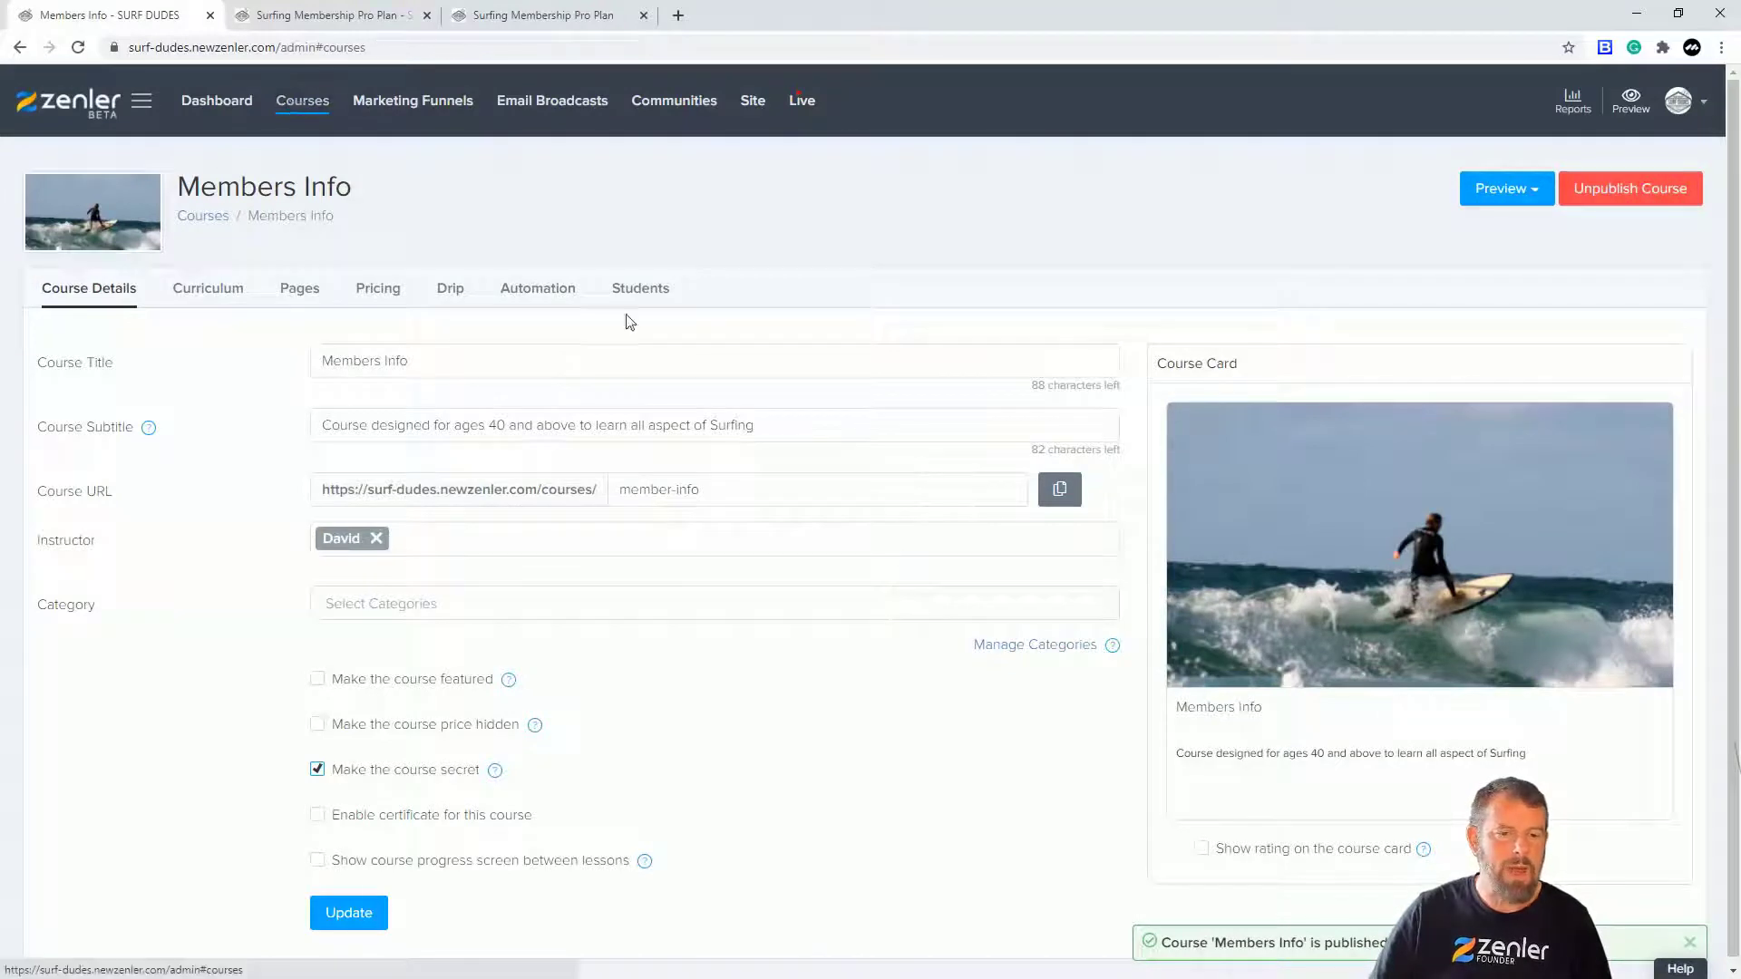
- Add the Members Info course to the contents of the Surfing Membership Pro Plan bundle
scroll(659, 805, "down", 2)
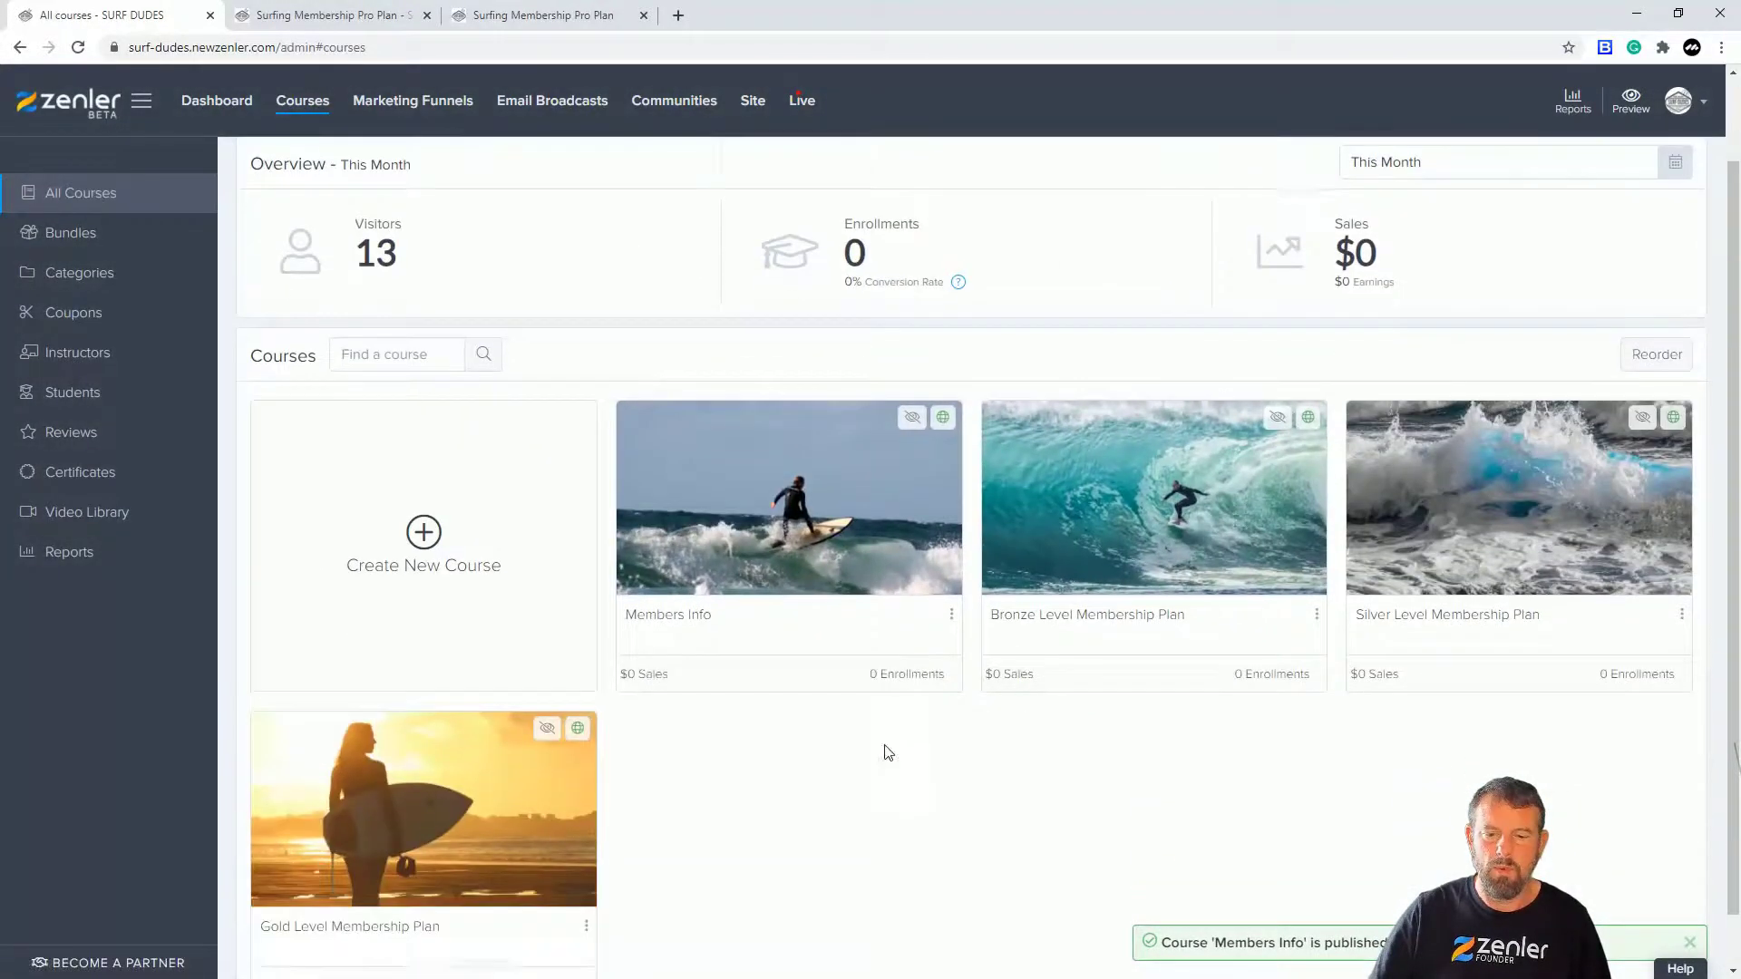
scroll(777, 610, "up", 1)
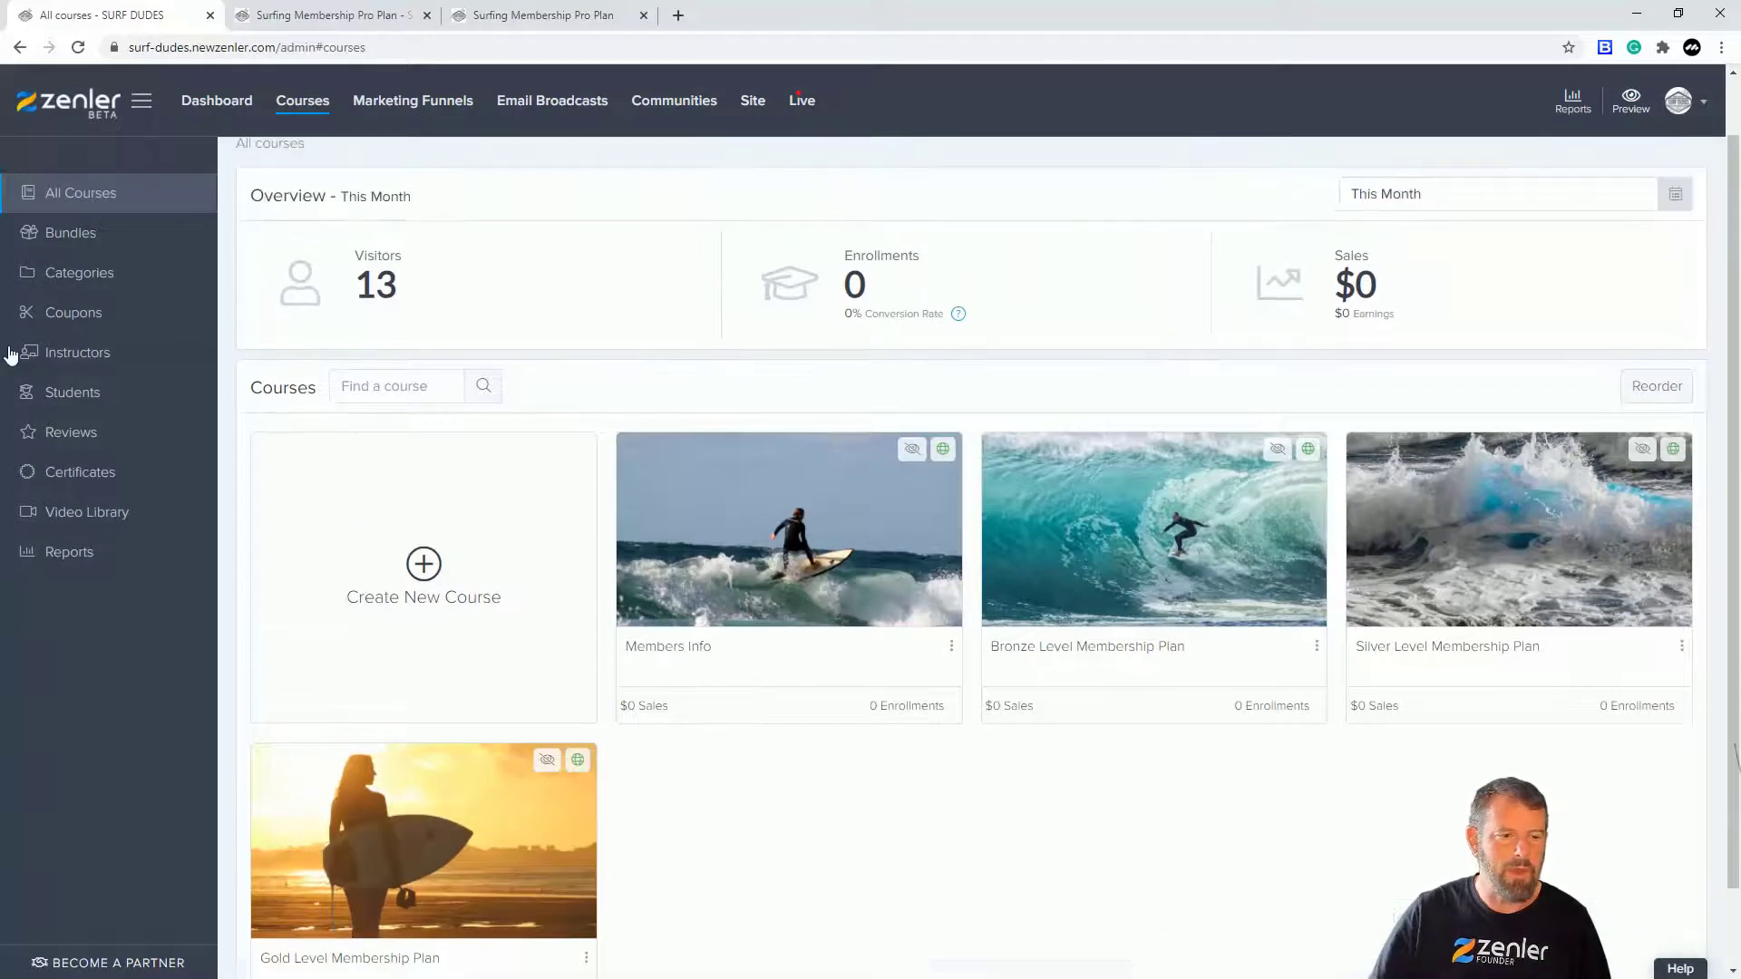
left_click(32, 236)
left_click(819, 400)
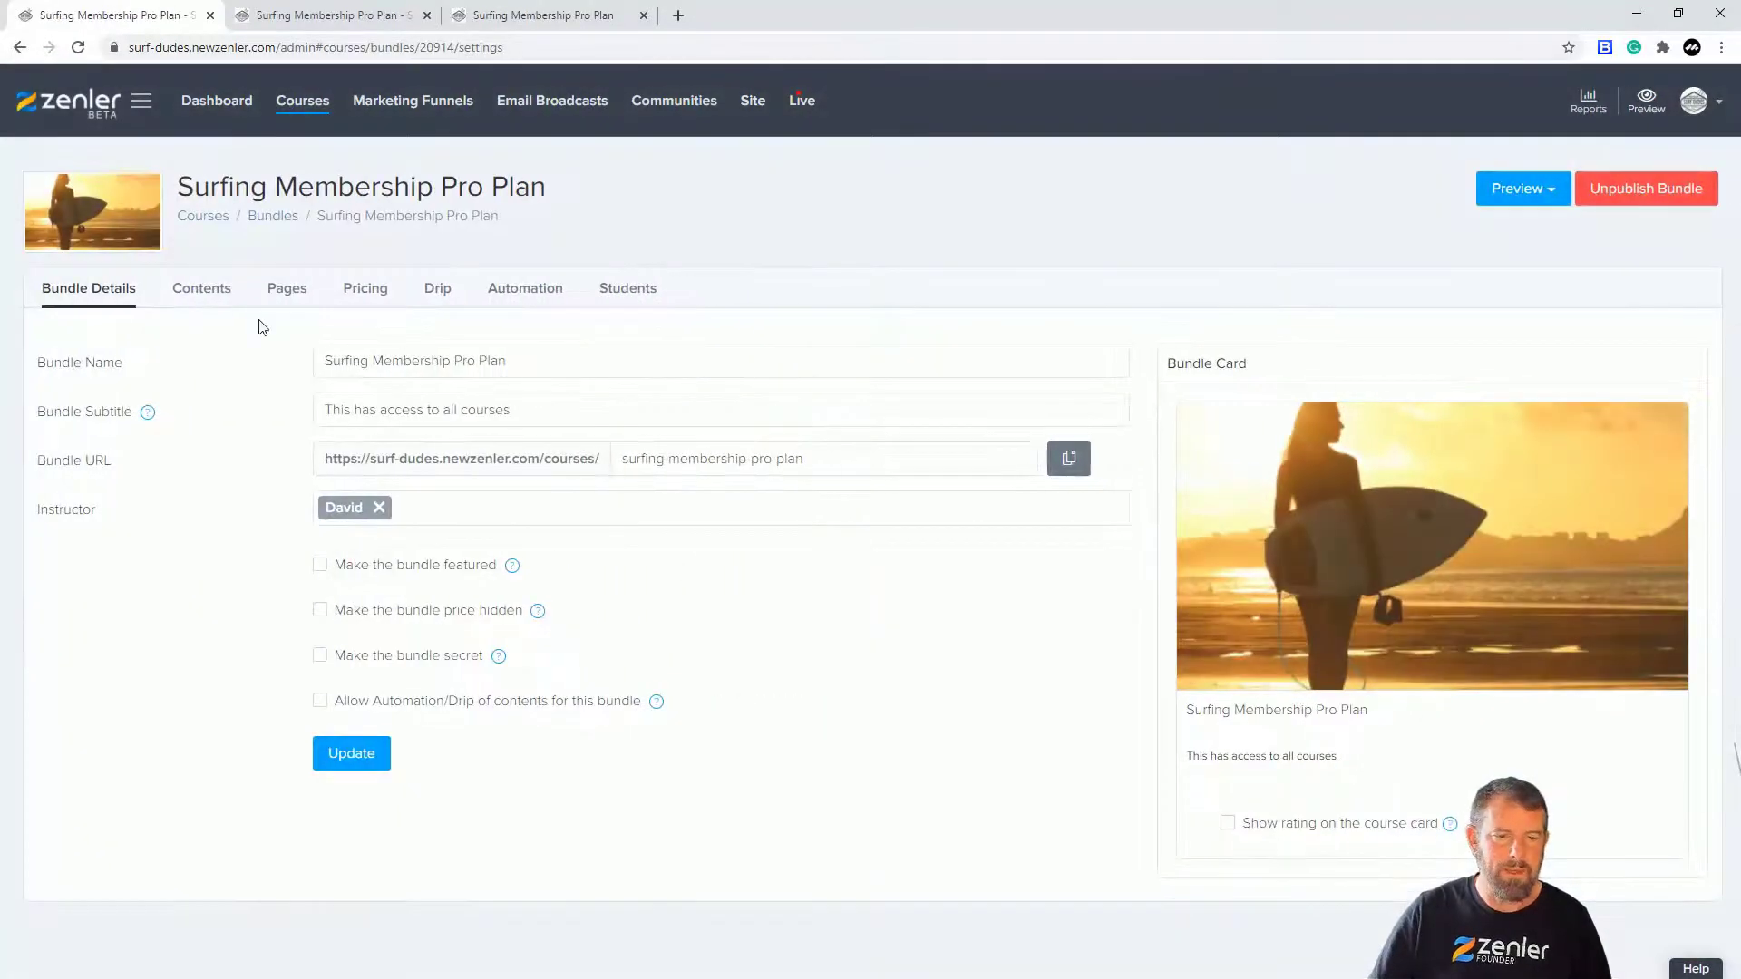
left_click(198, 289)
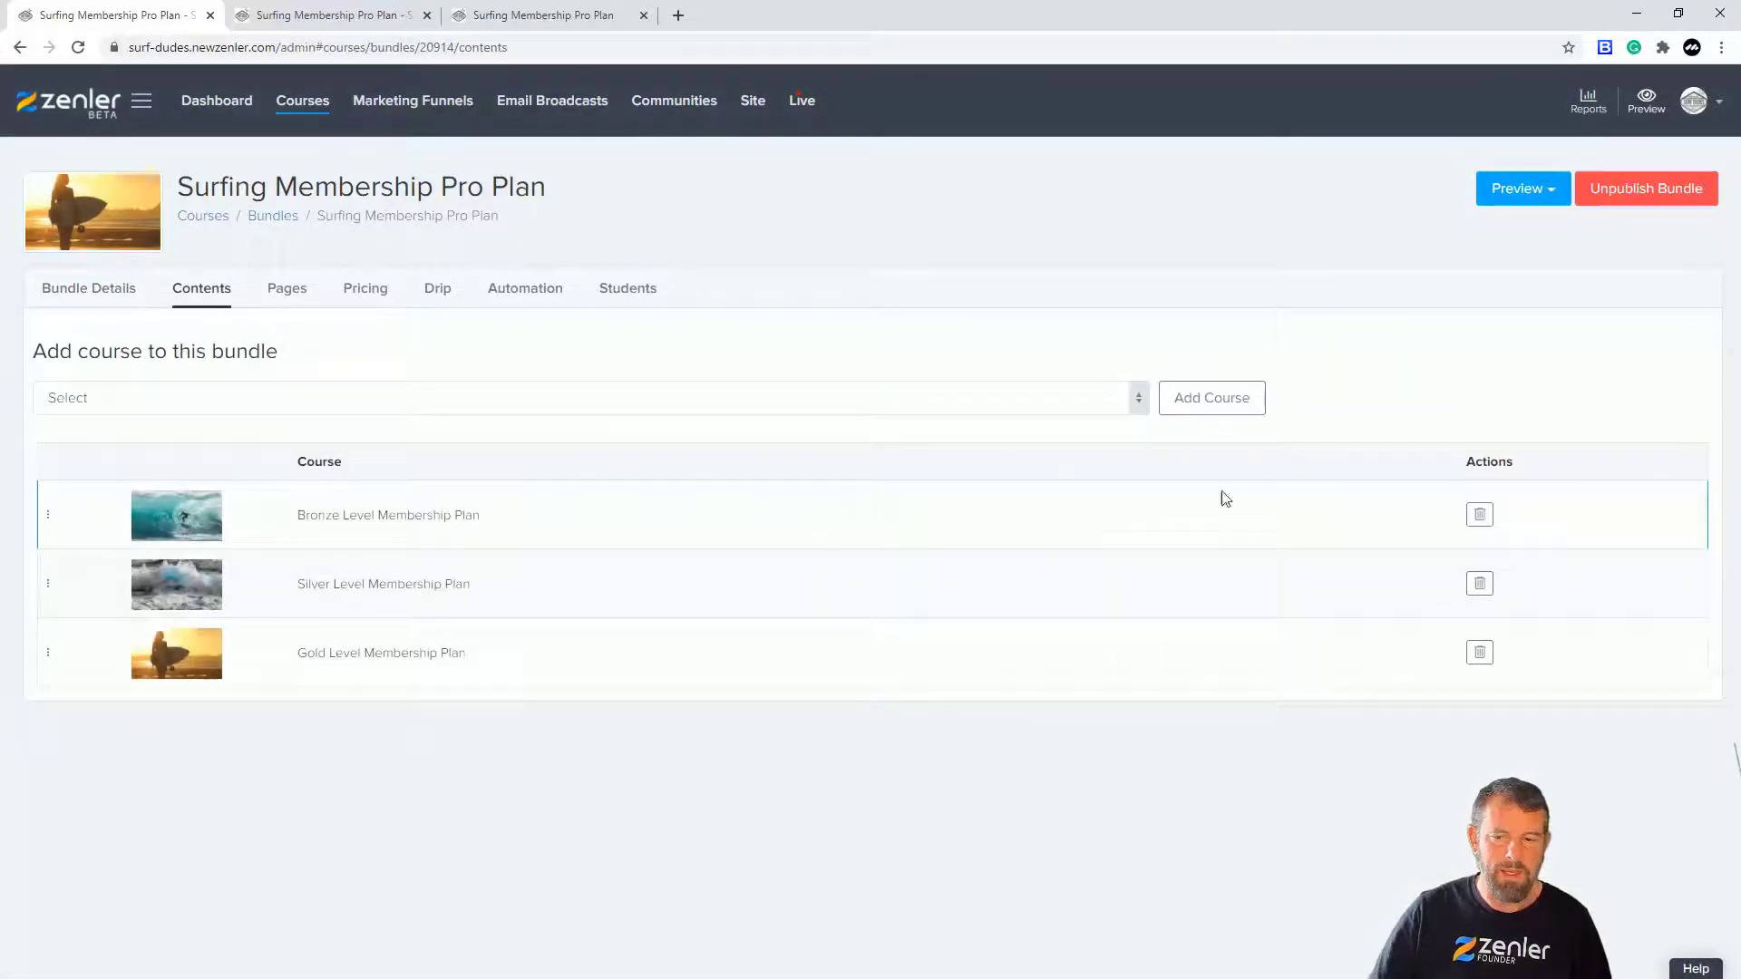
left_click(995, 406)
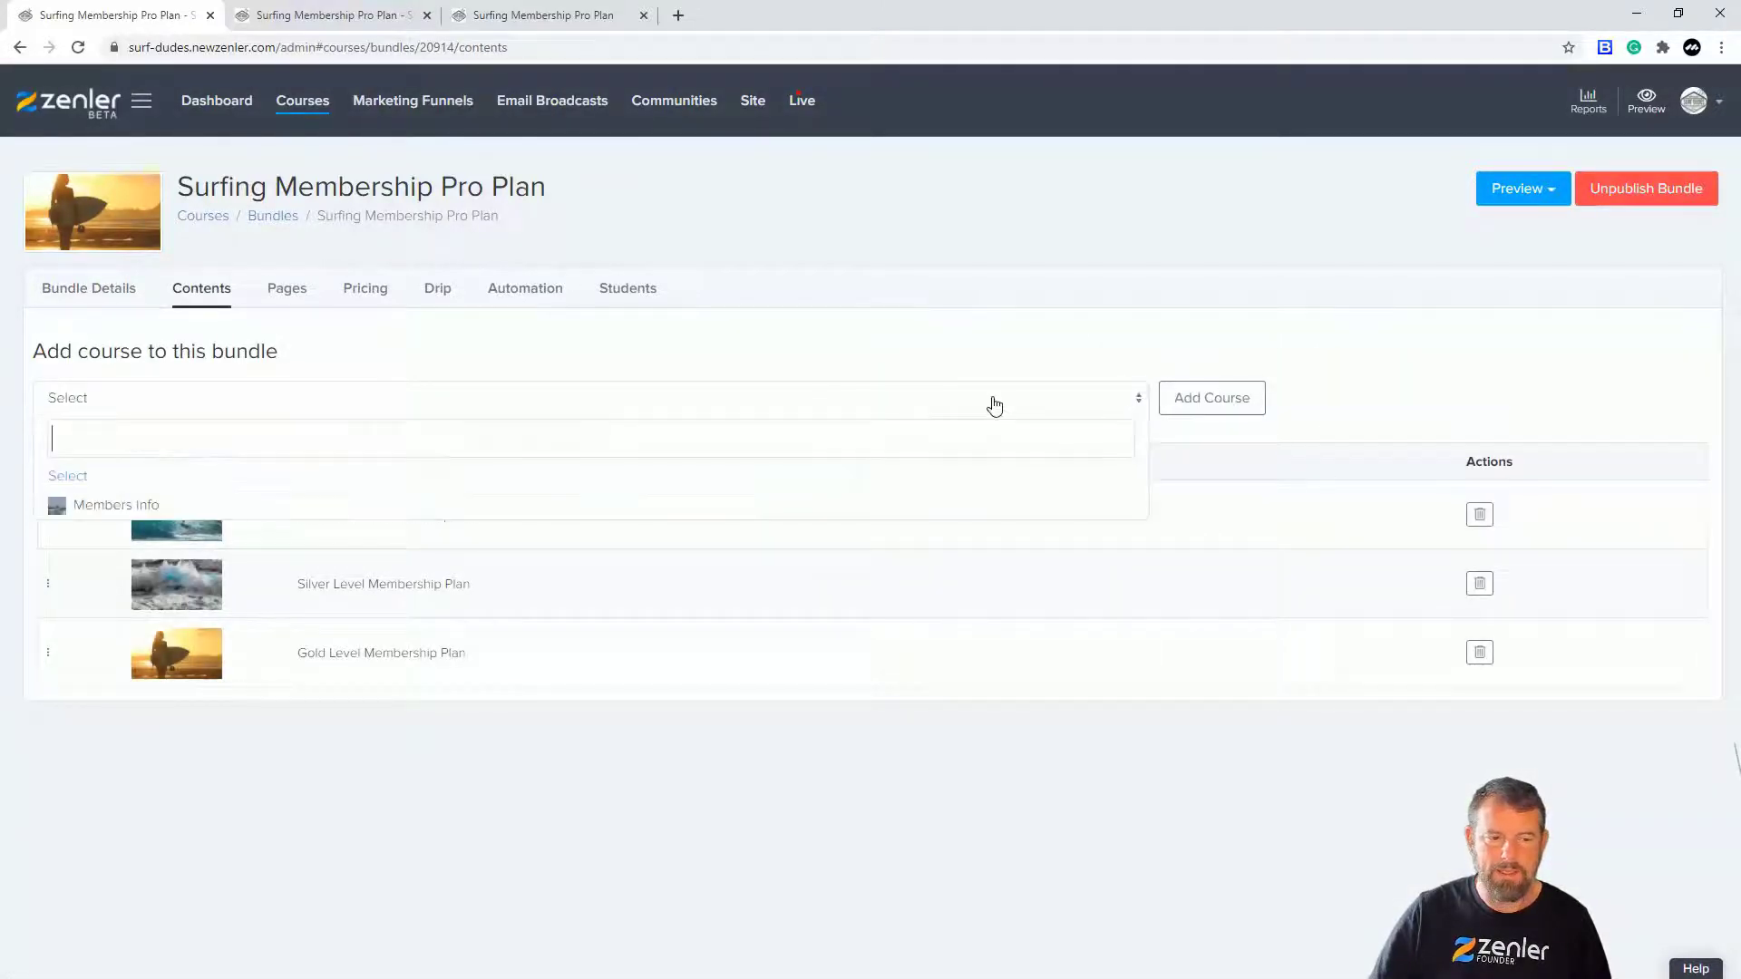
left_click(139, 506)
left_click(1199, 400)
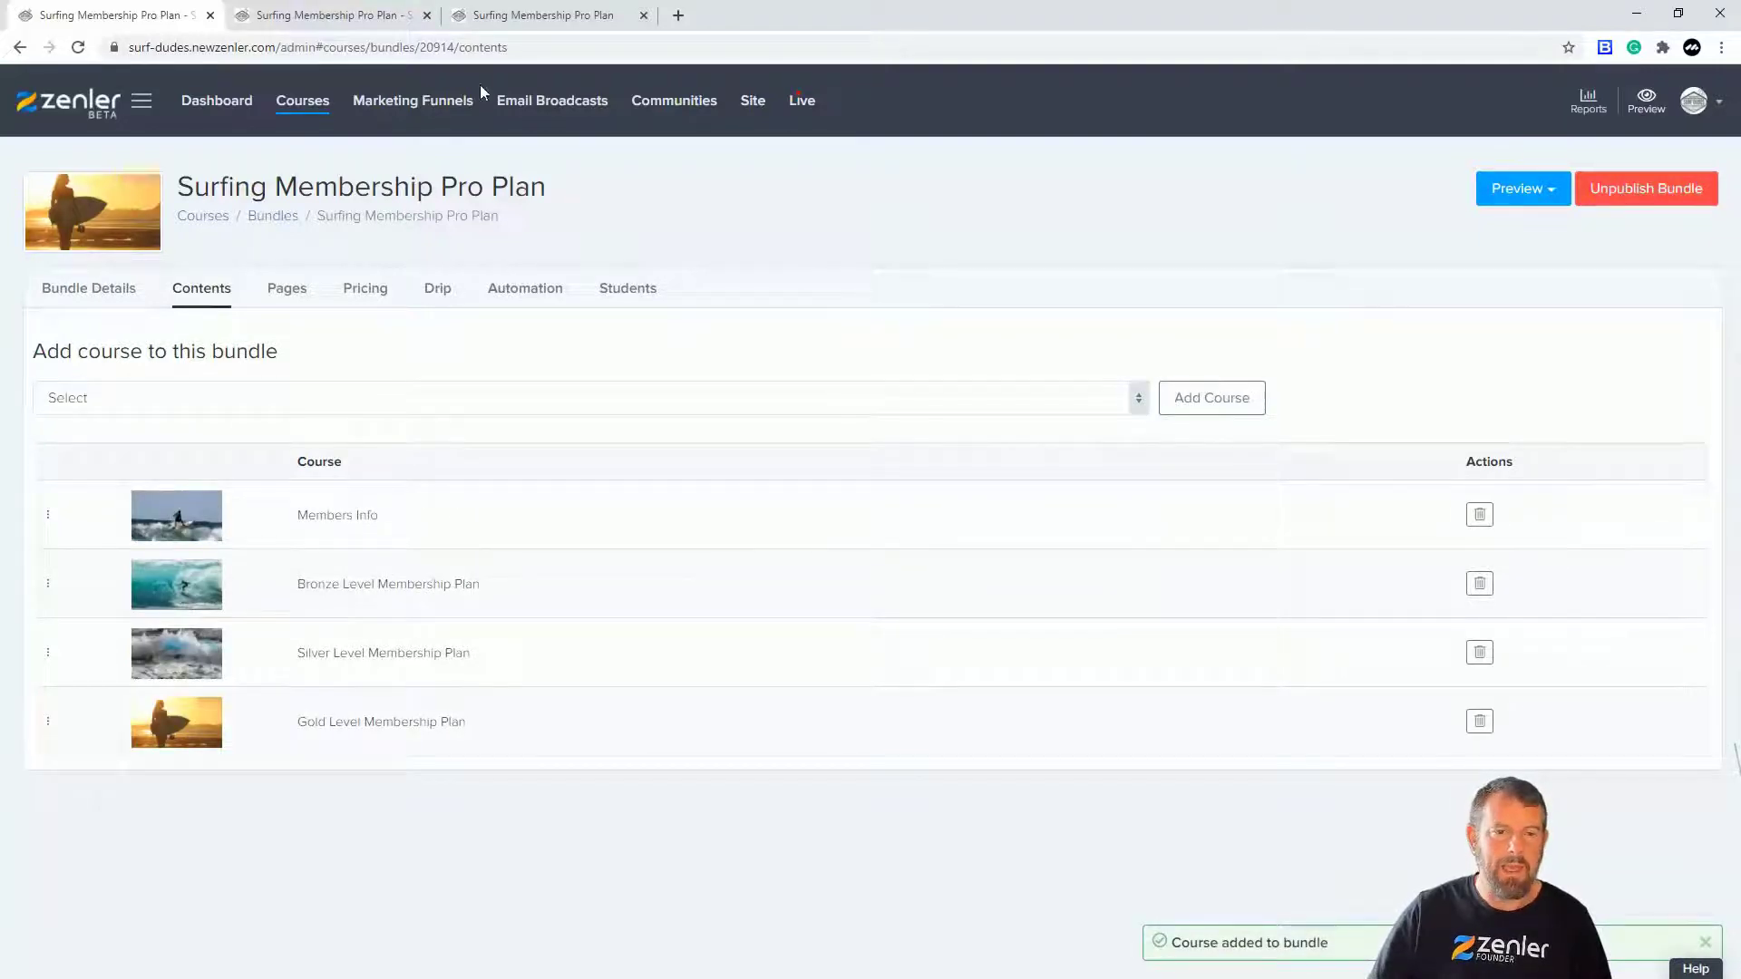
- Reload the bundle's public sales page and review its included courses and course summary
left_click(497, 15)
left_click(81, 47)
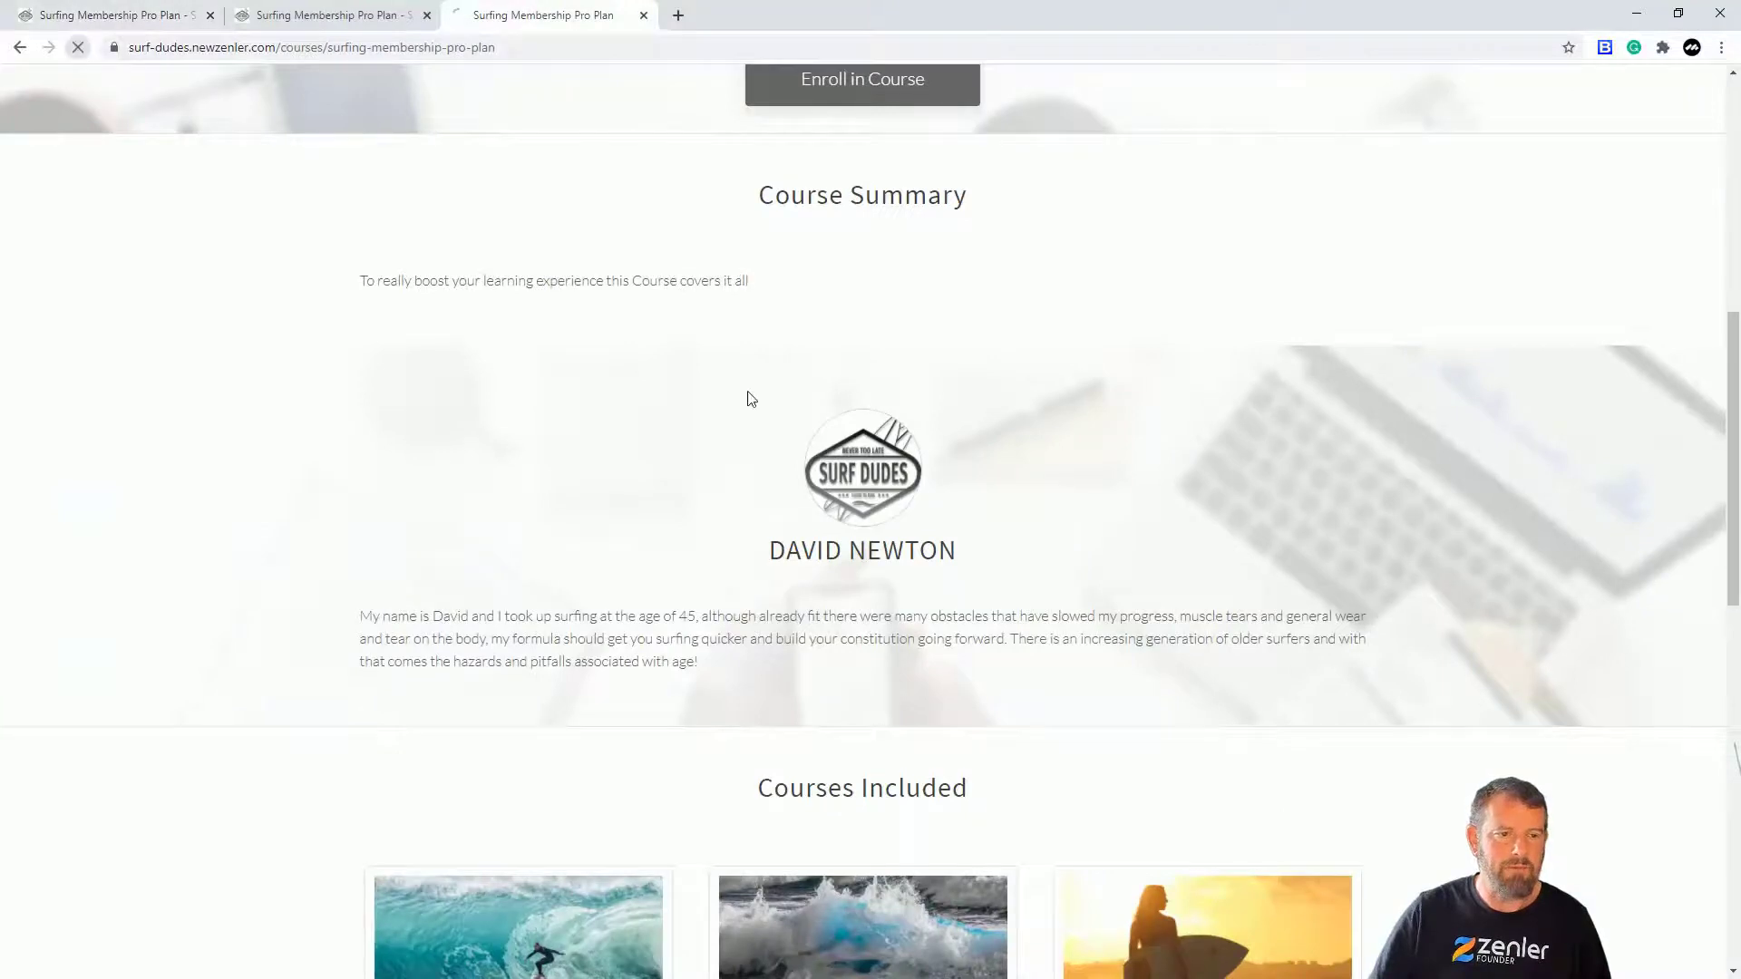
scroll(1042, 431, "down", 7)
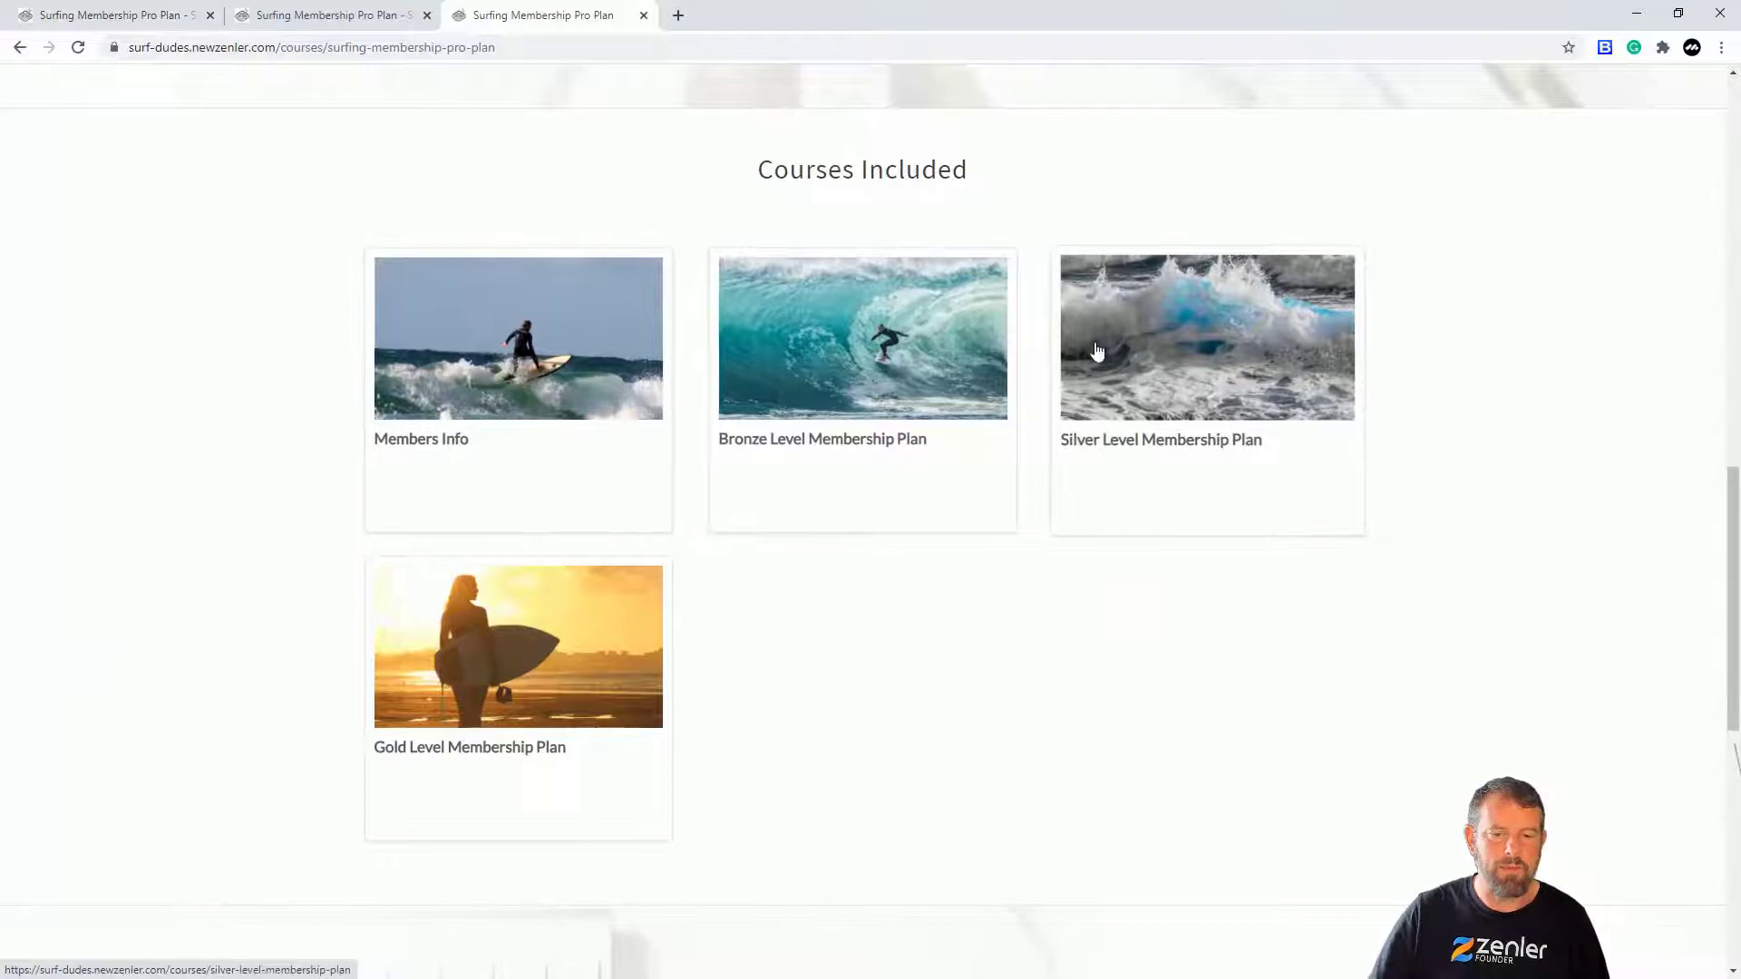
scroll(961, 673, "up", 4)
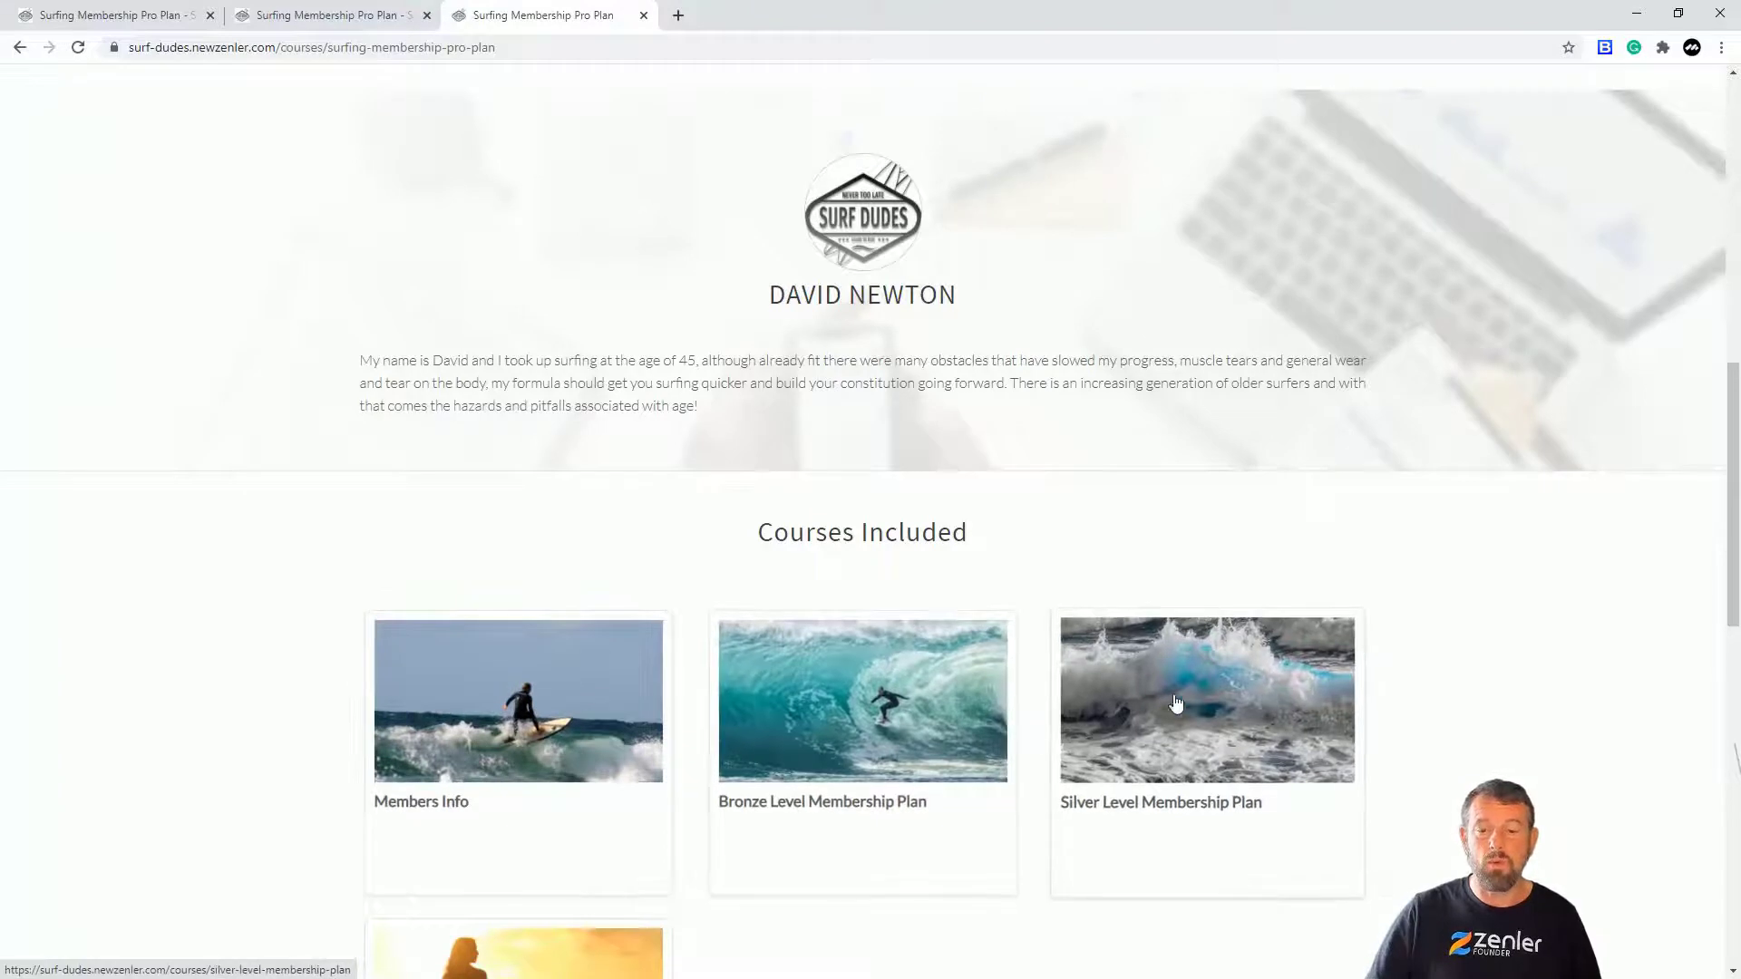
scroll(971, 680, "down", 2)
scroll(436, 381, "up", 5)
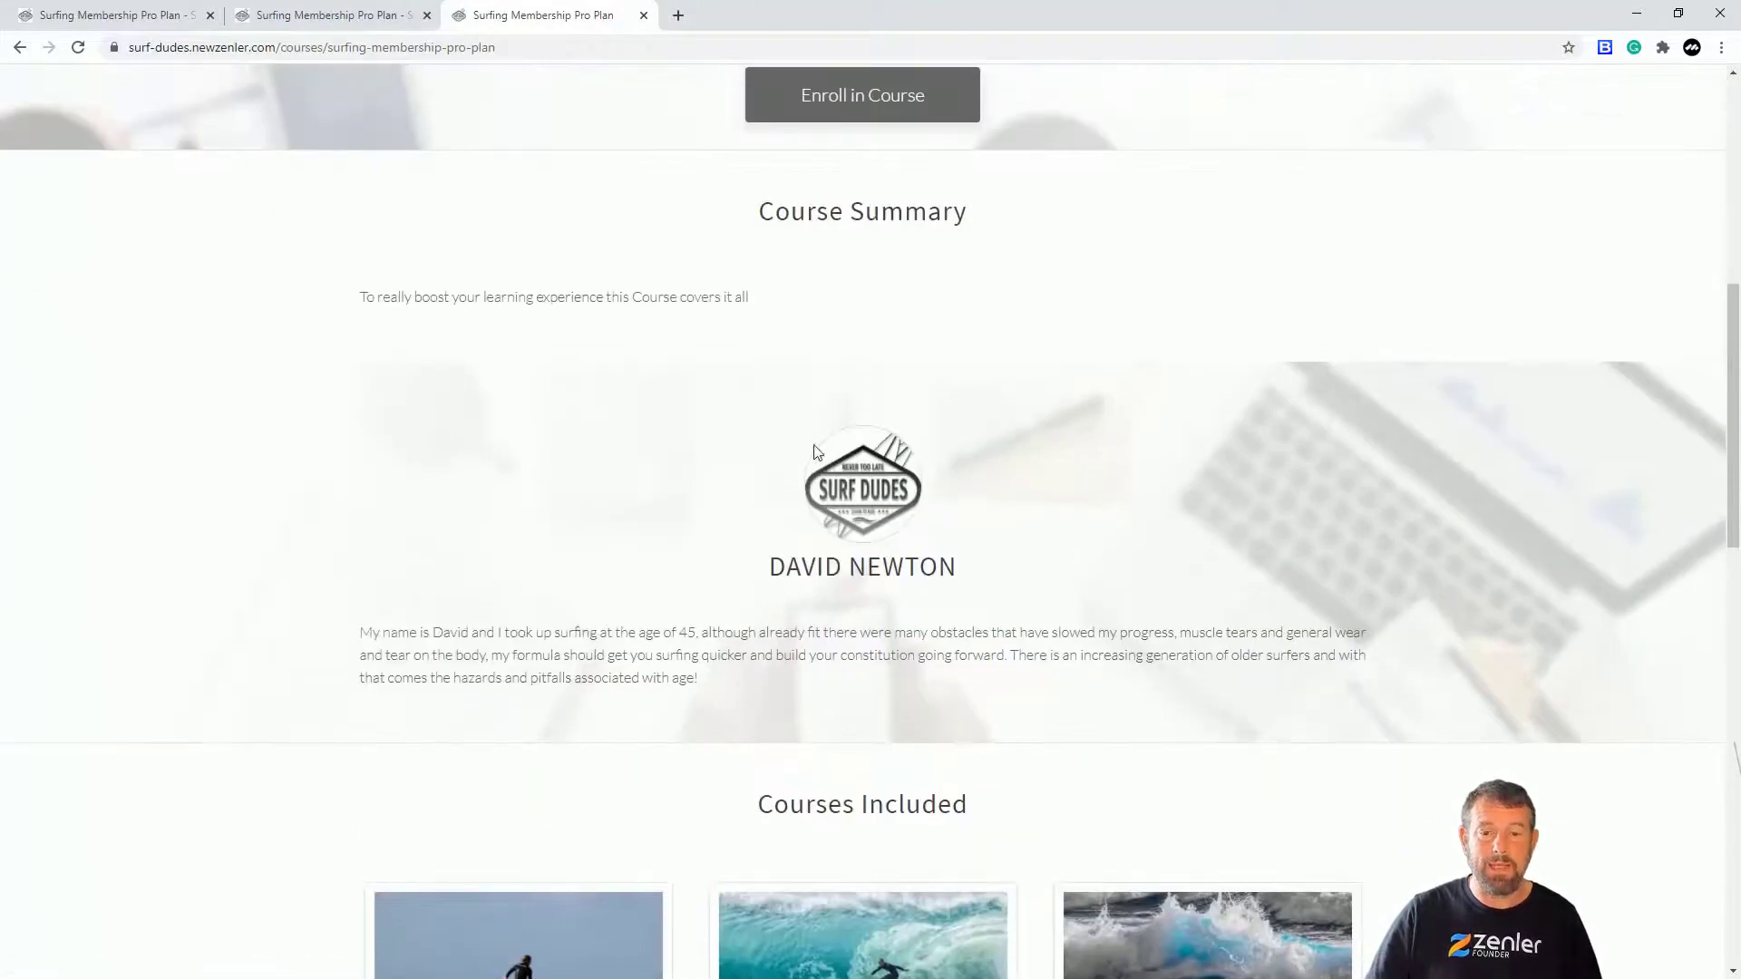
scroll(814, 439, "up", 4)
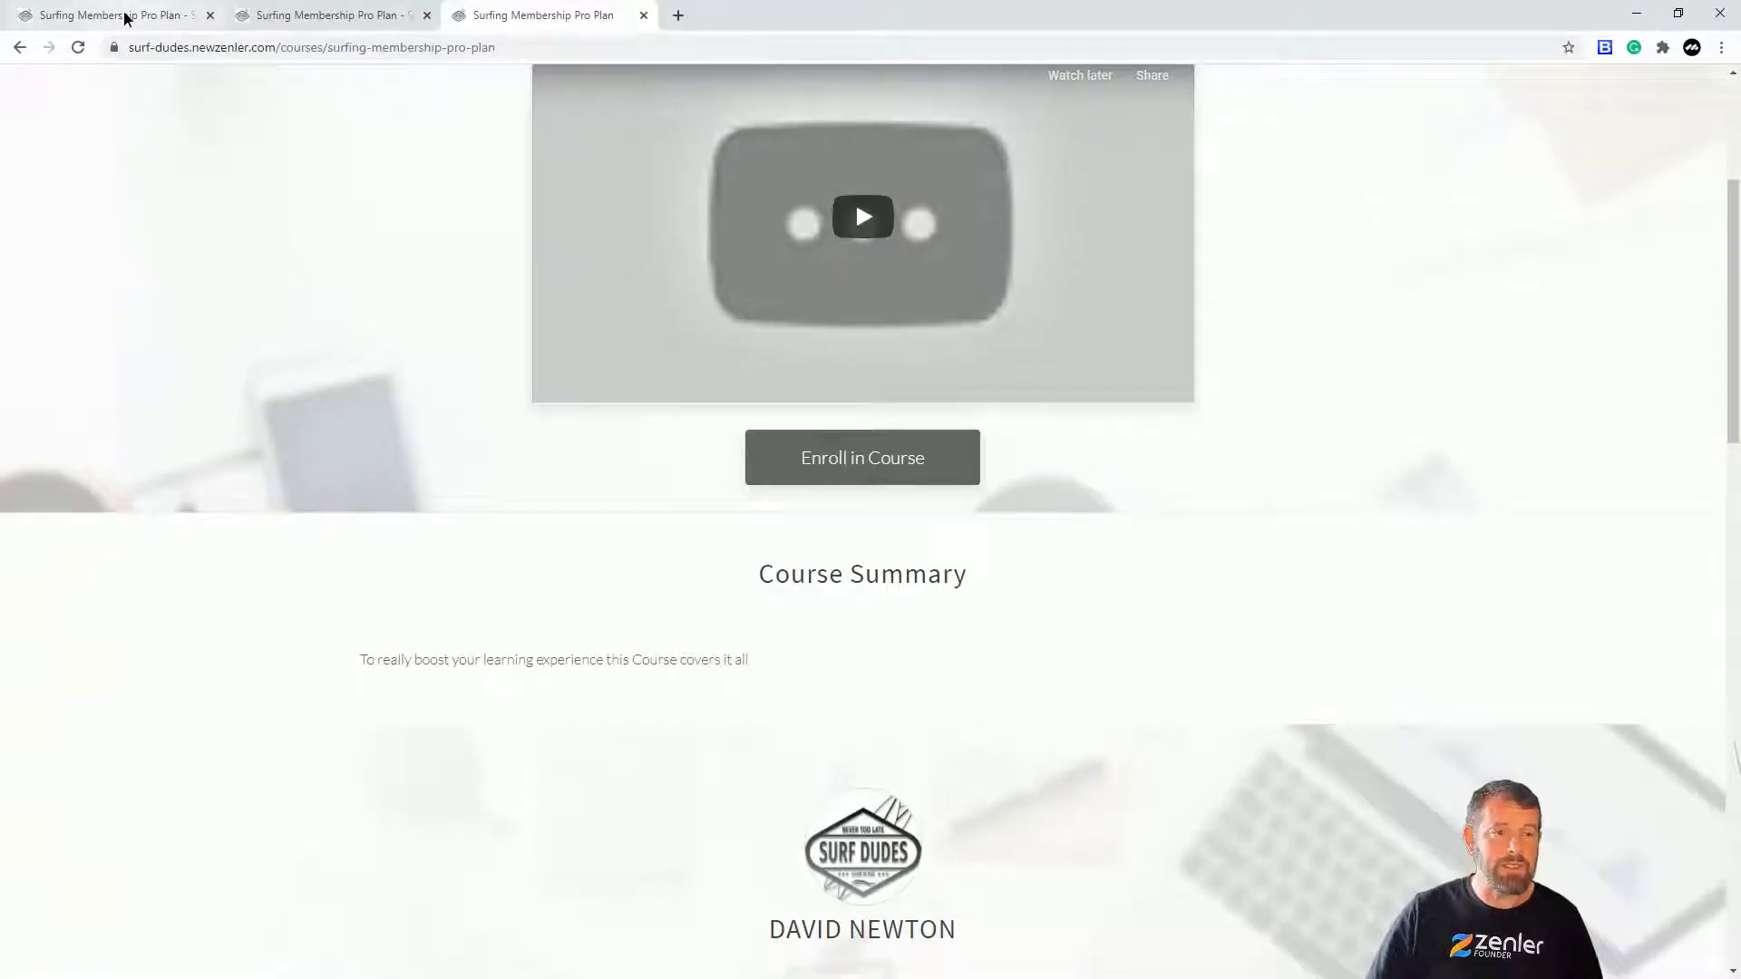
- Open the Surfing Membership Pro Plan bundle's course access page for editing
left_click(125, 18)
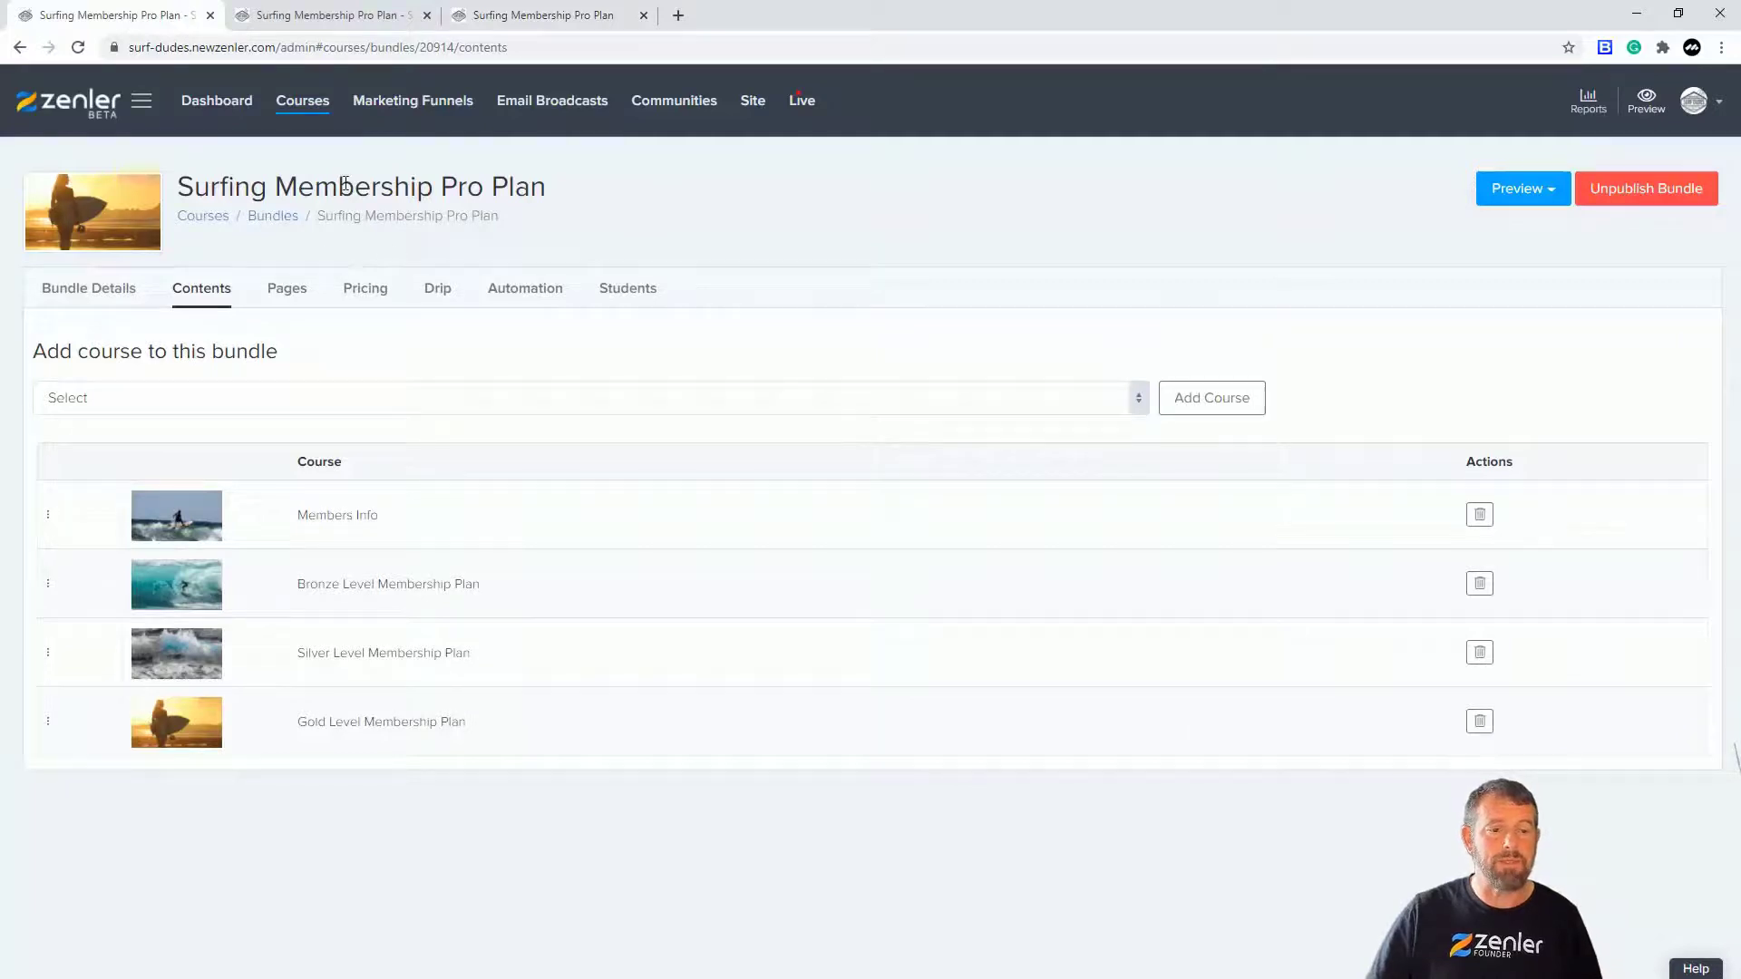
left_click(286, 290)
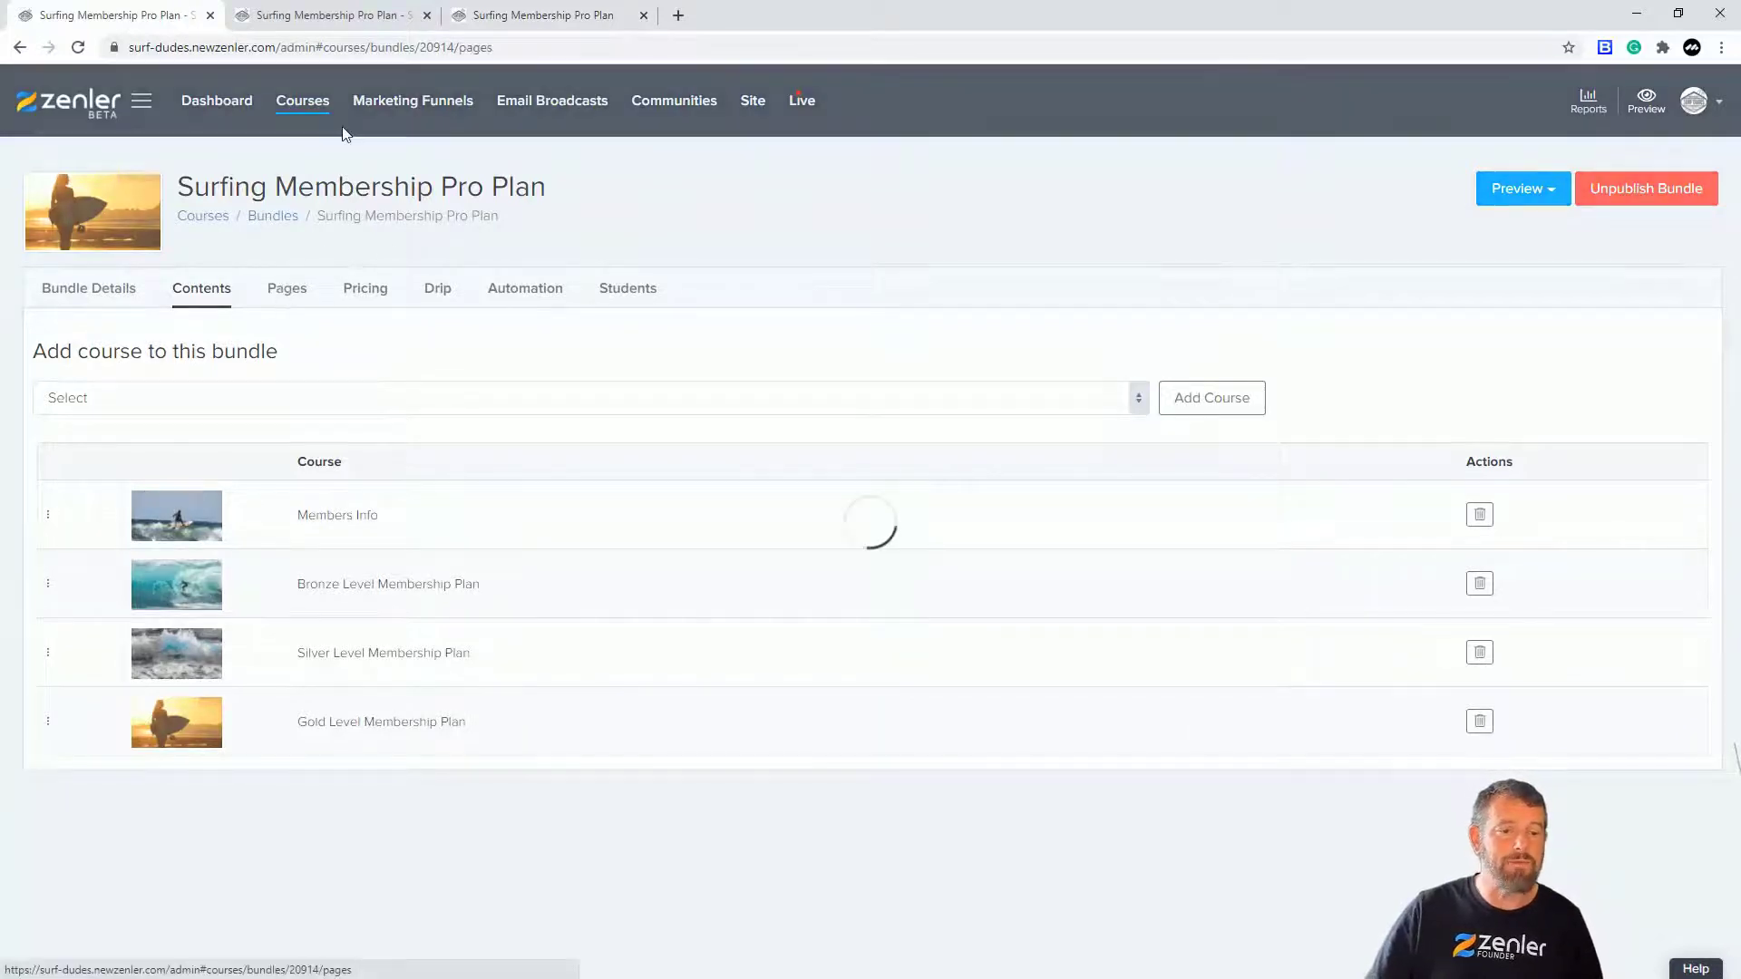
scroll(1113, 531, "down", 4)
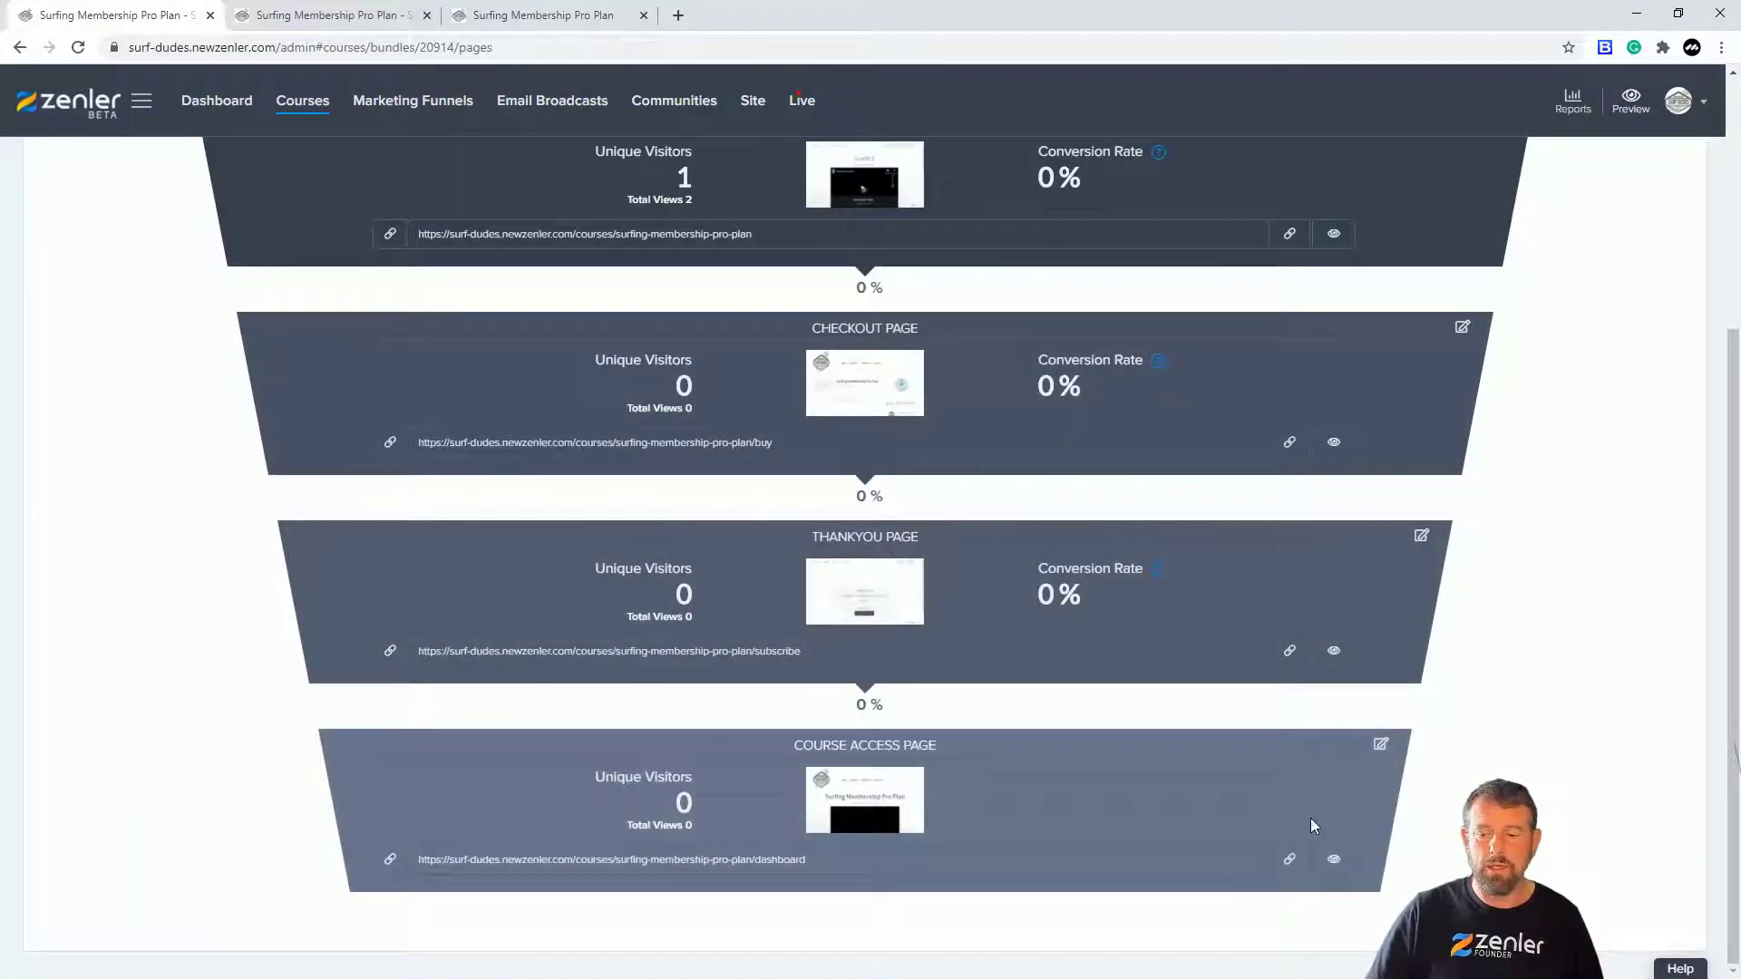
left_click(1380, 744)
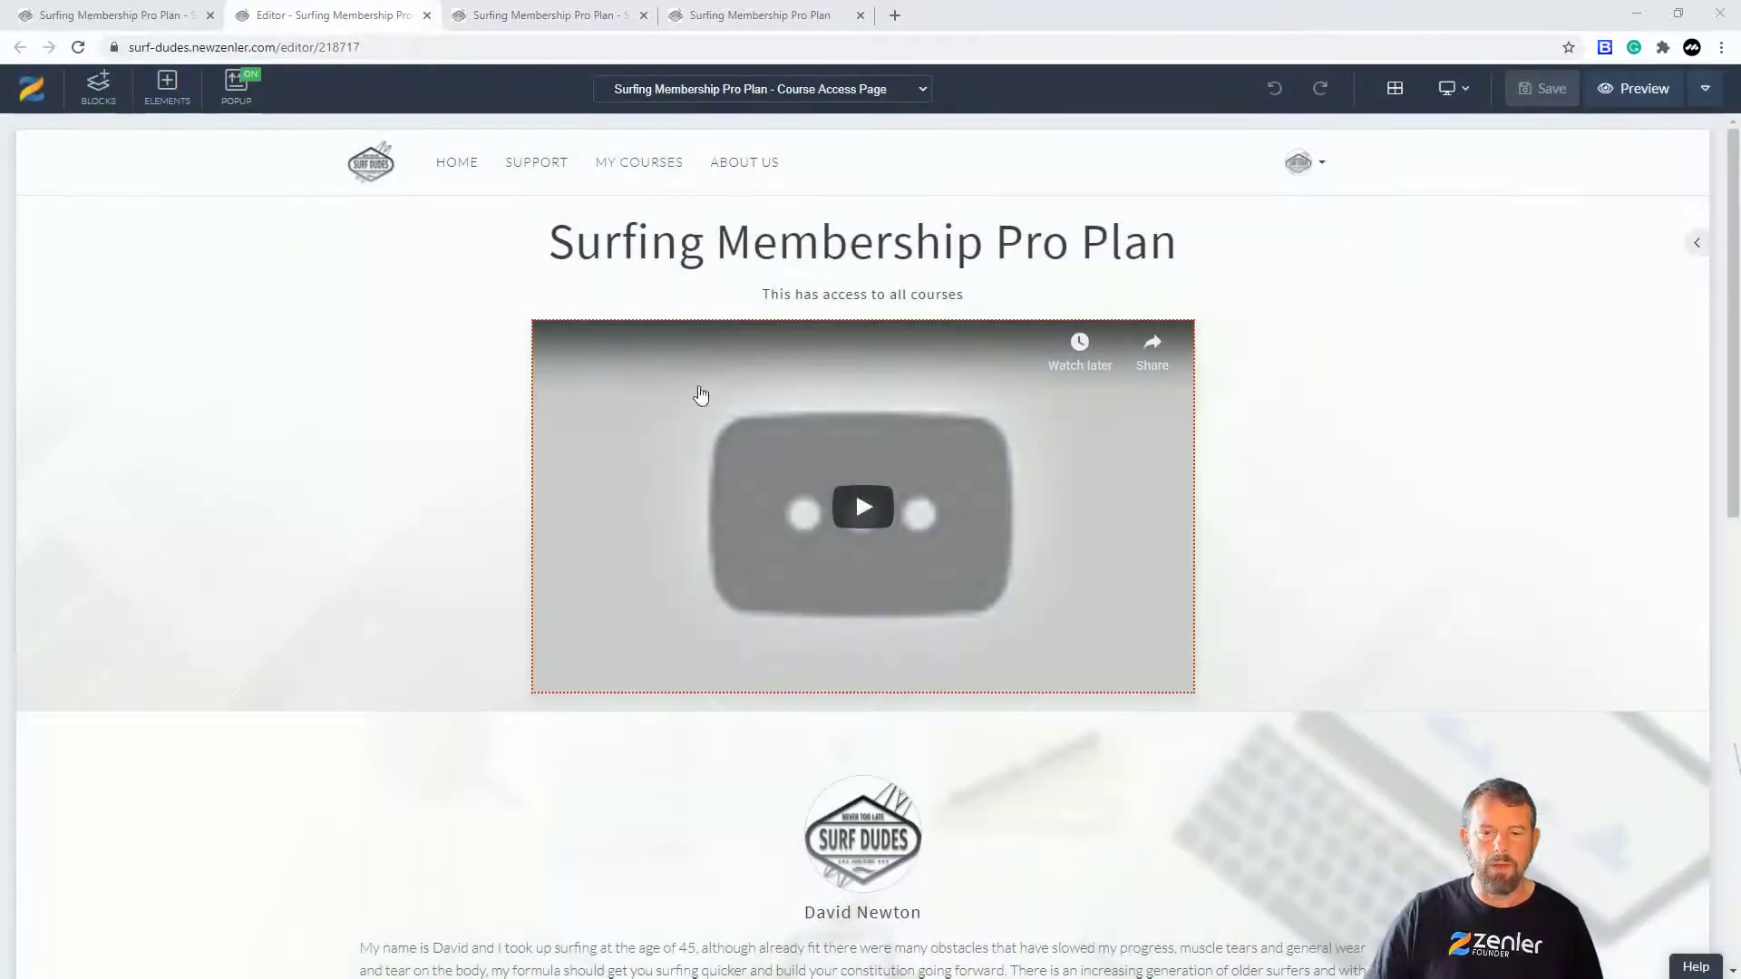
- Insert the "Is your online course sales STUCK?" call-to-action block between the author block and Courses Included, then save with the offered SEO settings
scroll(1415, 499, "down", 4)
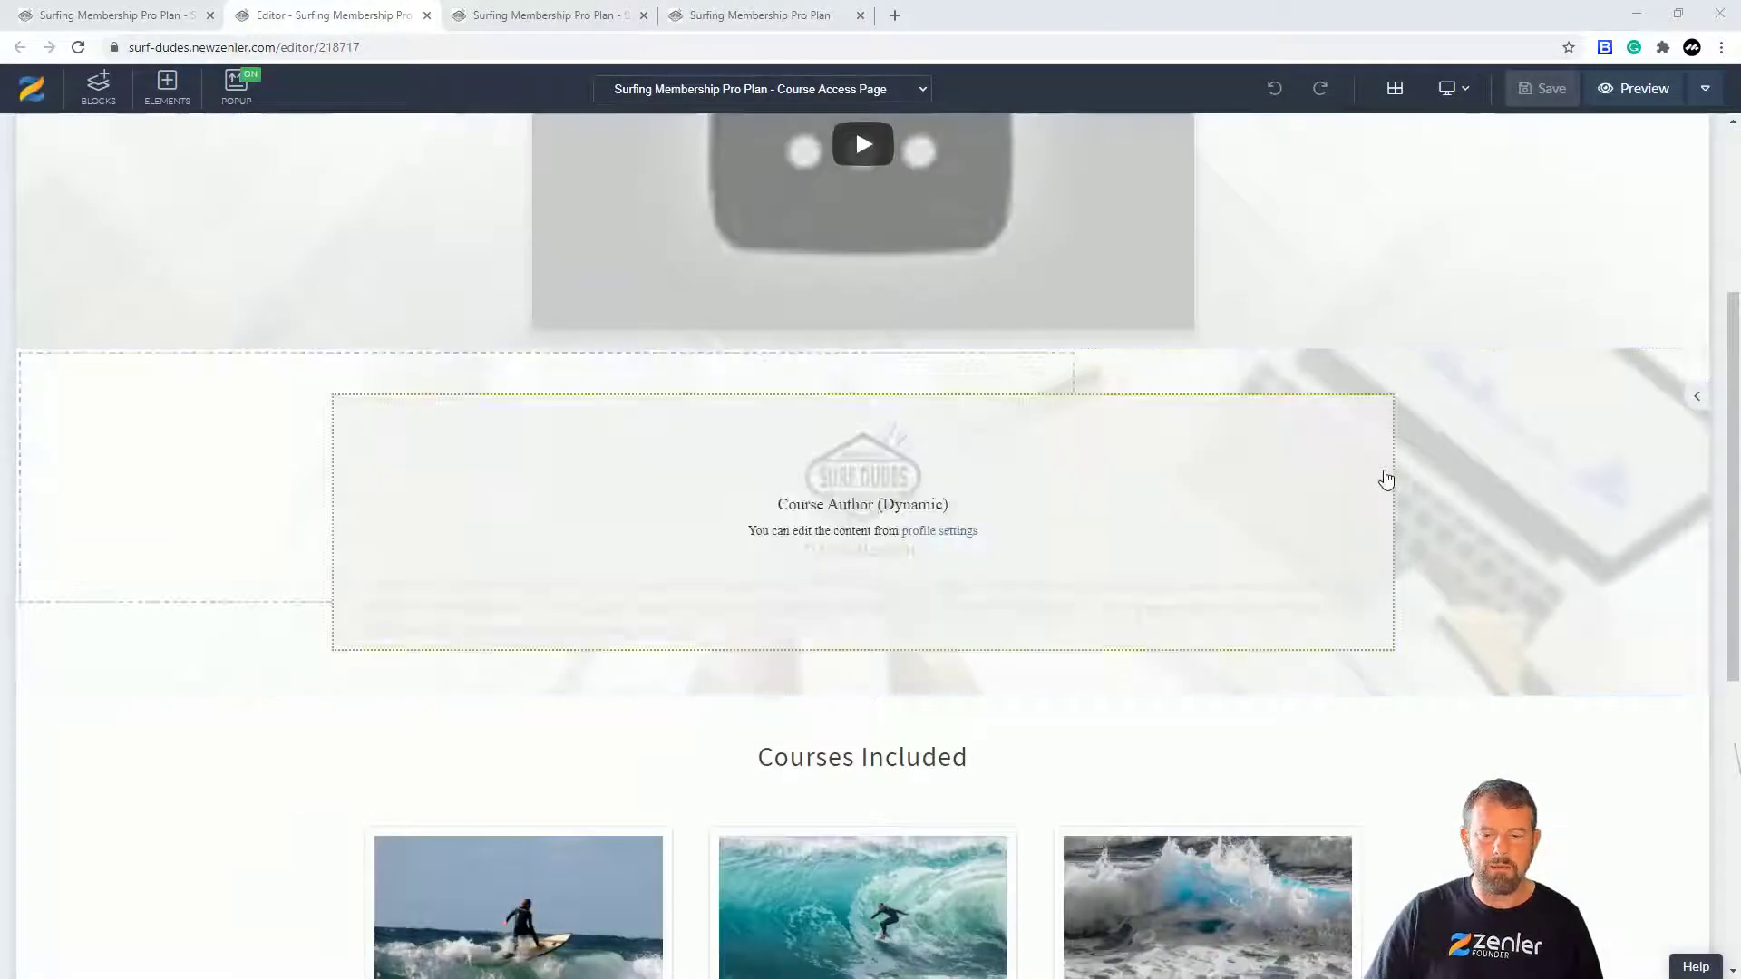
scroll(1360, 482, "down", 3)
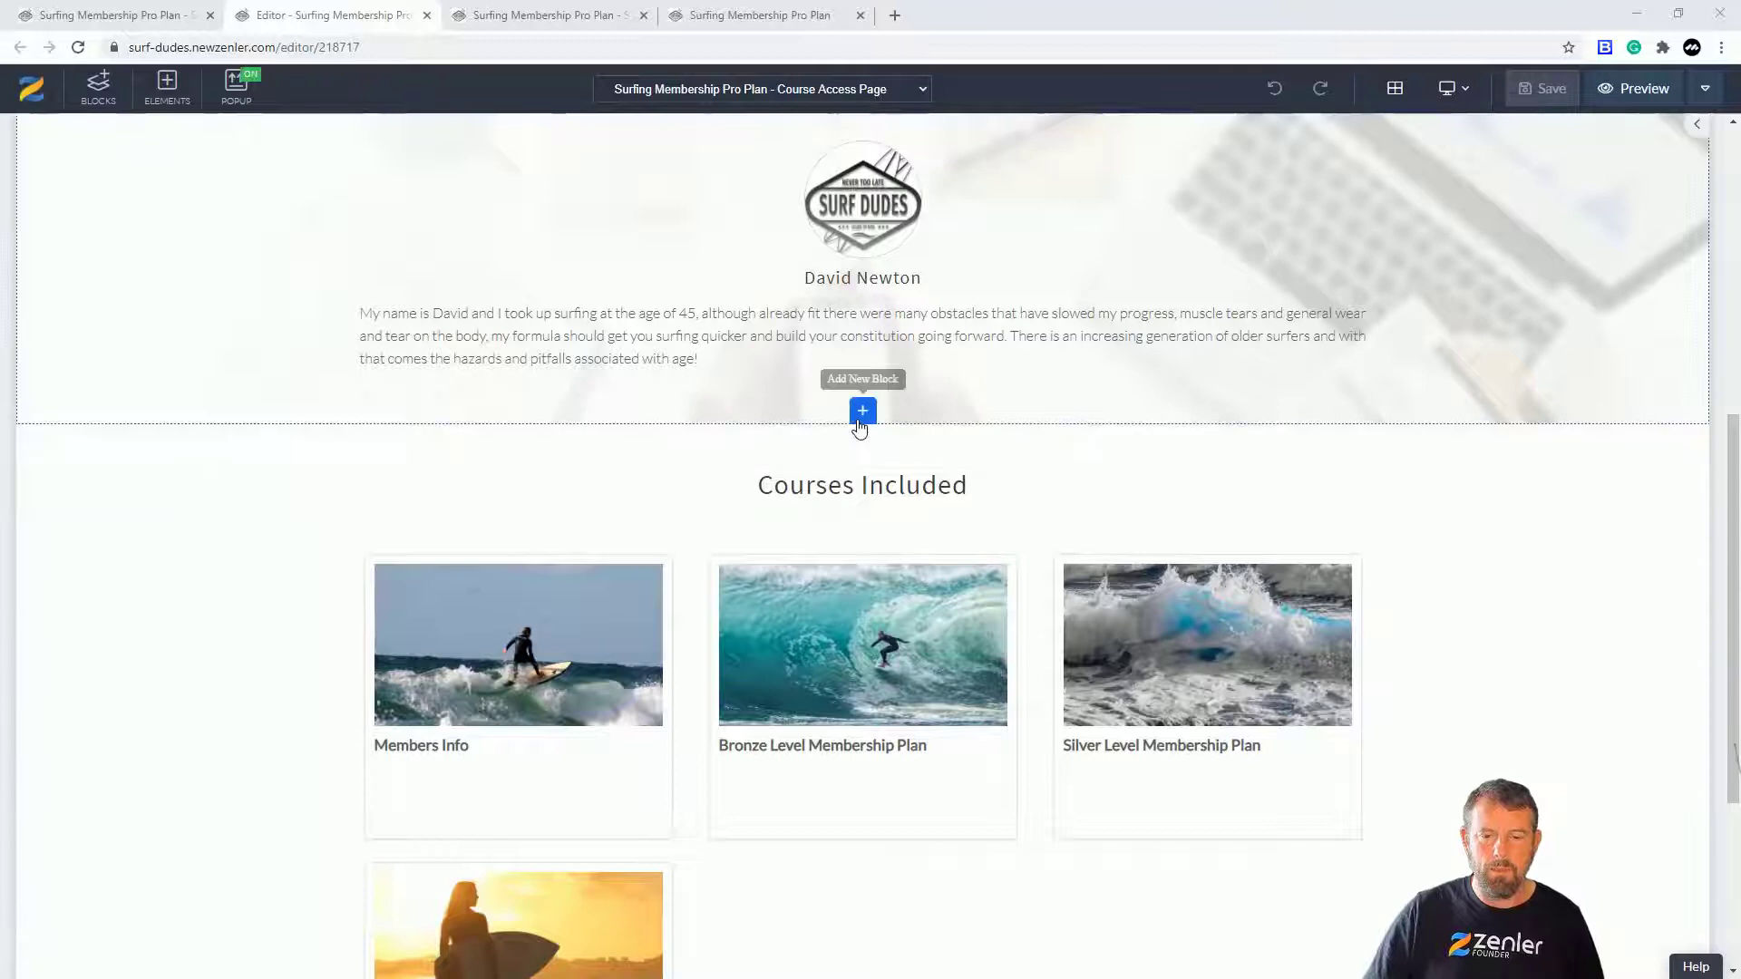
left_click(862, 410)
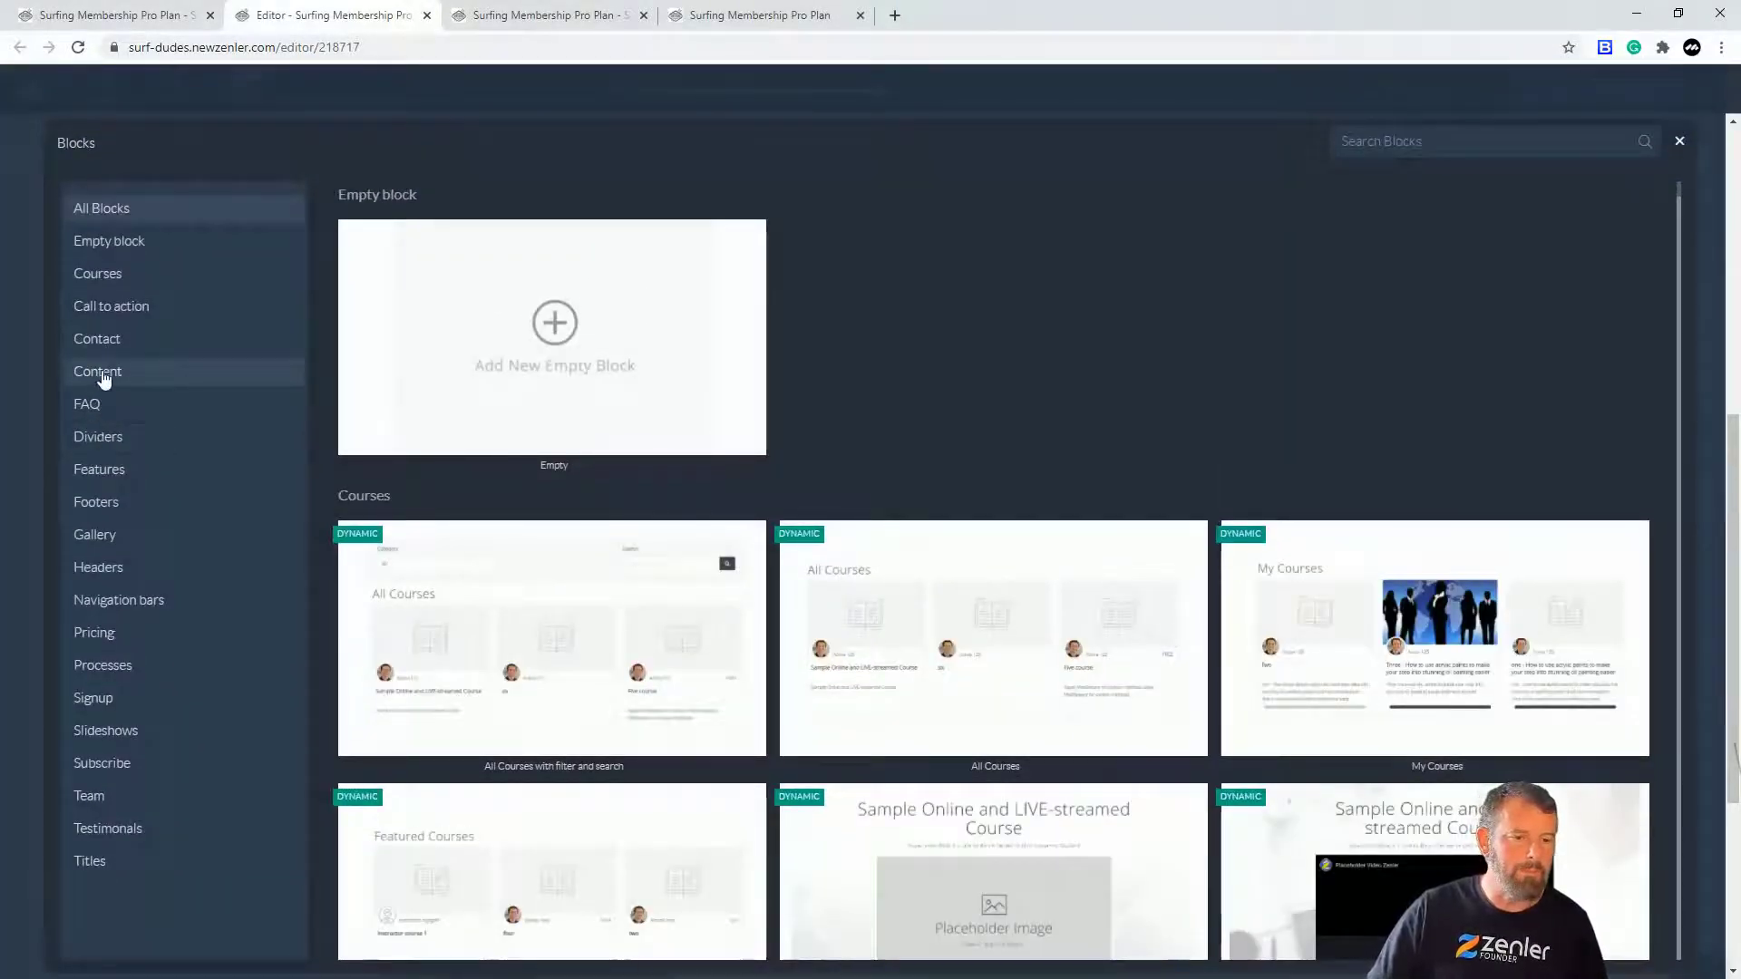
left_click(104, 312)
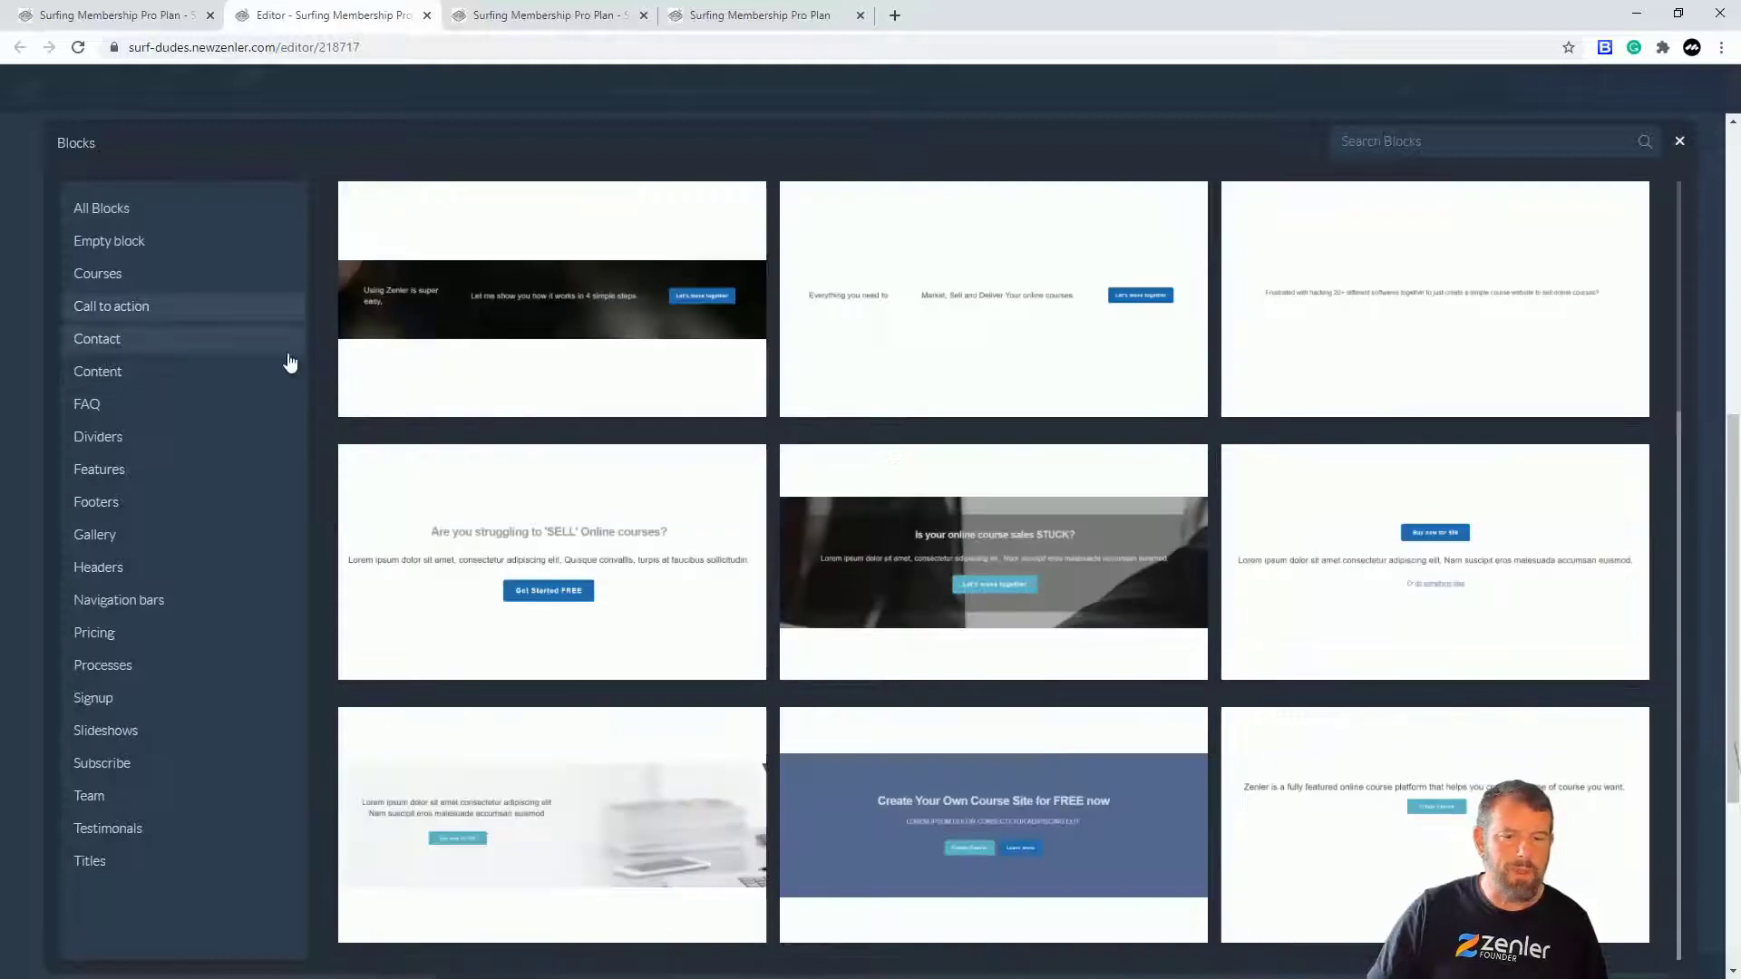
left_click(982, 555)
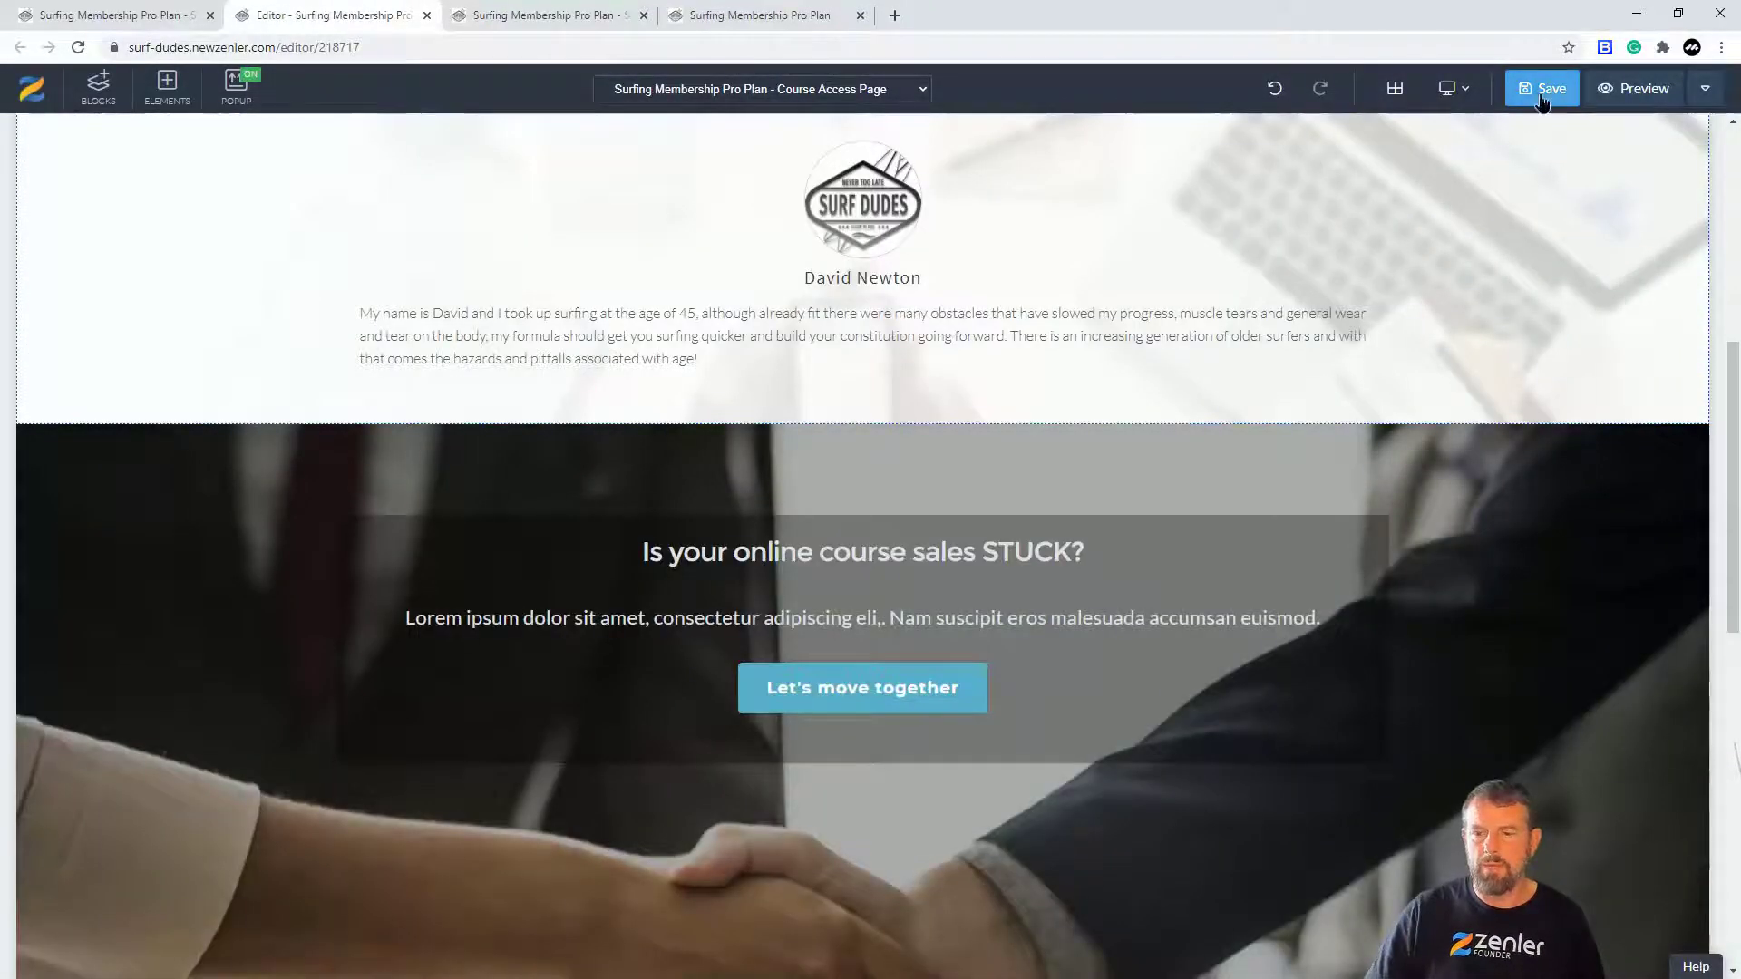
left_click(1542, 90)
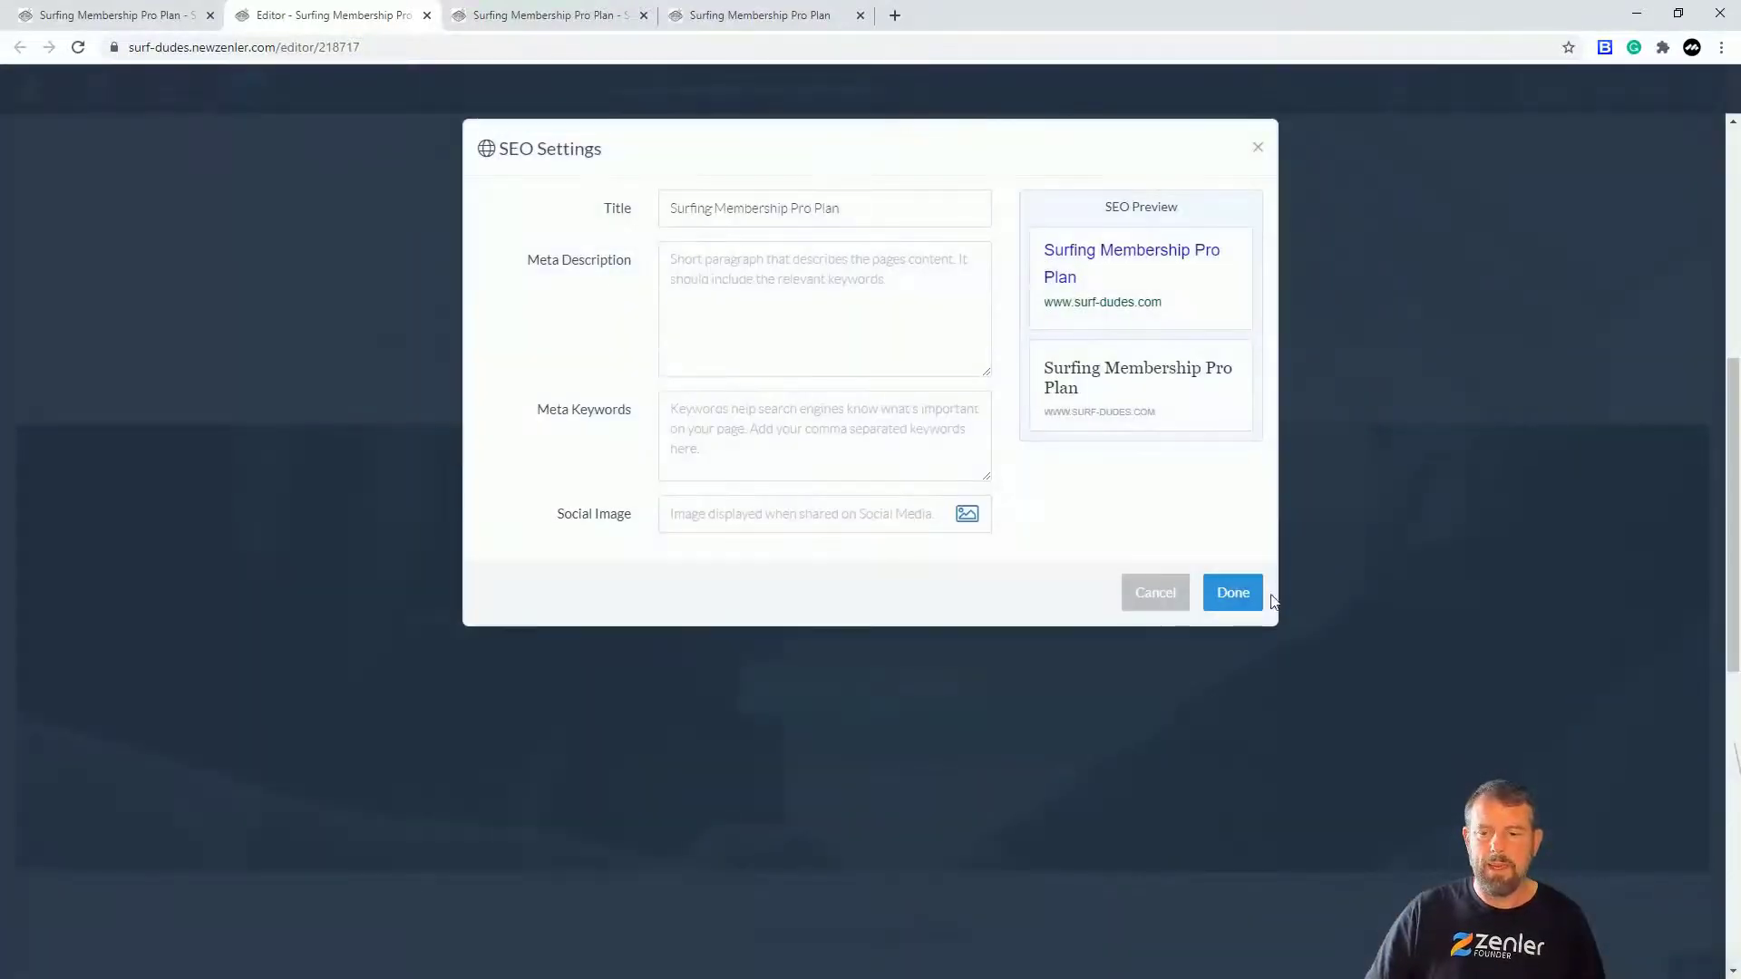
left_click(1258, 594)
- Reload the bundle's public page and check it against the edited course access page
left_click(764, 20)
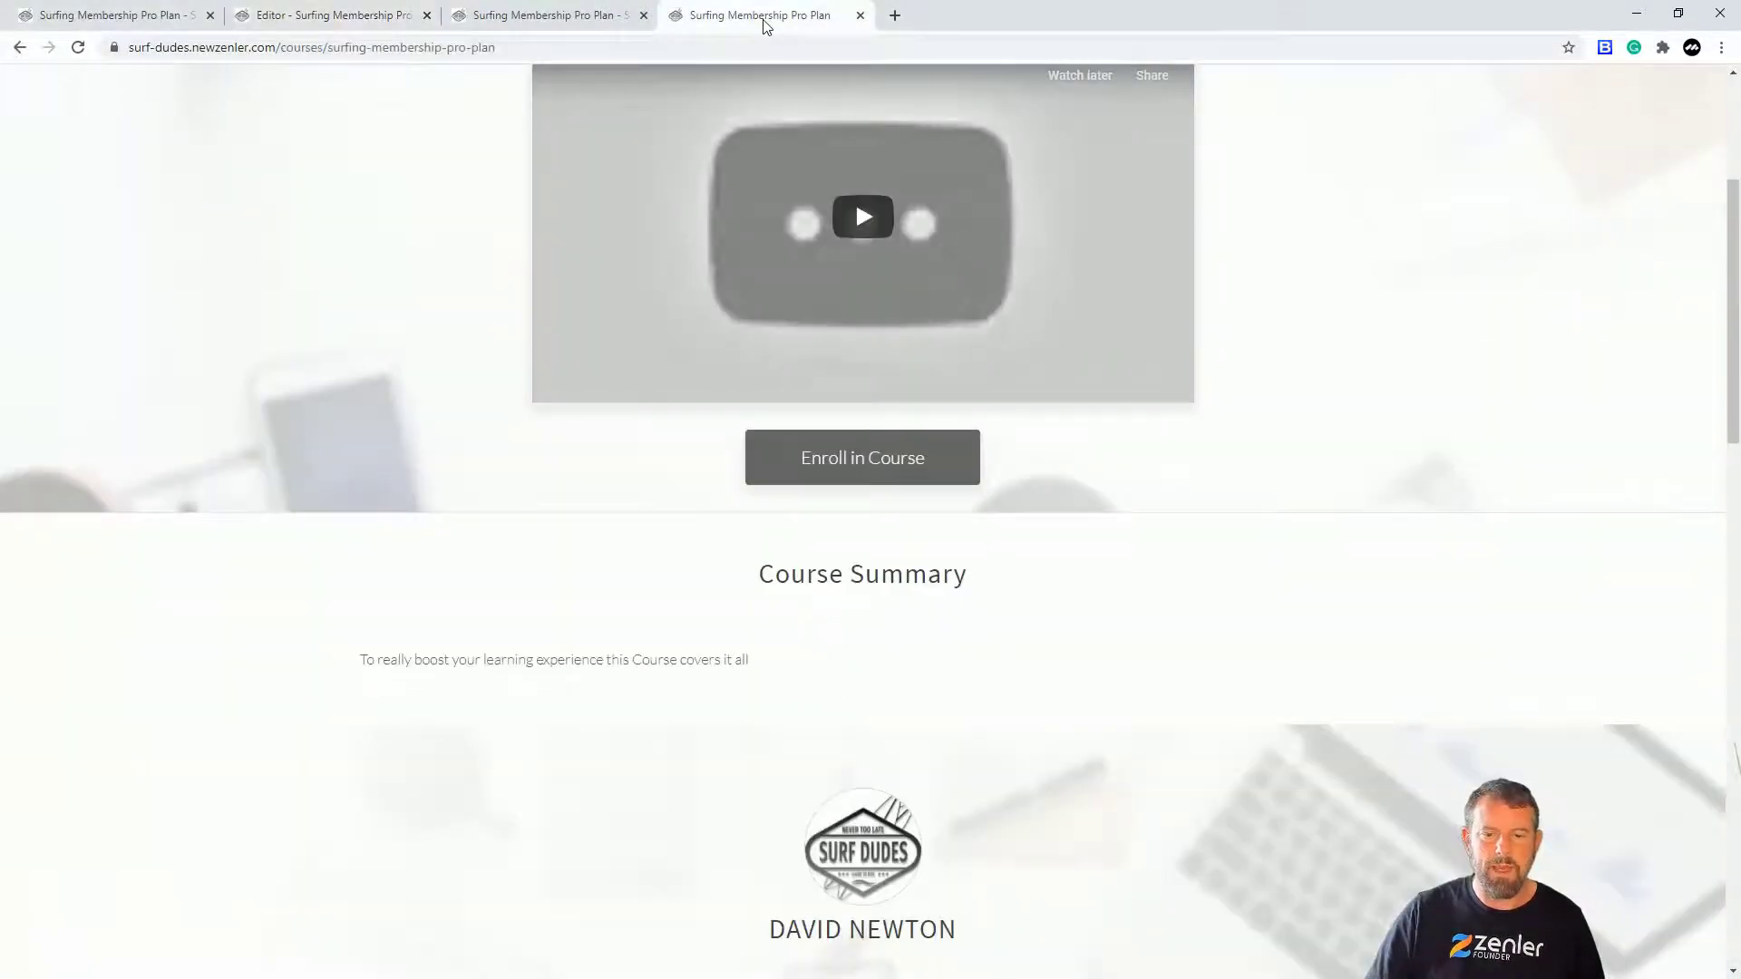
left_click(79, 47)
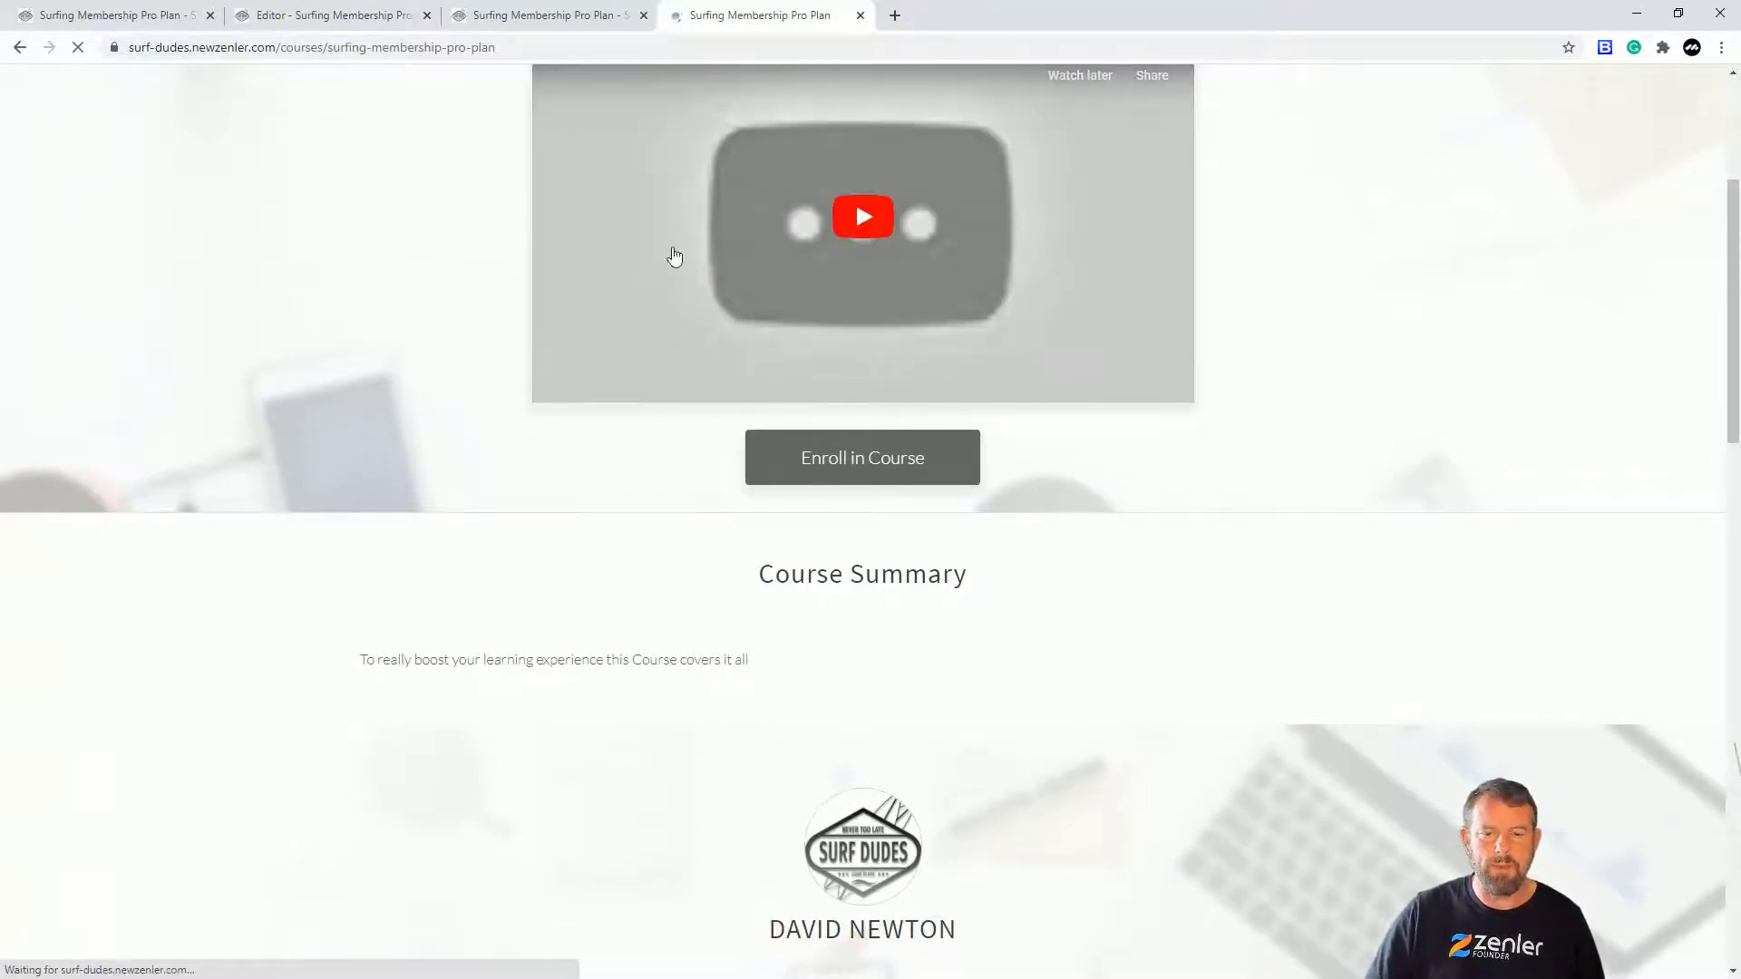
left_click(379, 27)
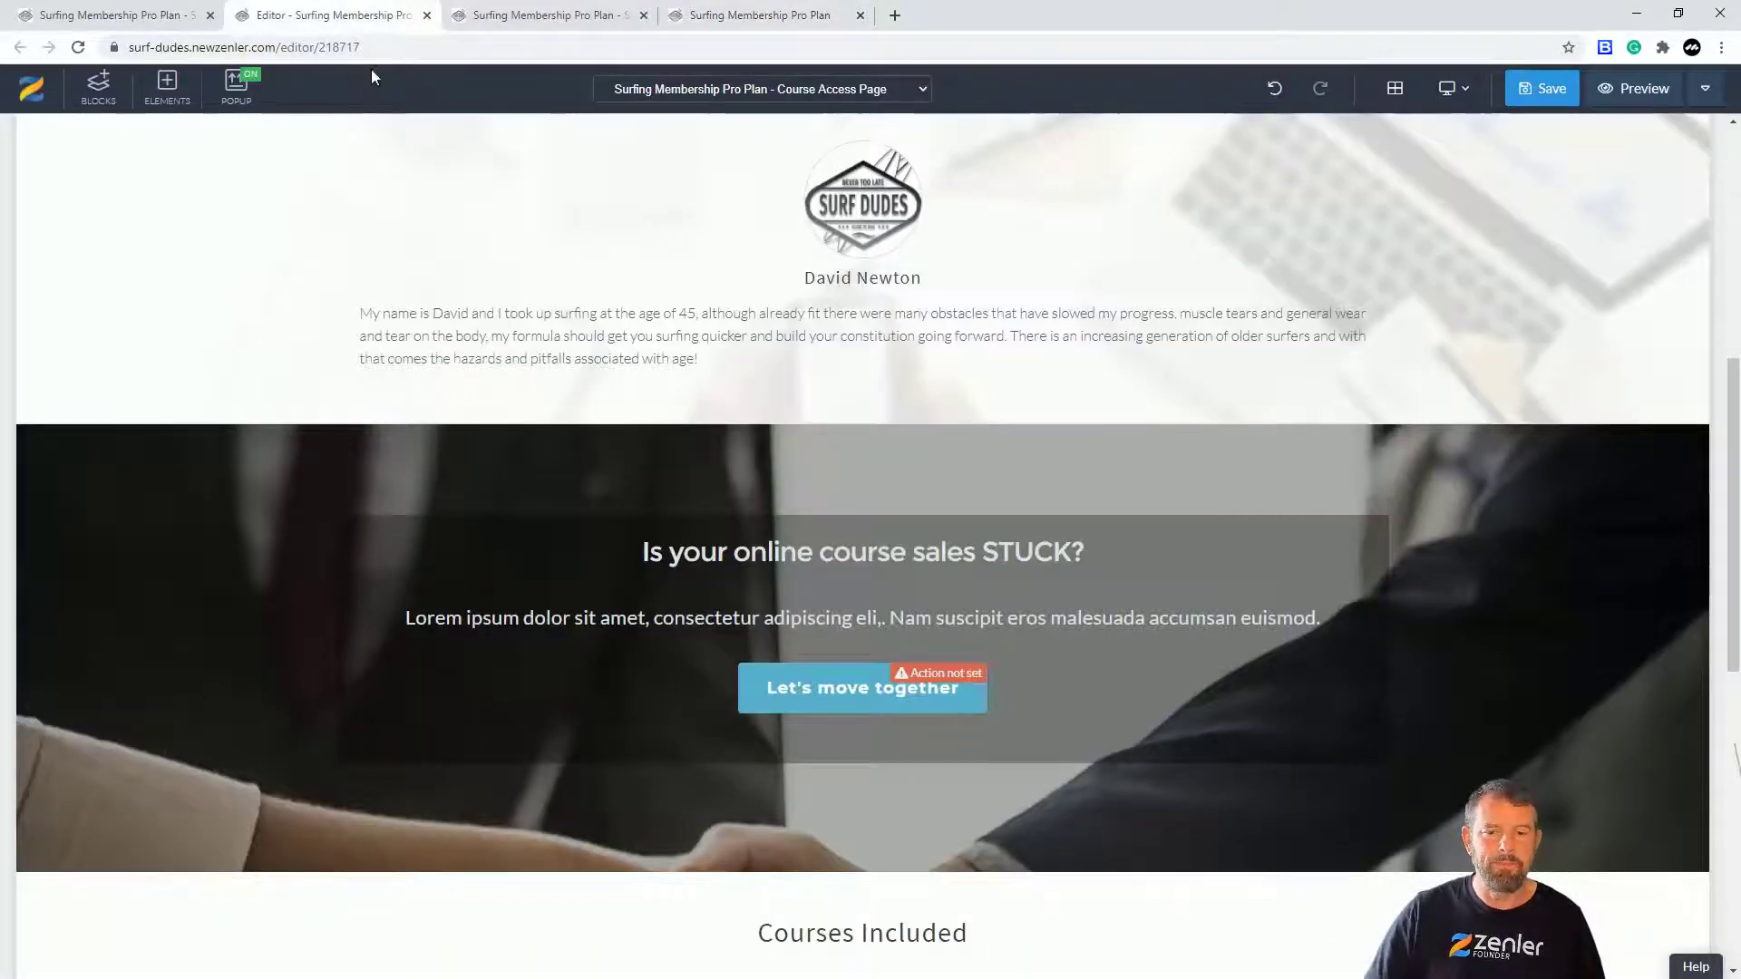
left_click(738, 18)
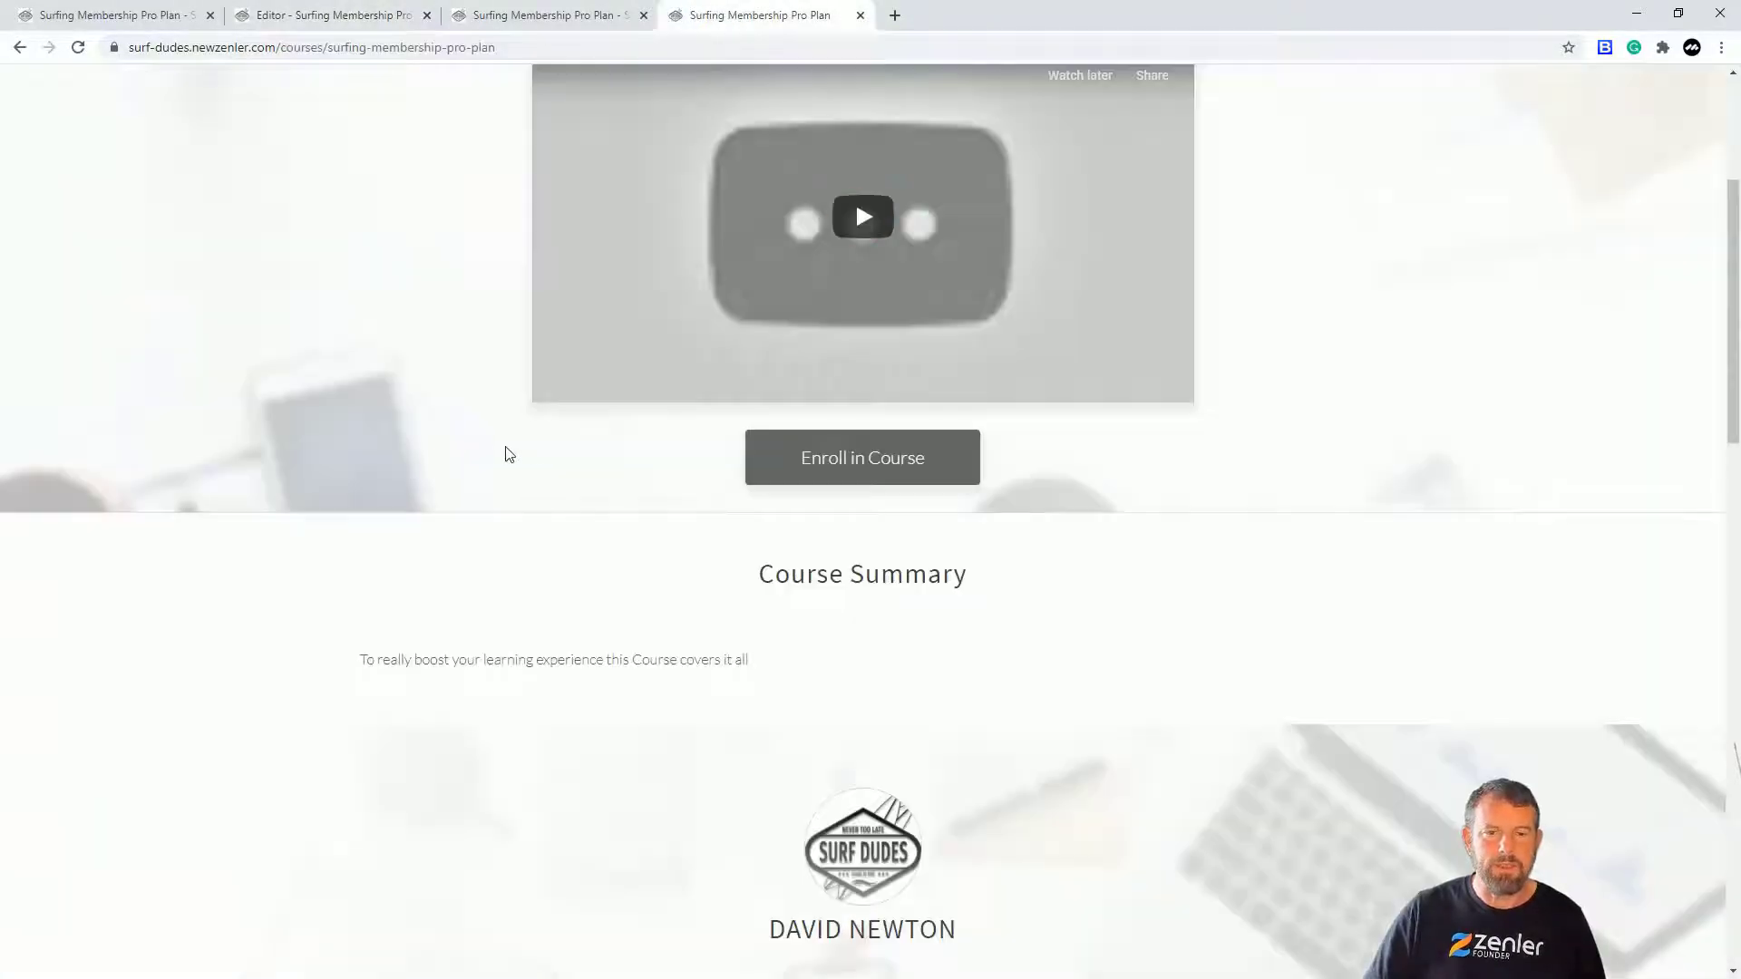
- Open the course enrollment settings of the site's existing student
left_click(94, 22)
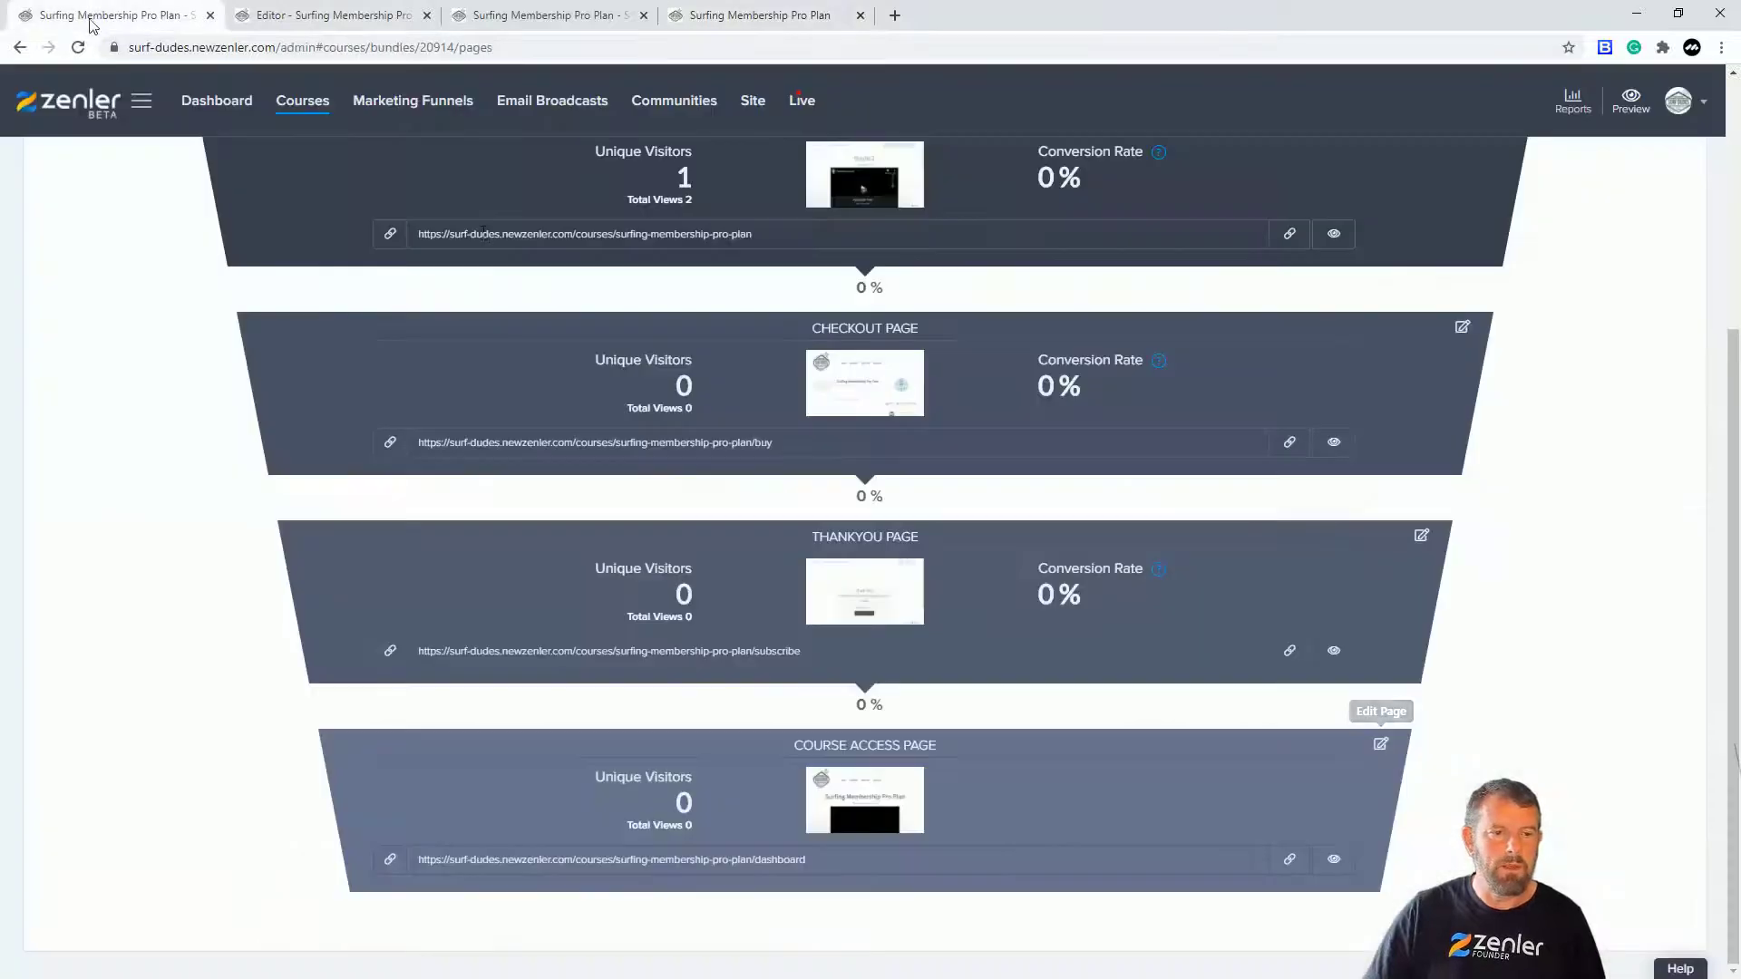
scroll(966, 399, "up", 4)
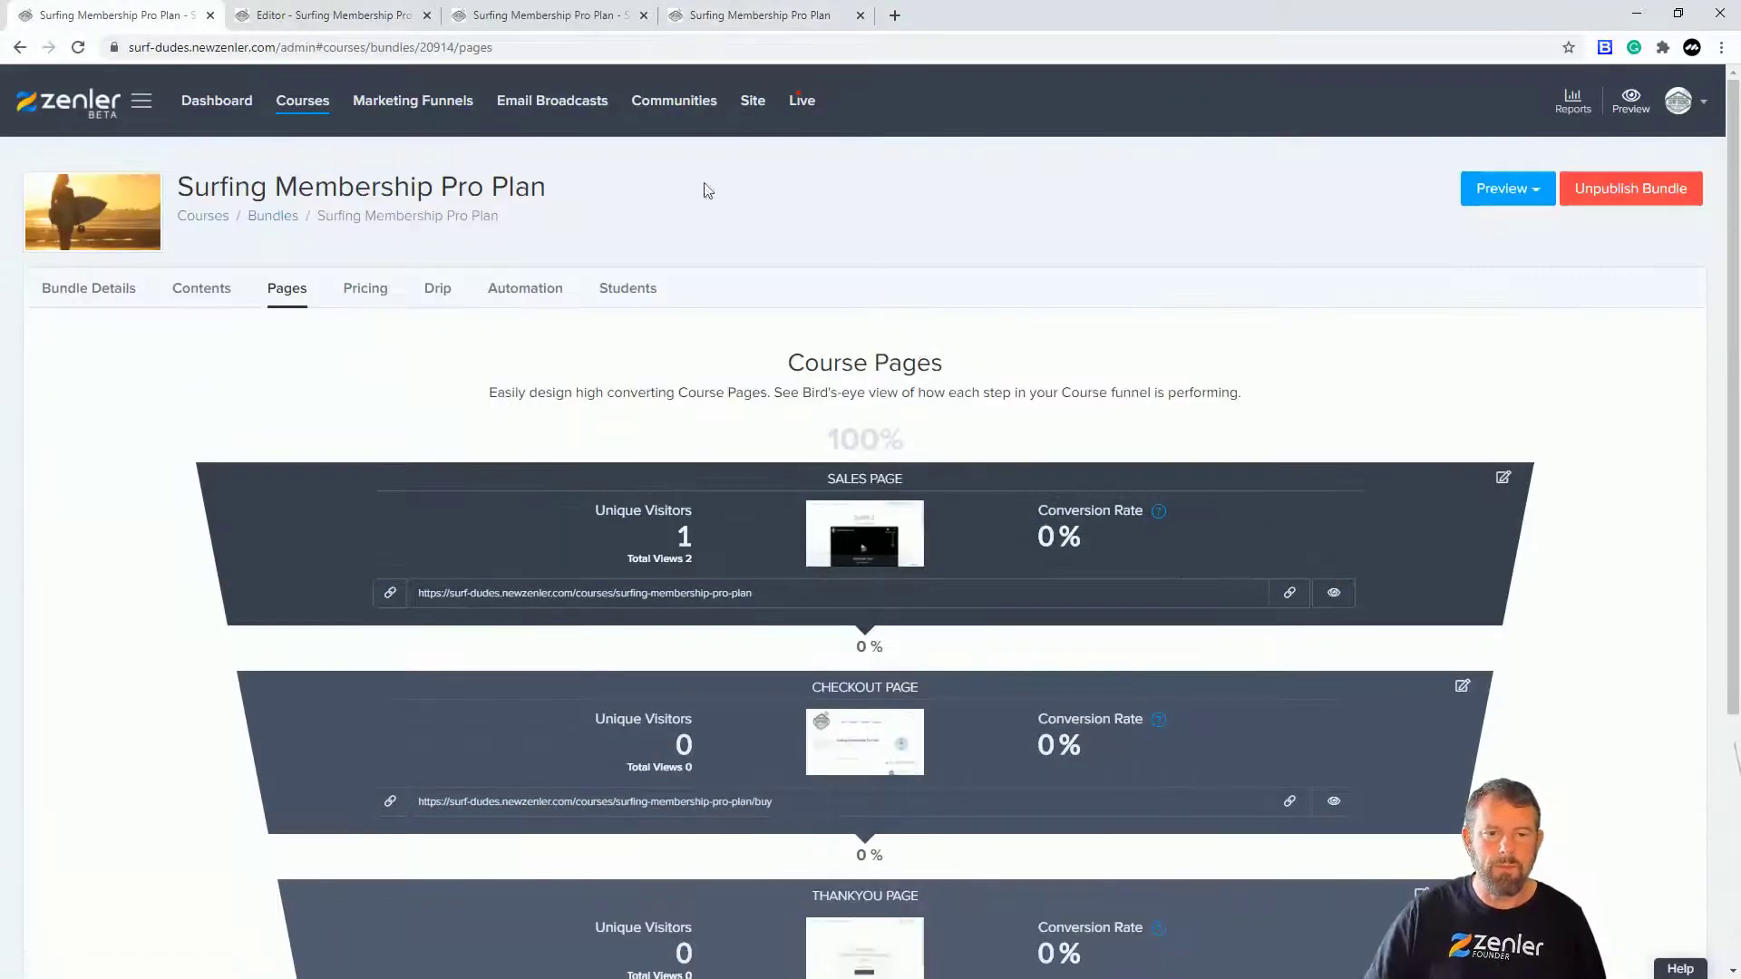
left_click(754, 101)
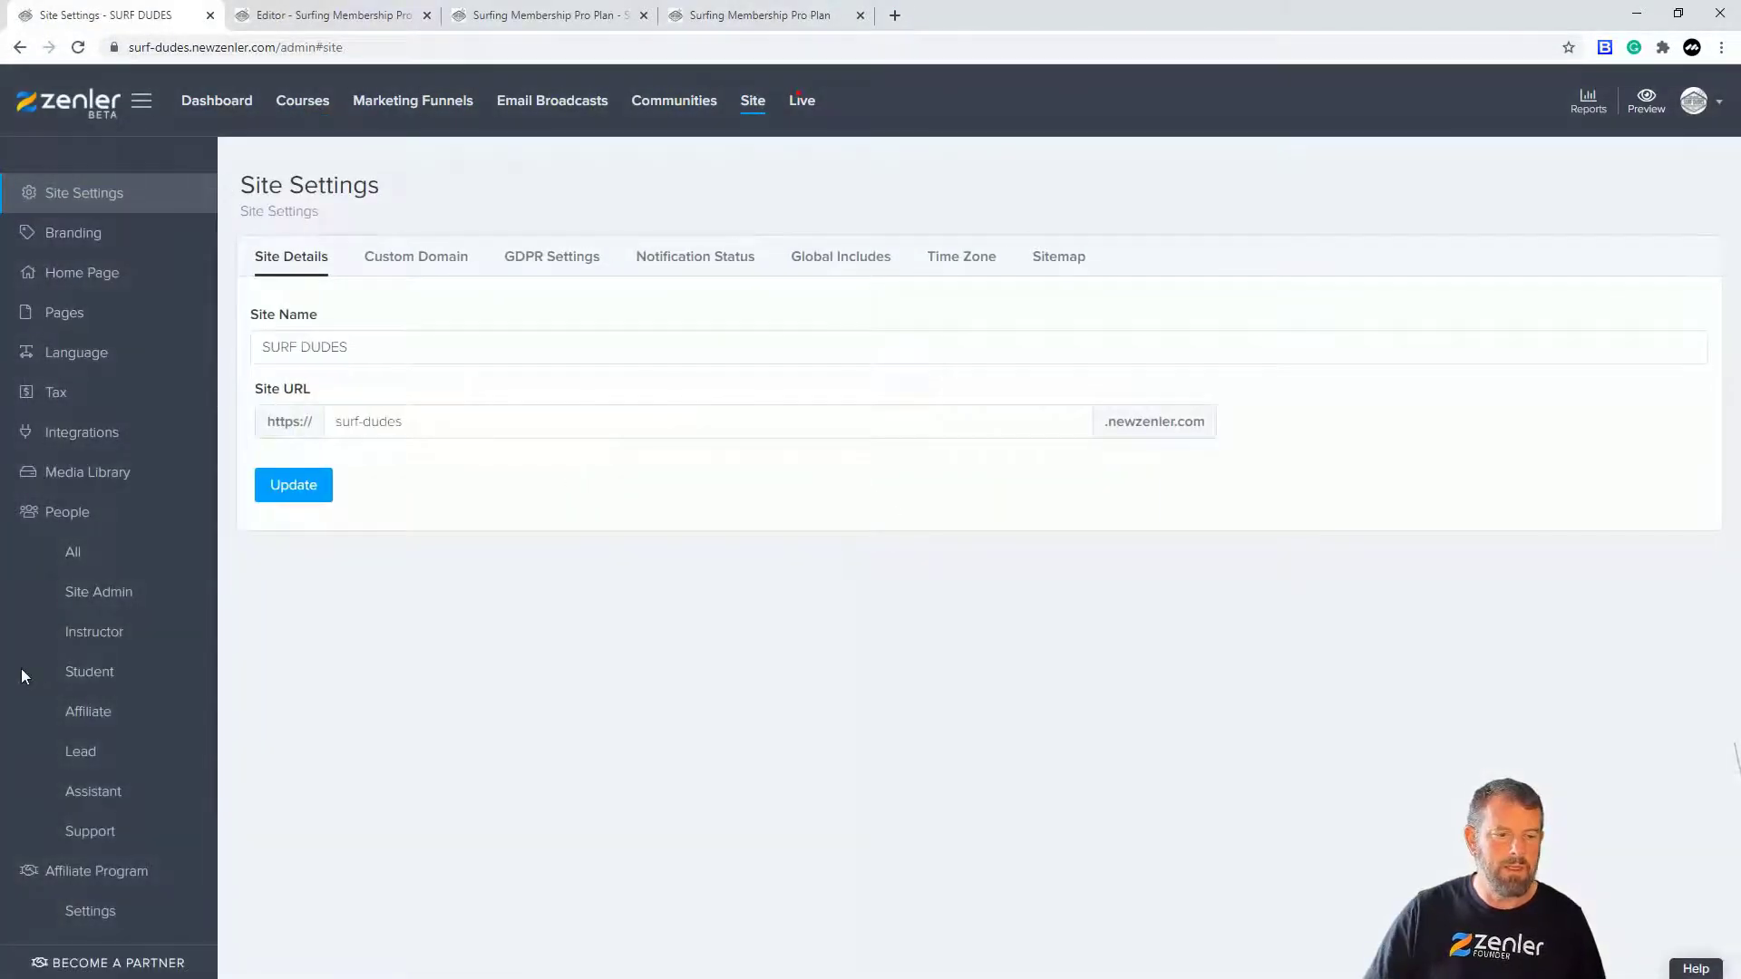
left_click(88, 671)
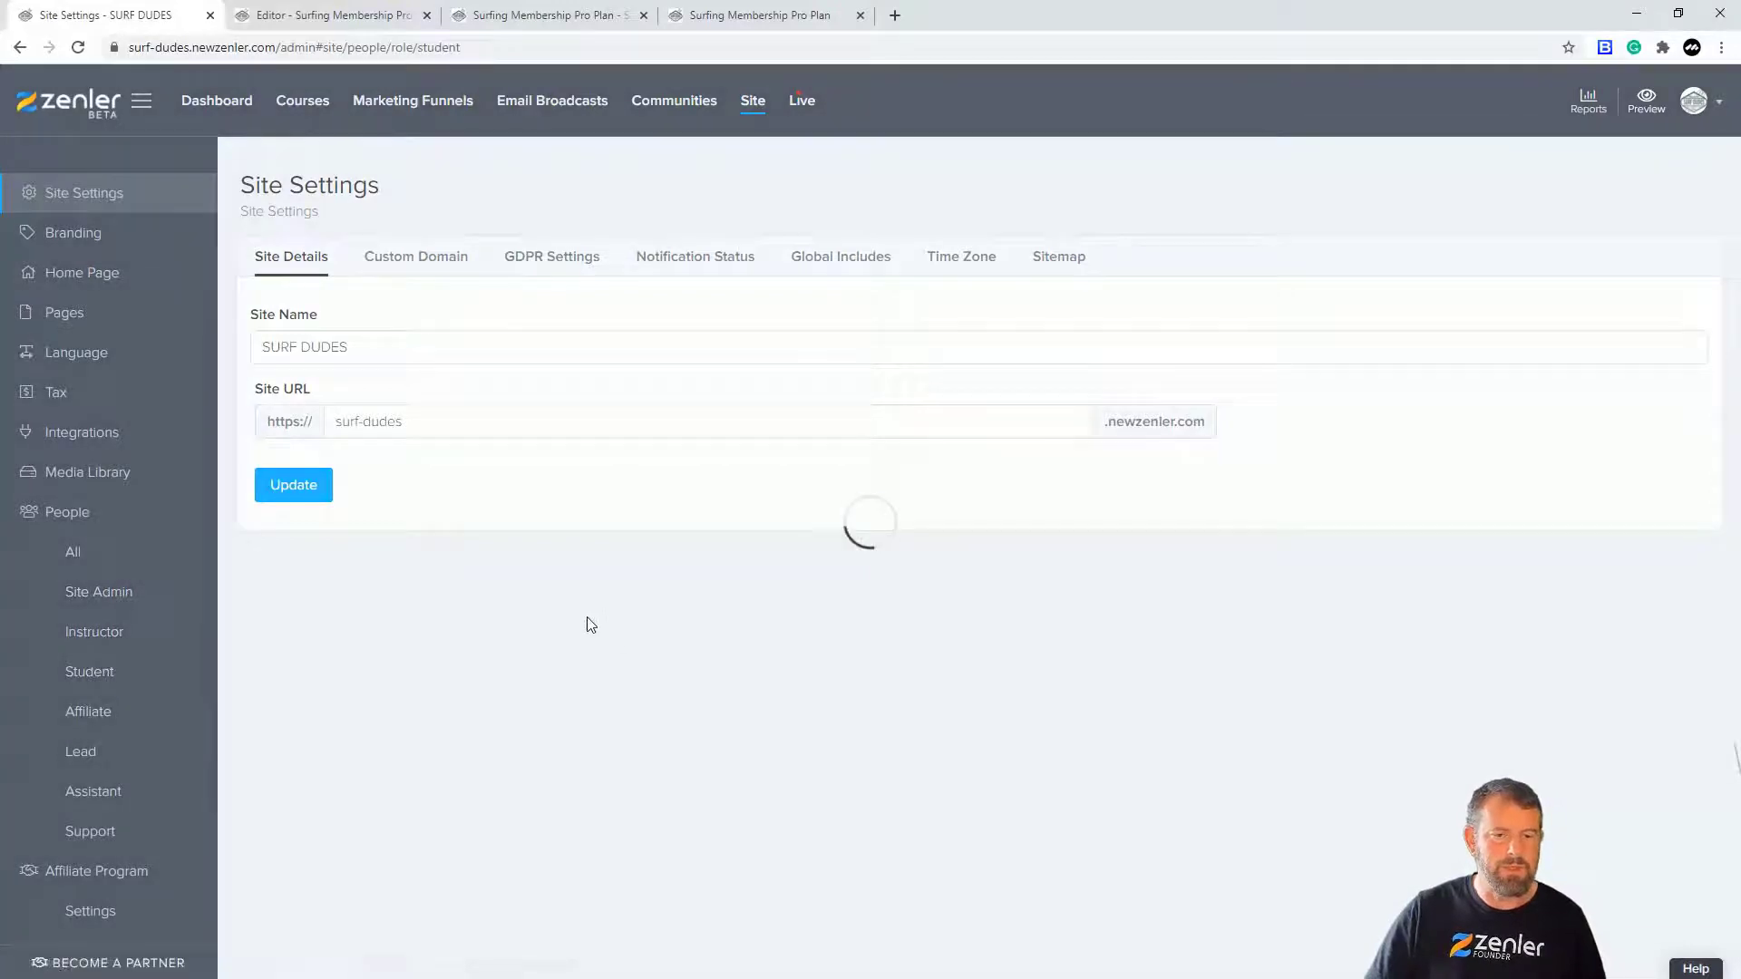
left_click(1564, 421)
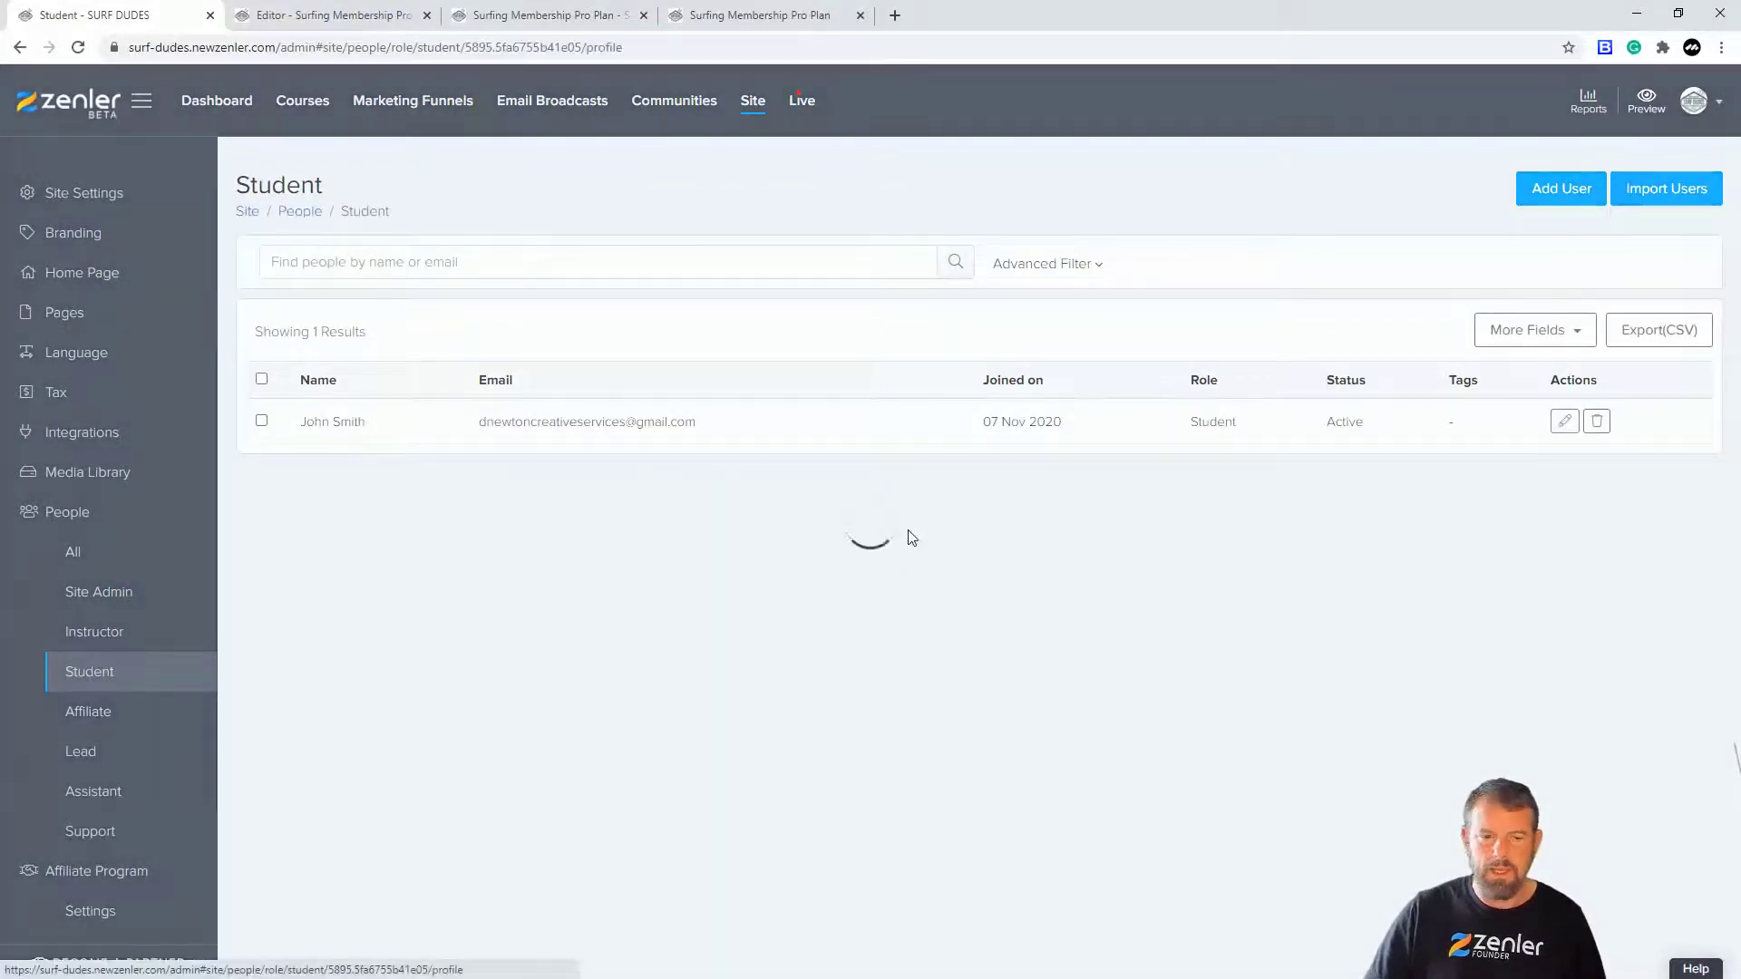
left_click(444, 259)
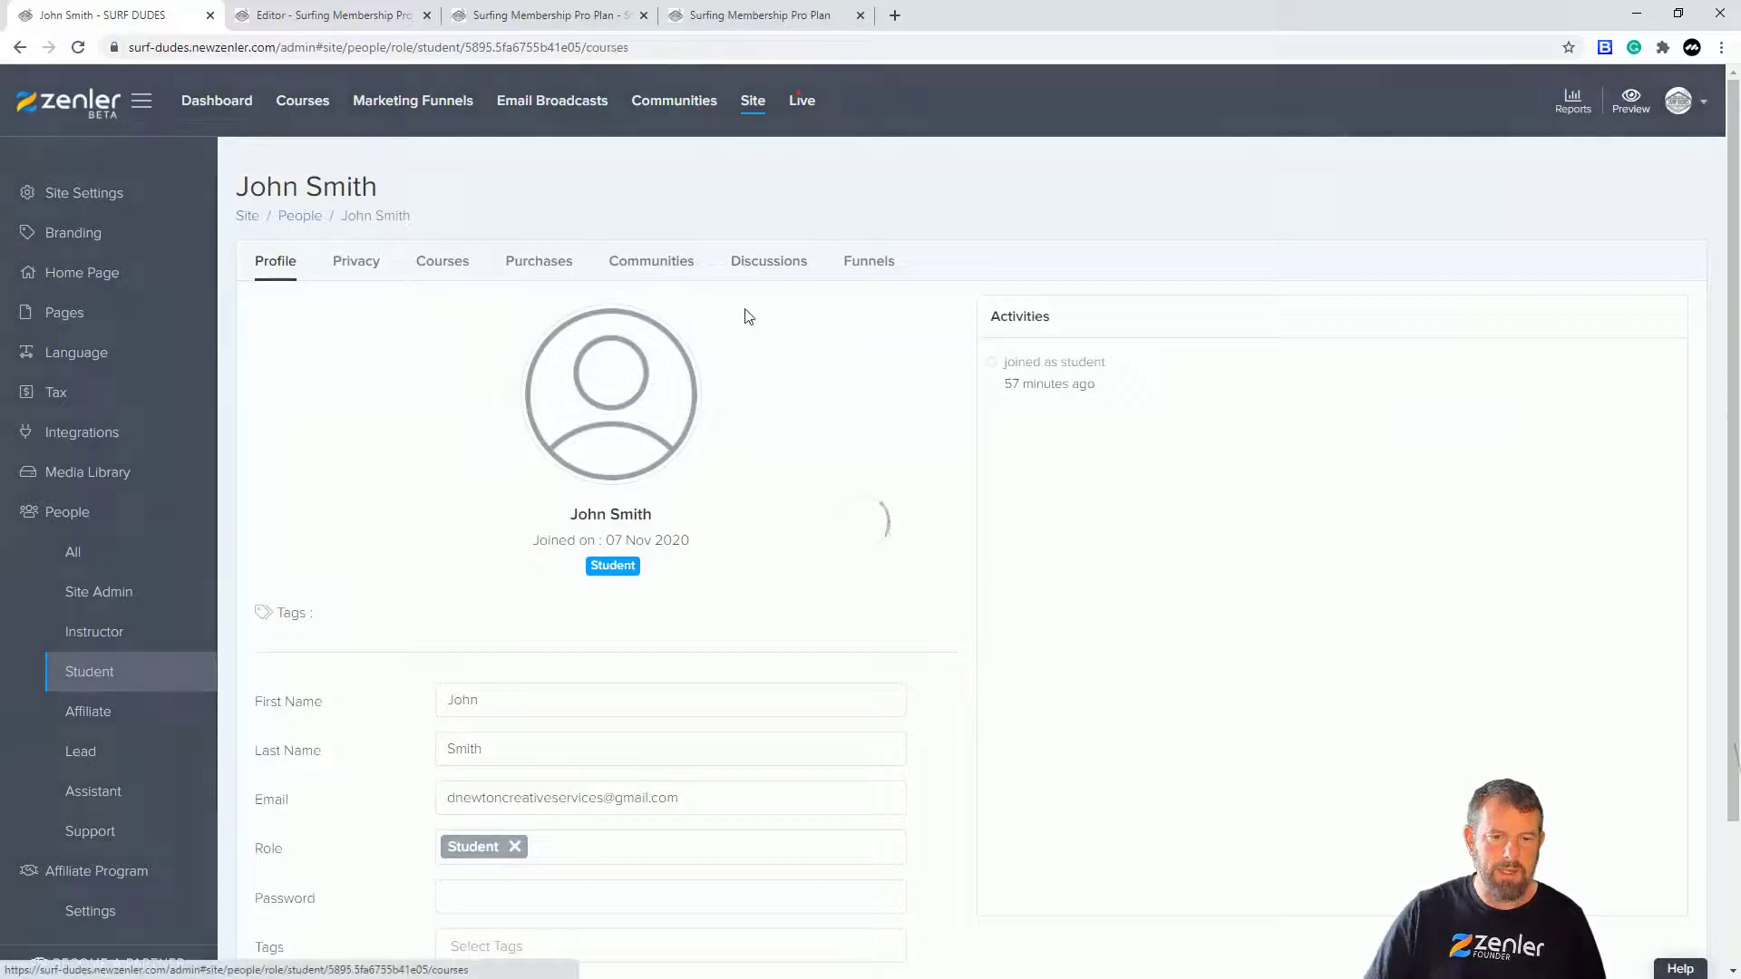
- Enroll the student in Surfing Membership Pro Plan under the bundle's plan, keeping the enrollment notification mail enabled
left_click(538, 365)
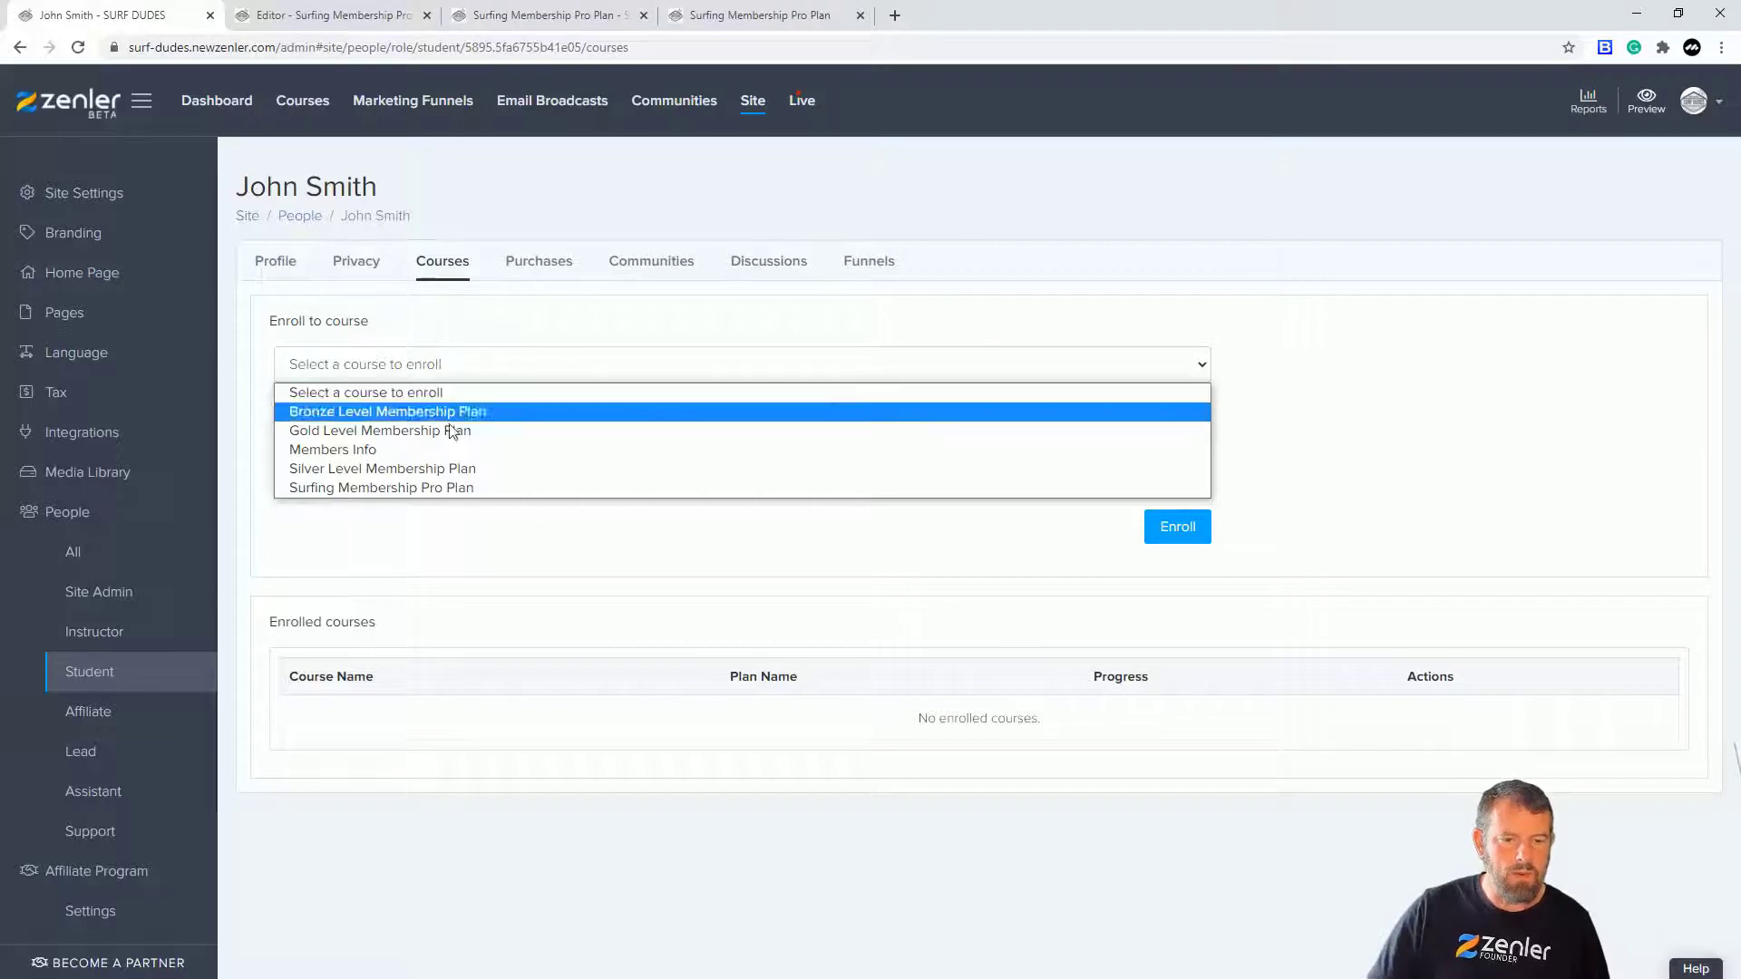
left_click(395, 489)
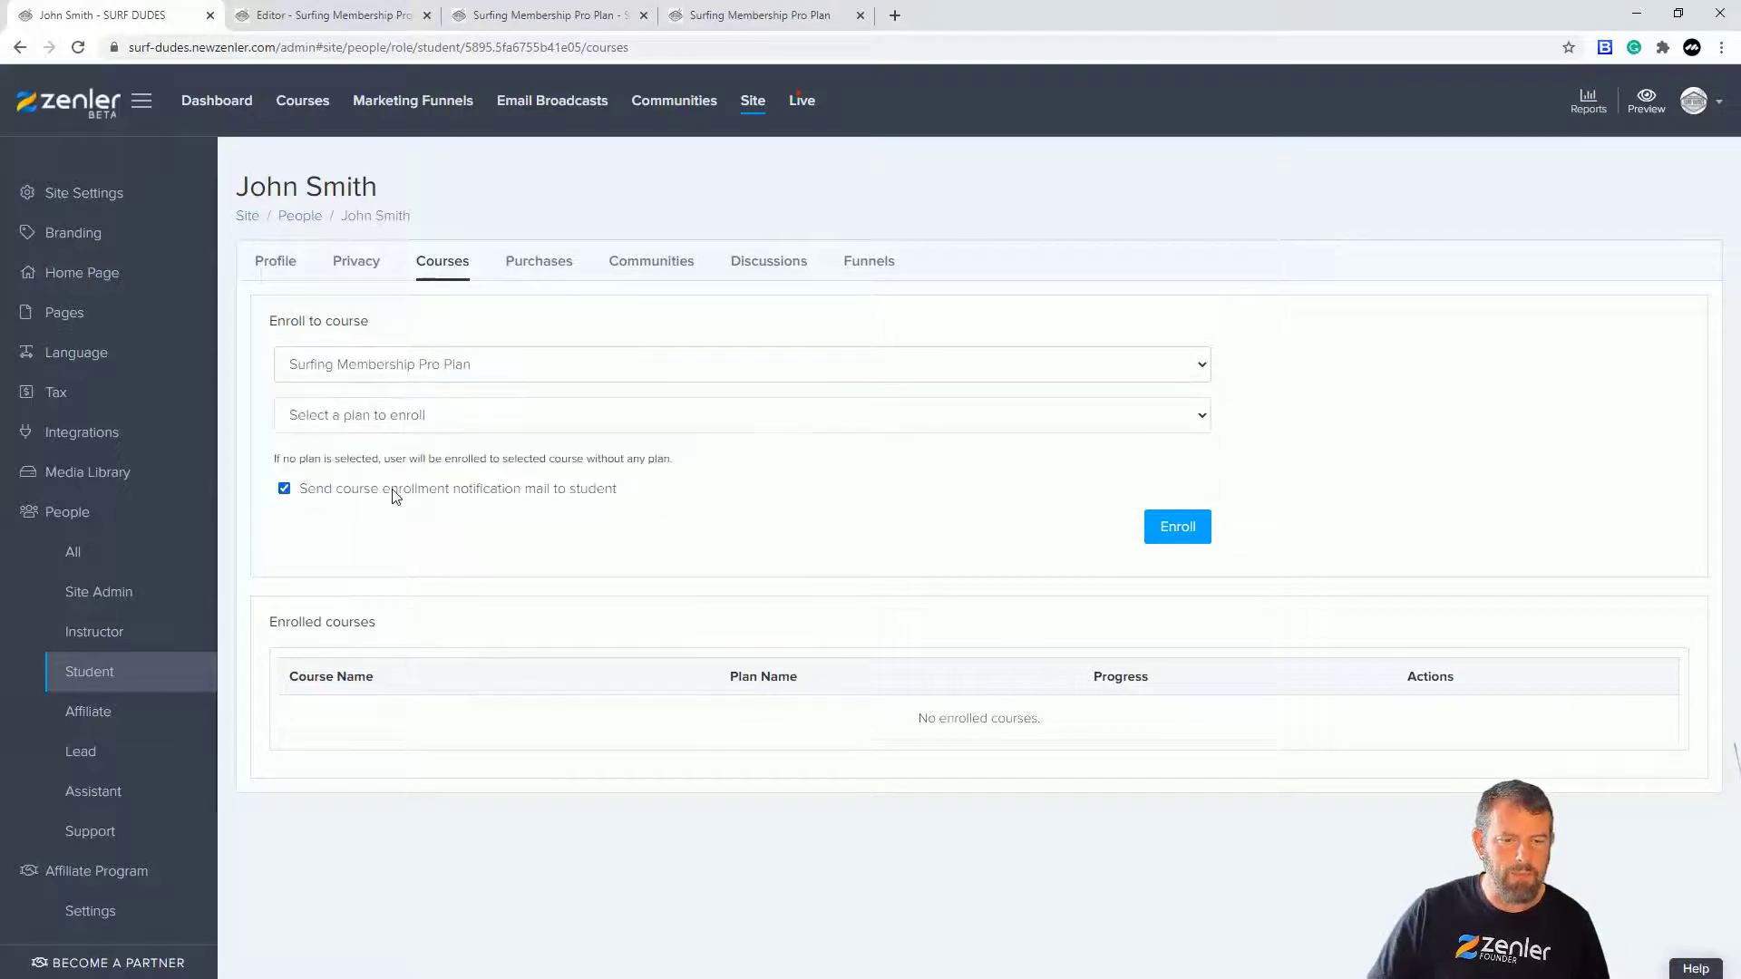
left_click(510, 370)
left_click(342, 489)
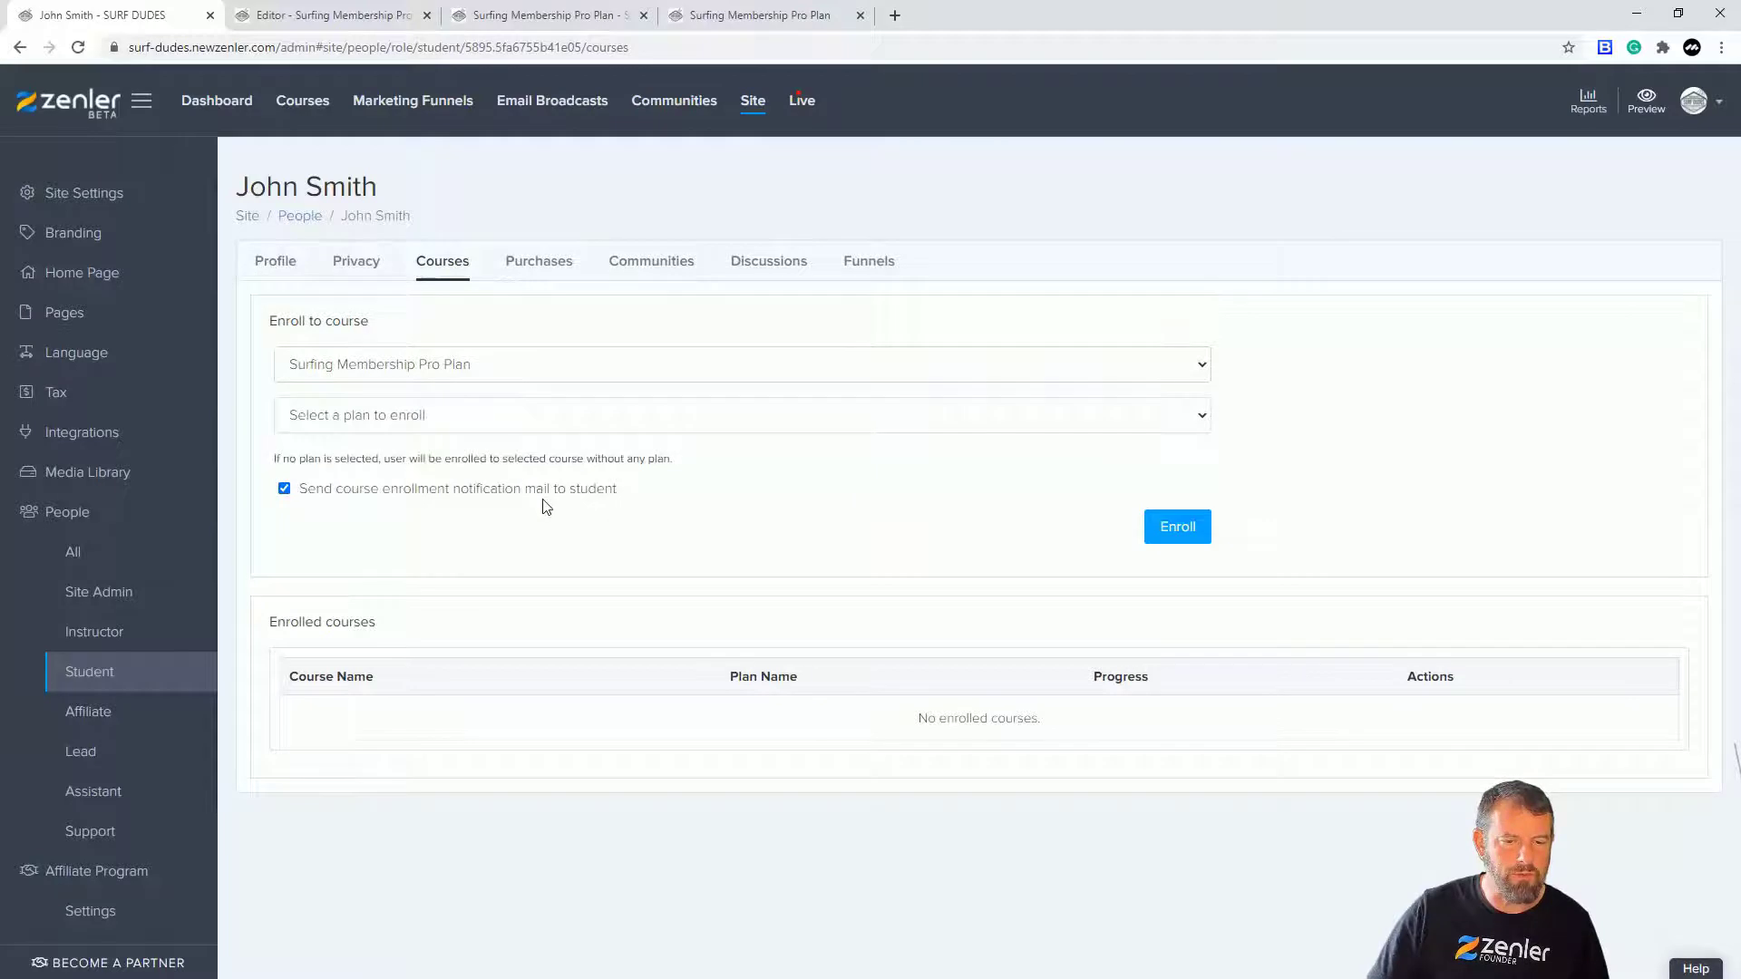
left_click(482, 423)
left_click(399, 461)
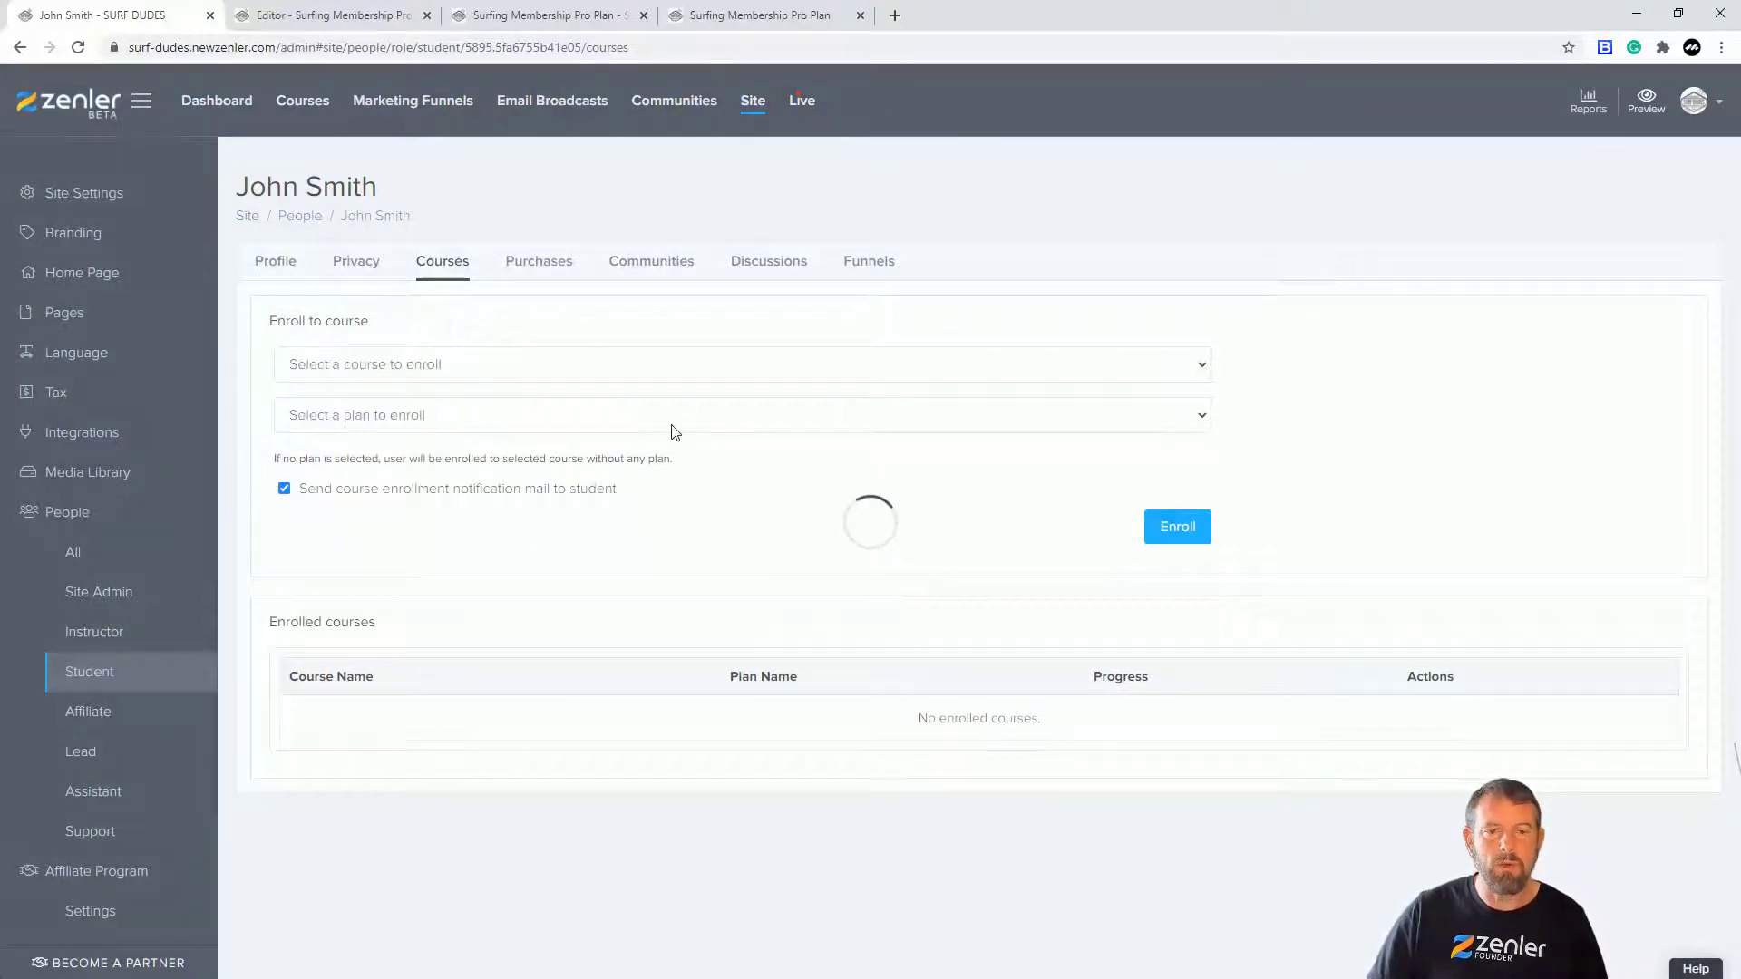
- Copy the site's base address from the bundle editor and open it in a new incognito window
left_click(349, 16)
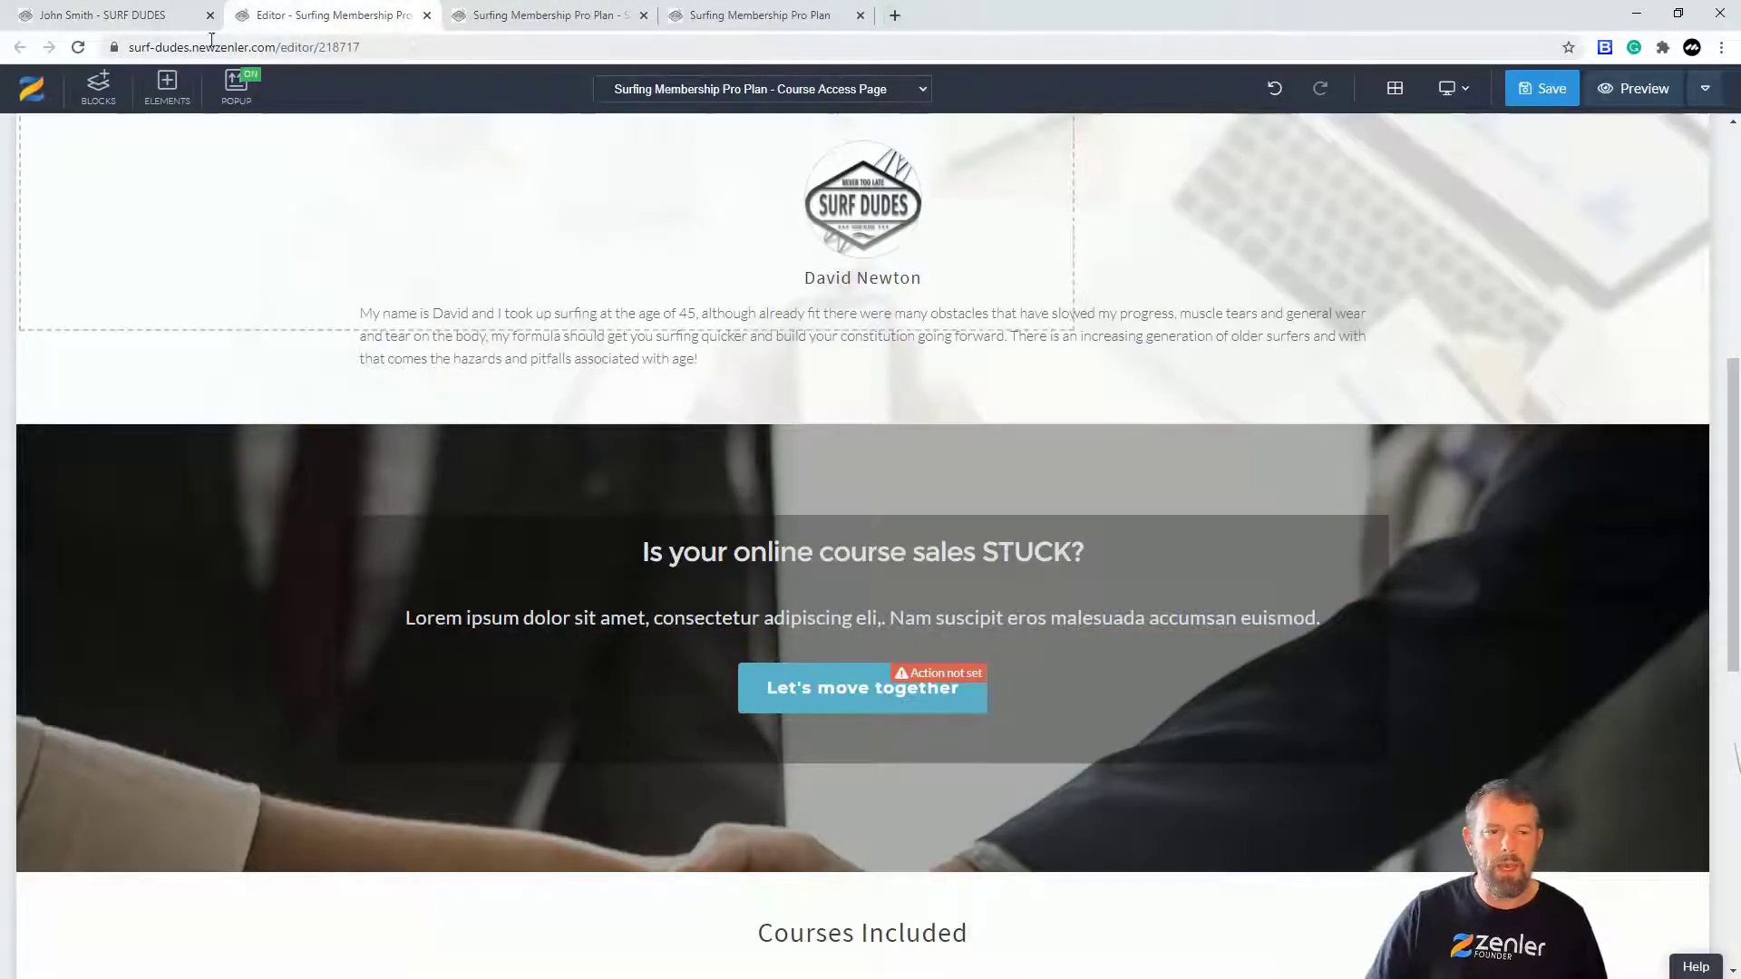
left_click_drag(316, 48, 129, 48)
key("ctrl+c")
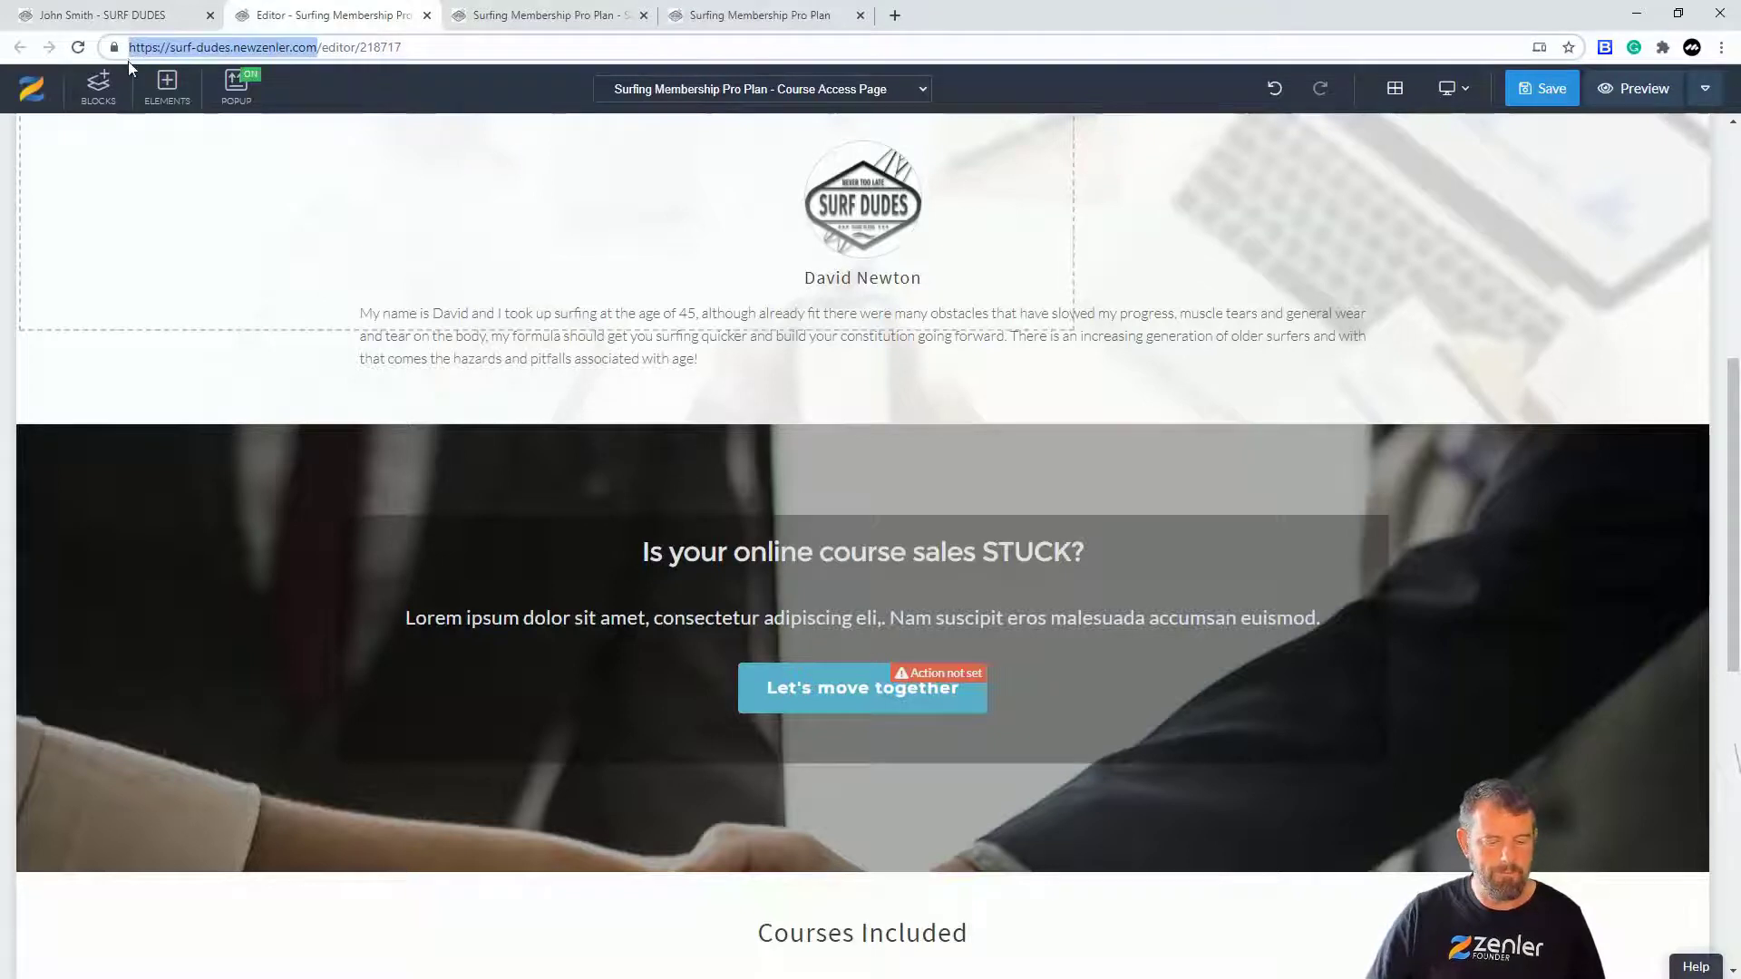
left_click(1721, 48)
left_click(1572, 124)
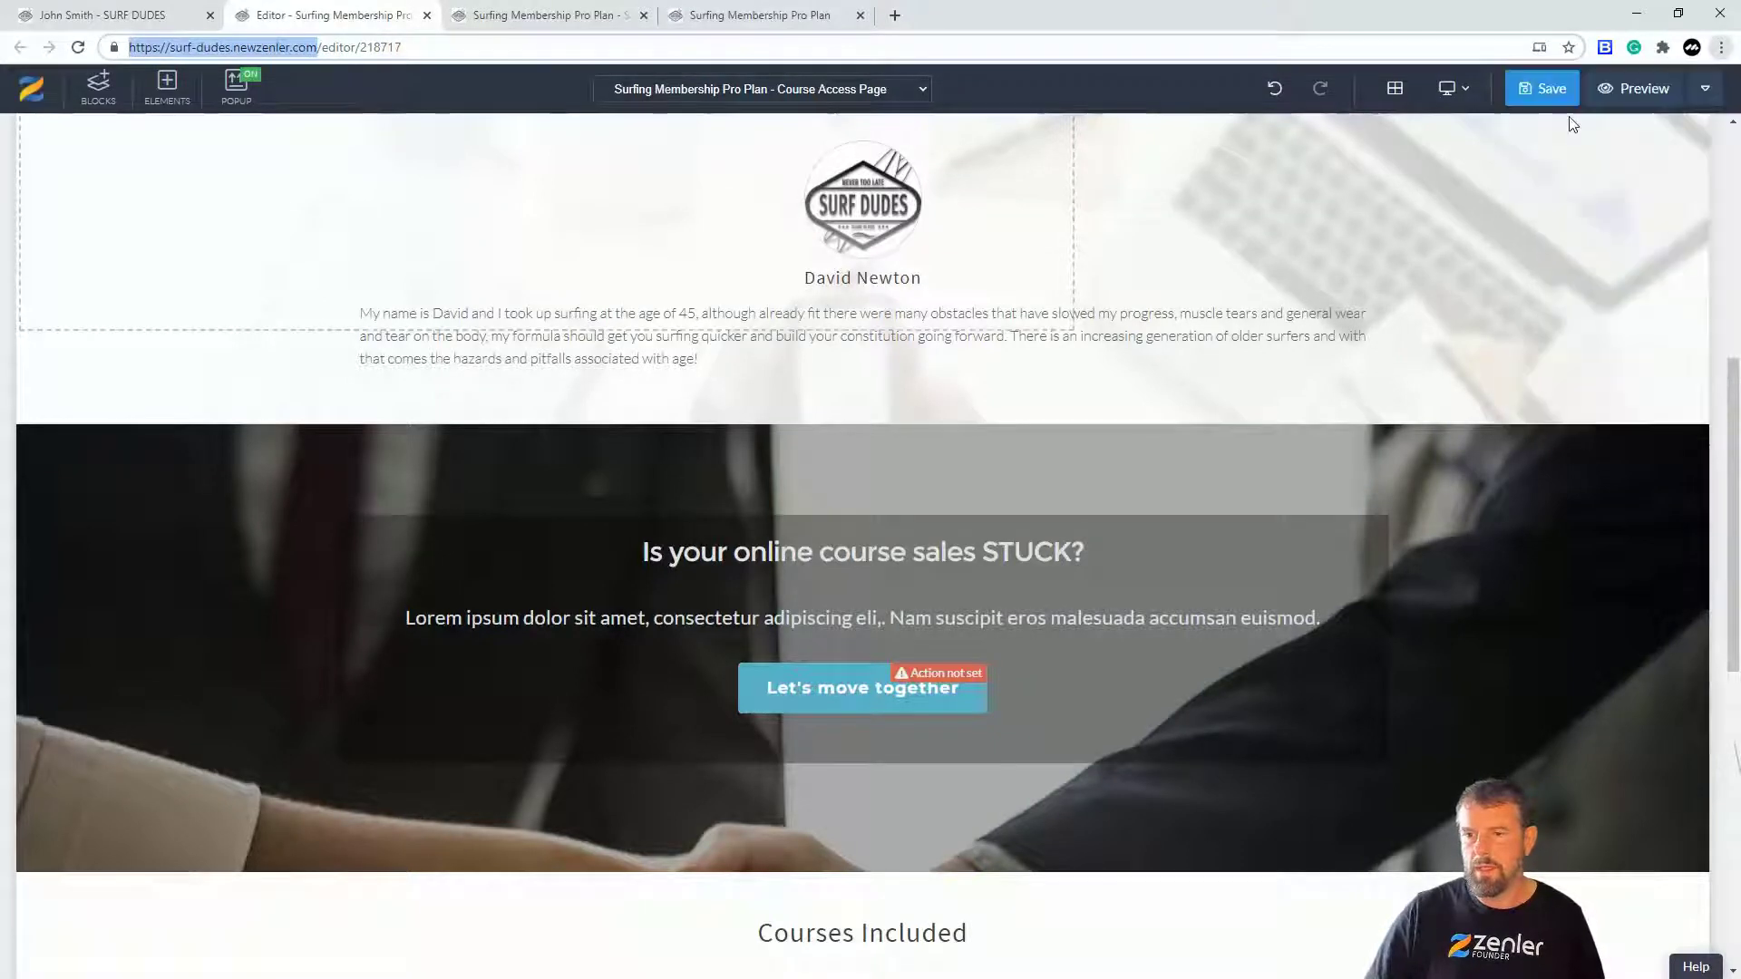
key("ctrl+v")
key("Return")
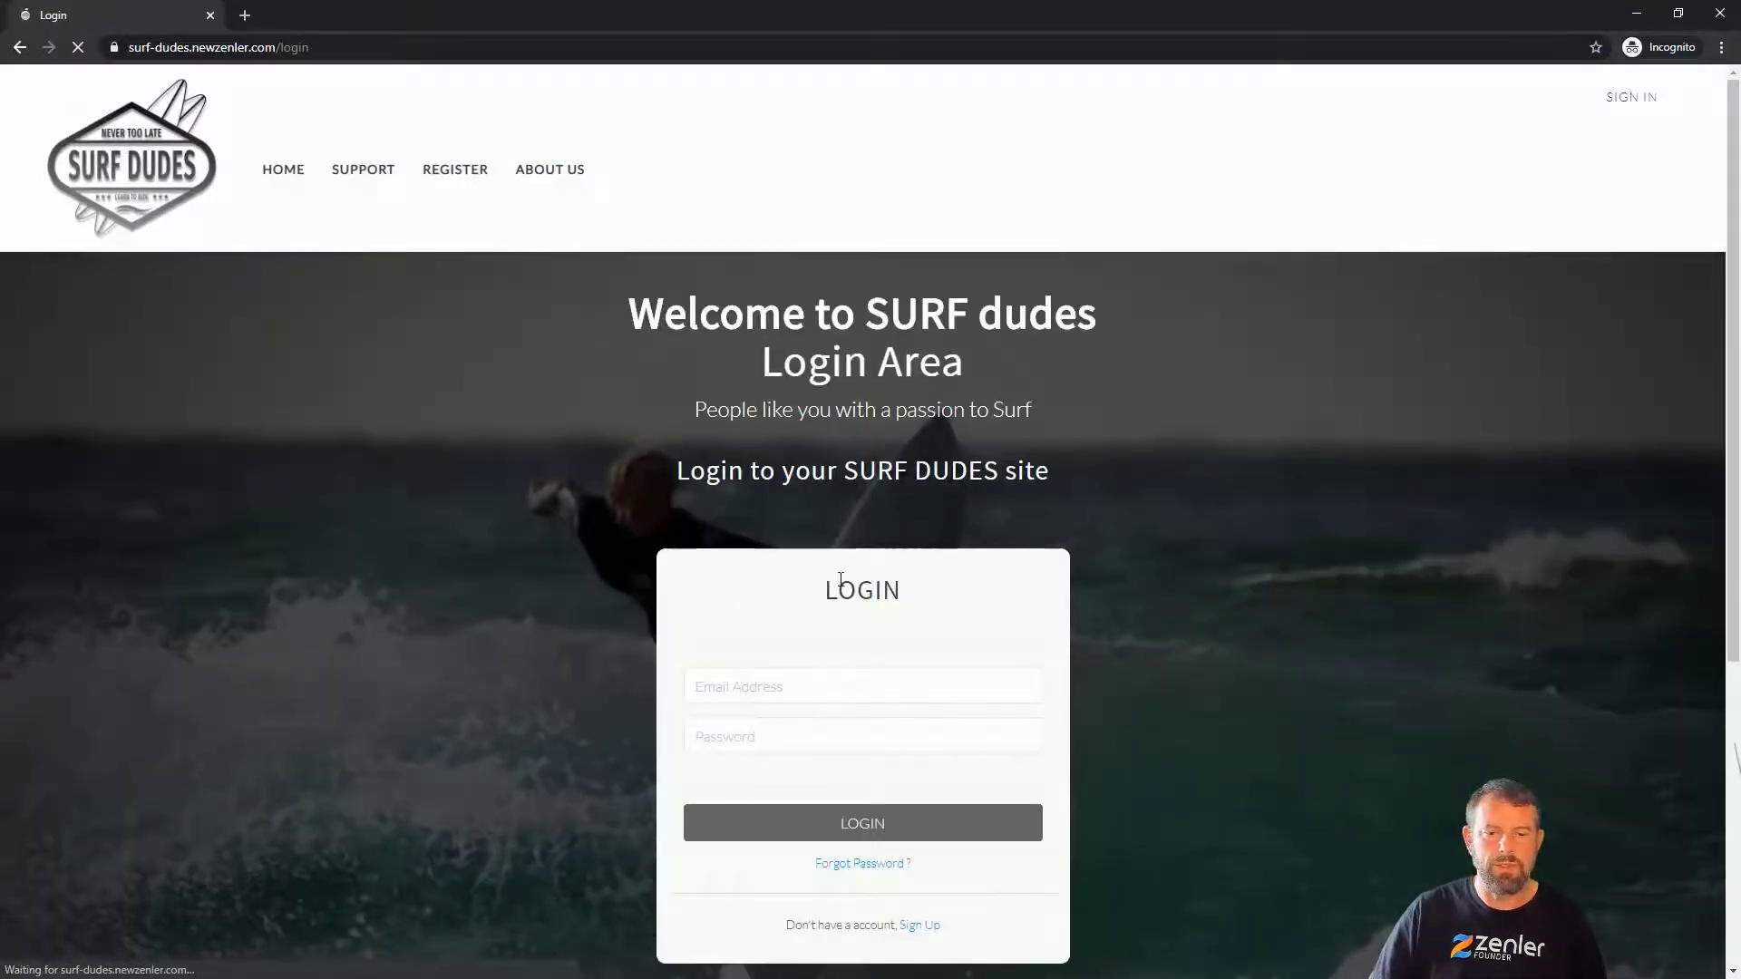
- Try to log in with the student's saved credentials, selecting all traffic light squares in the verification challenge
left_click(769, 687)
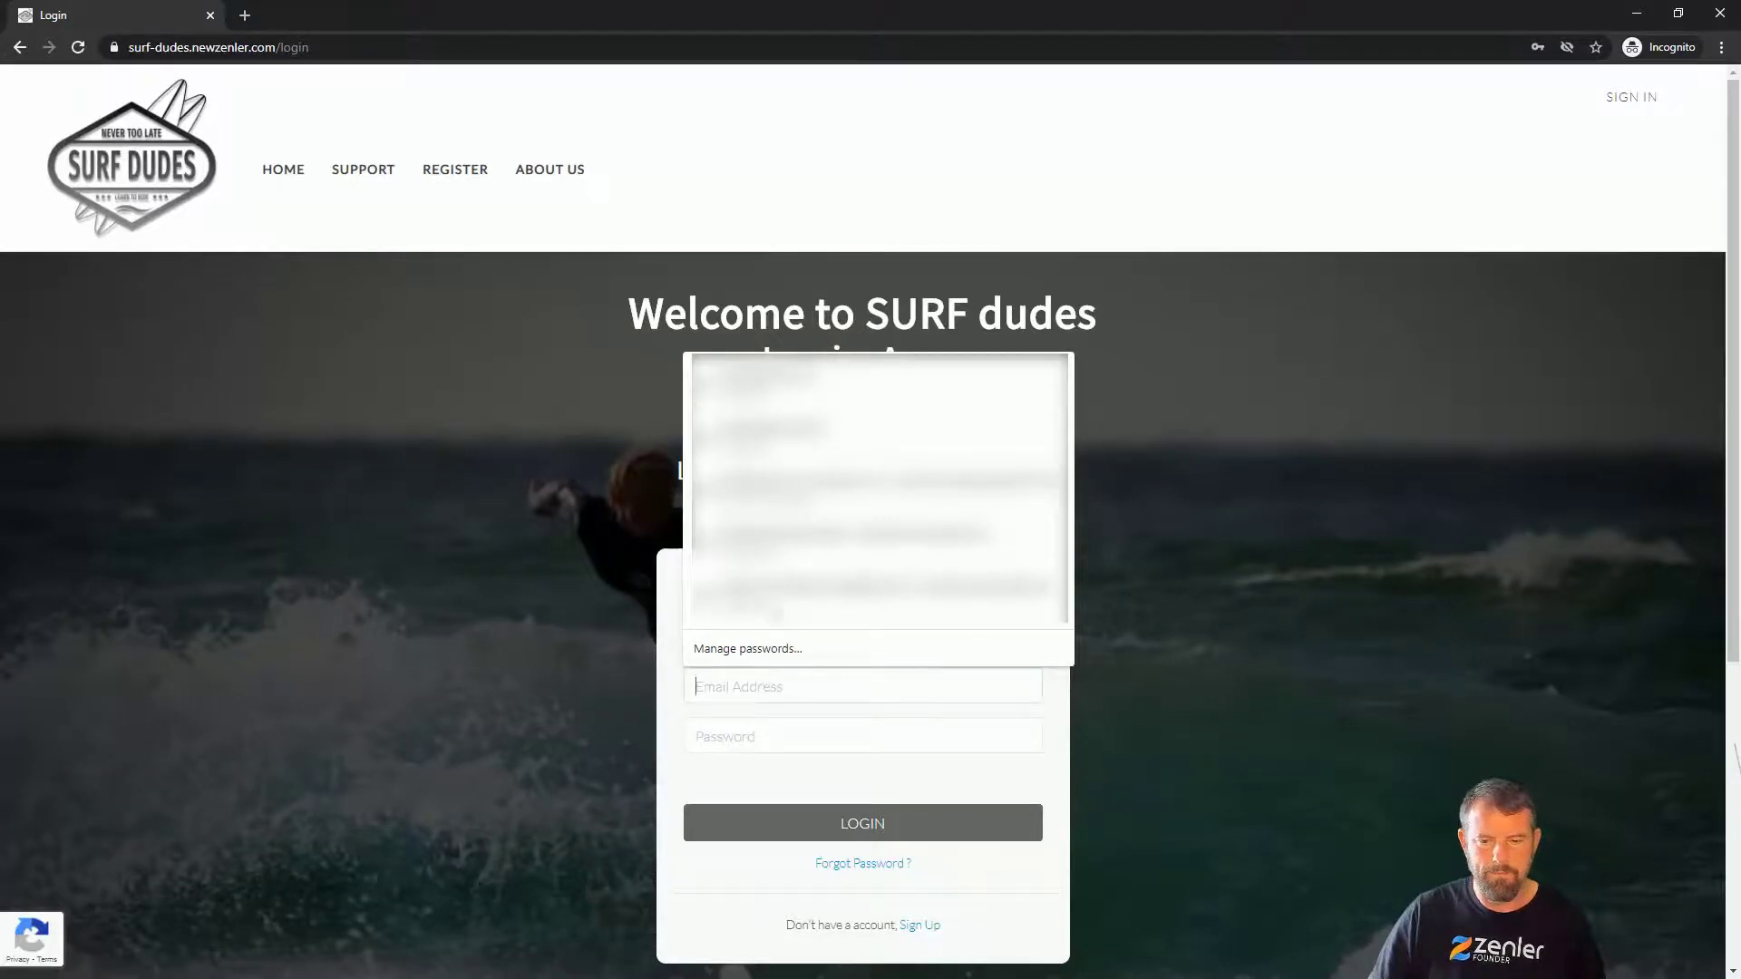
left_click(775, 600)
left_click(815, 822)
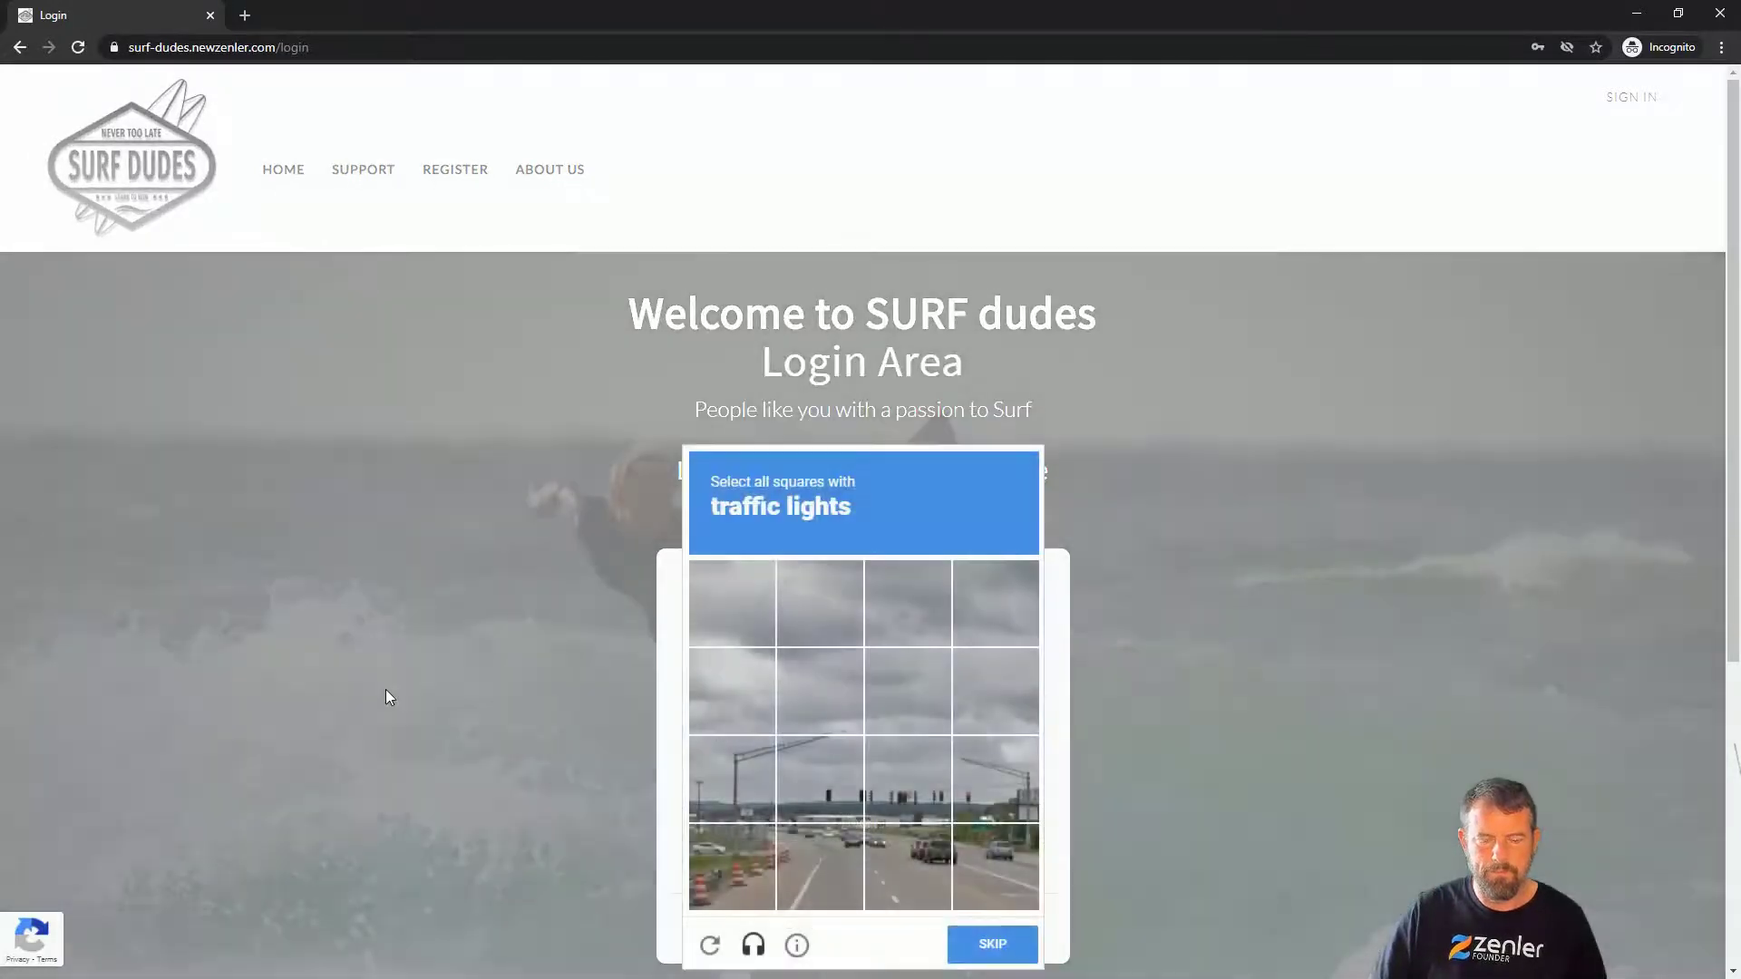
left_click(821, 782)
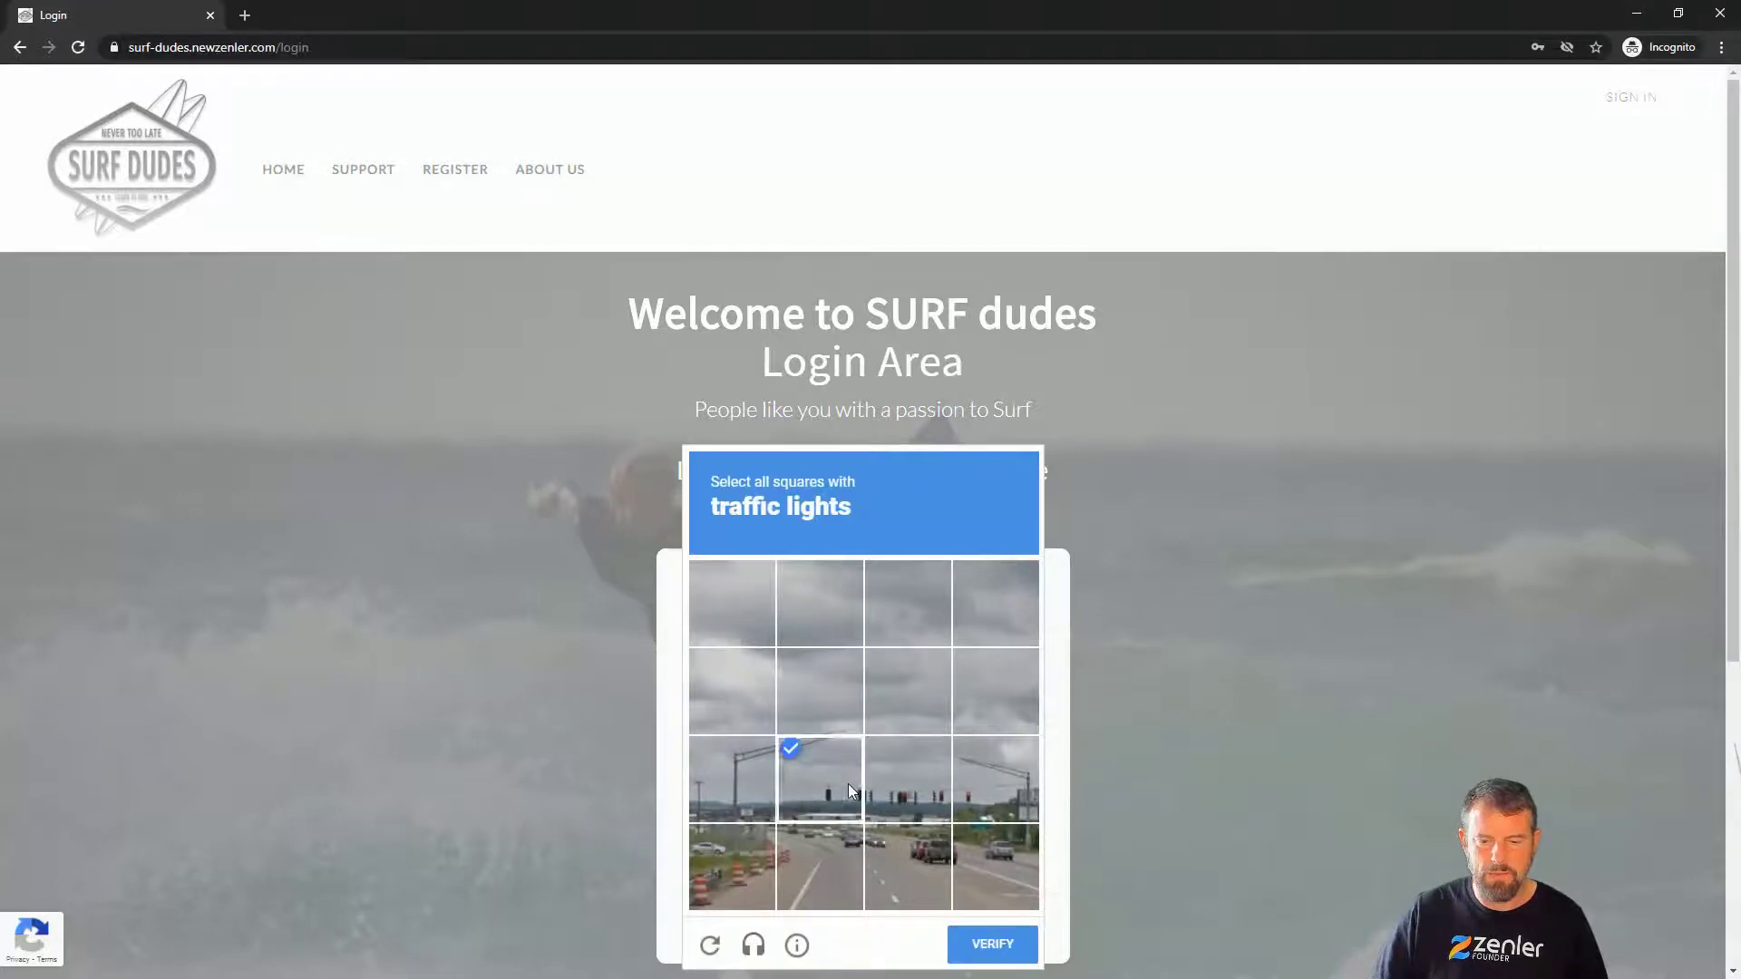
left_click(906, 785)
left_click(988, 795)
left_click(986, 943)
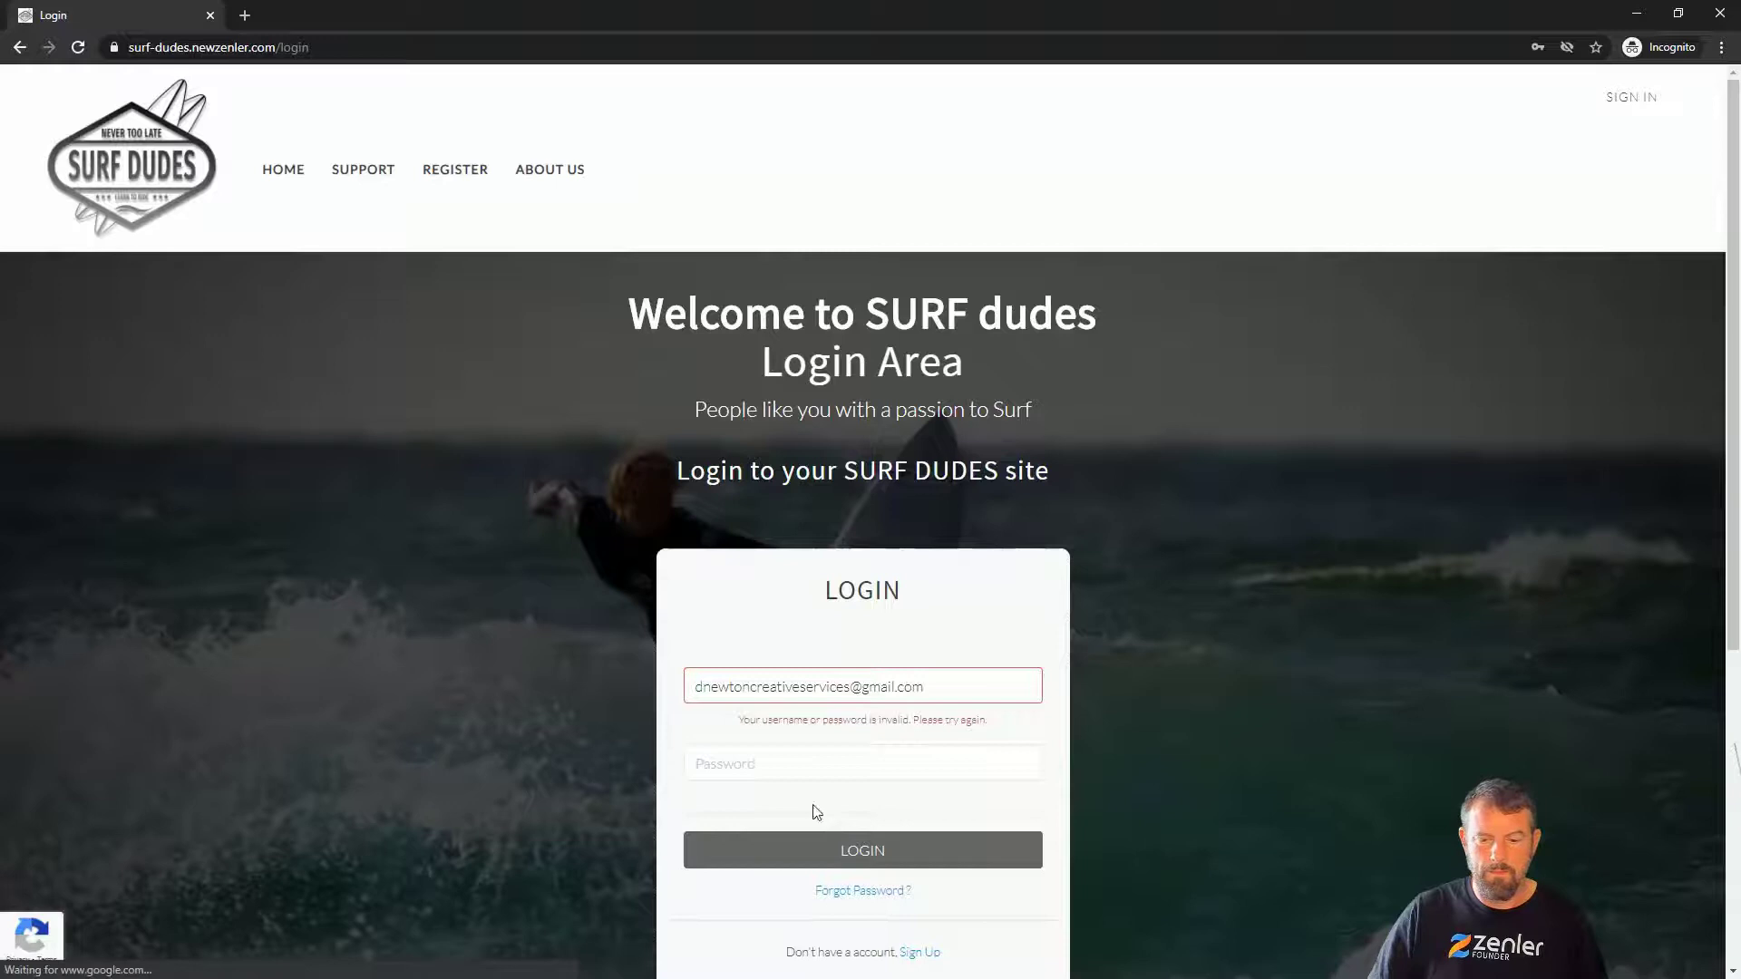
- Enter the student account's password and log in to the SURF DUDES site
left_click(806, 763)
type("•••")
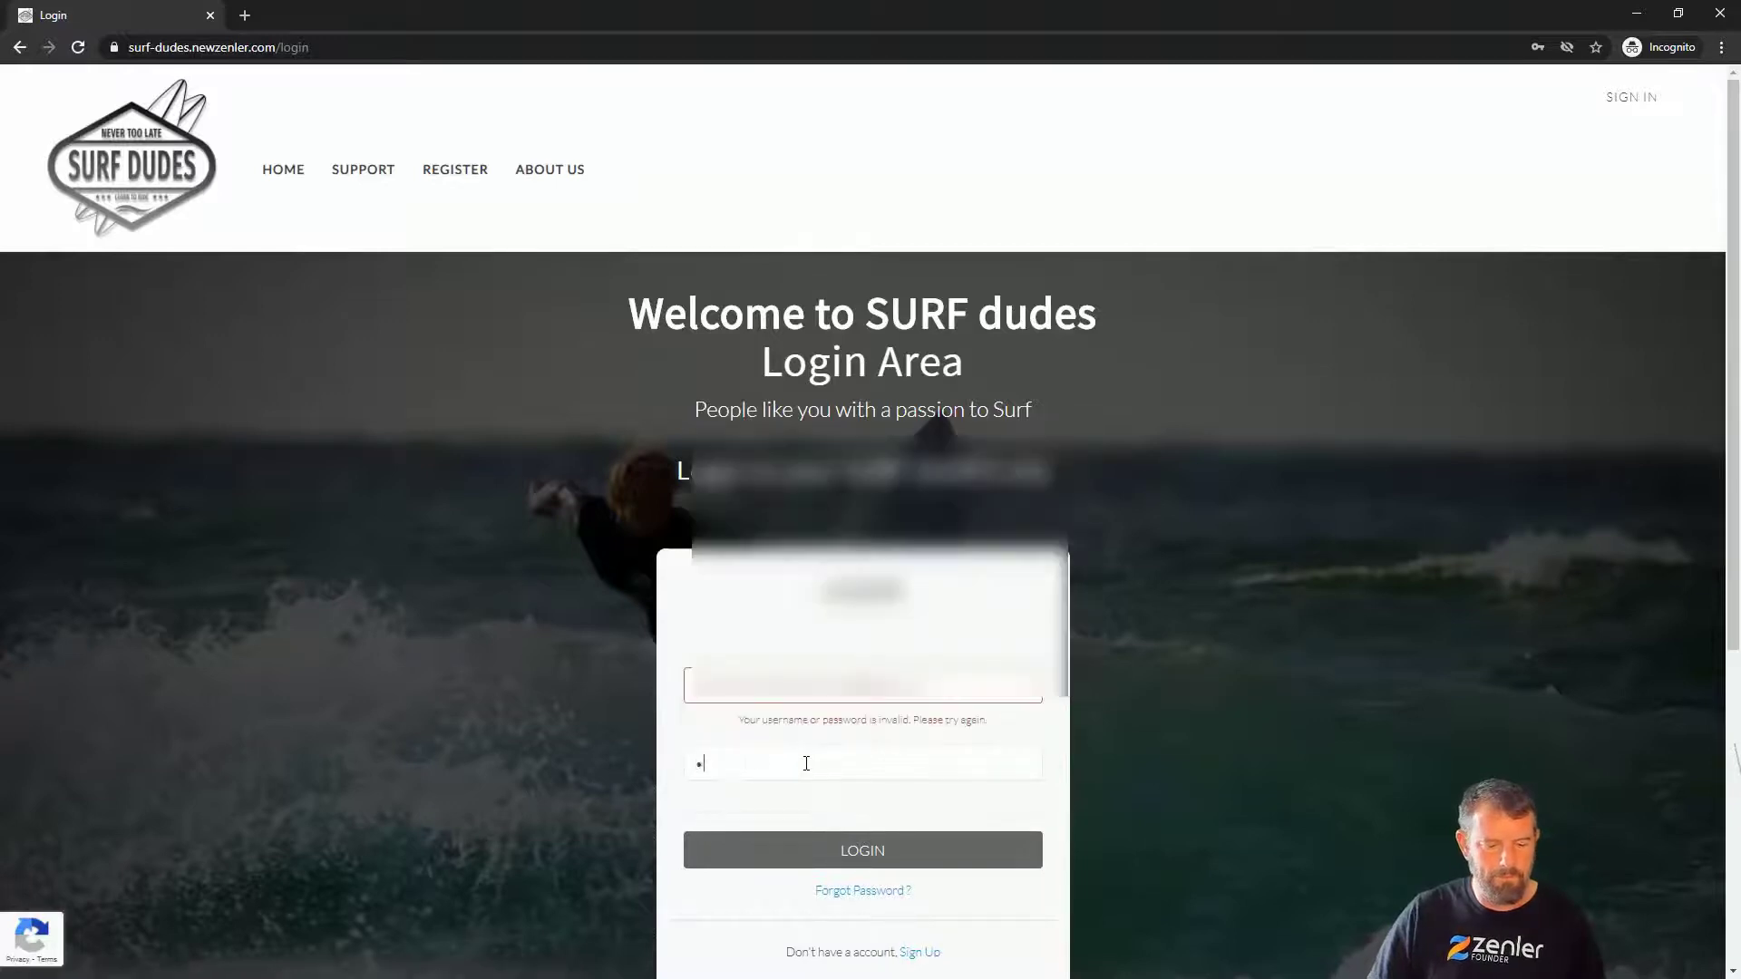
type("•••••")
left_click(856, 834)
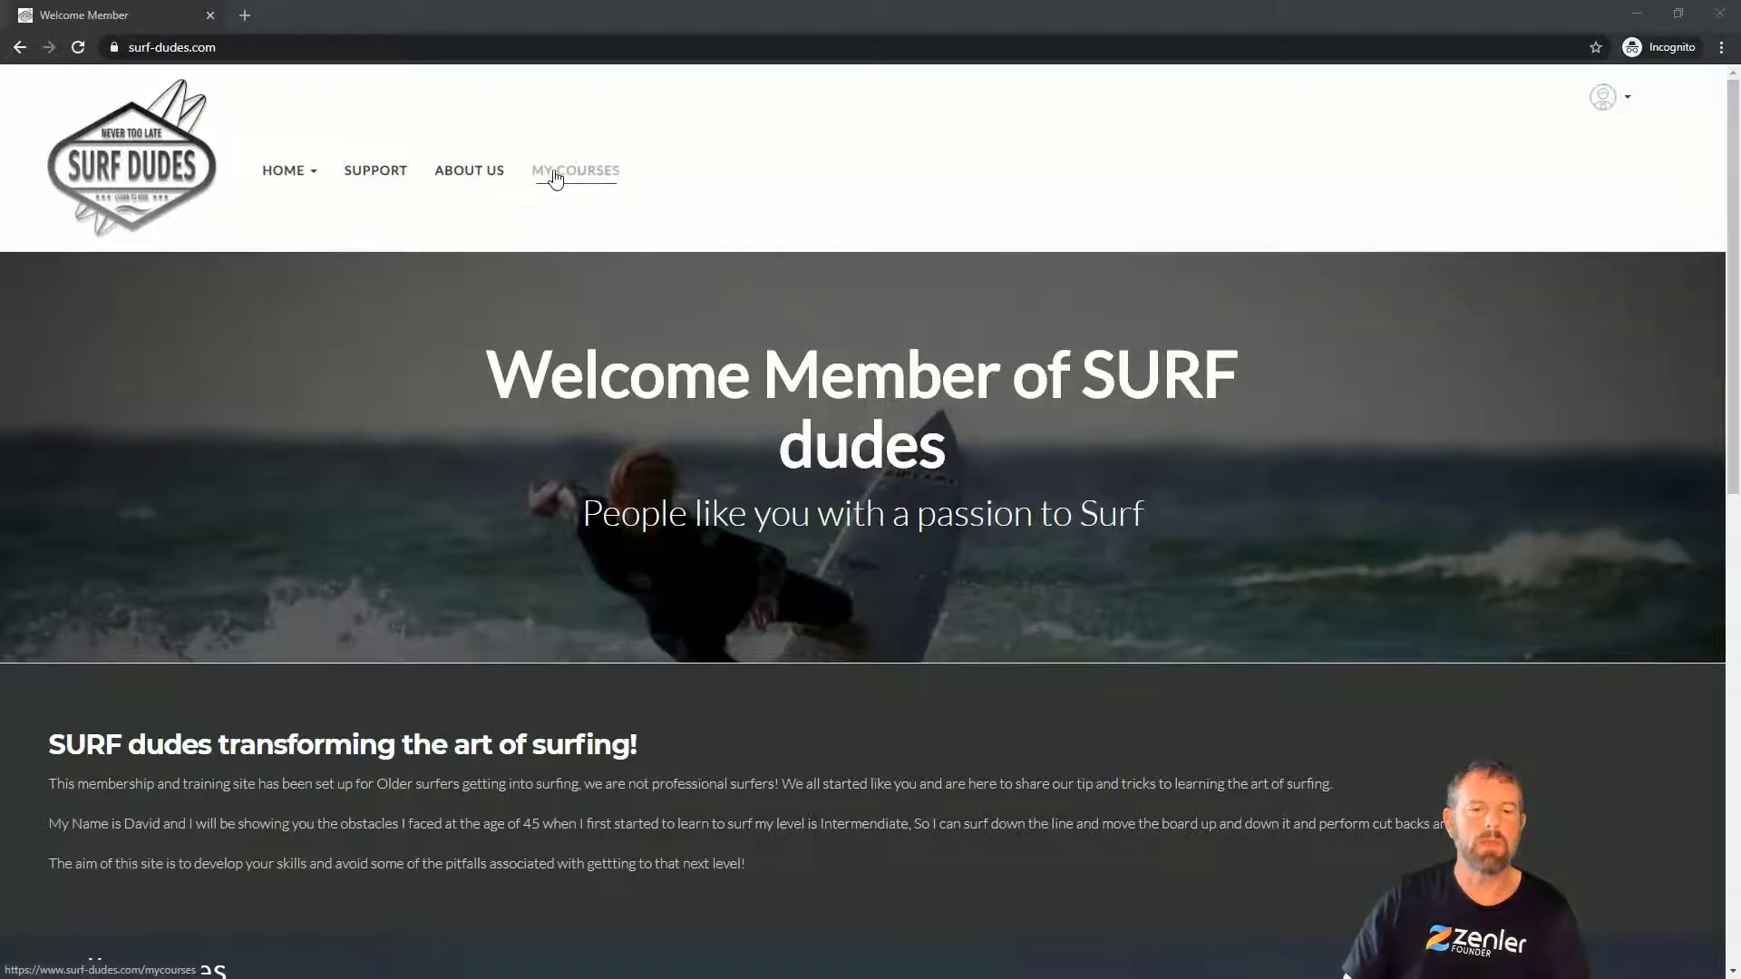
- Review the member welcome page, examining which offers appear under All Courses
scroll(906, 557, "down", 7)
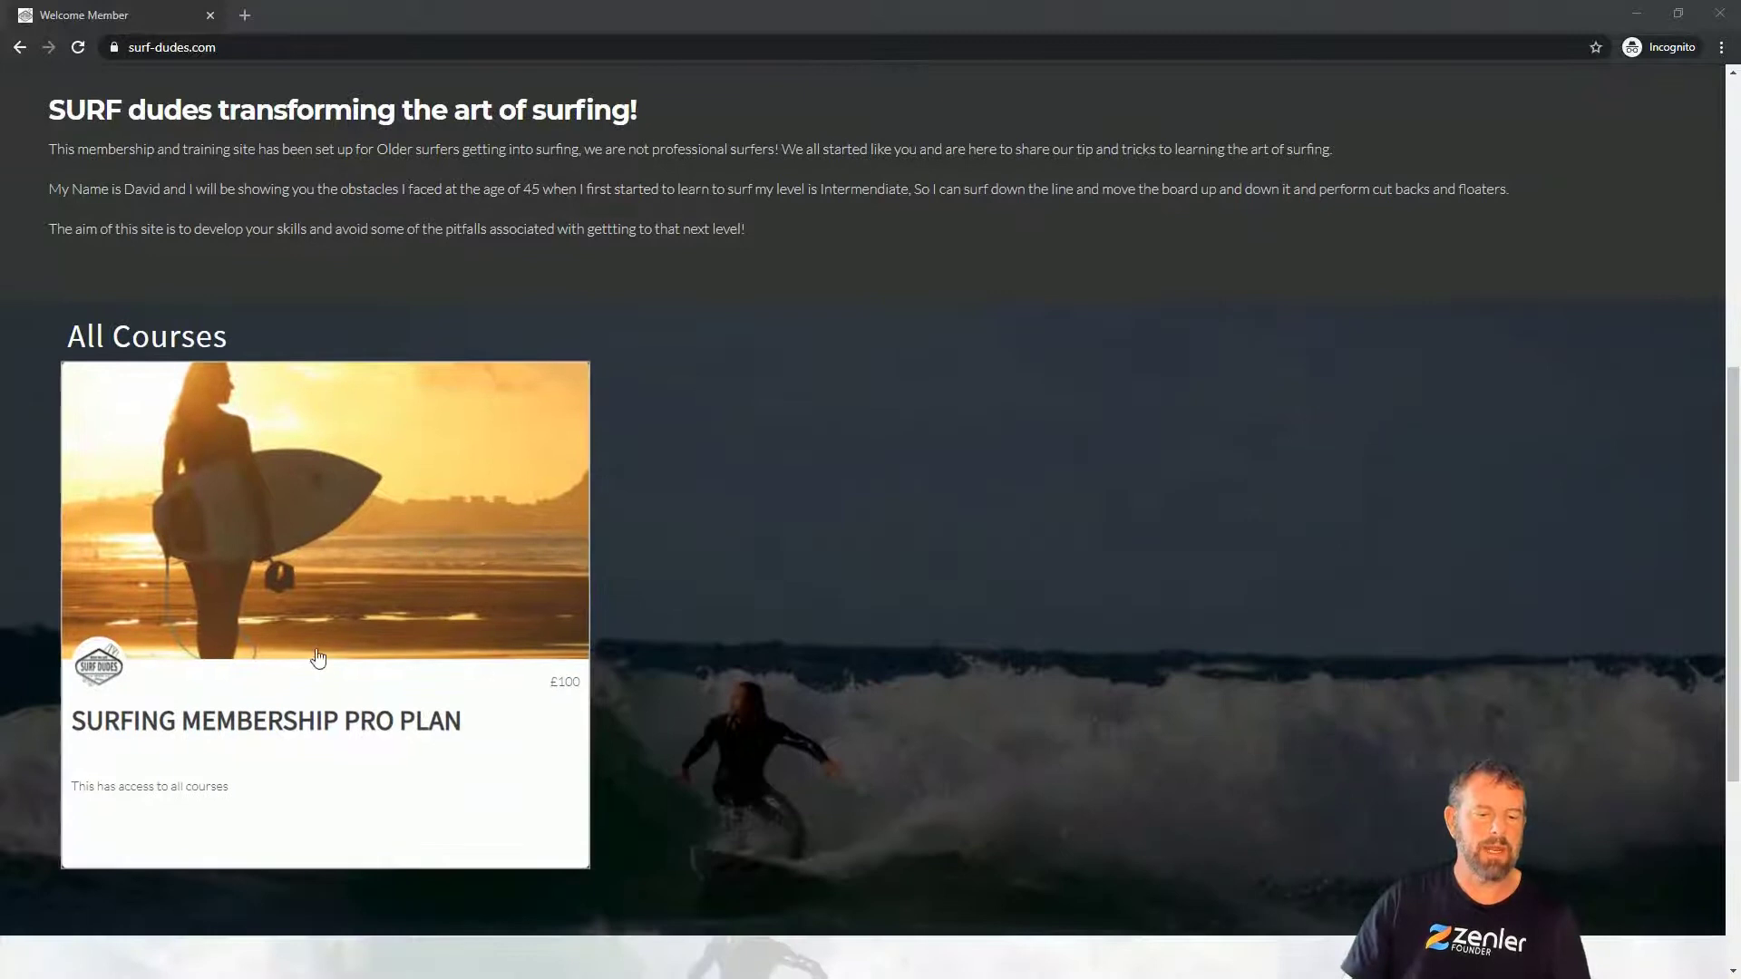
scroll(940, 552, "up", 5)
scroll(634, 680, "down", 4)
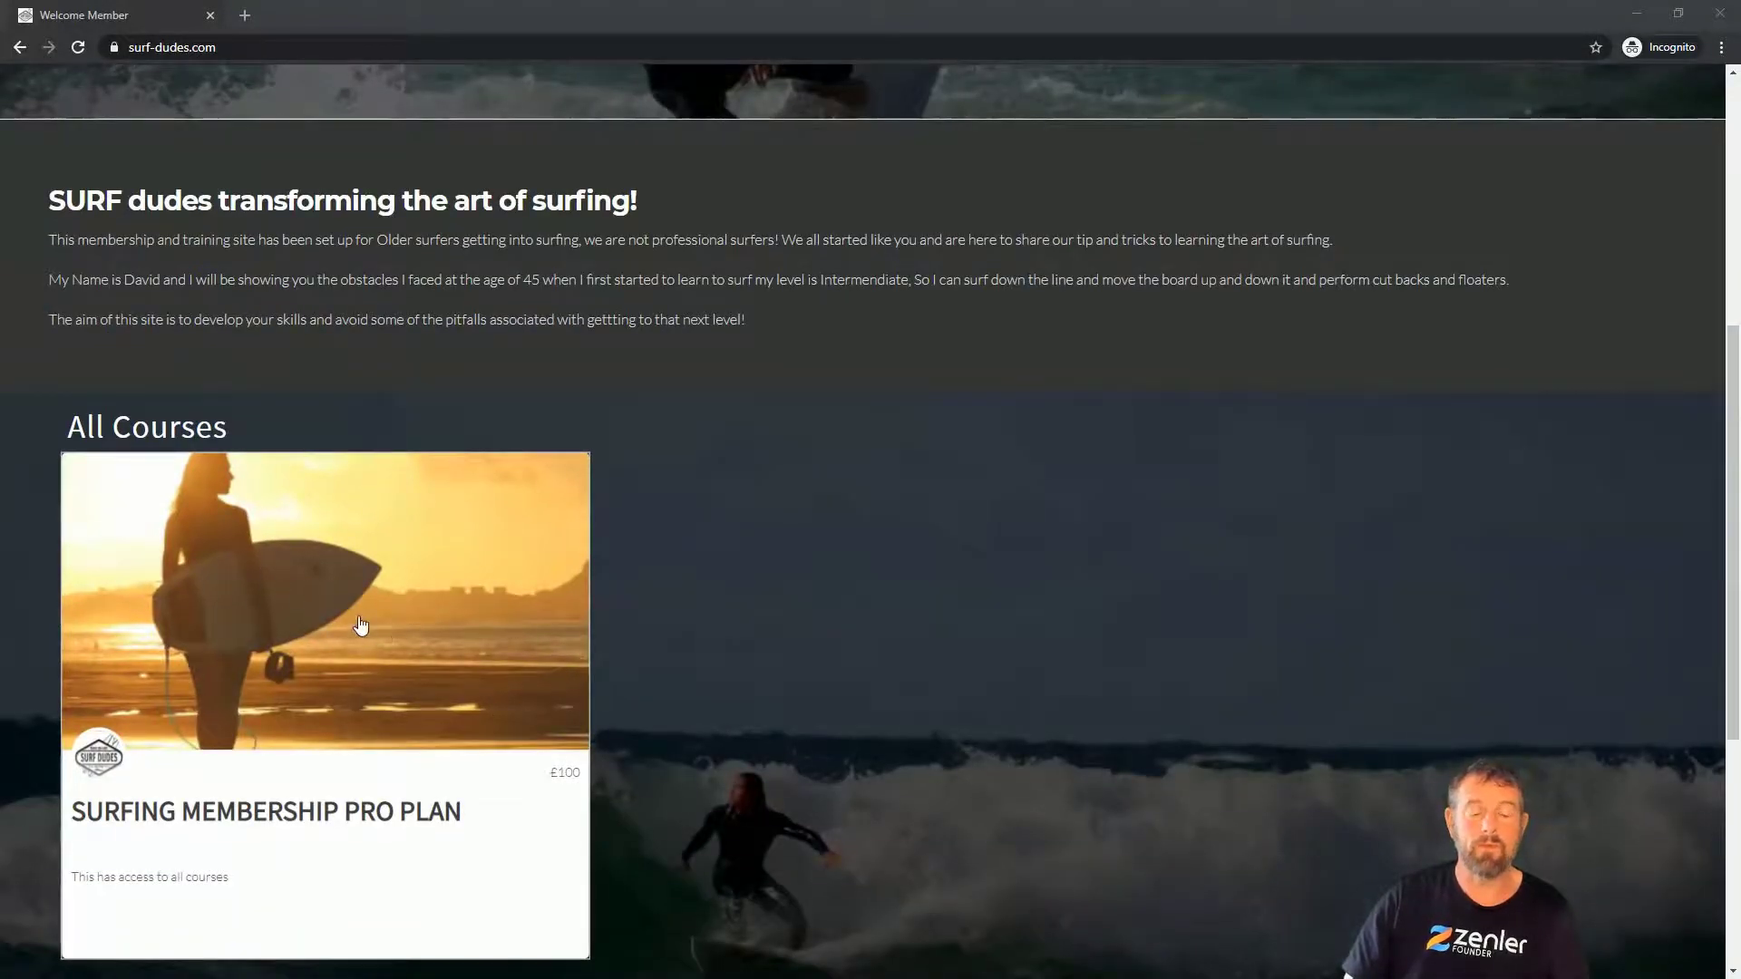
scroll(827, 675, "up", 5)
scroll(966, 675, "up", 1)
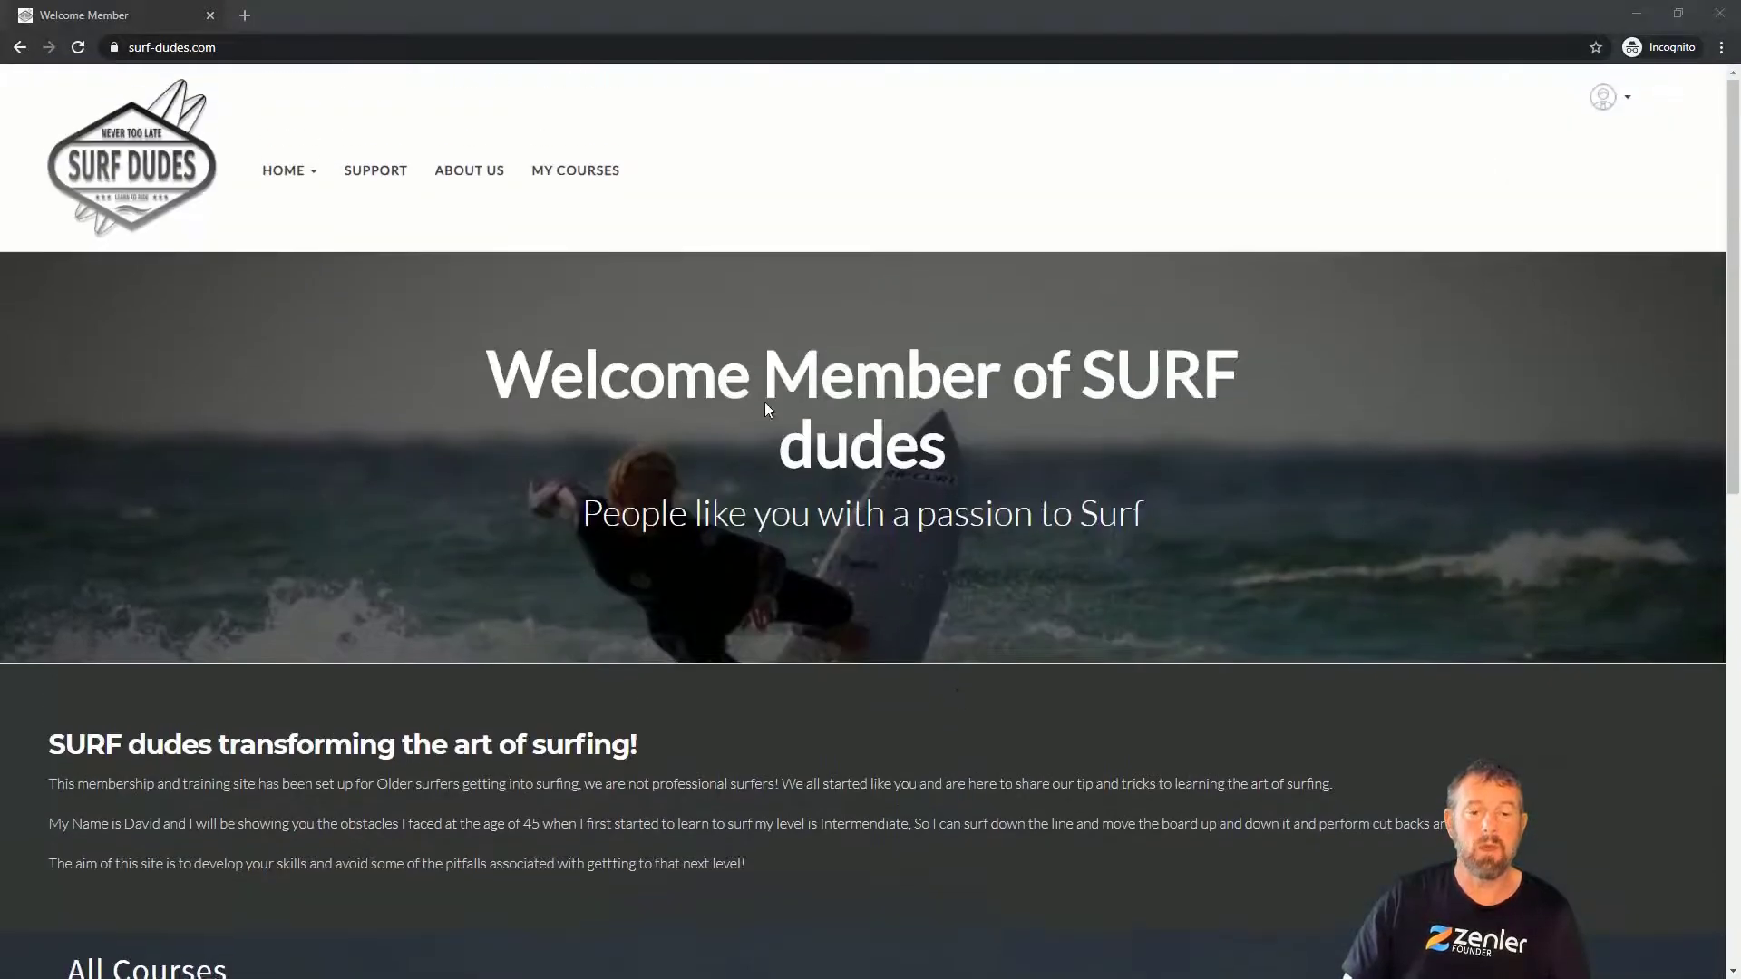
- Open the student's My Courses page and examine the enrolled courses
left_click(580, 170)
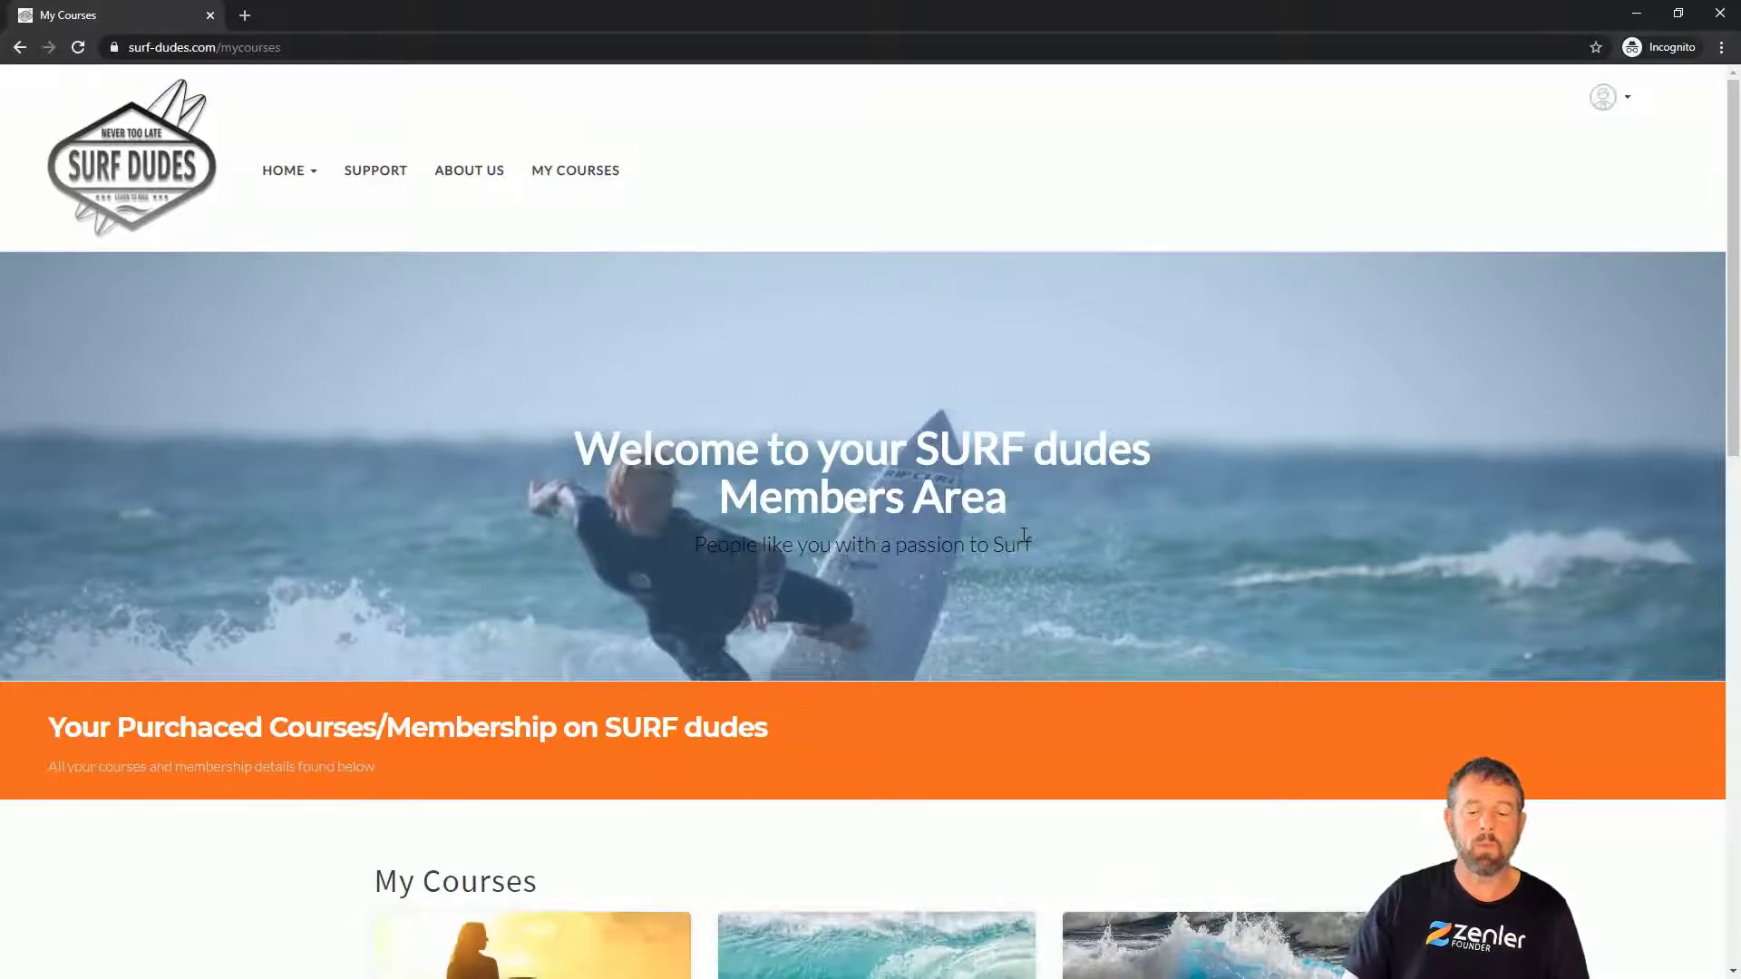
scroll(1024, 535, "down", 2)
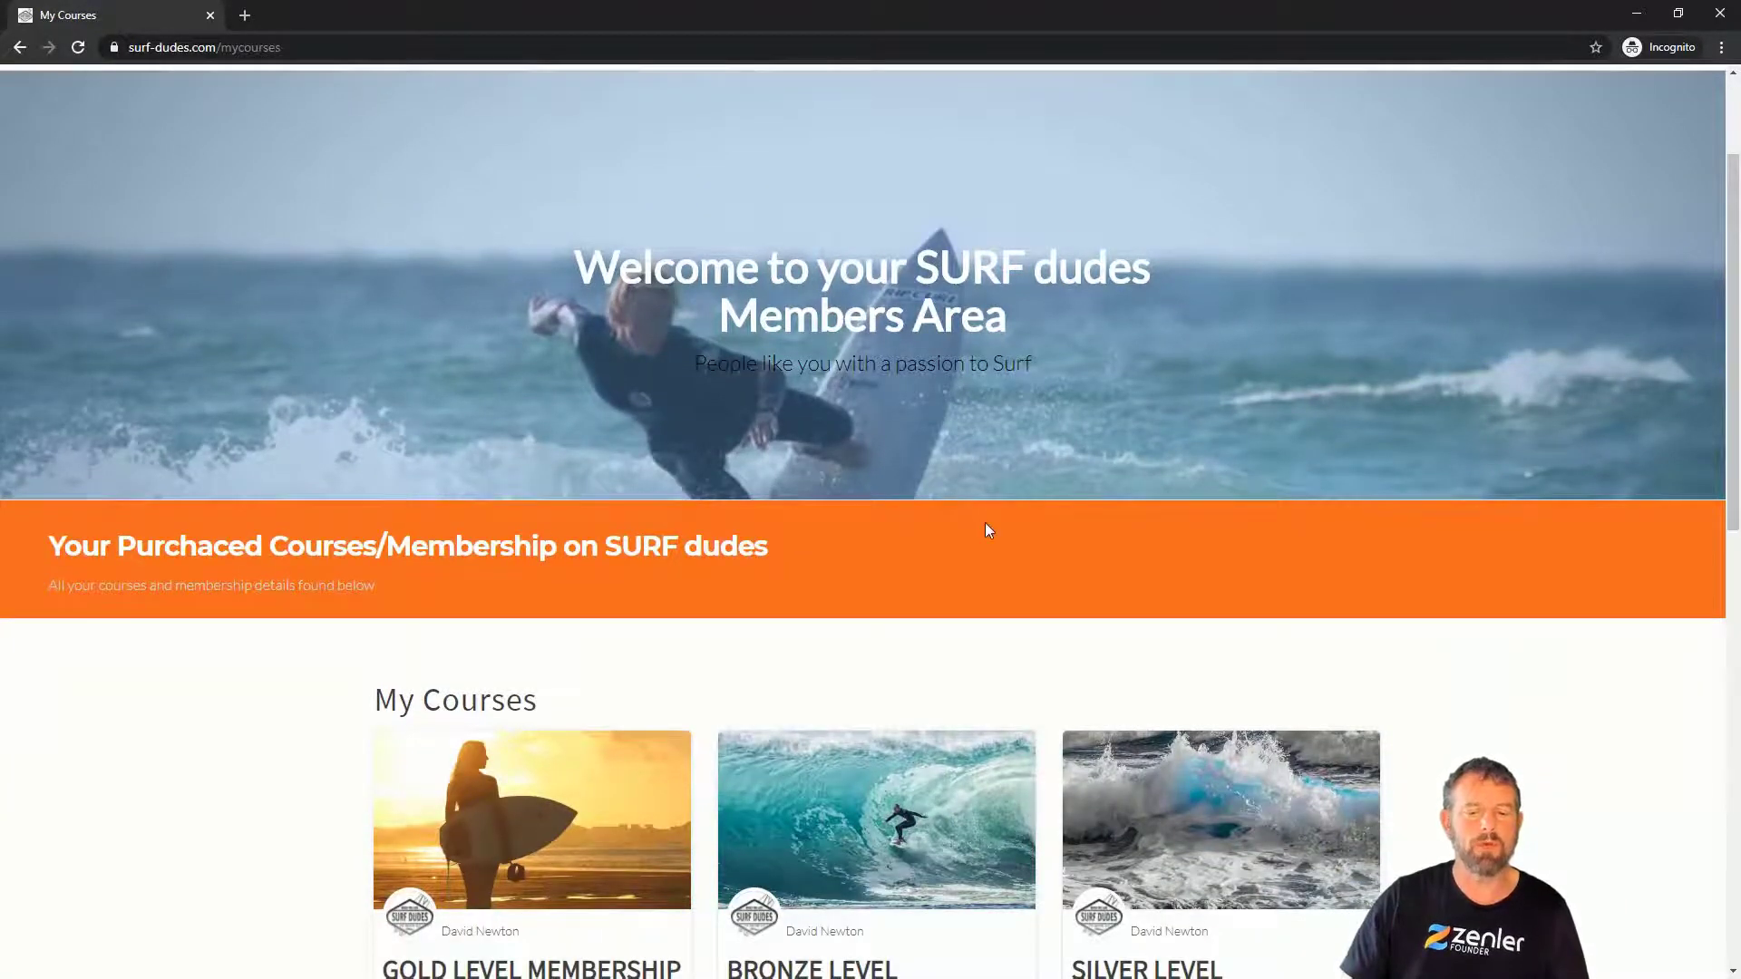
scroll(988, 531, "down", 3)
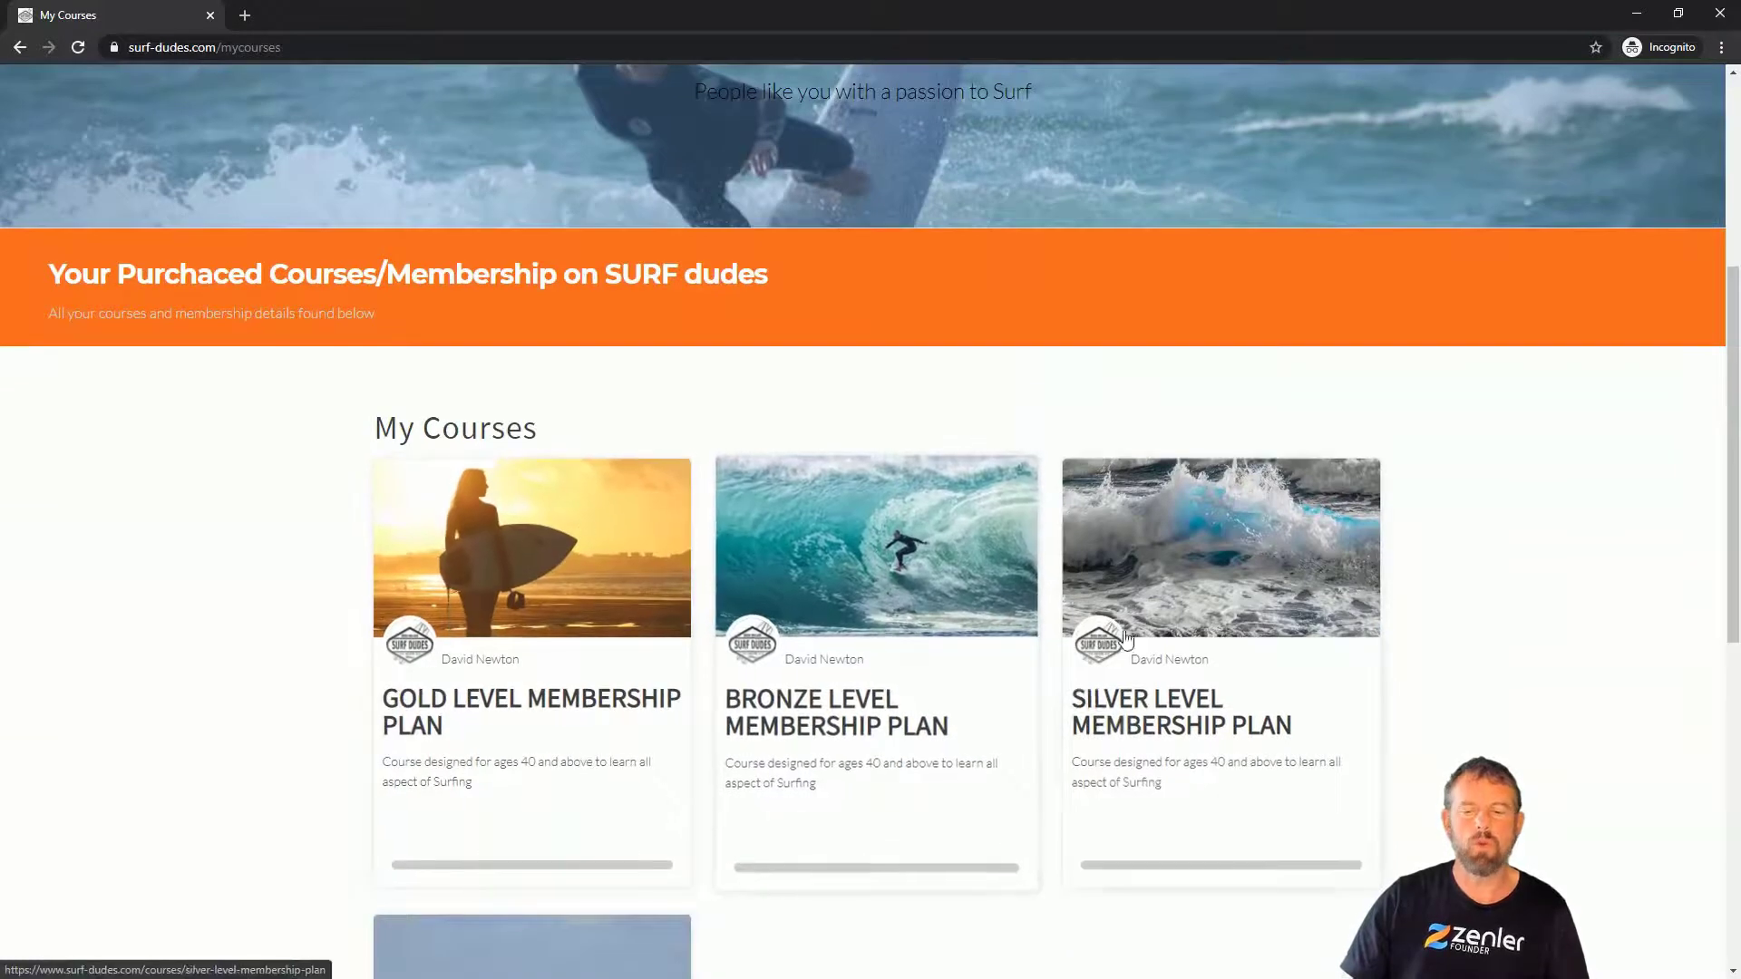
scroll(1087, 680, "down", 4)
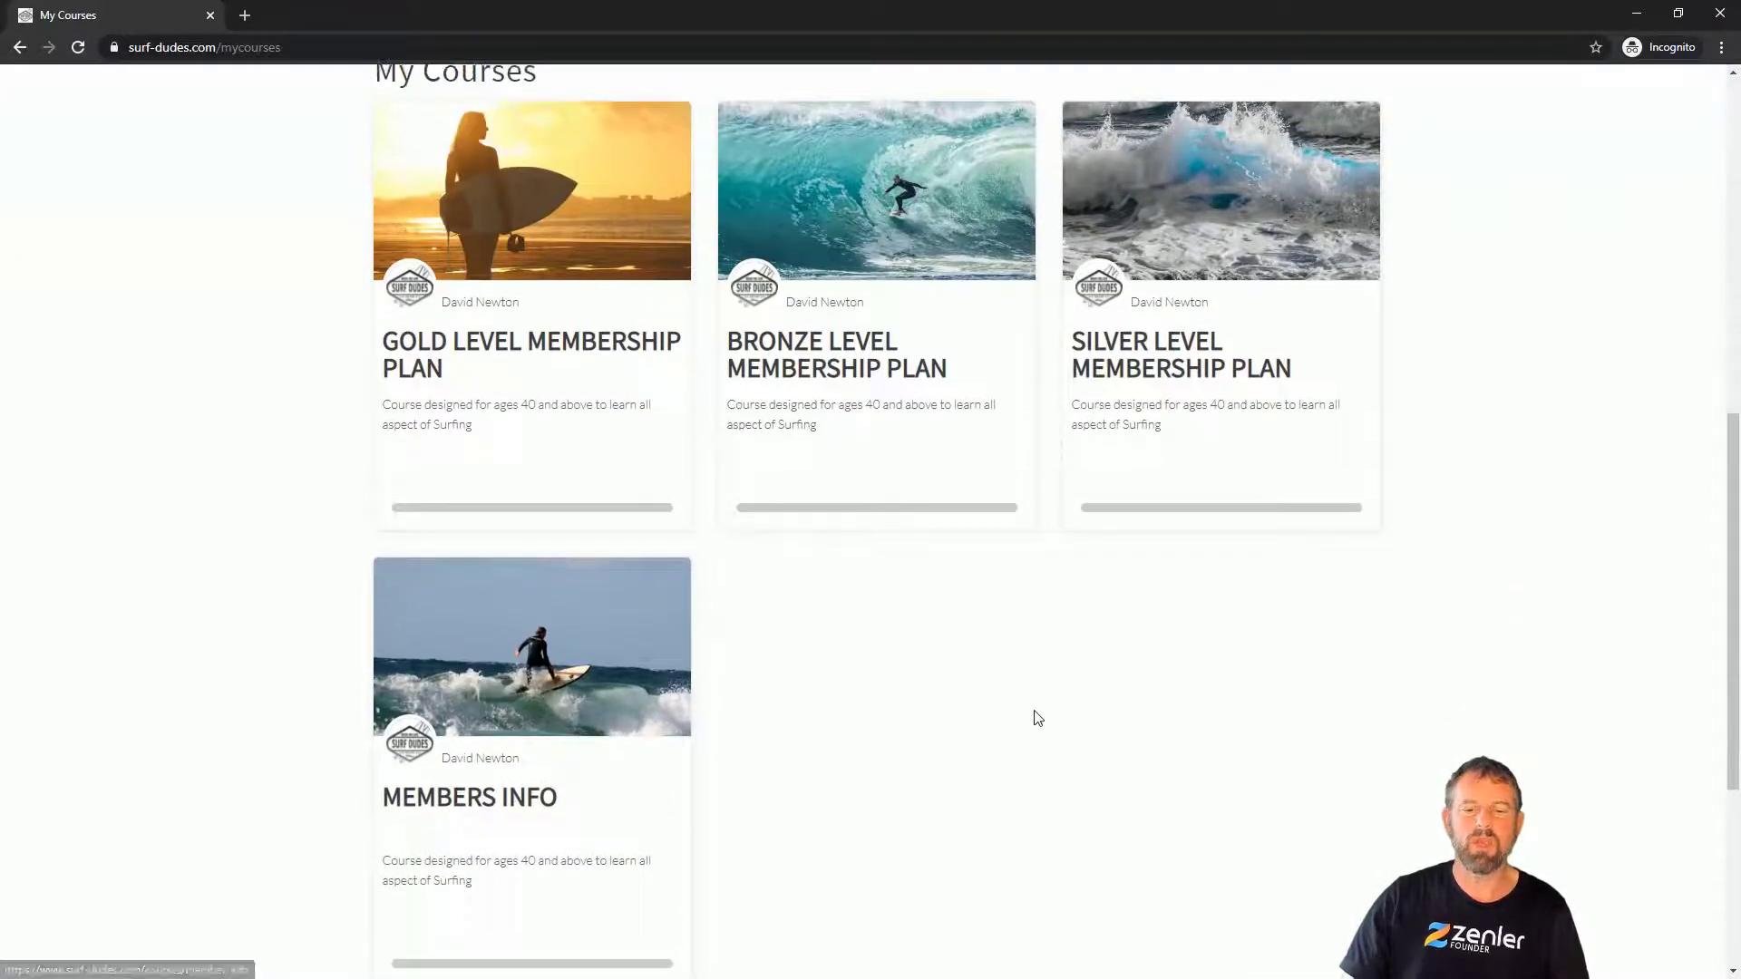
scroll(1034, 712, "up", 2)
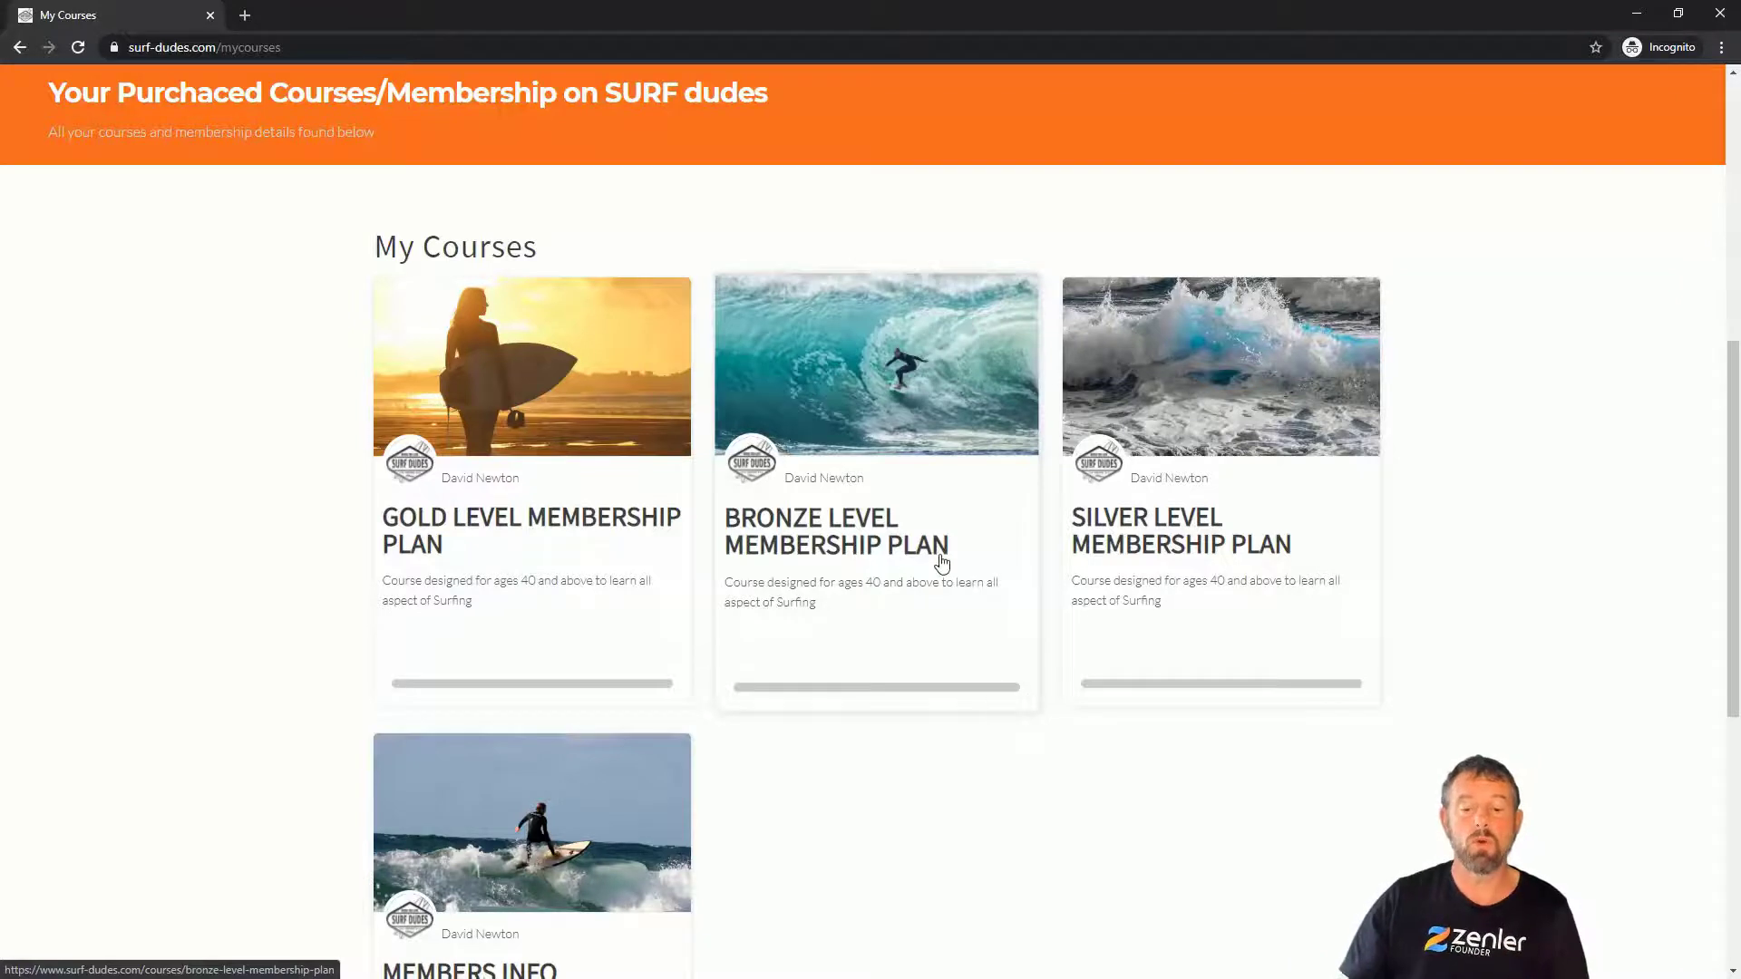
- Open the Bronze Level Membership Plan course and examine its packages and lessons
left_click(866, 411)
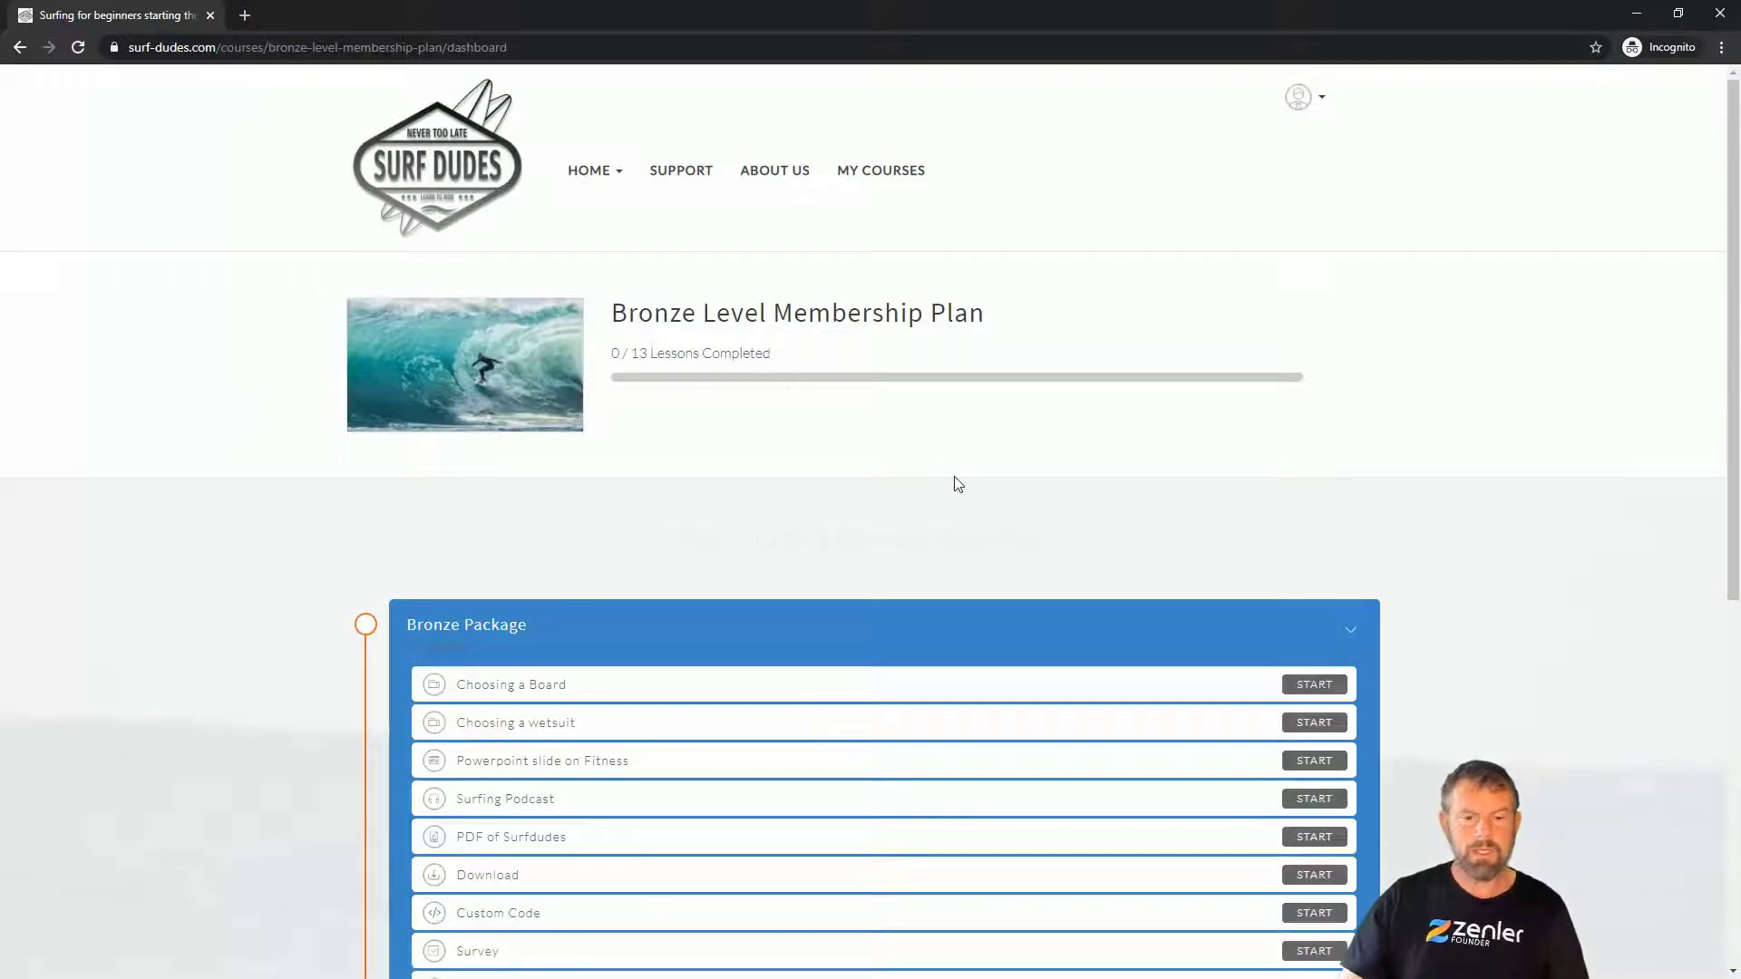
scroll(958, 484, "down", 6)
scroll(953, 556, "up", 2)
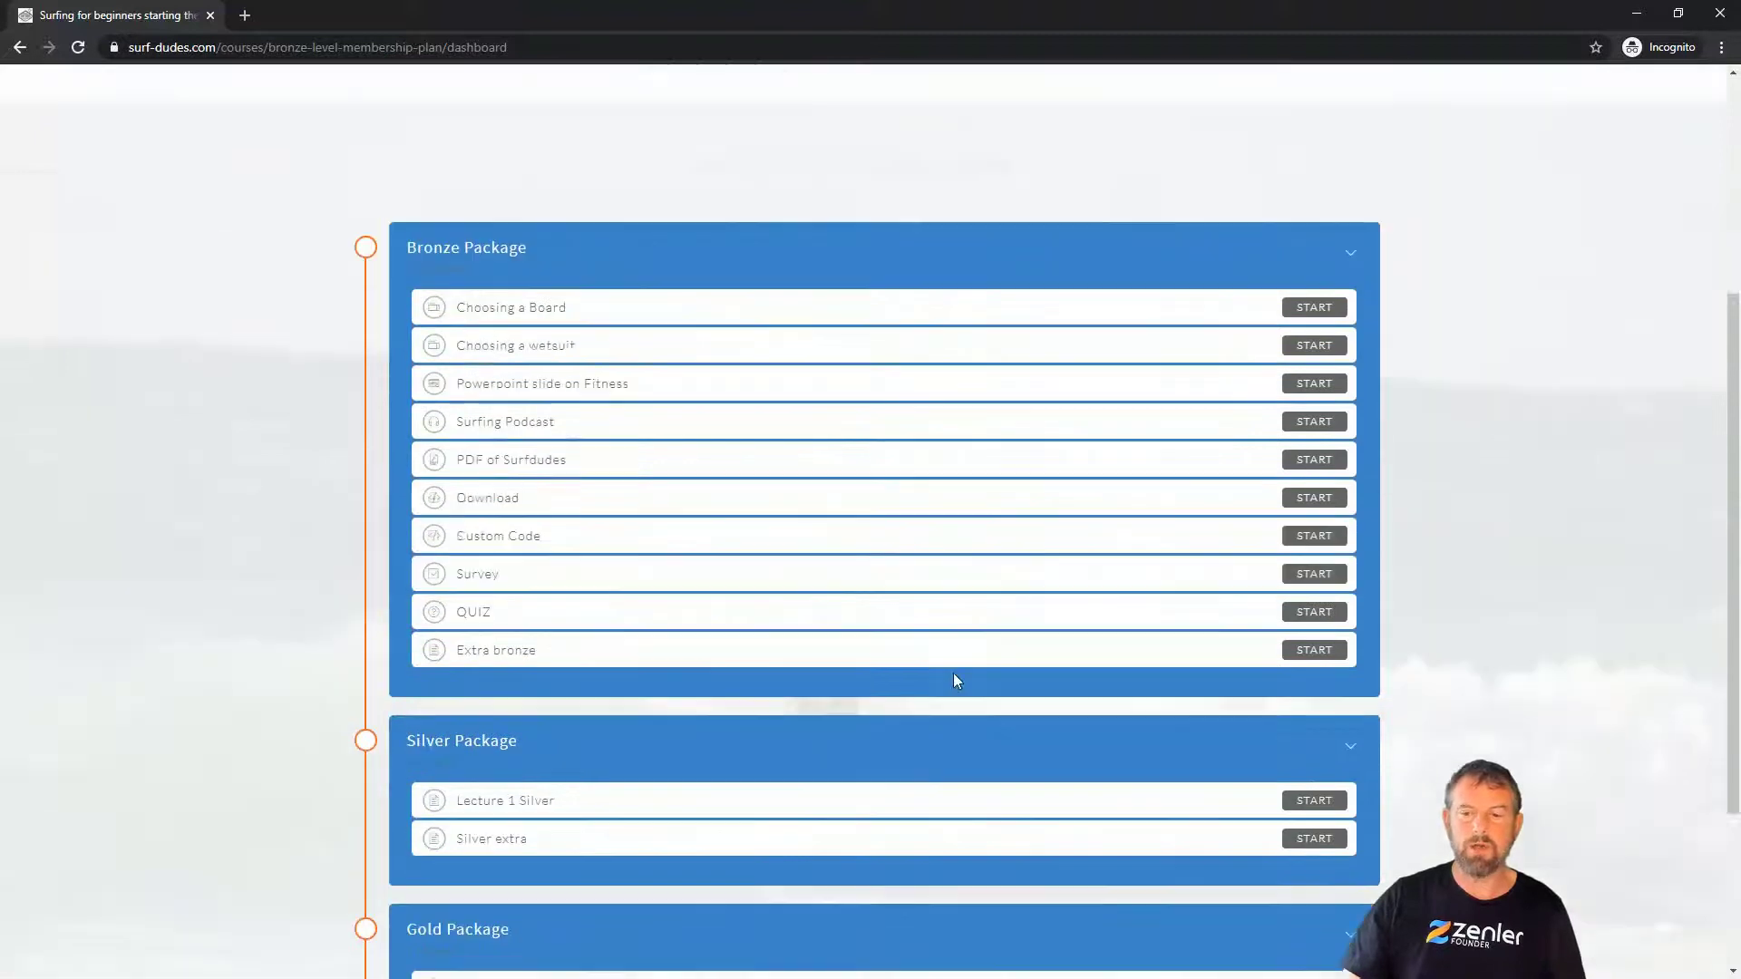
scroll(953, 675, "up", 4)
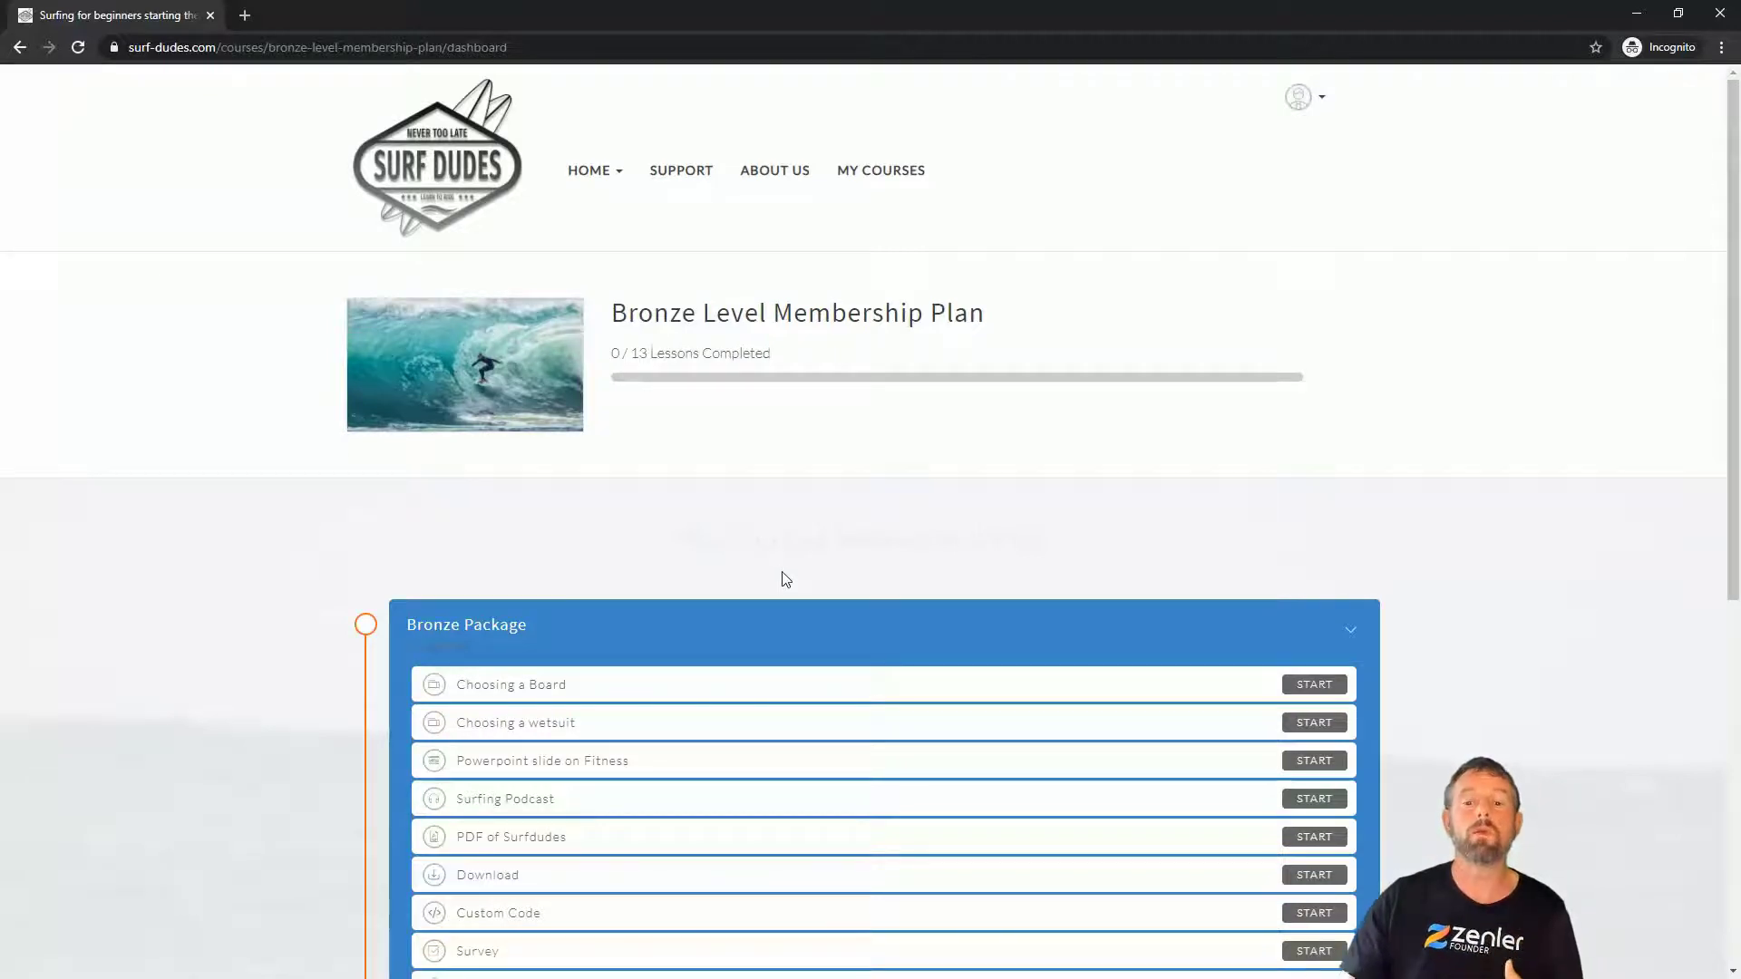
- Return to My Courses and review the members area banner and purchased course cards
left_click(872, 172)
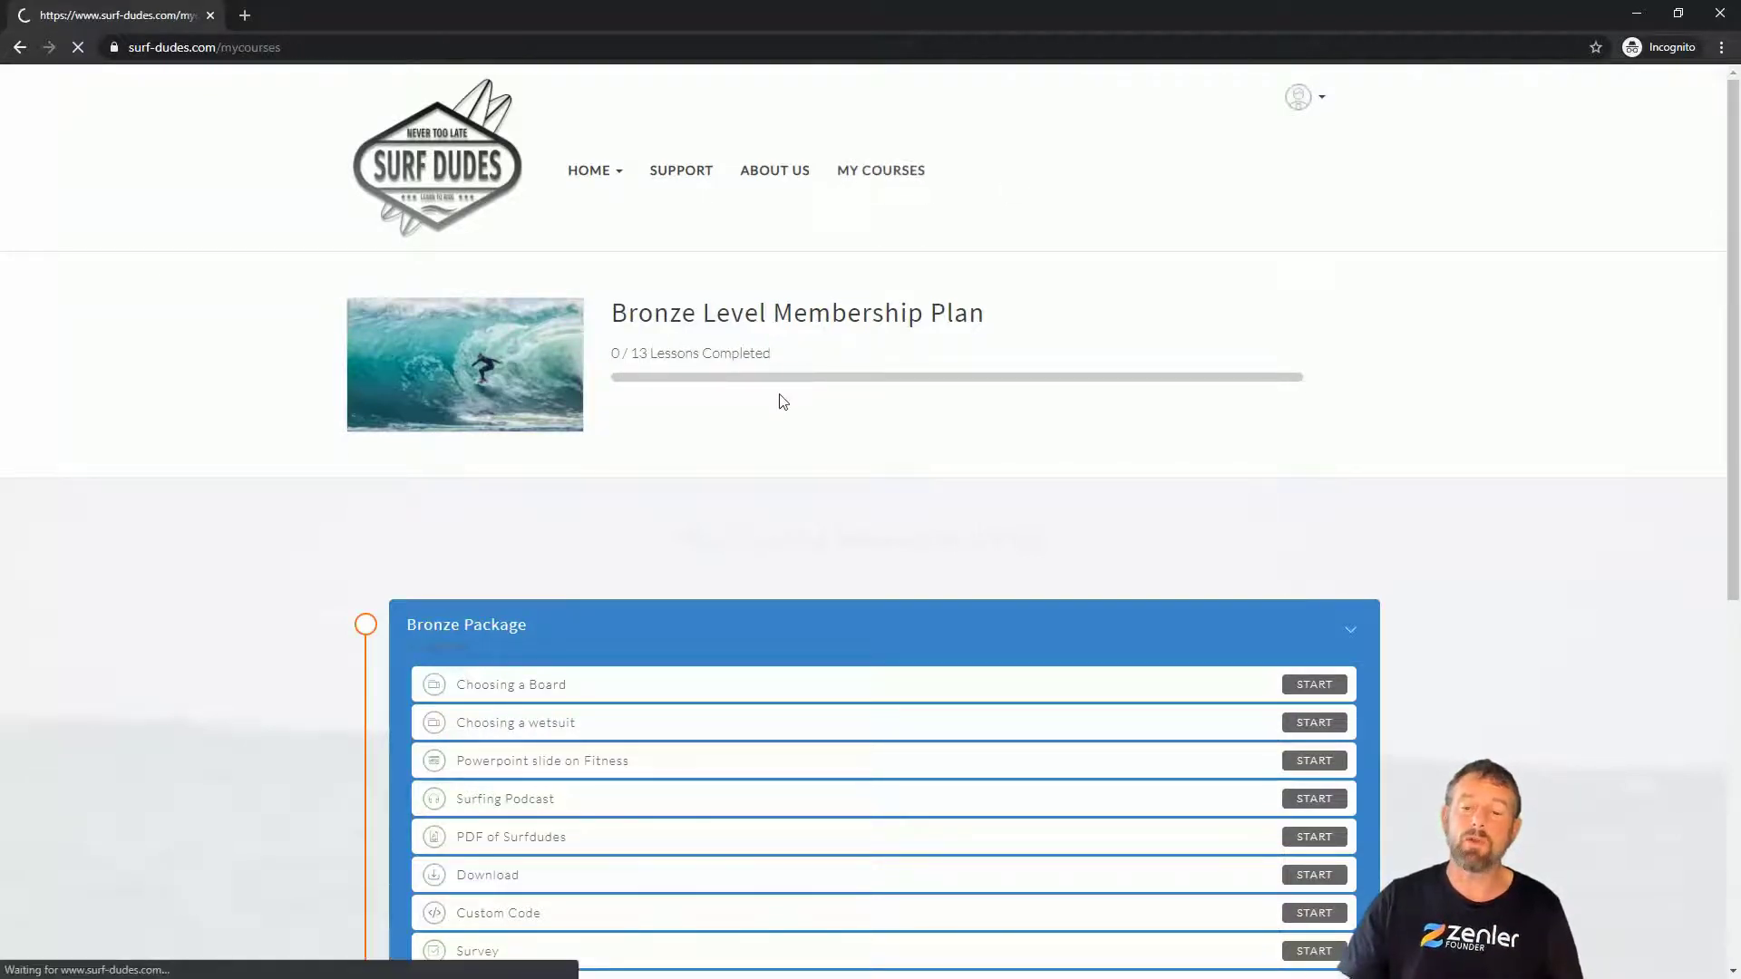
scroll(757, 481, "down", 4)
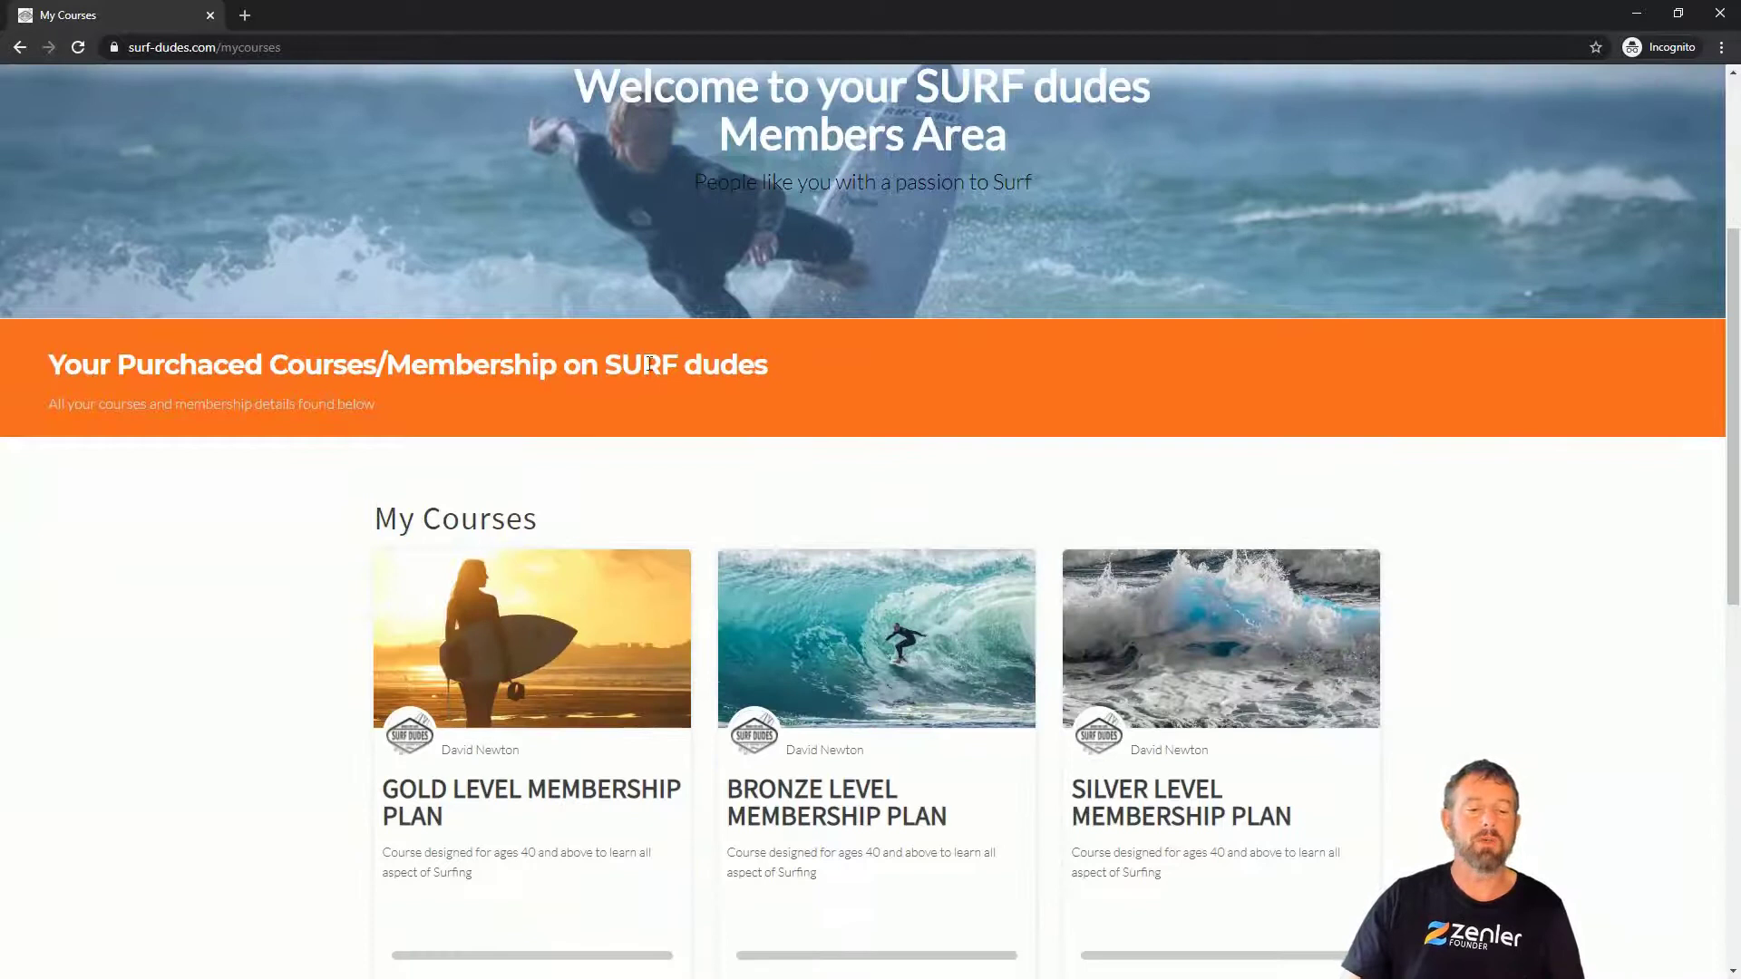
scroll(676, 290, "up", 4)
scroll(640, 481, "down", 2)
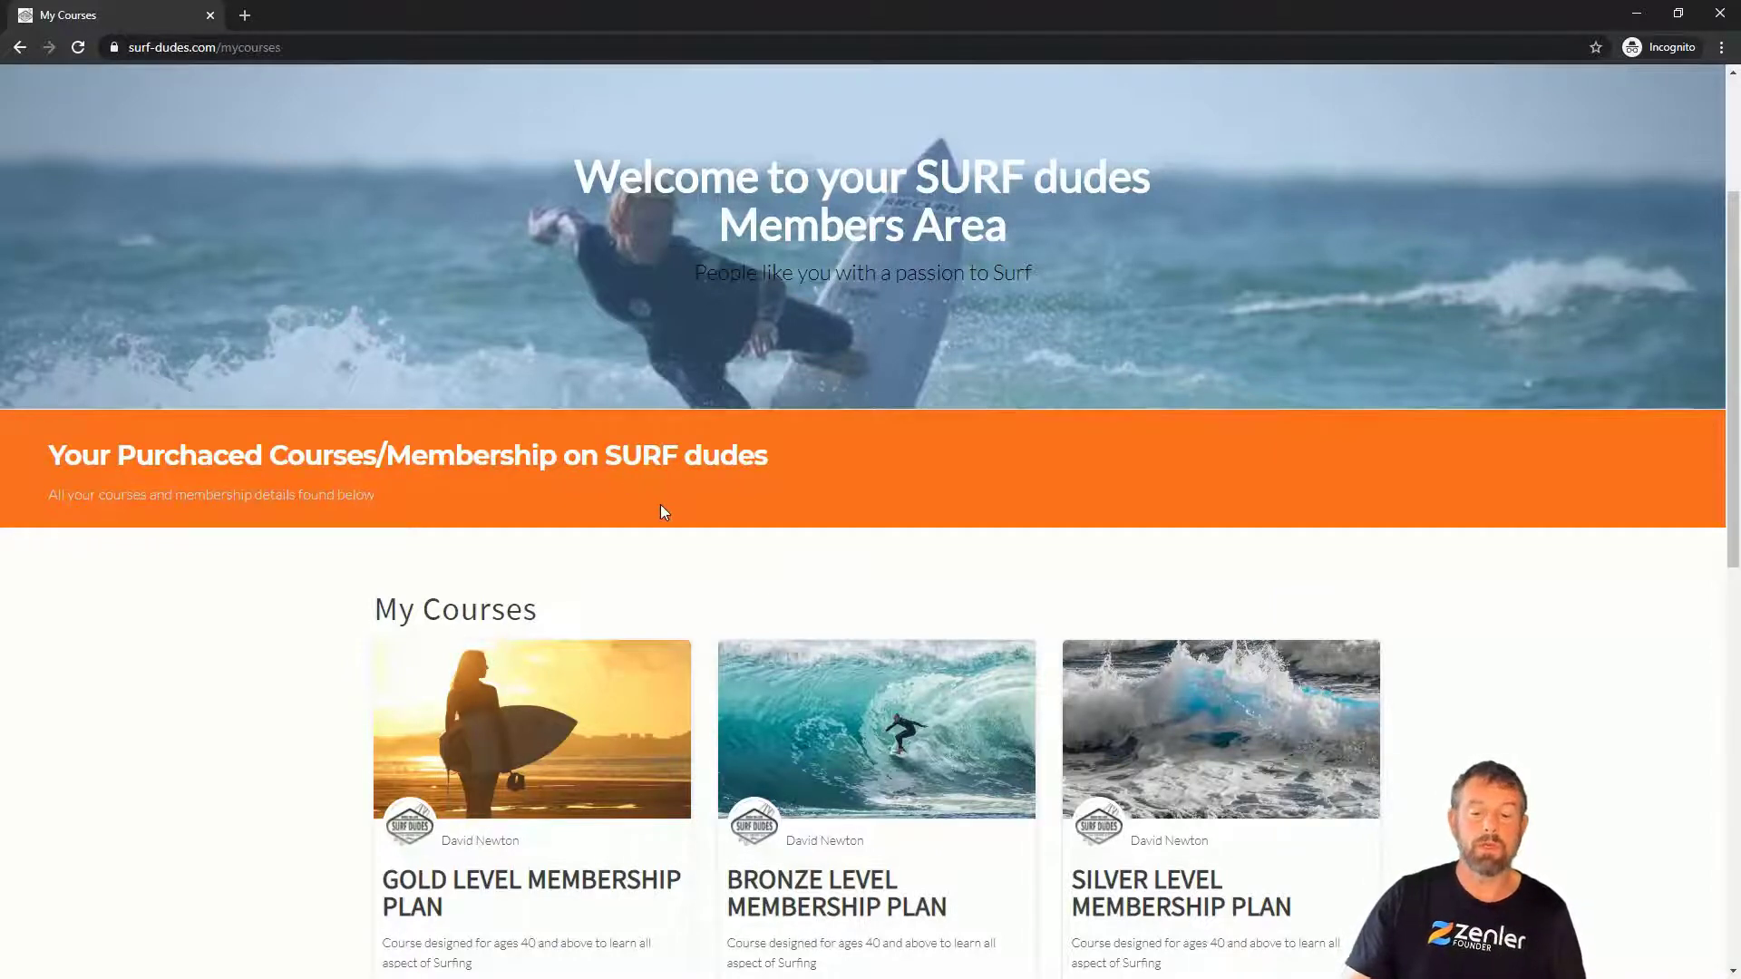
scroll(739, 515, "down", 3)
scroll(740, 524, "down", 3)
scroll(793, 606, "up", 6)
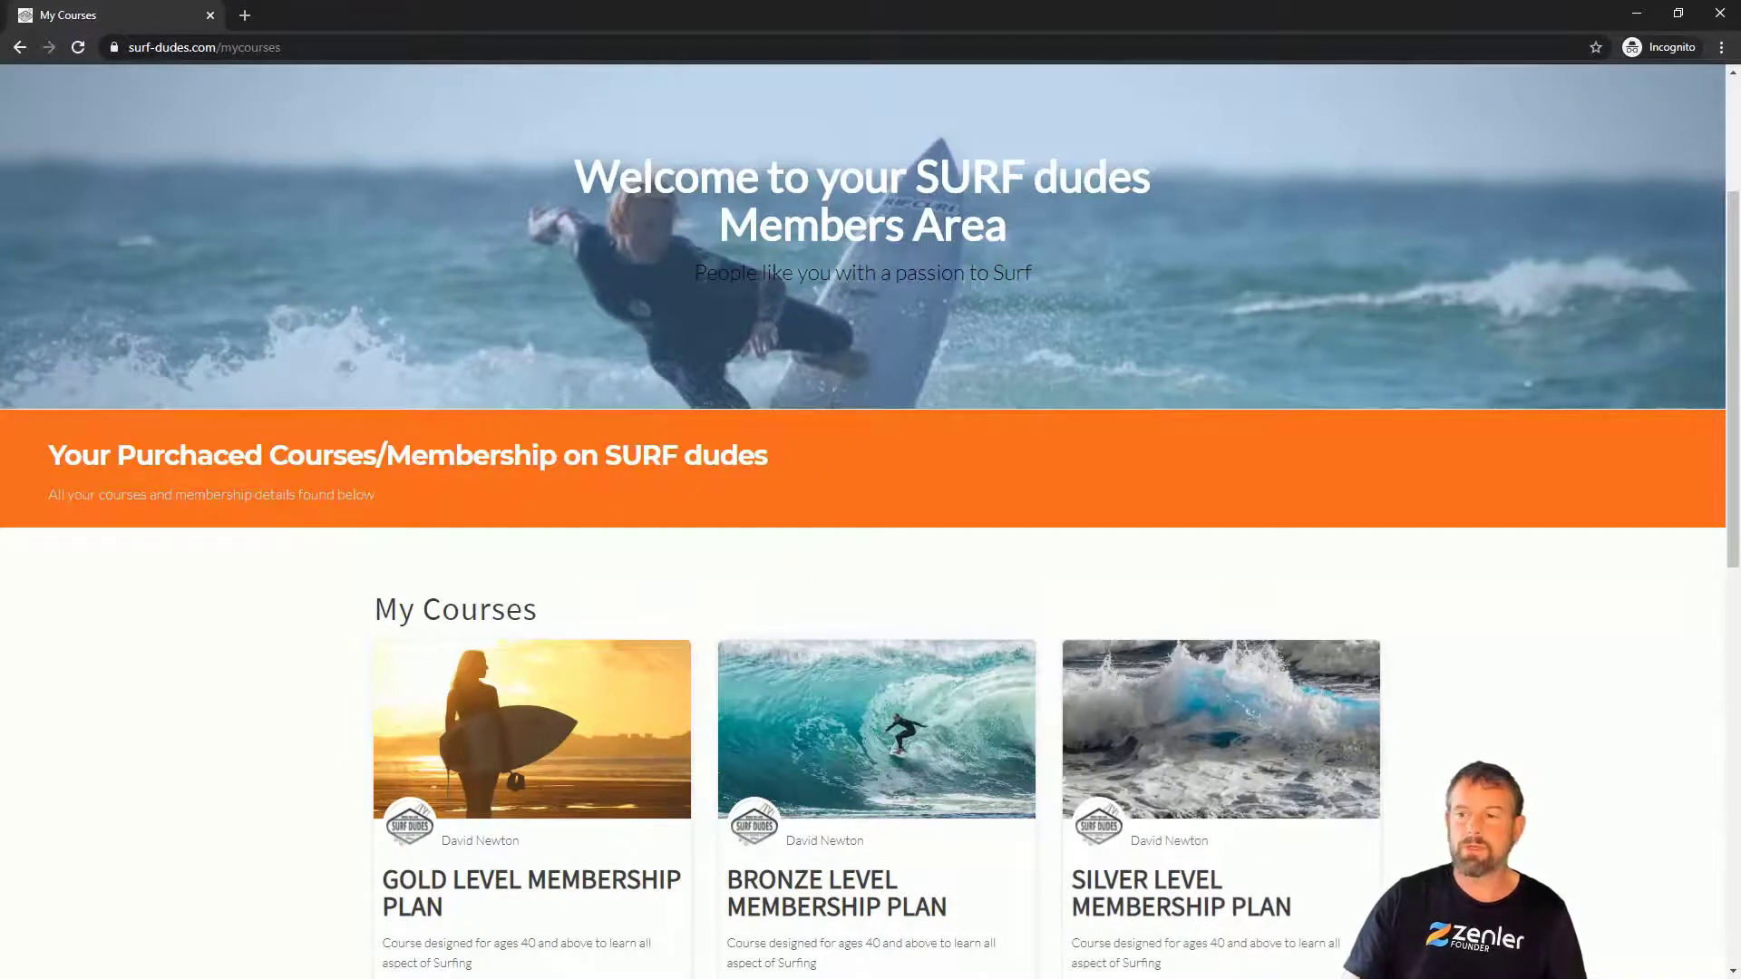
- Leave the incognito window and sign in to the site's admin area with the prefilled owner account
left_click(1636, 18)
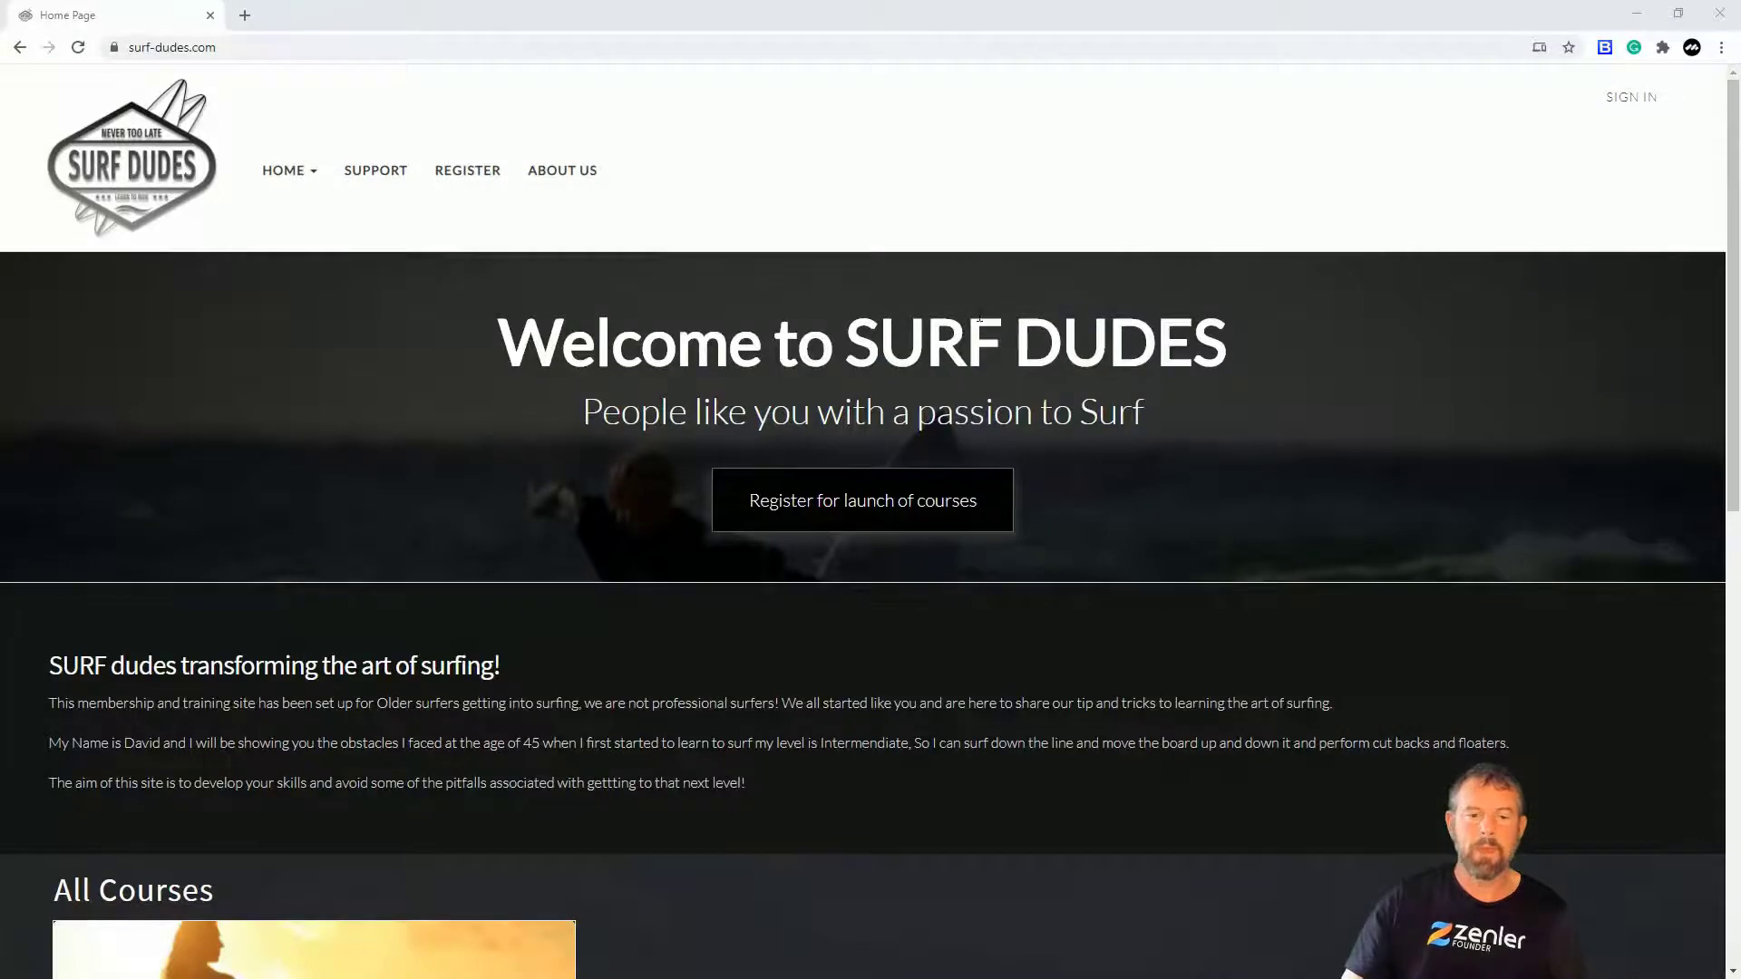
left_click(1631, 97)
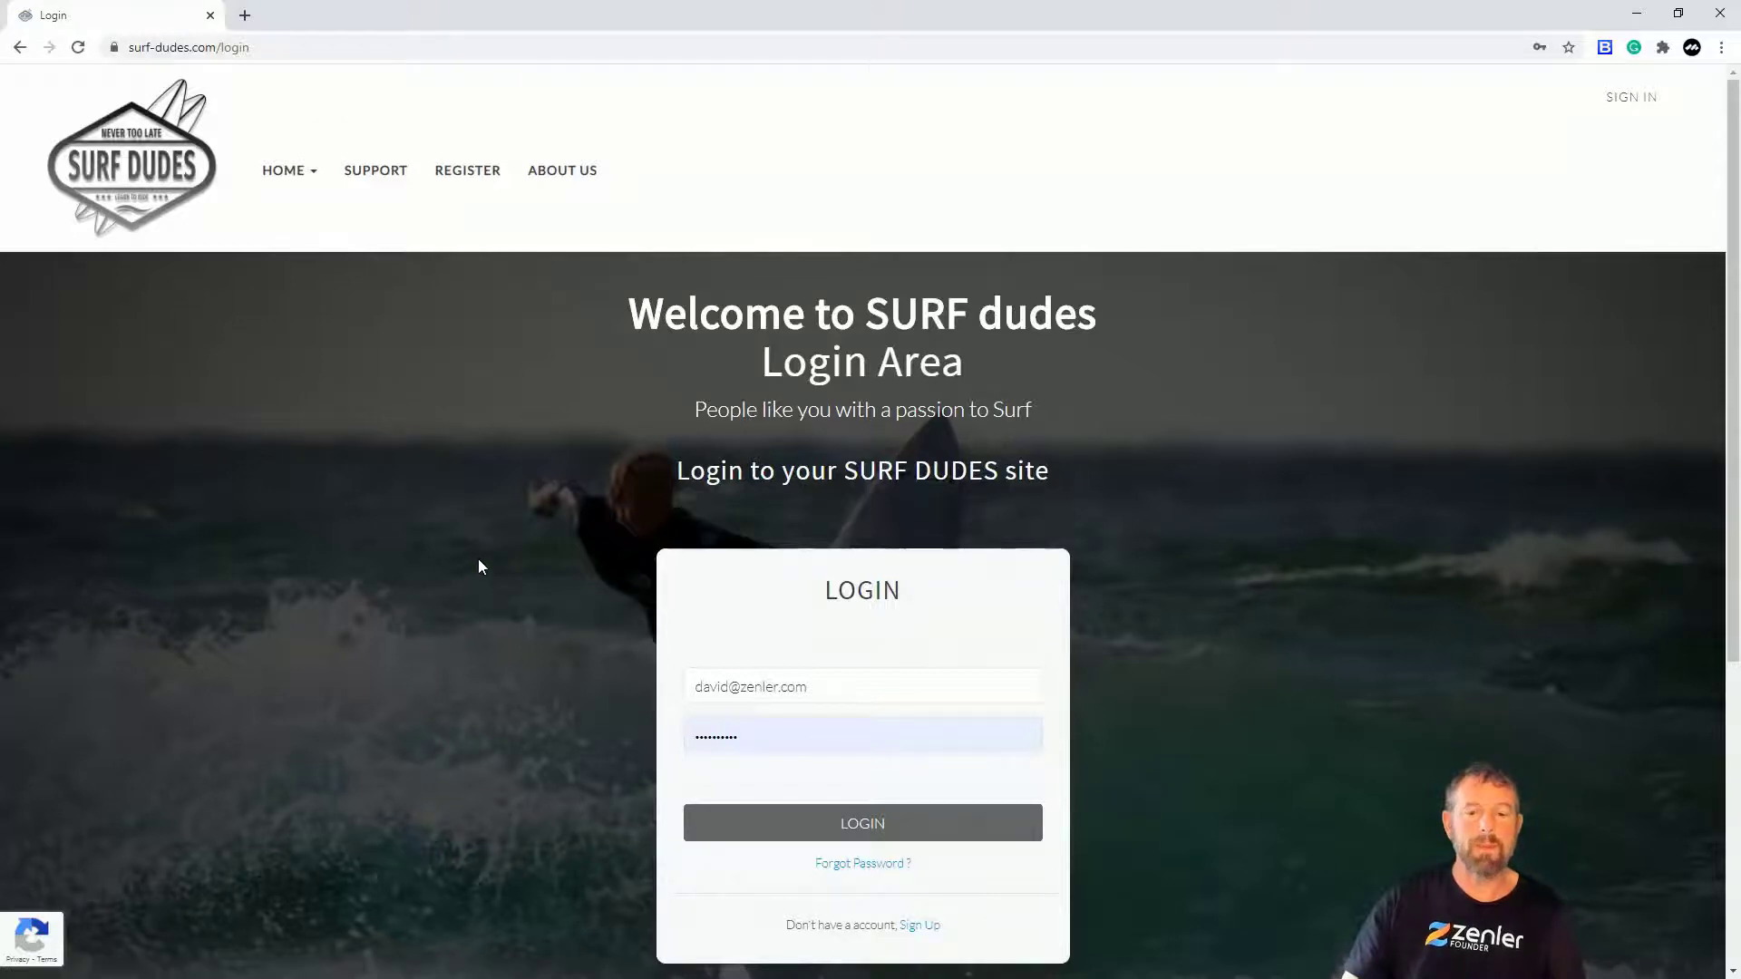
left_click(832, 824)
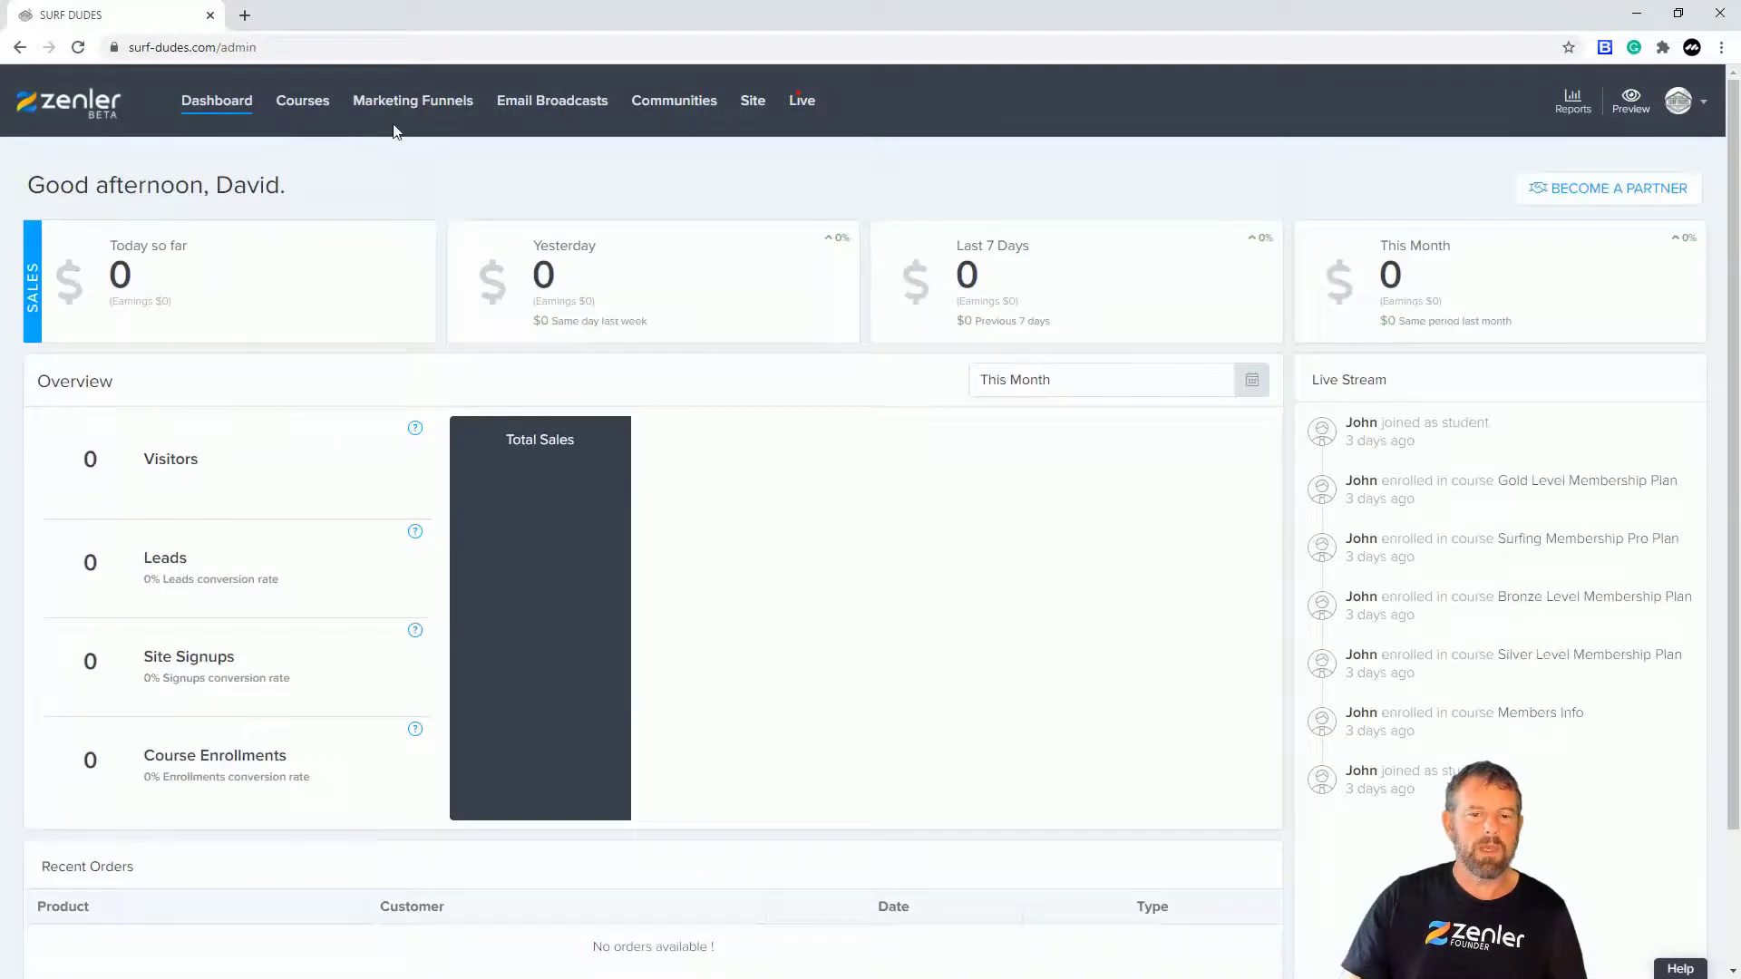
- Open the Surfing Membership Pro Plan bundle's pages and copy the URL of its course access page
left_click(304, 101)
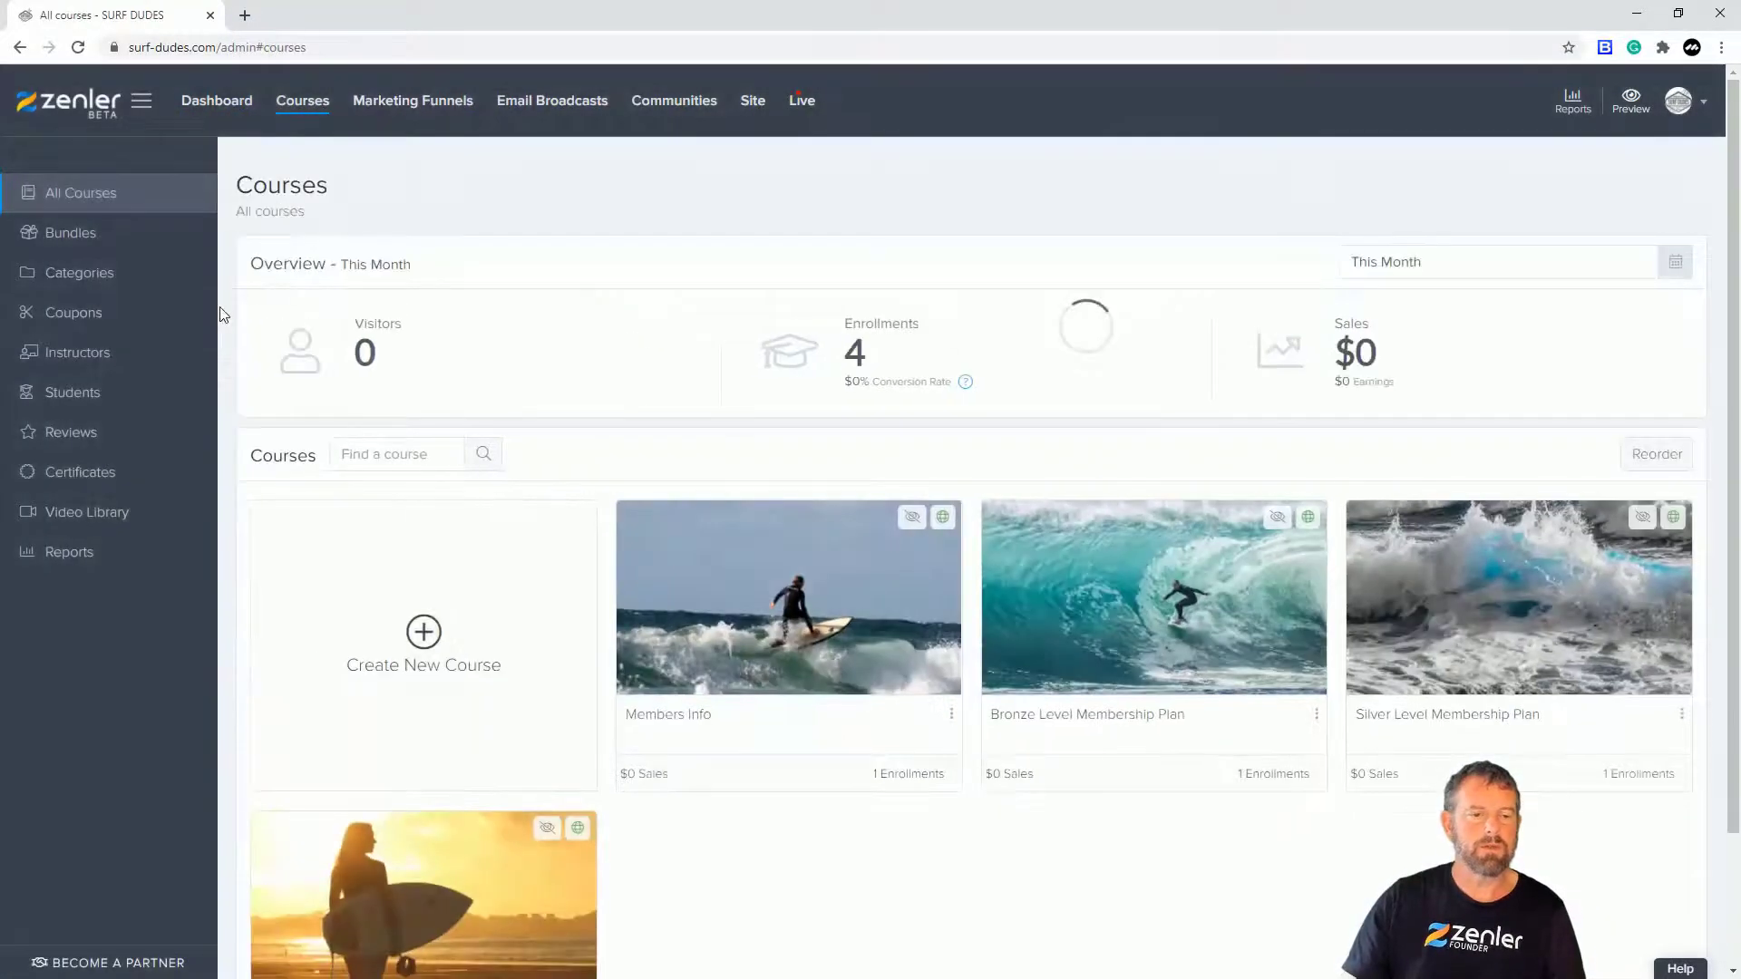
left_click(78, 235)
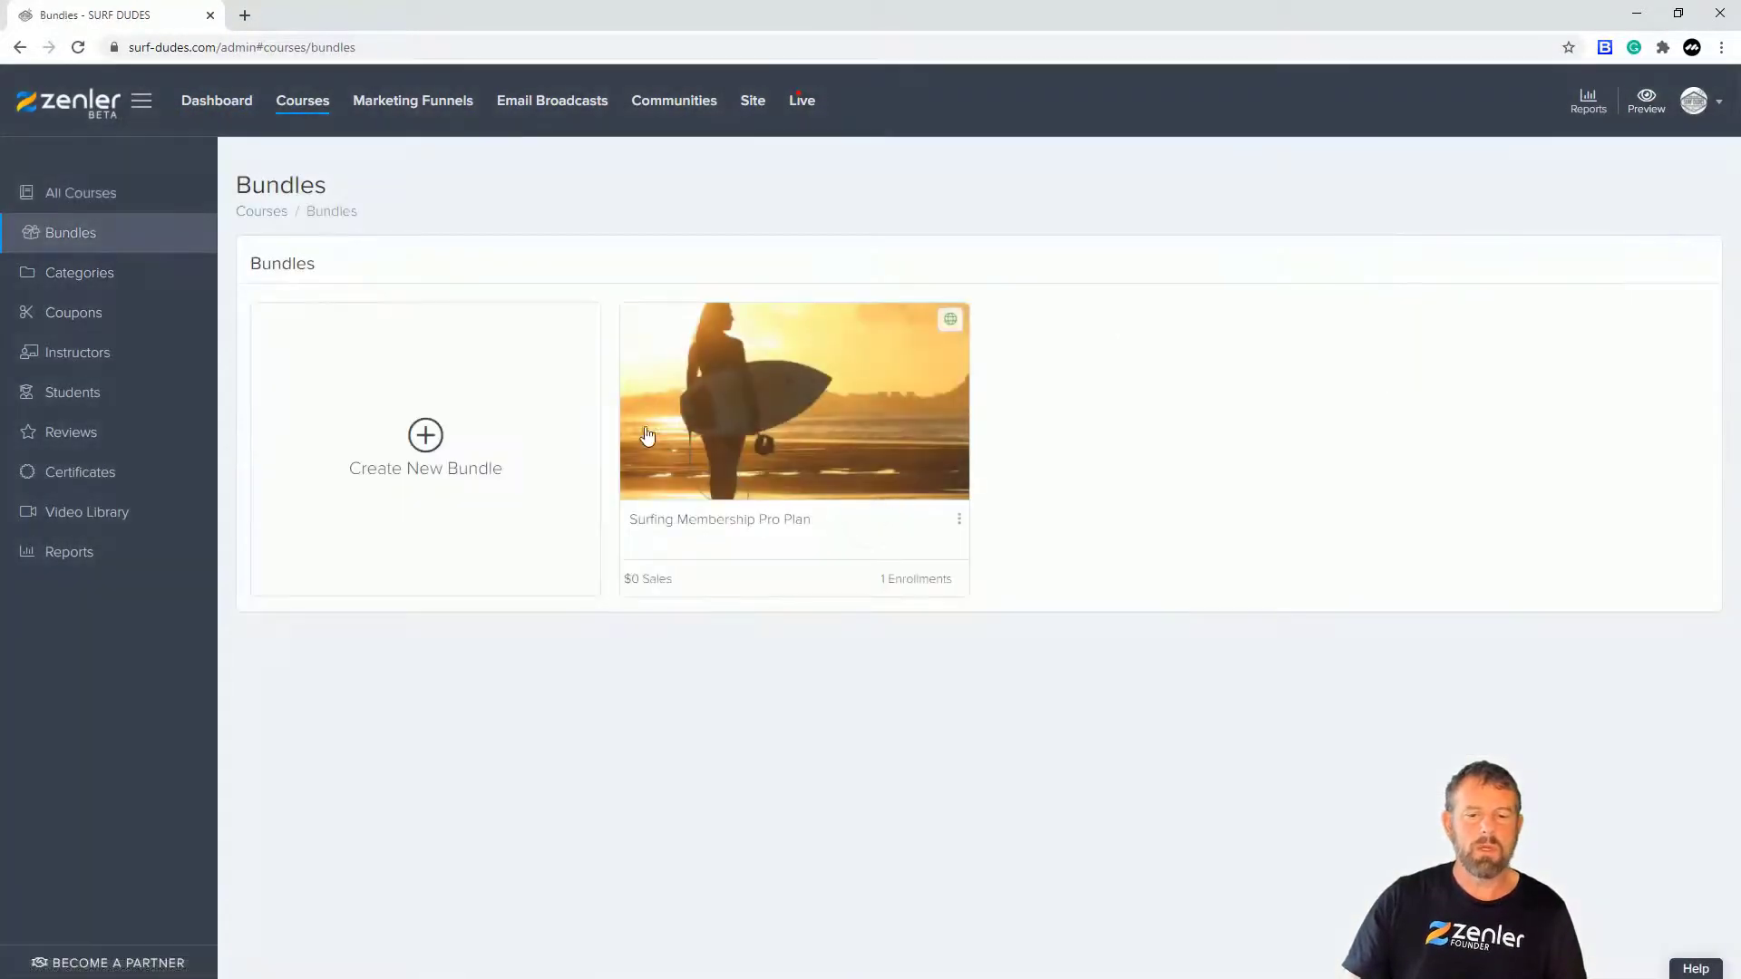
left_click(689, 435)
left_click(386, 290)
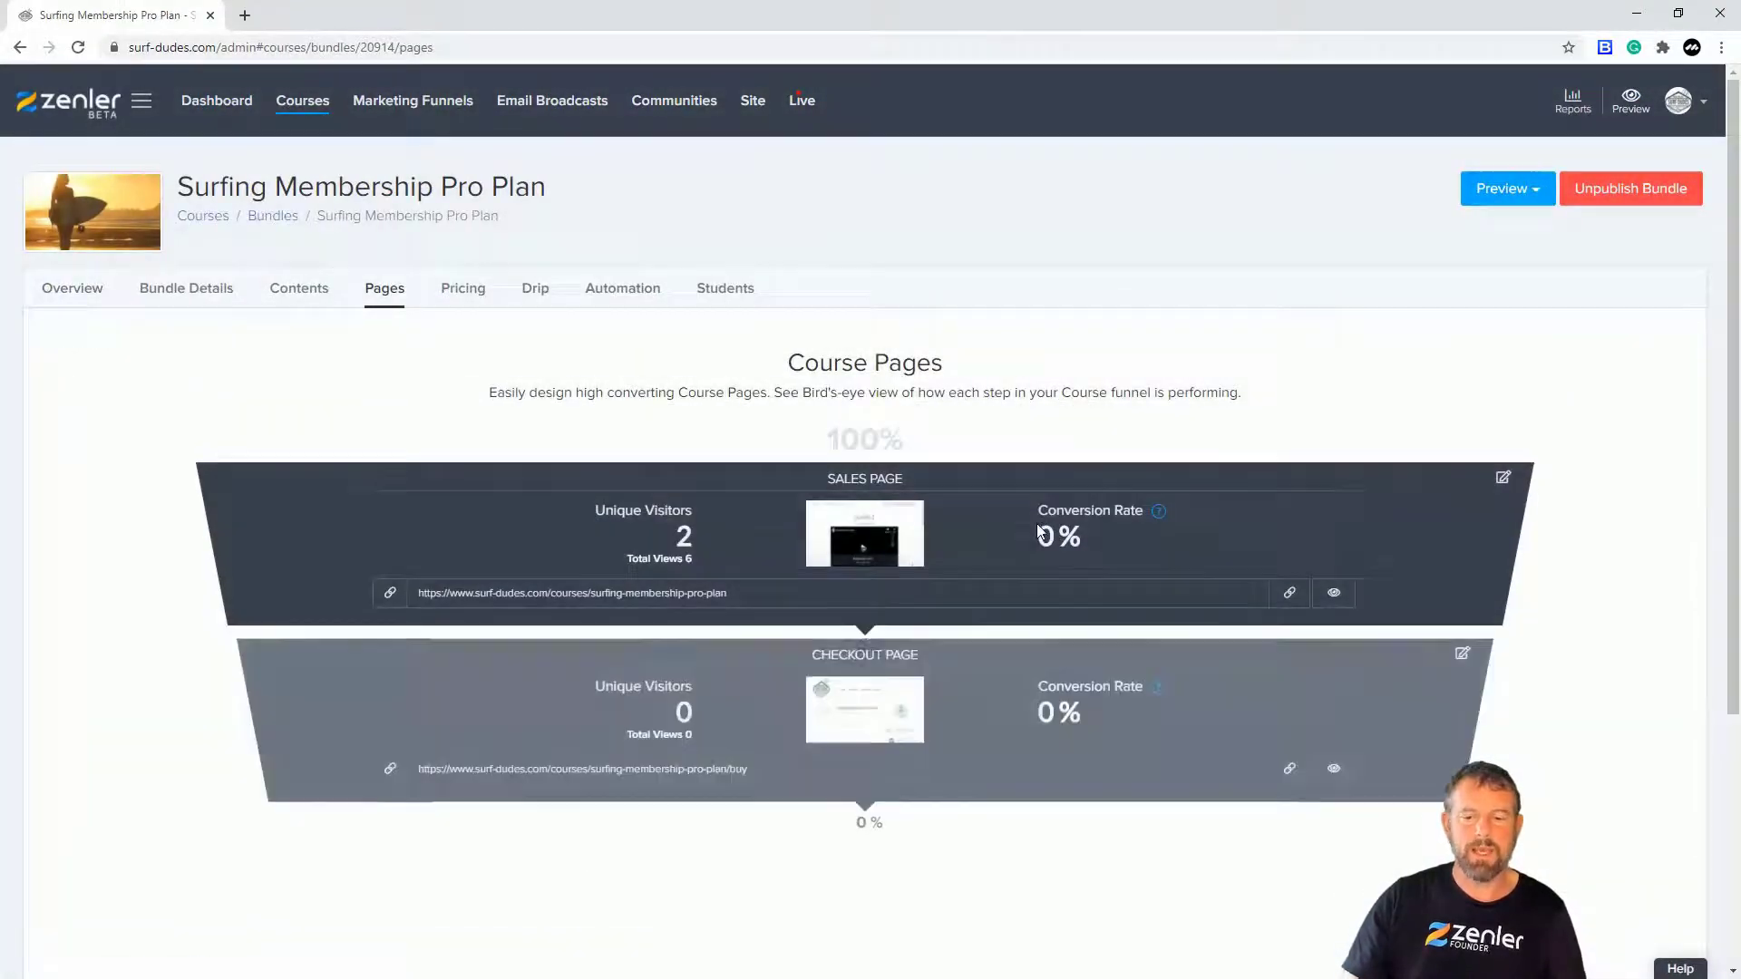
scroll(1033, 524, "down", 4)
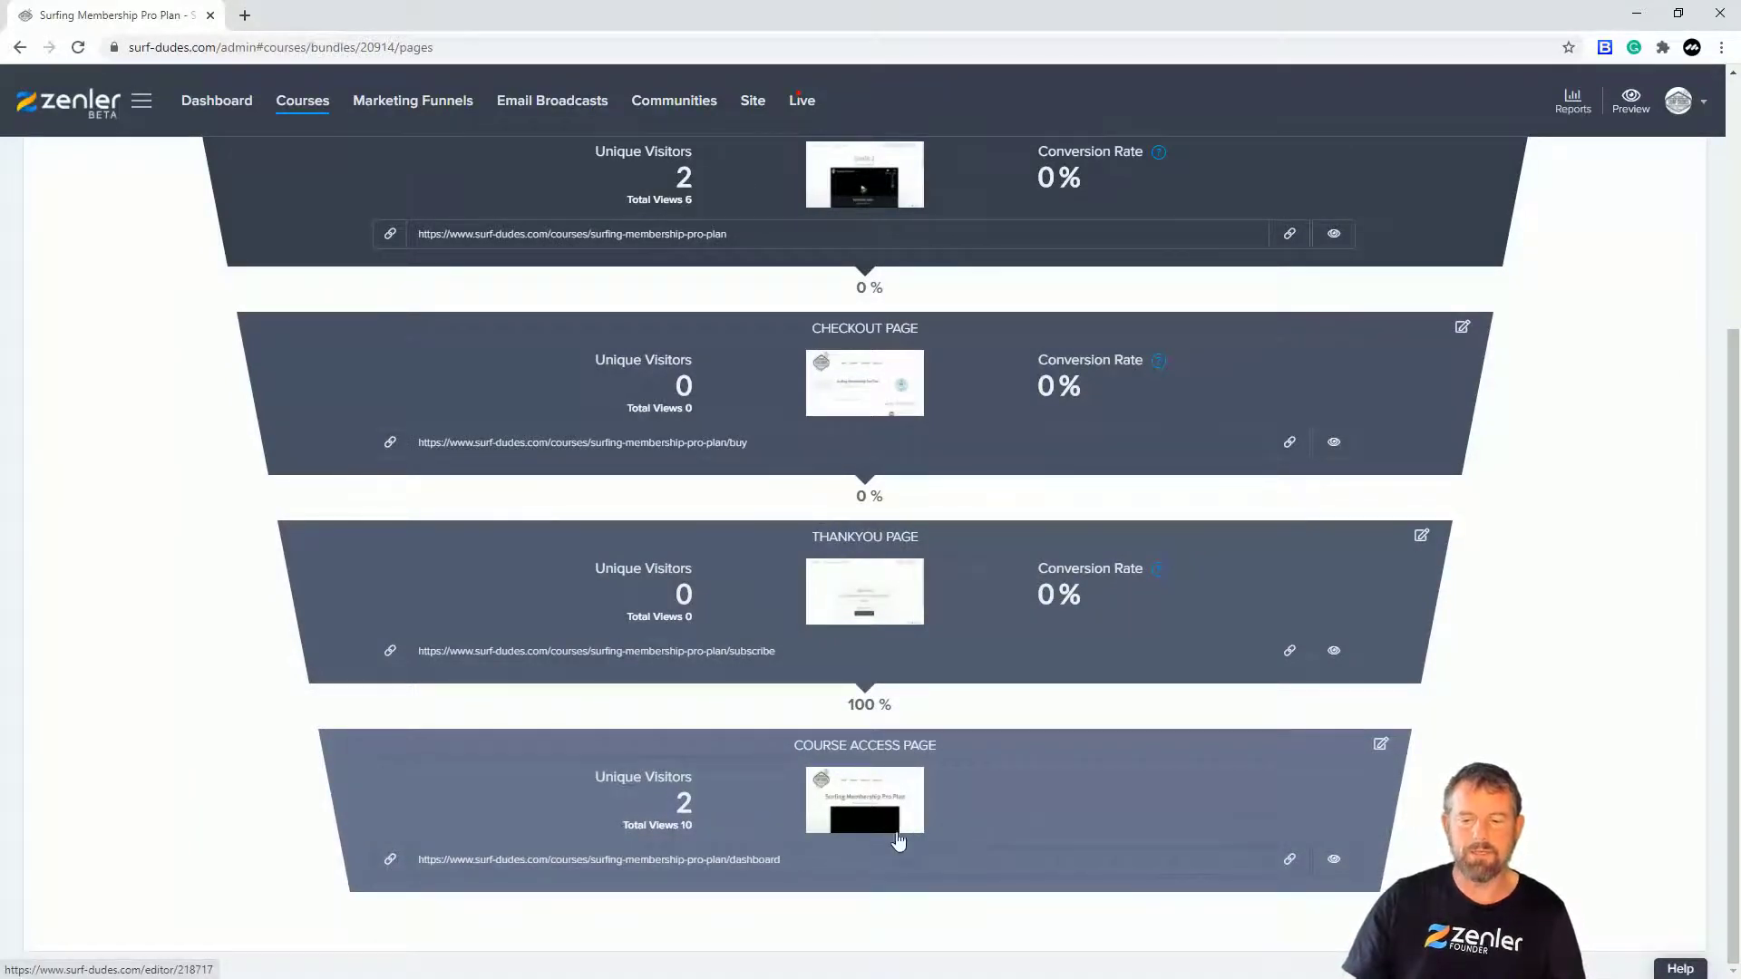
left_click(1290, 859)
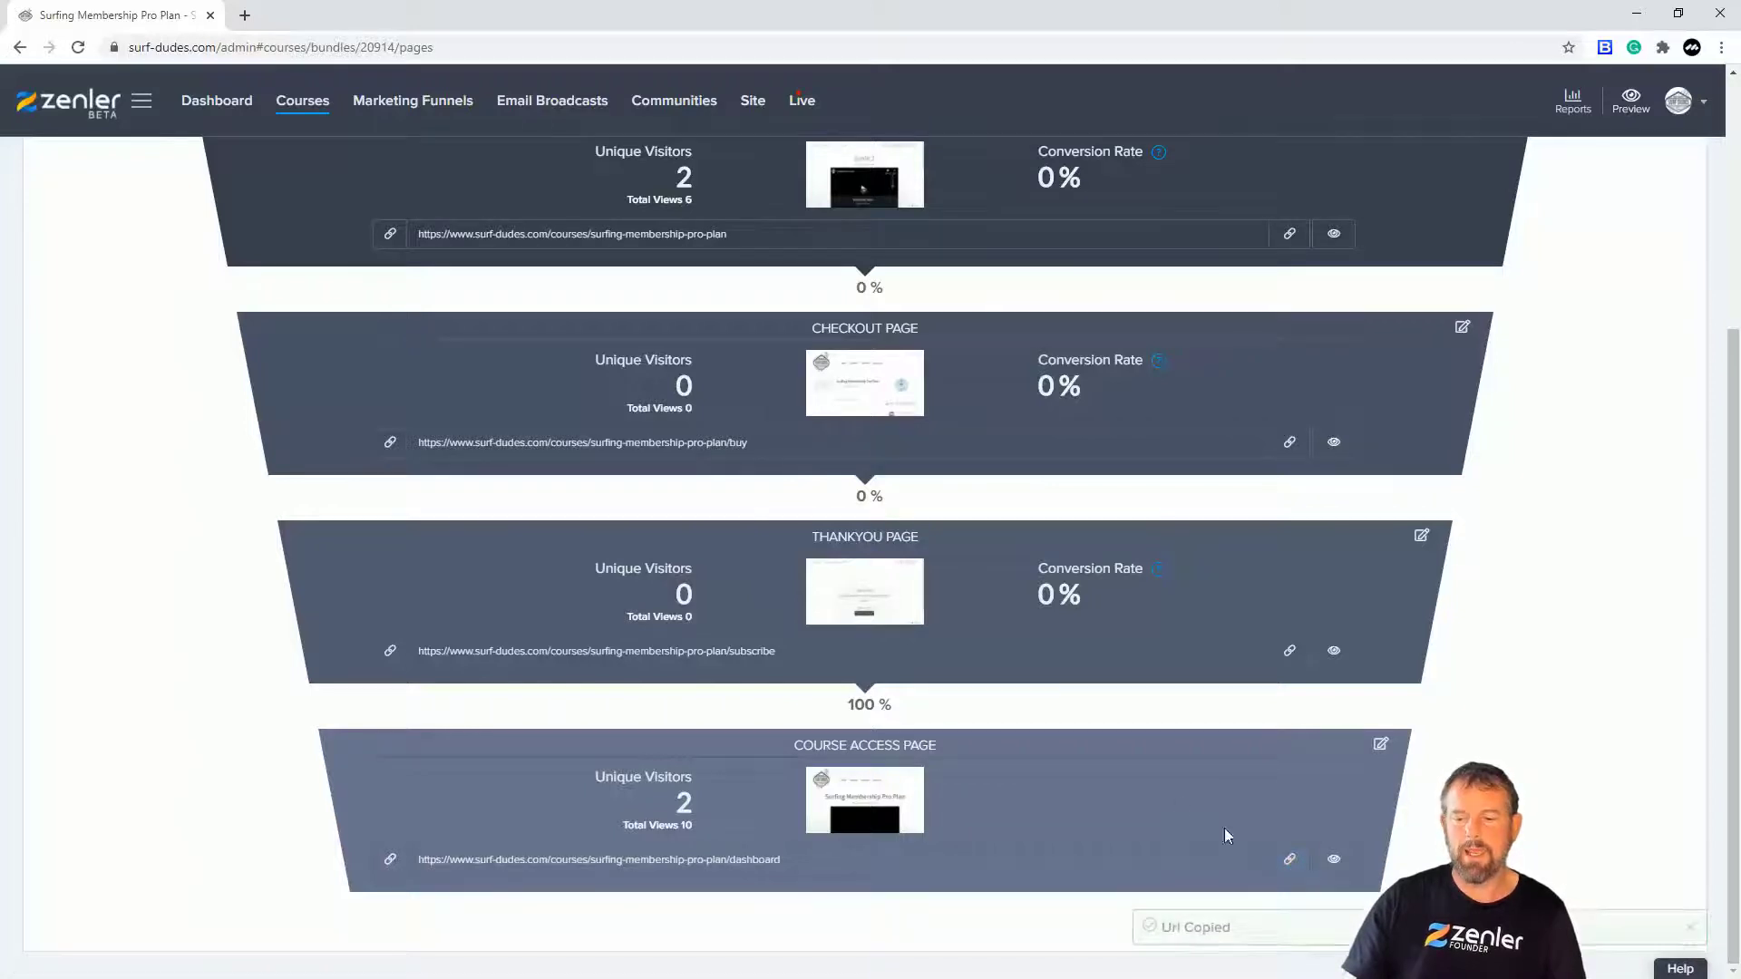
scroll(834, 490, "up", 4)
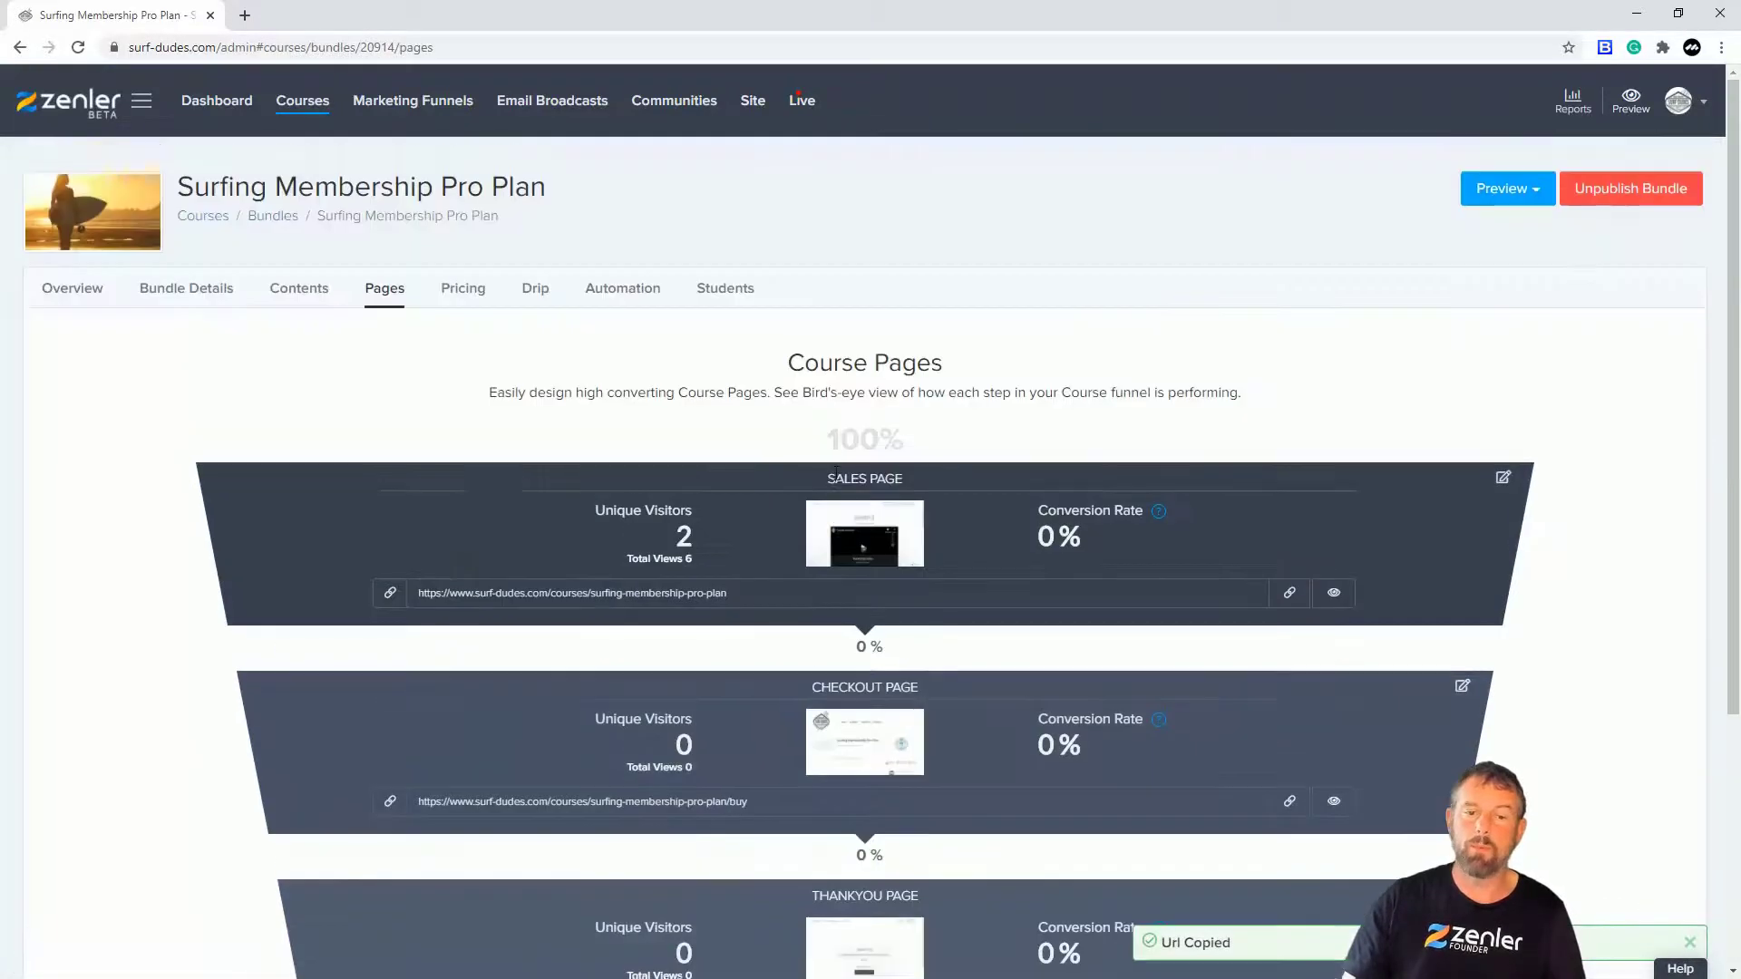
- Open the site's My Courses page in the page editor
left_click(752, 102)
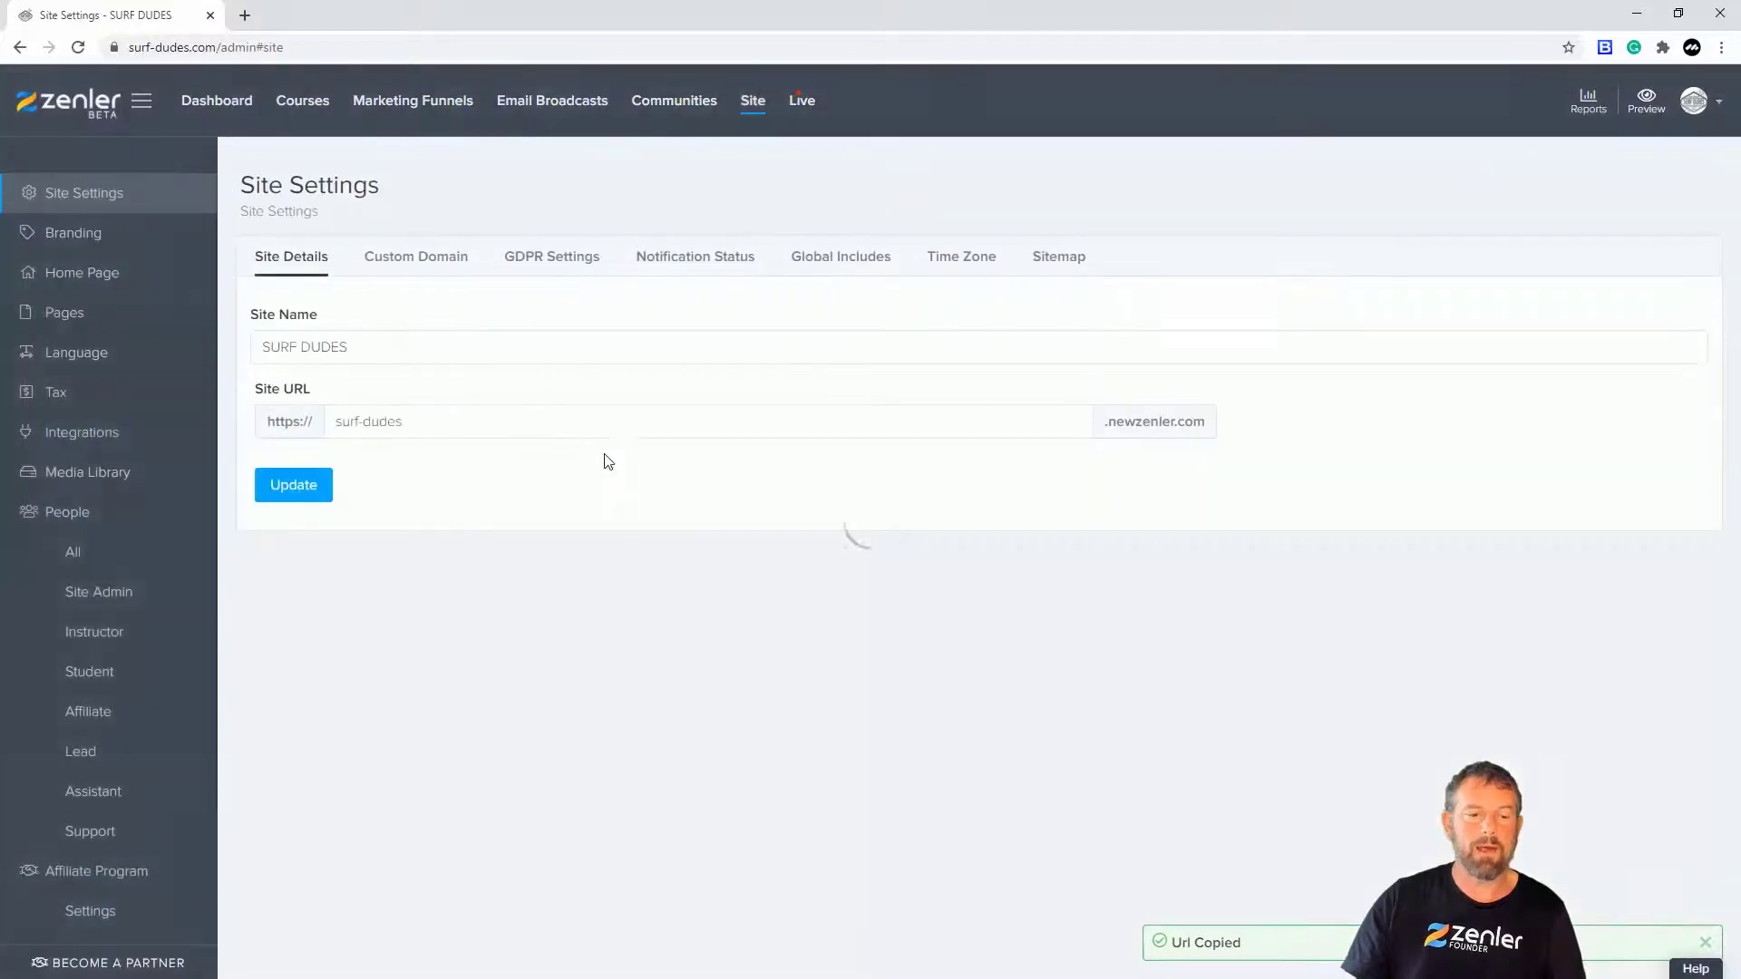
left_click(85, 314)
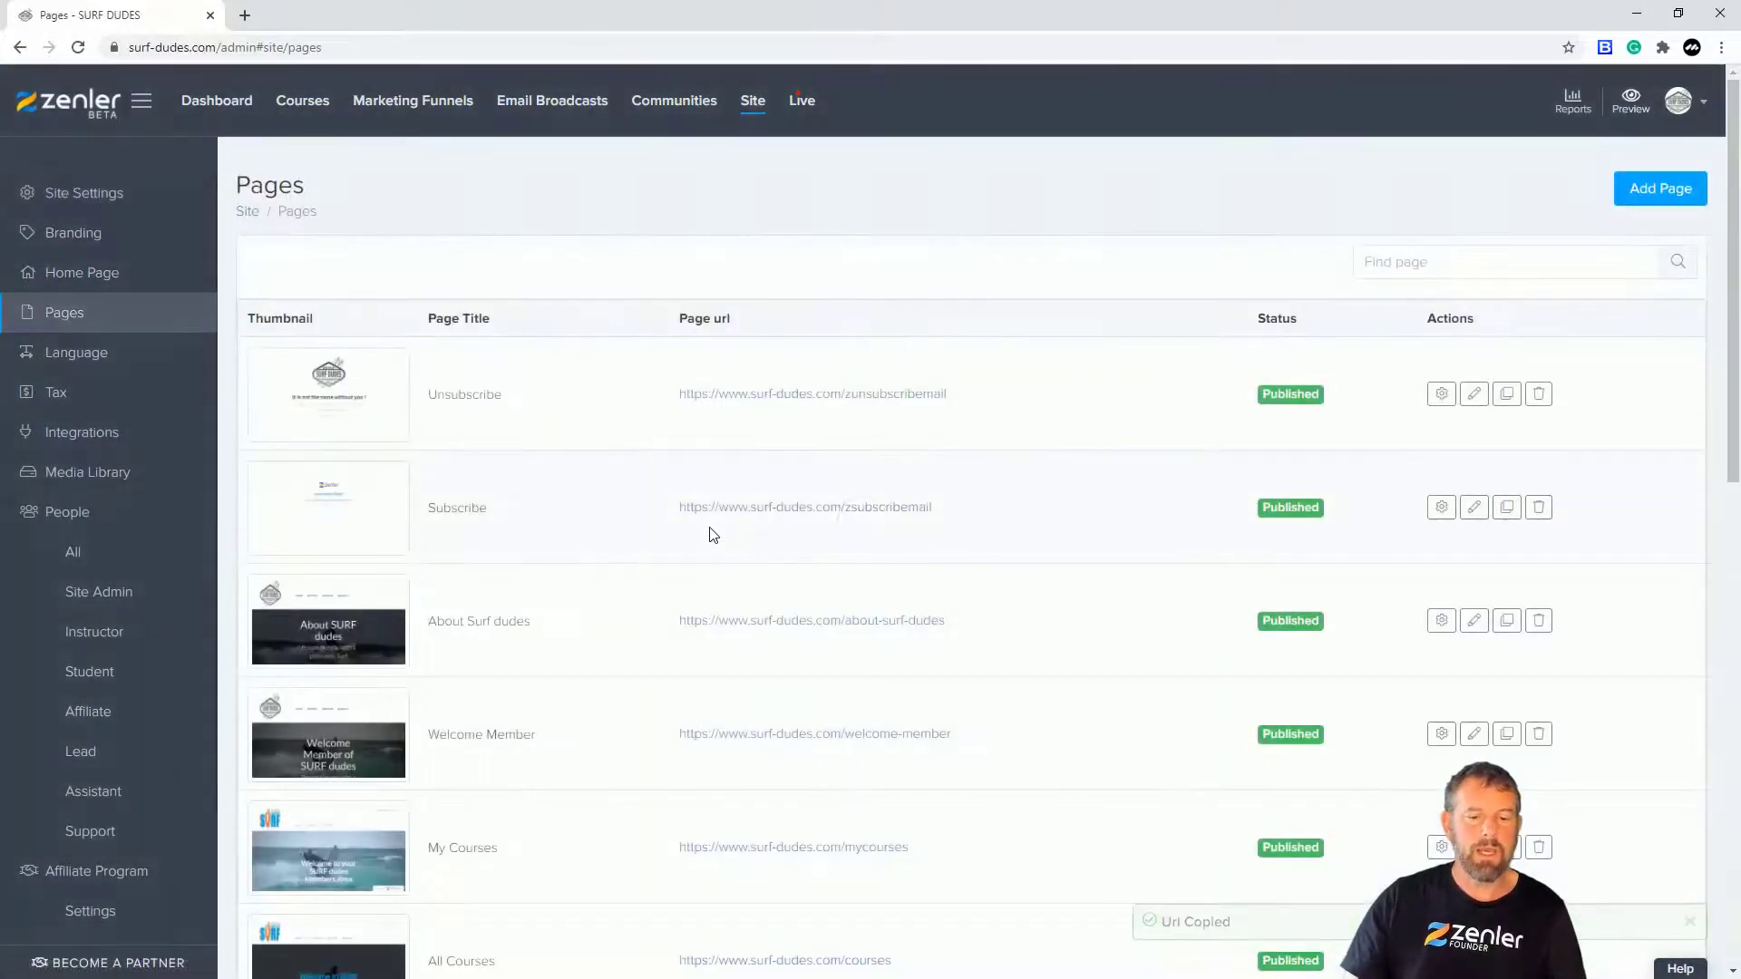
scroll(755, 523, "down", 4)
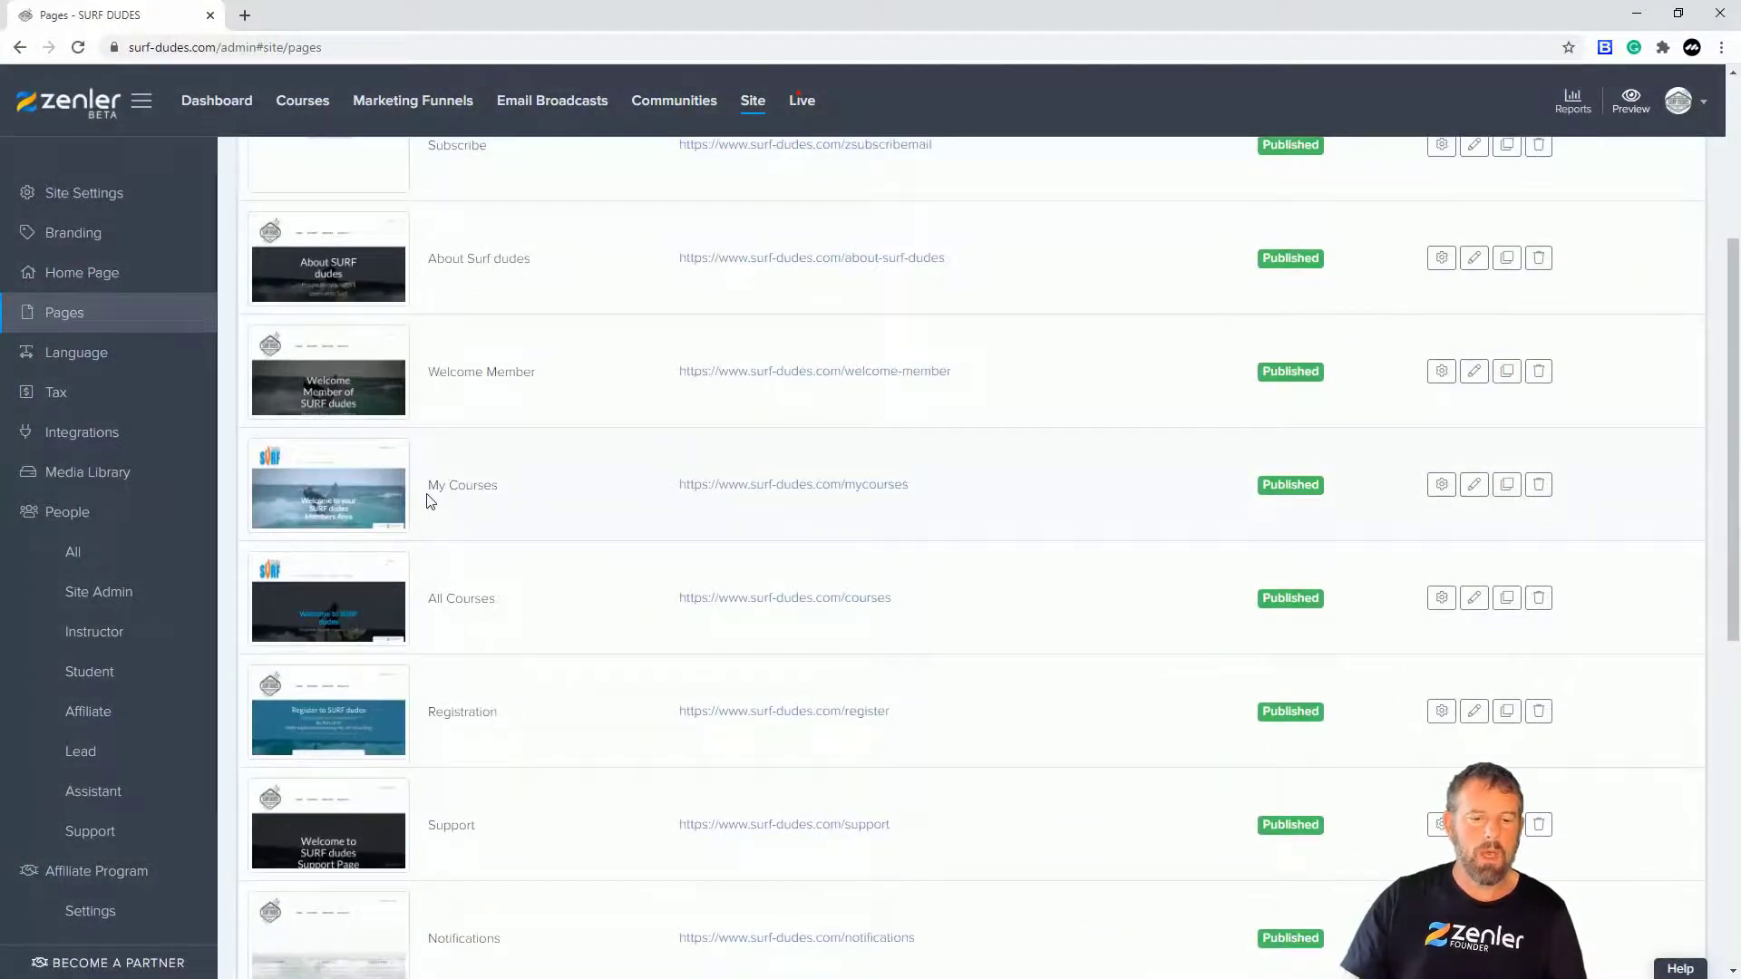
left_click(1473, 488)
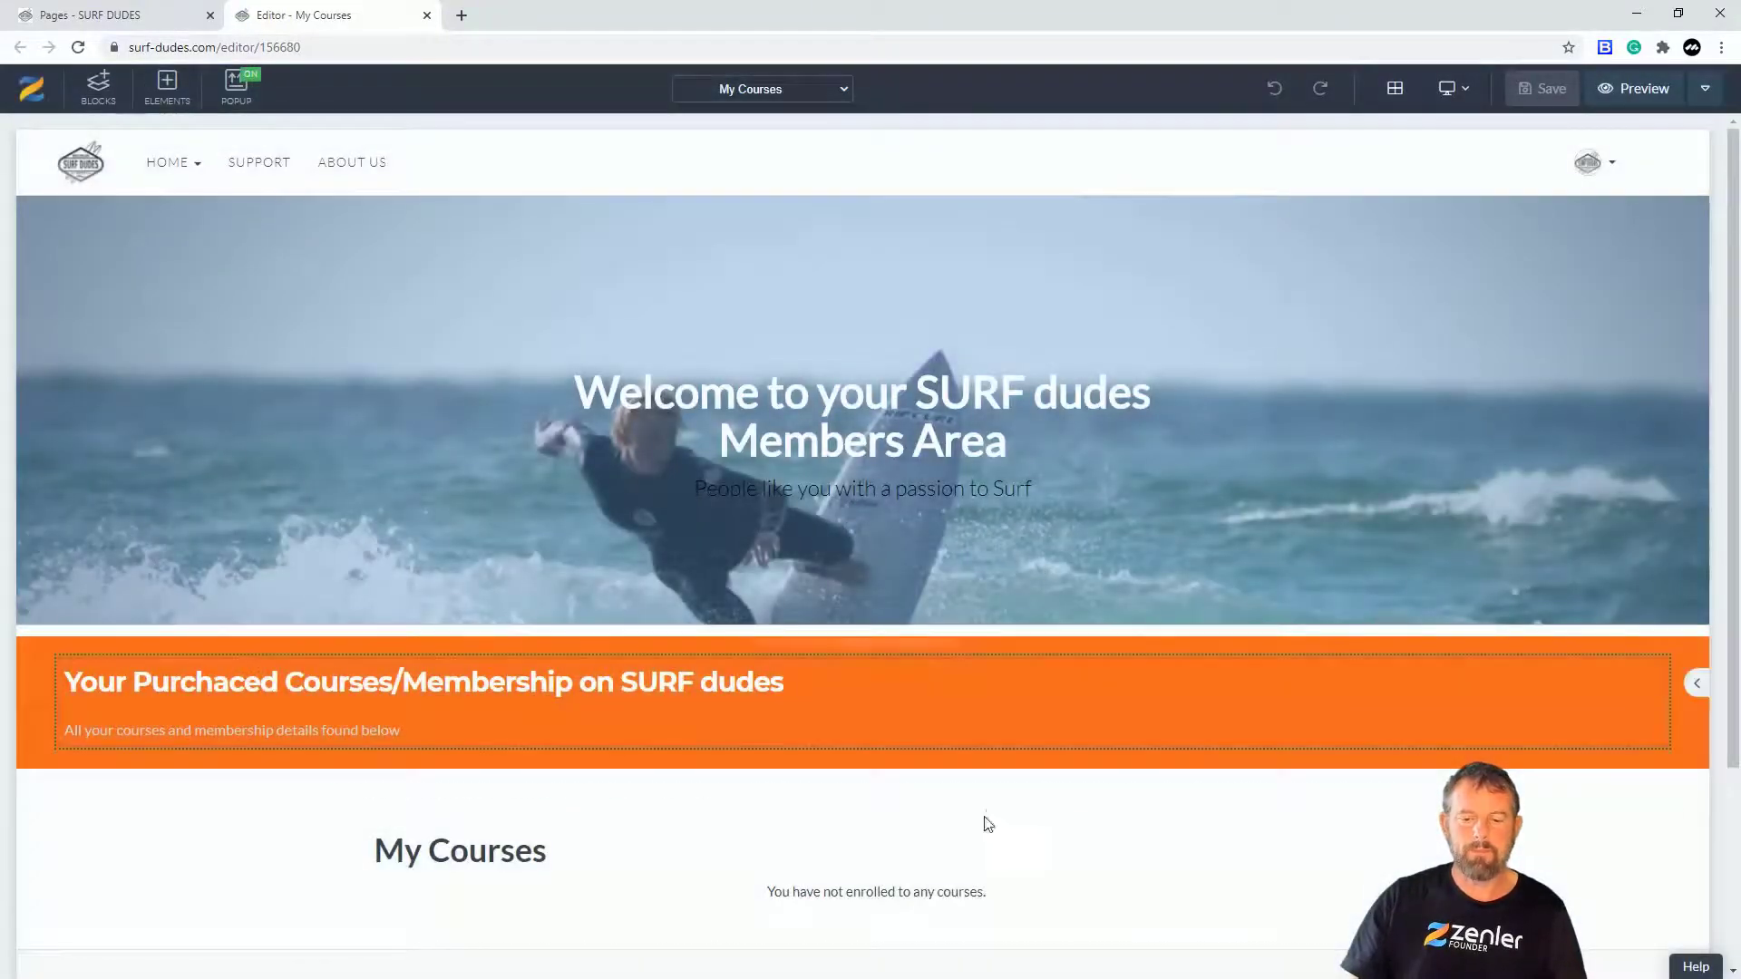
- Replace the orange section's heading with "Membership Login Area"
scroll(914, 897, "down", 3)
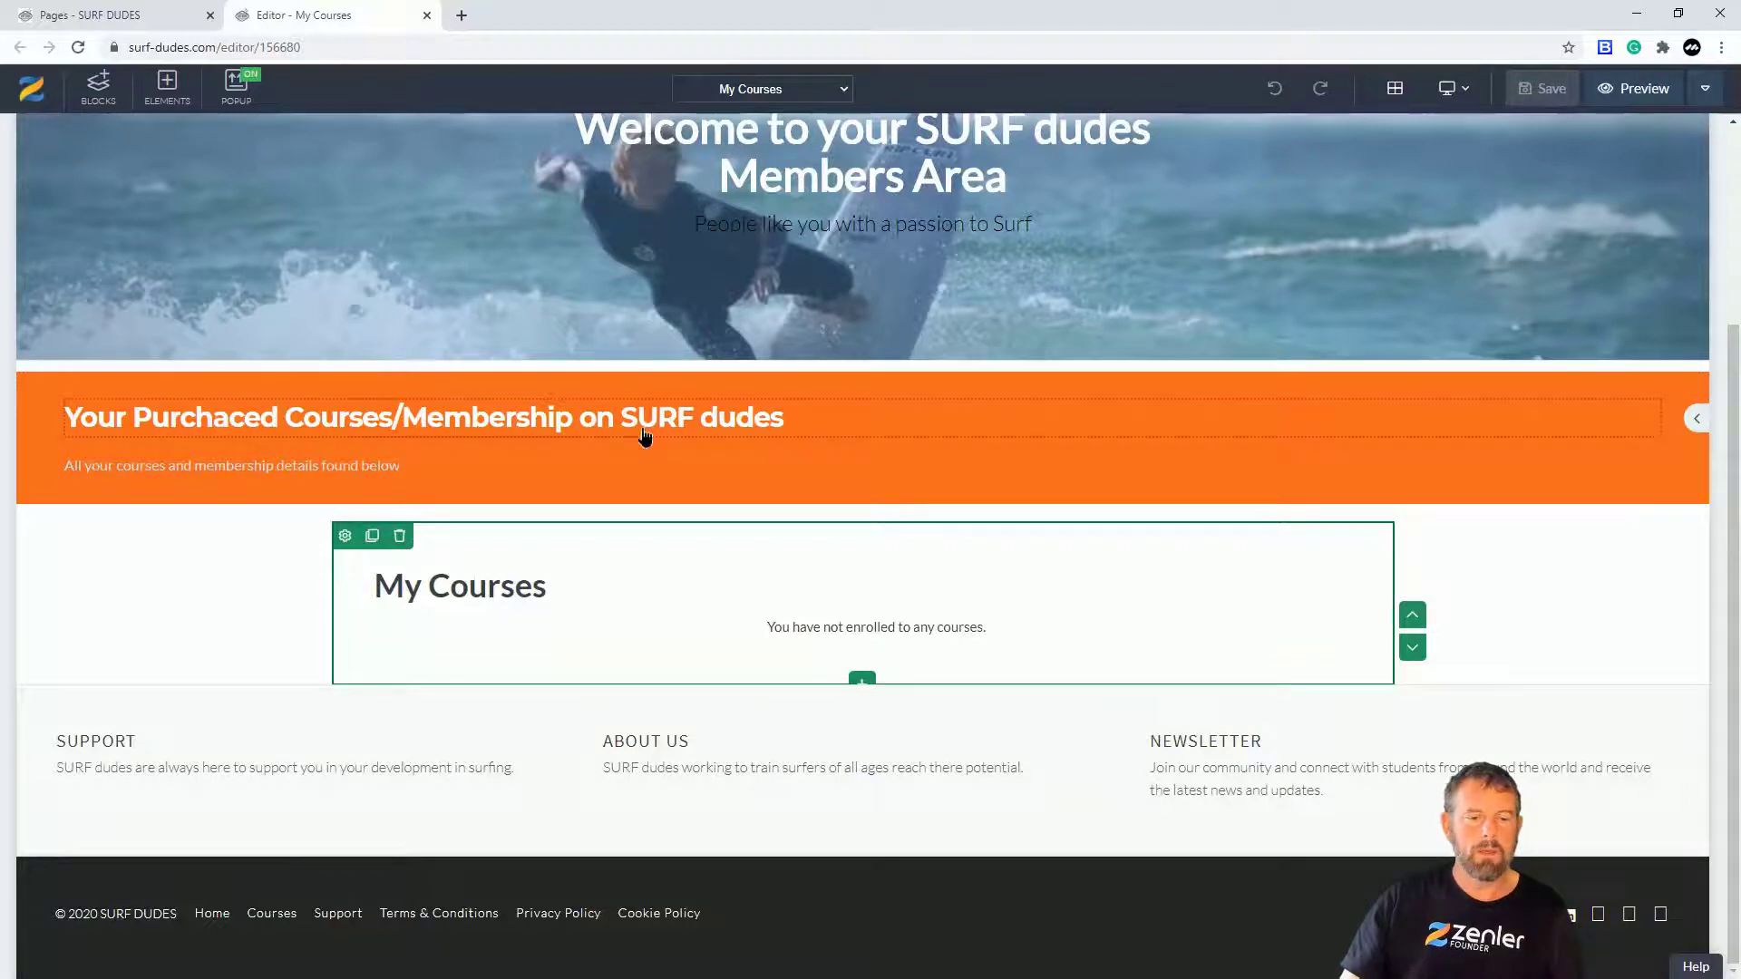
left_click(709, 417)
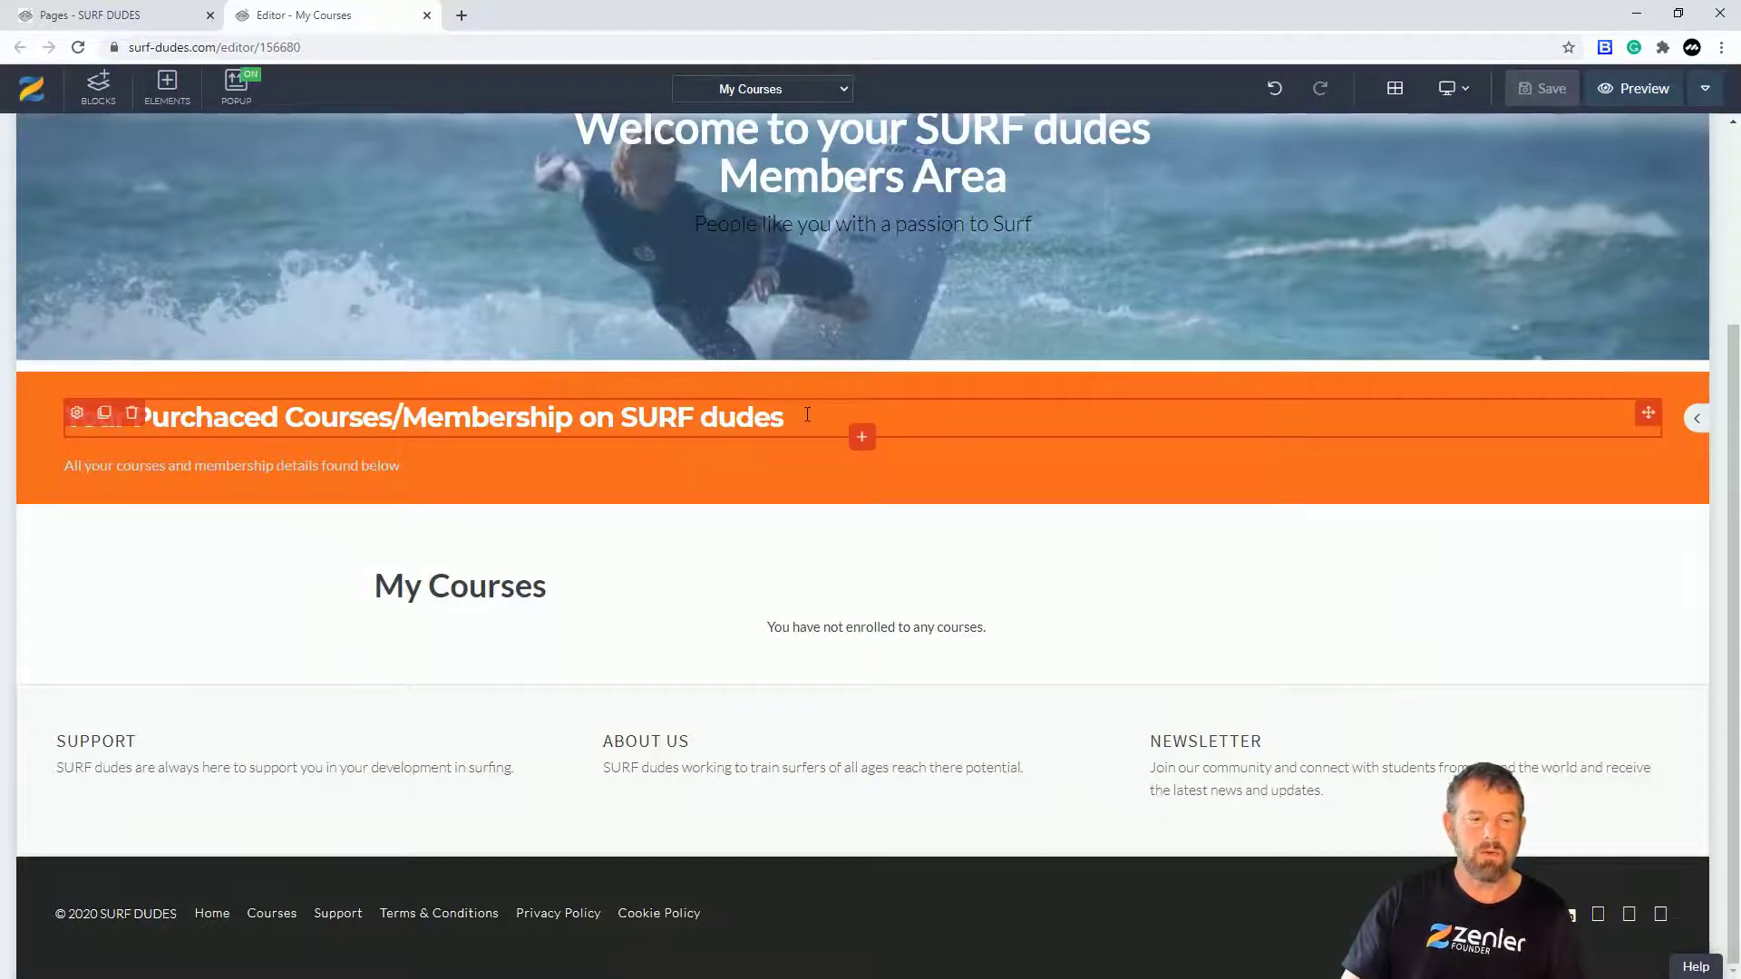
left_click_drag(810, 419, 66, 430)
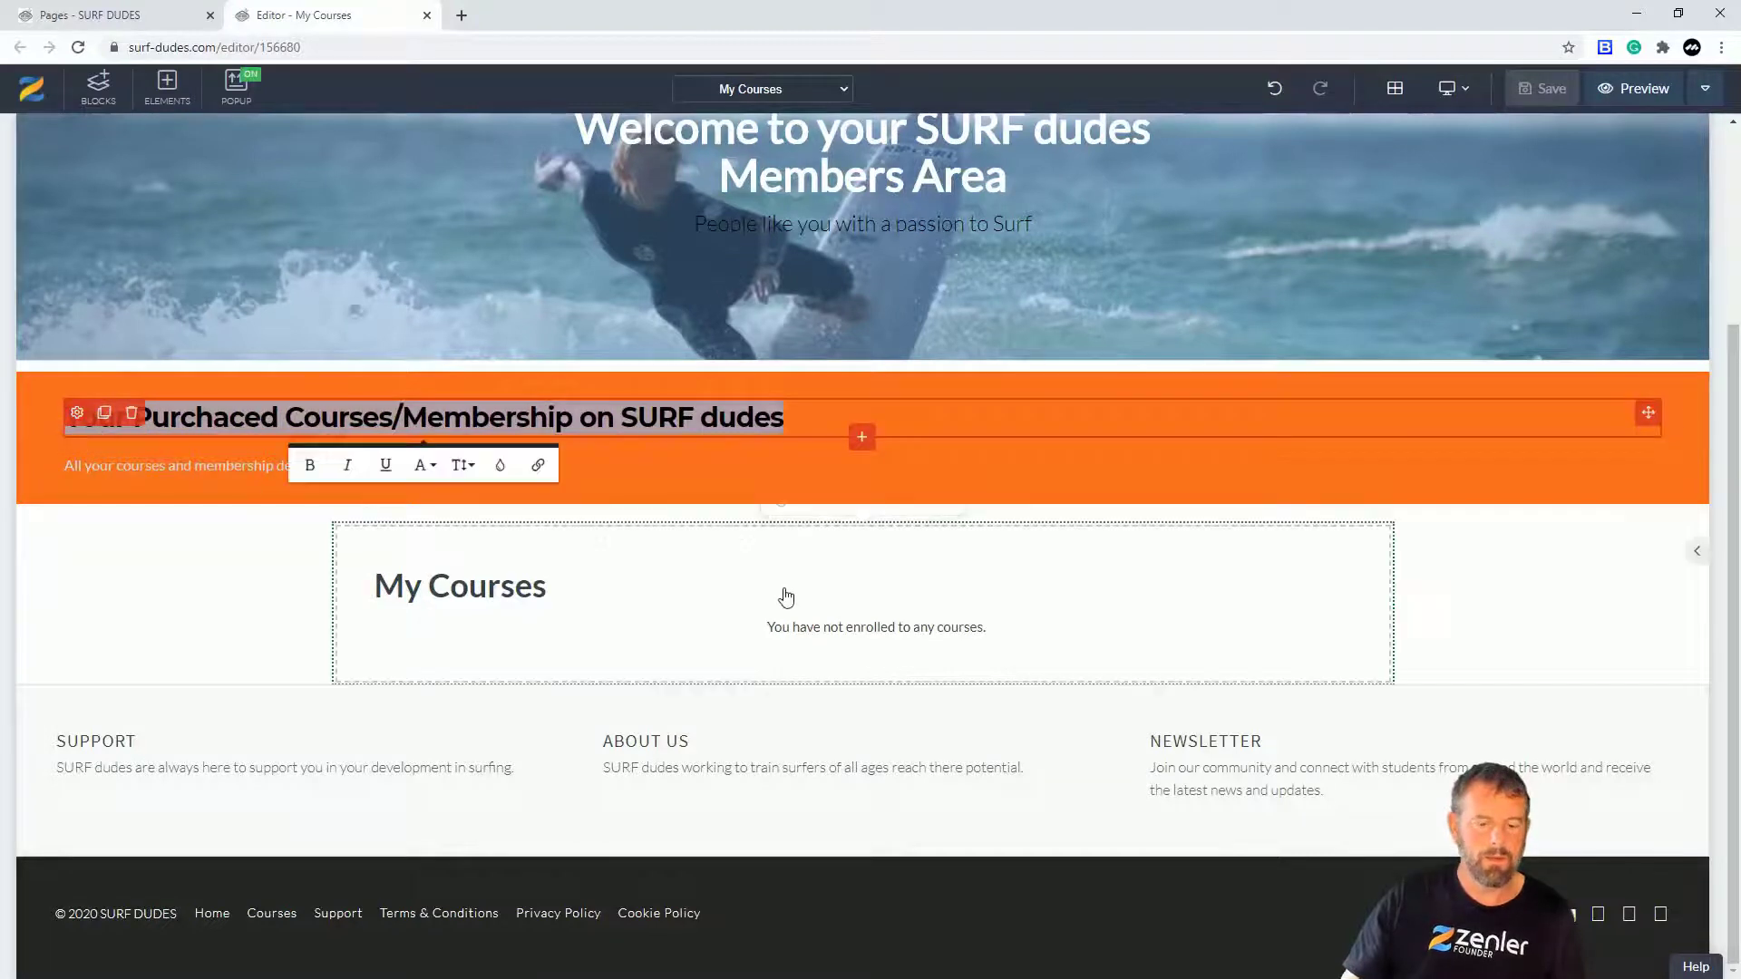
type("Member")
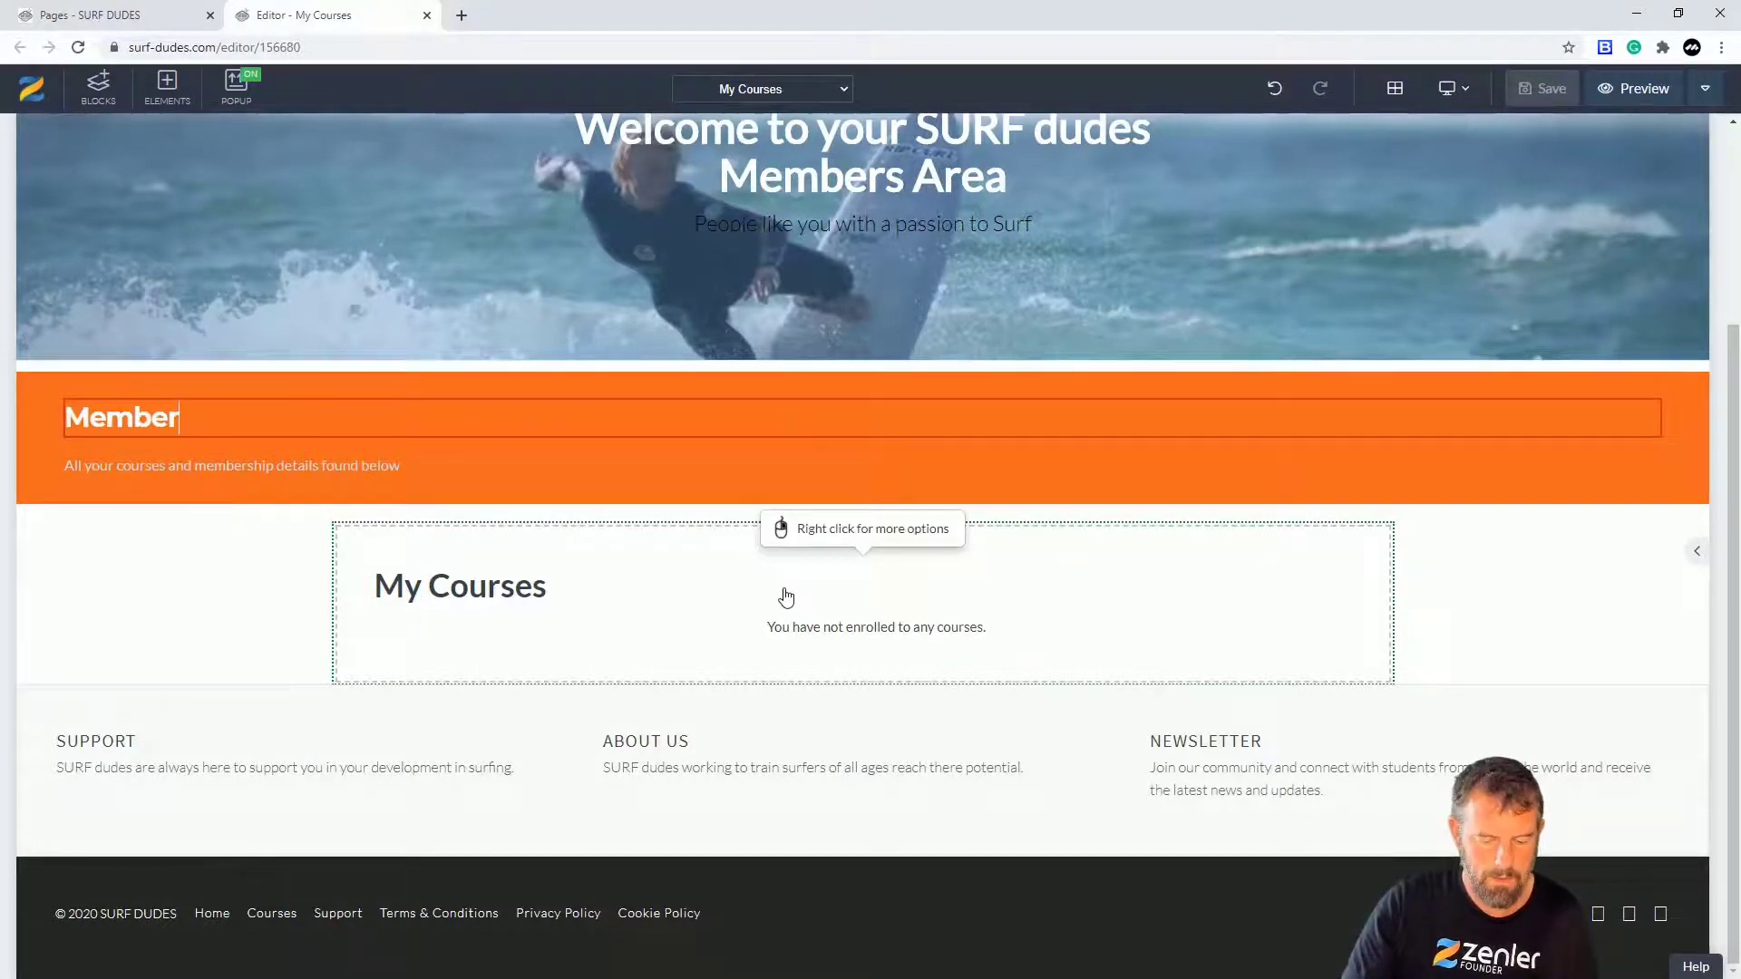
type("ship Lo")
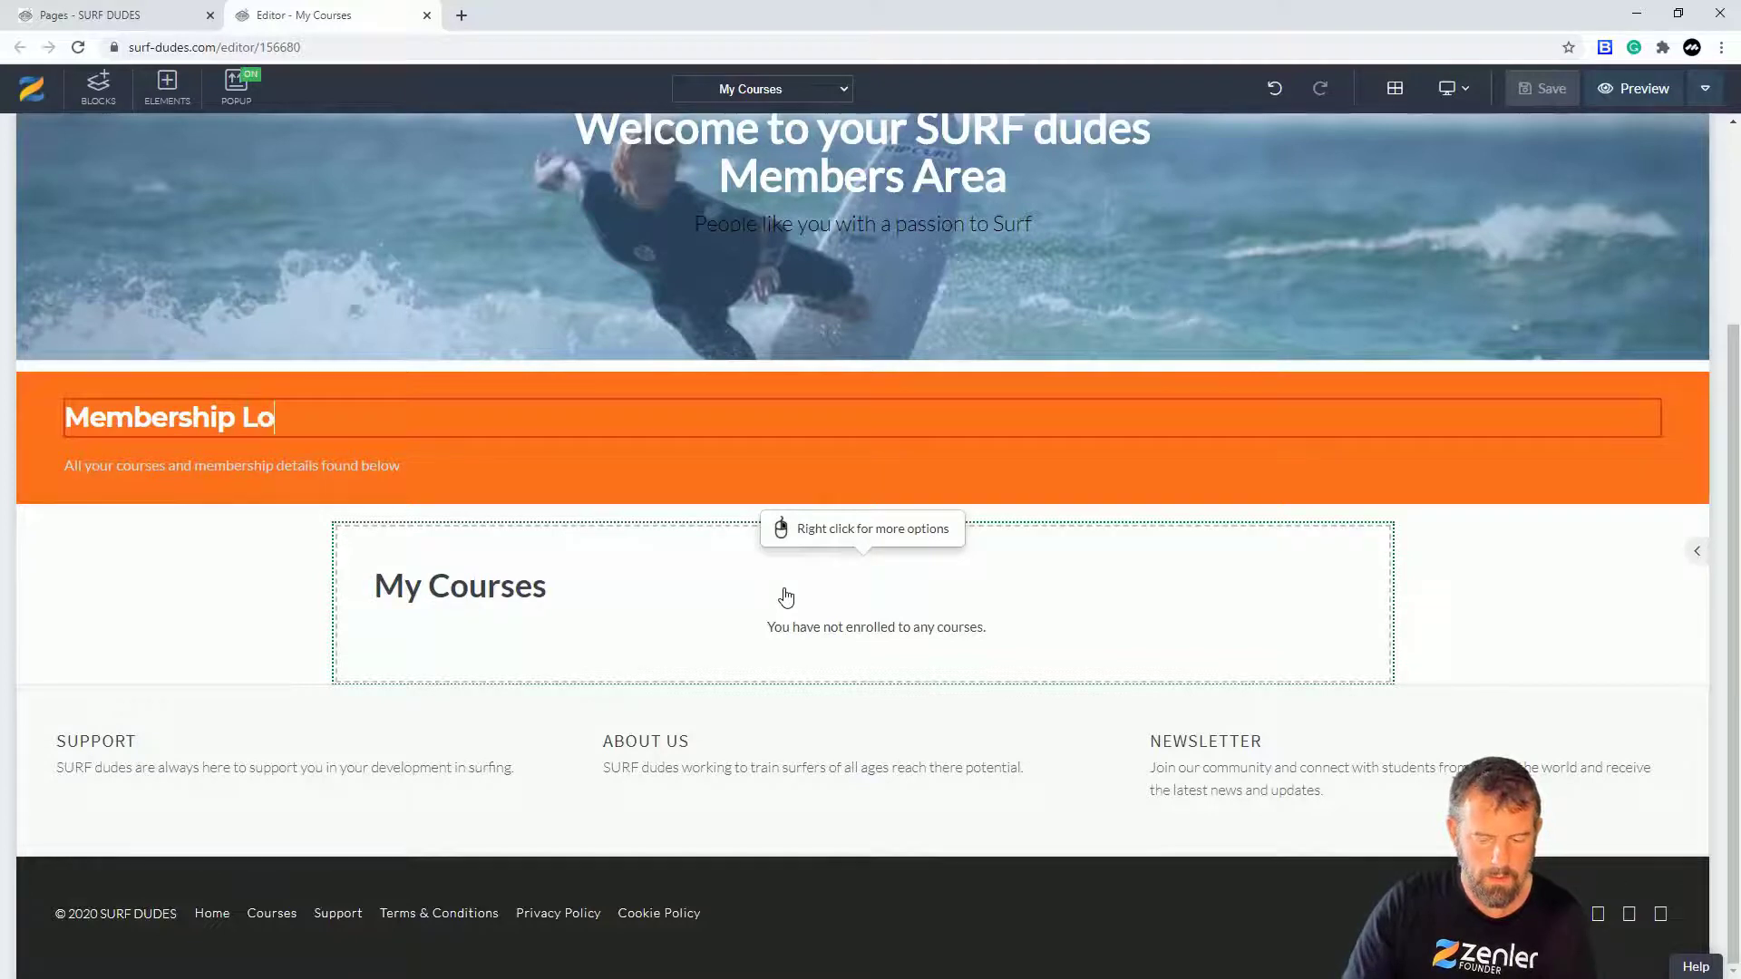
type("gin Area")
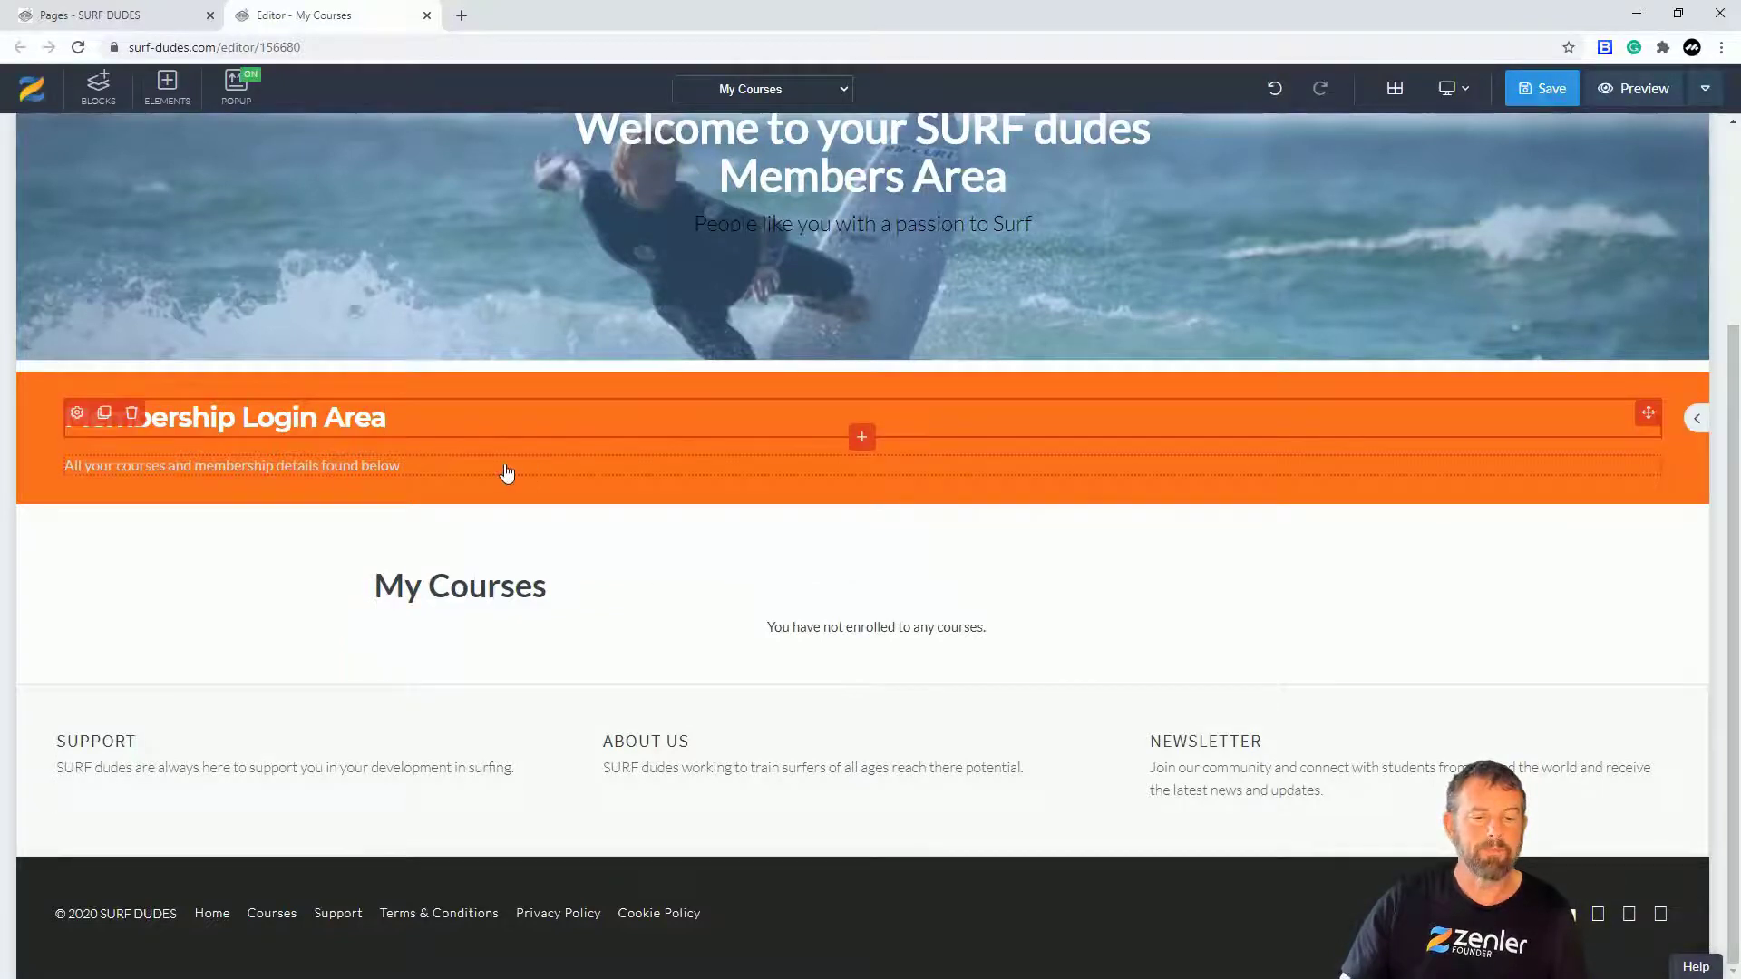
- Replace the line under the Membership Login Area heading with "You can only login if you are a subscriber"
left_click(349, 464)
left_click_drag(440, 471, 61, 468)
type("You can only login")
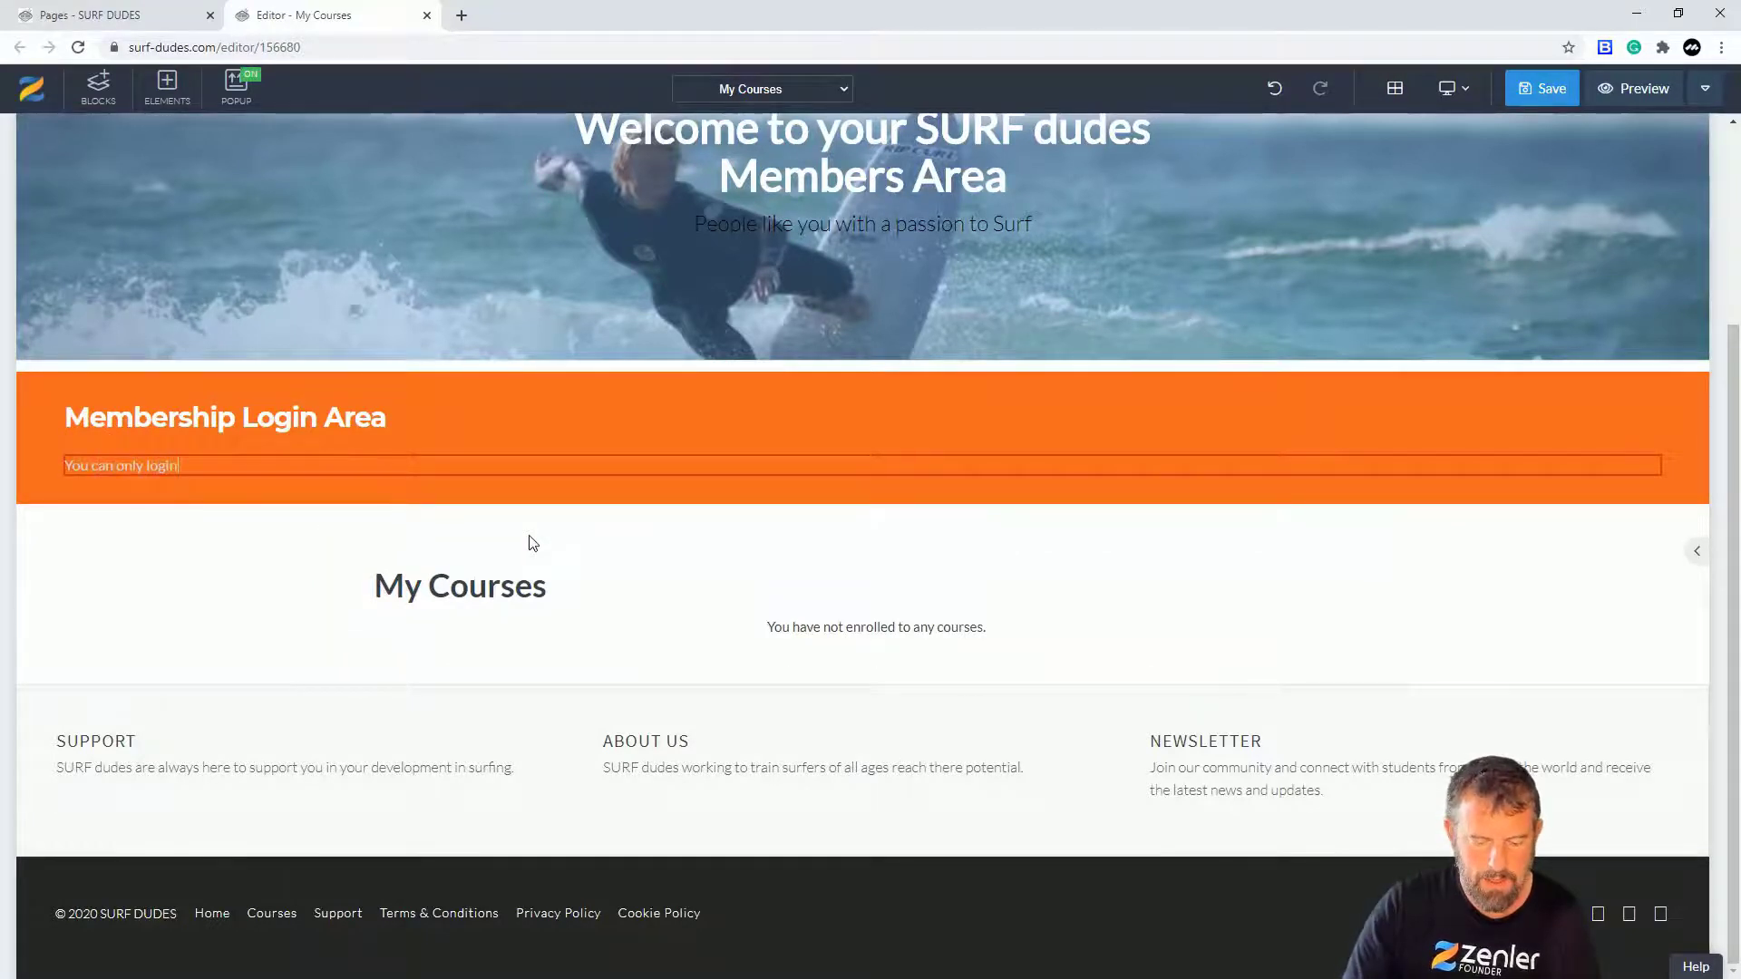
type(" if you")
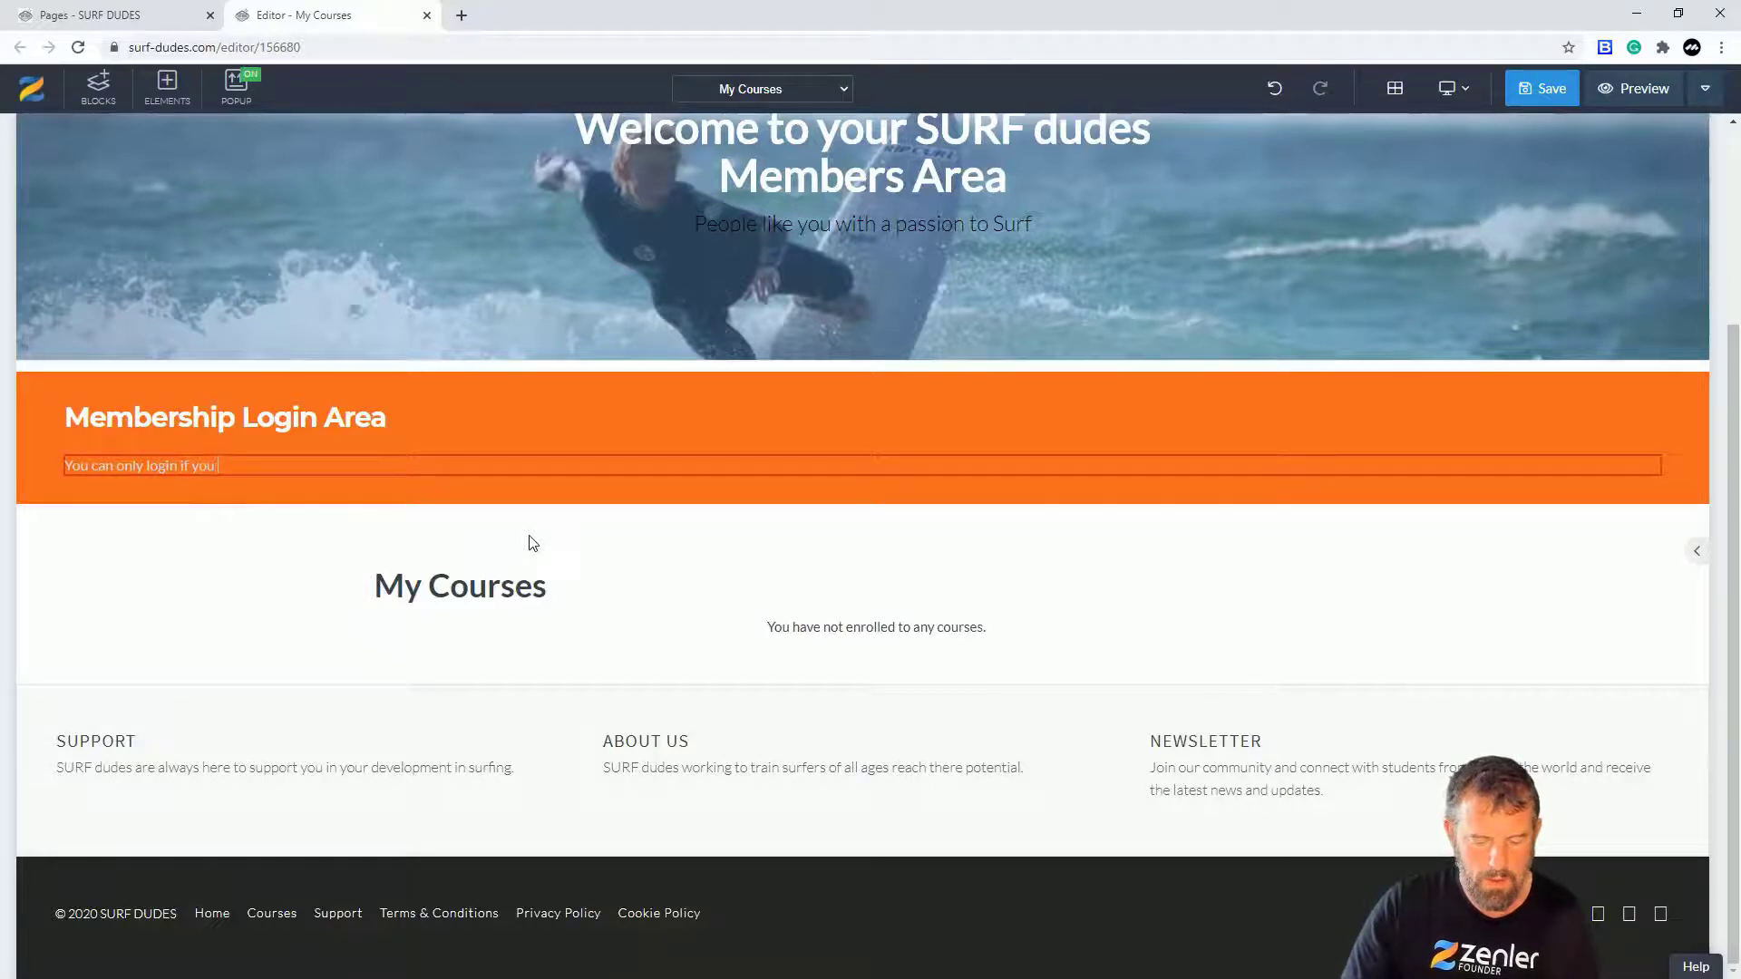
type(" are")
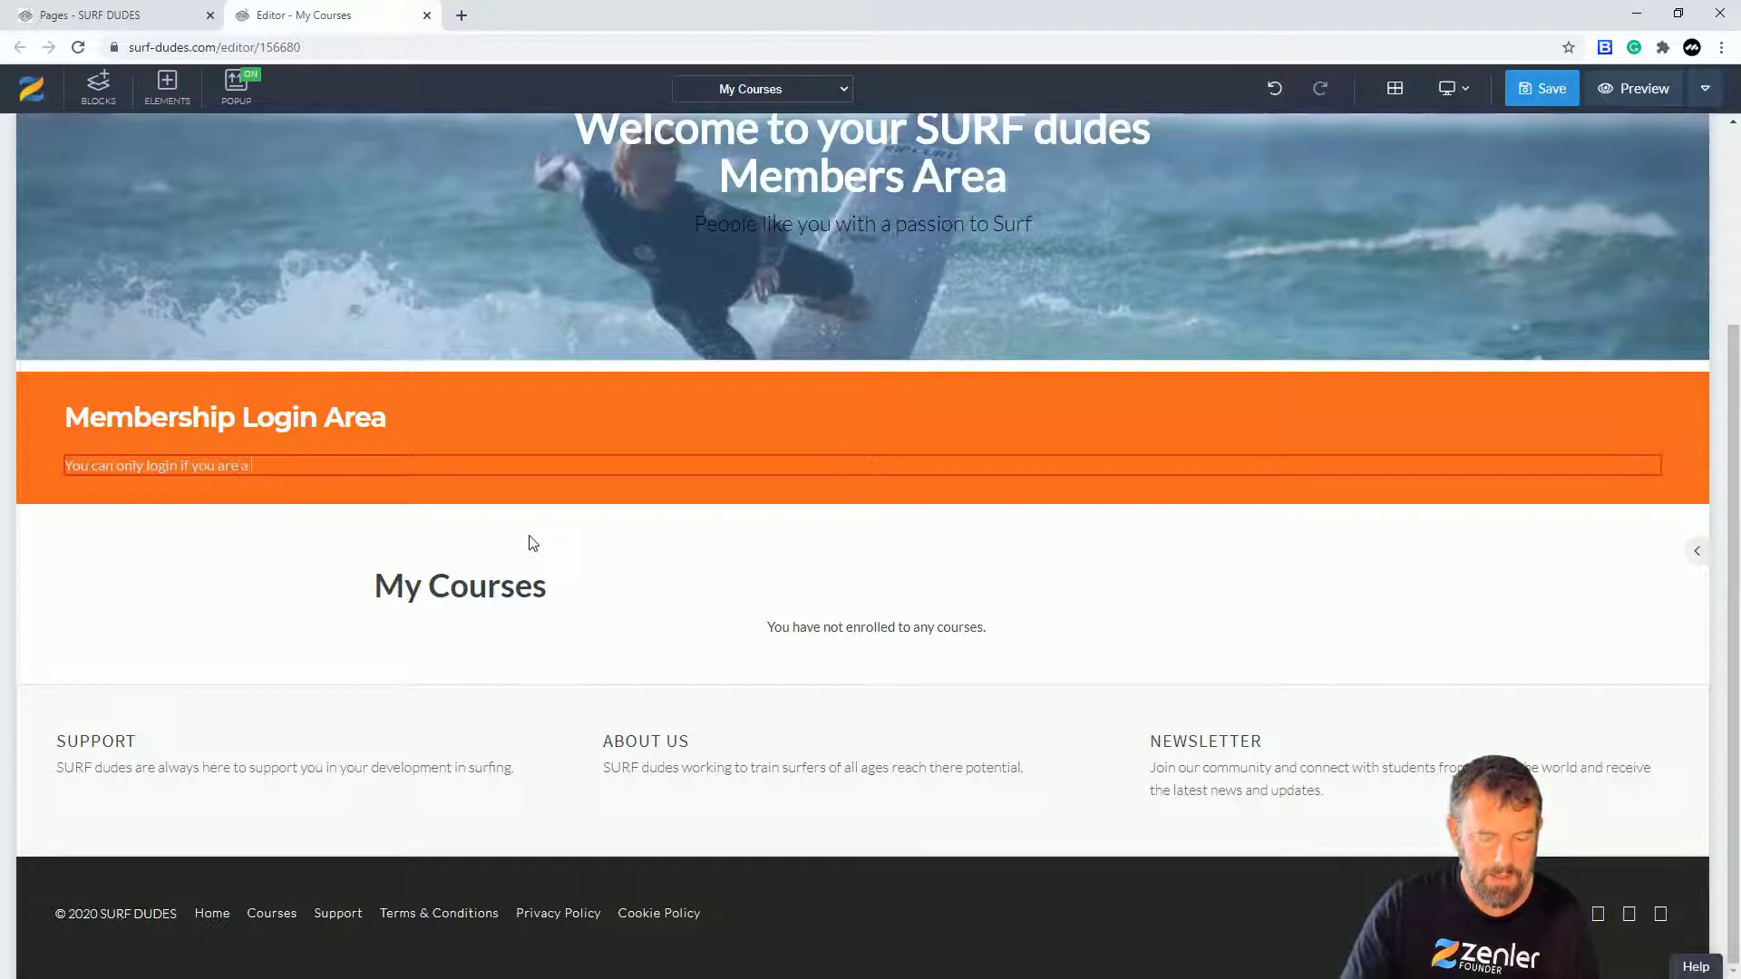
type(" a subscriber")
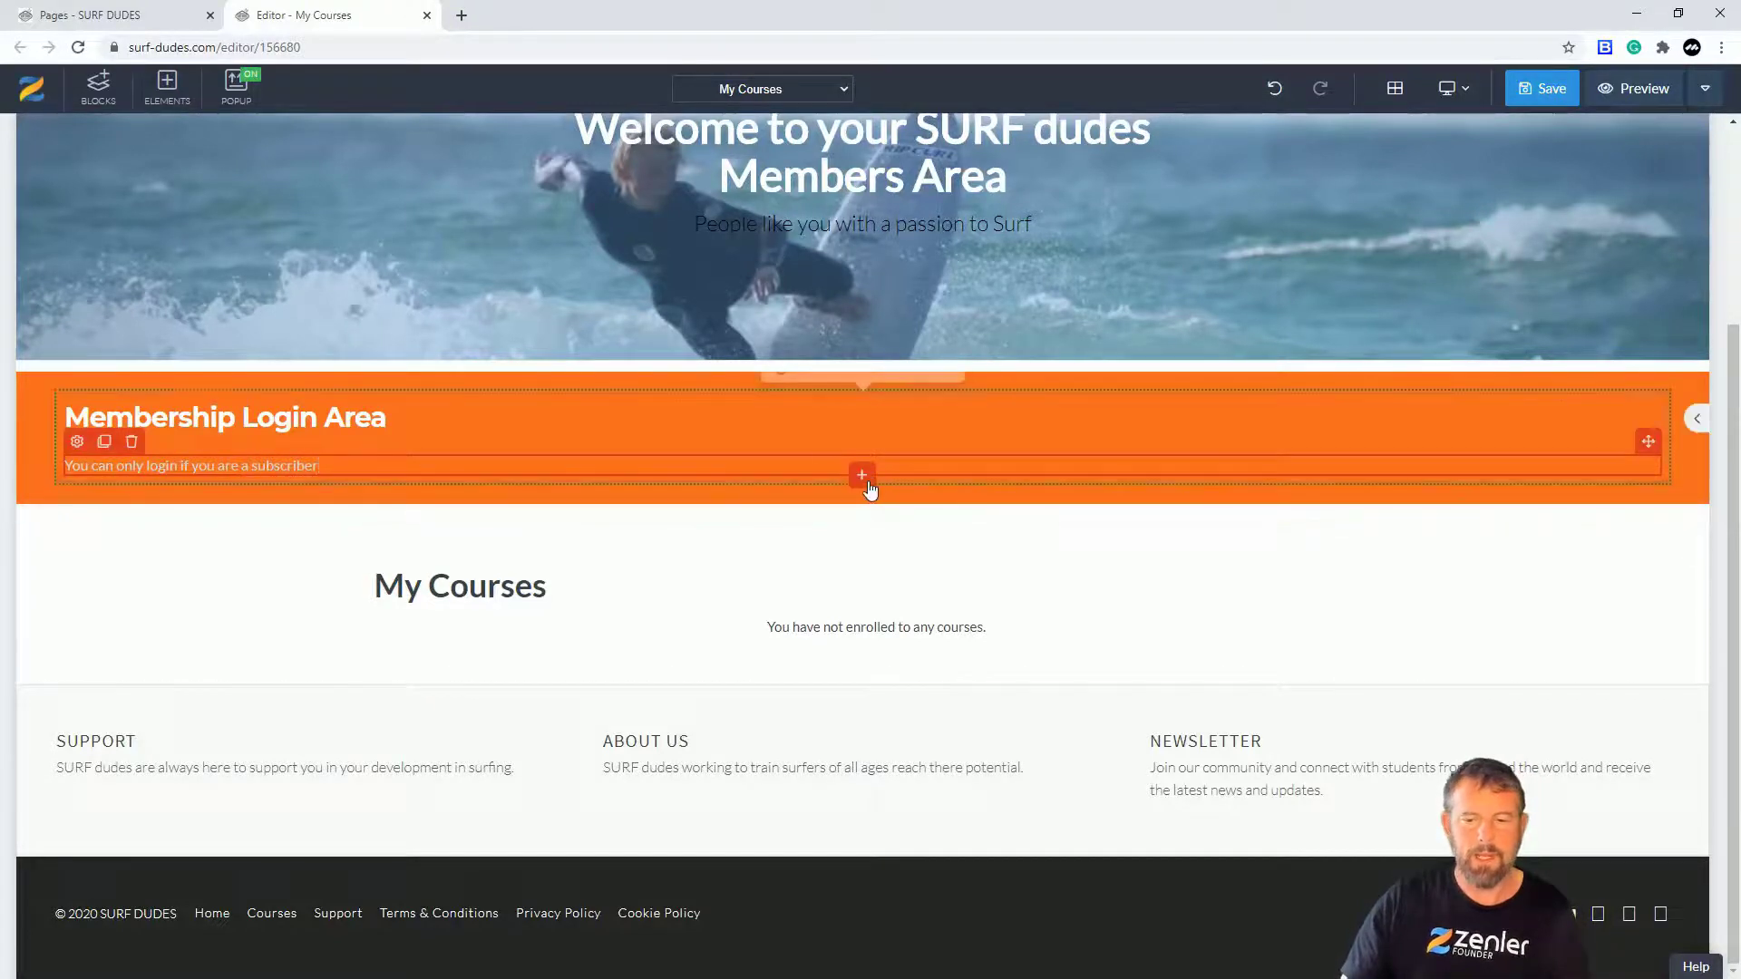
- Insert a button element below the subscriber text in the orange section
left_click(862, 476)
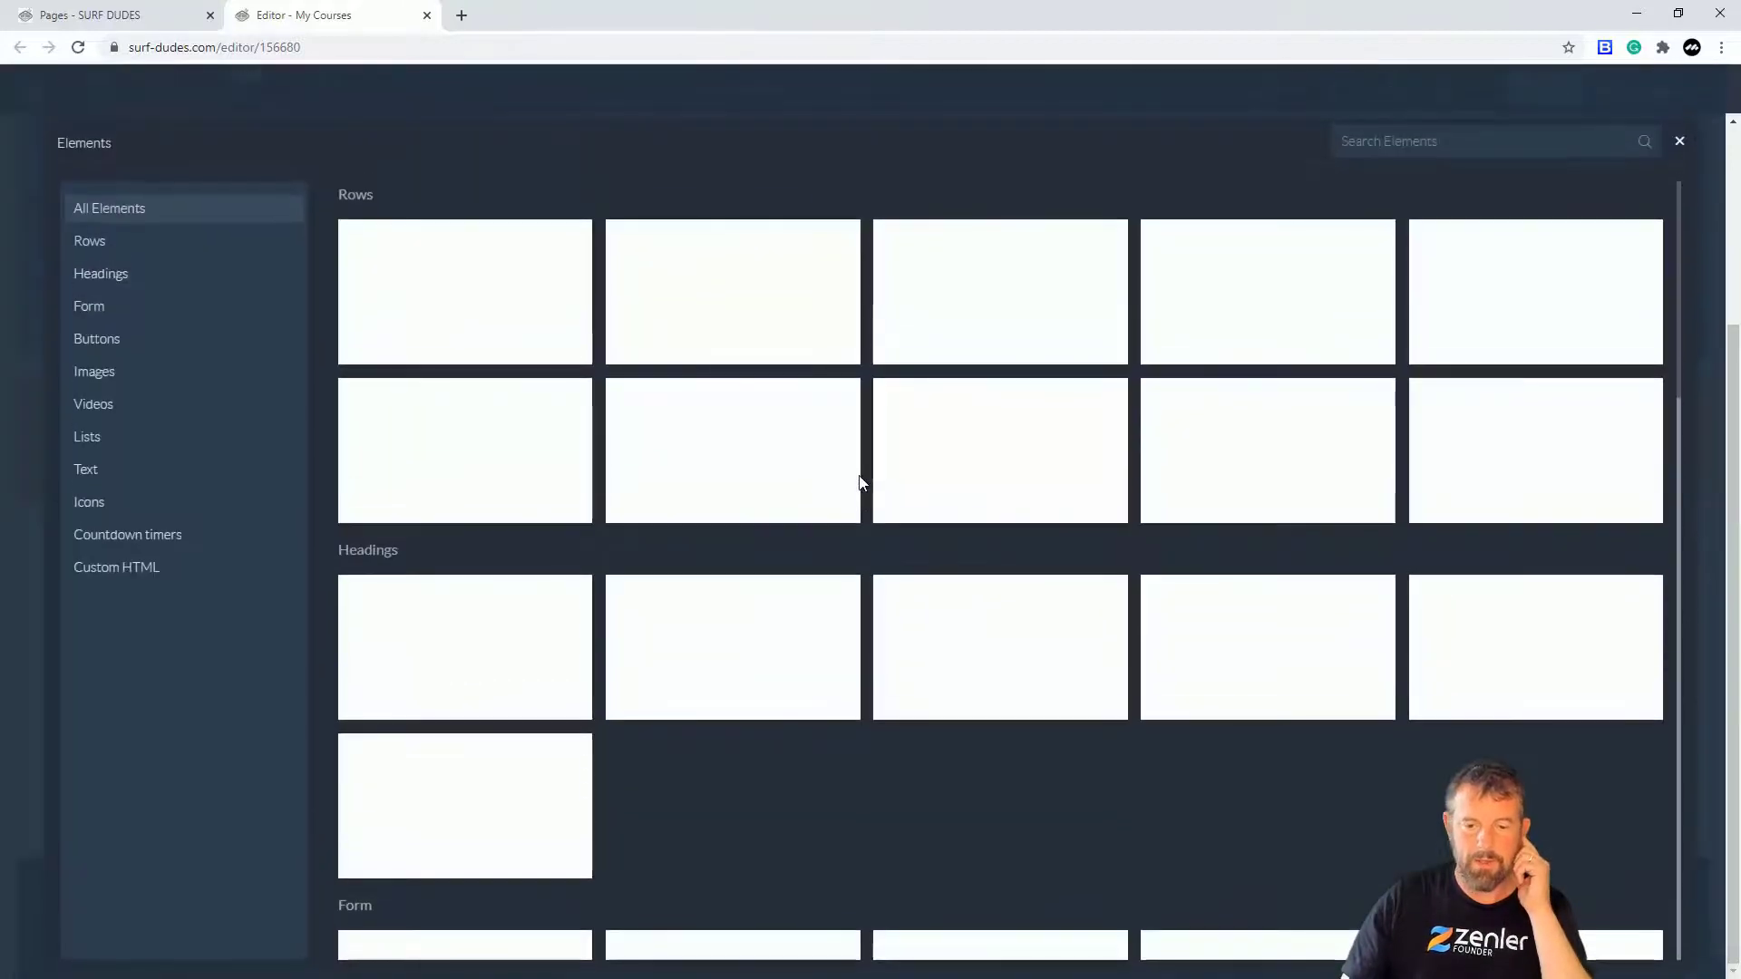
left_click(105, 338)
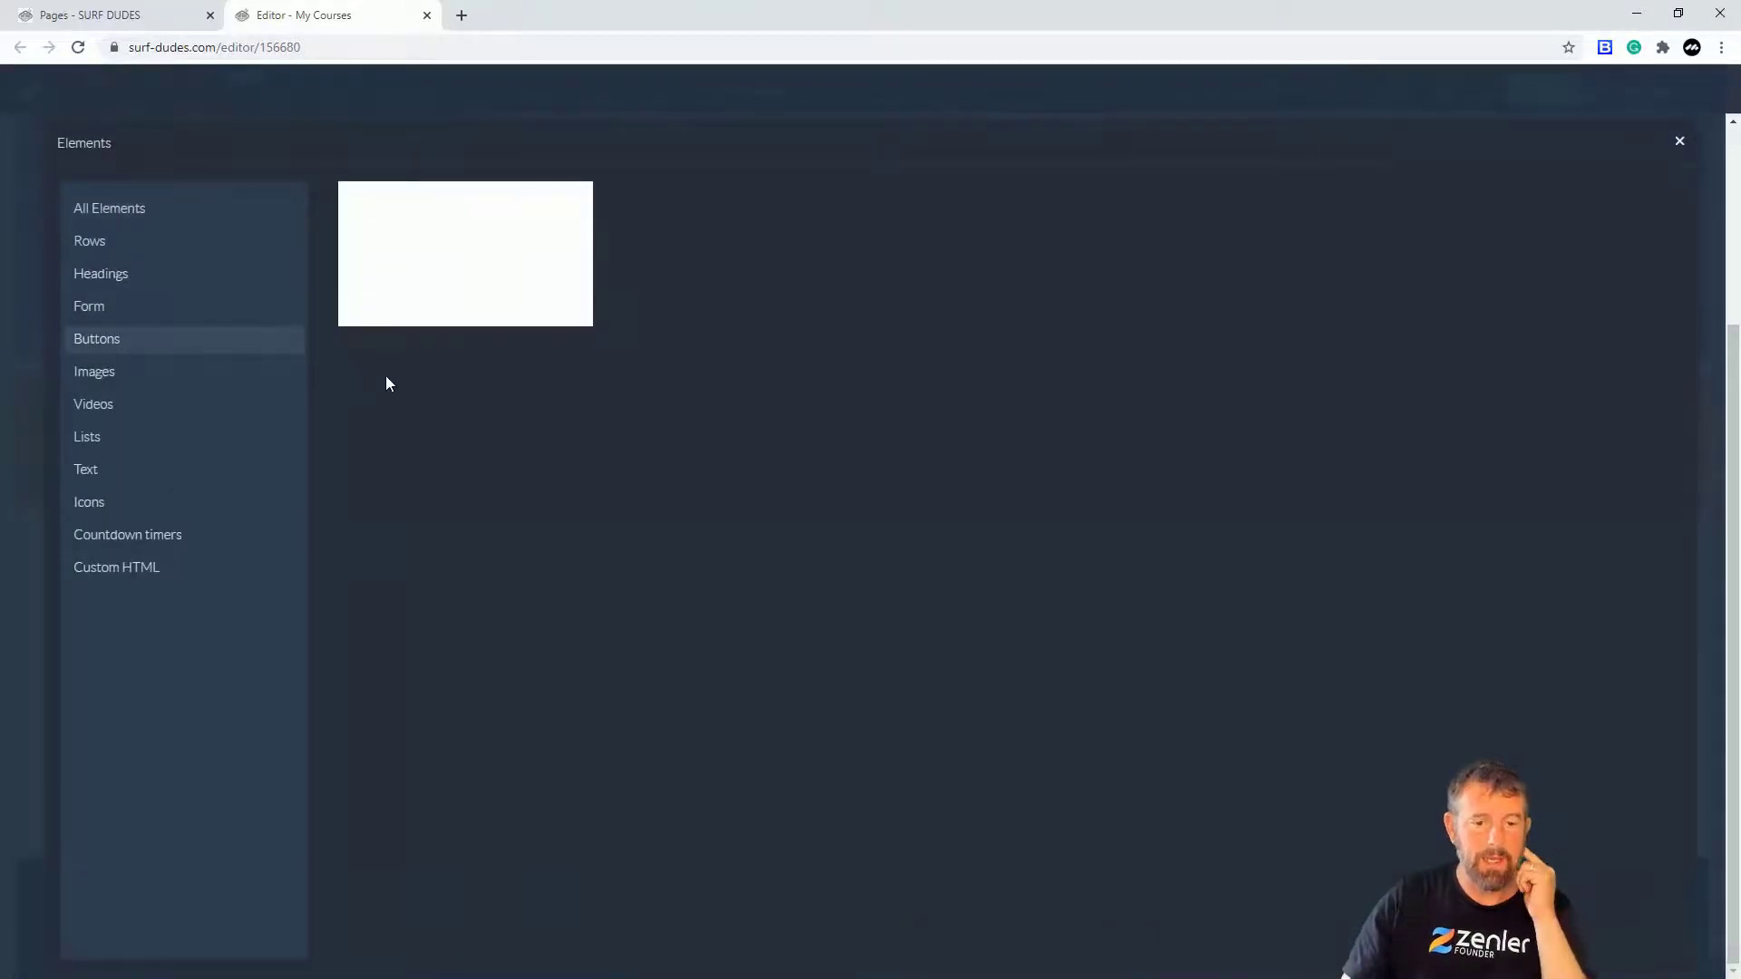
left_click(455, 263)
- Set the new Submit button's action to Go to Link
mouse_move(811, 545)
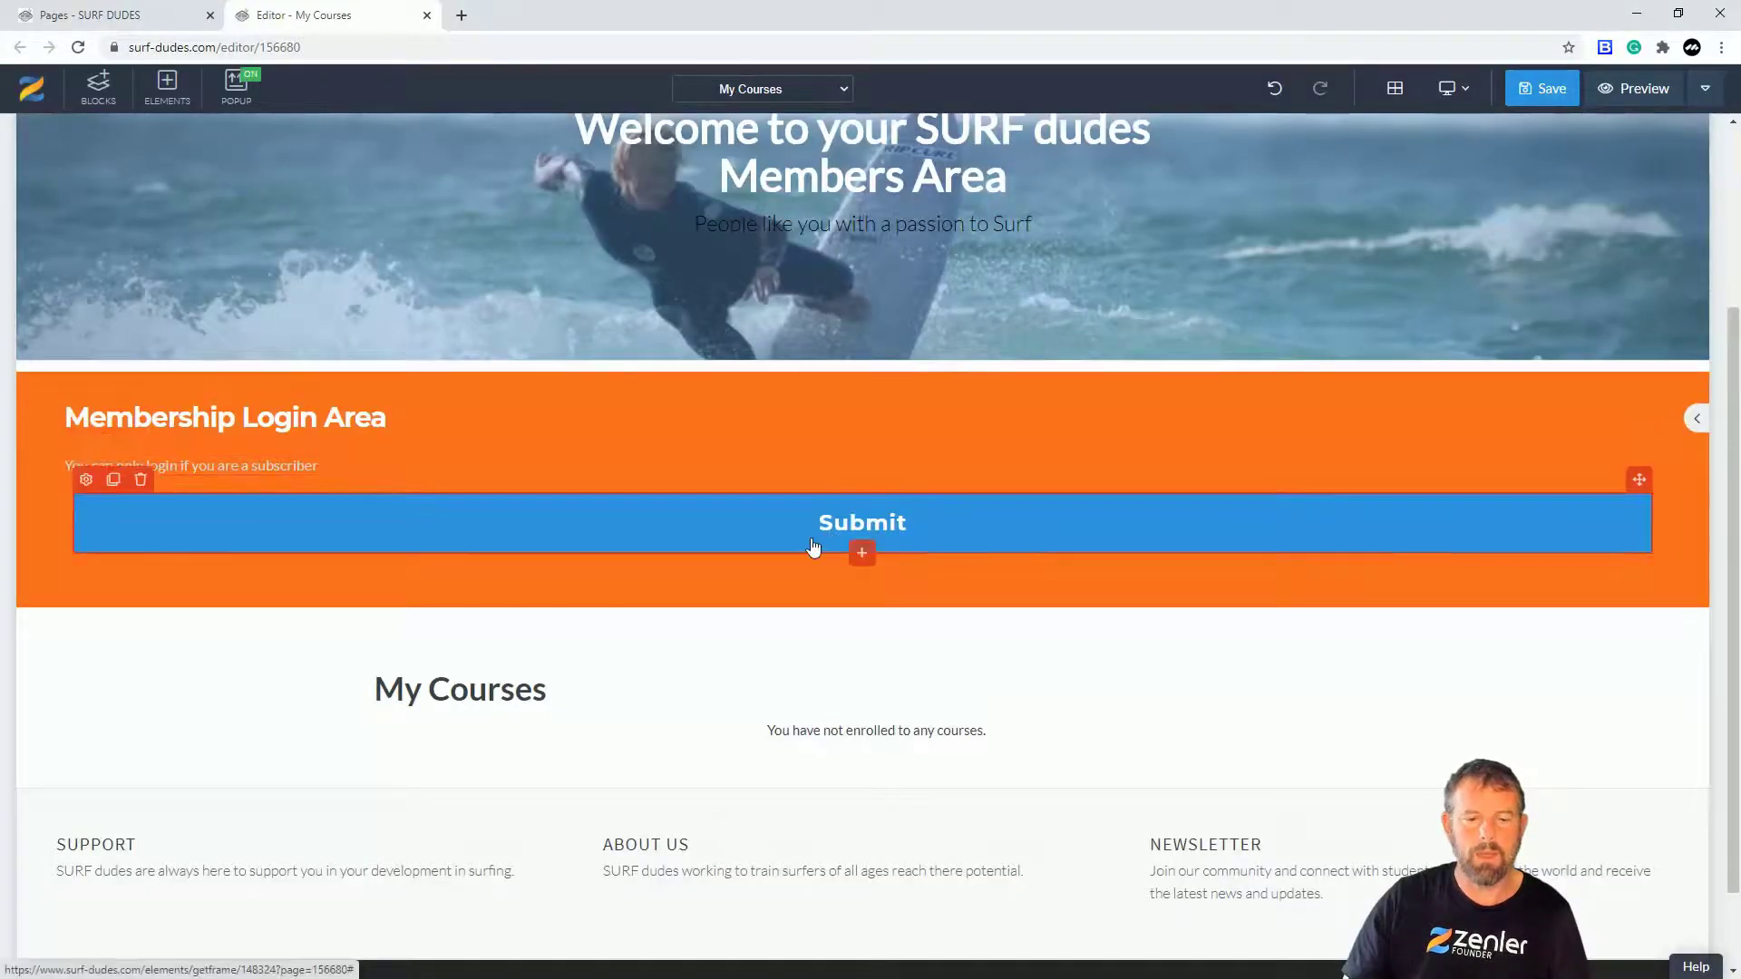
left_click(86, 479)
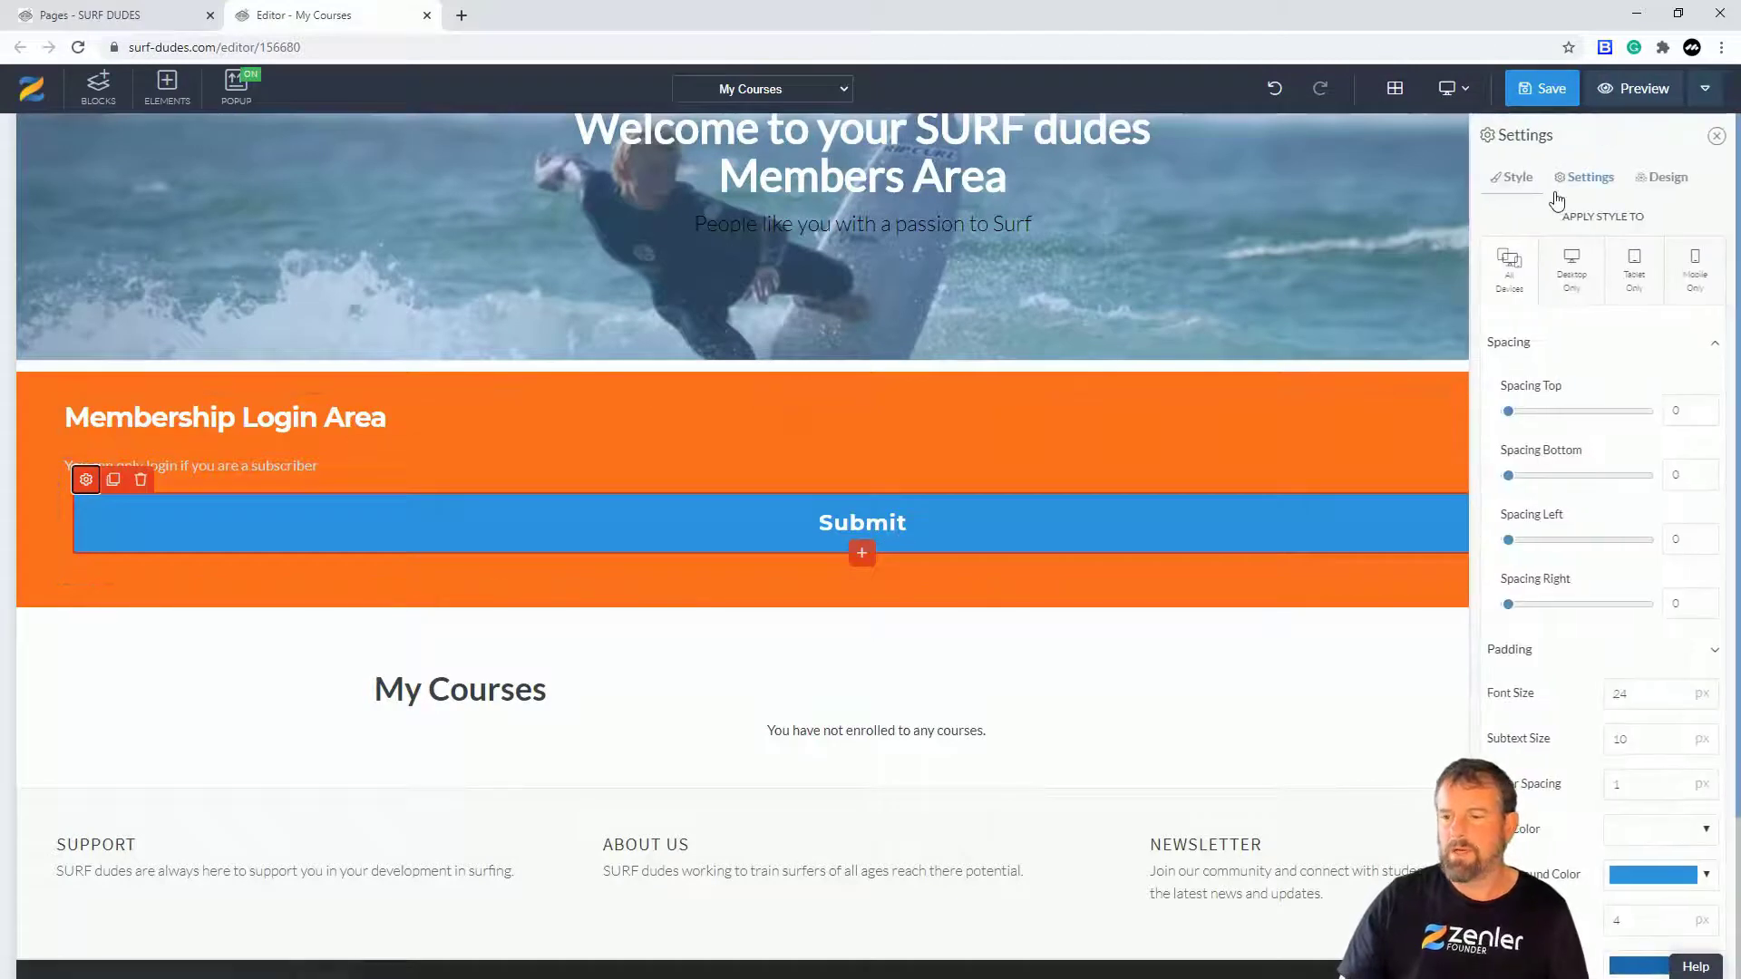
left_click(1582, 178)
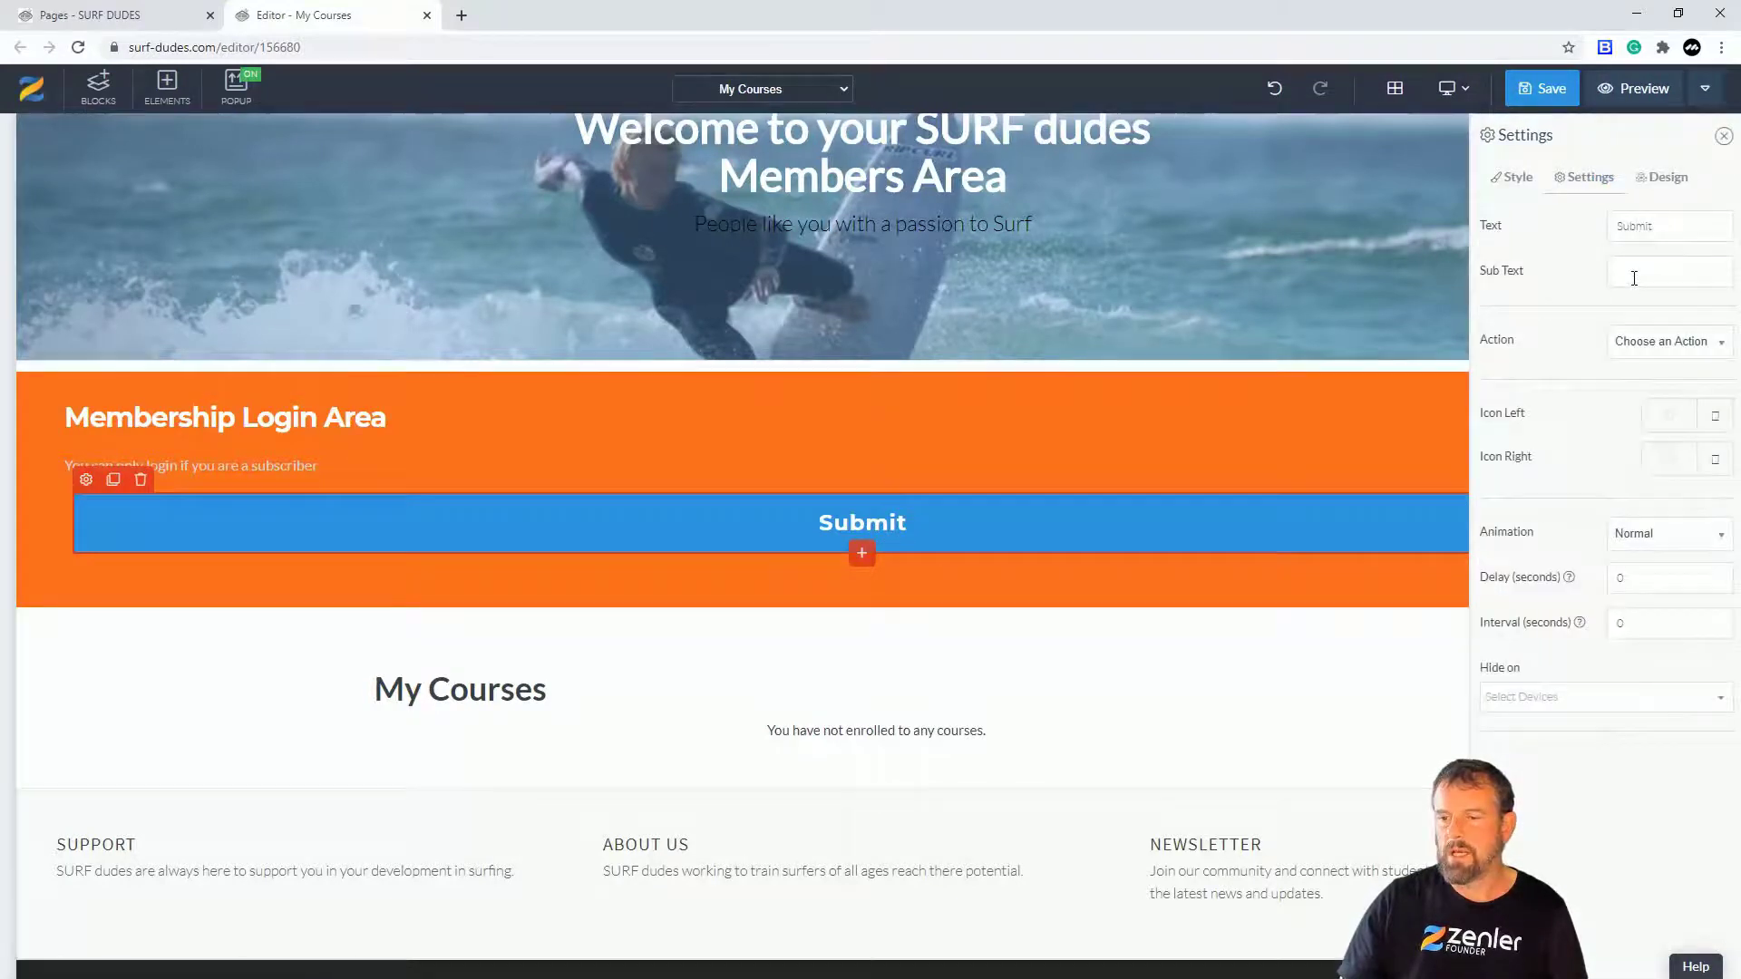
left_click(1720, 345)
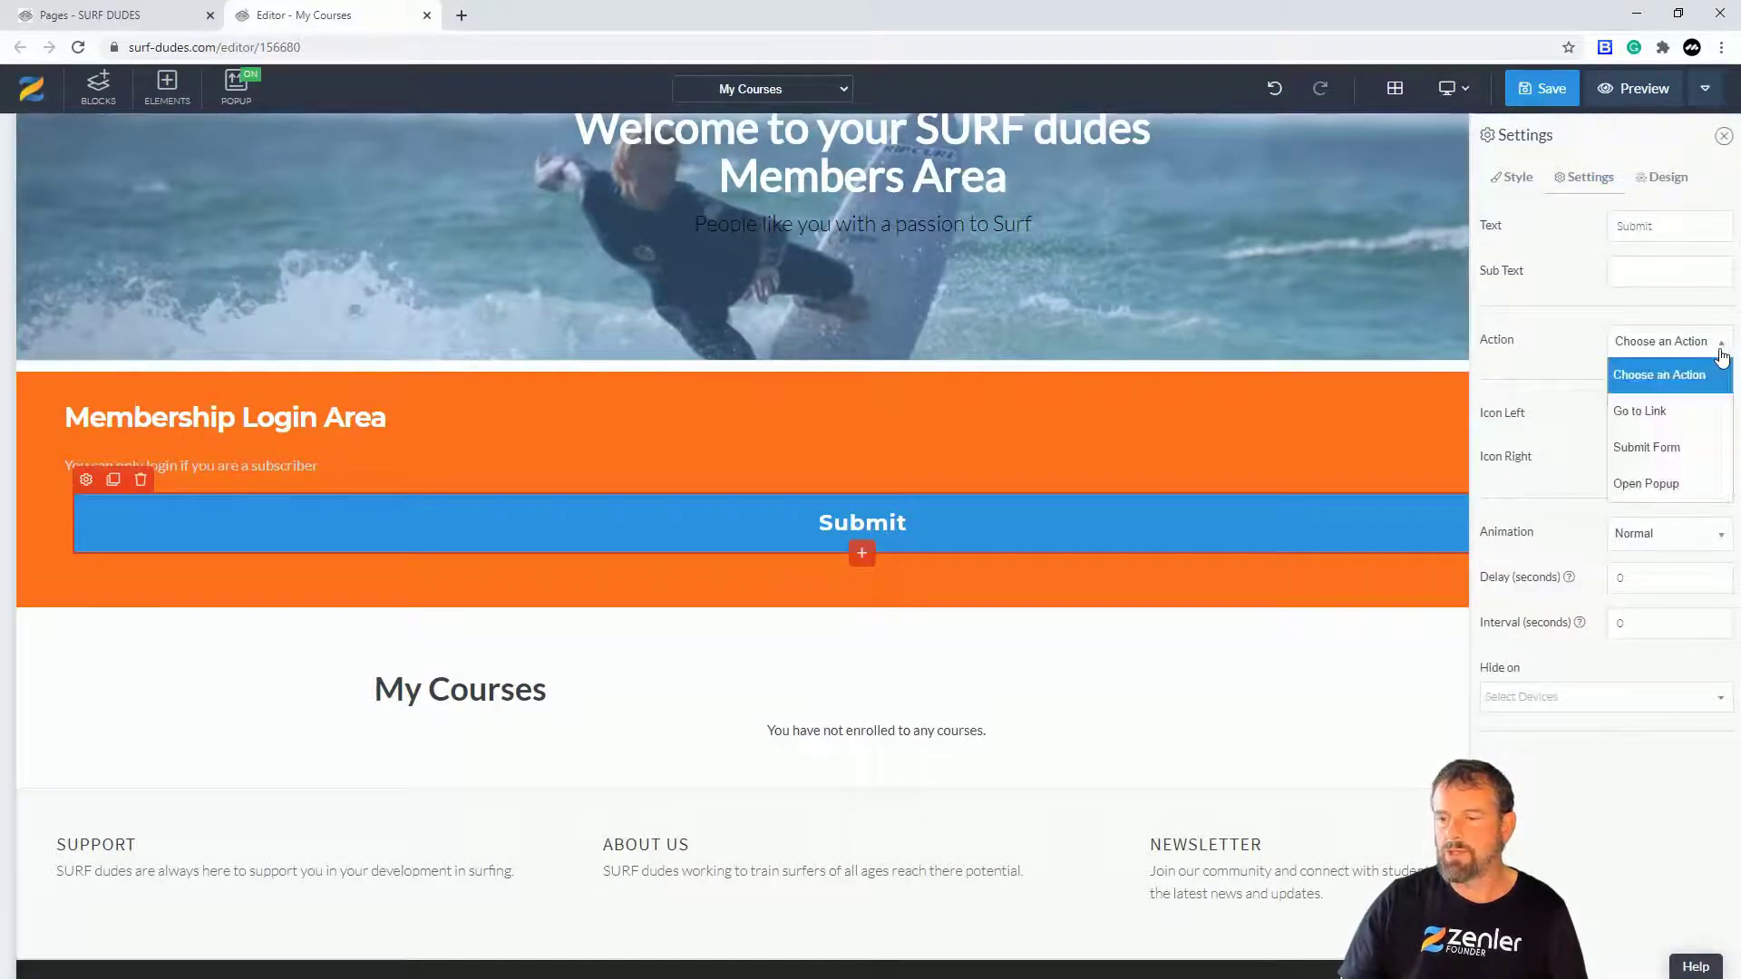
left_click(1657, 416)
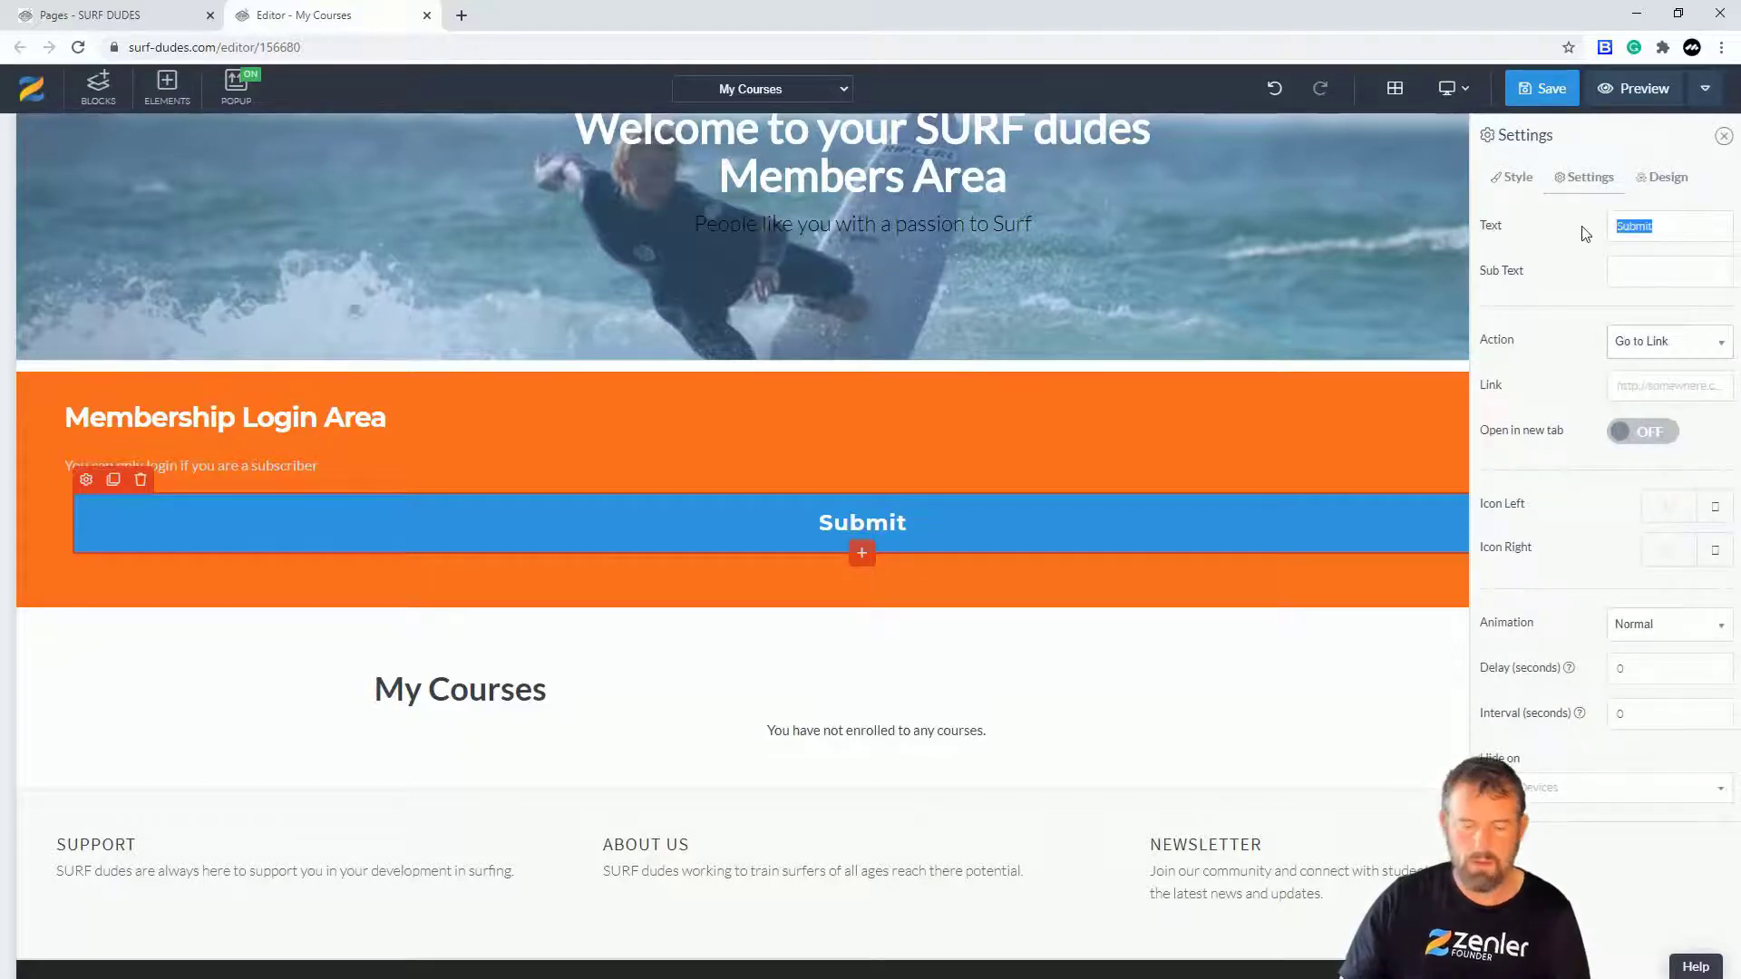
- Change the button's text to "Login to the mebers area"
type("Login ")
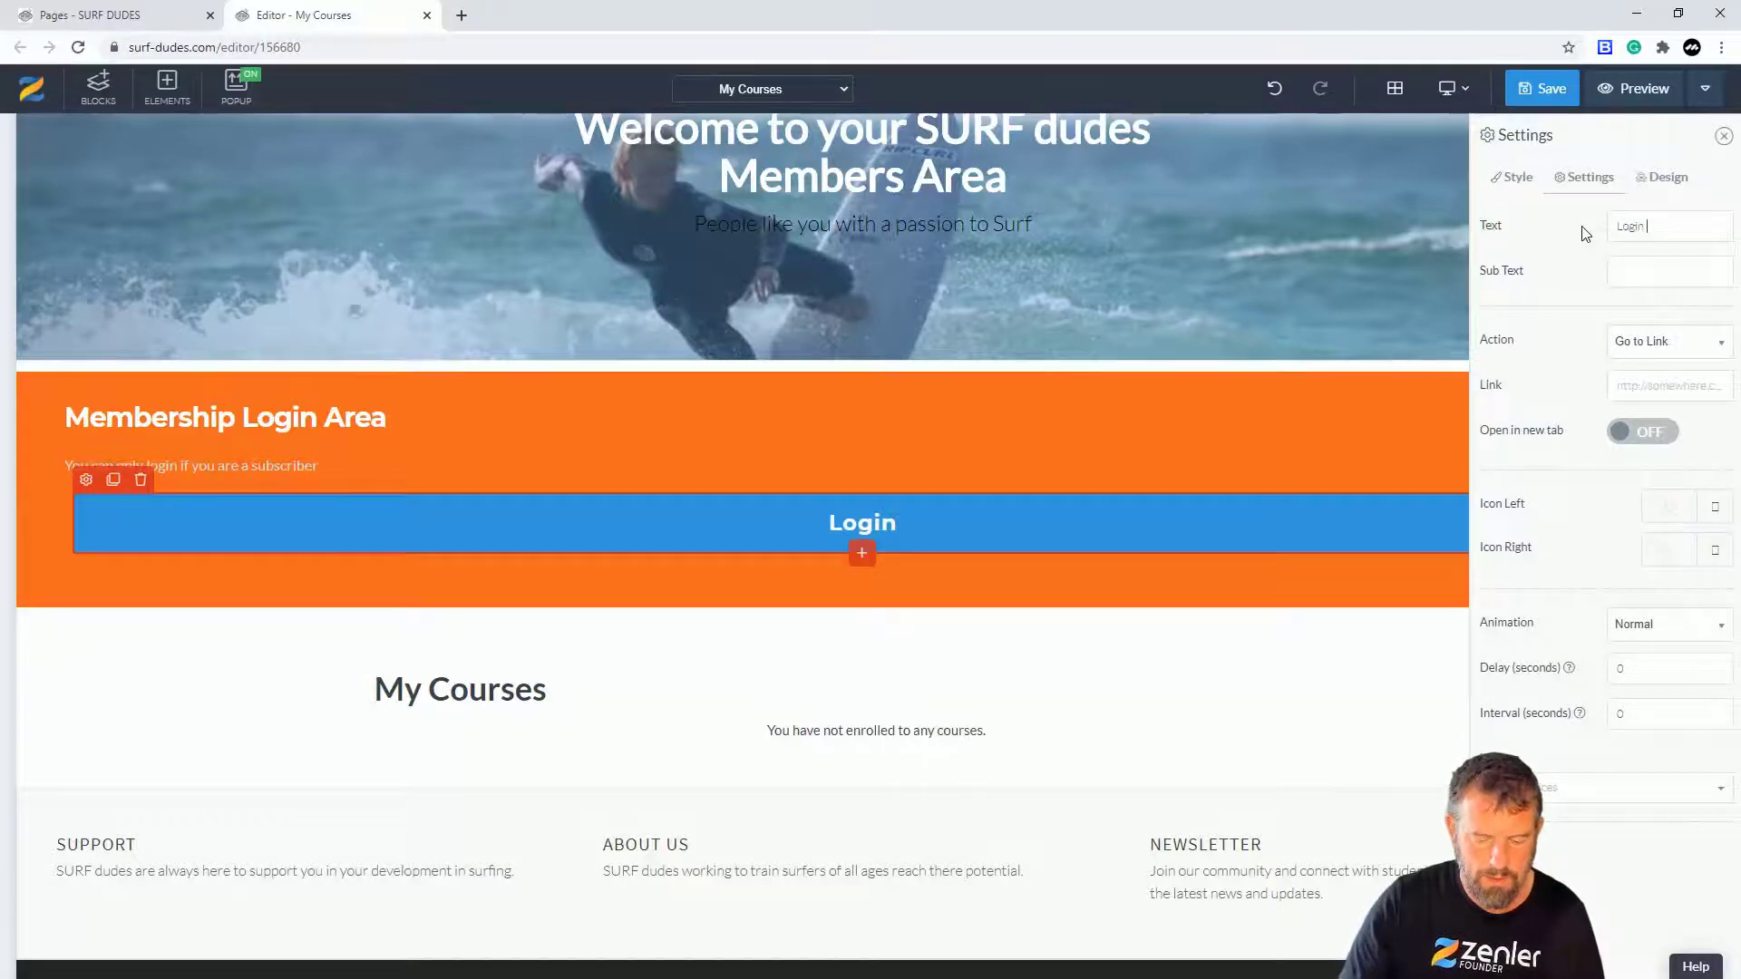
type("to the mebers")
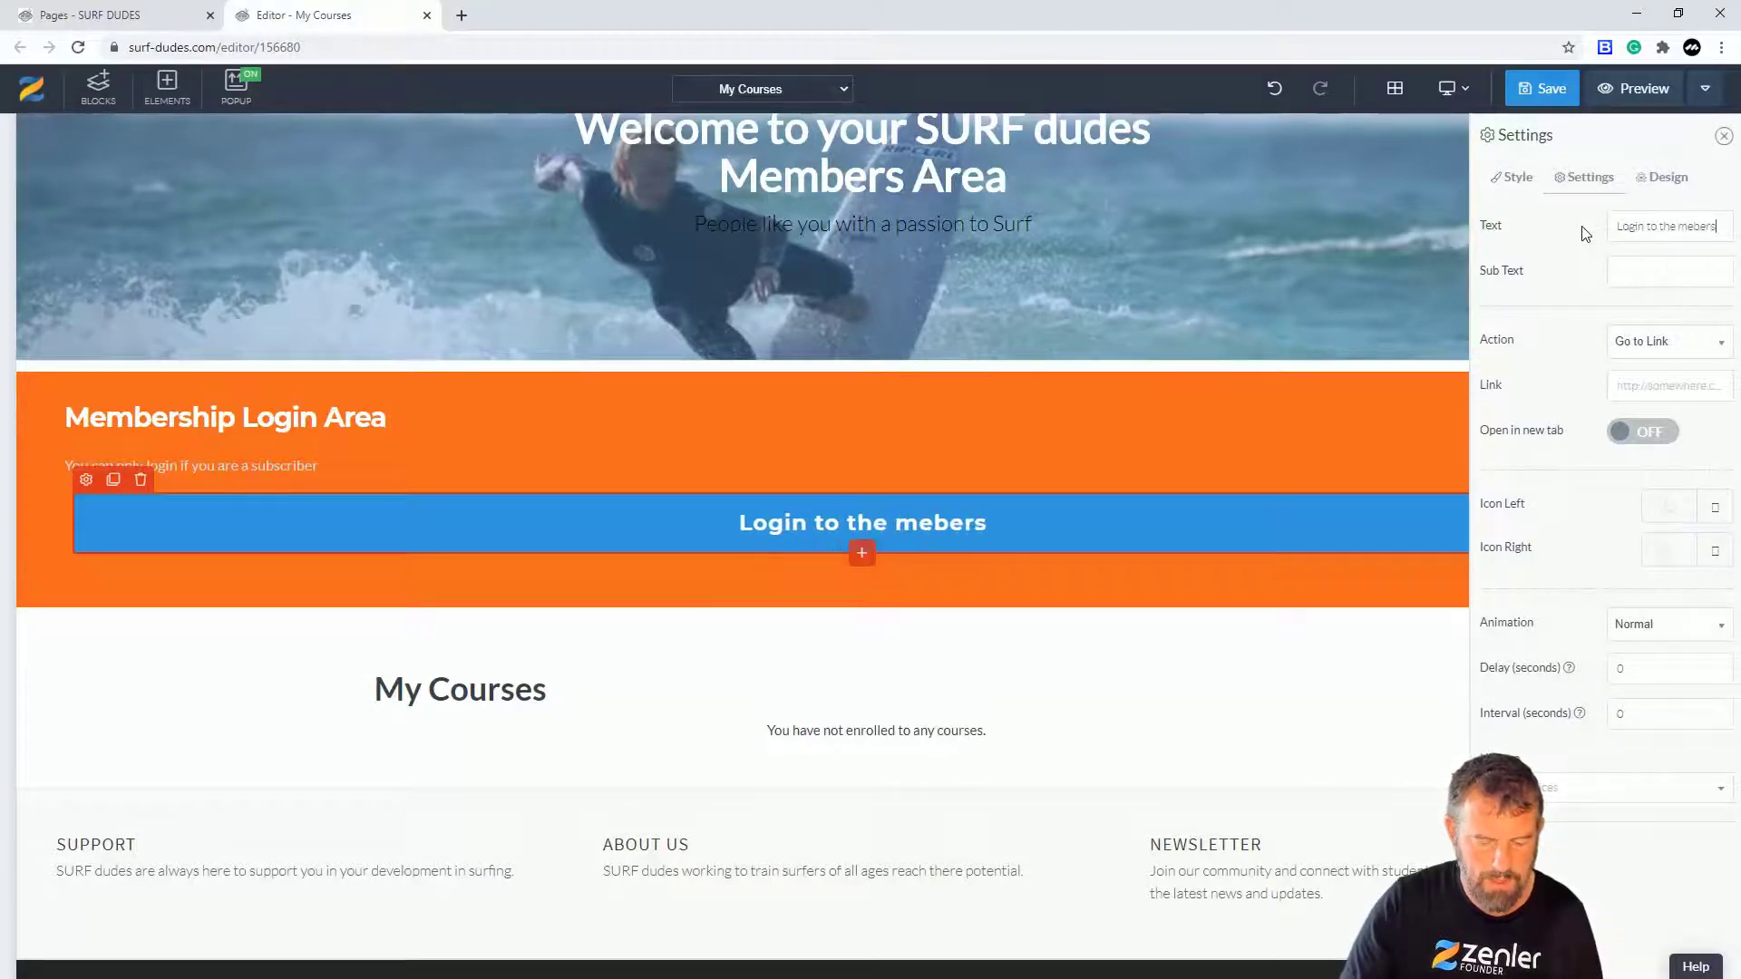
type(" arwea")
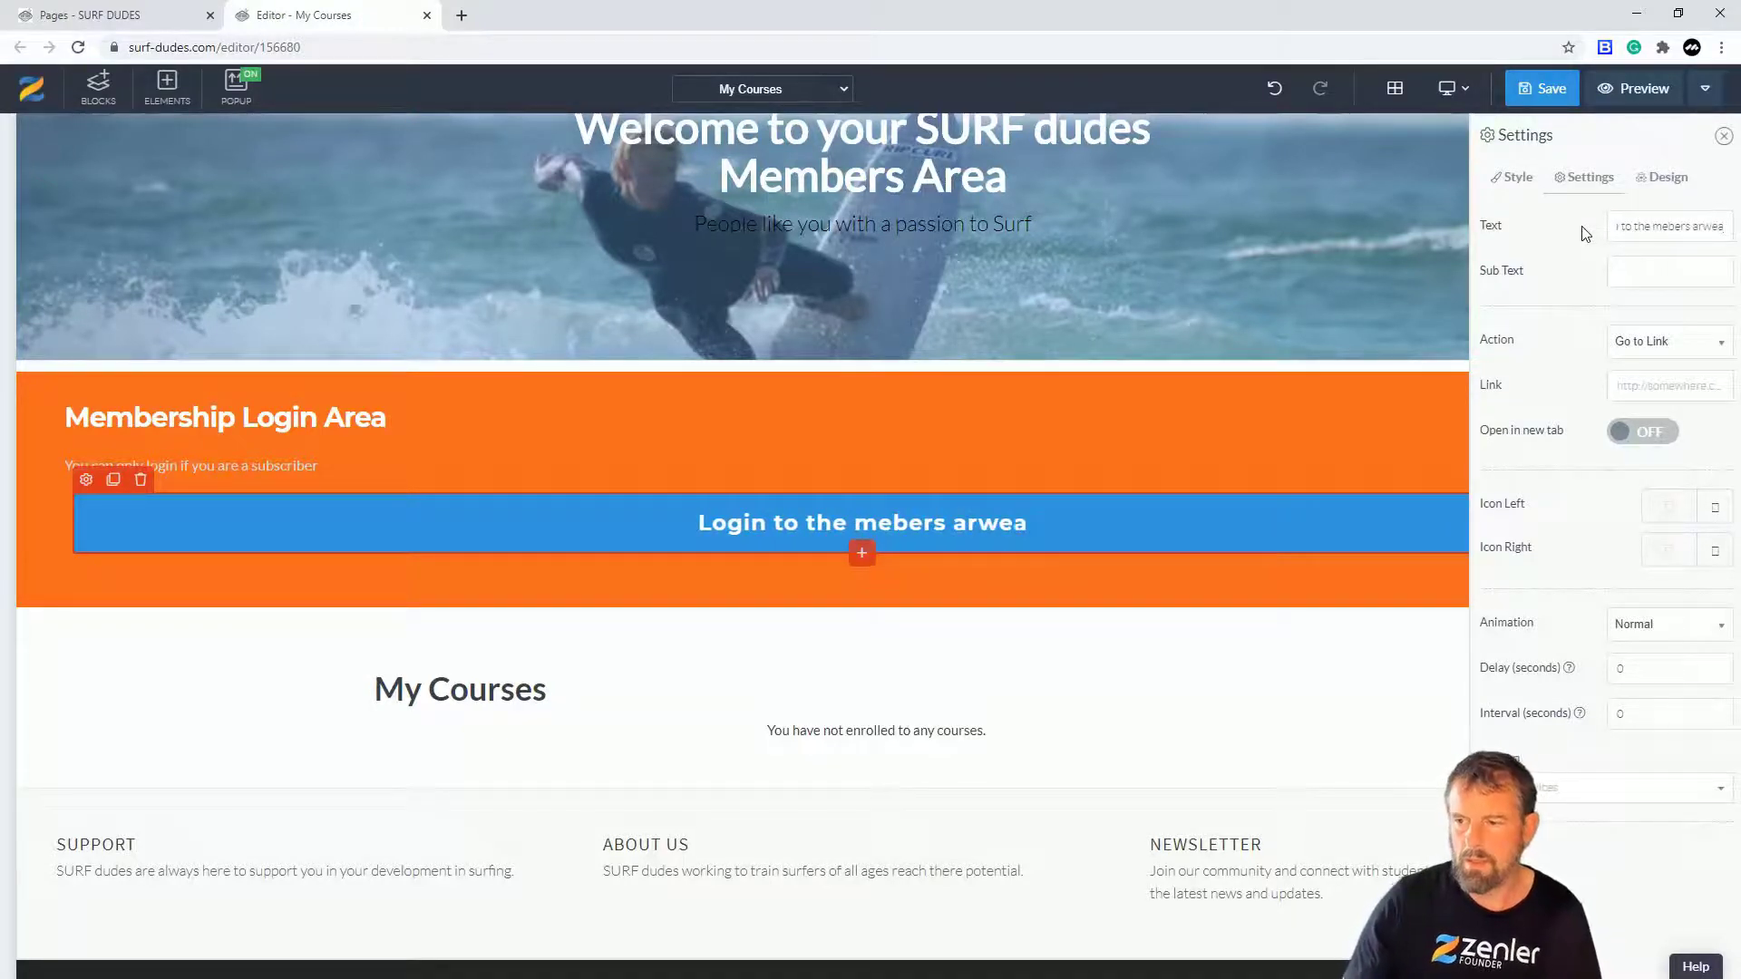
key("BackSpace")
key("BackSpace")
type("ar")
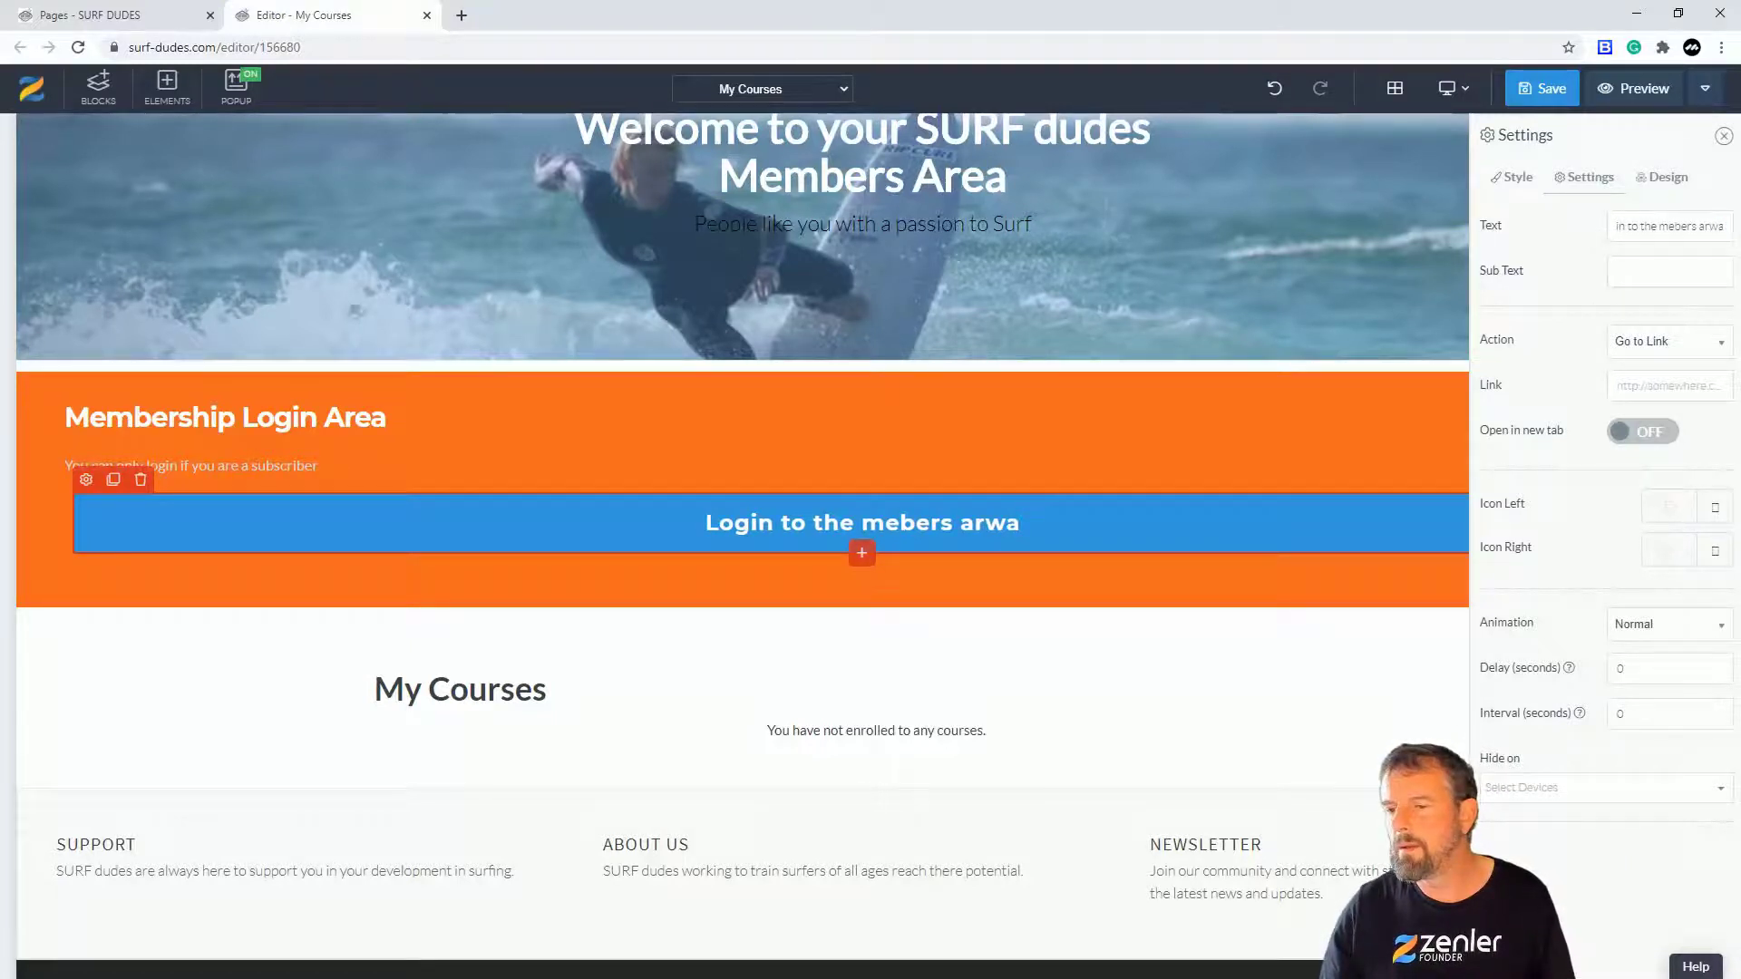
type("ea")
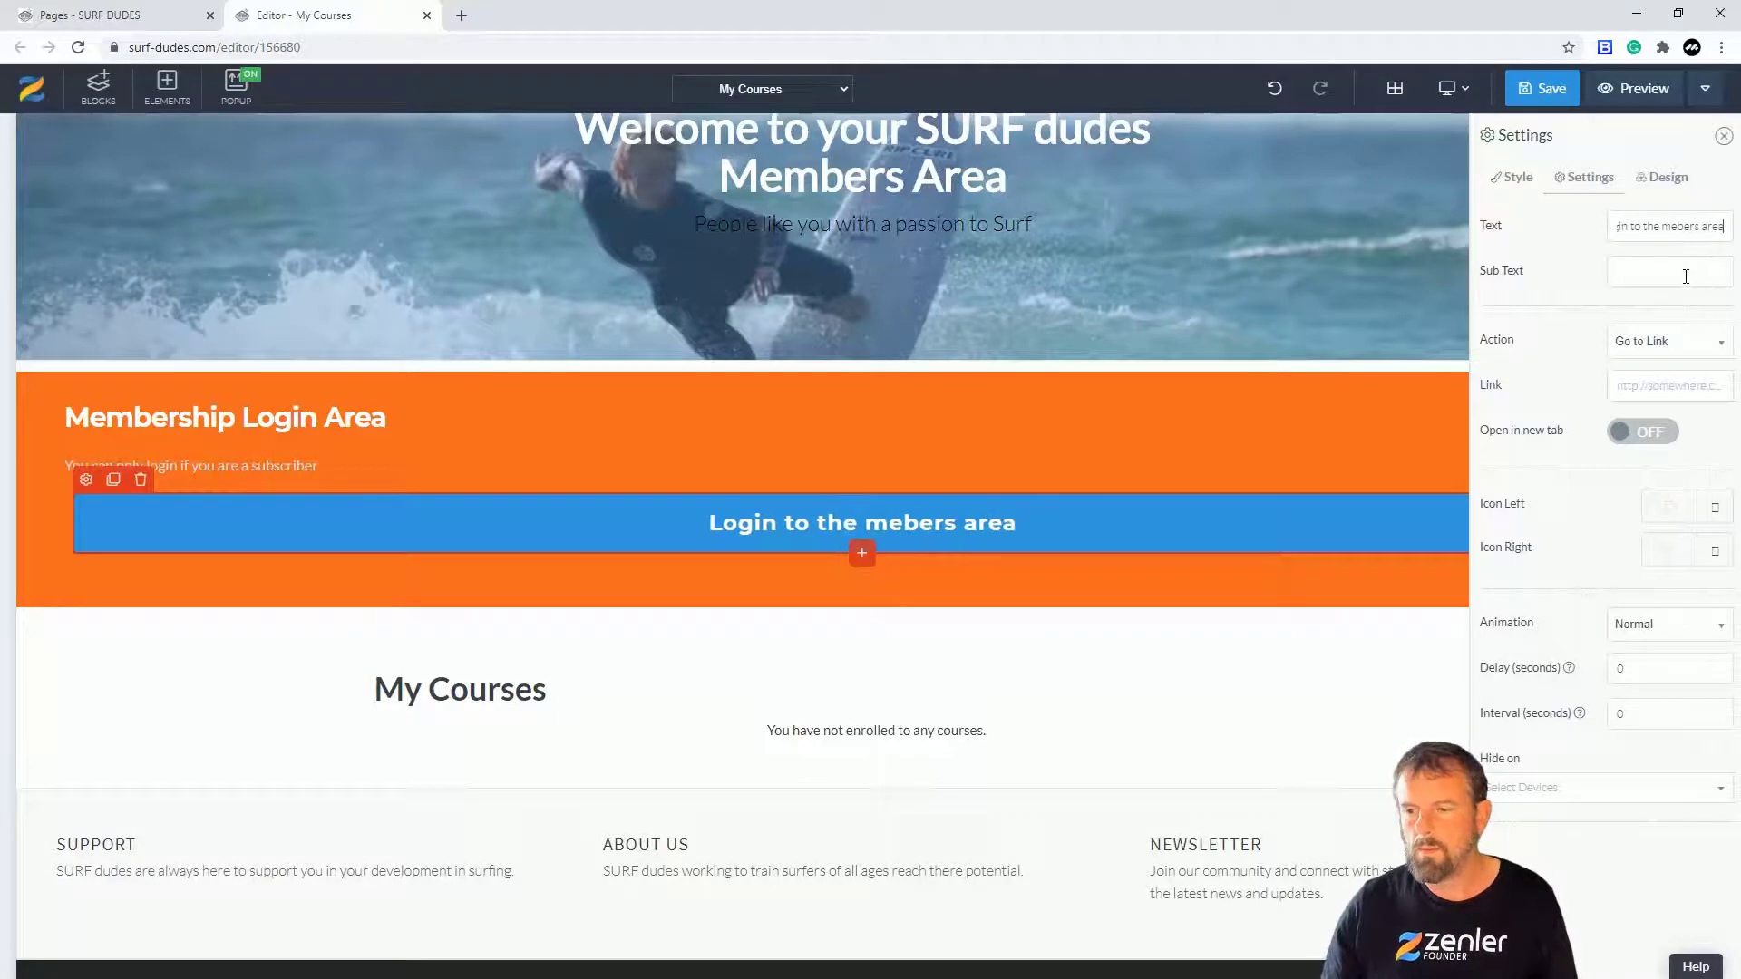
- Set the login button's sub text to "Registered users only"
left_click(1656, 275)
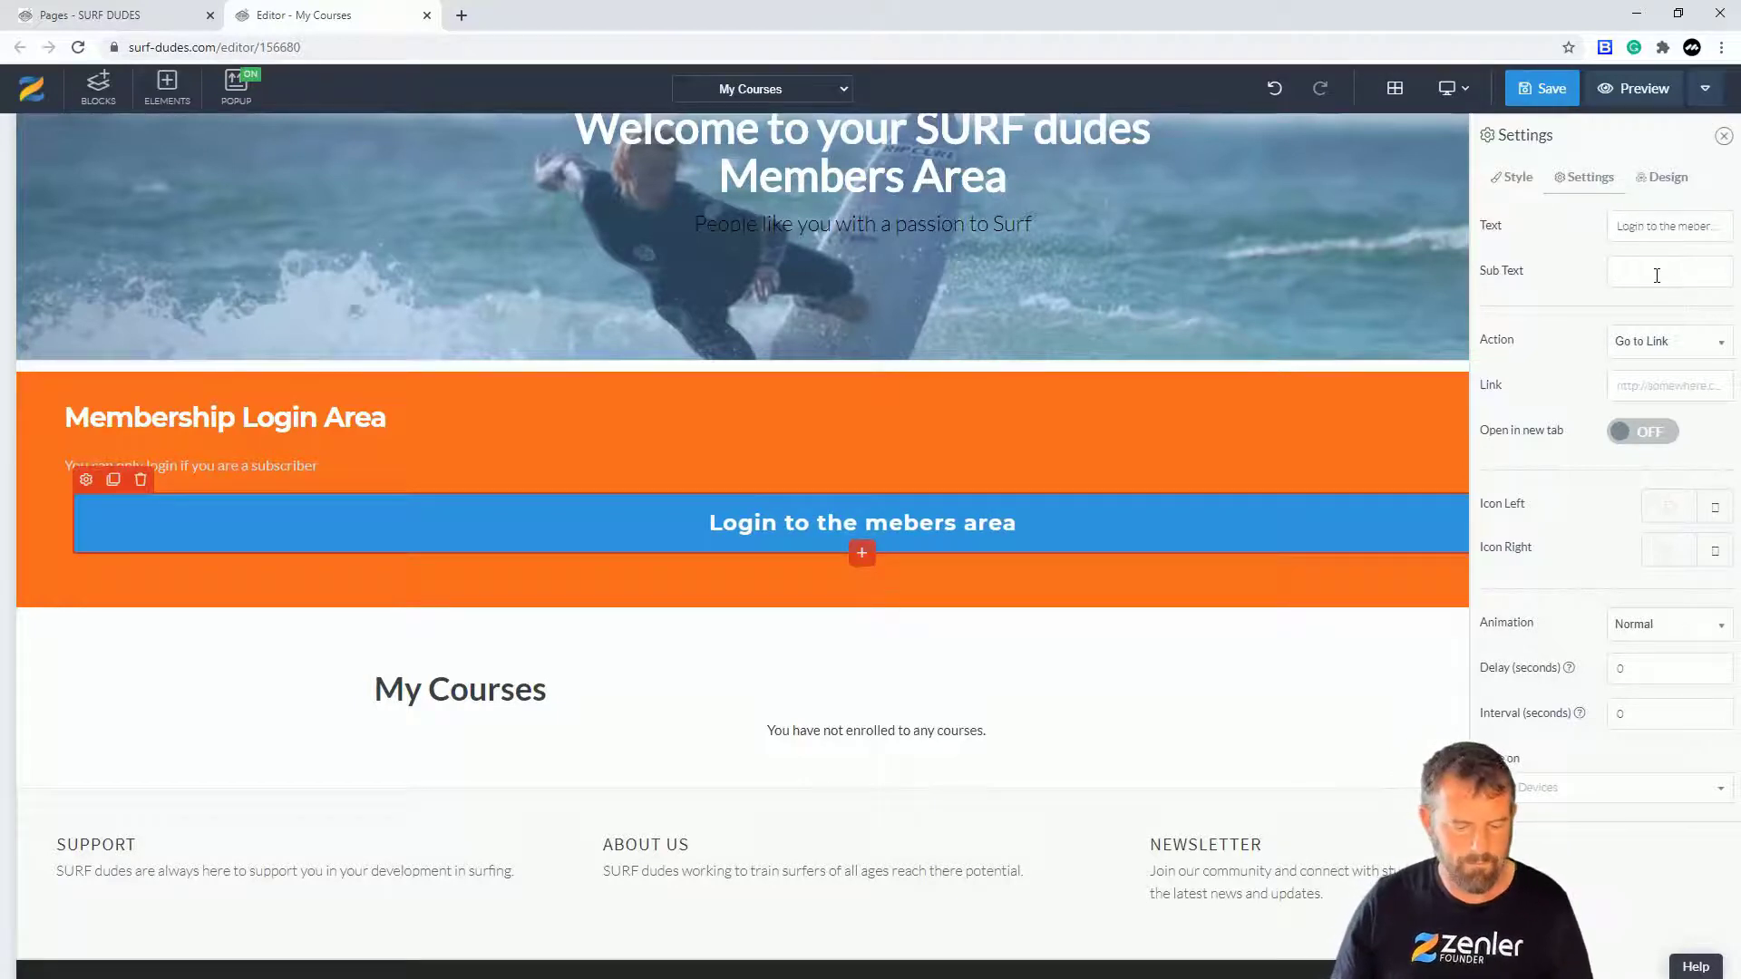
type("Re")
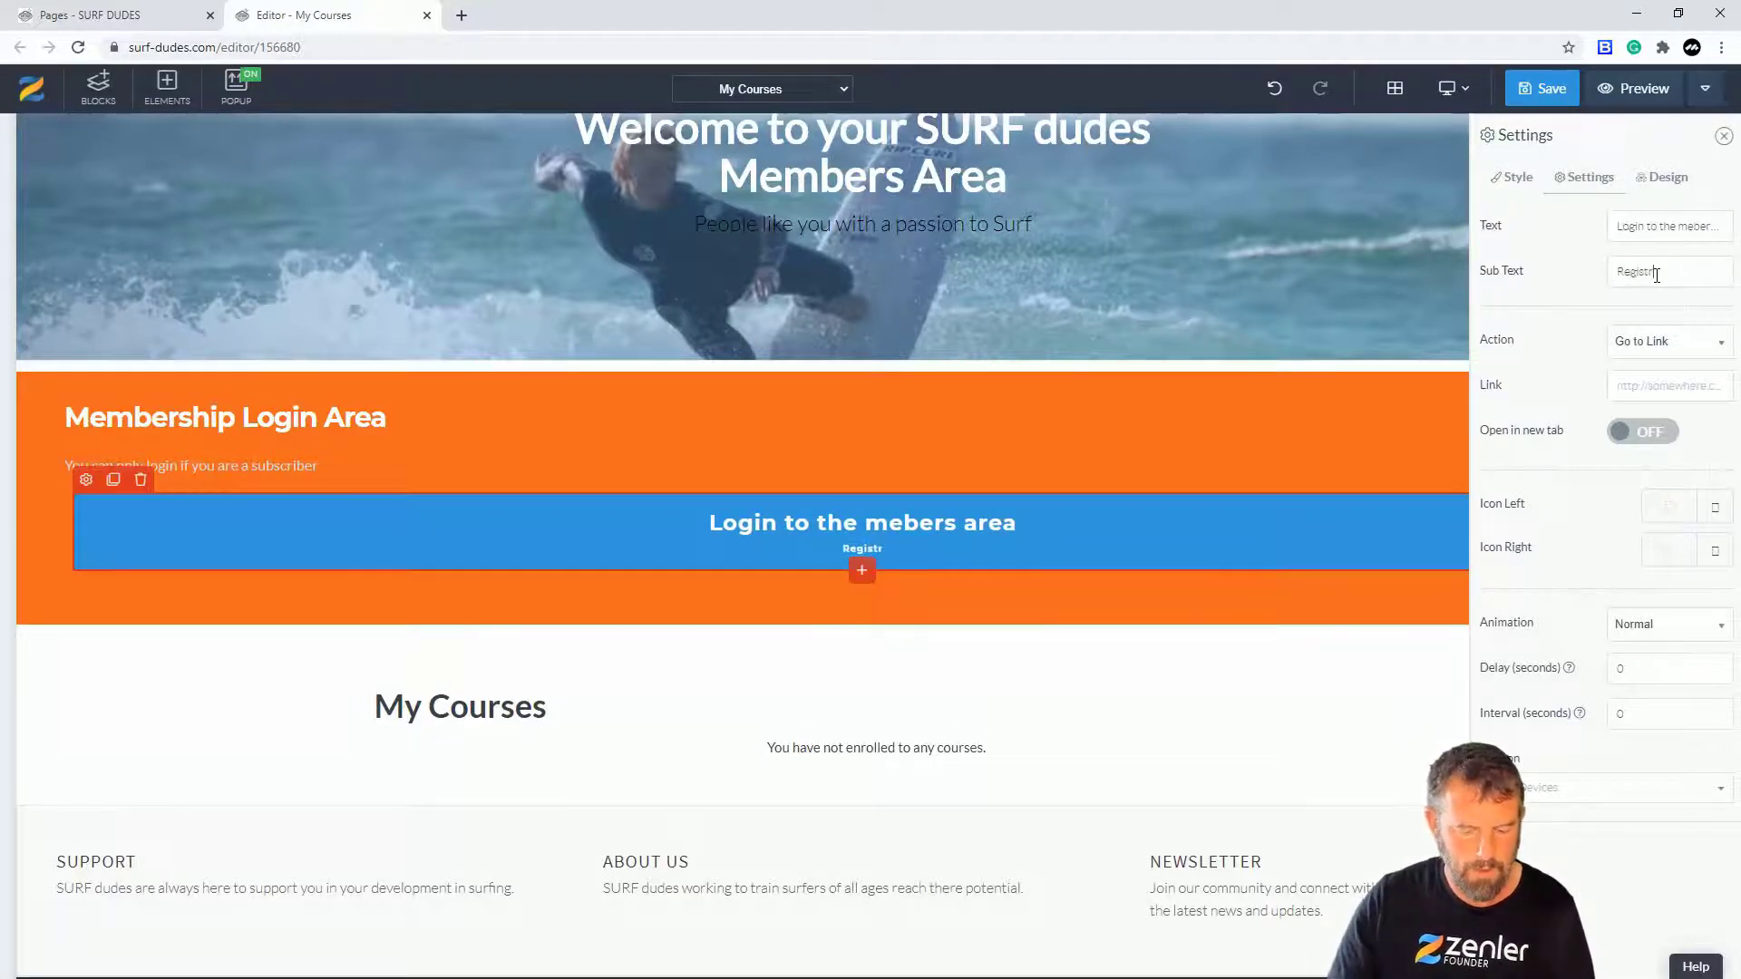
type("gistered us")
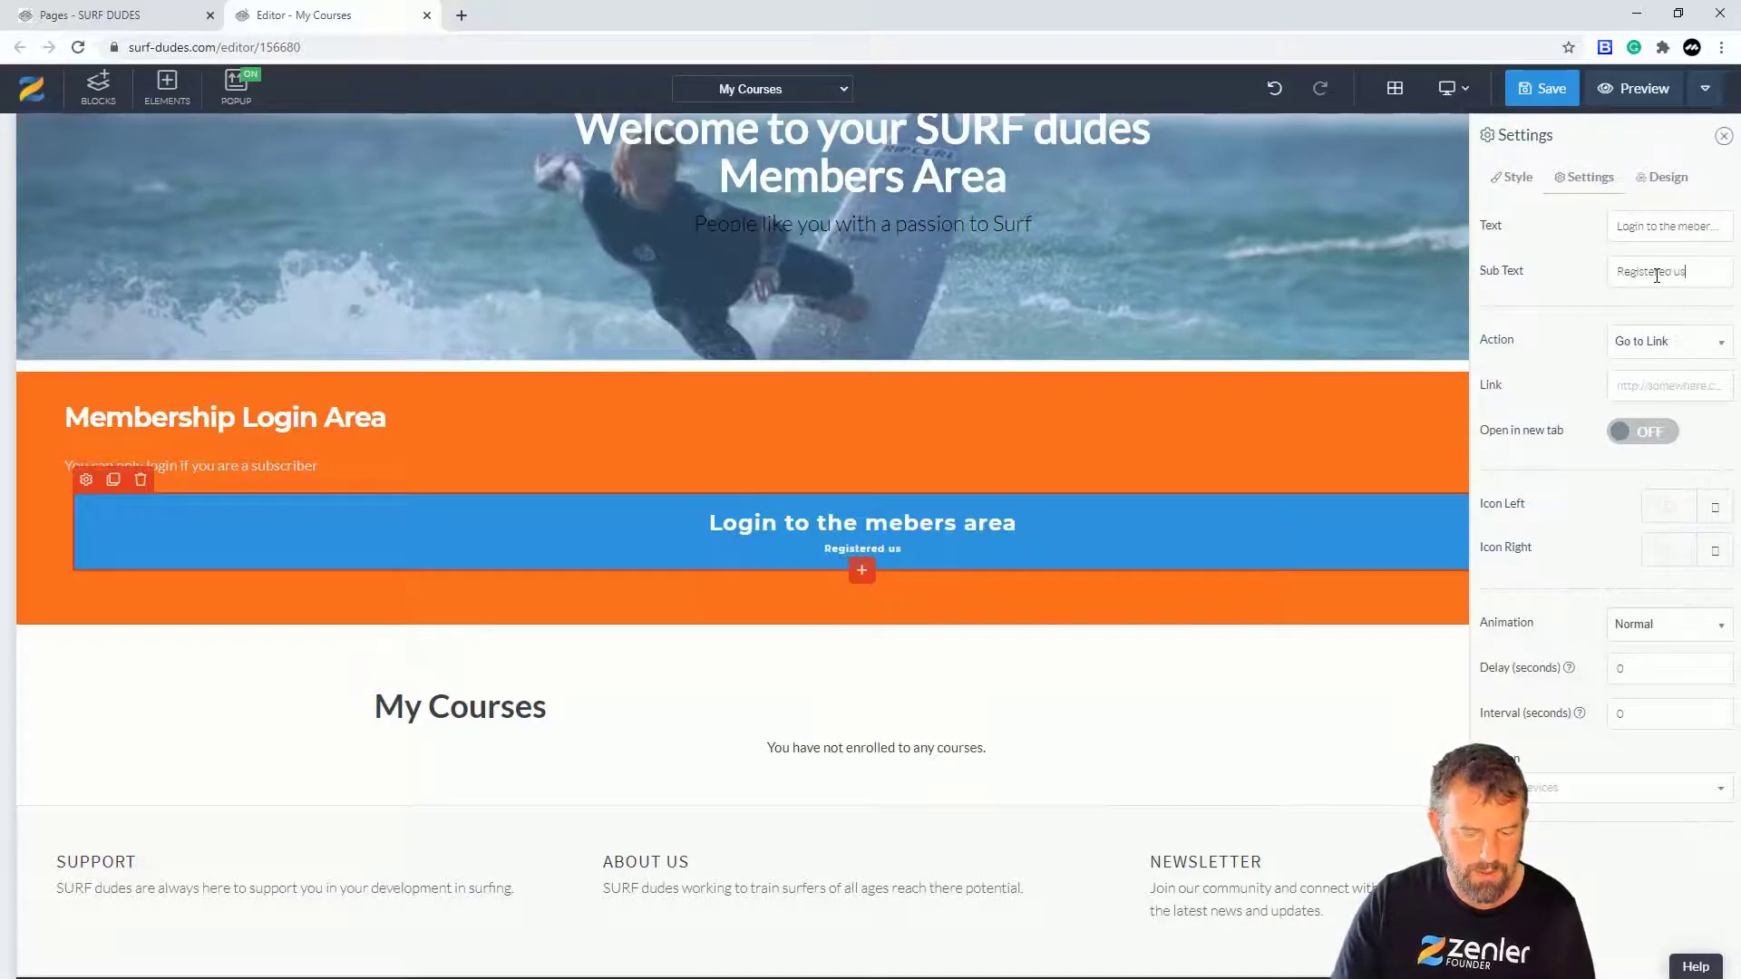
type("ers only")
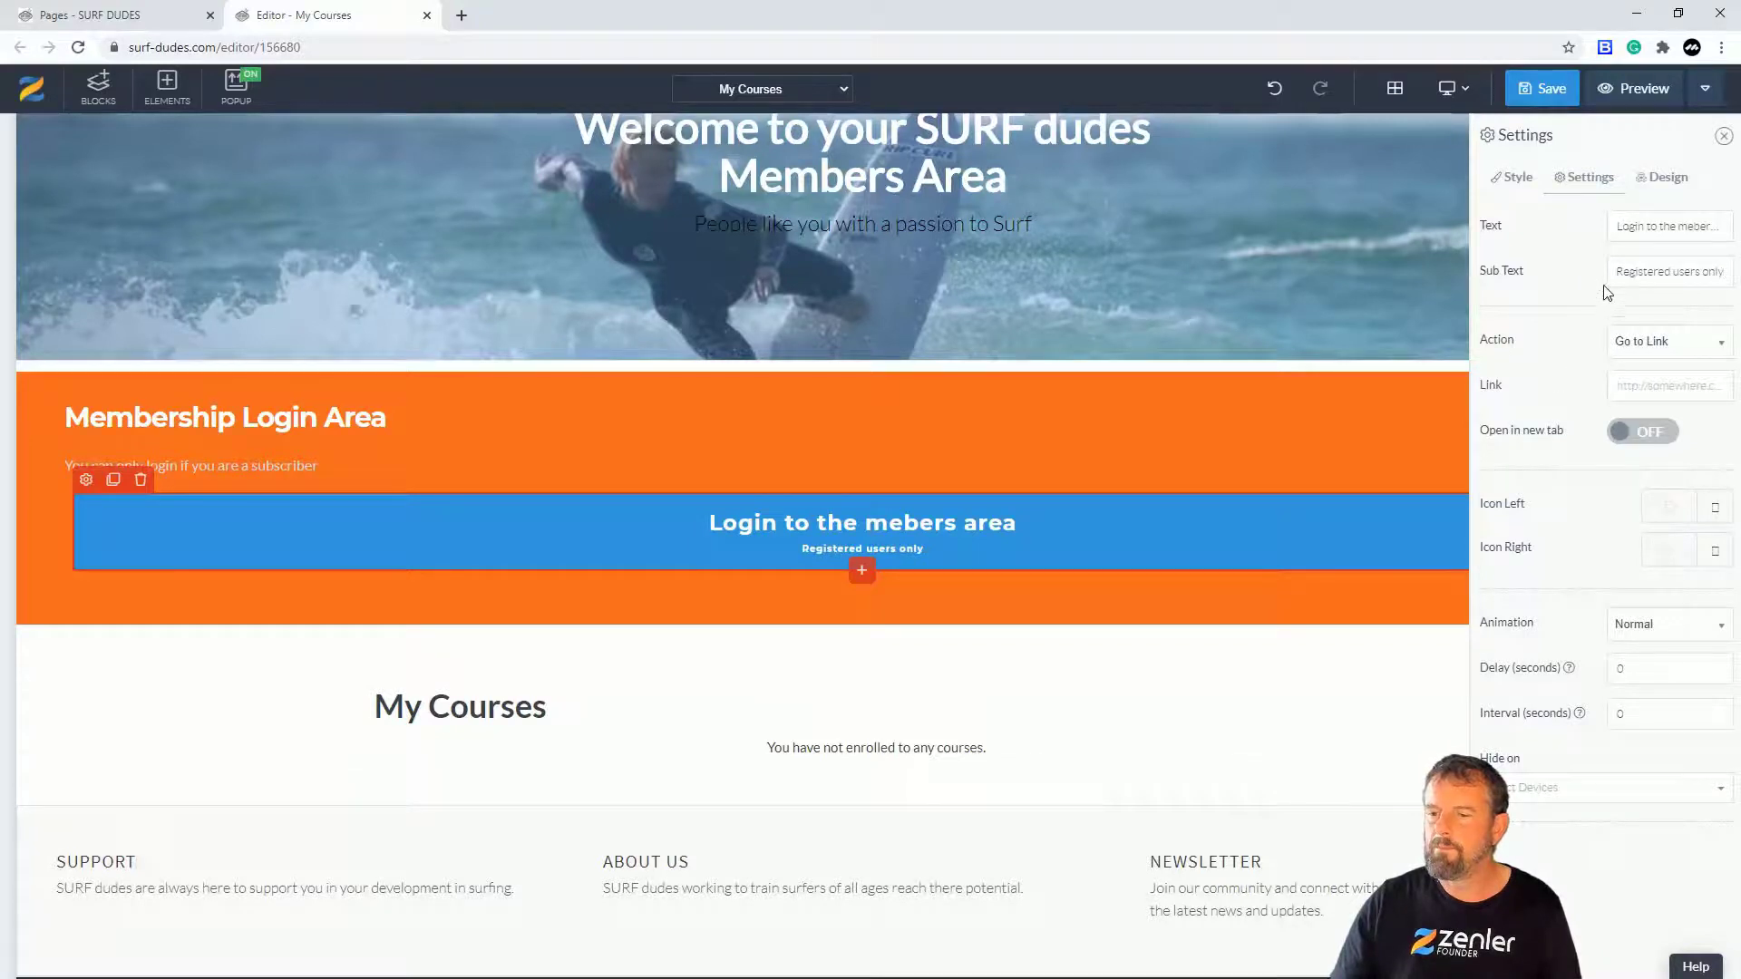
left_click(1635, 379)
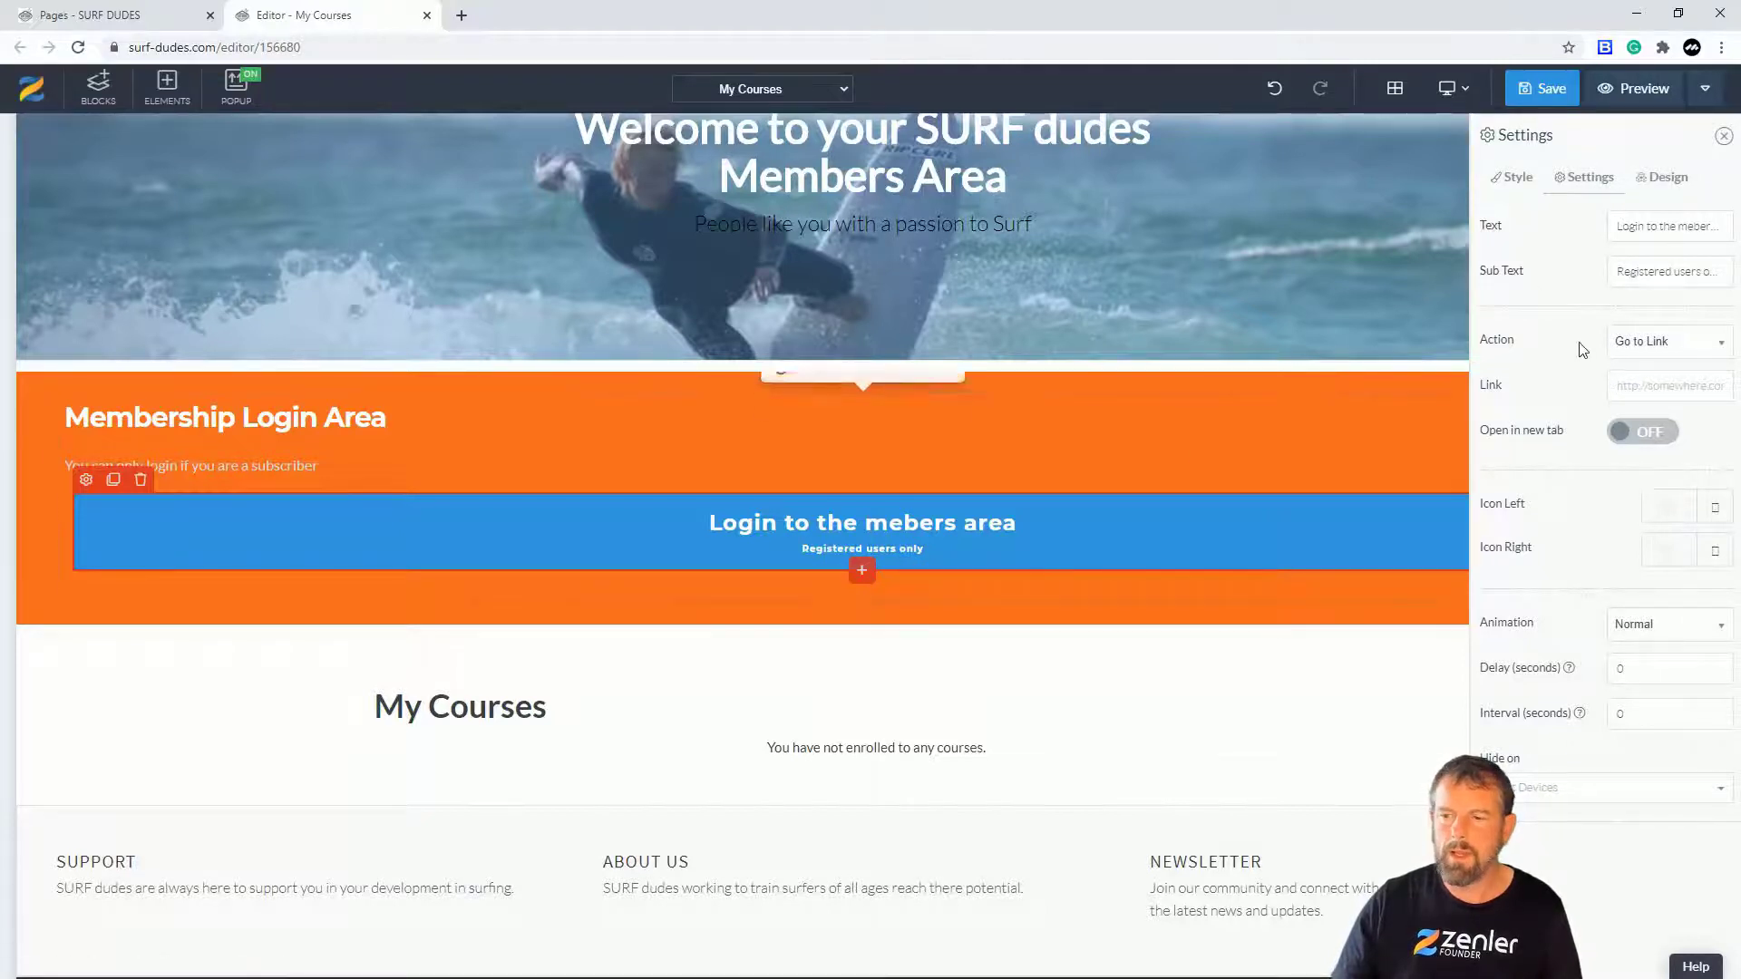
- Set the login button's background color to white (#ffffff)
left_click(1512, 178)
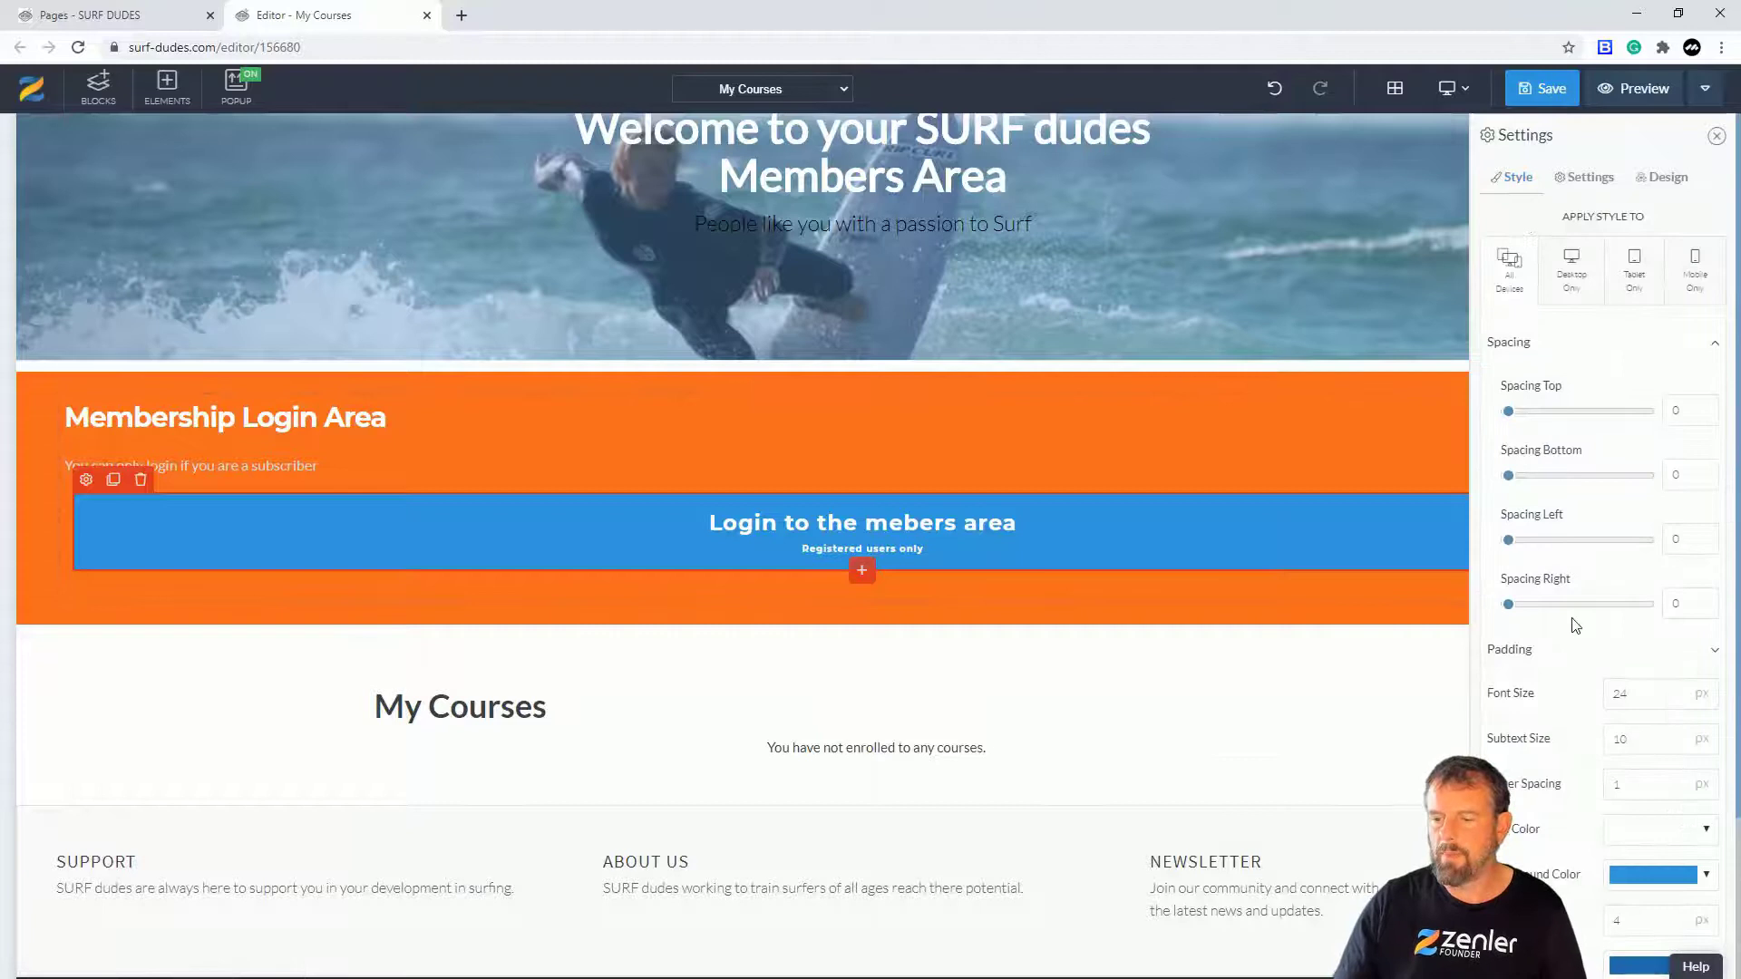
scroll(1571, 624, "down", 3)
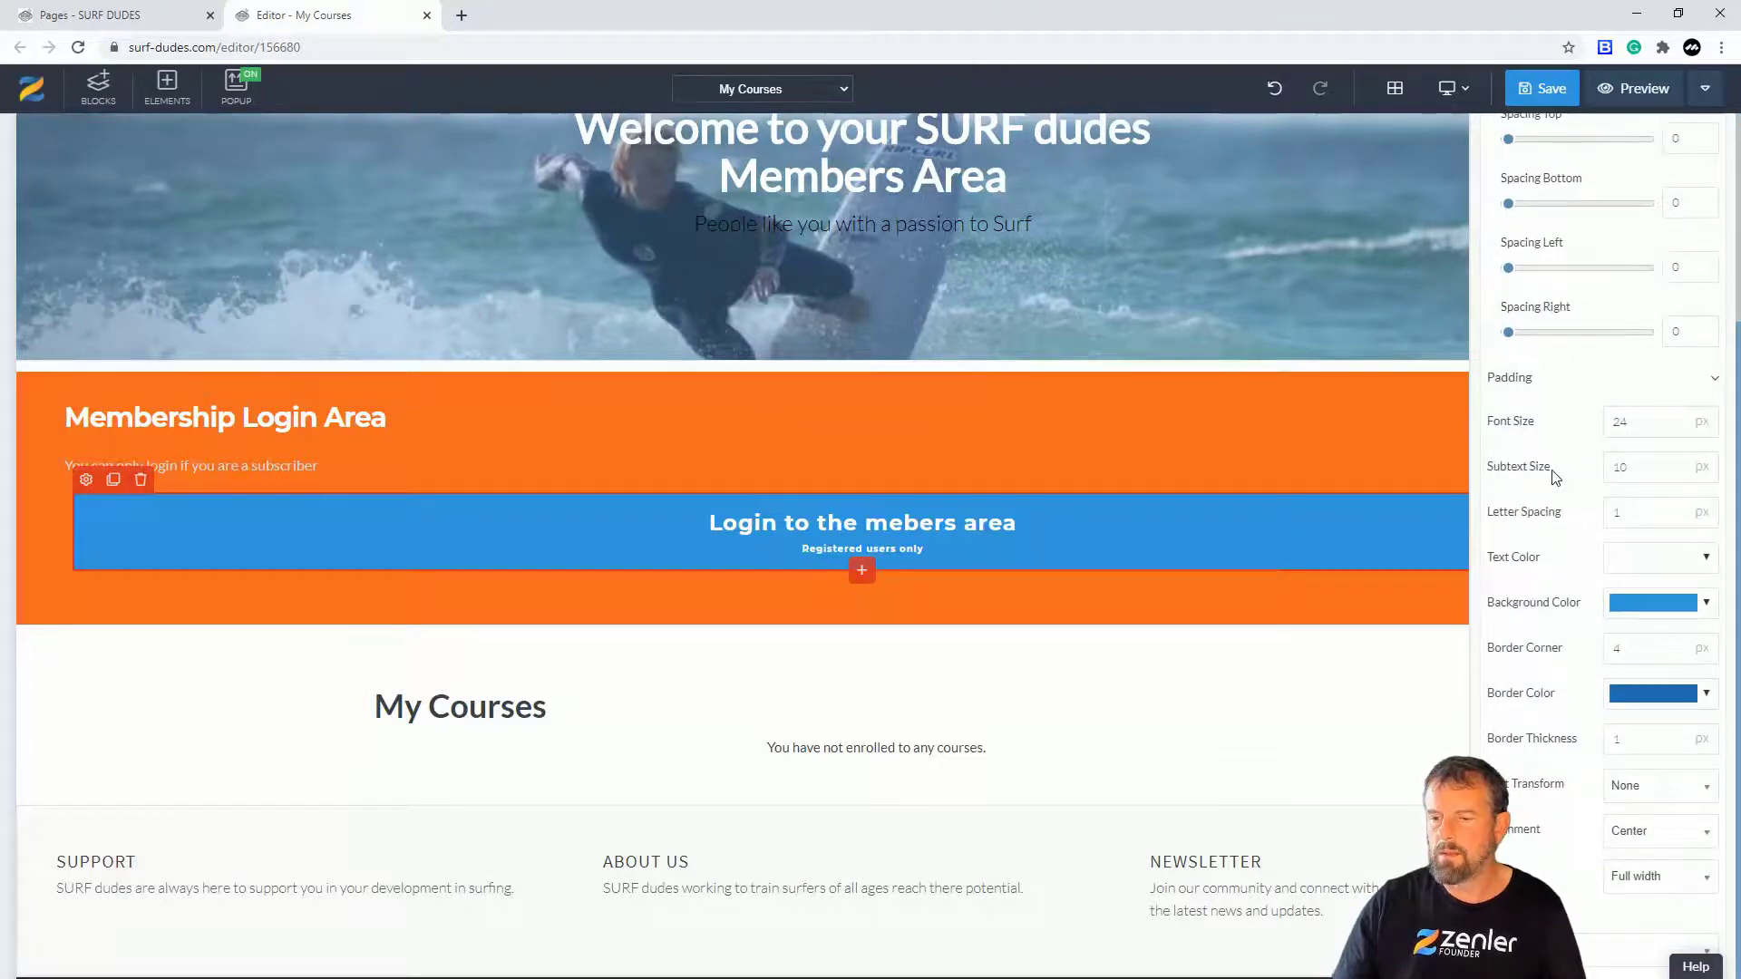
left_click(1706, 605)
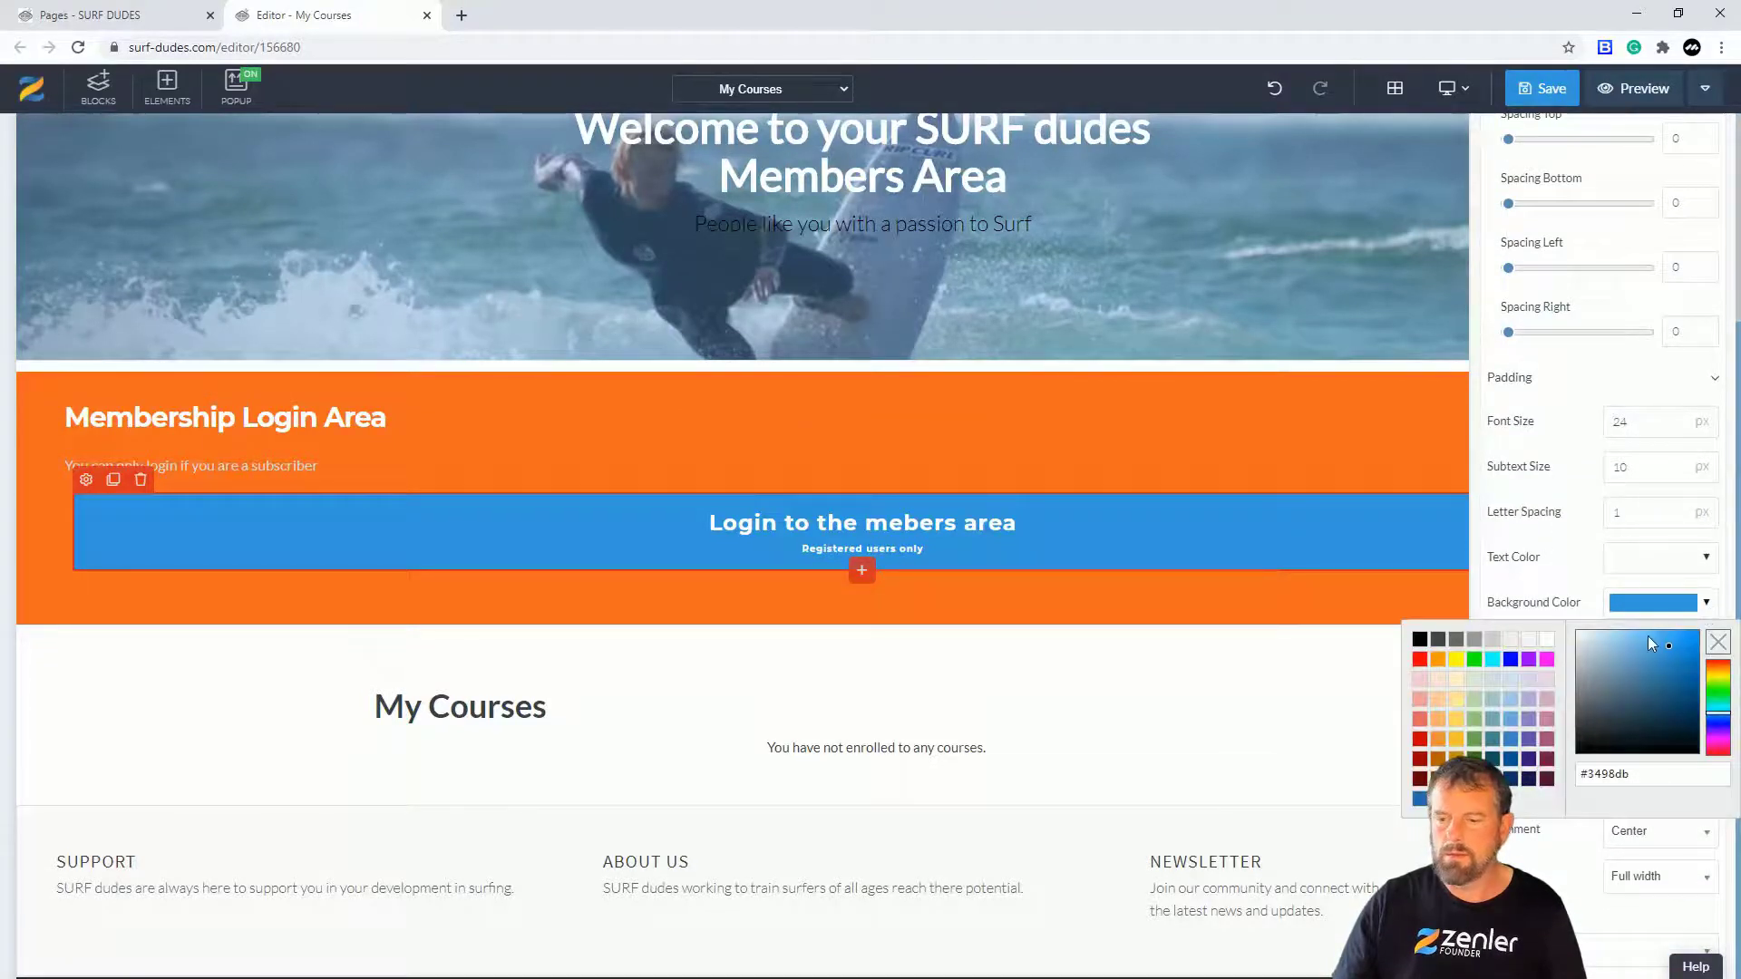
left_click_drag(1609, 660, 1577, 635)
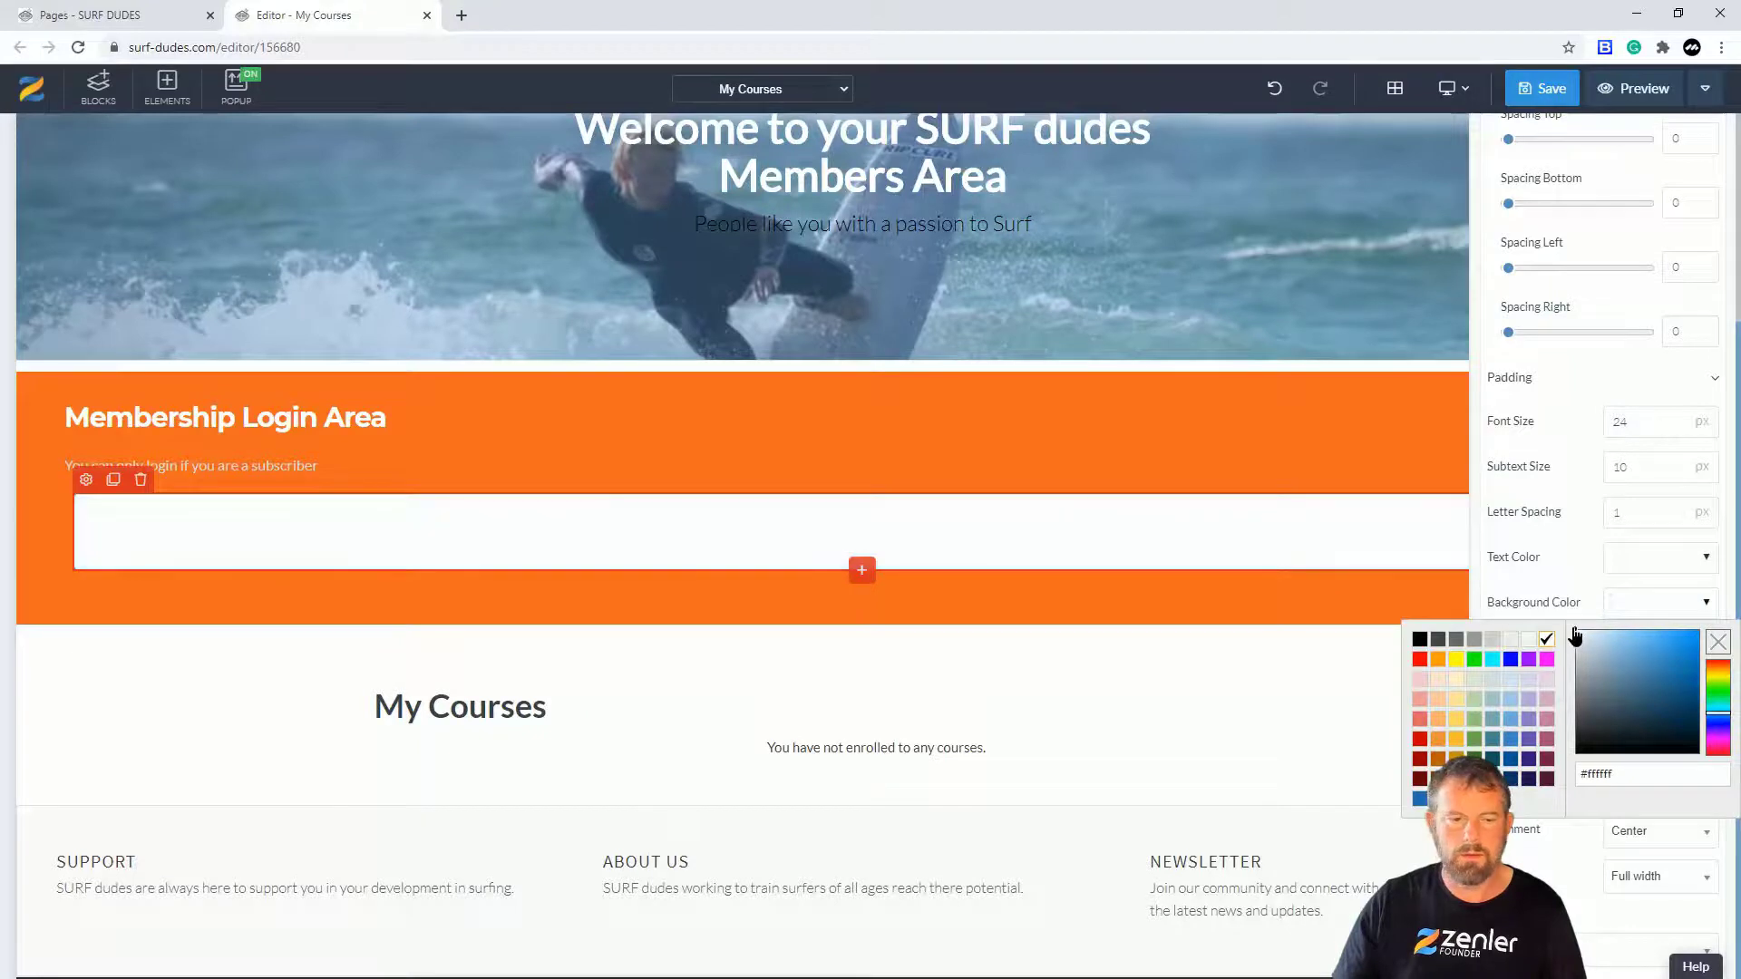
- Set the login button's text color to near-black (#090909)
left_click(1576, 567)
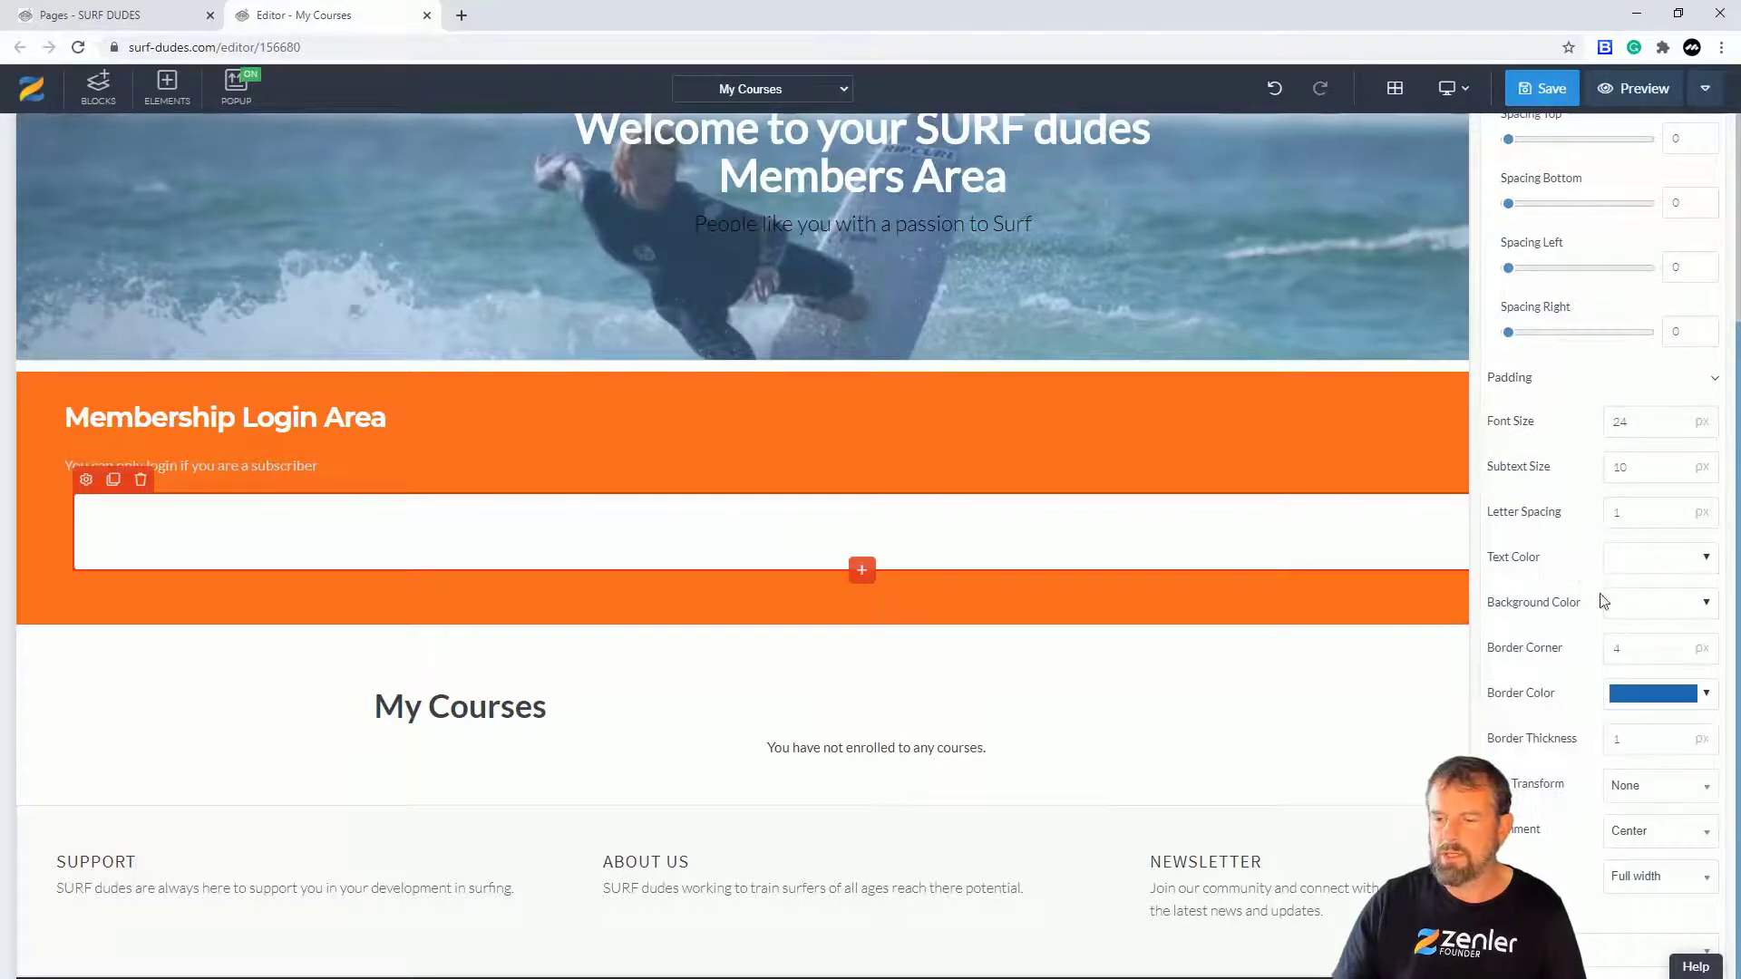
left_click(1707, 562)
left_click_drag(1585, 694, 1573, 710)
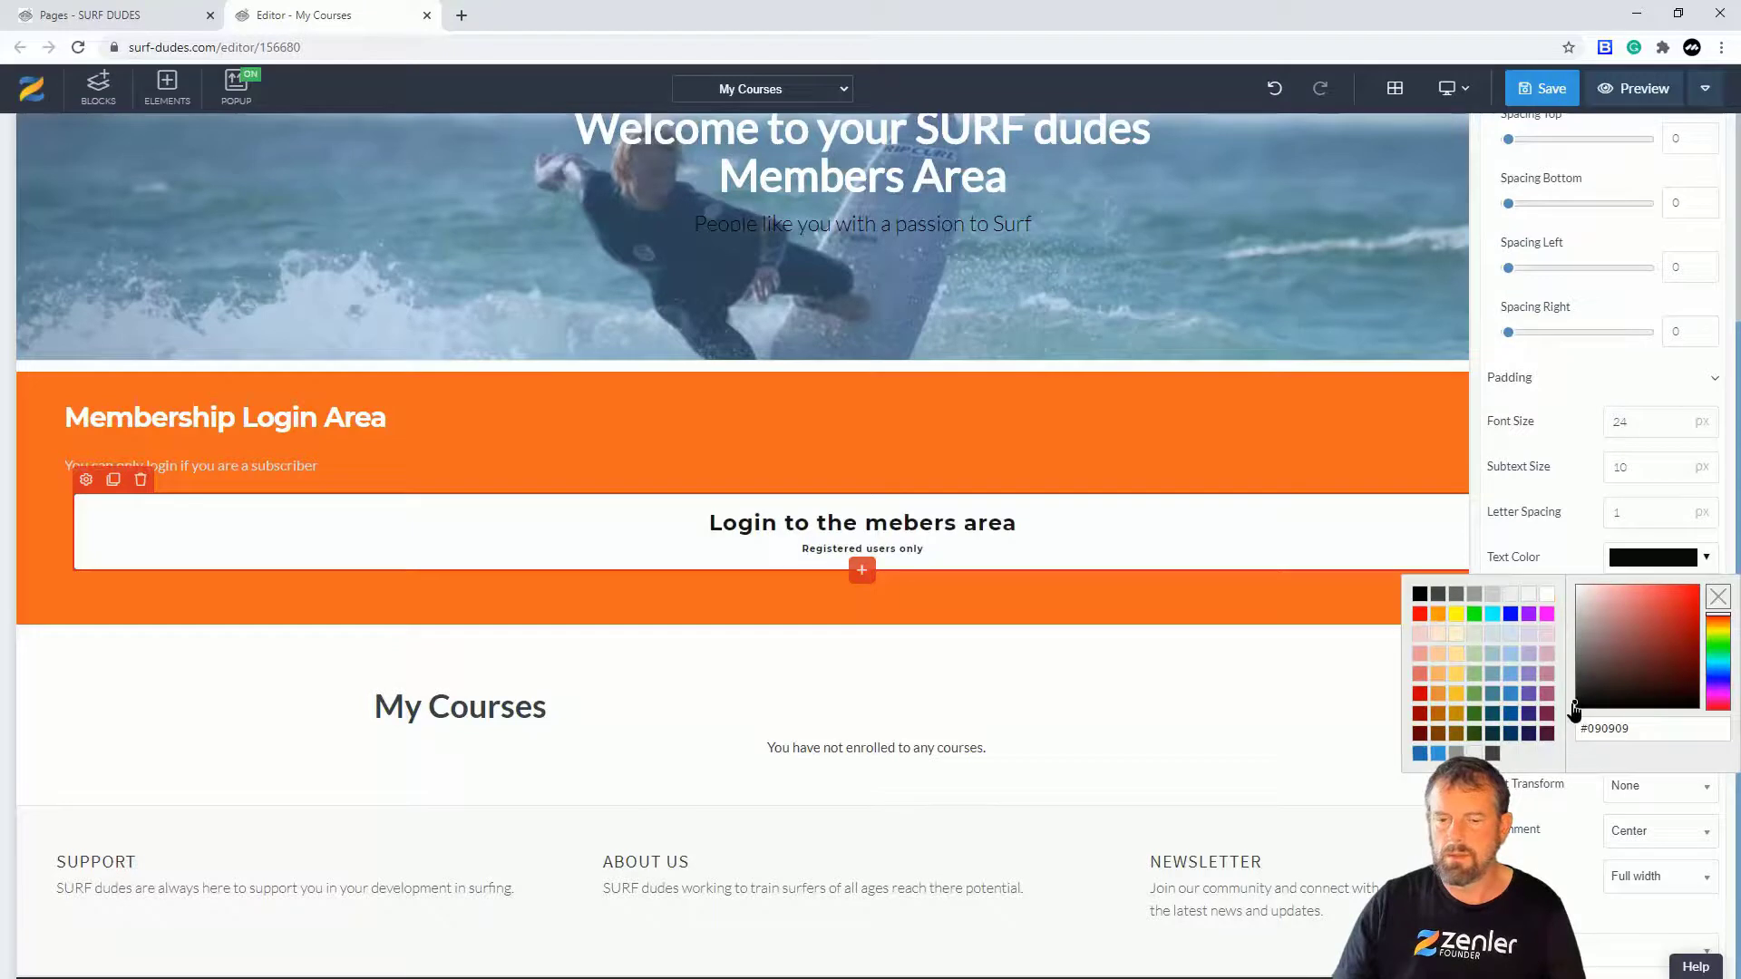
left_click(1555, 513)
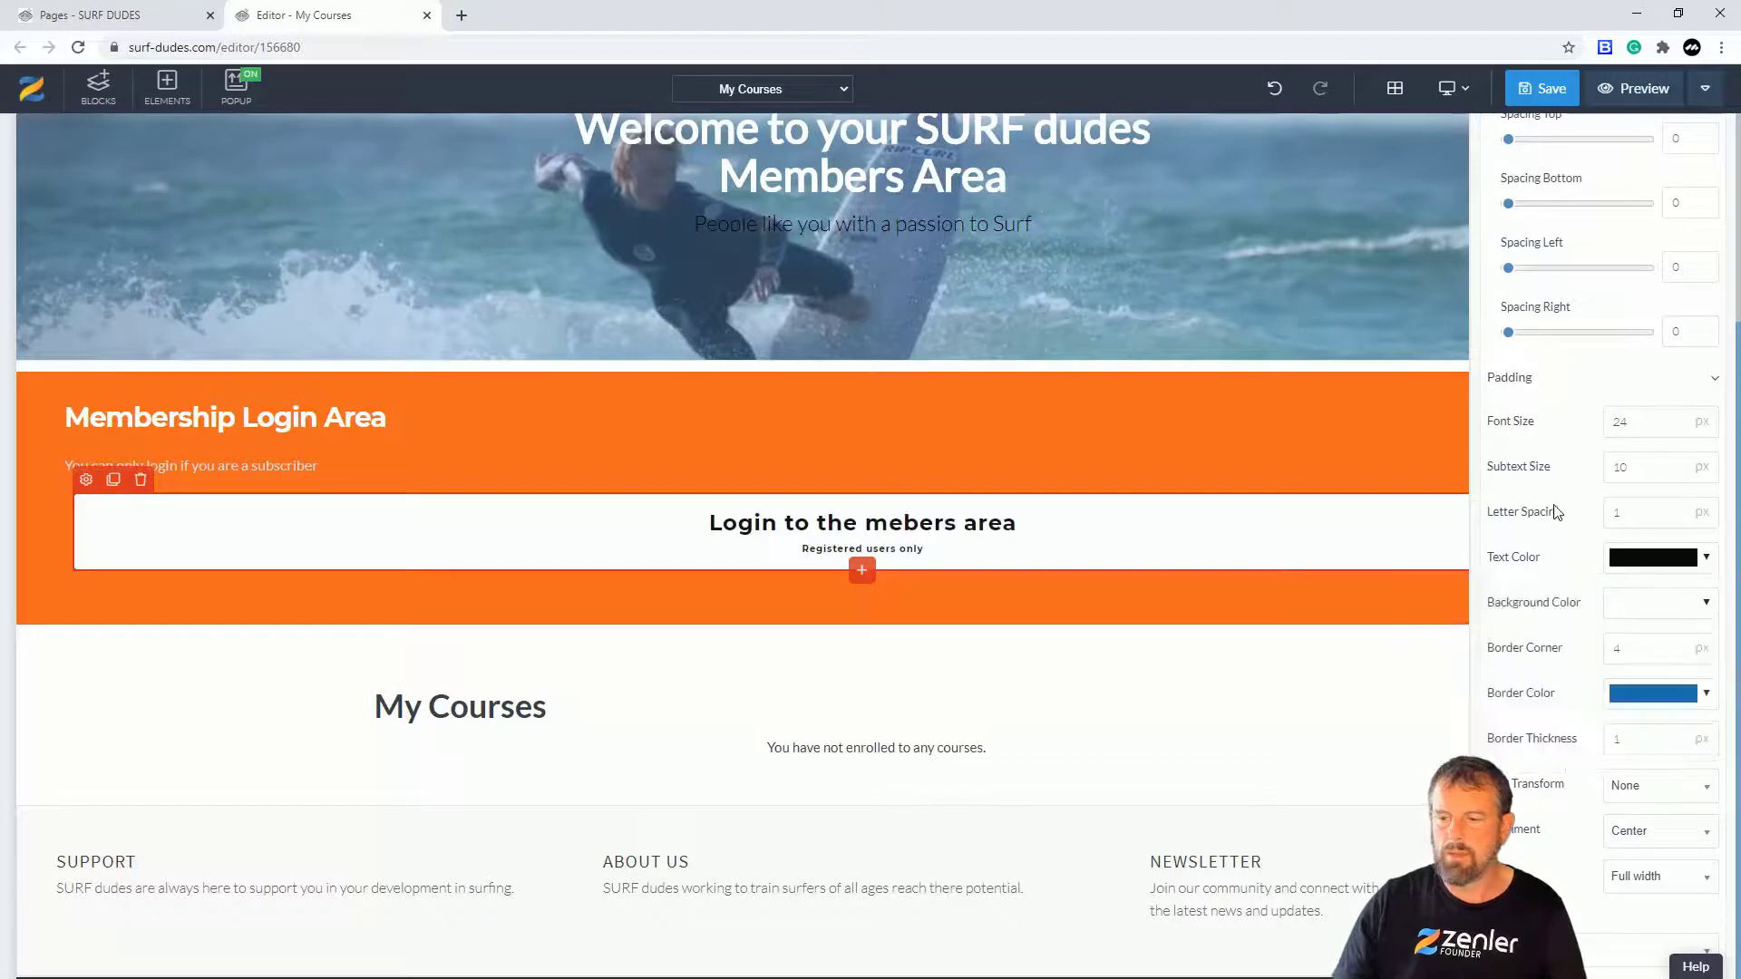
- Increase the login button's font size to 29 px
left_click(1677, 418)
left_click(1676, 418)
left_click(1676, 418)
left_click(1676, 418)
left_click(1676, 418)
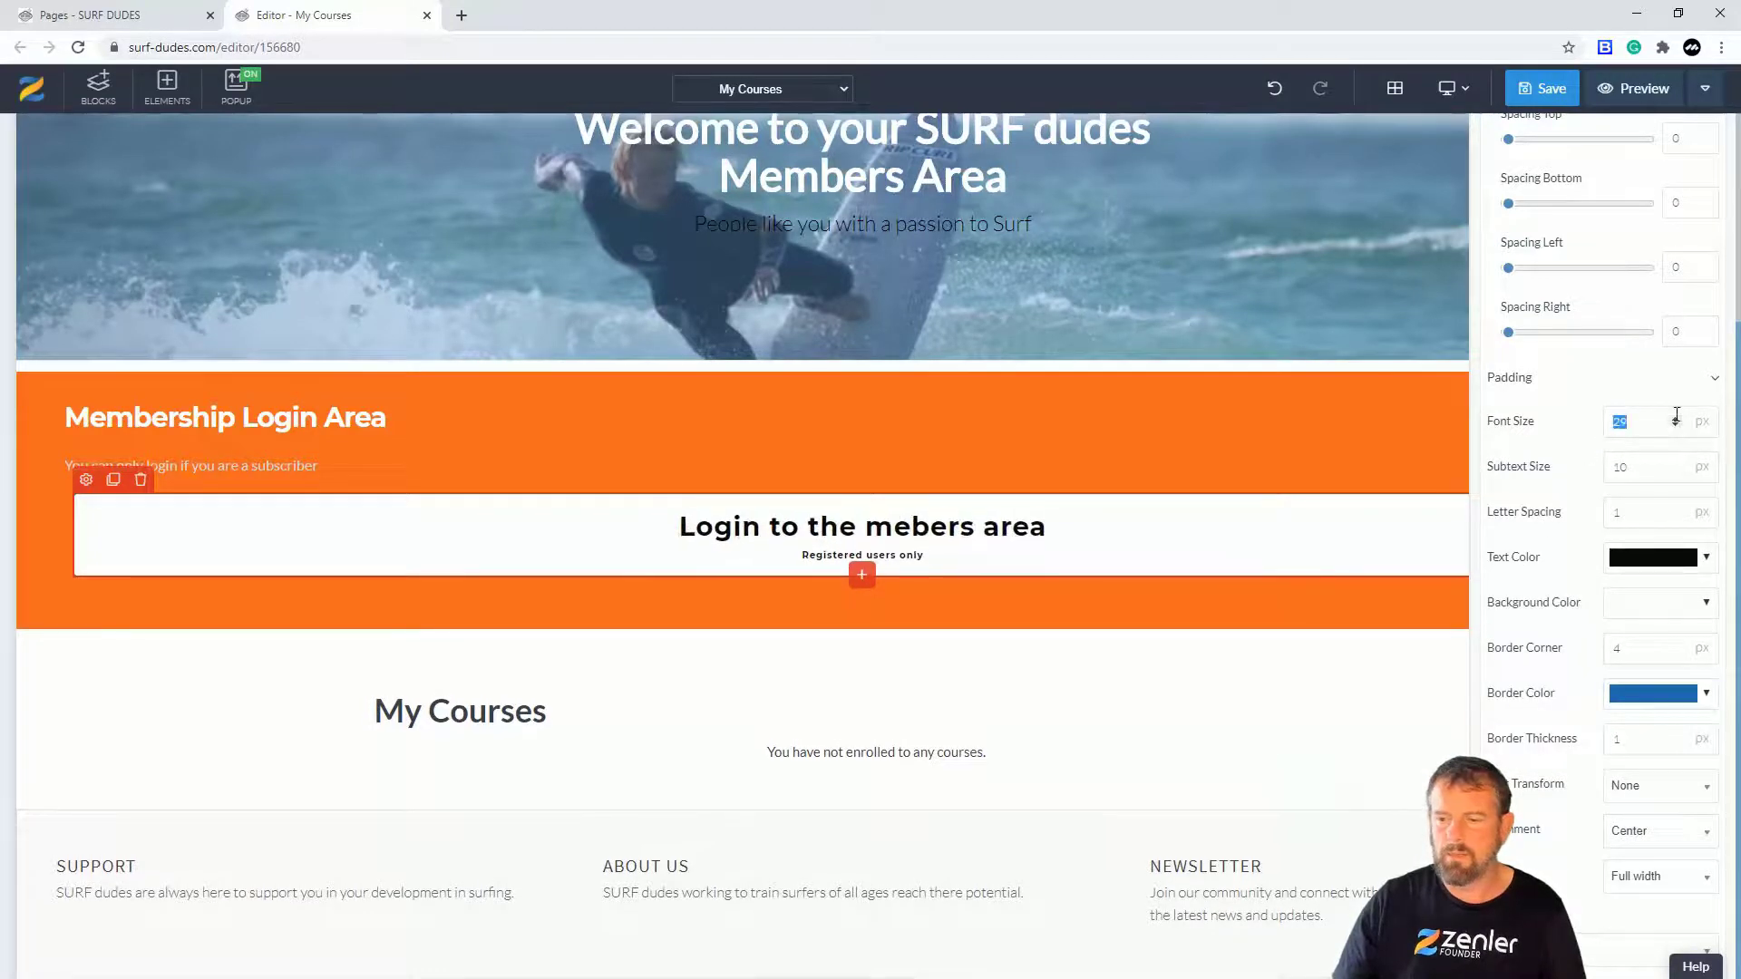
- Increase the login button's subtext size to 22 px and save the My Courses page
left_click(1677, 465)
left_click(1676, 465)
left_click(1676, 465)
left_click(1676, 465)
left_click(1677, 465)
left_click(1676, 465)
left_click(1676, 465)
left_click(1676, 465)
left_click(1676, 466)
left_click(1676, 466)
left_click(1676, 465)
left_click(1677, 465)
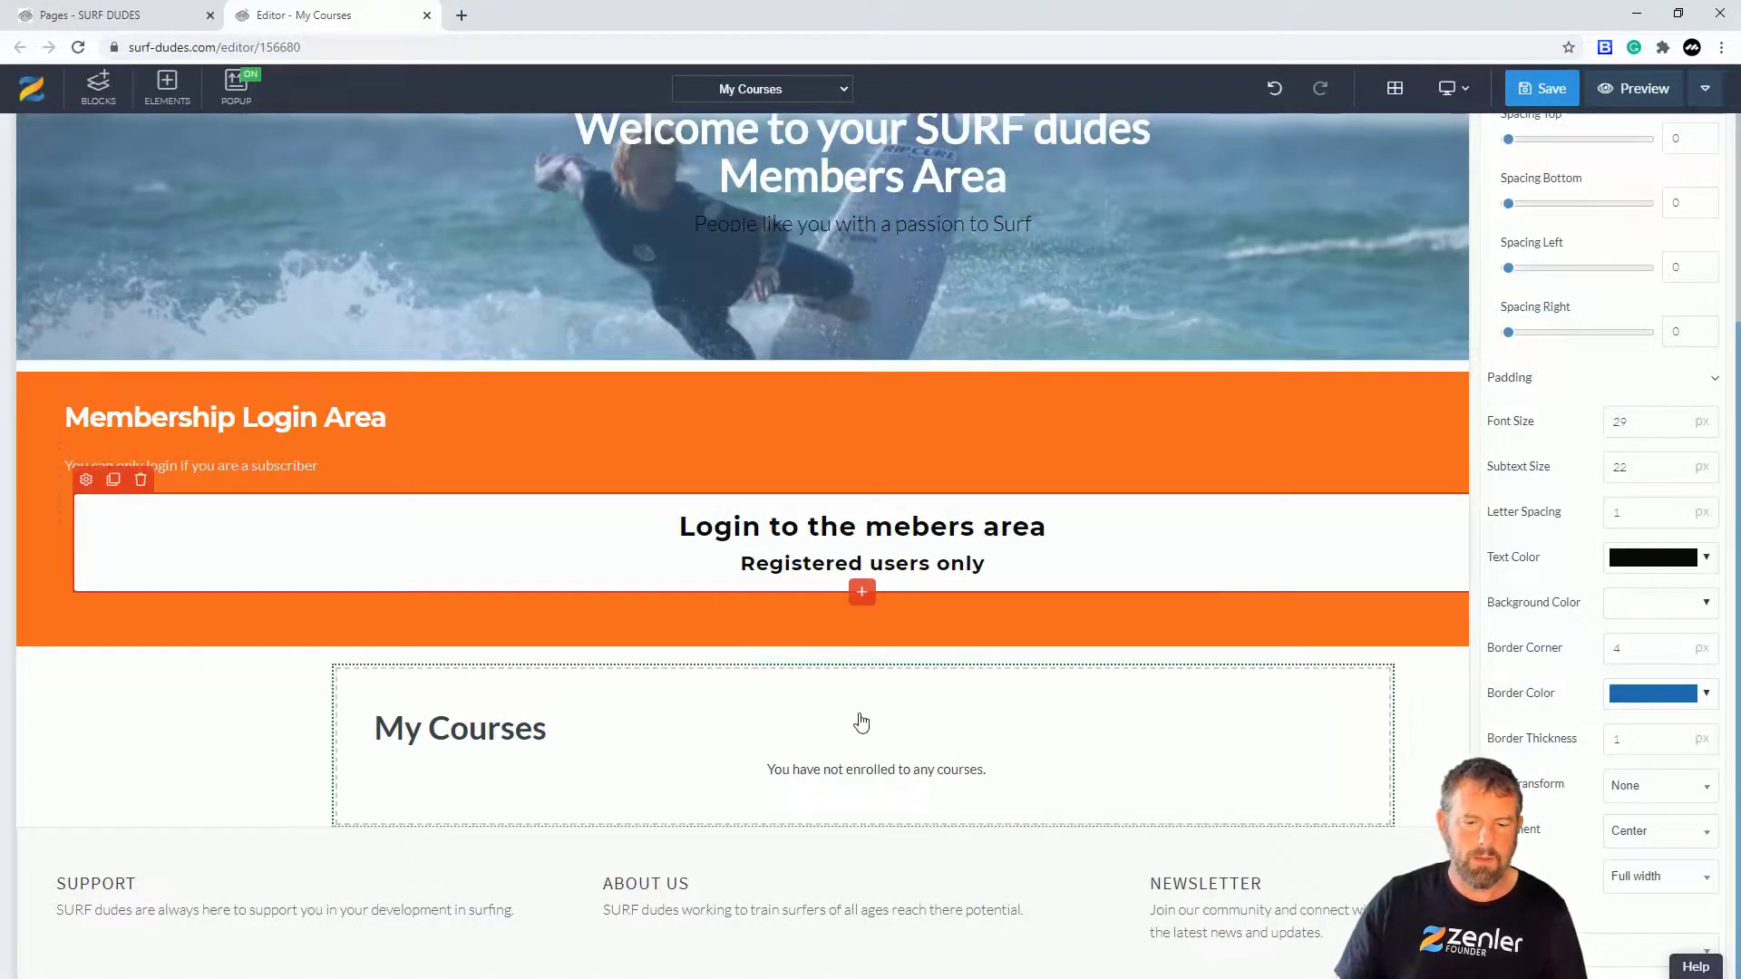
left_click(1523, 92)
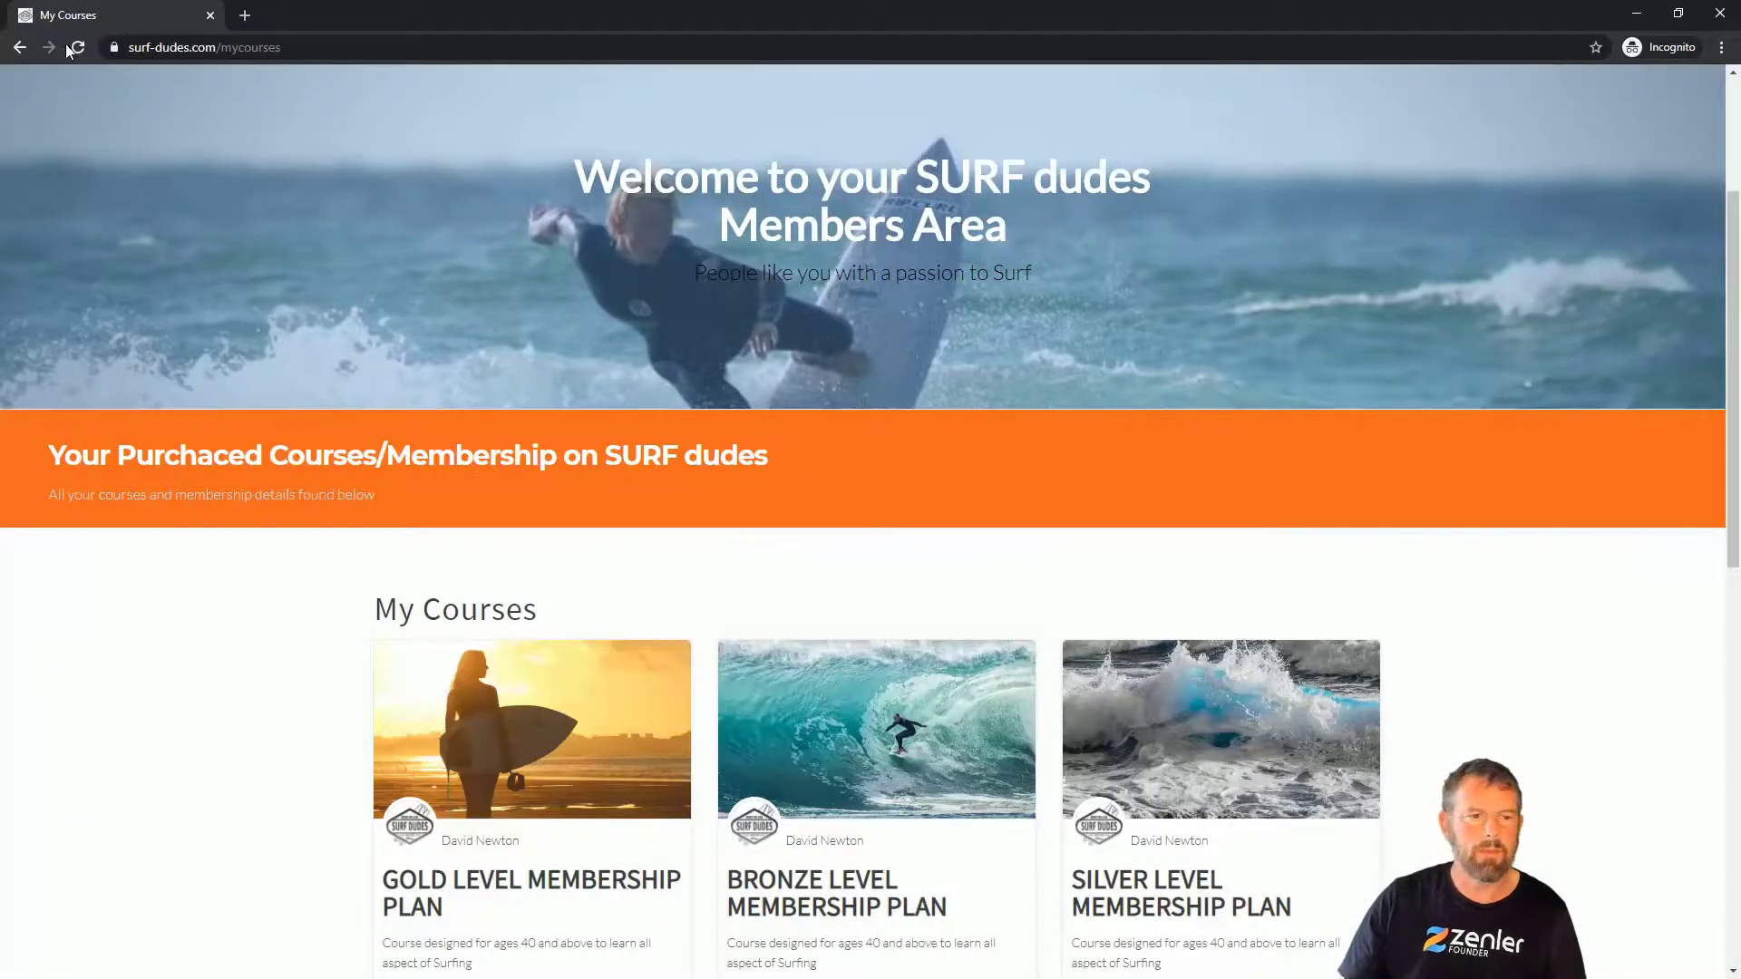
- Reload the live My Courses page in the incognito window and check the login section, course list and My Courses navigation link
left_click(76, 47)
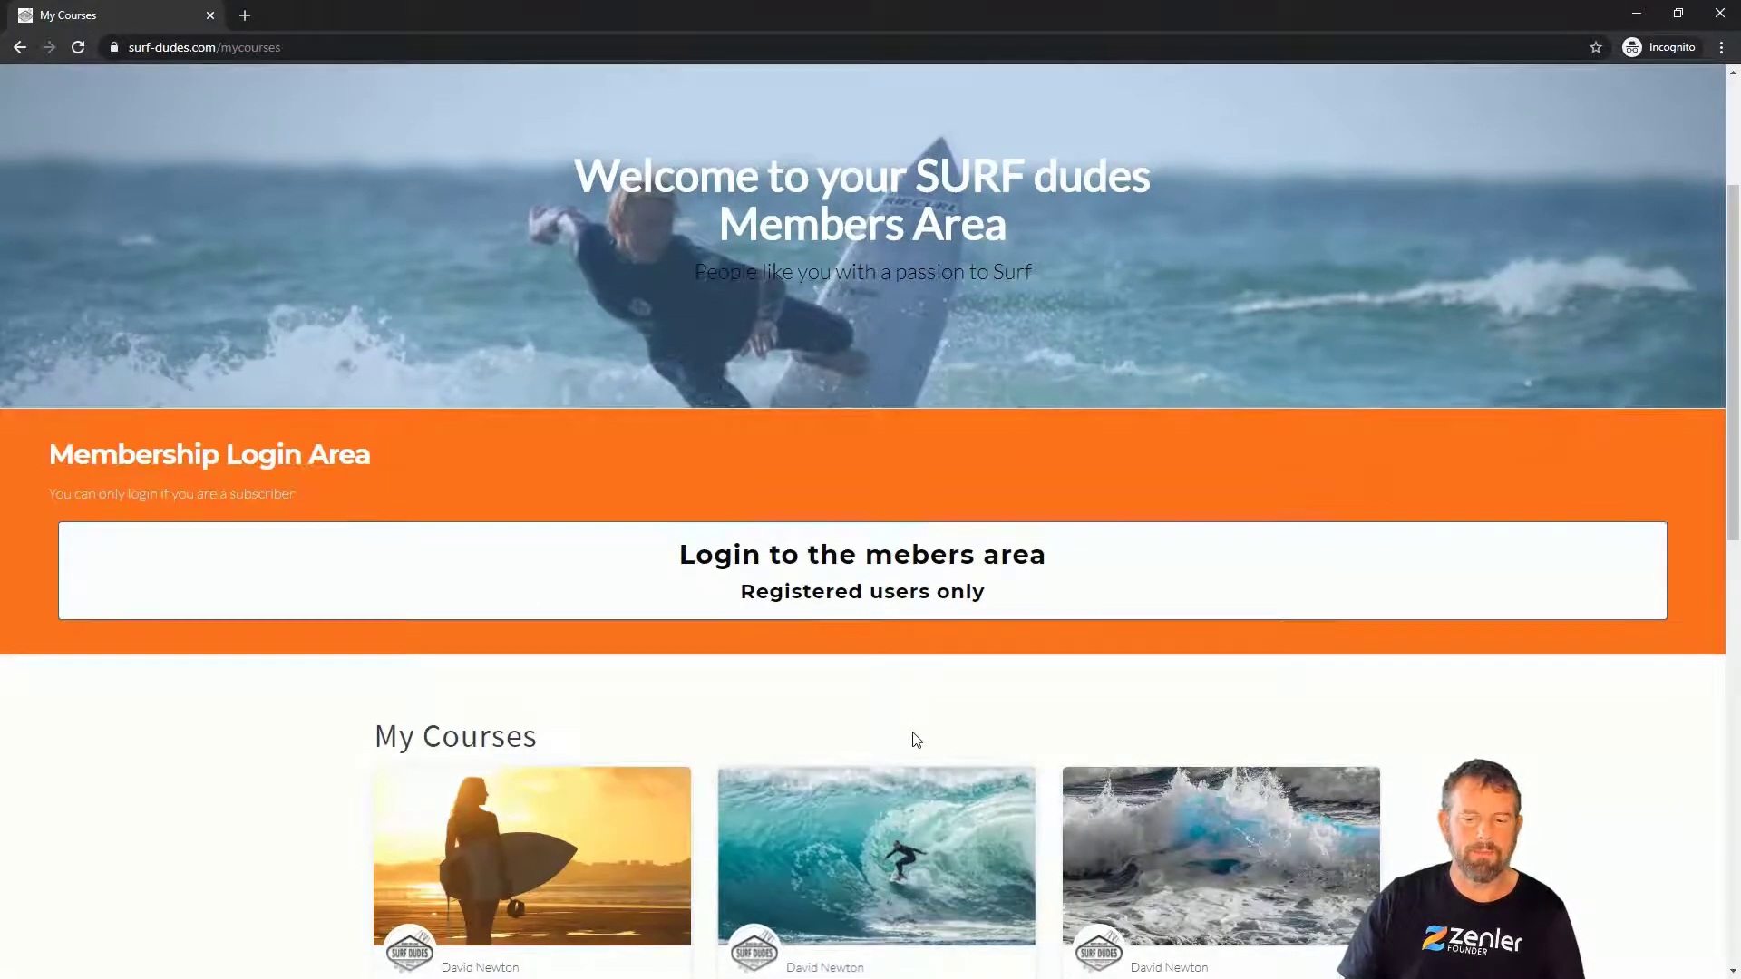
scroll(913, 738, "down", 3)
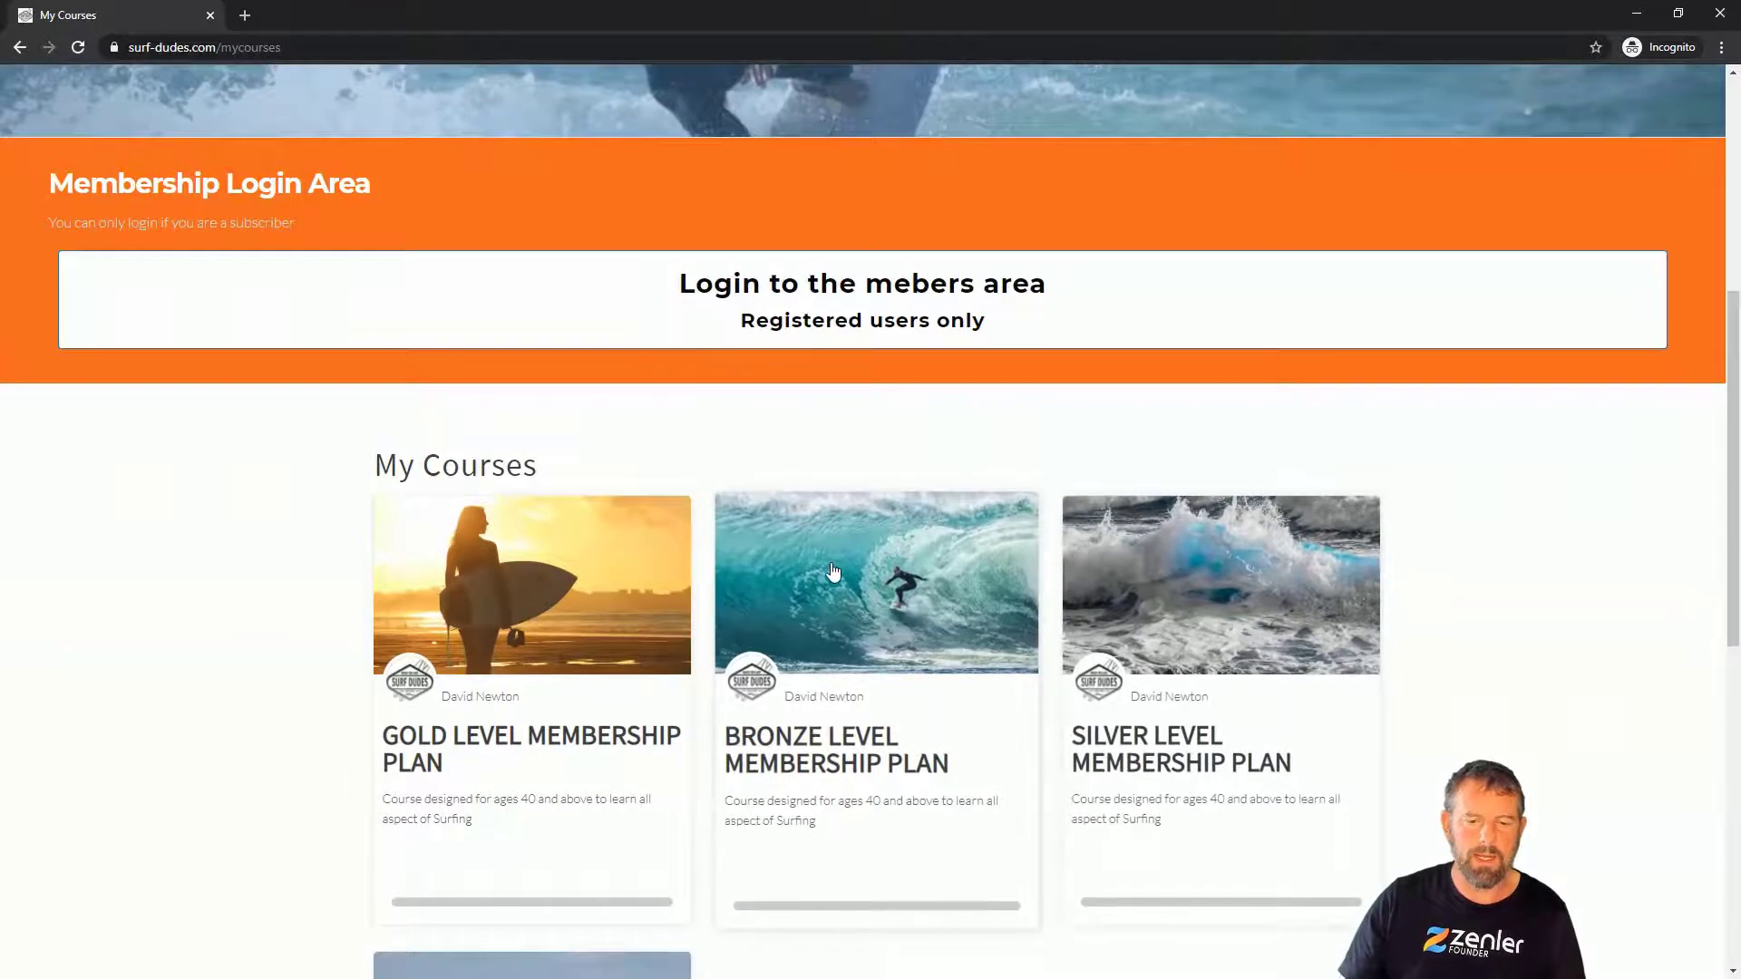
scroll(830, 562, "up", 4)
scroll(800, 296, "up", 2)
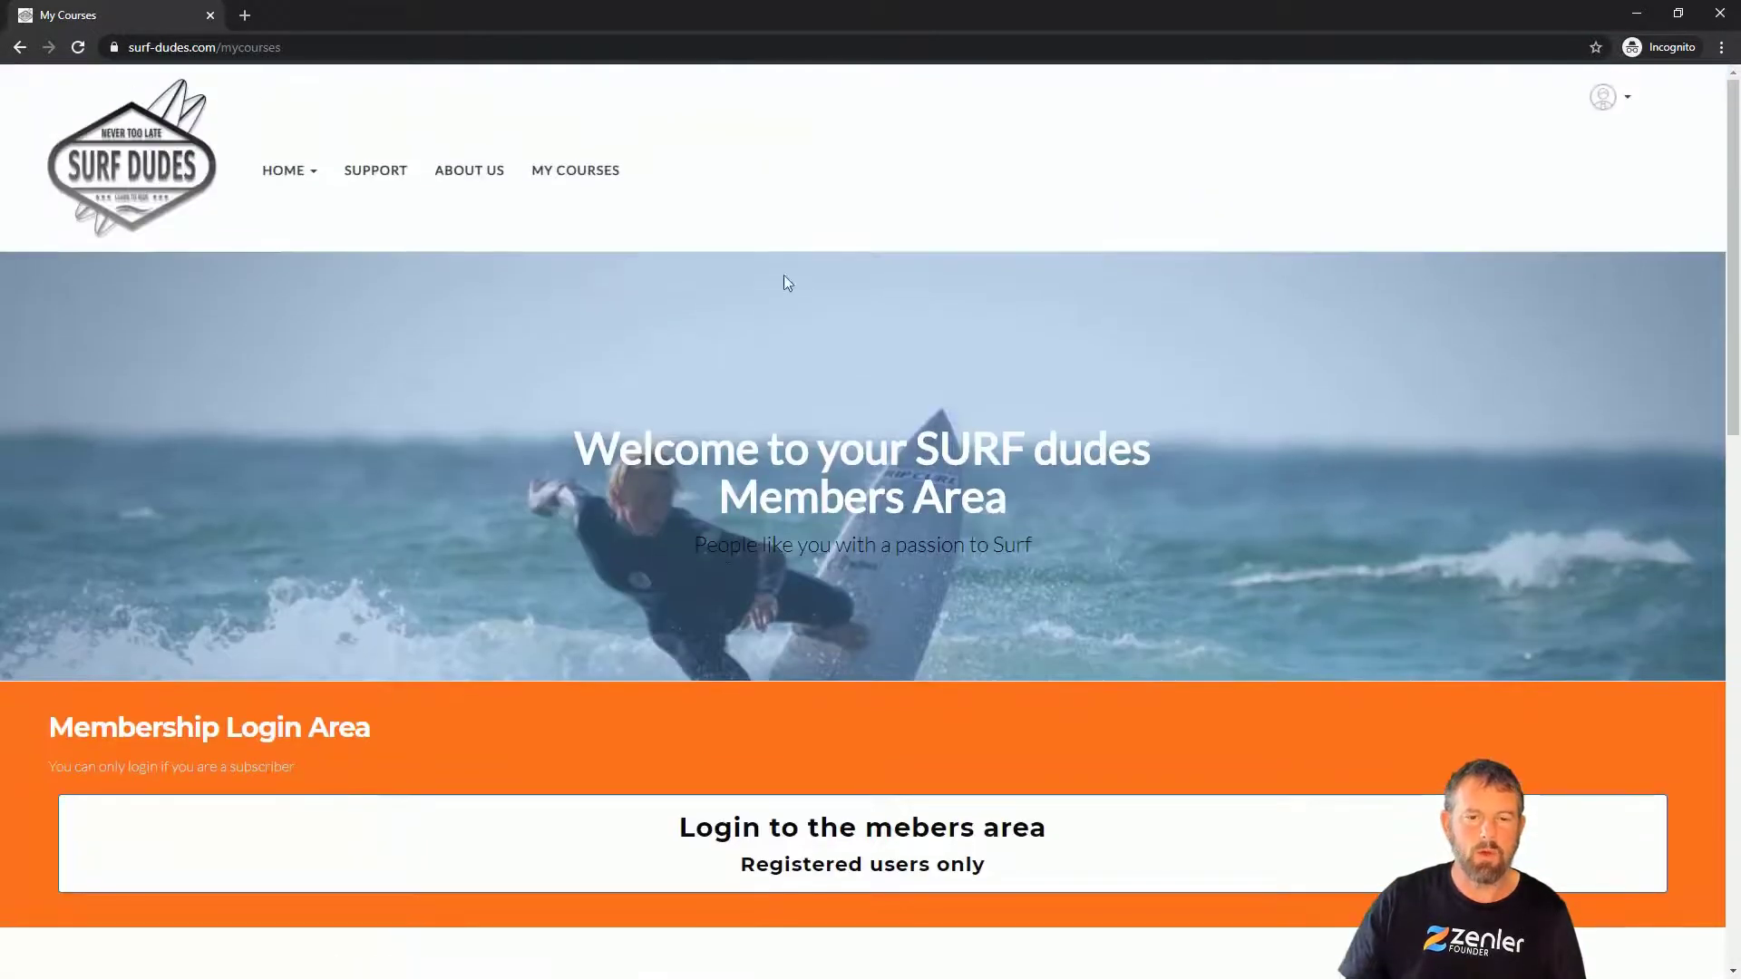
left_click(585, 172)
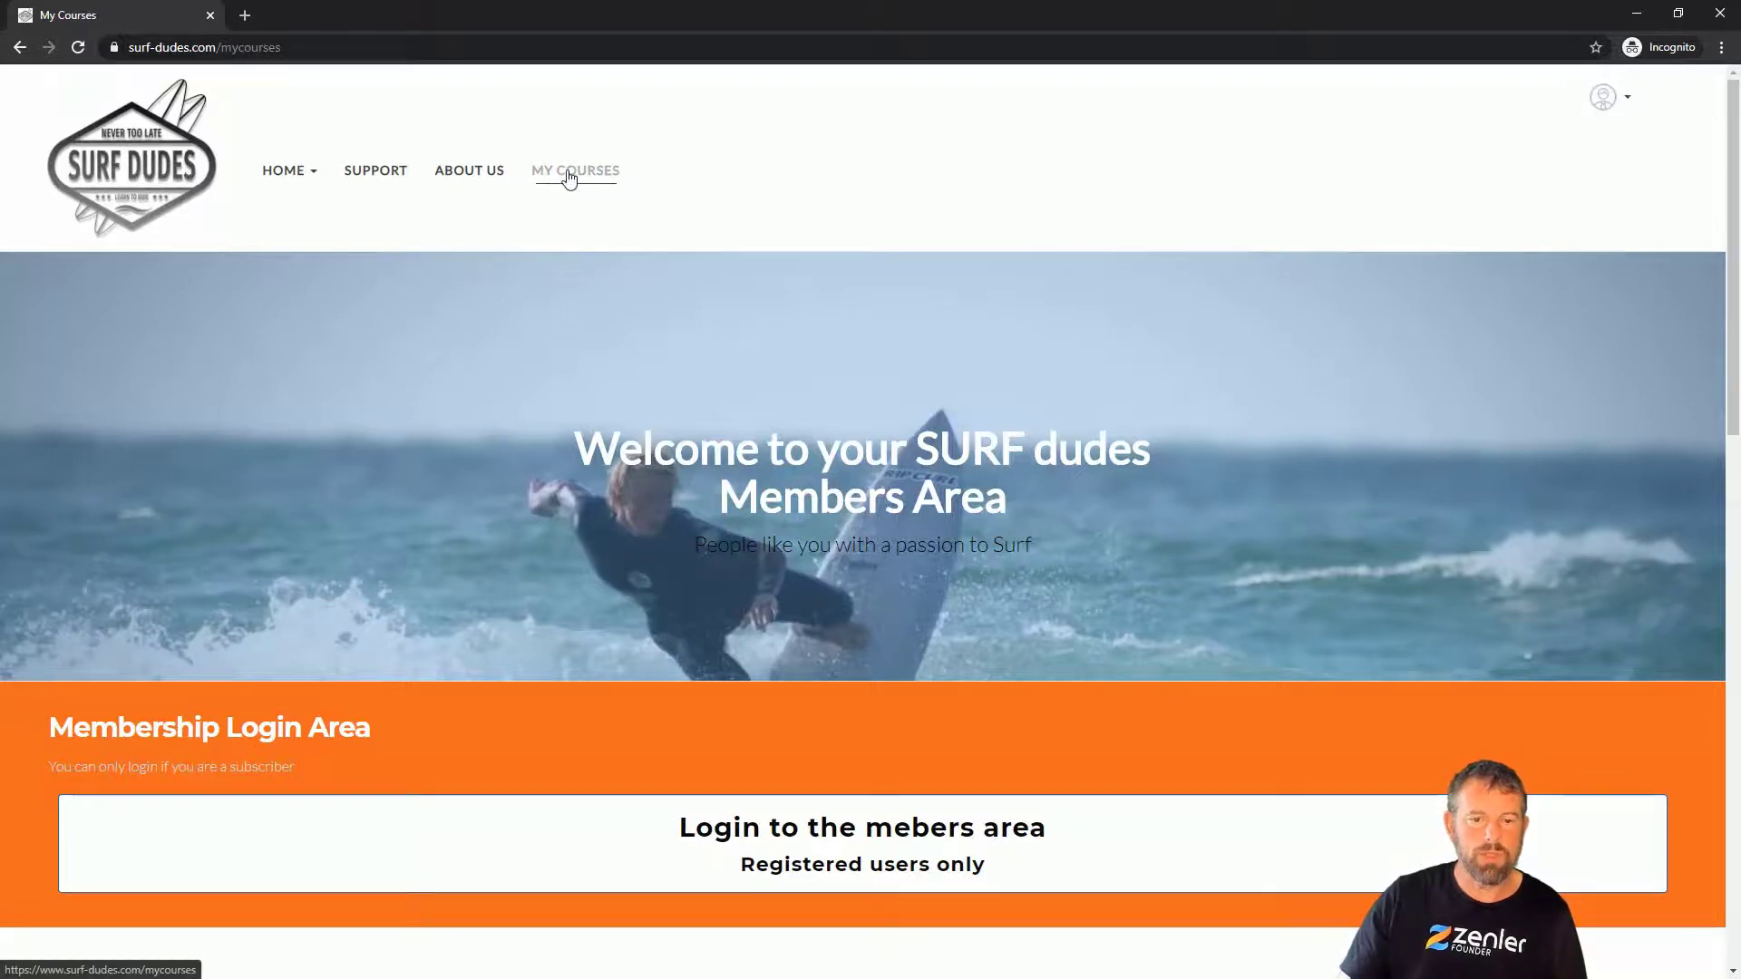
scroll(938, 415, "down", 4)
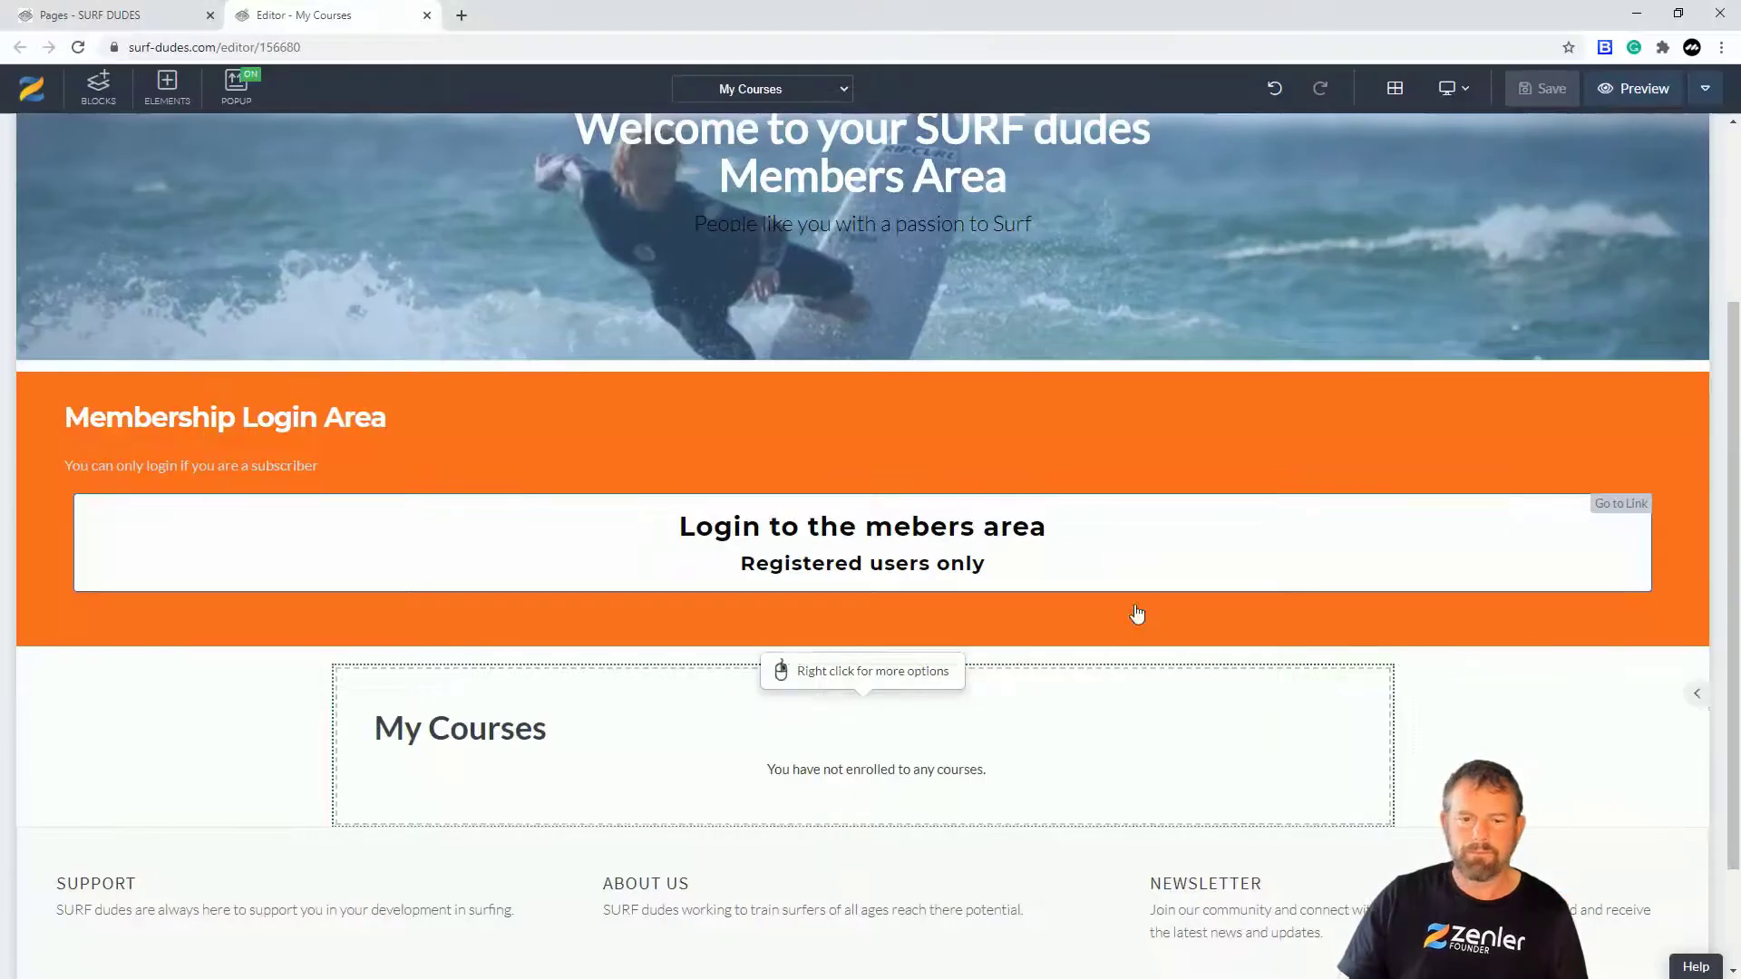
- Inspect the menu links in the site header's settings in the My Courses editor, and close the settings
scroll(1134, 613, "up", 3)
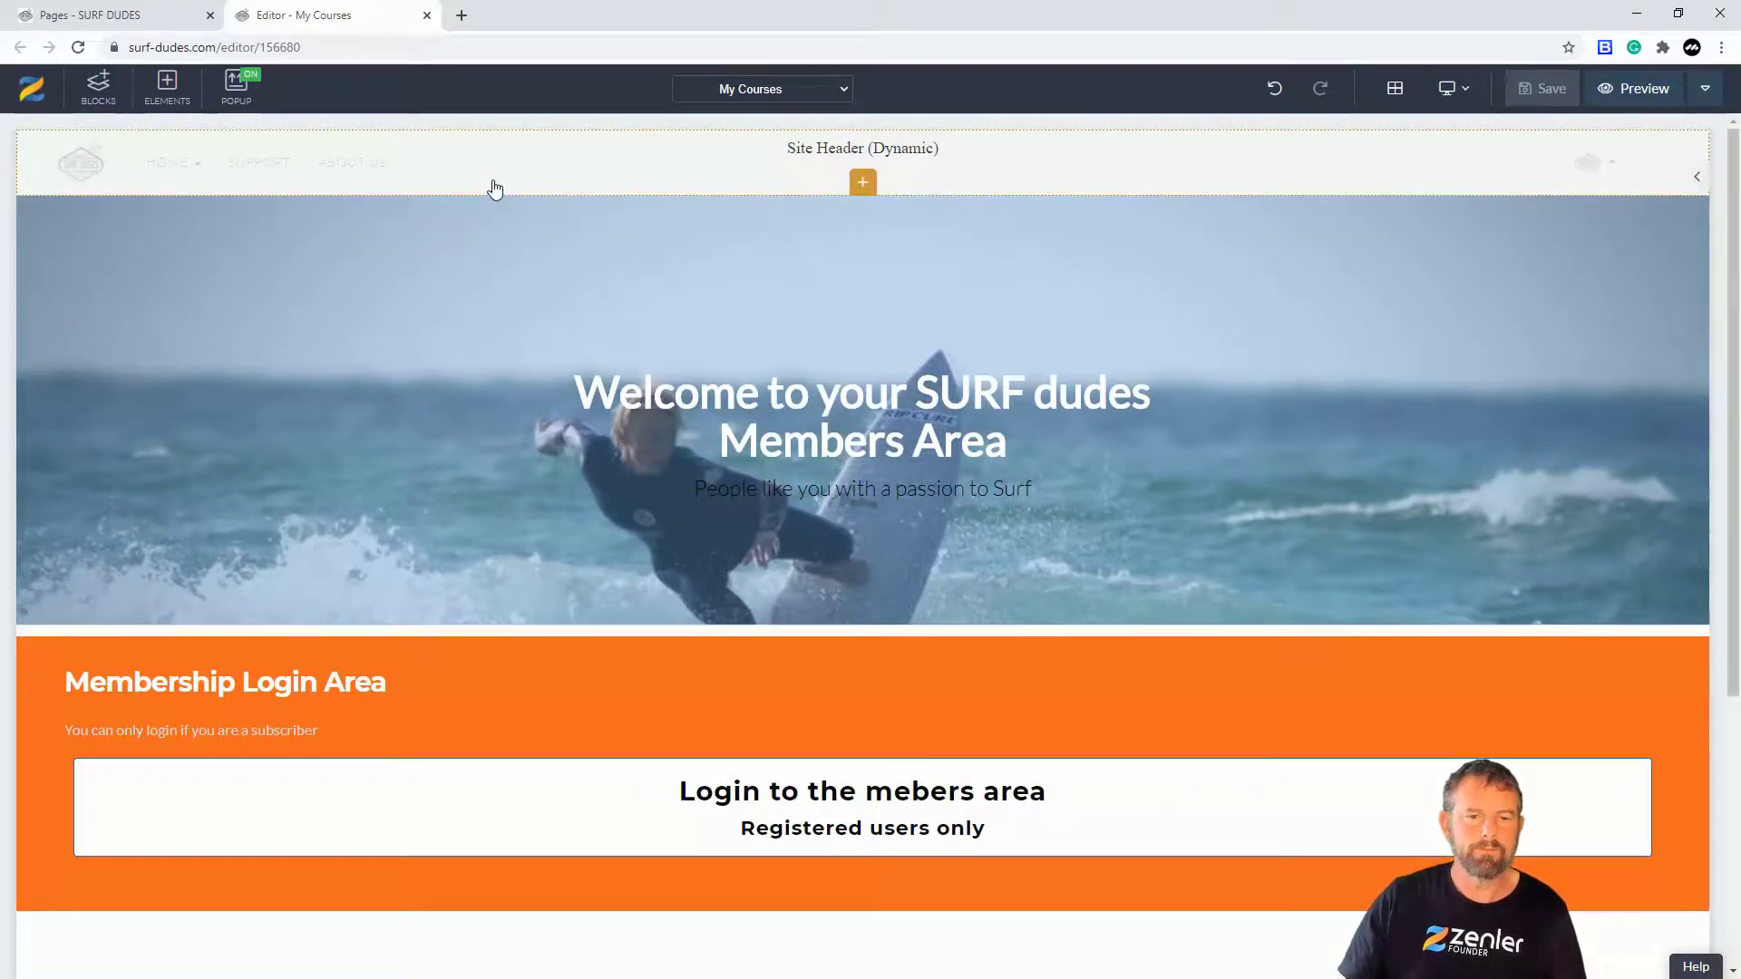
left_click(29, 142)
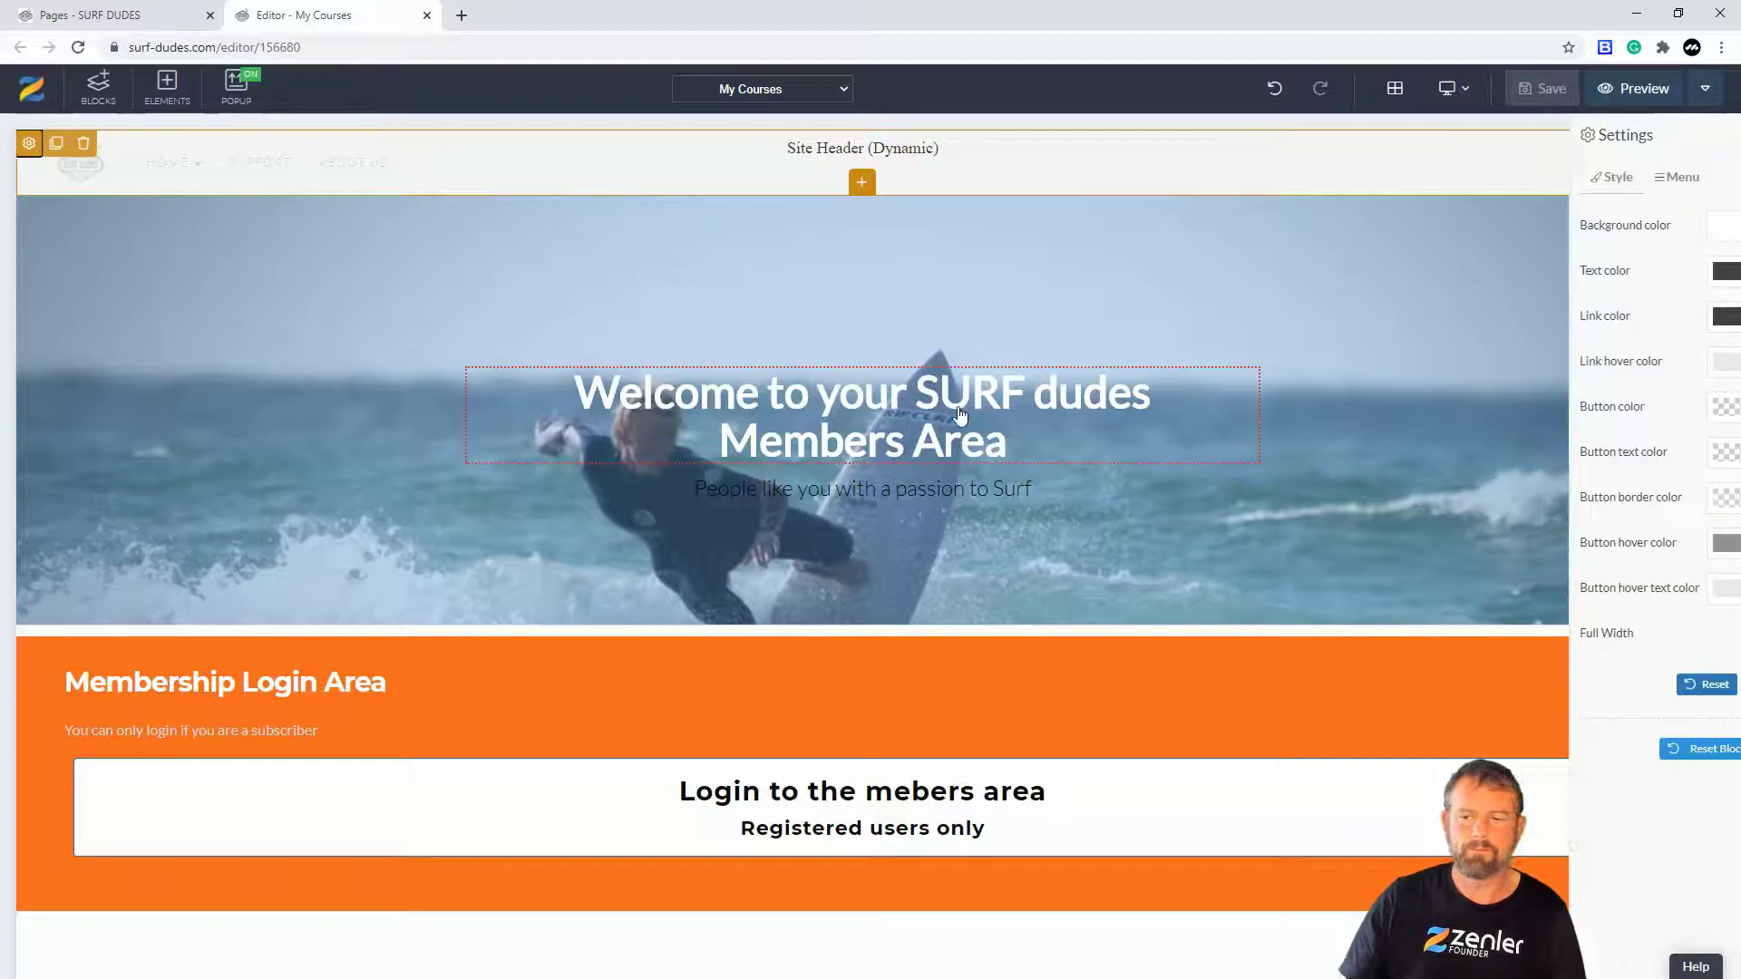
left_click(1582, 177)
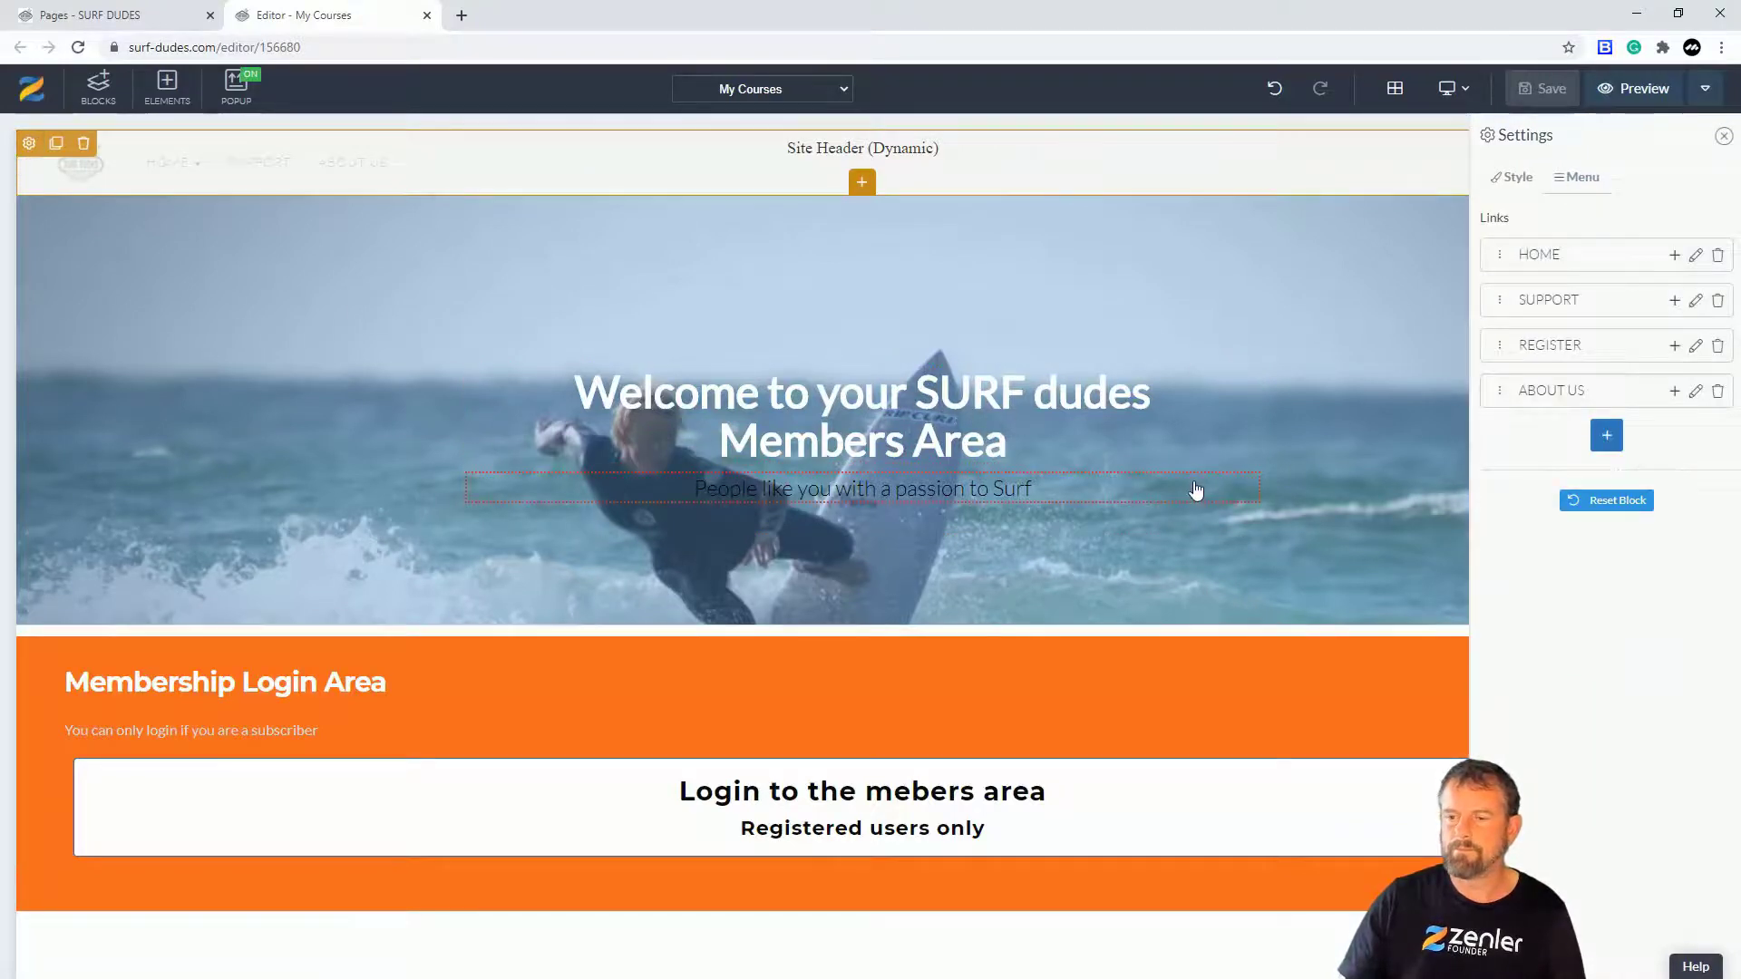
left_click(1723, 137)
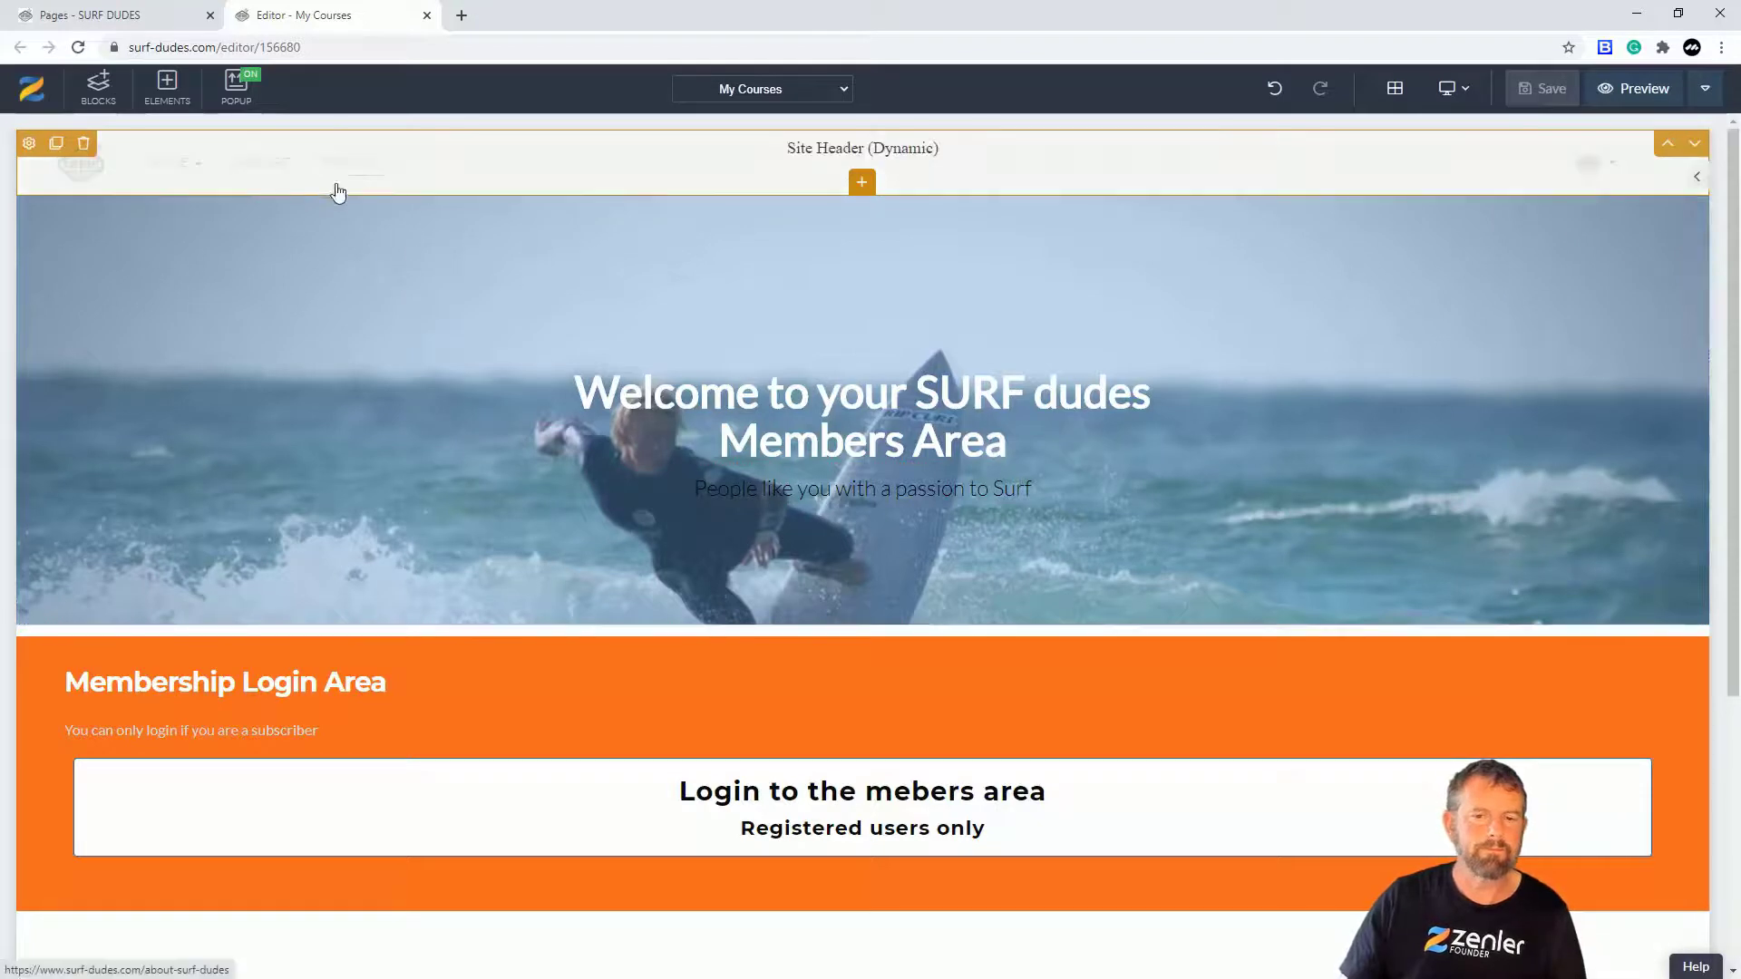
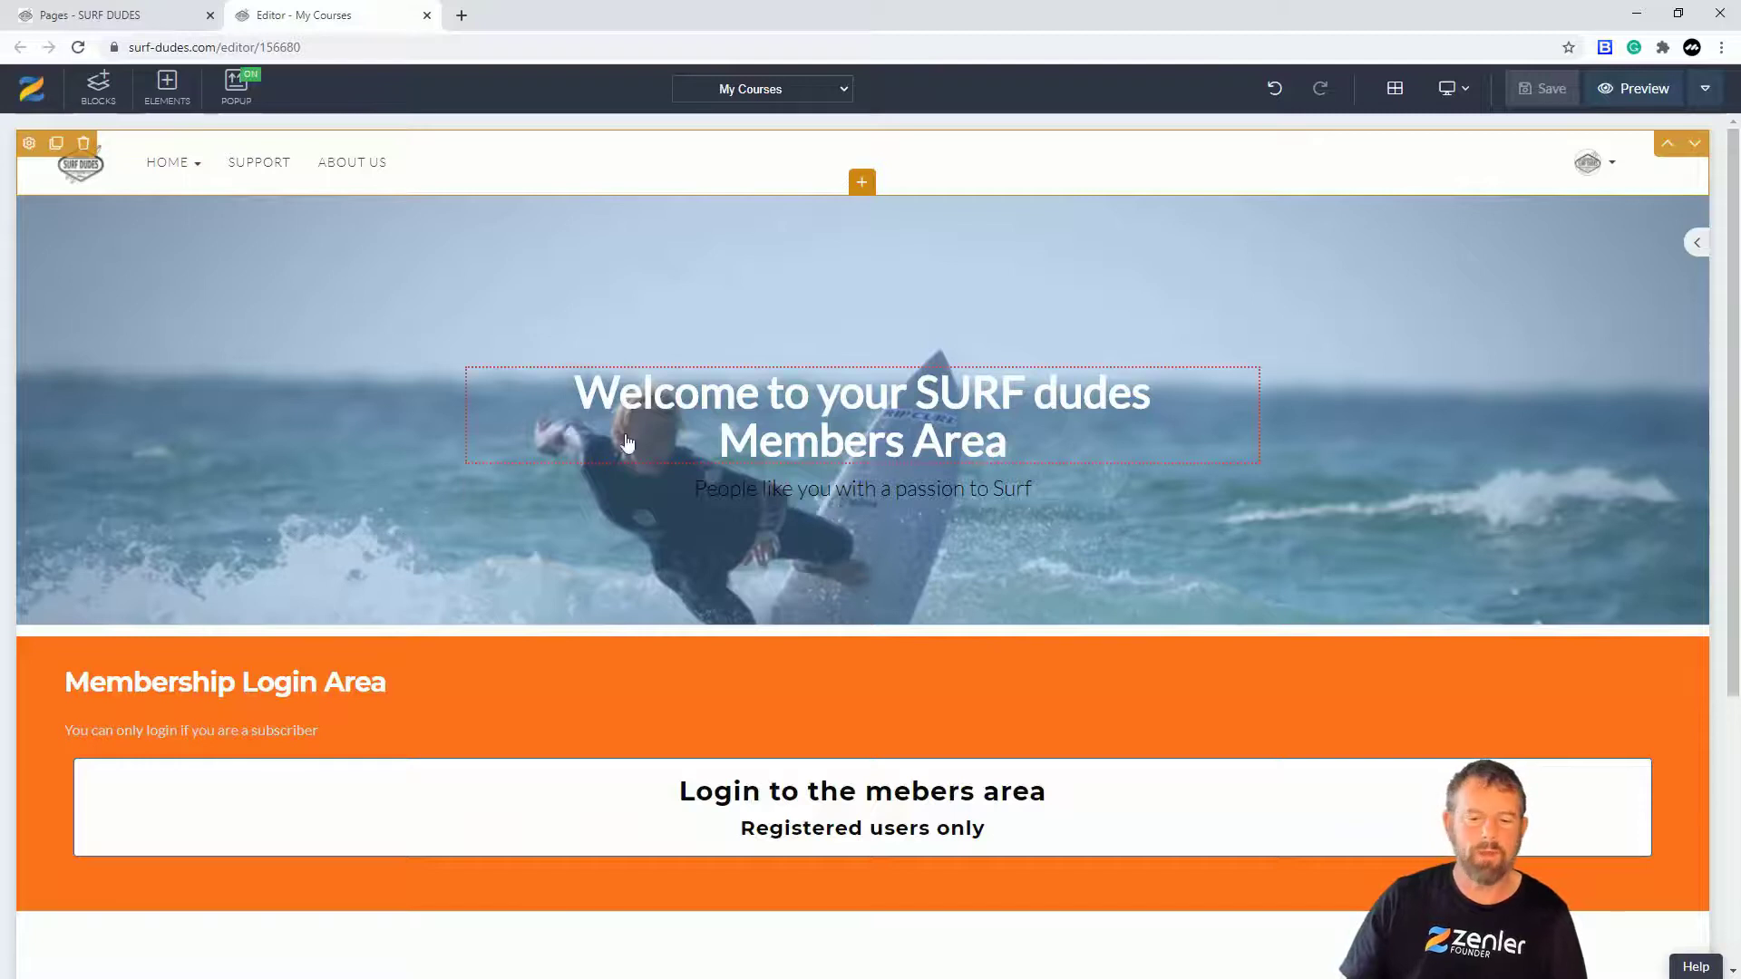
scroll(622, 482, "down", 4)
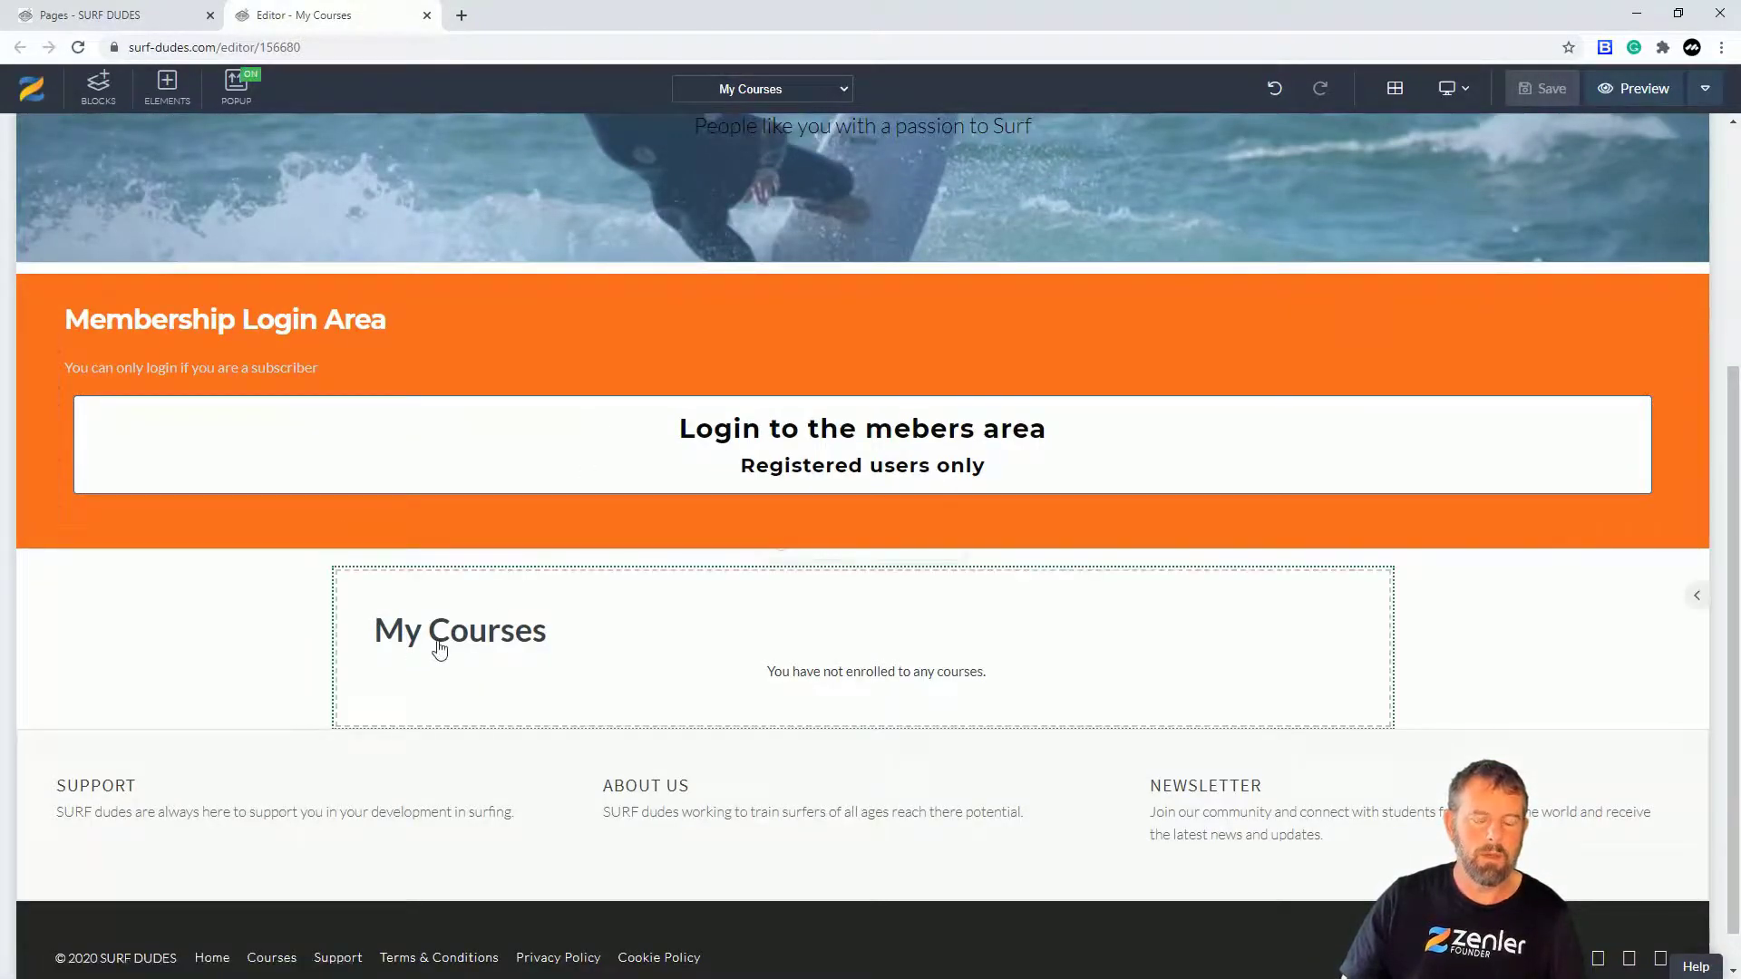
scroll(725, 530, "up", 3)
scroll(716, 539, "down", 4)
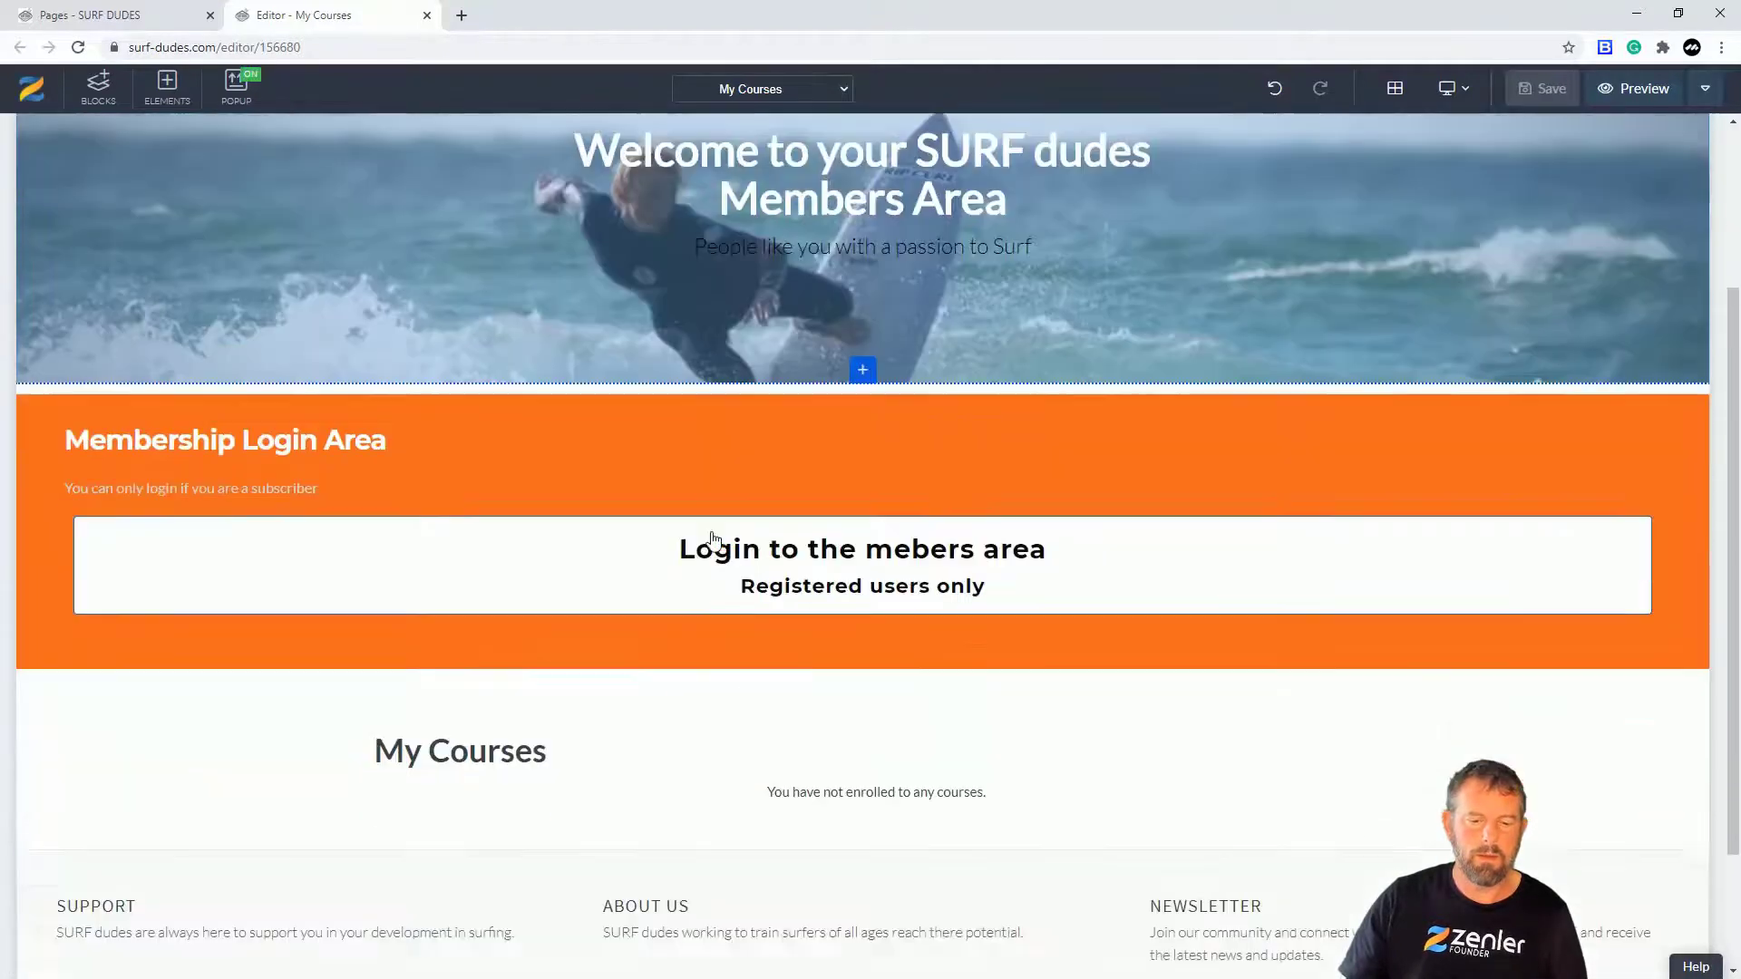
scroll(632, 589, "up", 3)
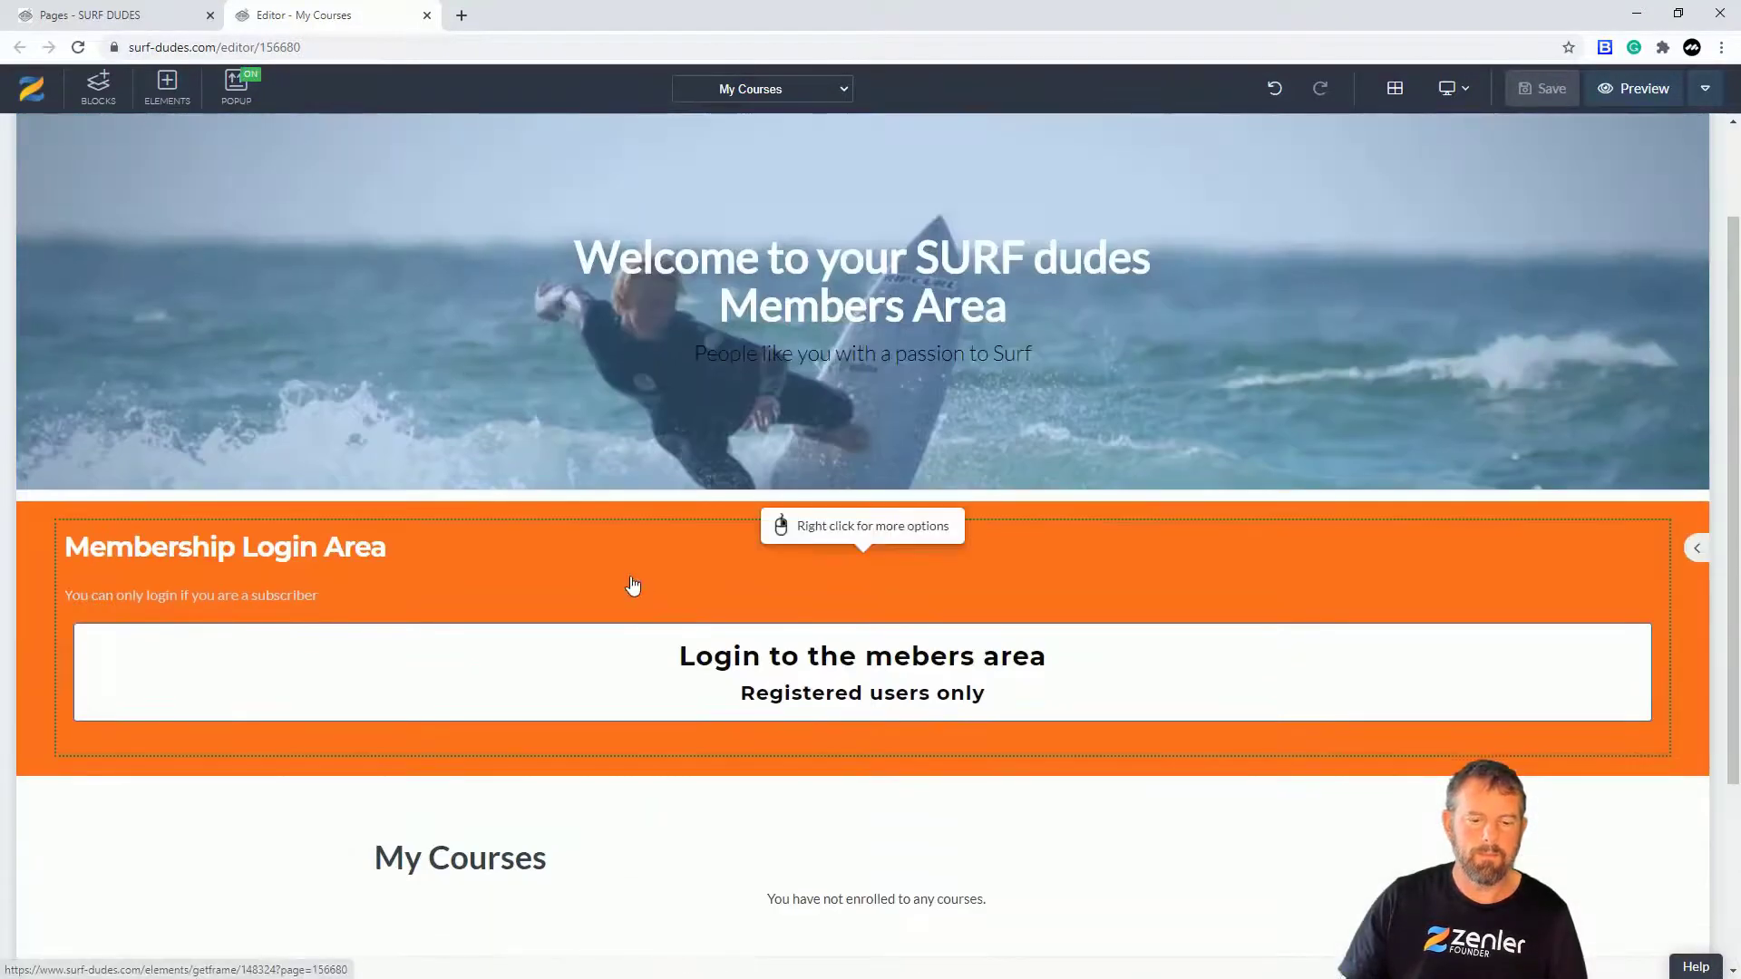
scroll(632, 589, "up", 2)
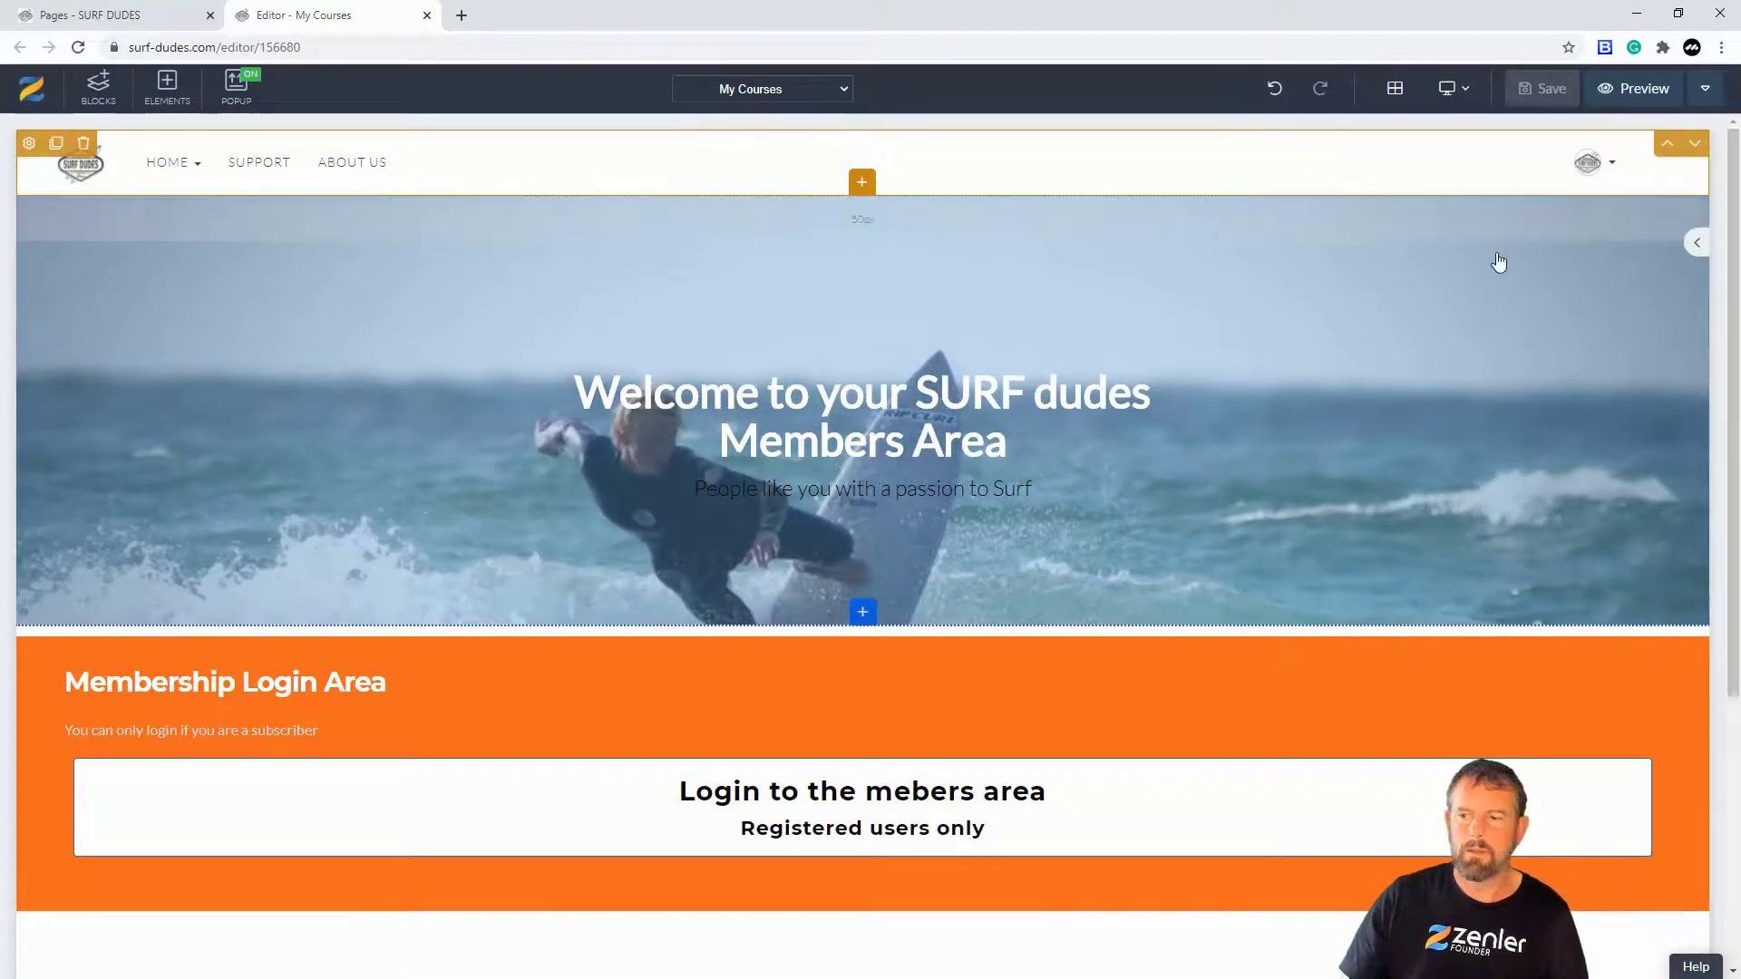
- Open the site's Language settings and expand the General custom texts
left_click(120, 17)
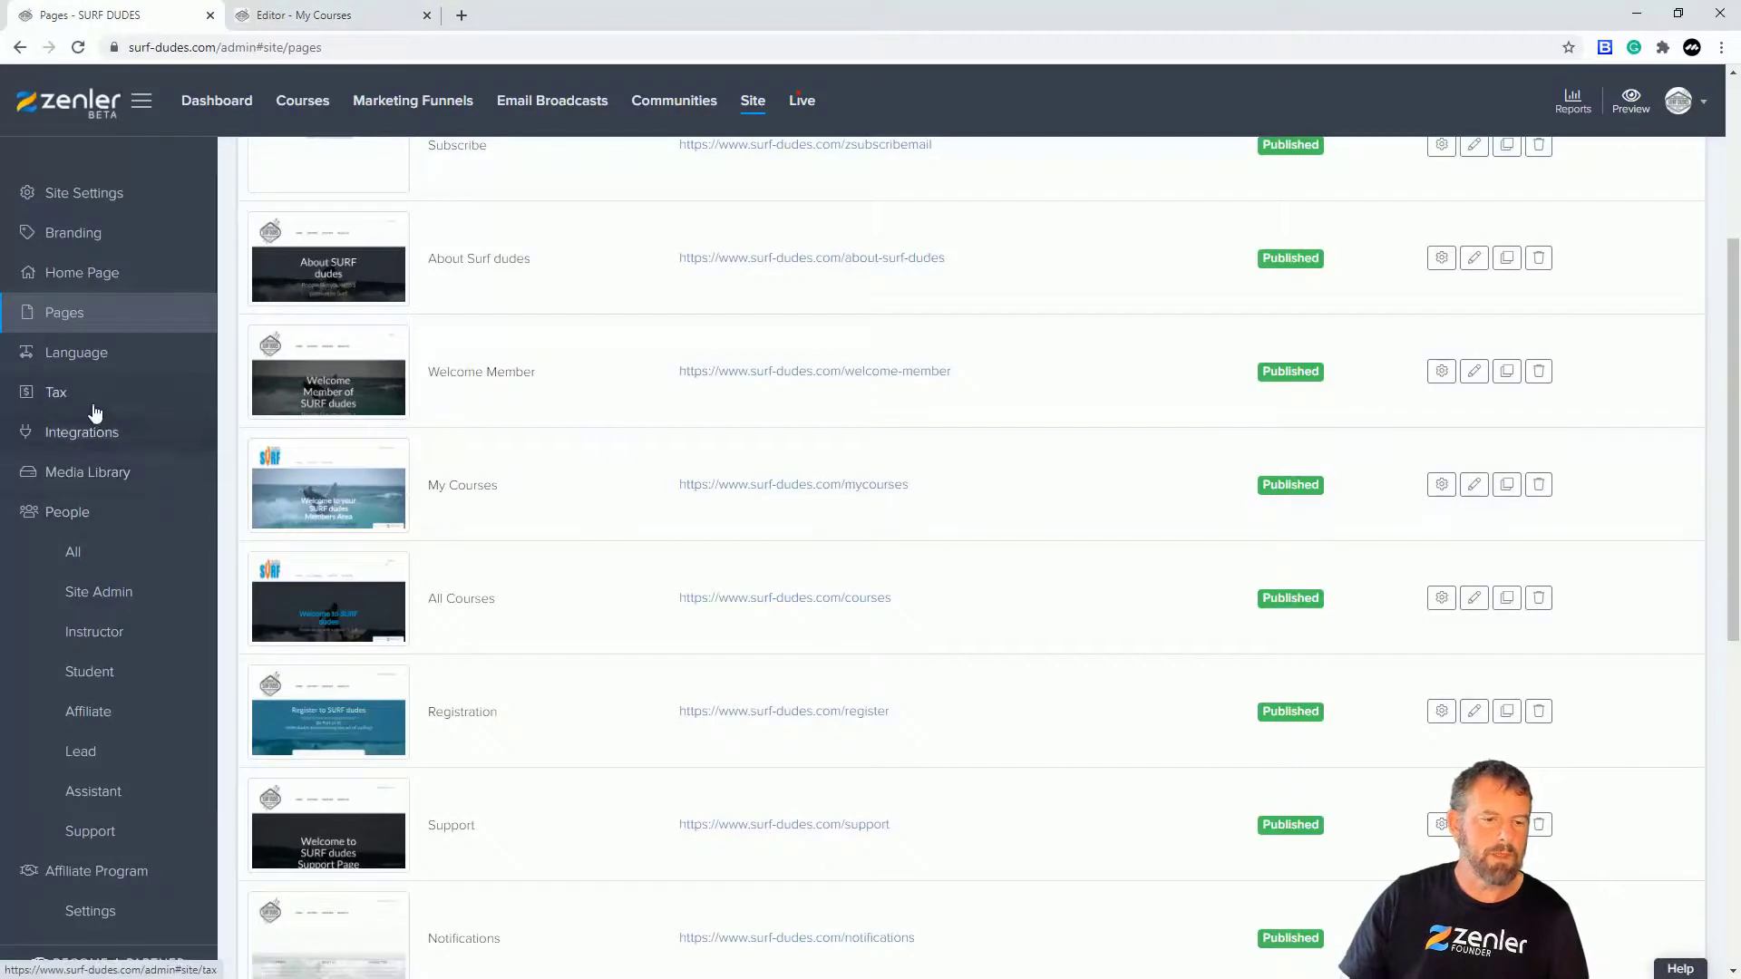
left_click(79, 355)
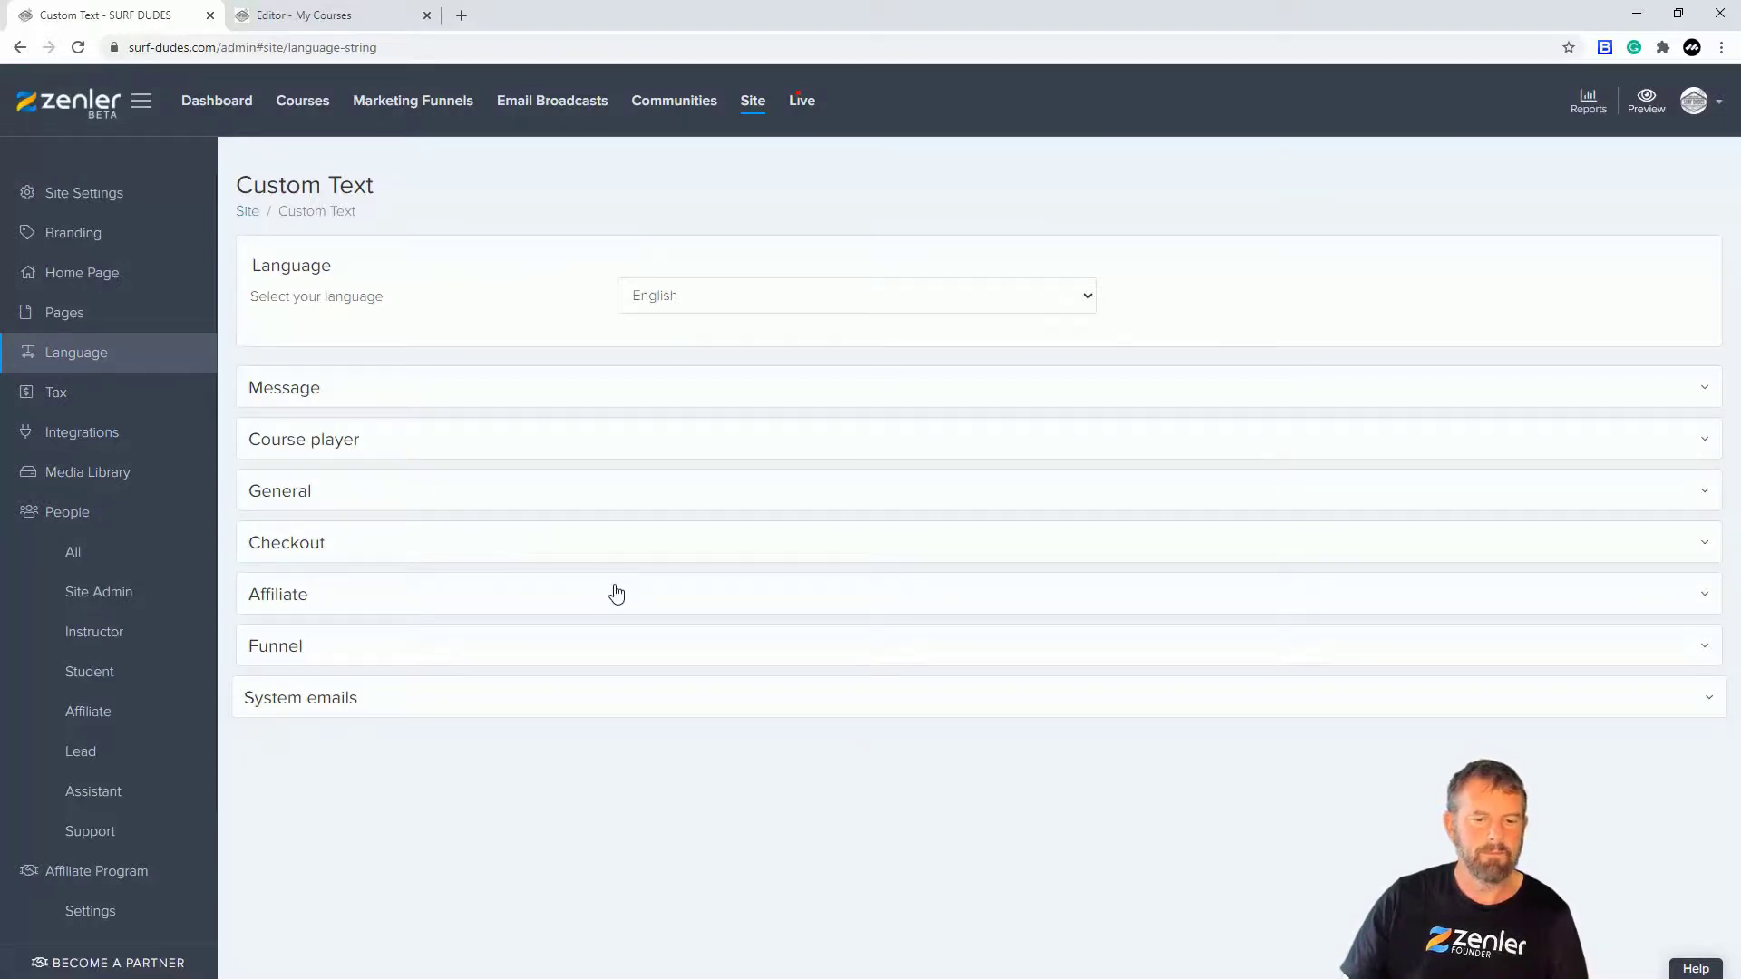
left_click(687, 505)
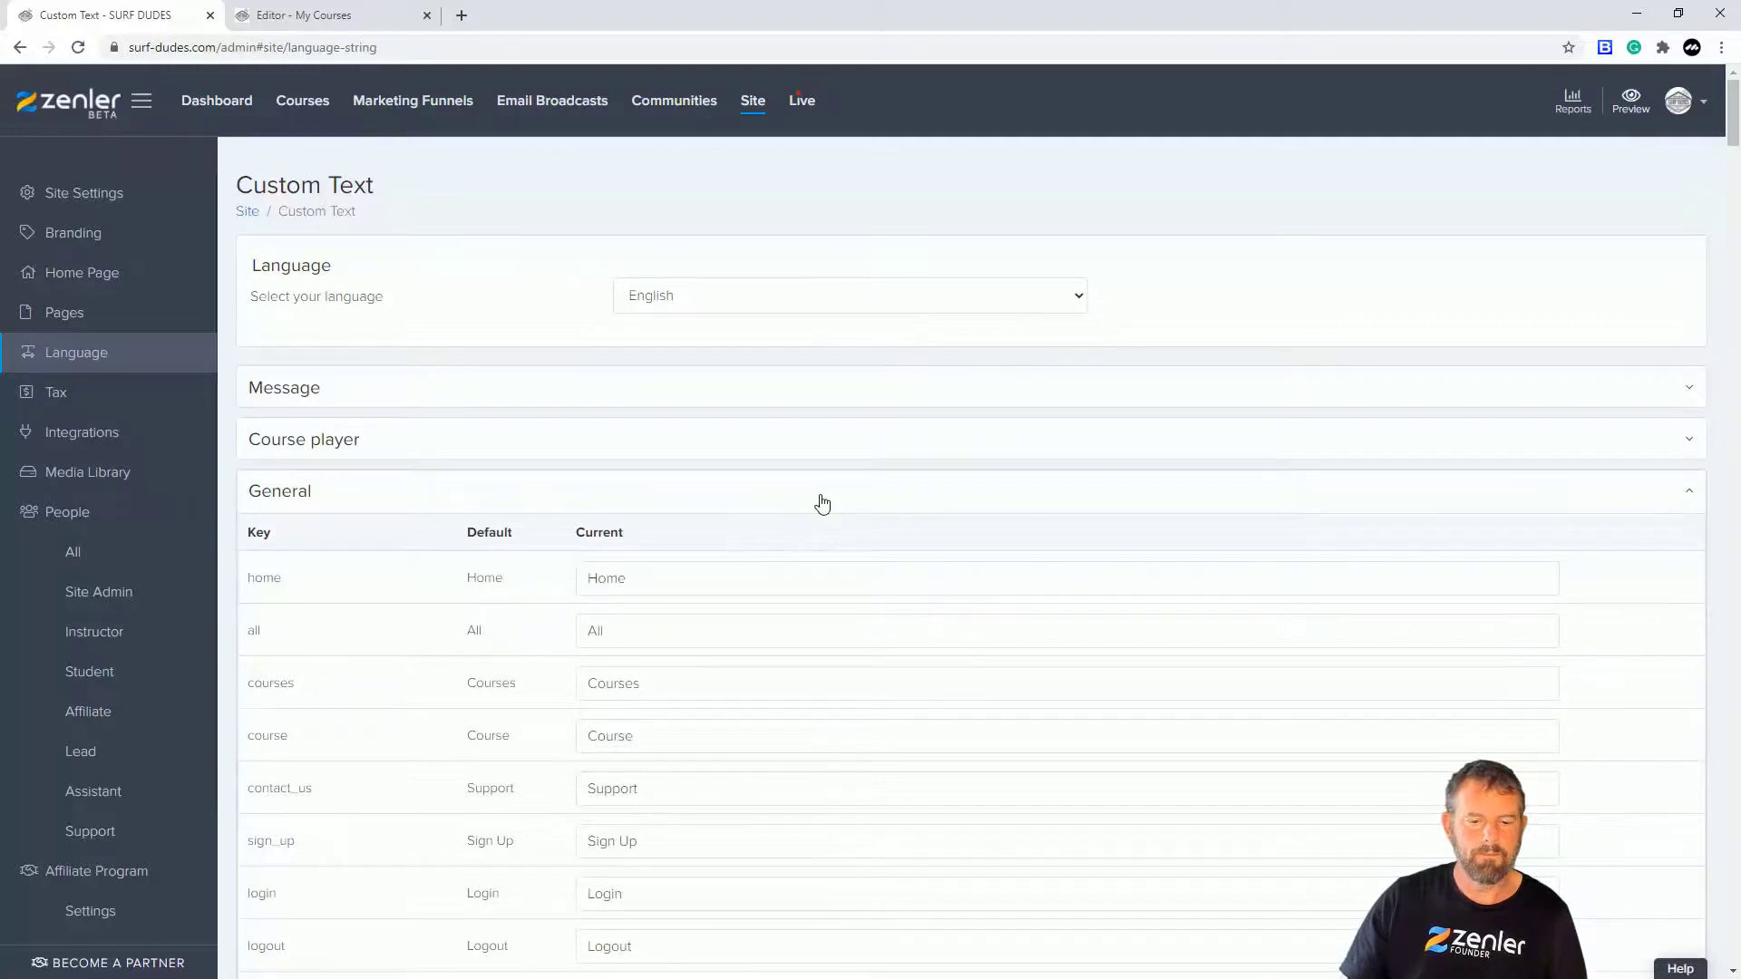
- Change the custom text for the my_courses key to "YOUR MEMBERSHIP" and save it
scroll(823, 504, "down", 4)
scroll(821, 495, "down", 10)
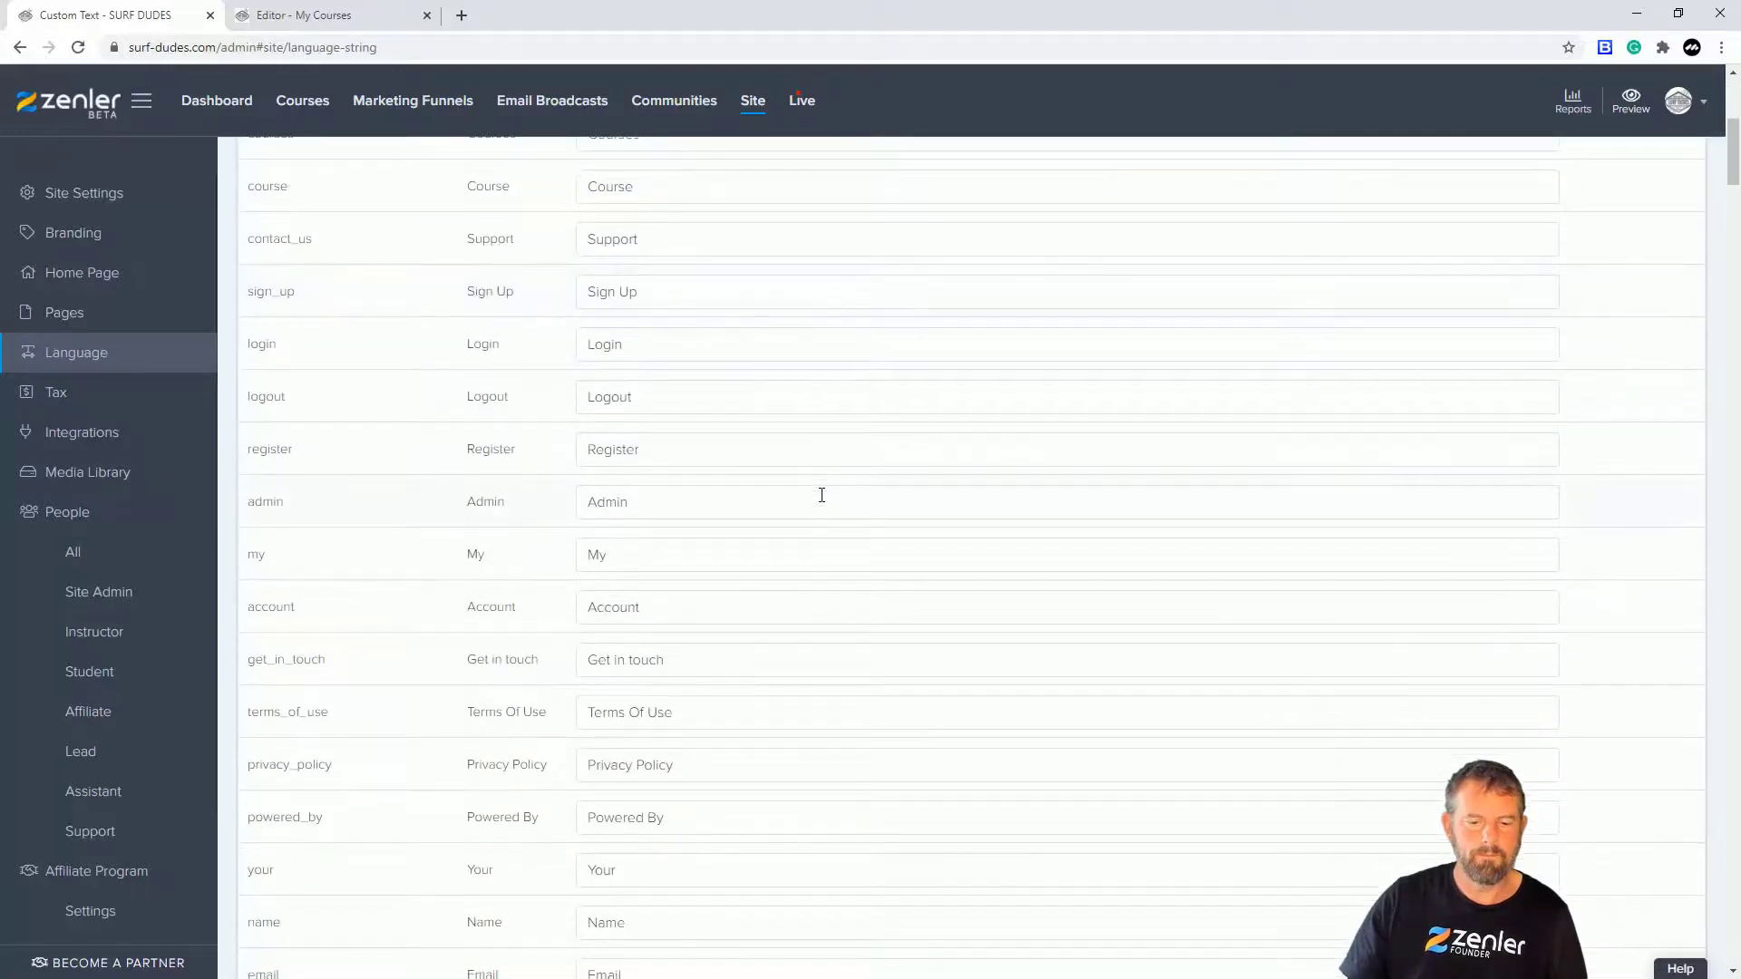
scroll(823, 502, "down", 4)
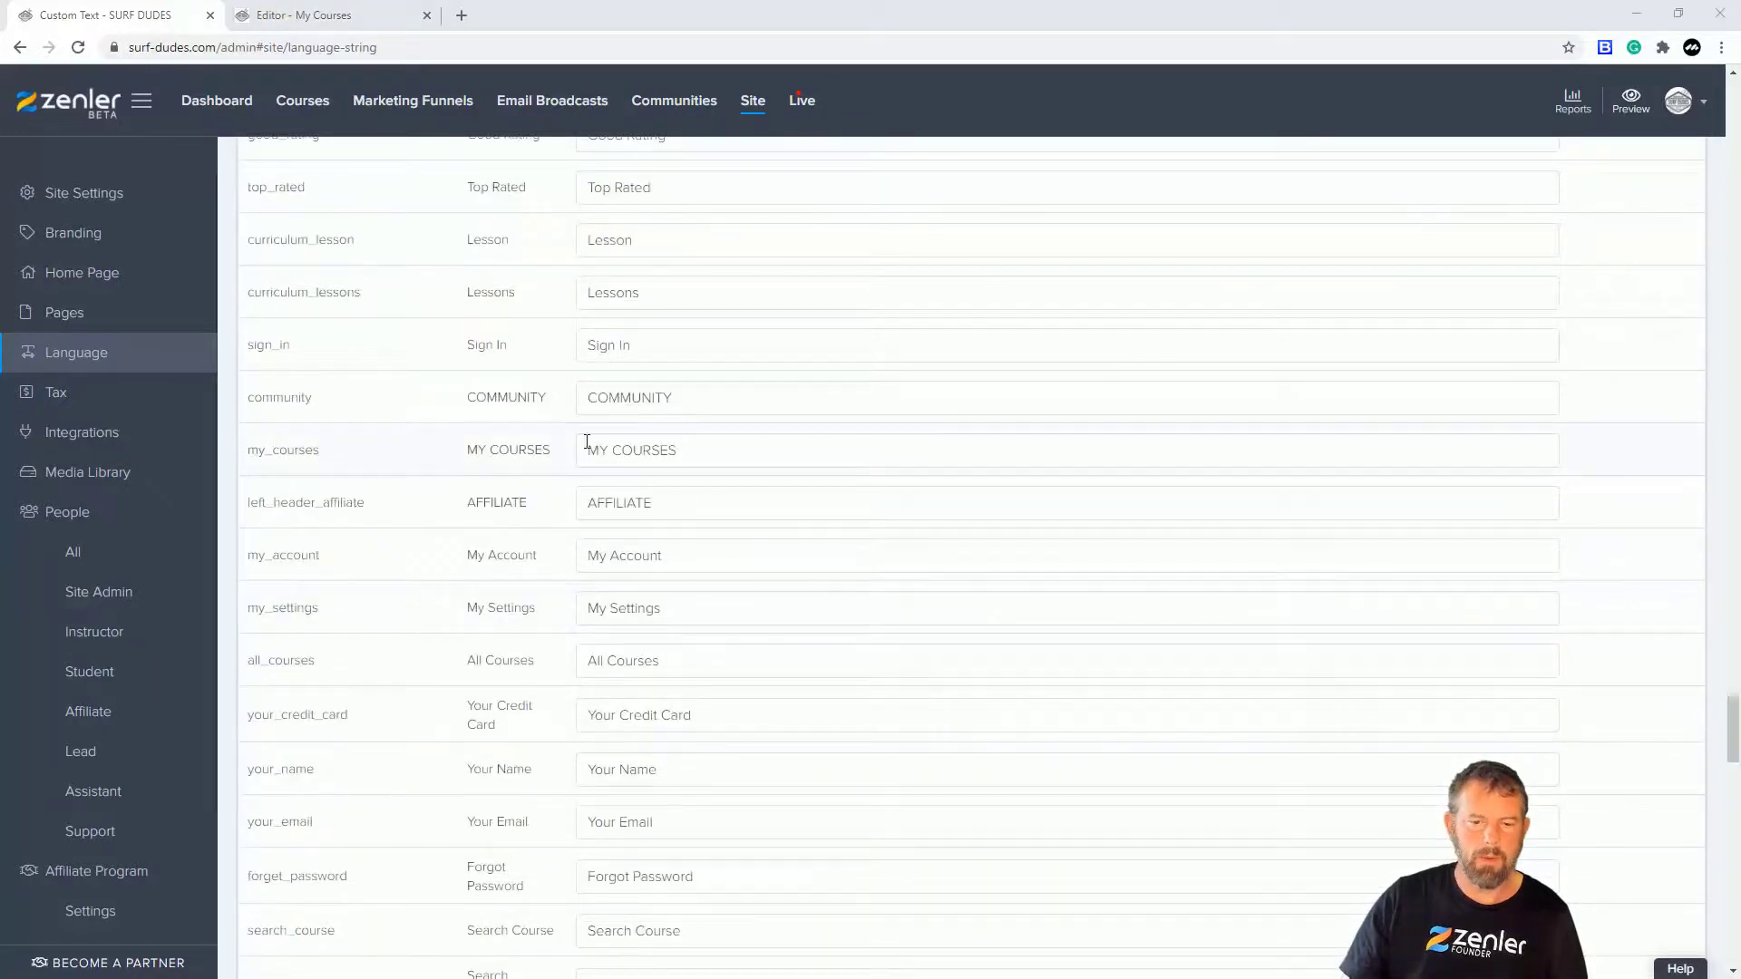
left_click(596, 450)
left_click_drag(680, 448, 577, 452)
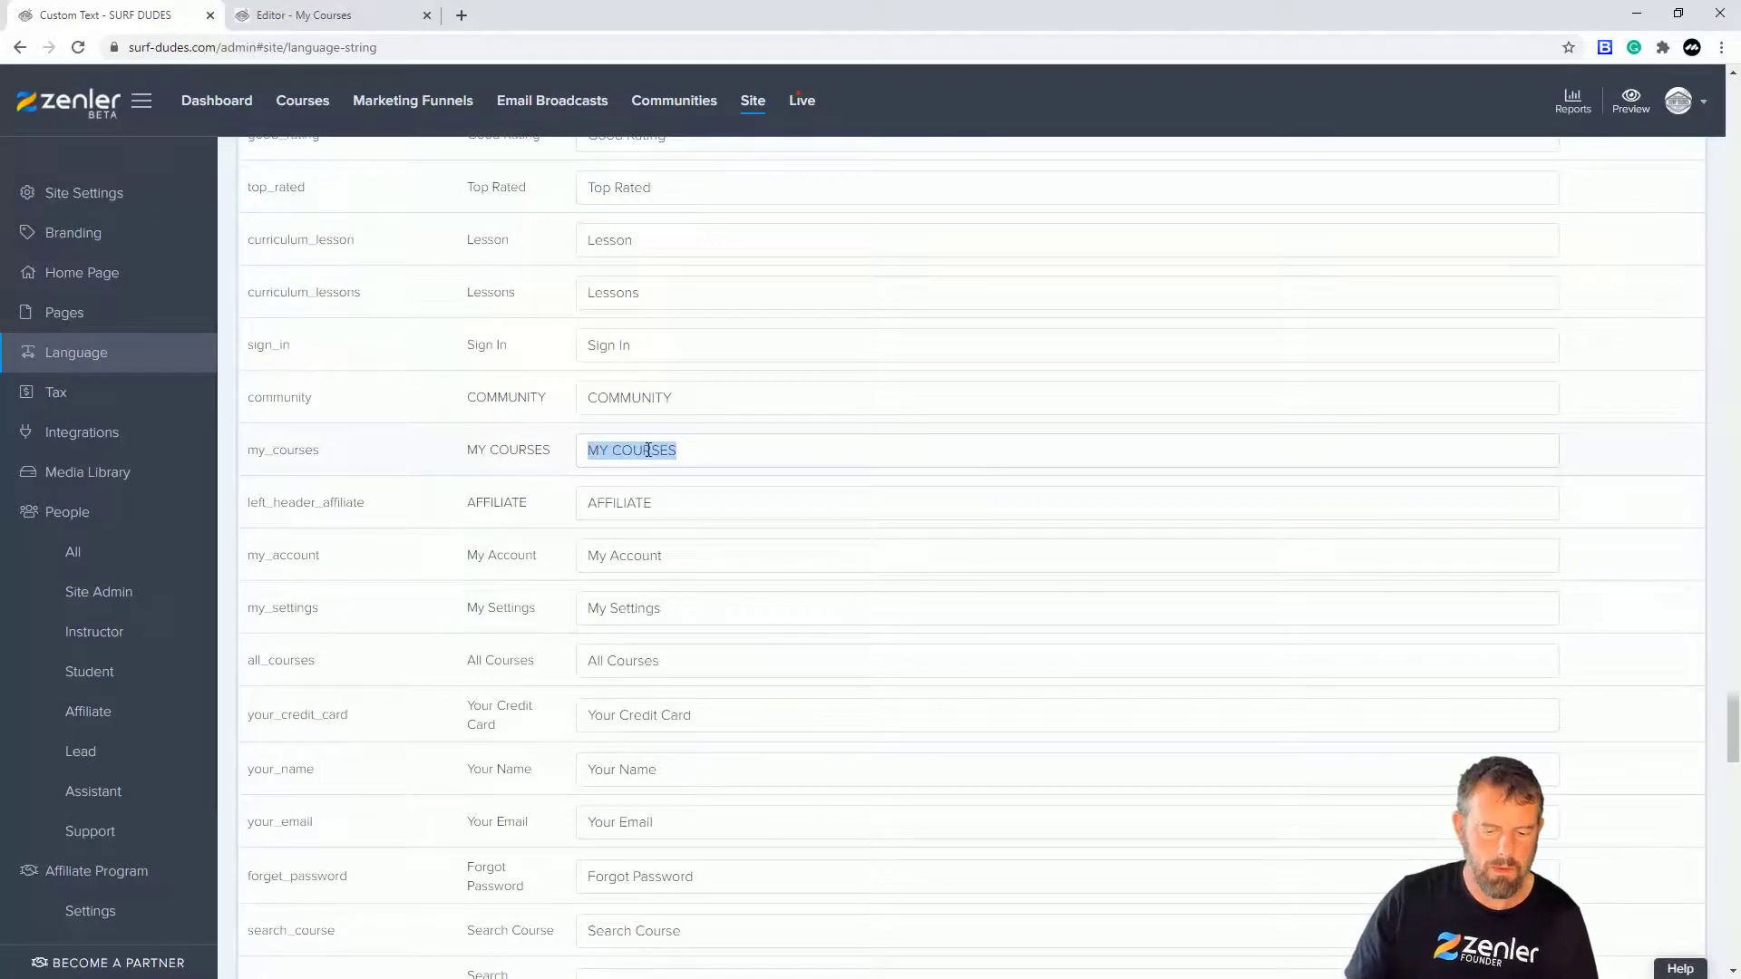
type("YO")
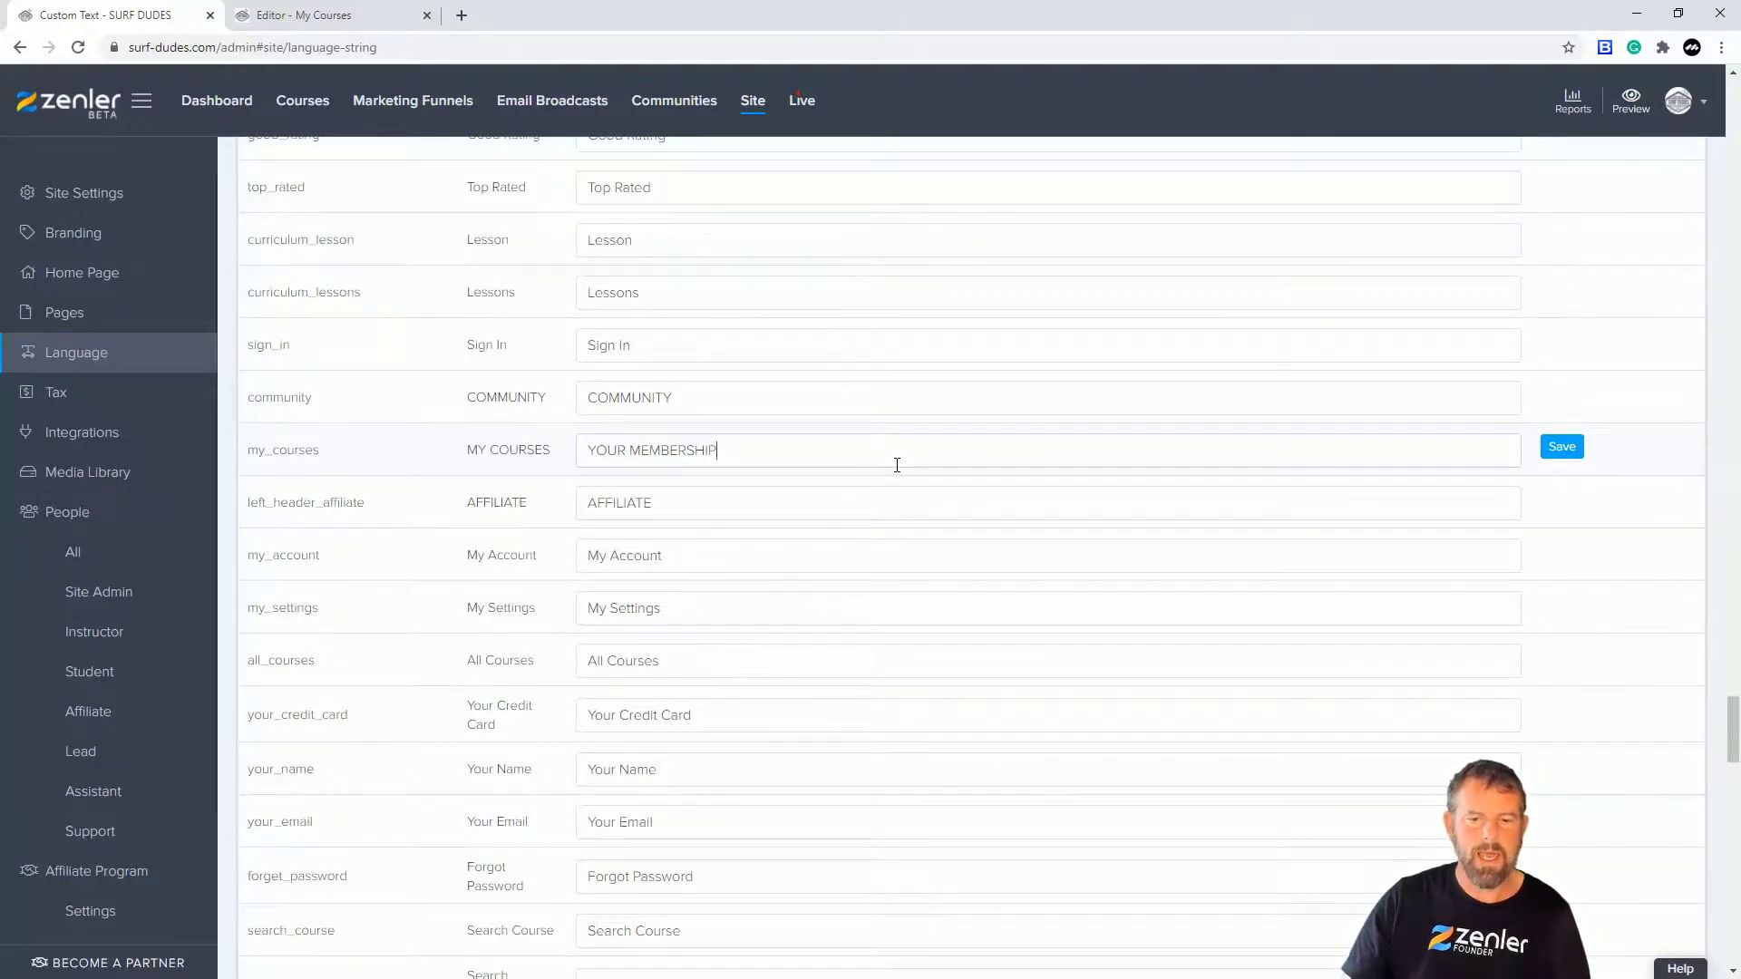
scroll(896, 465, "up", 13)
scroll(912, 465, "up", 18)
scroll(899, 444, "up", 20)
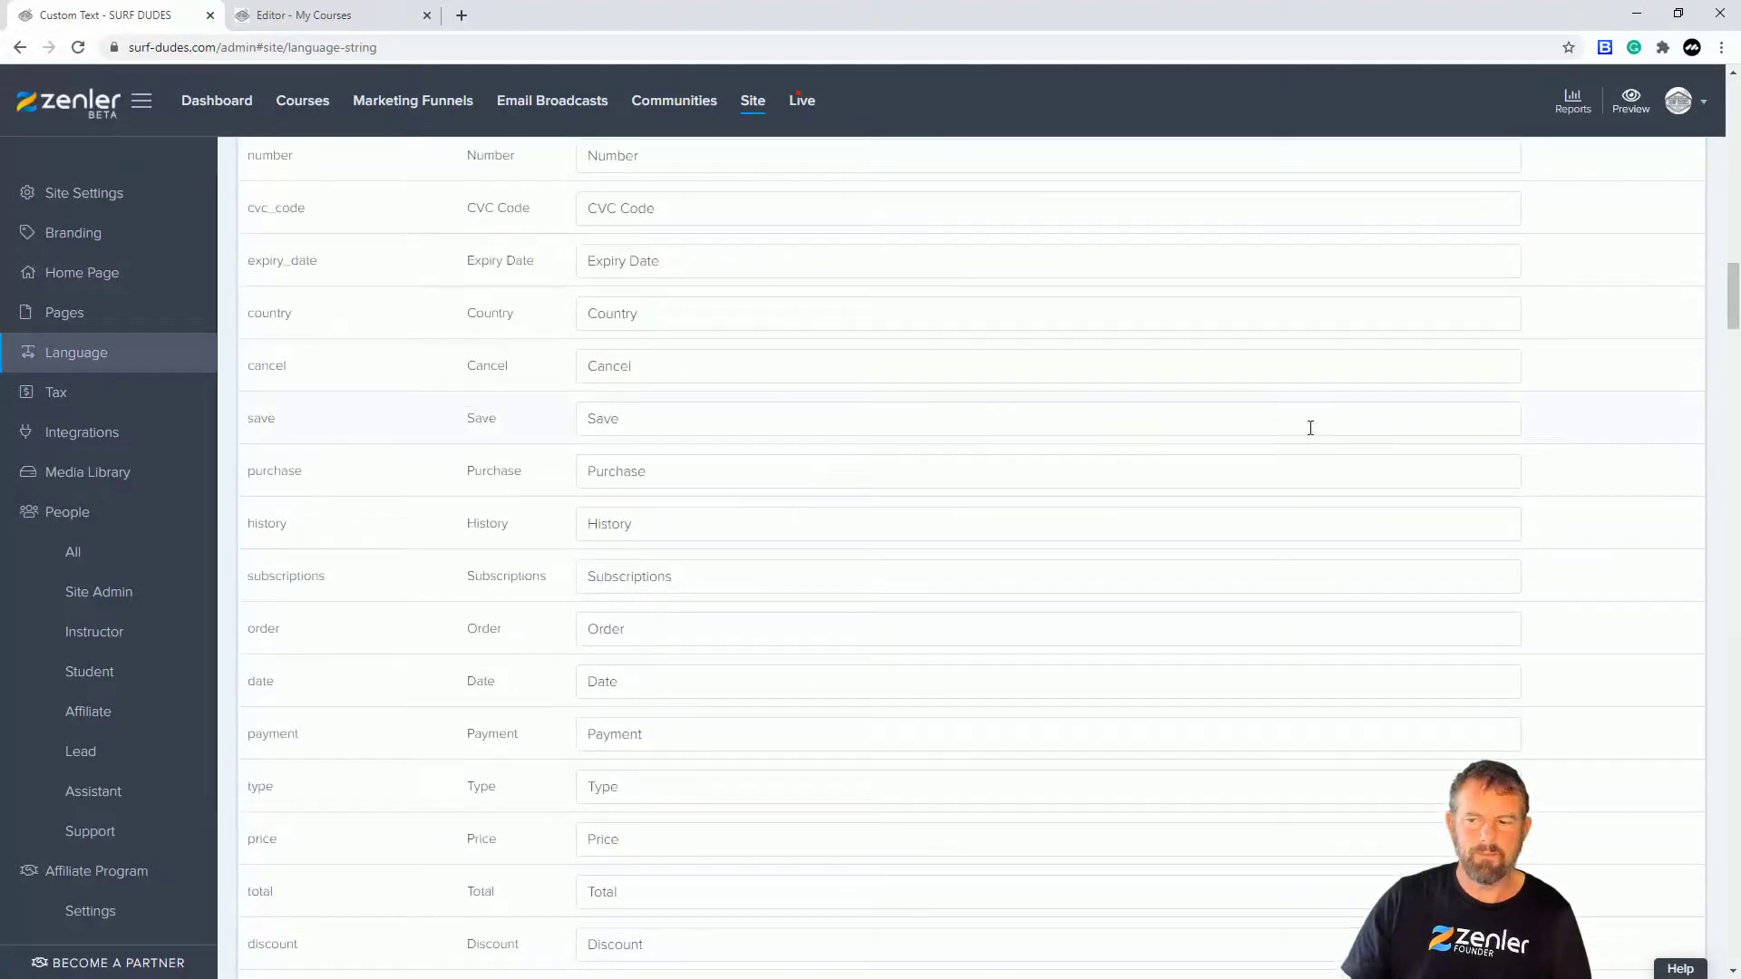
left_click_drag(1731, 297, 1733, 722)
left_click(1571, 573)
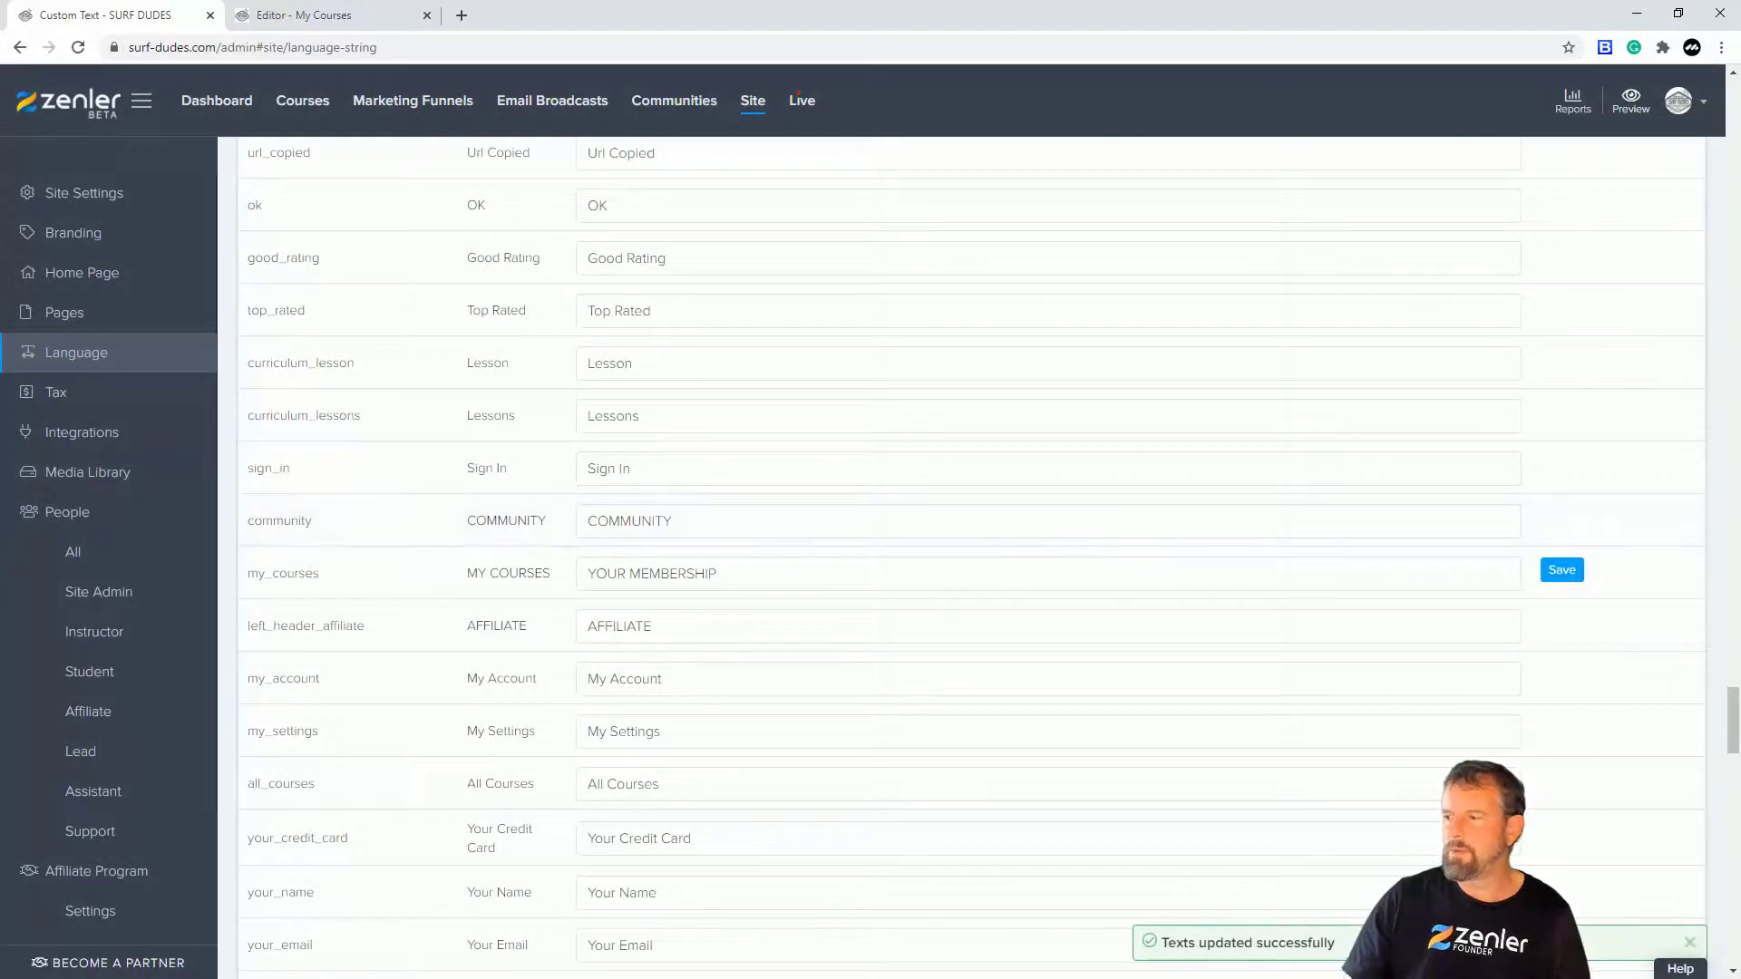
- Reload the live members page to check the navigation label and courses heading, and return to the My Courses editor
key("alt+Tab")
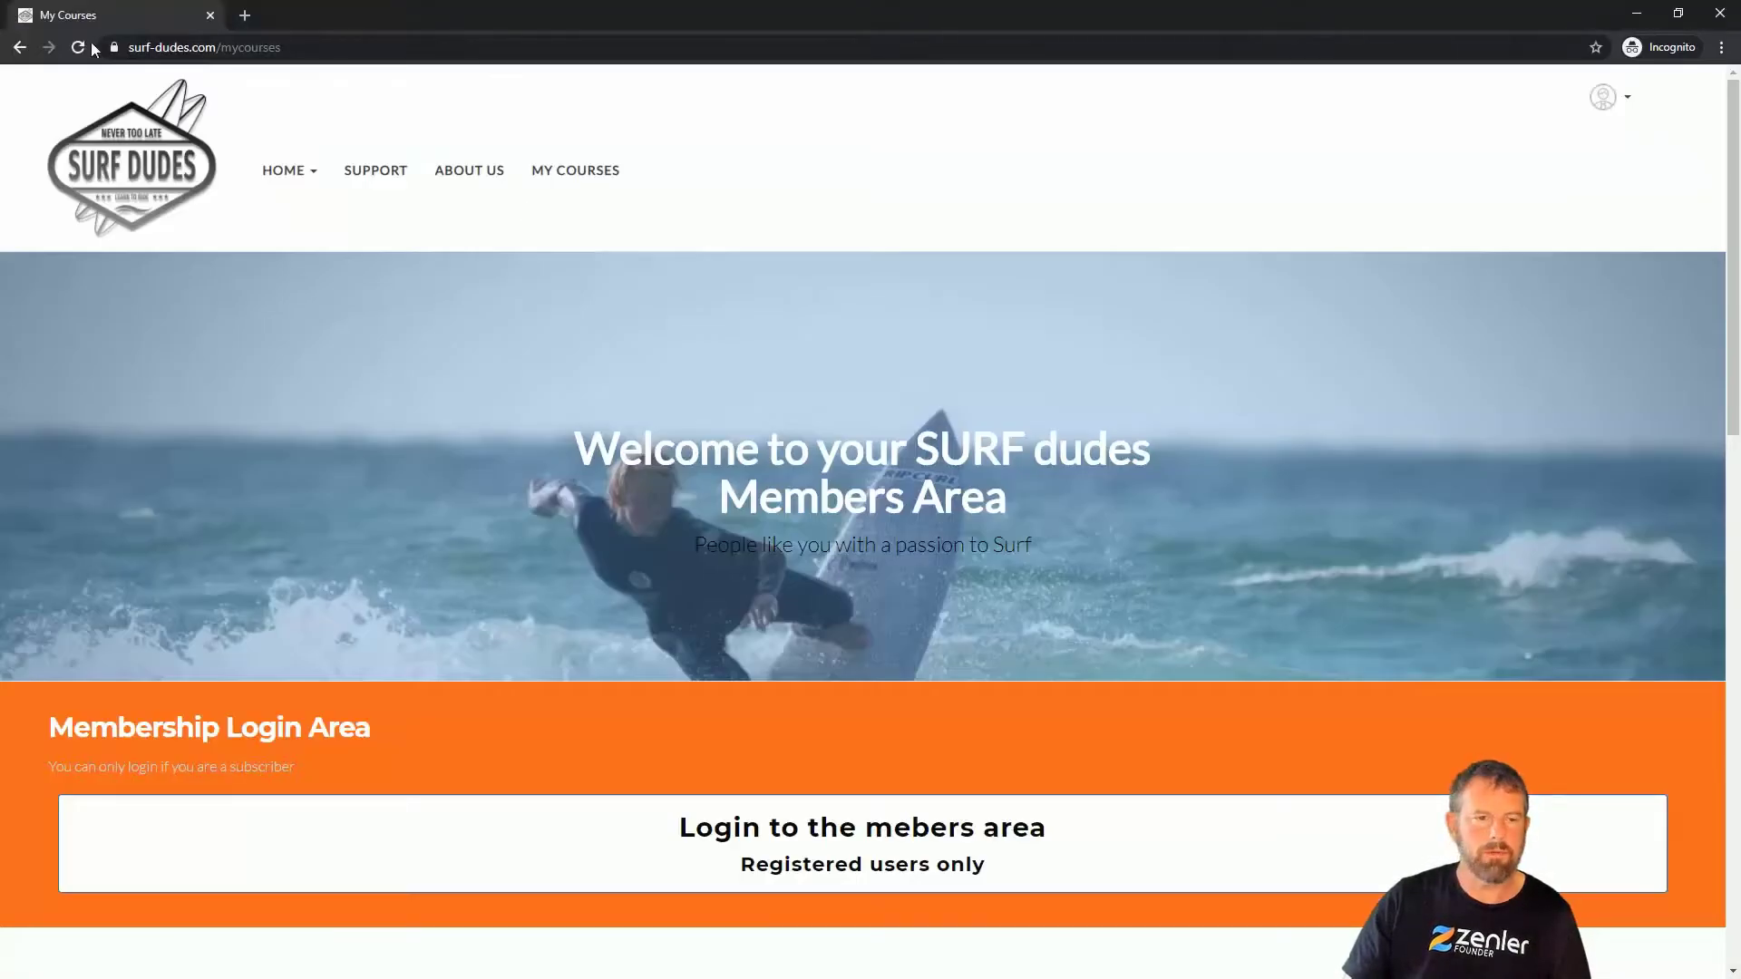
left_click(78, 47)
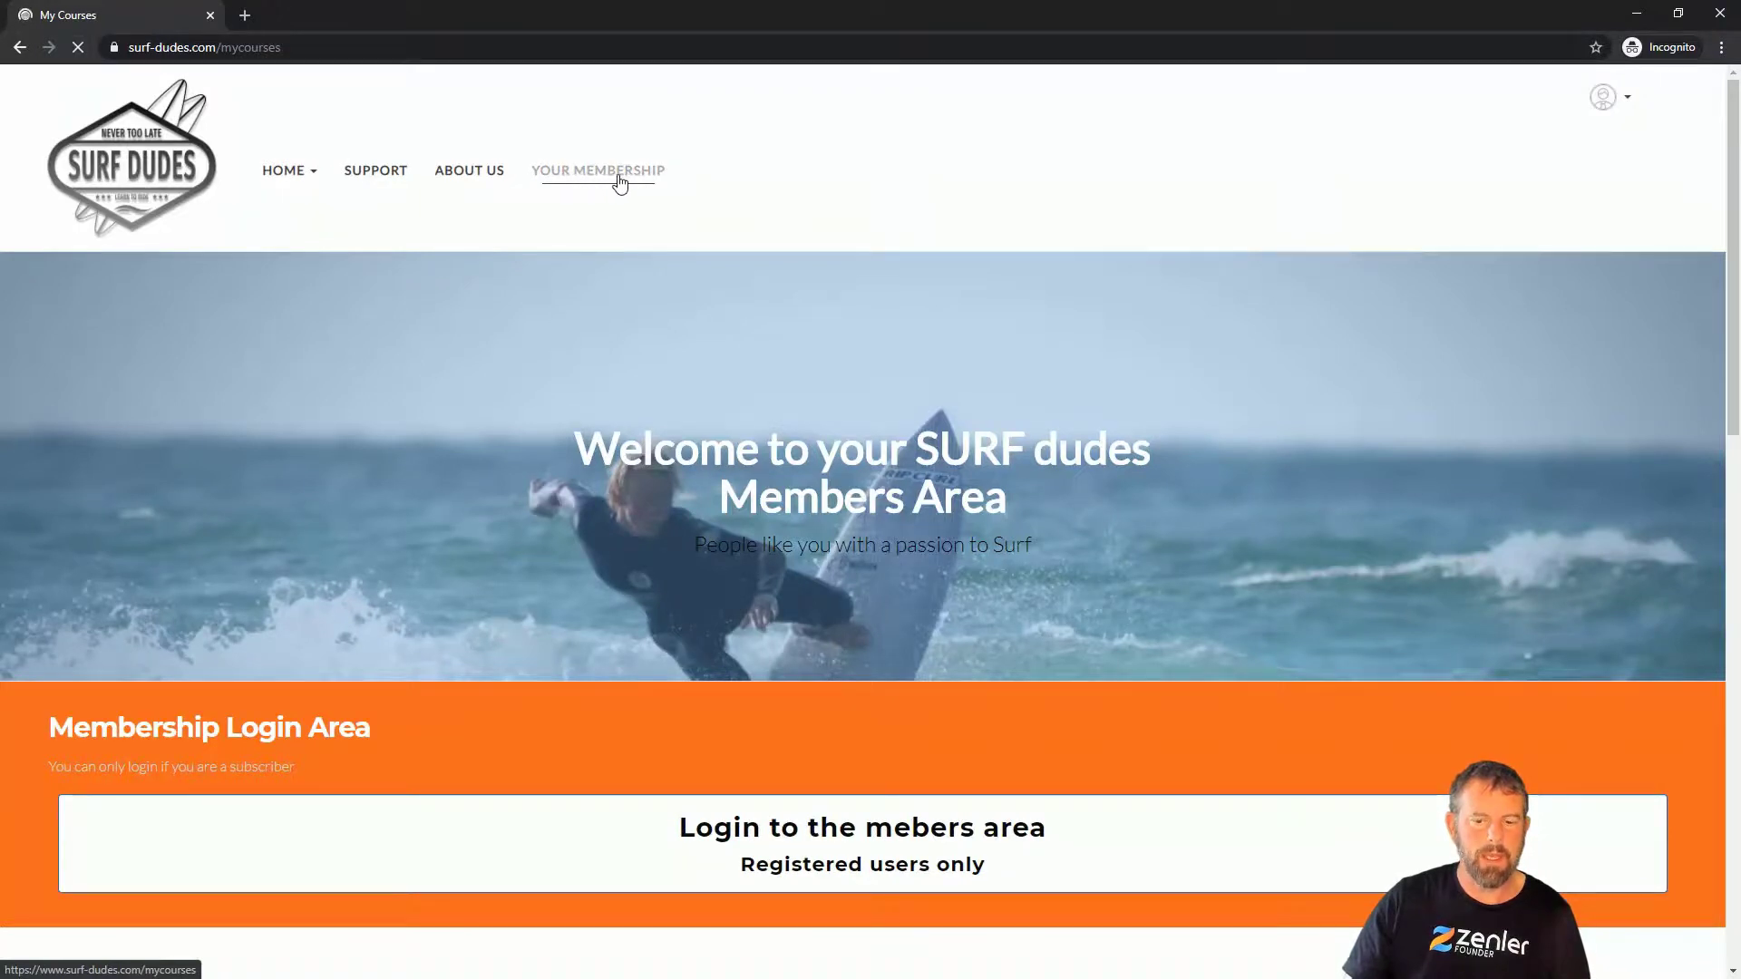
scroll(768, 798, "down", 1)
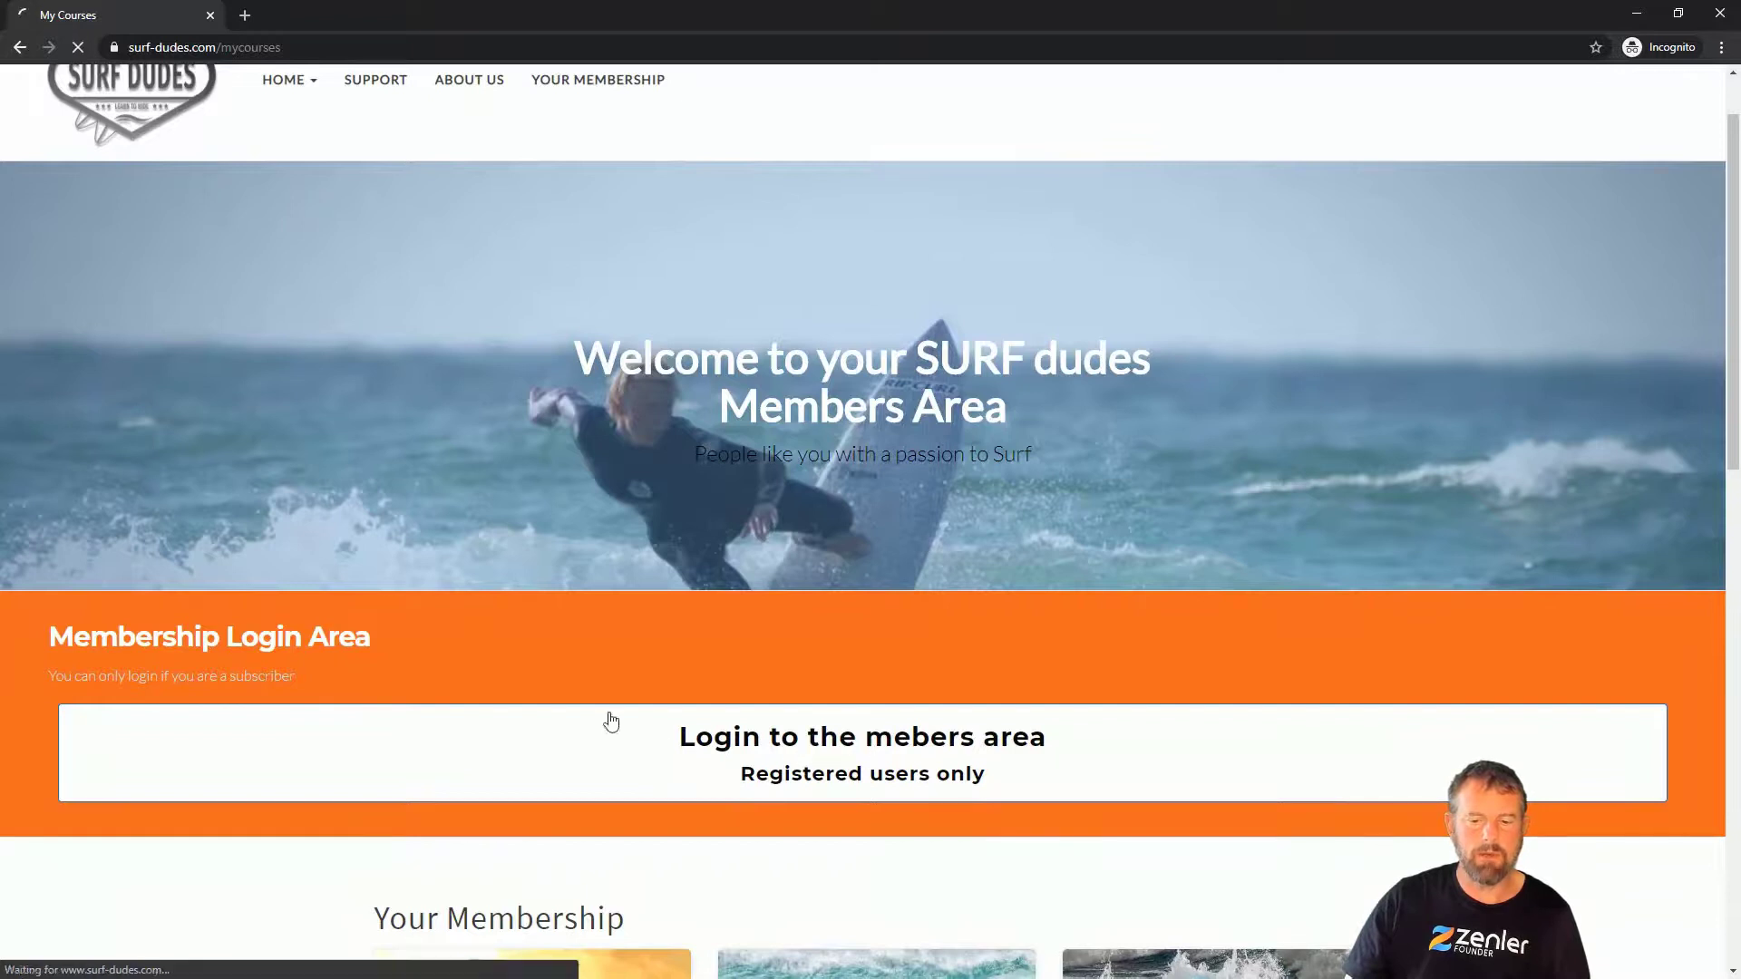
scroll(580, 653, "up", 1)
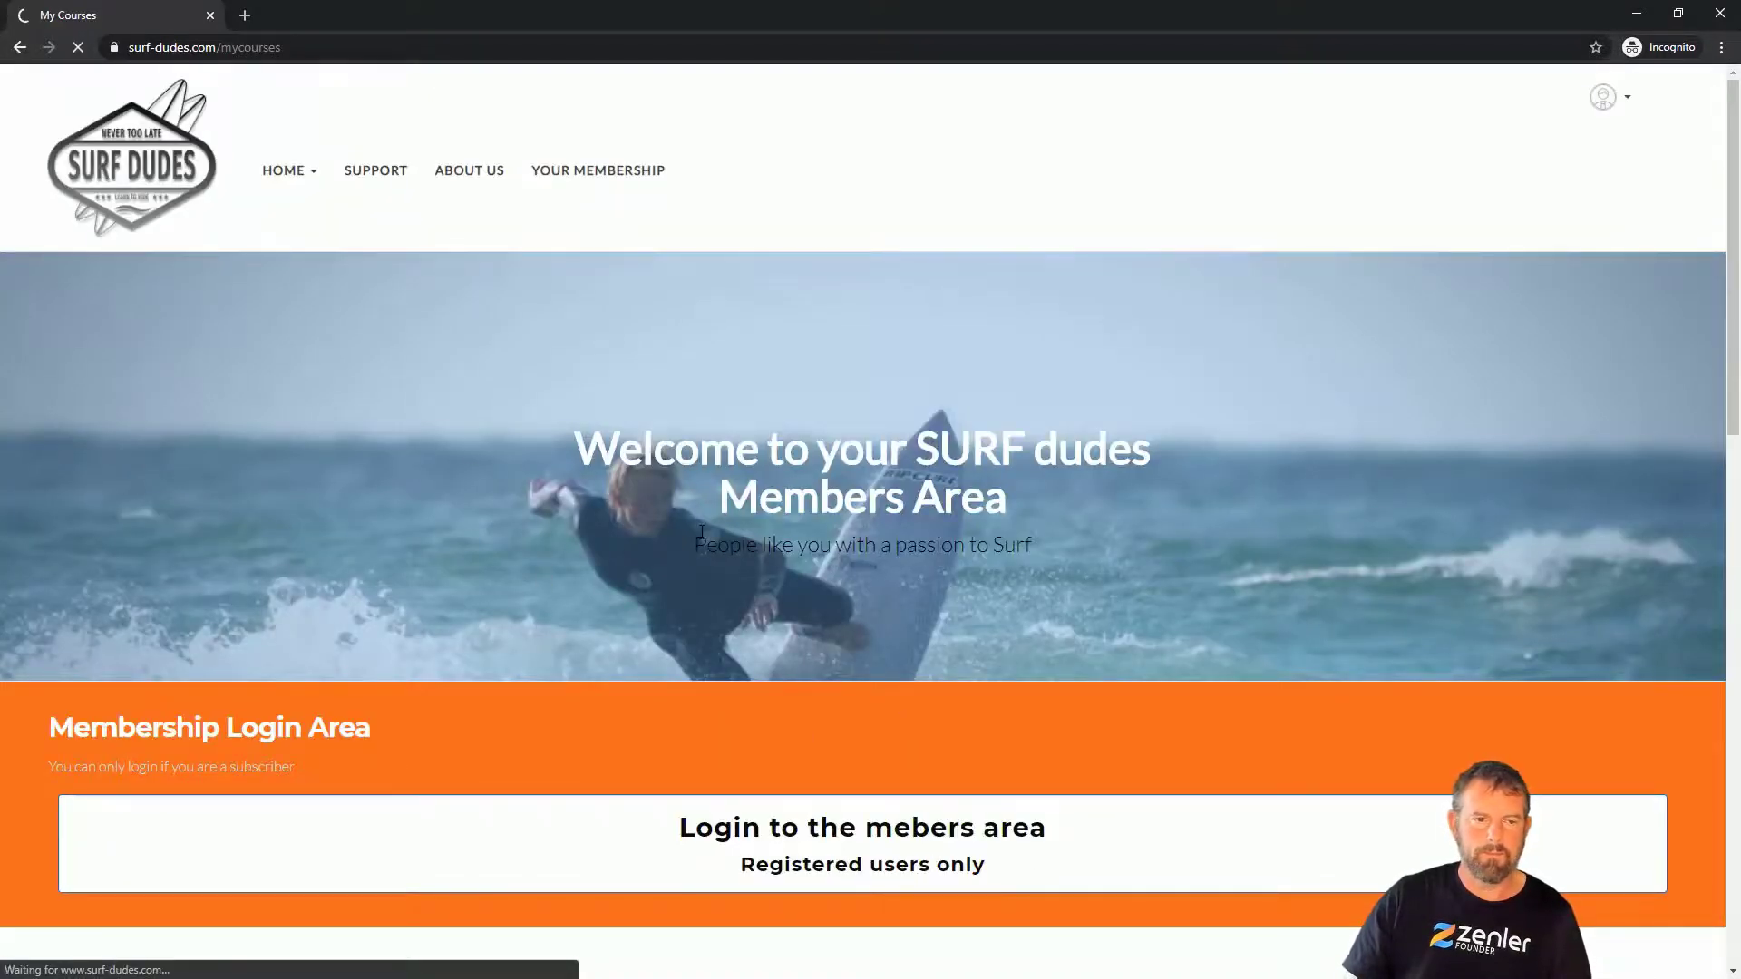
left_click(1637, 15)
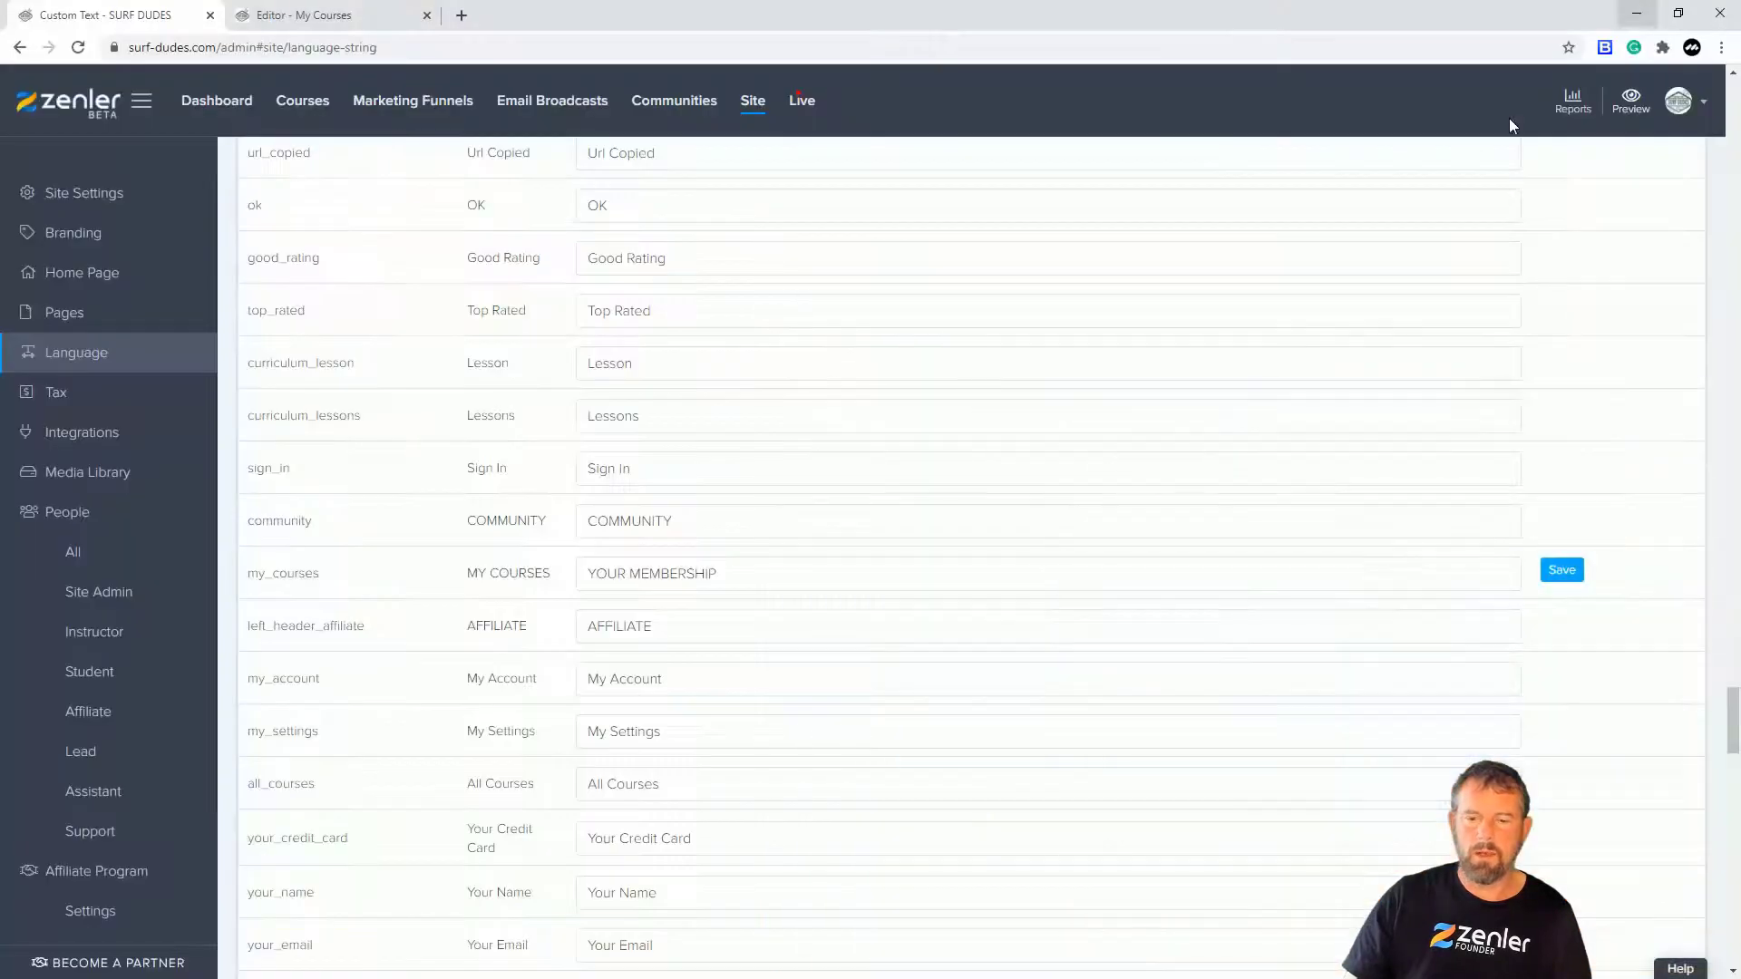
left_click(304, 15)
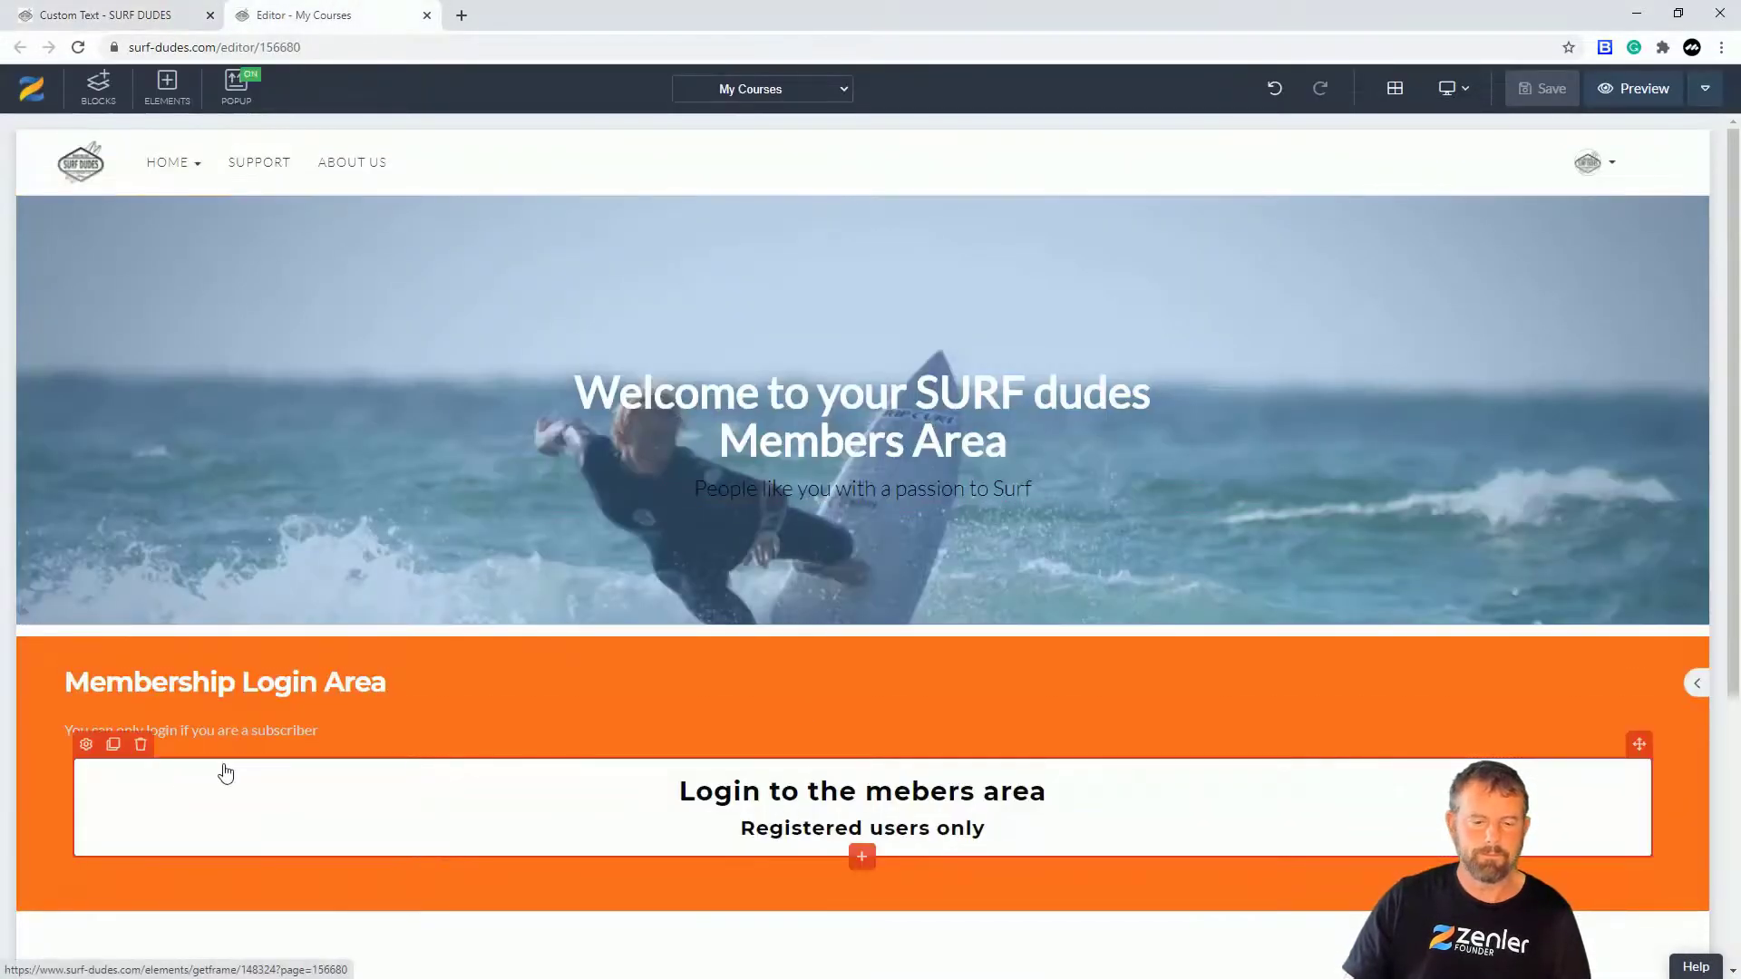
- Open the members-area button's link settings, and copy the course access page URL from the Surfing Membership Pro Plan bundle
left_click(89, 746)
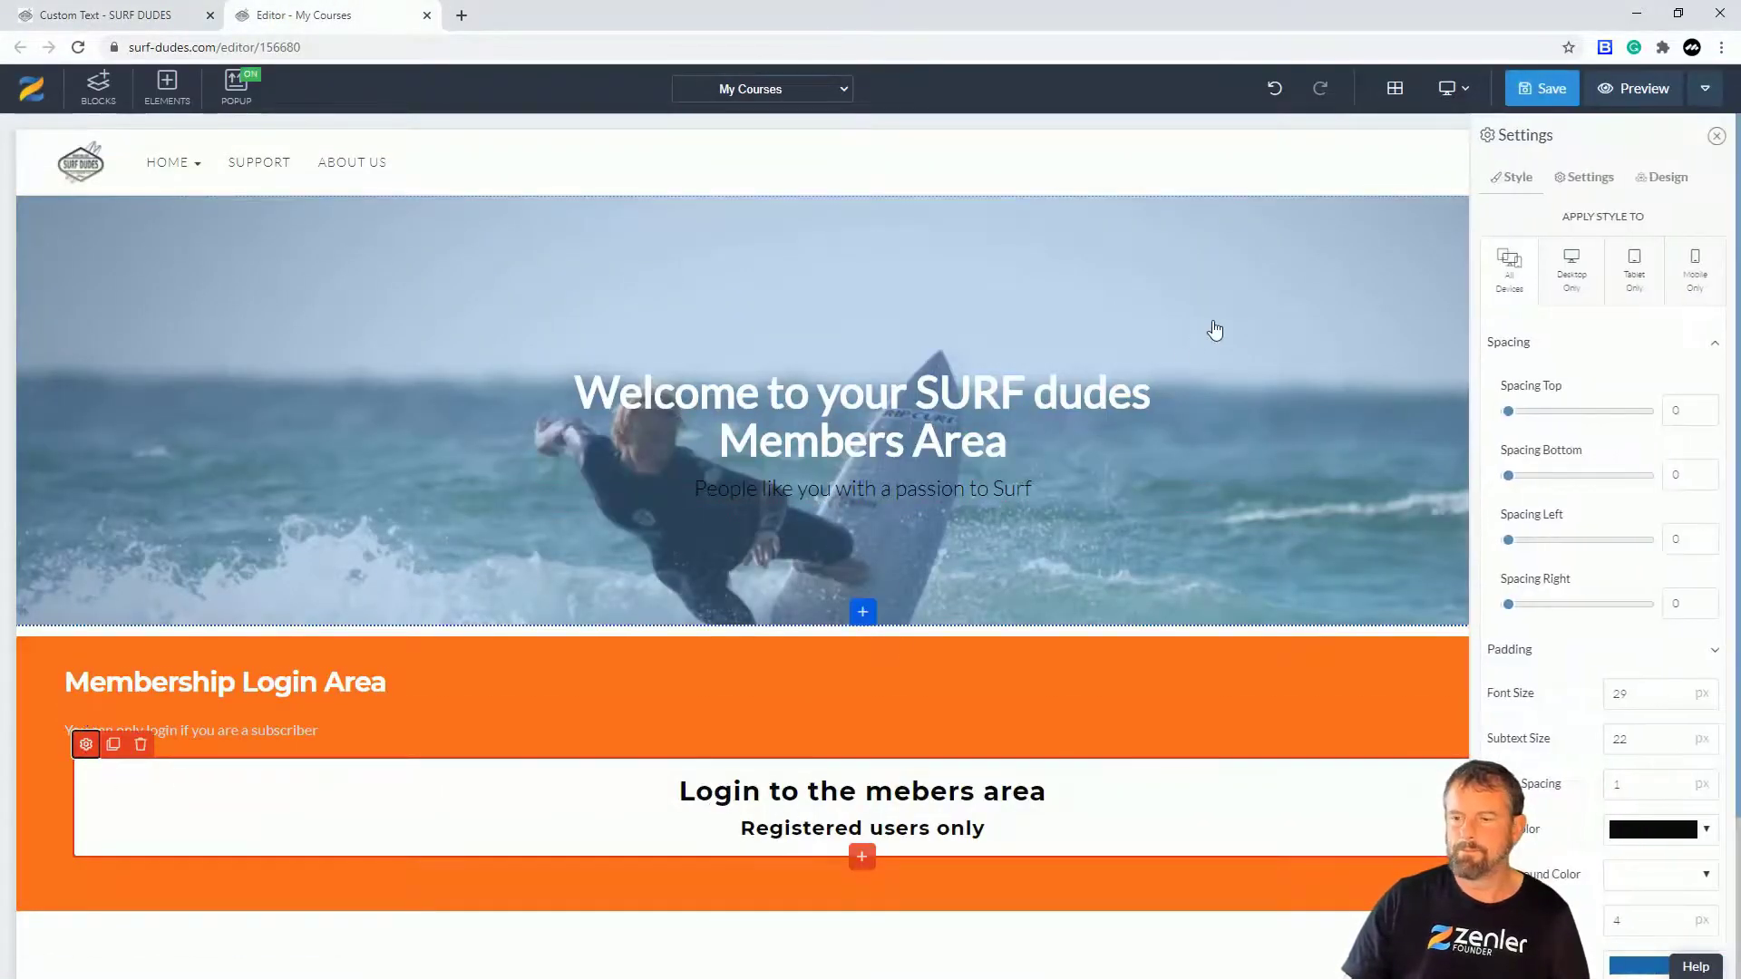
left_click(1593, 177)
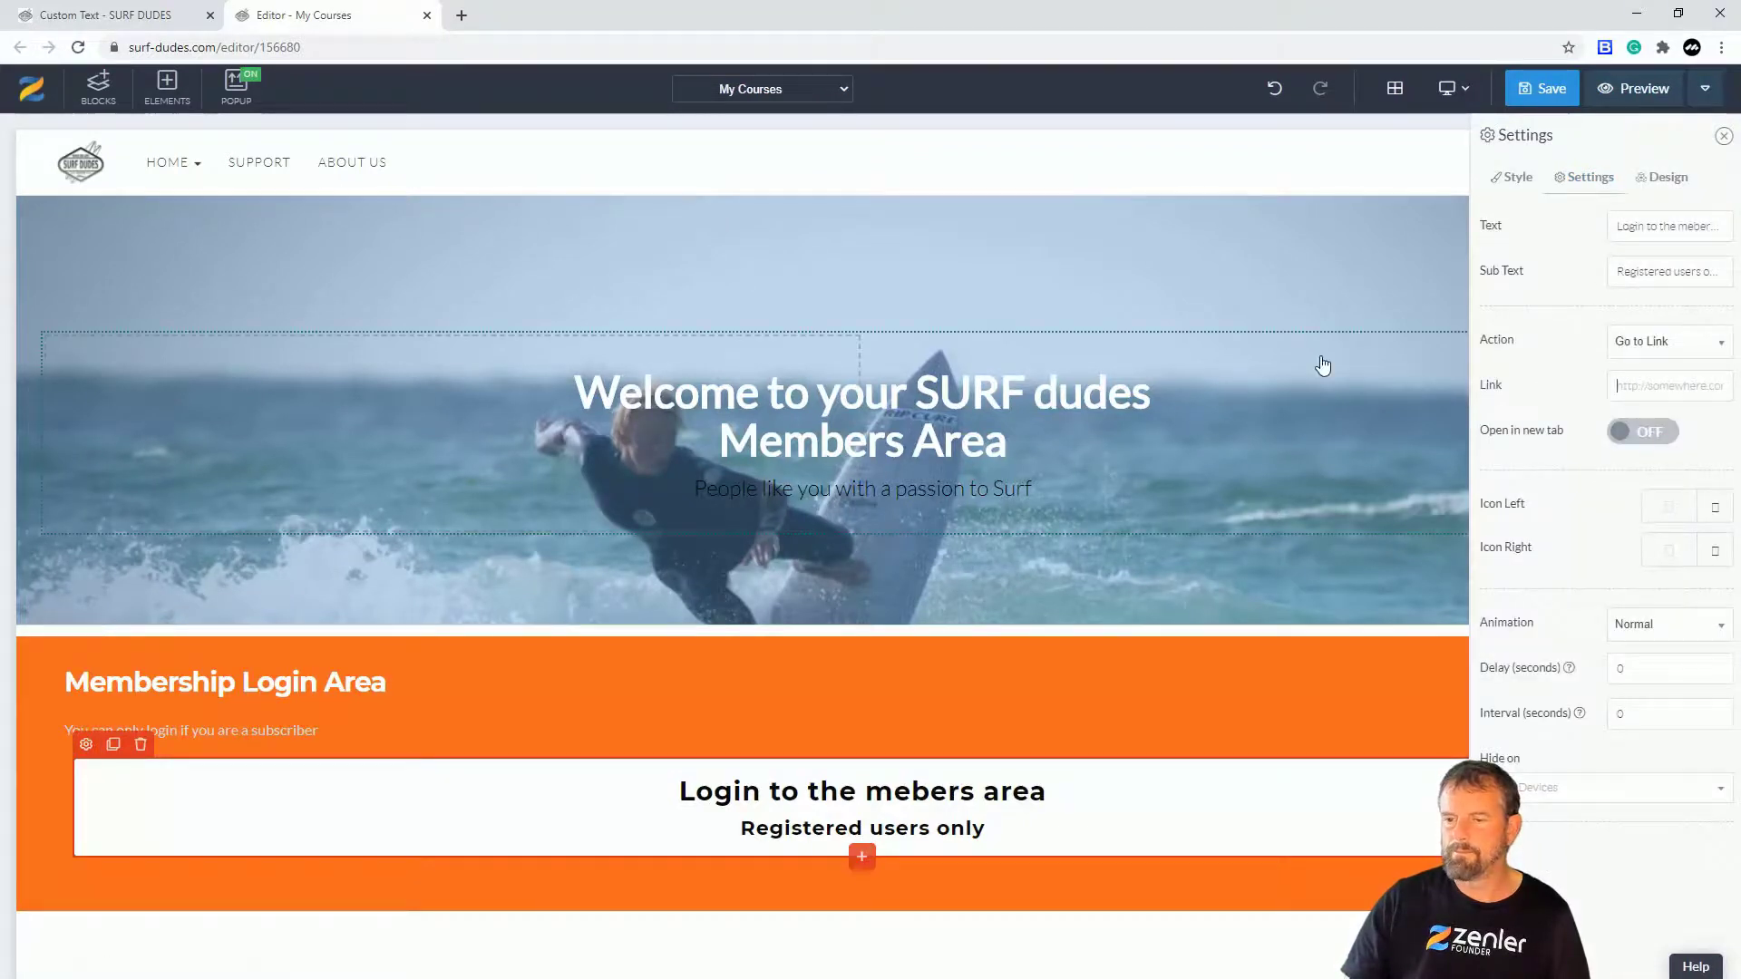
left_click(140, 19)
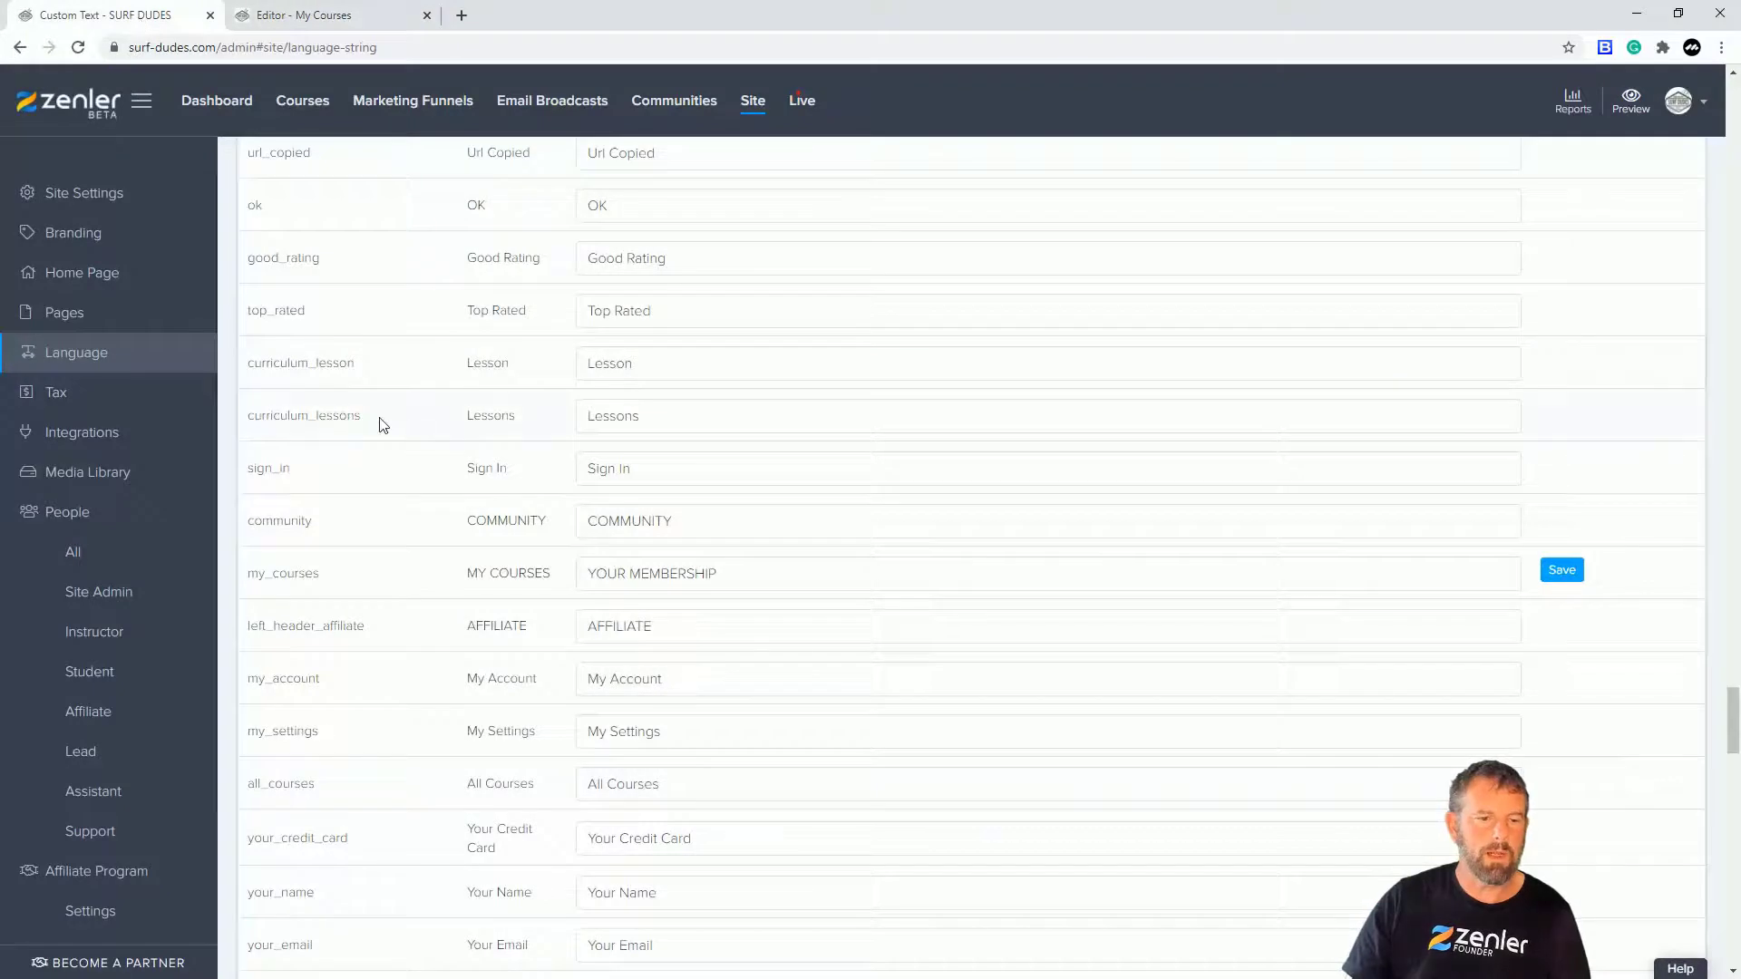
left_click(302, 101)
left_click(82, 232)
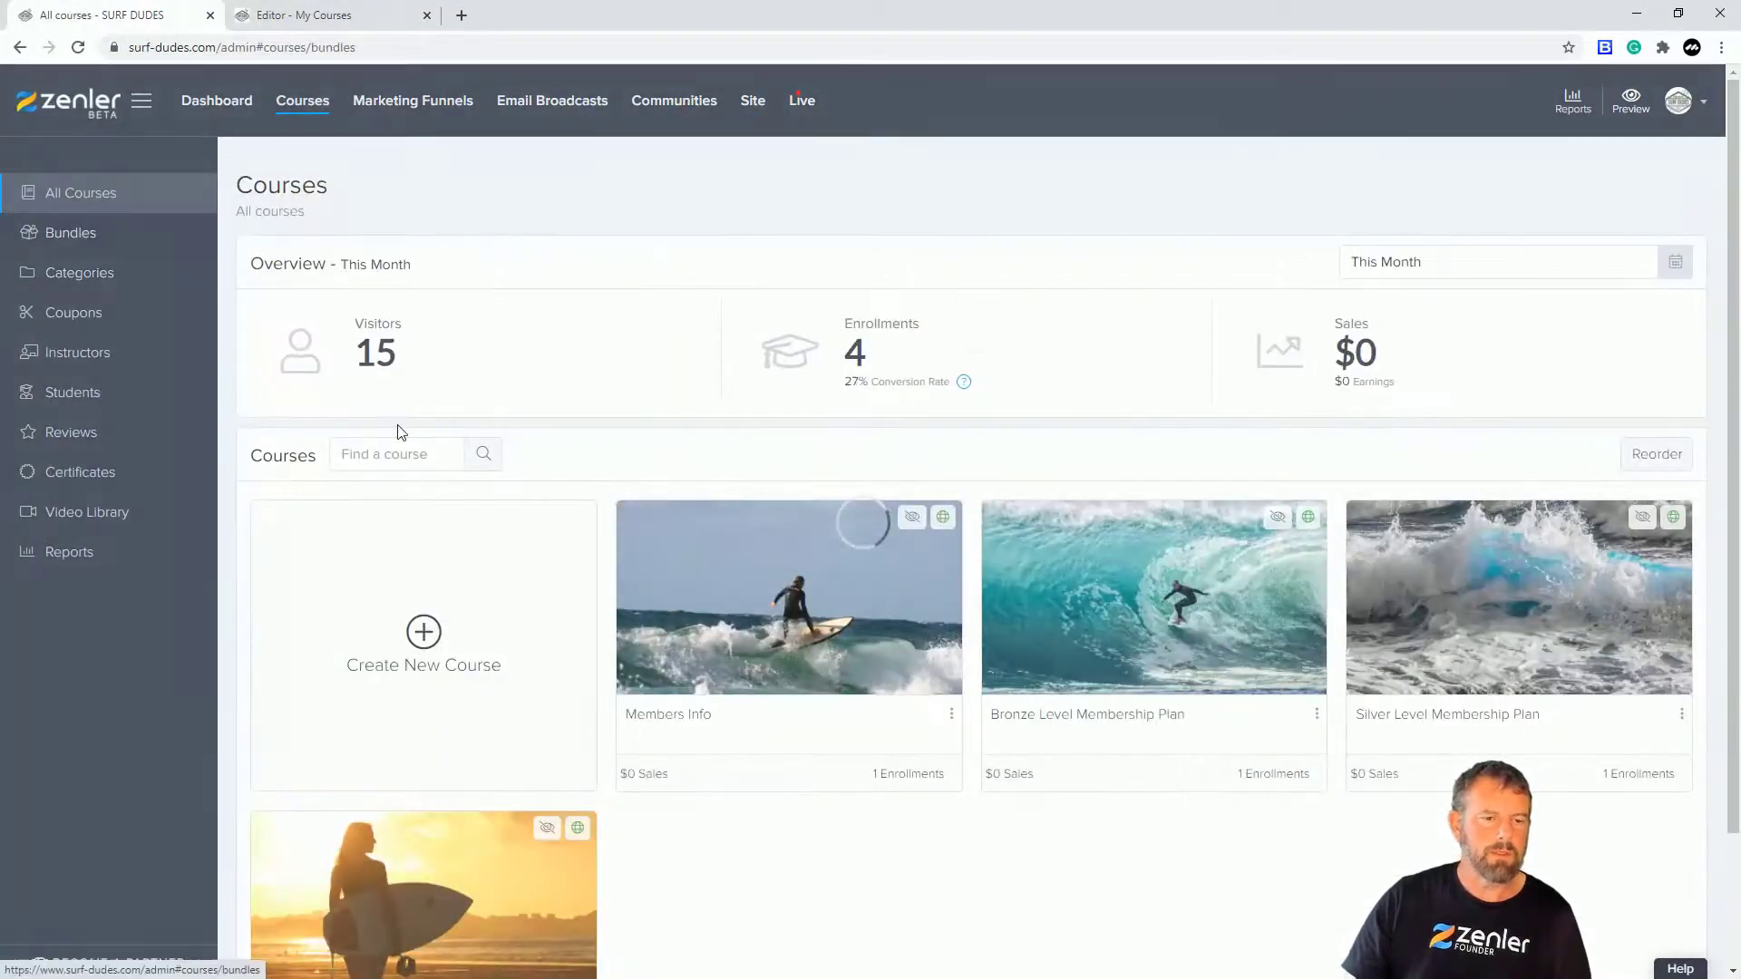
left_click(694, 408)
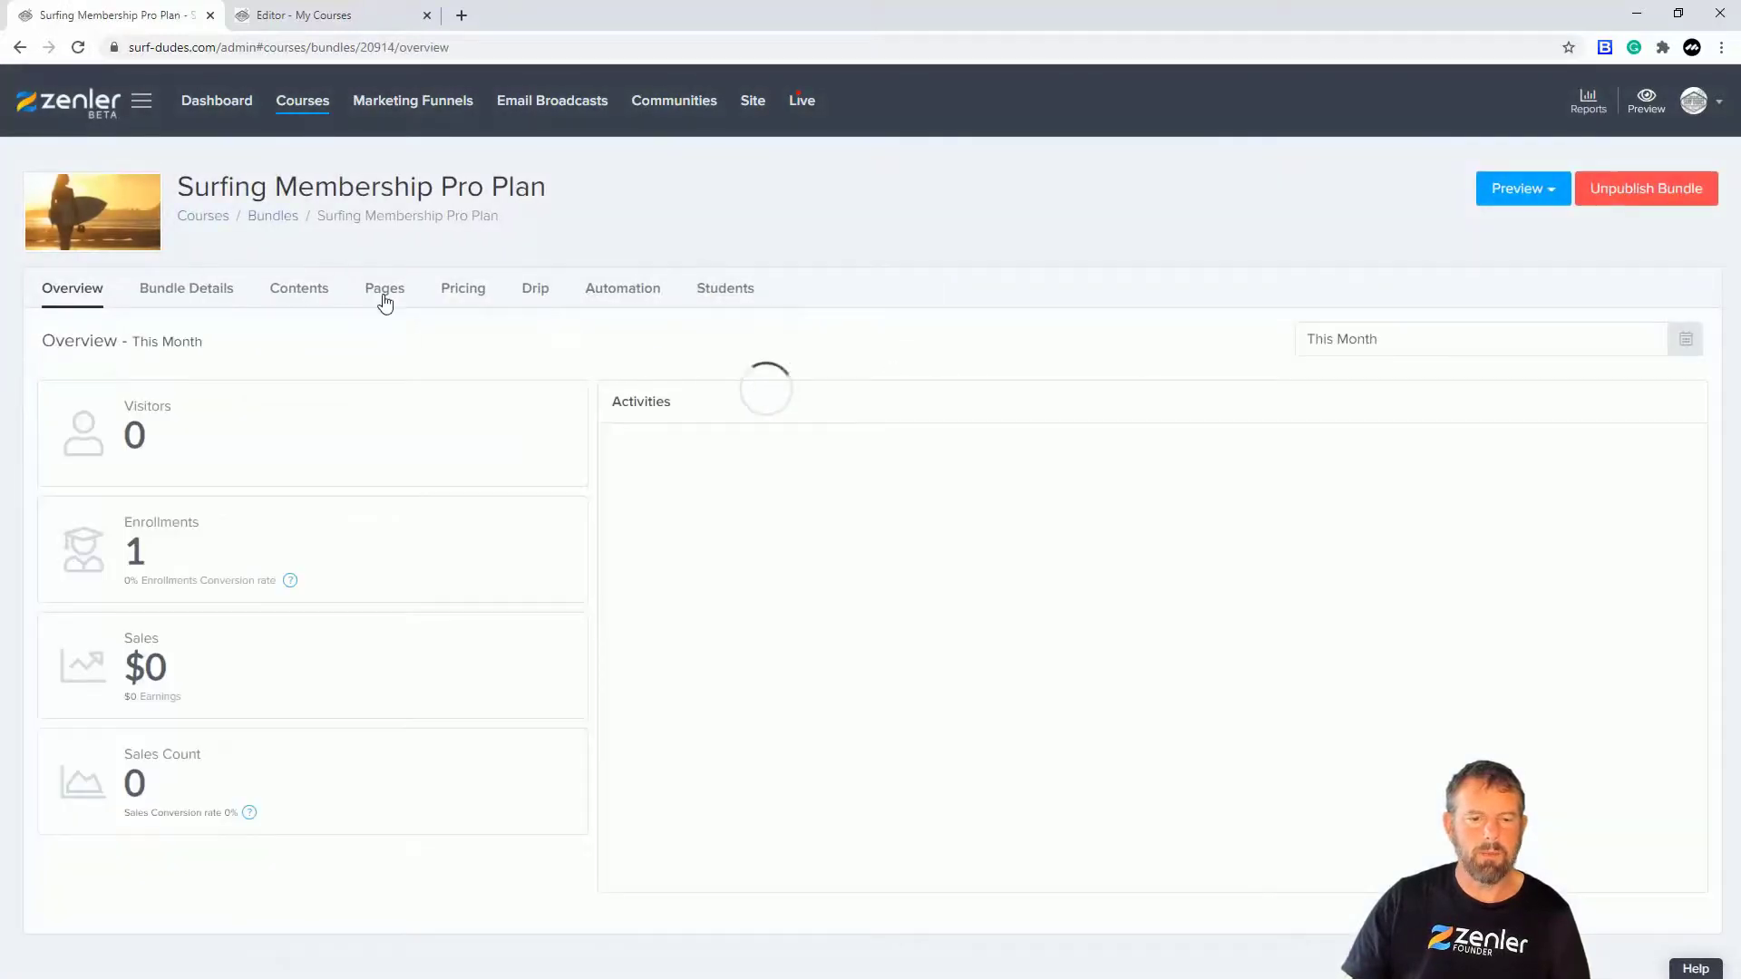
left_click(394, 294)
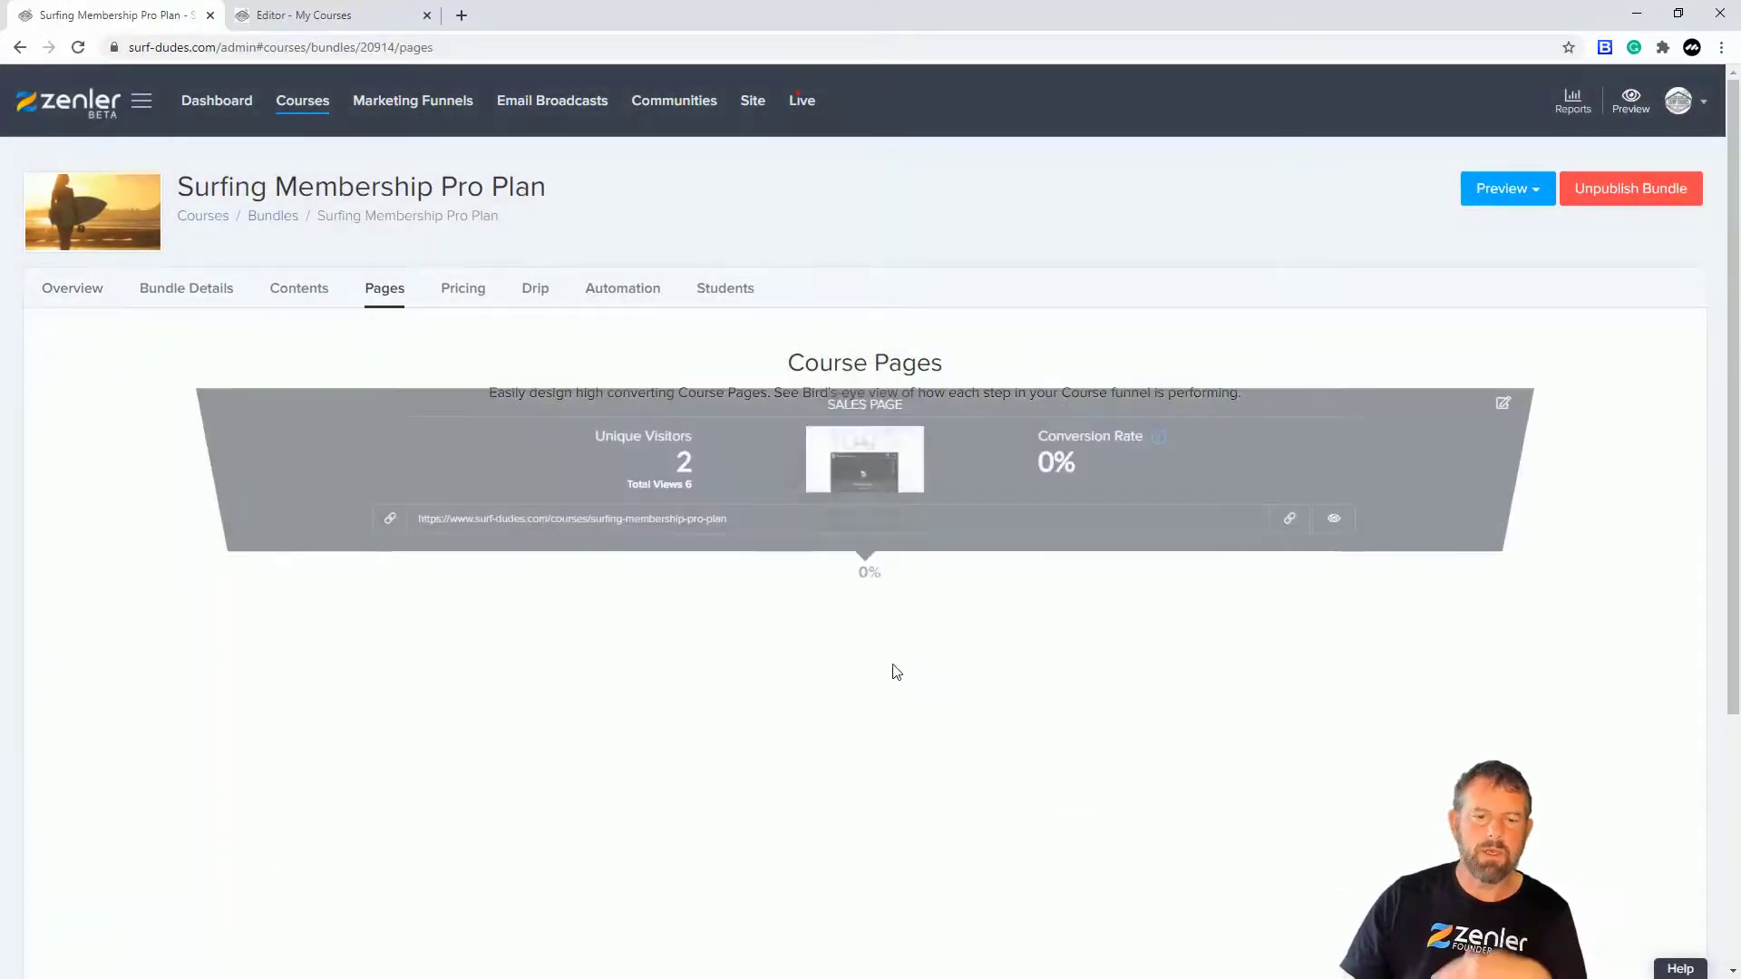
scroll(1106, 538, "down", 4)
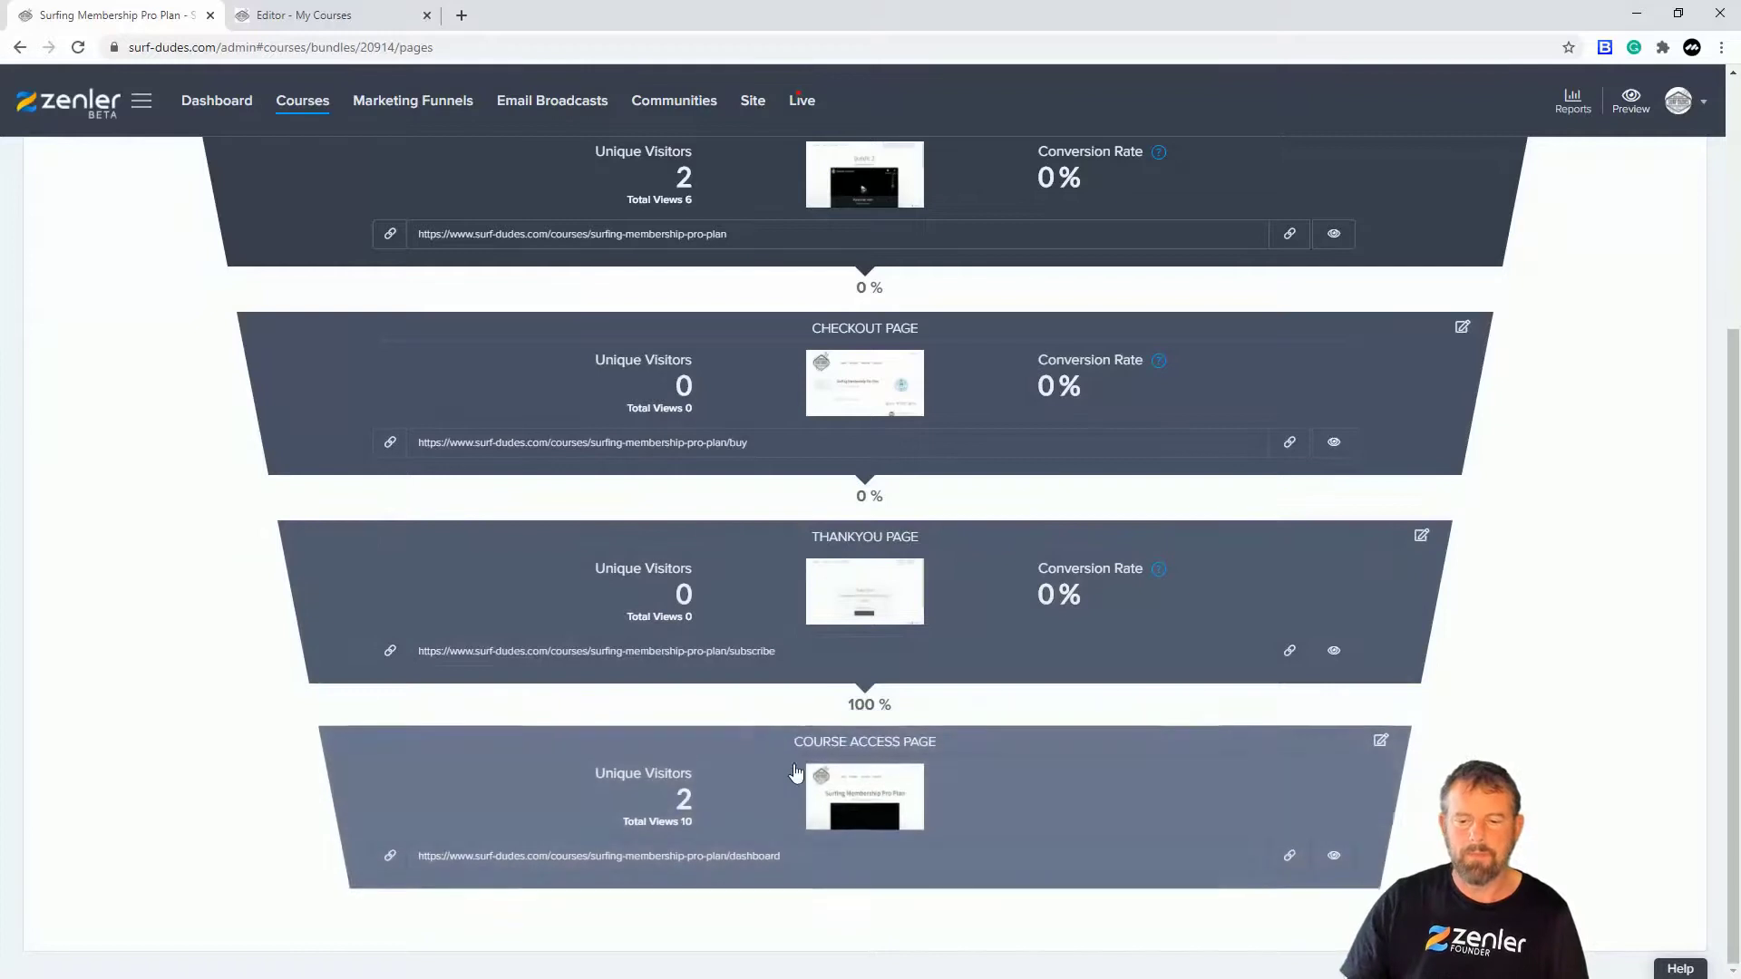
left_click(1289, 861)
left_click(1289, 862)
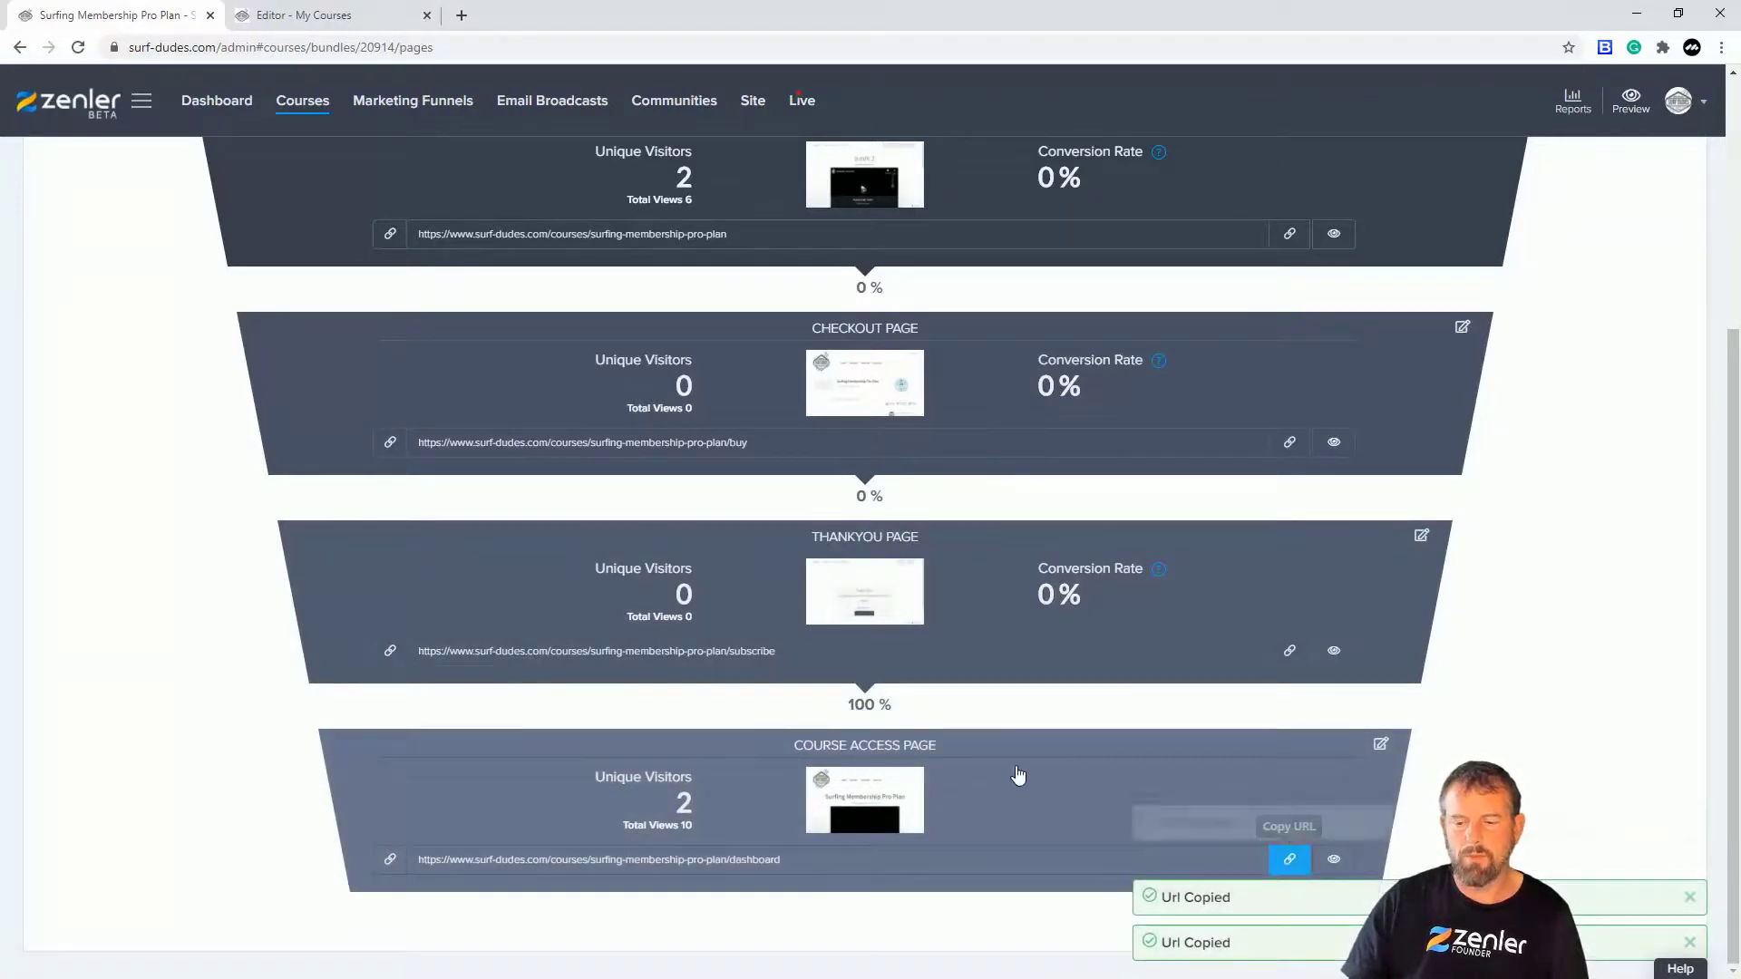
- Paste the copied course access page URL as the members-area button's link in the My Courses editor and save the page
left_click(309, 16)
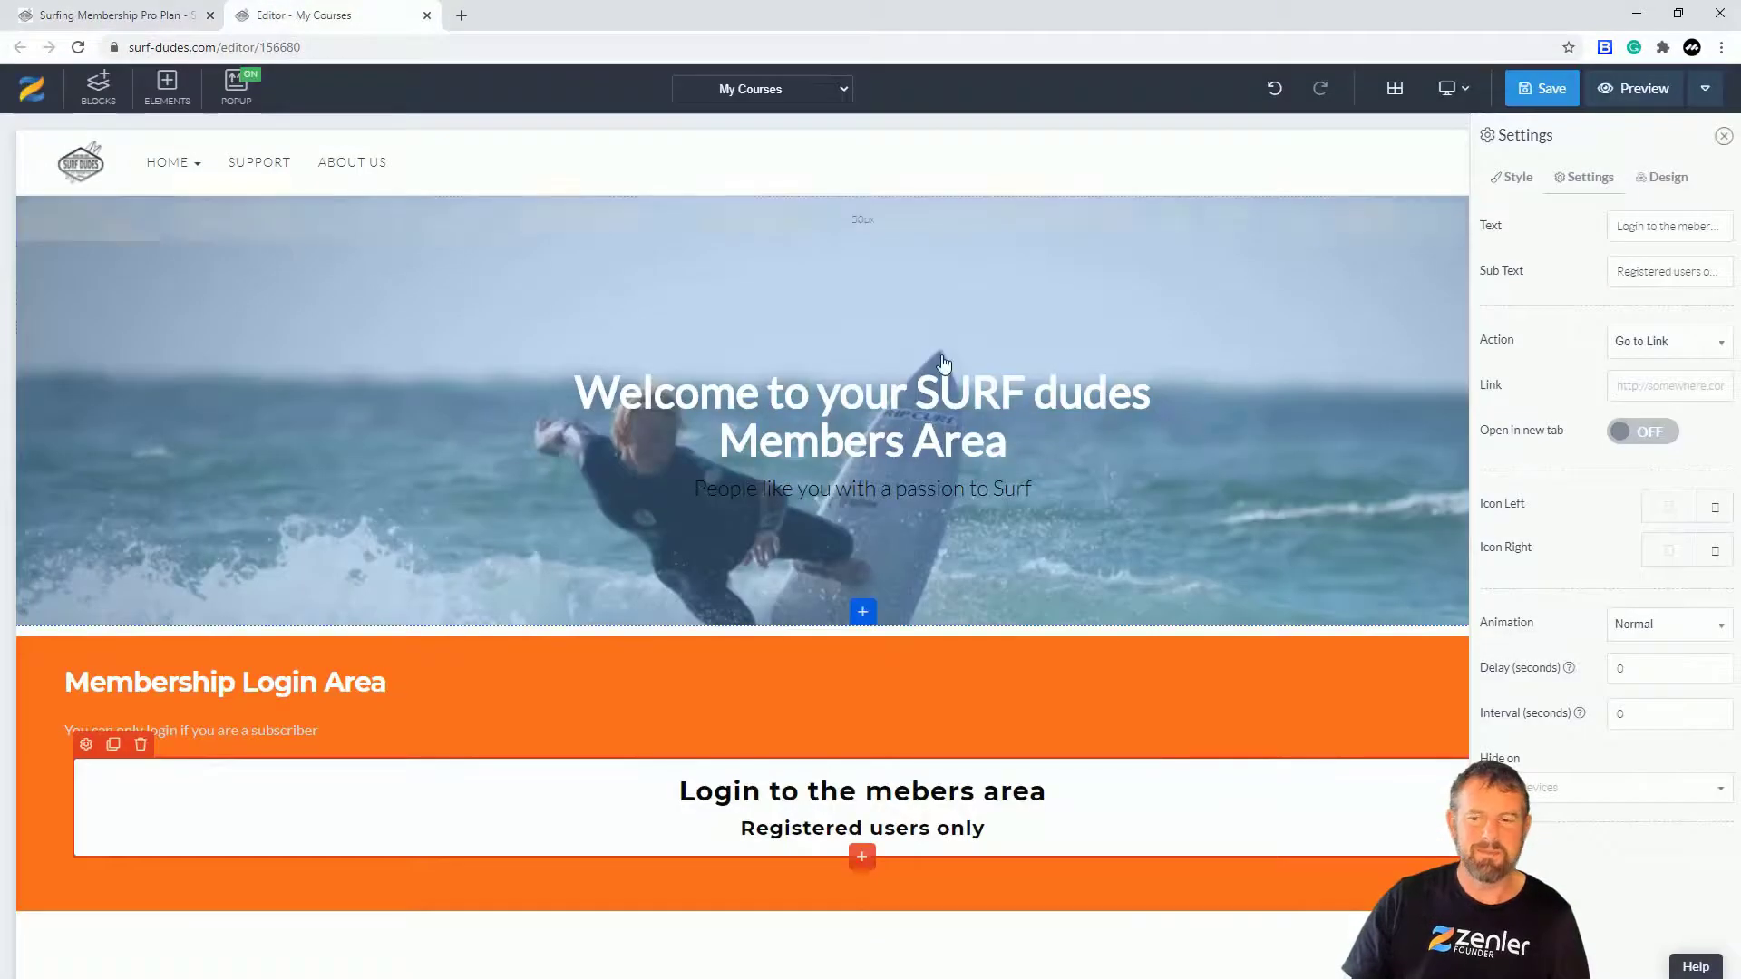
left_click(1634, 382)
key("ctrl+v")
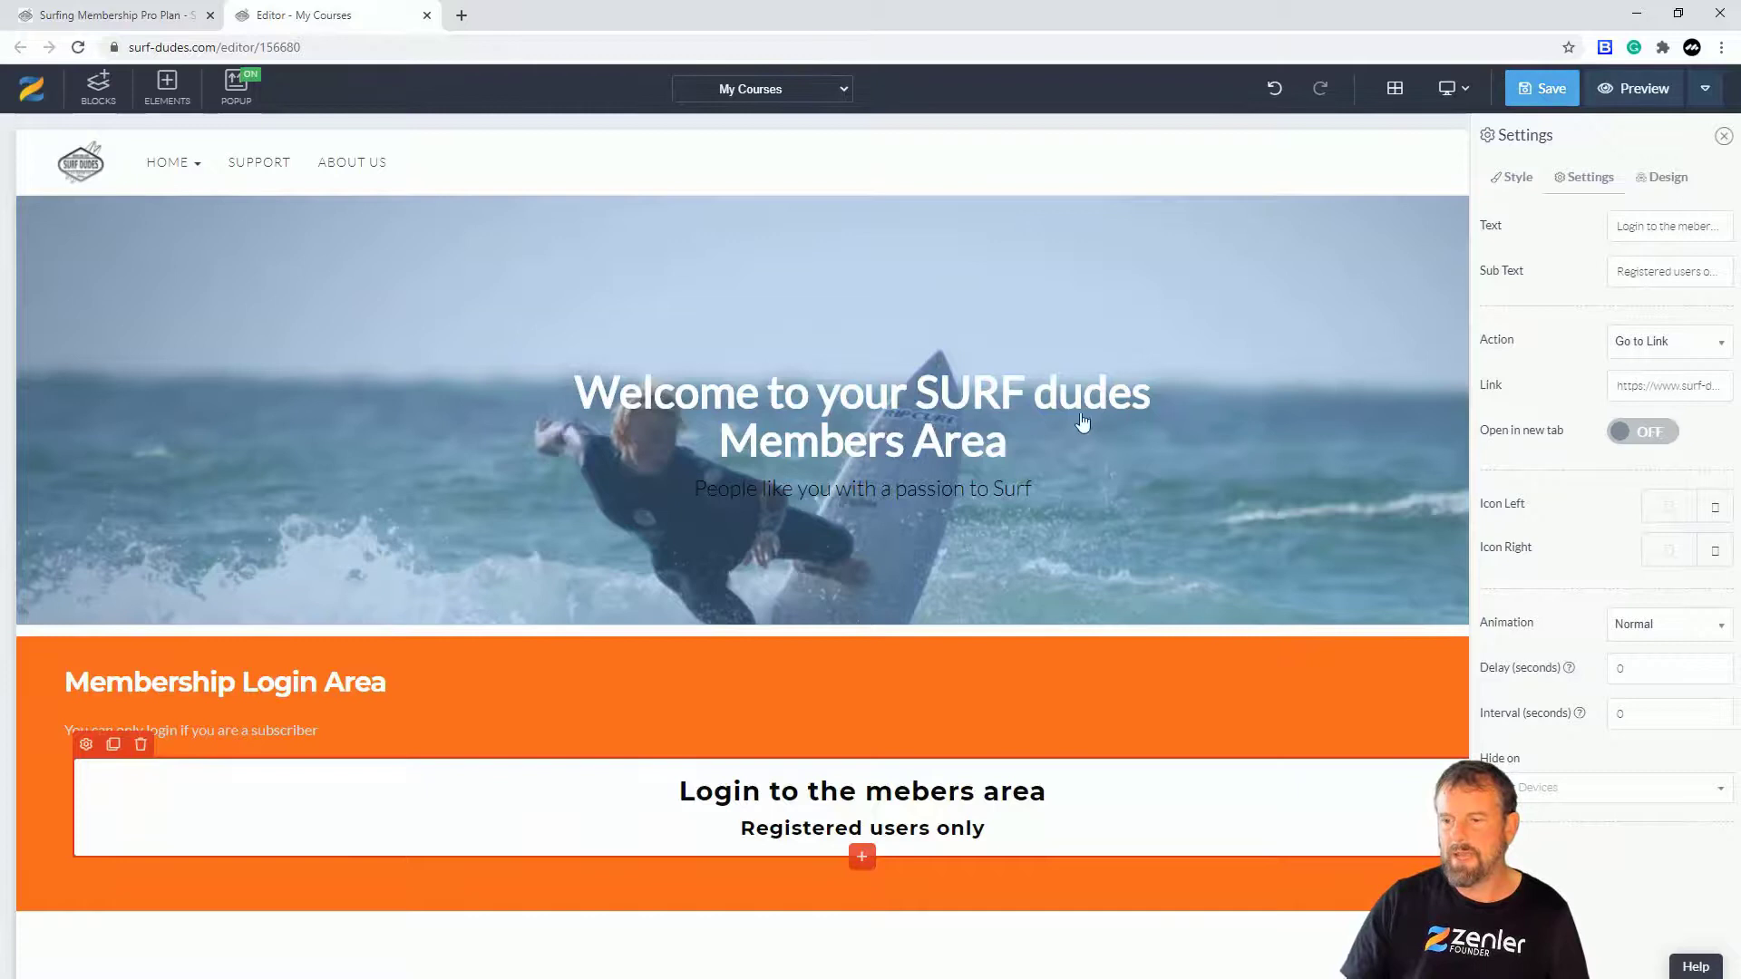
left_click(1542, 88)
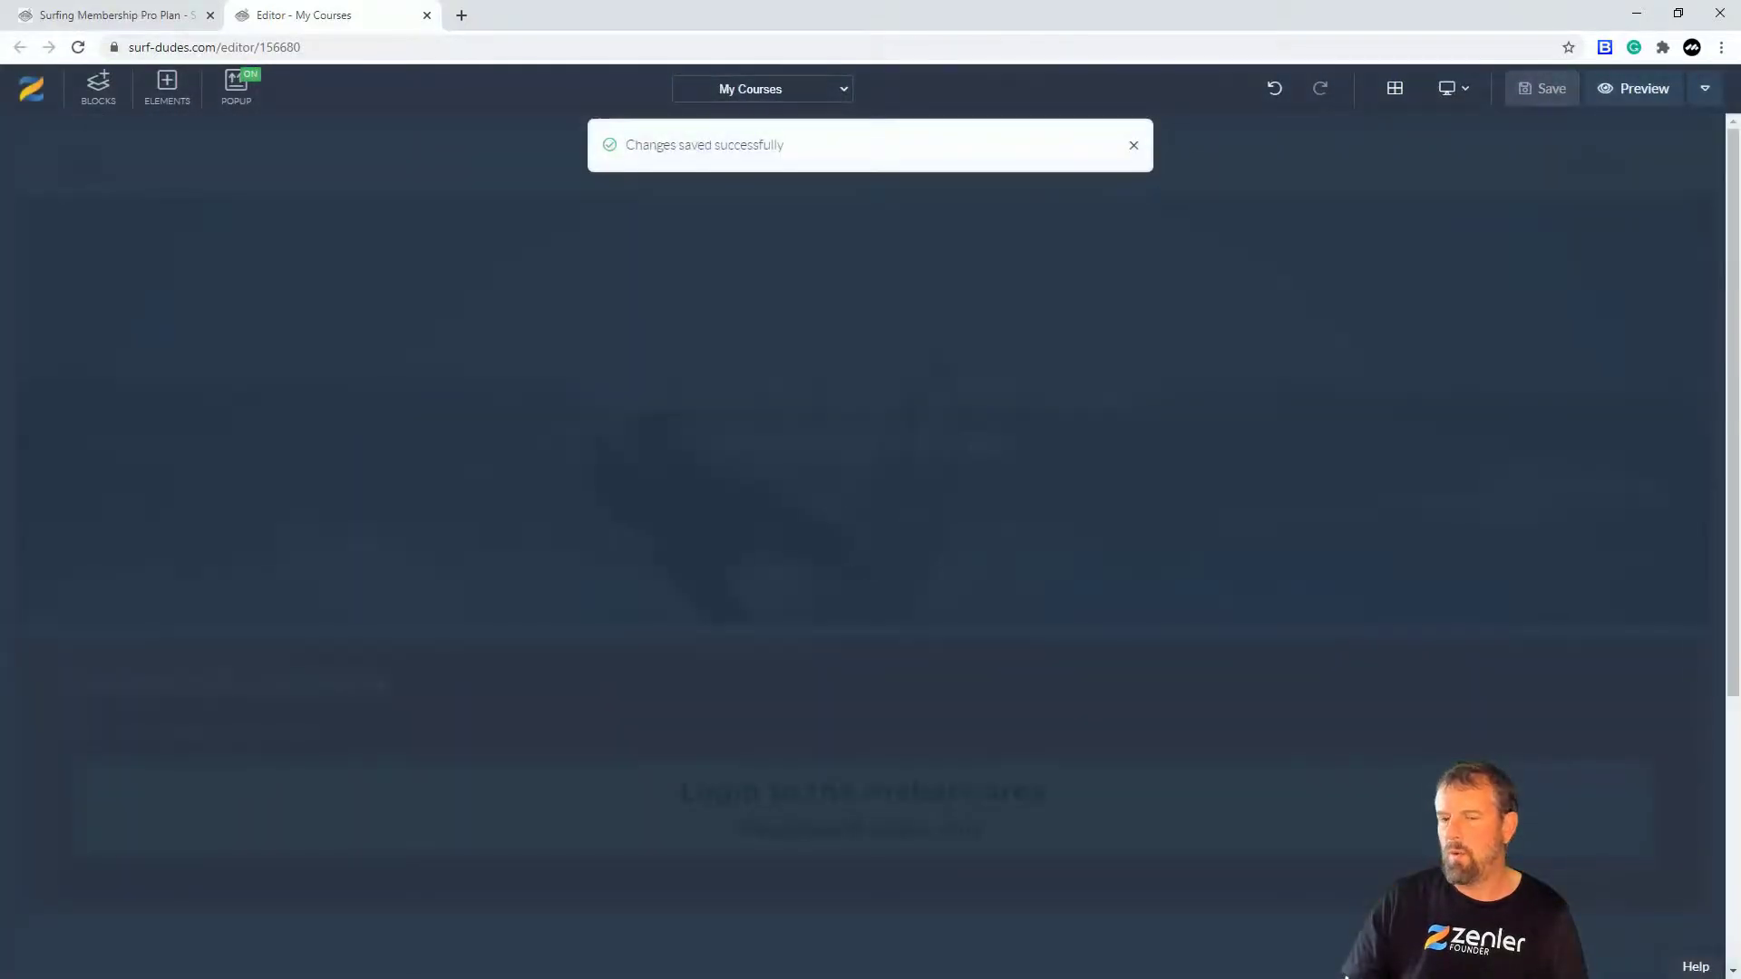
- Reload the live members page in the incognito window and test the members-area login button's link
key("alt+Tab")
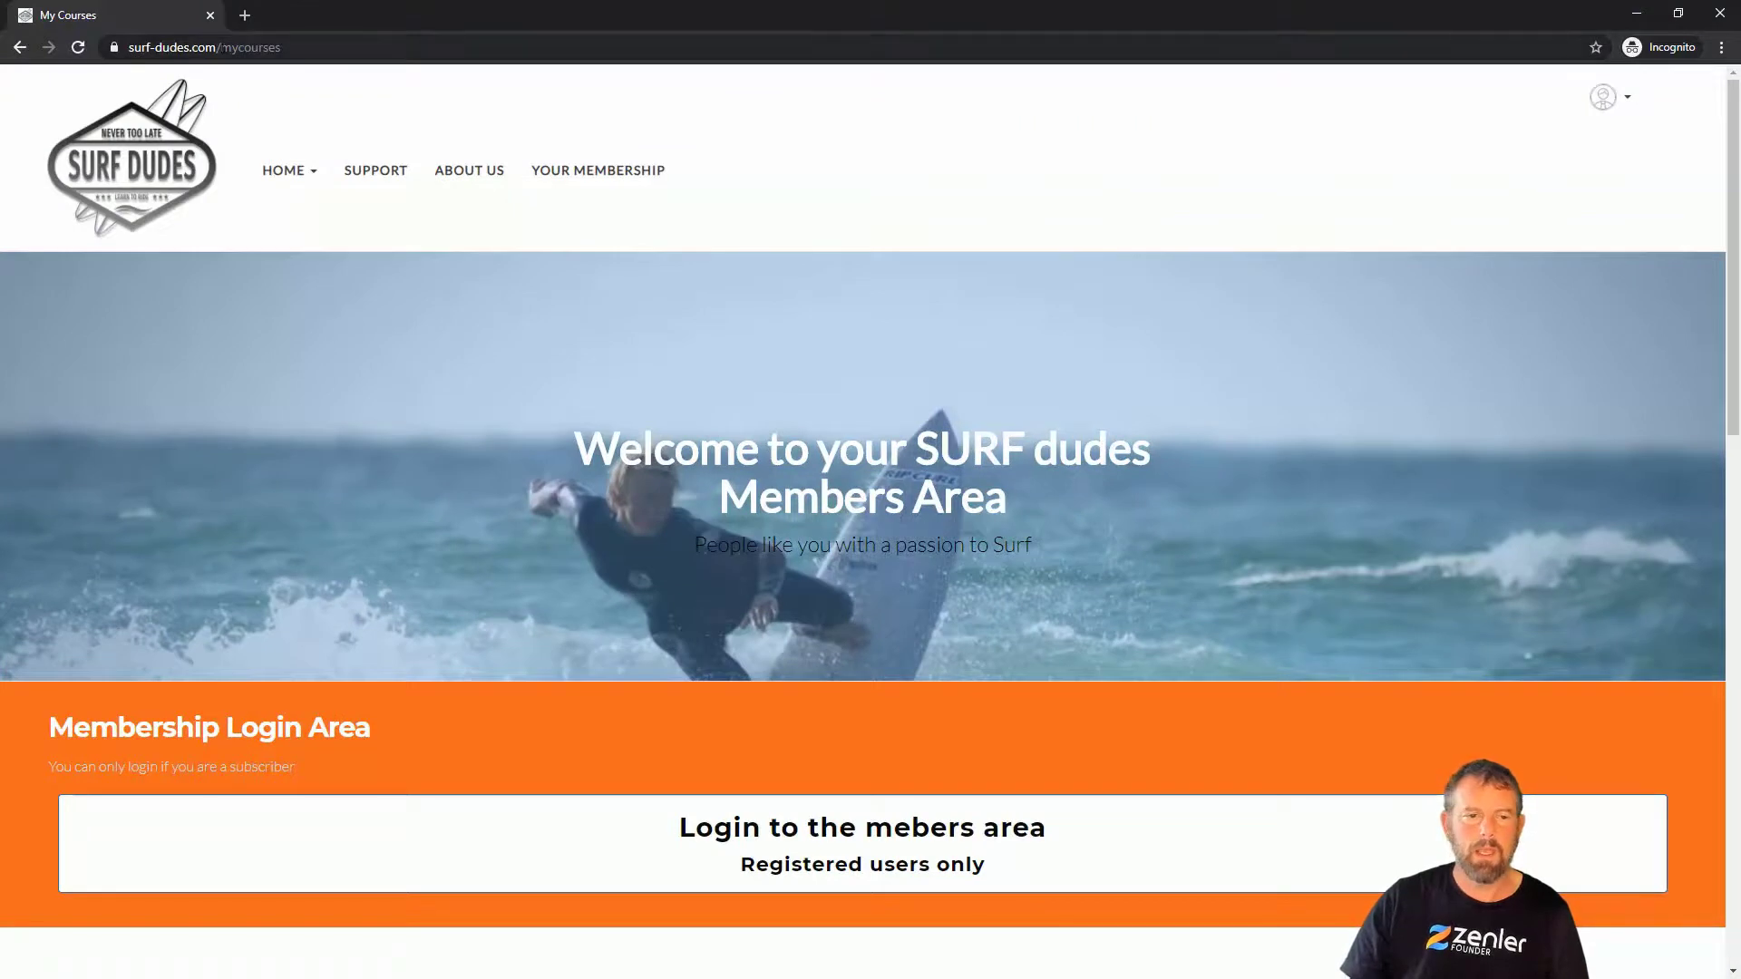
left_click(79, 48)
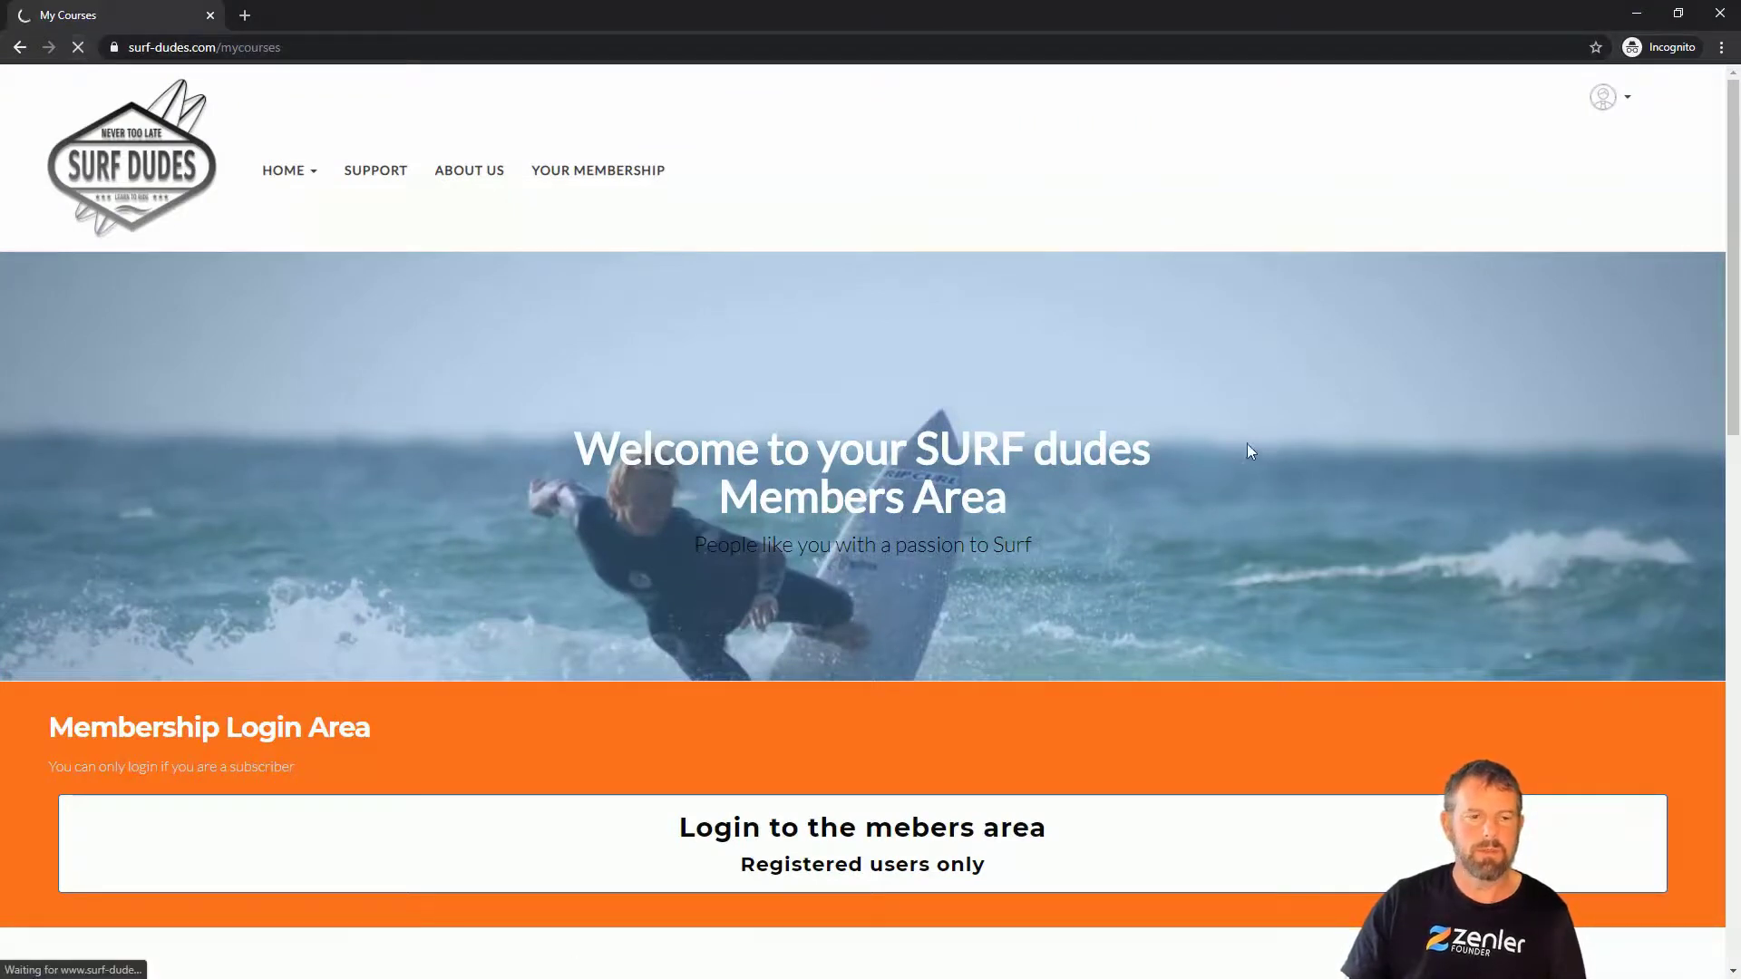
scroll(862, 551, "down", 4)
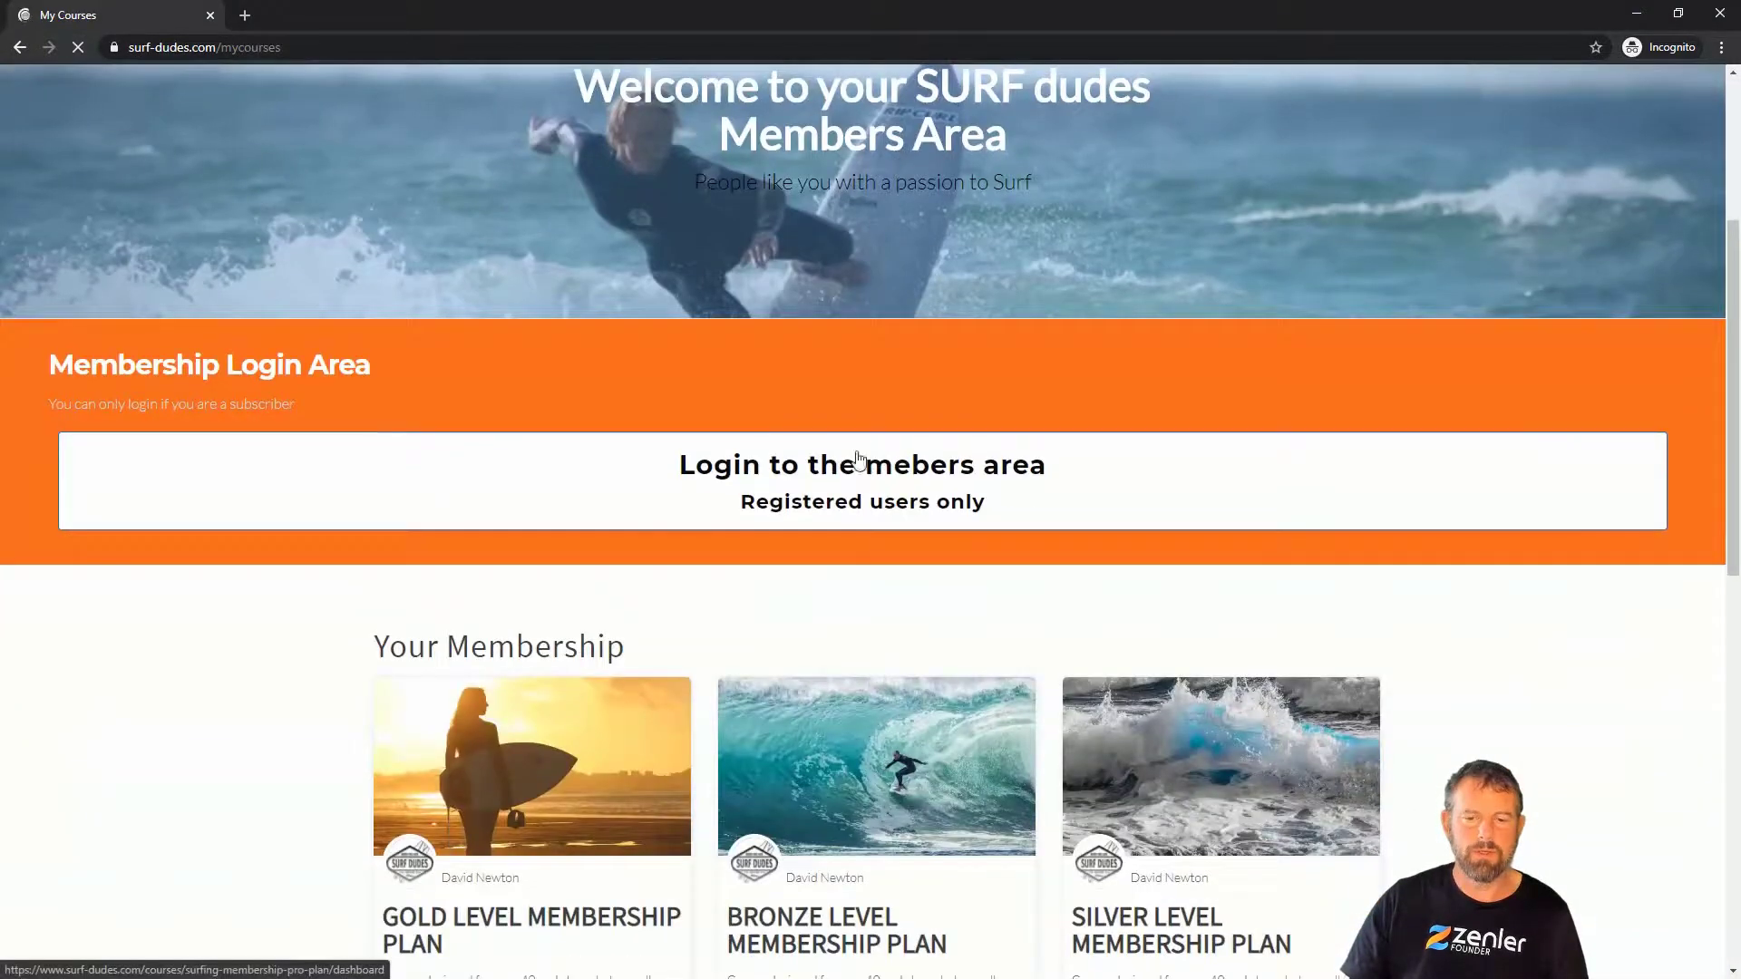
left_click(992, 511)
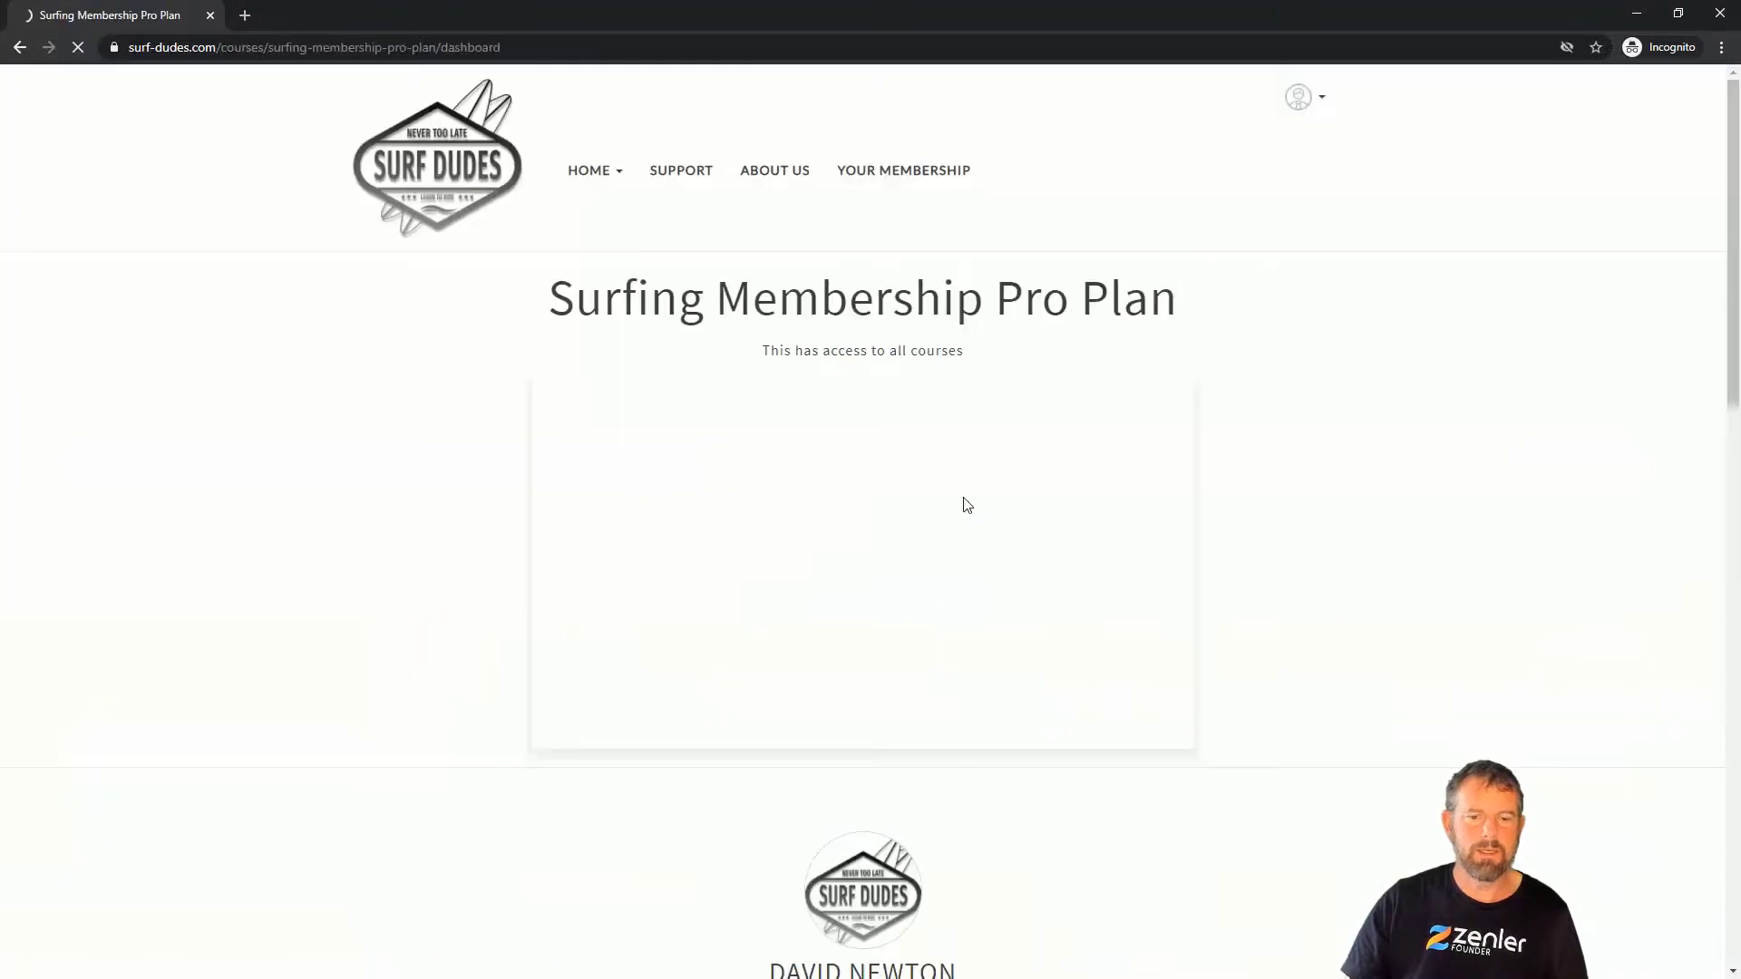
- Examine the Surfing Membership Pro Plan access page down to its included courses, and return to the Your Membership page
scroll(1239, 400, "down", 10)
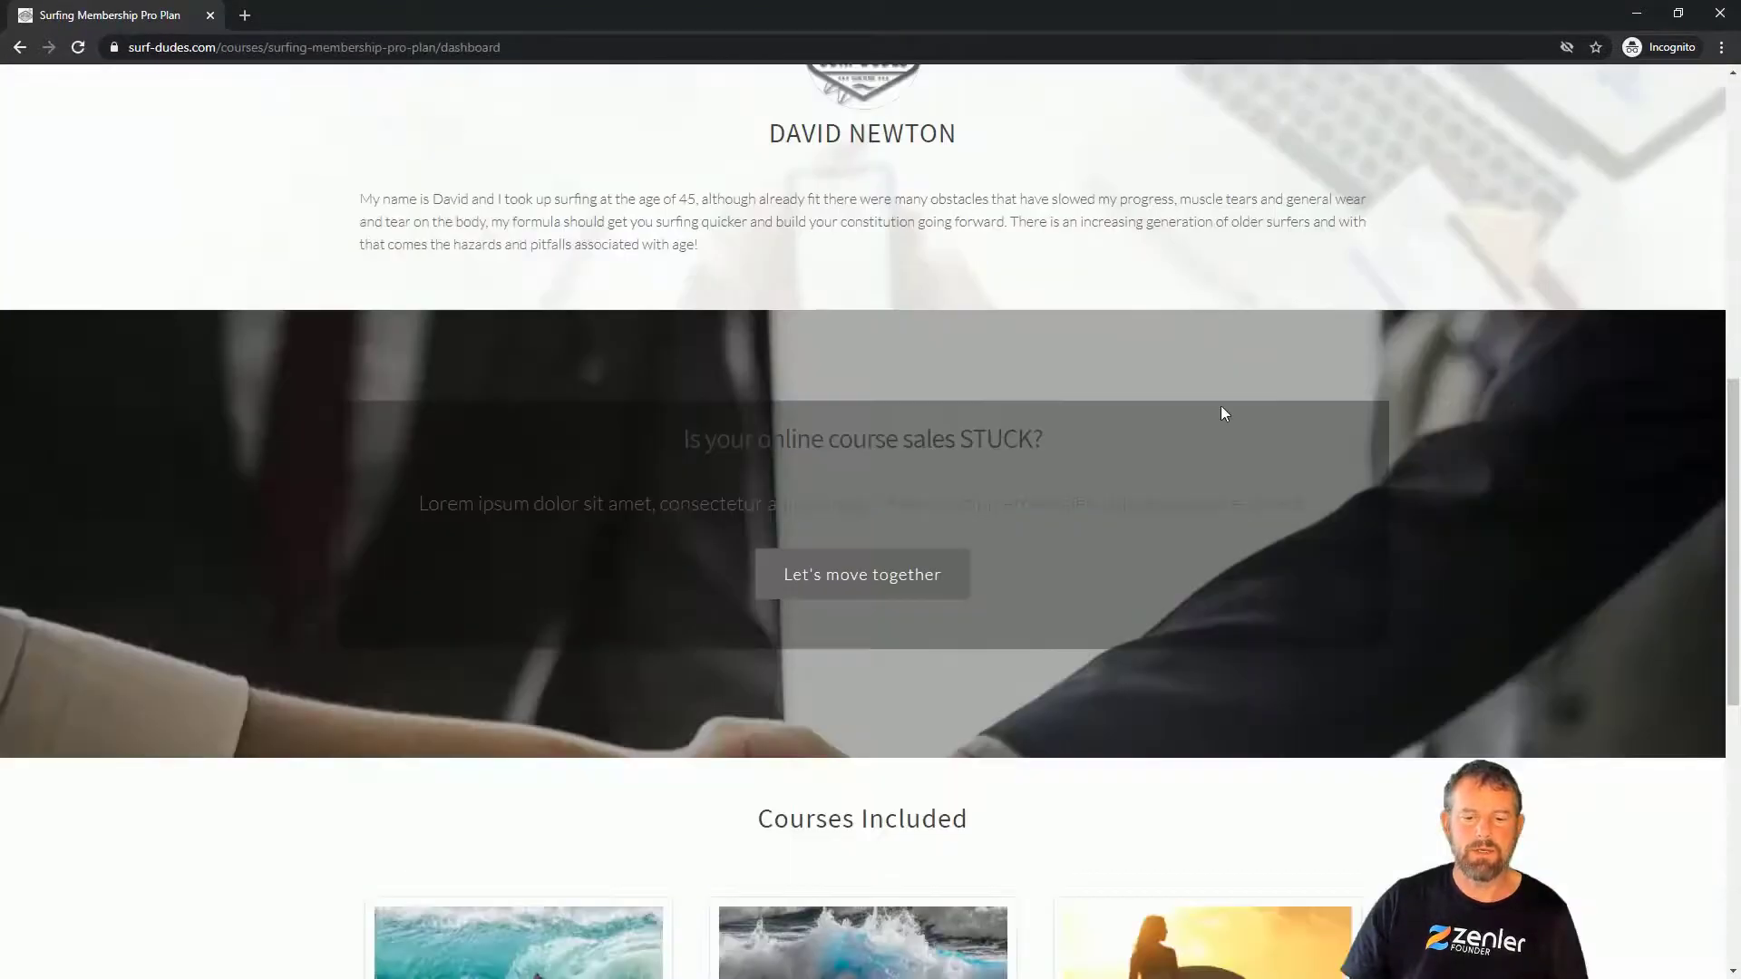
scroll(1100, 449, "down", 7)
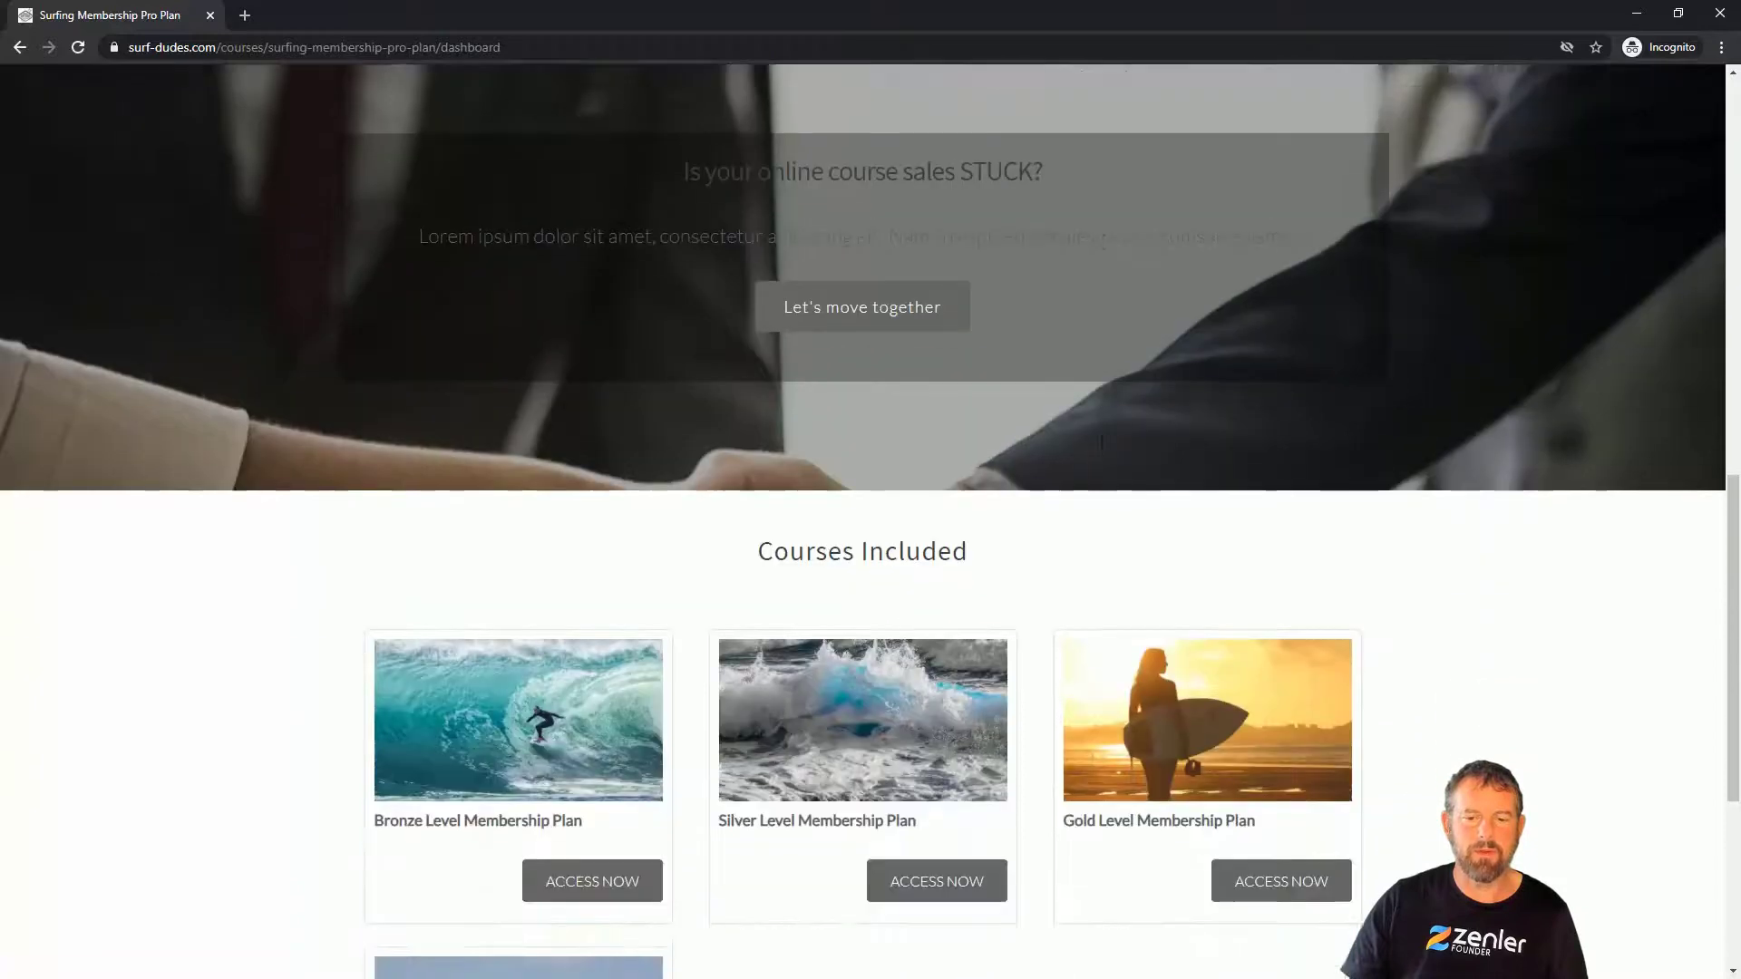
scroll(1105, 451, "up", 4)
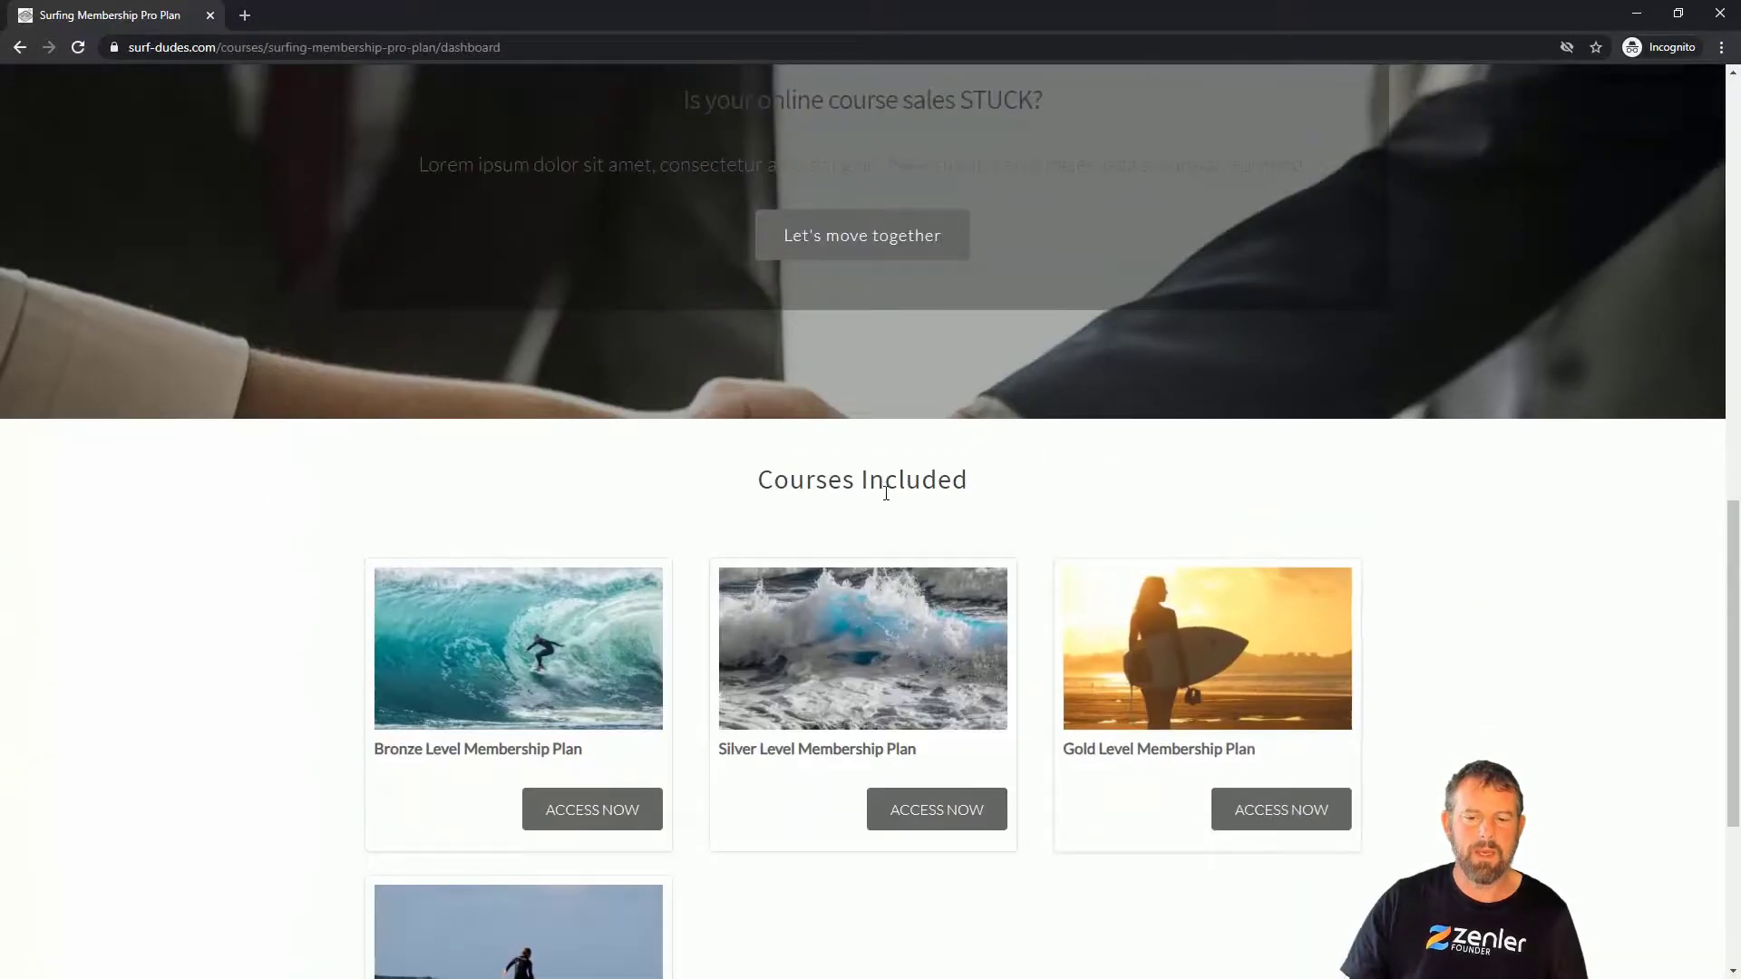
left_click_drag(775, 479, 937, 479)
scroll(994, 545, "down", 3)
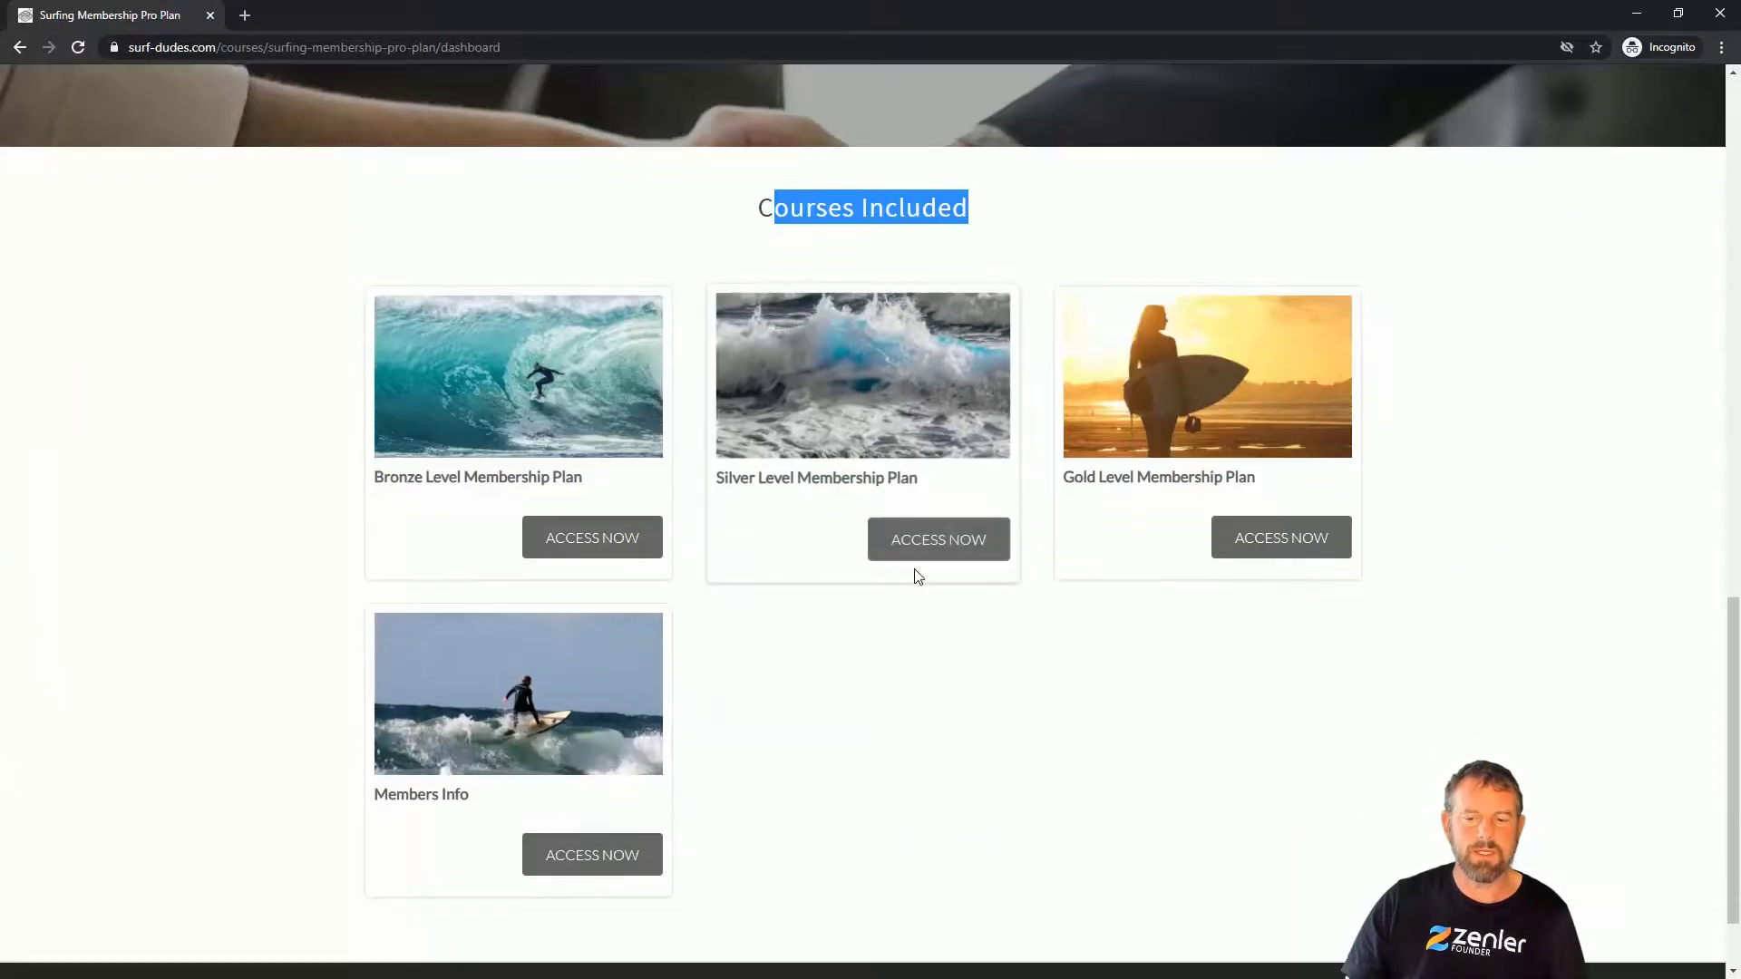
scroll(1277, 562, "up", 18)
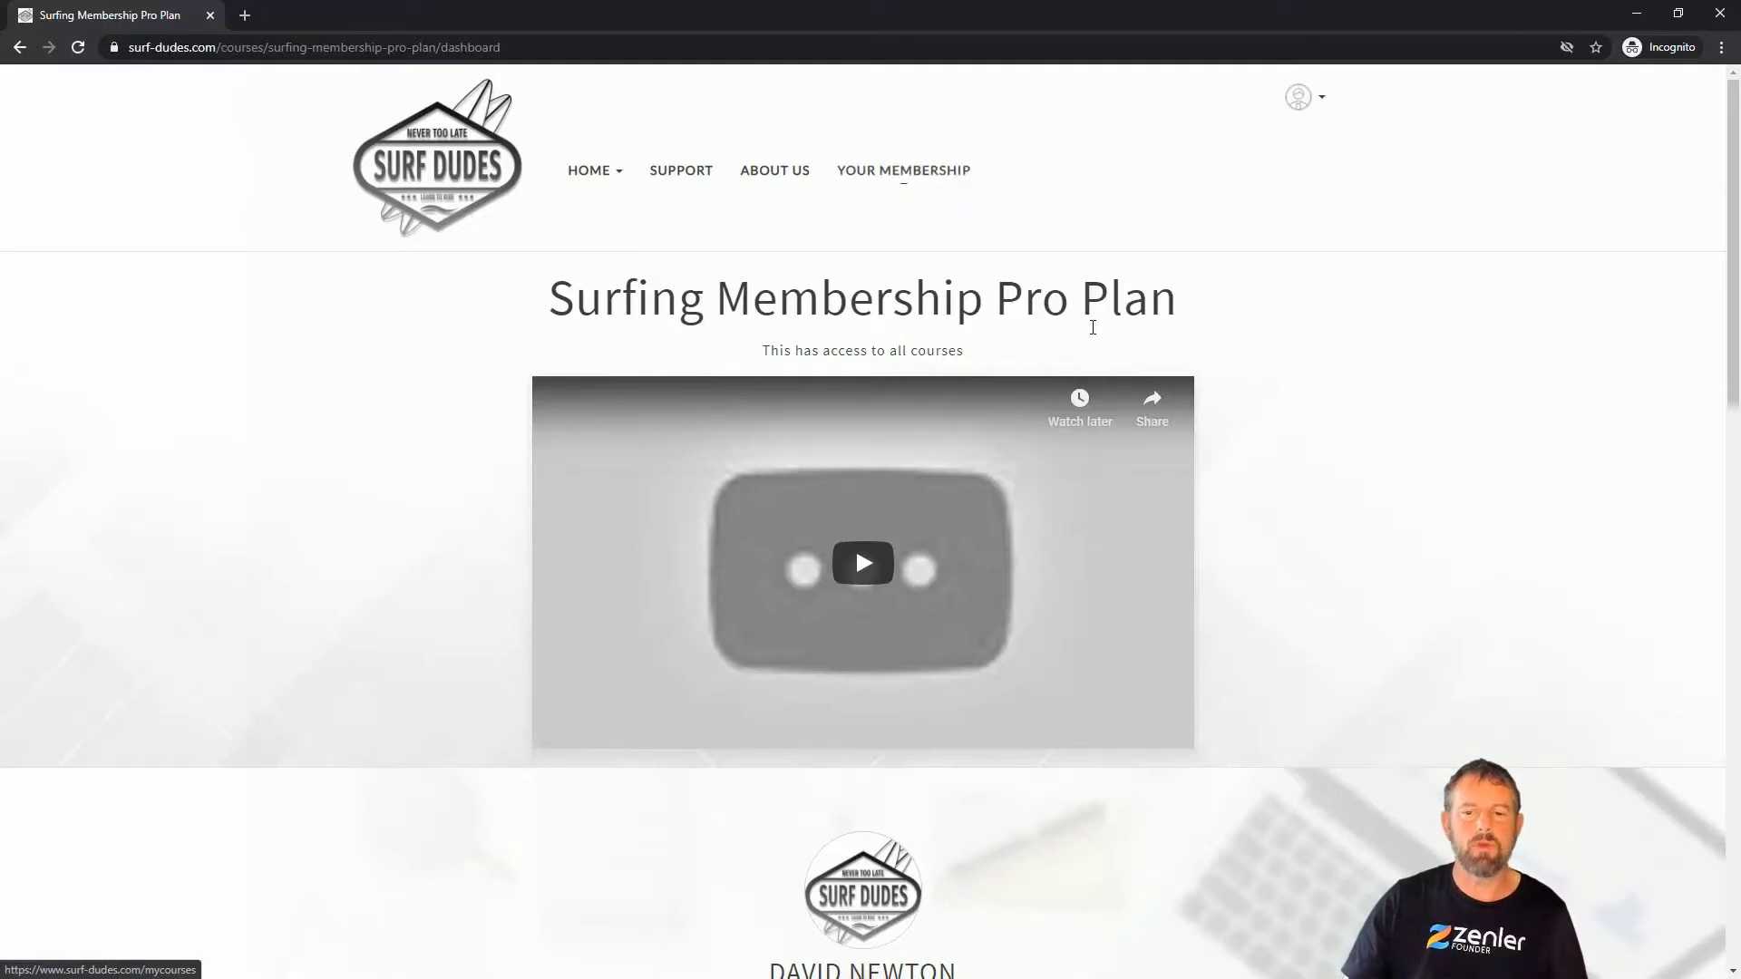
left_click(927, 176)
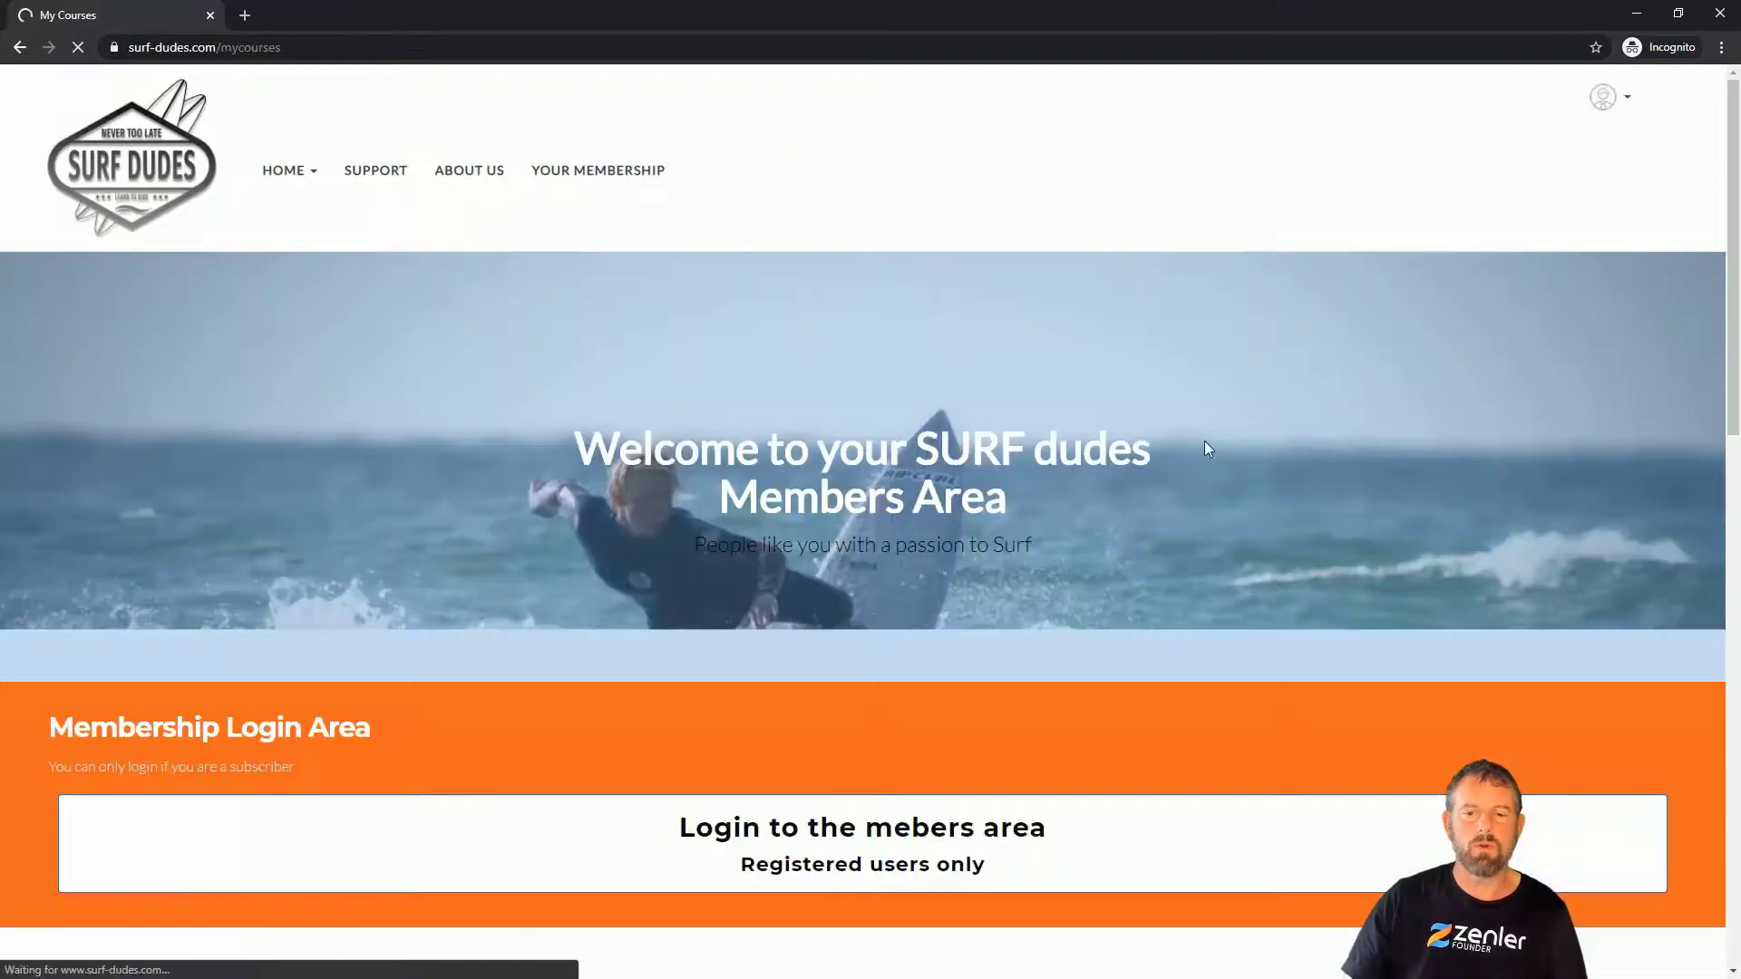
scroll(688, 485, "down", 4)
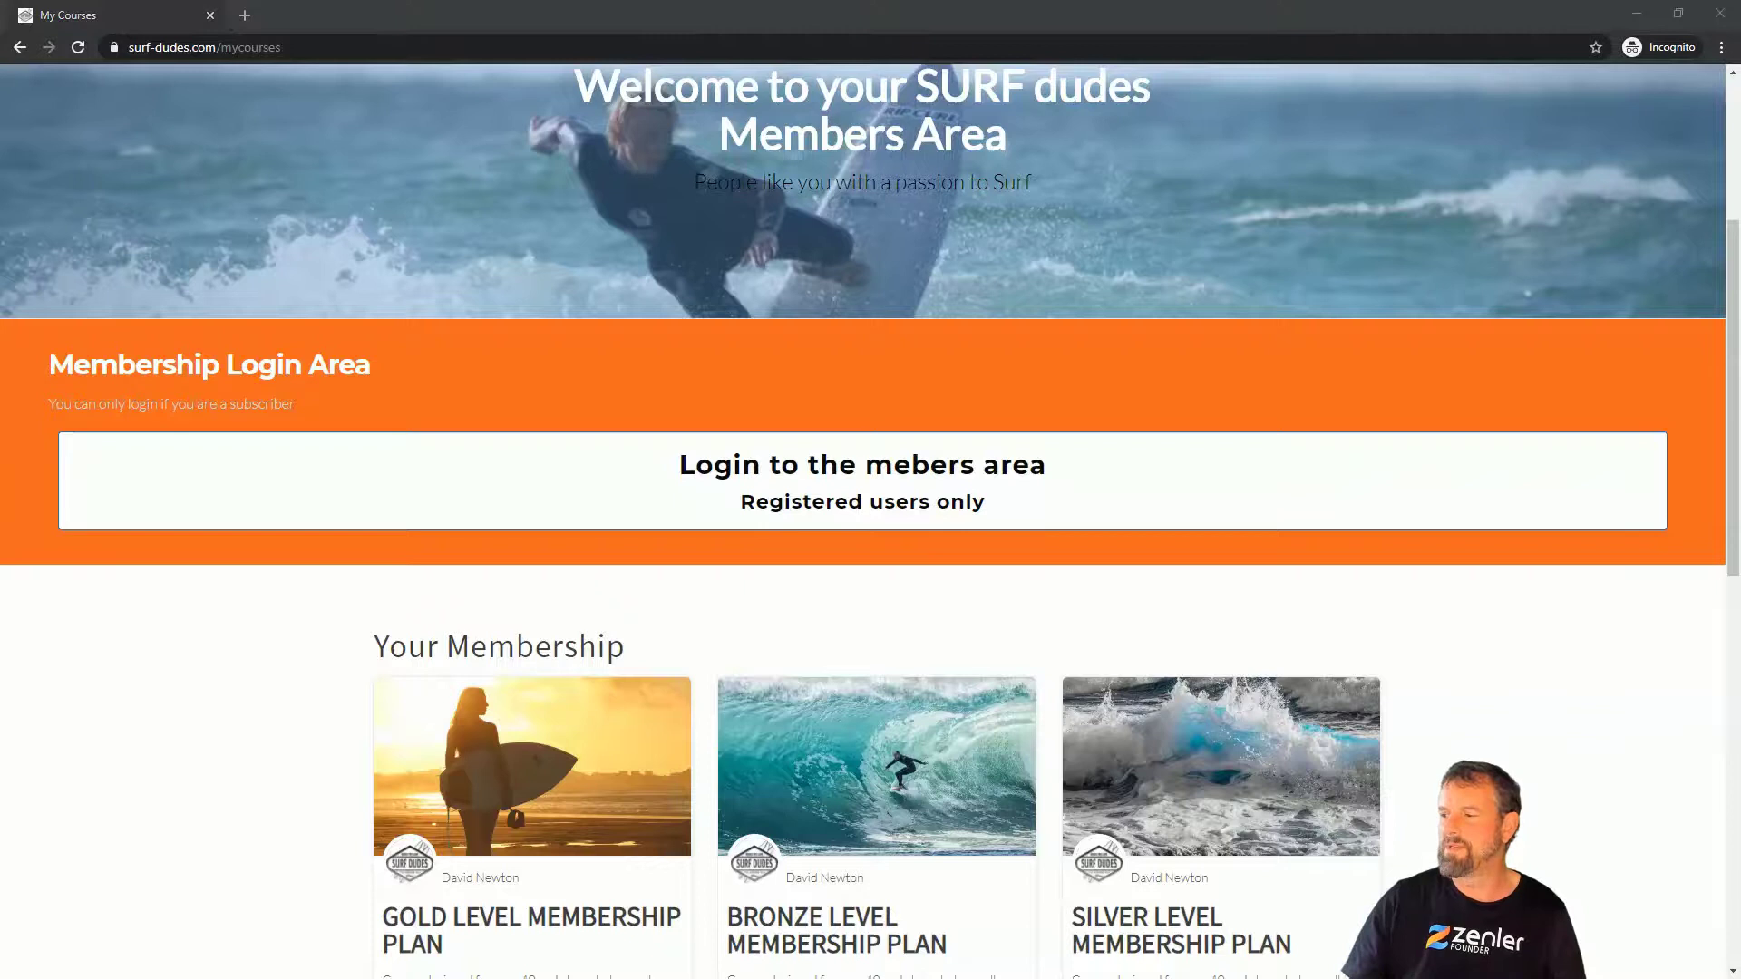
- Correct the button text to "Login to the members area" in the My Courses editor and save the page
key("alt+Tab")
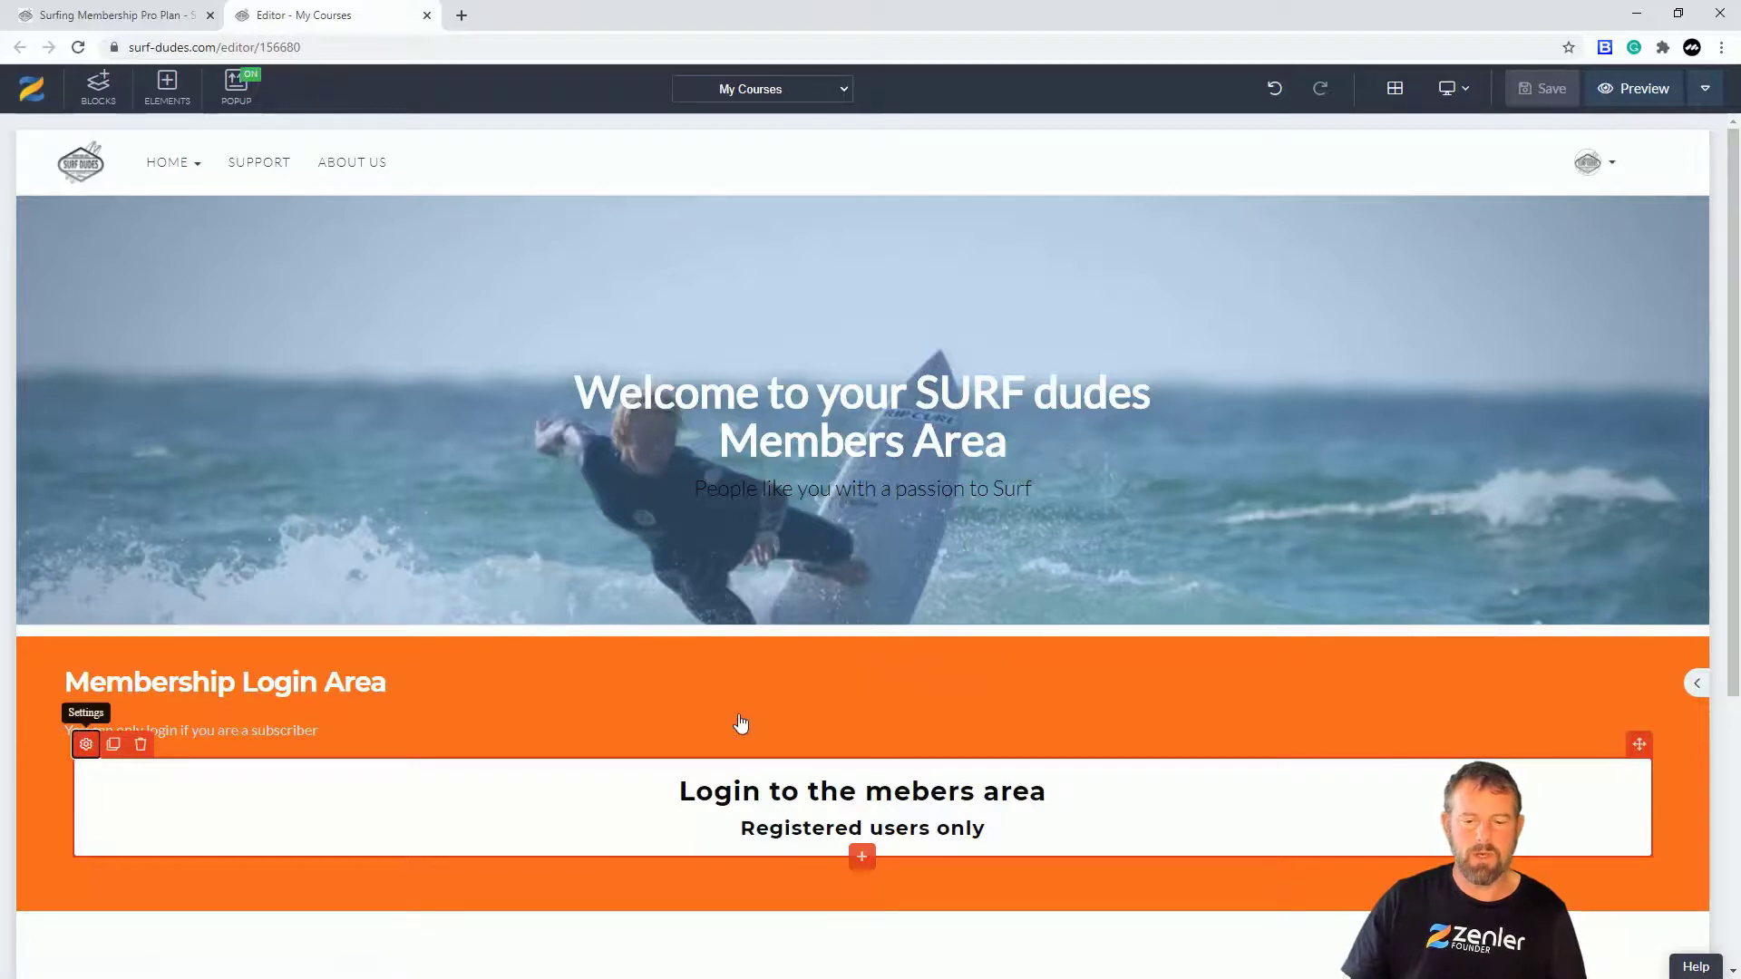
left_click(847, 563)
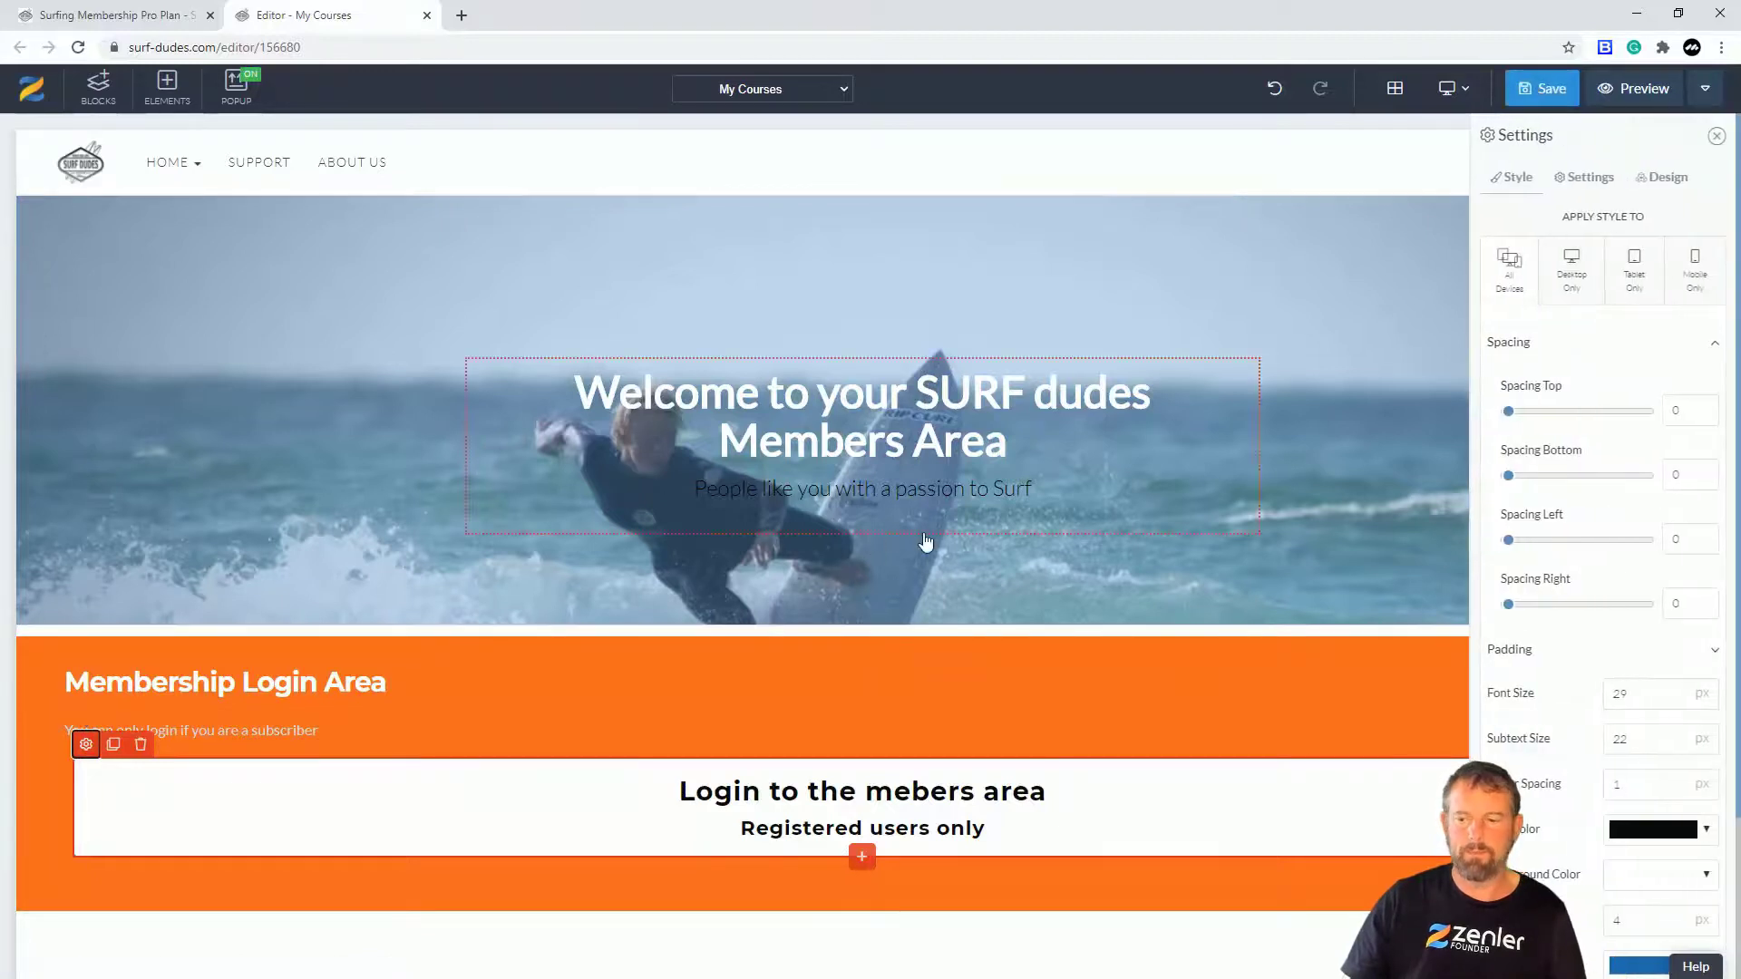
left_click(1610, 179)
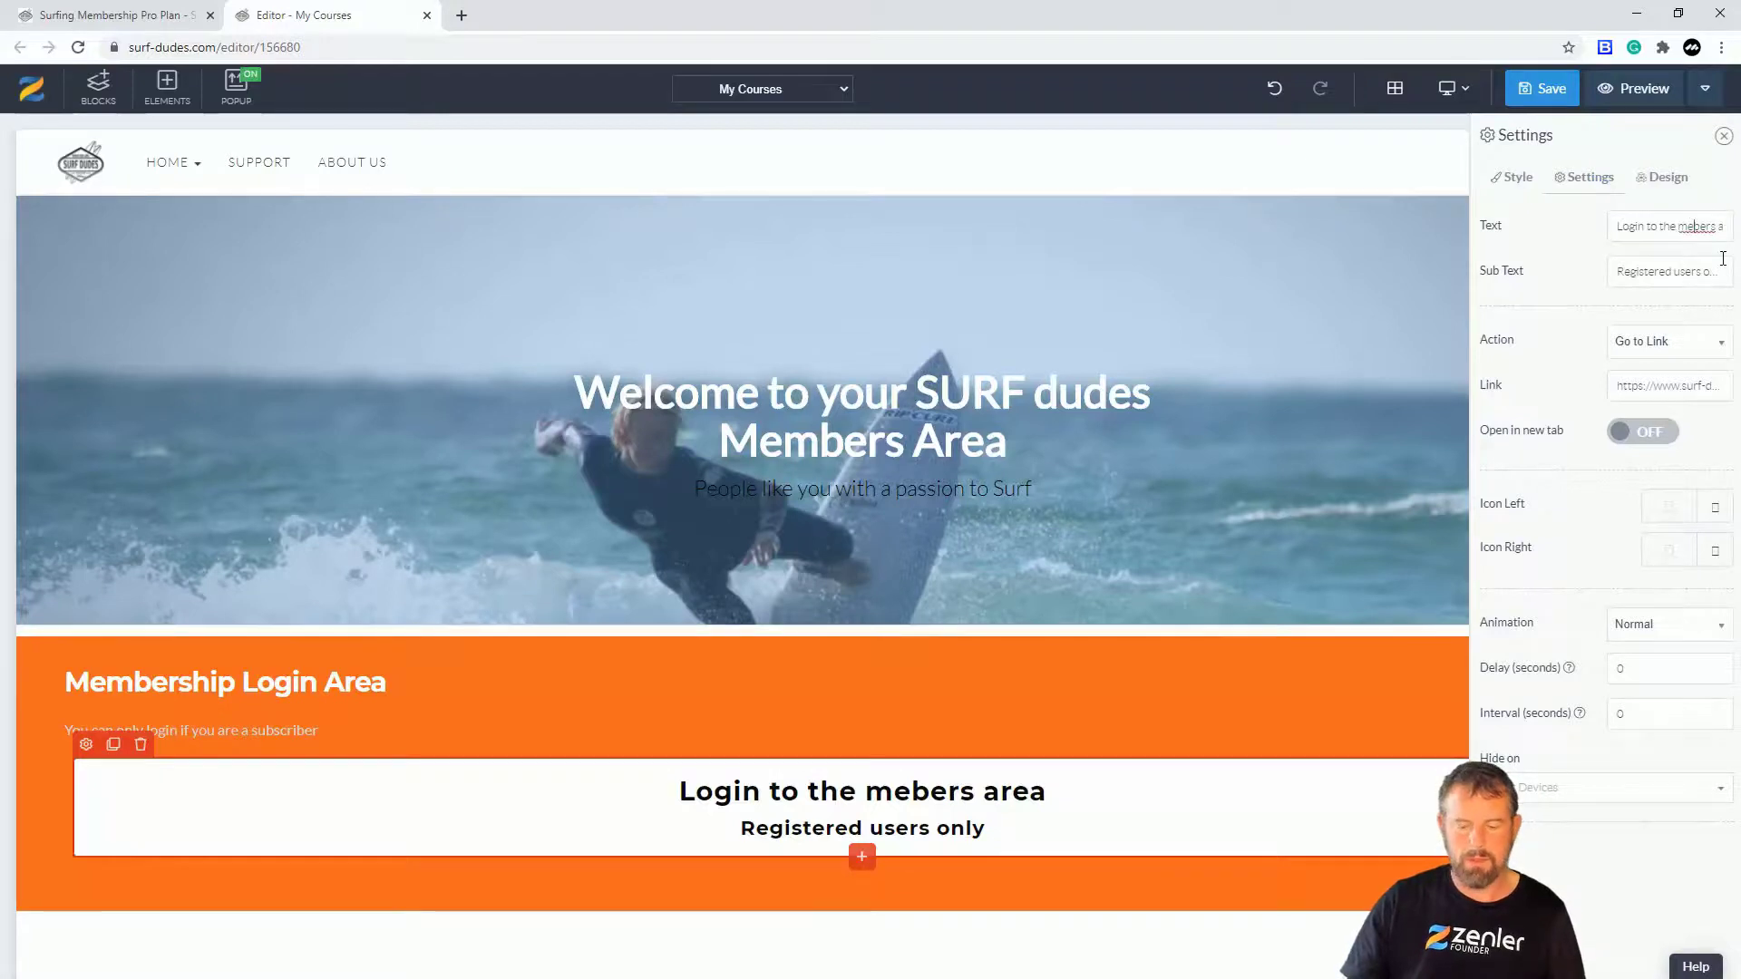
type("m")
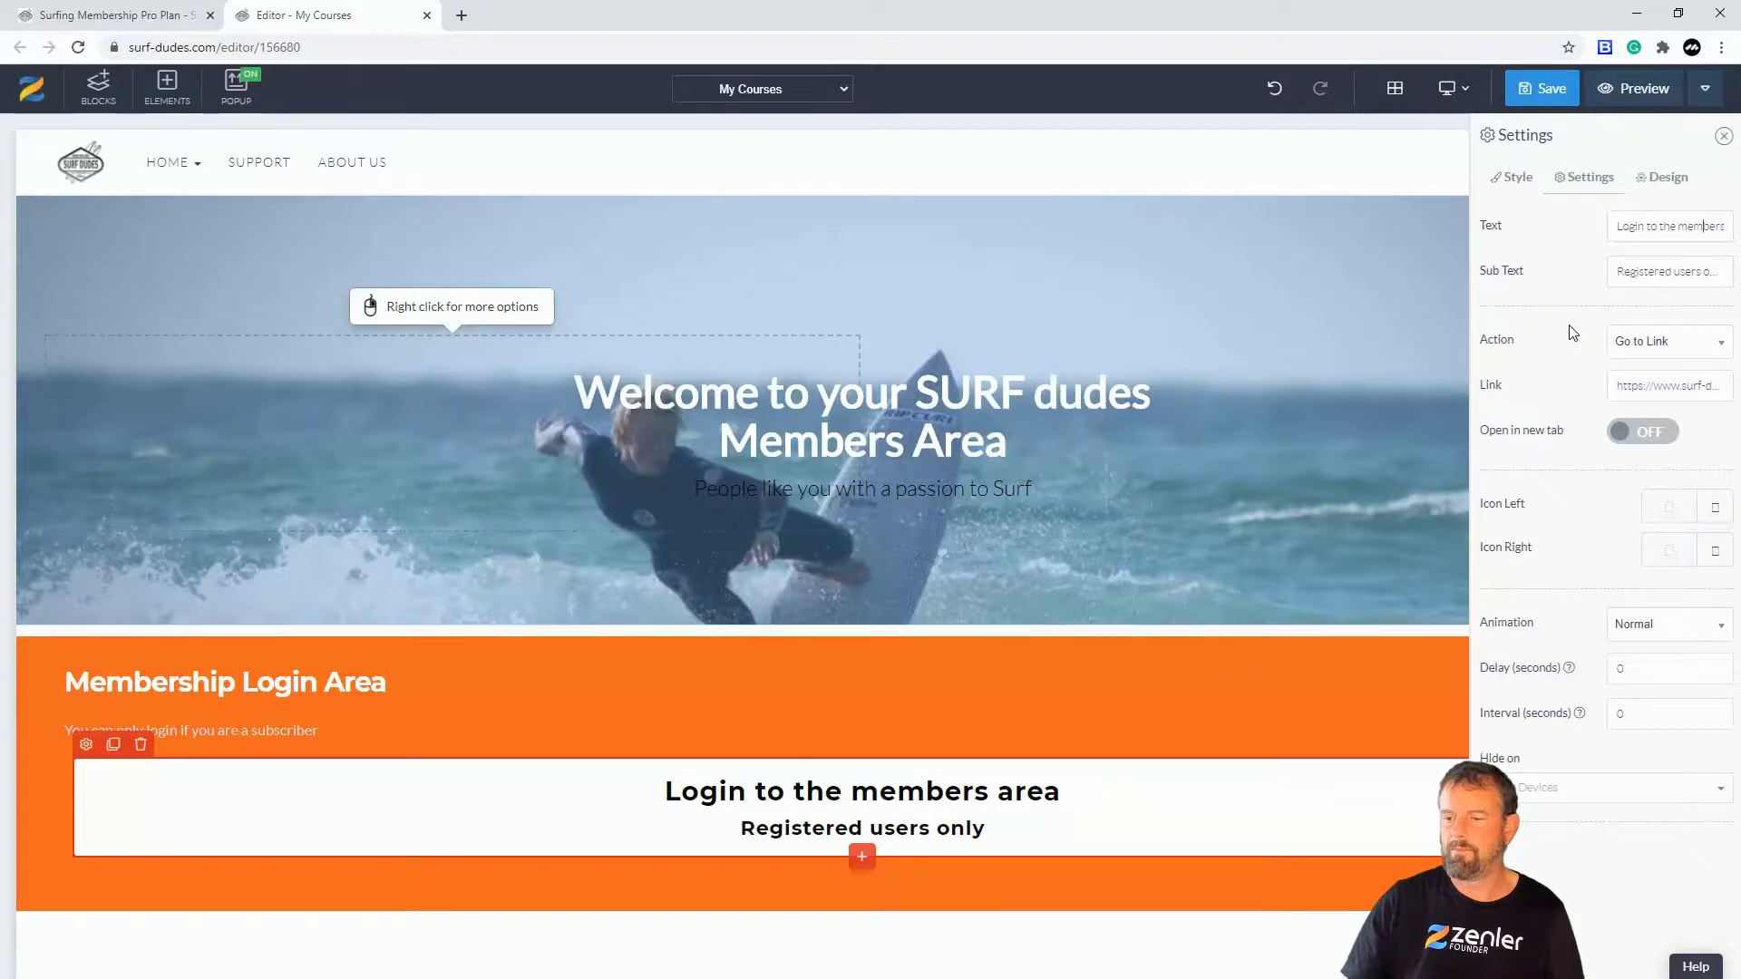
left_click(1541, 88)
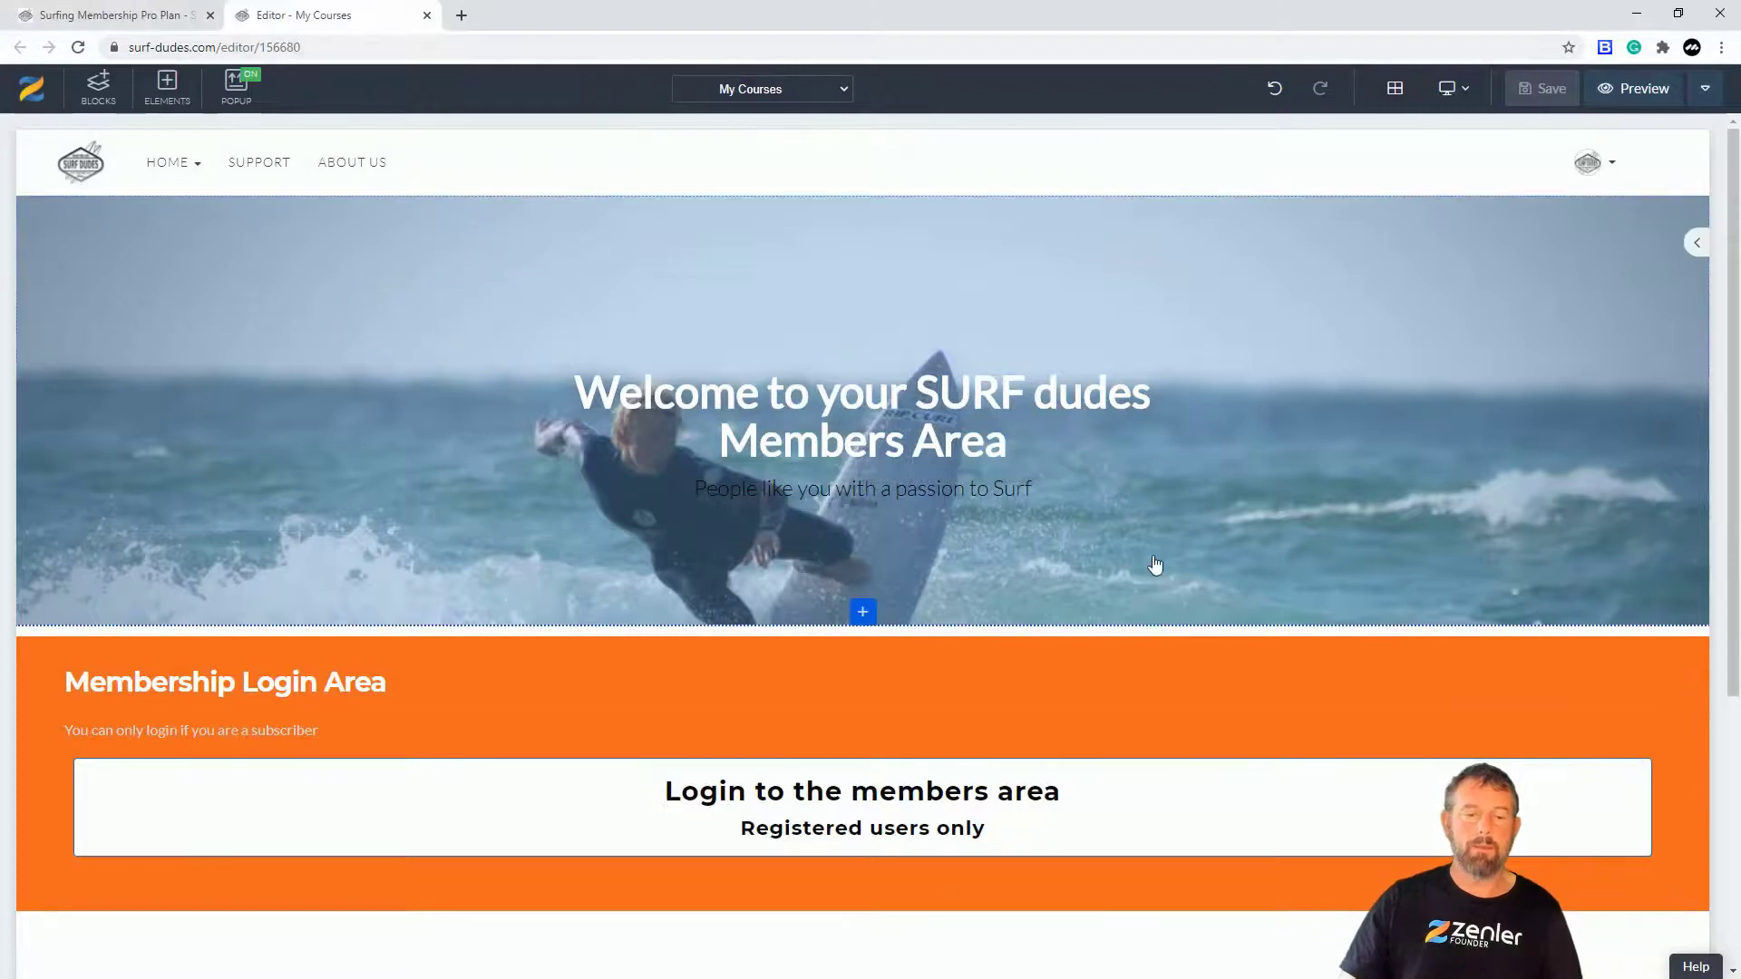
scroll(1168, 544, "down", 5)
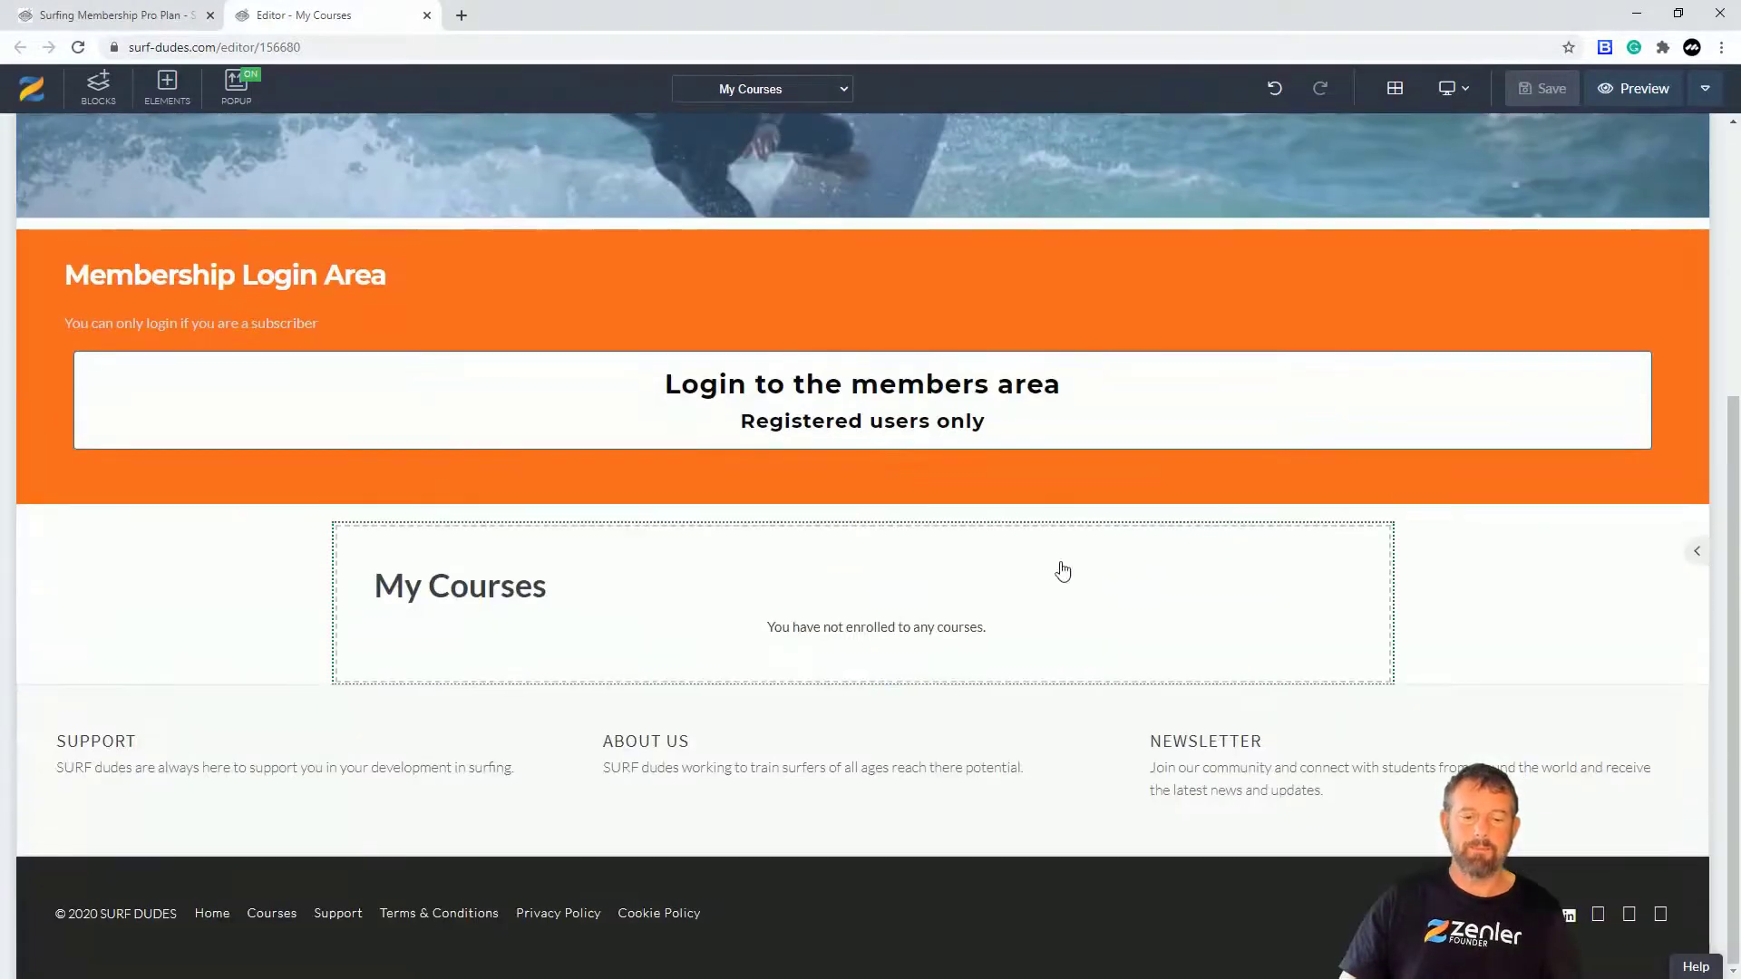
scroll(635, 639, "up", 5)
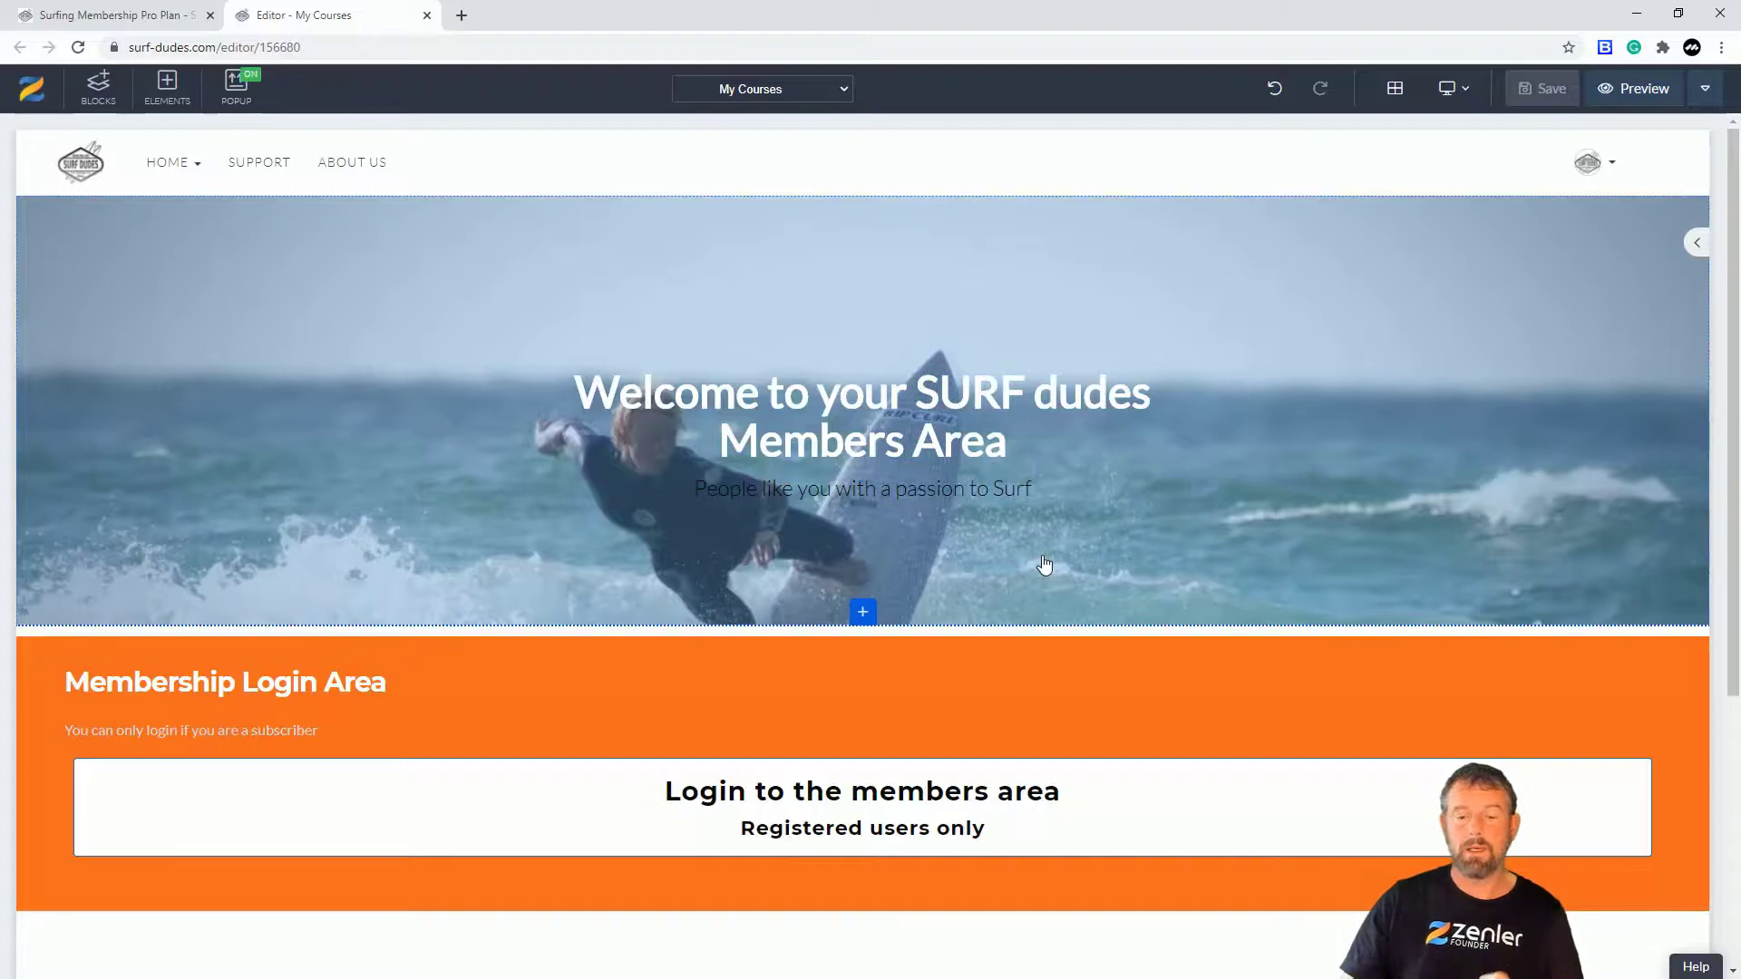
scroll(1091, 541, "down", 1)
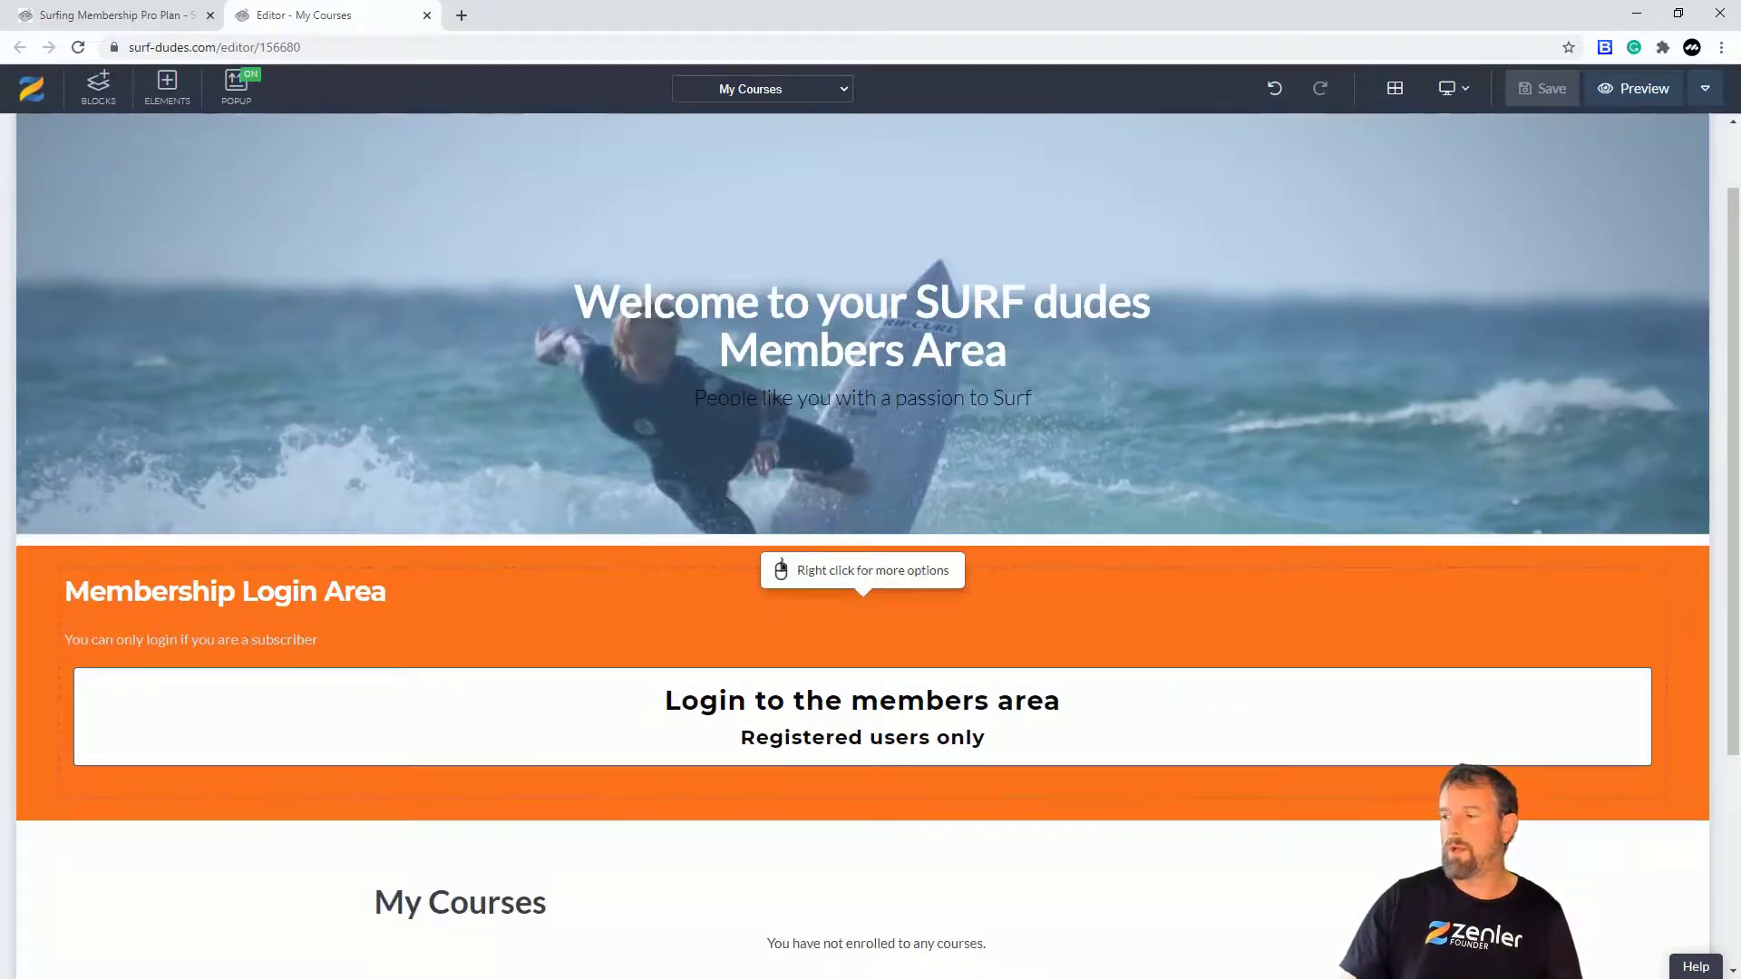
- Log out of the live site and open the Surfing Membership Pro Plan sales page from the home page's All Courses section
key("alt+Tab")
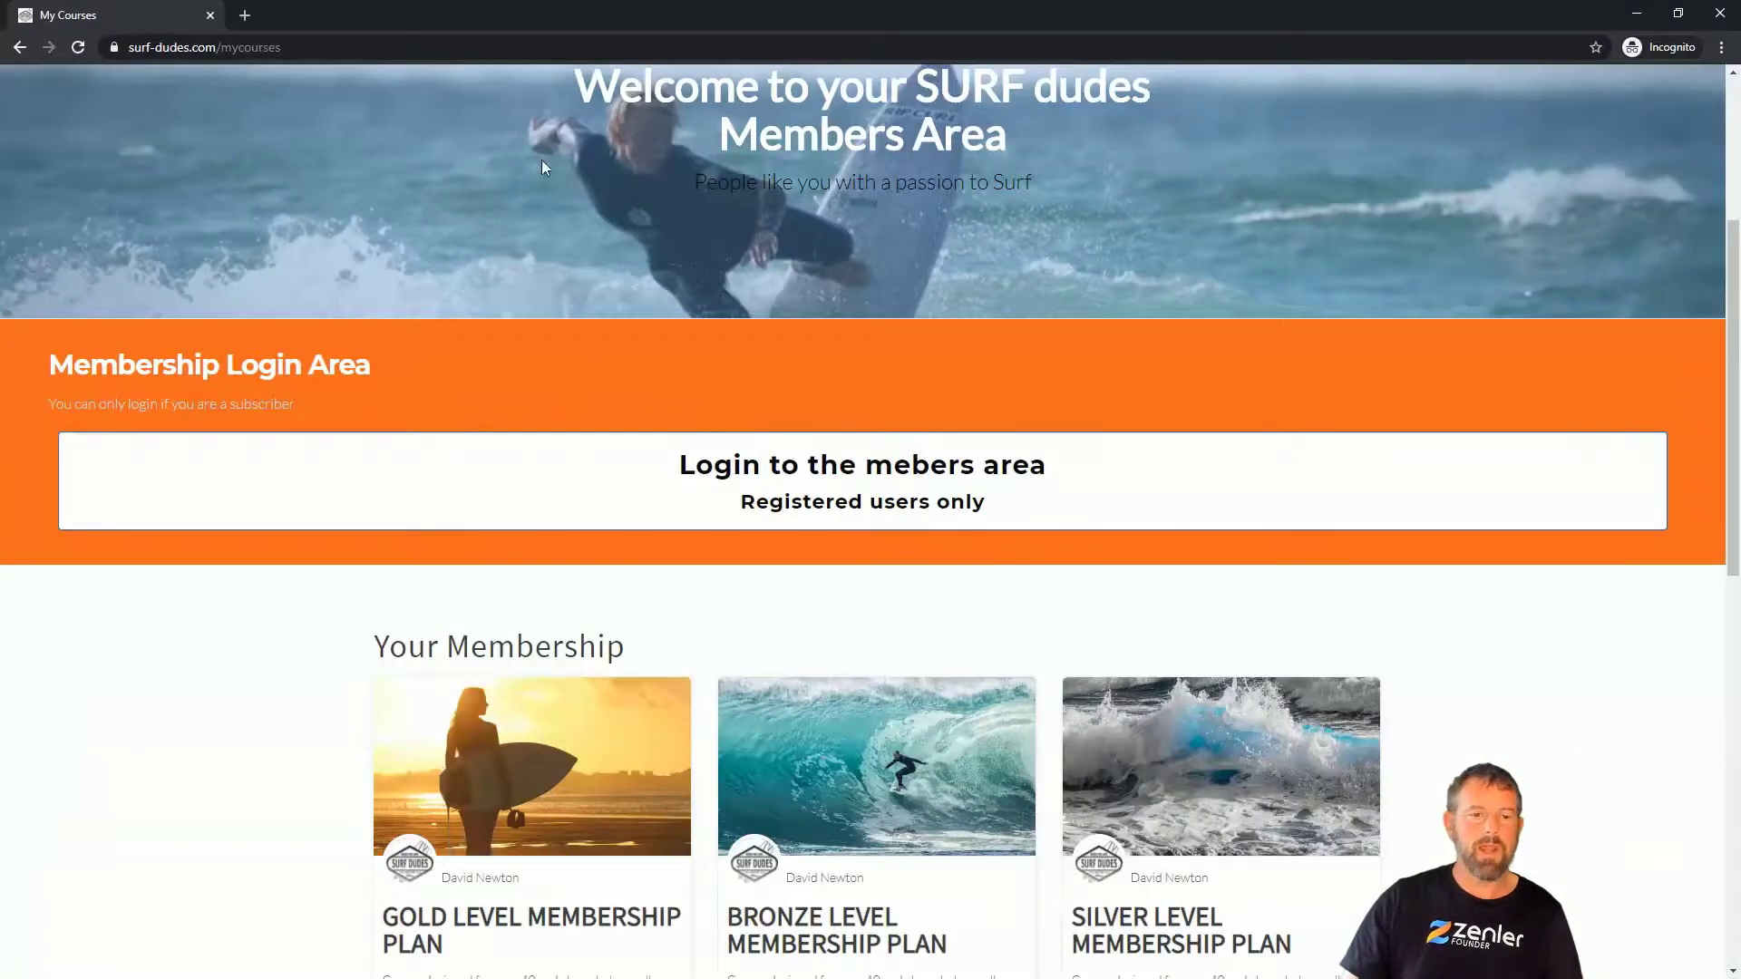
scroll(542, 167, "up", 4)
left_click(1624, 103)
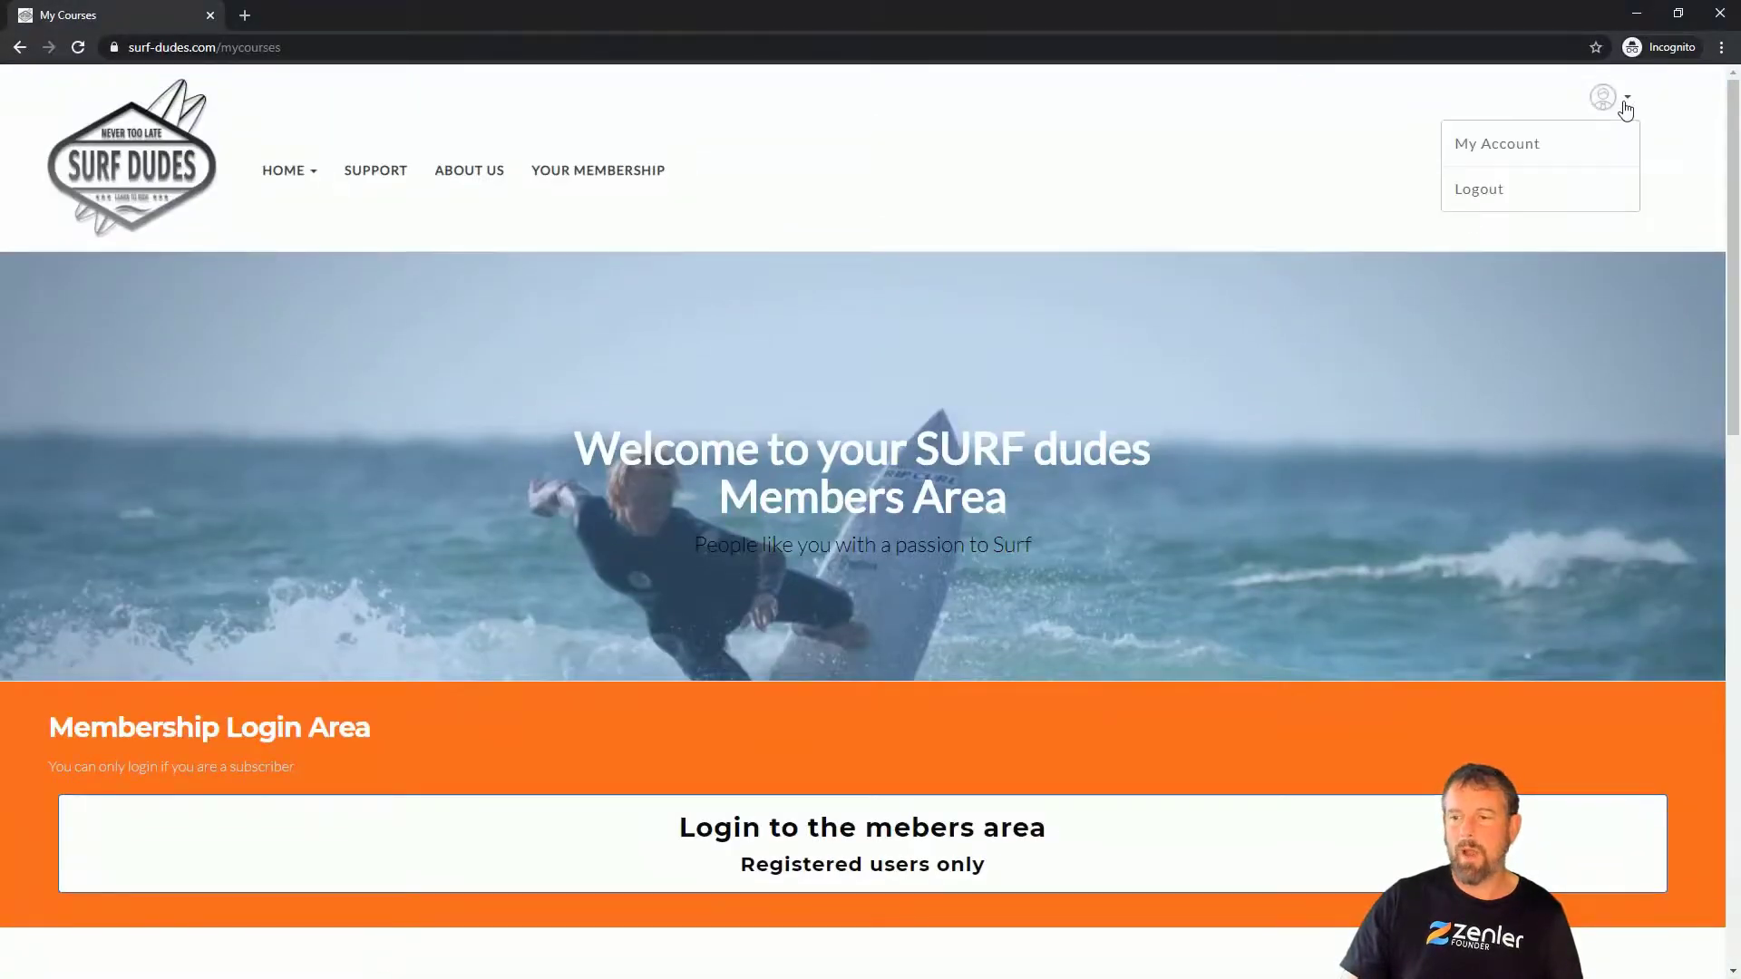
left_click(1468, 192)
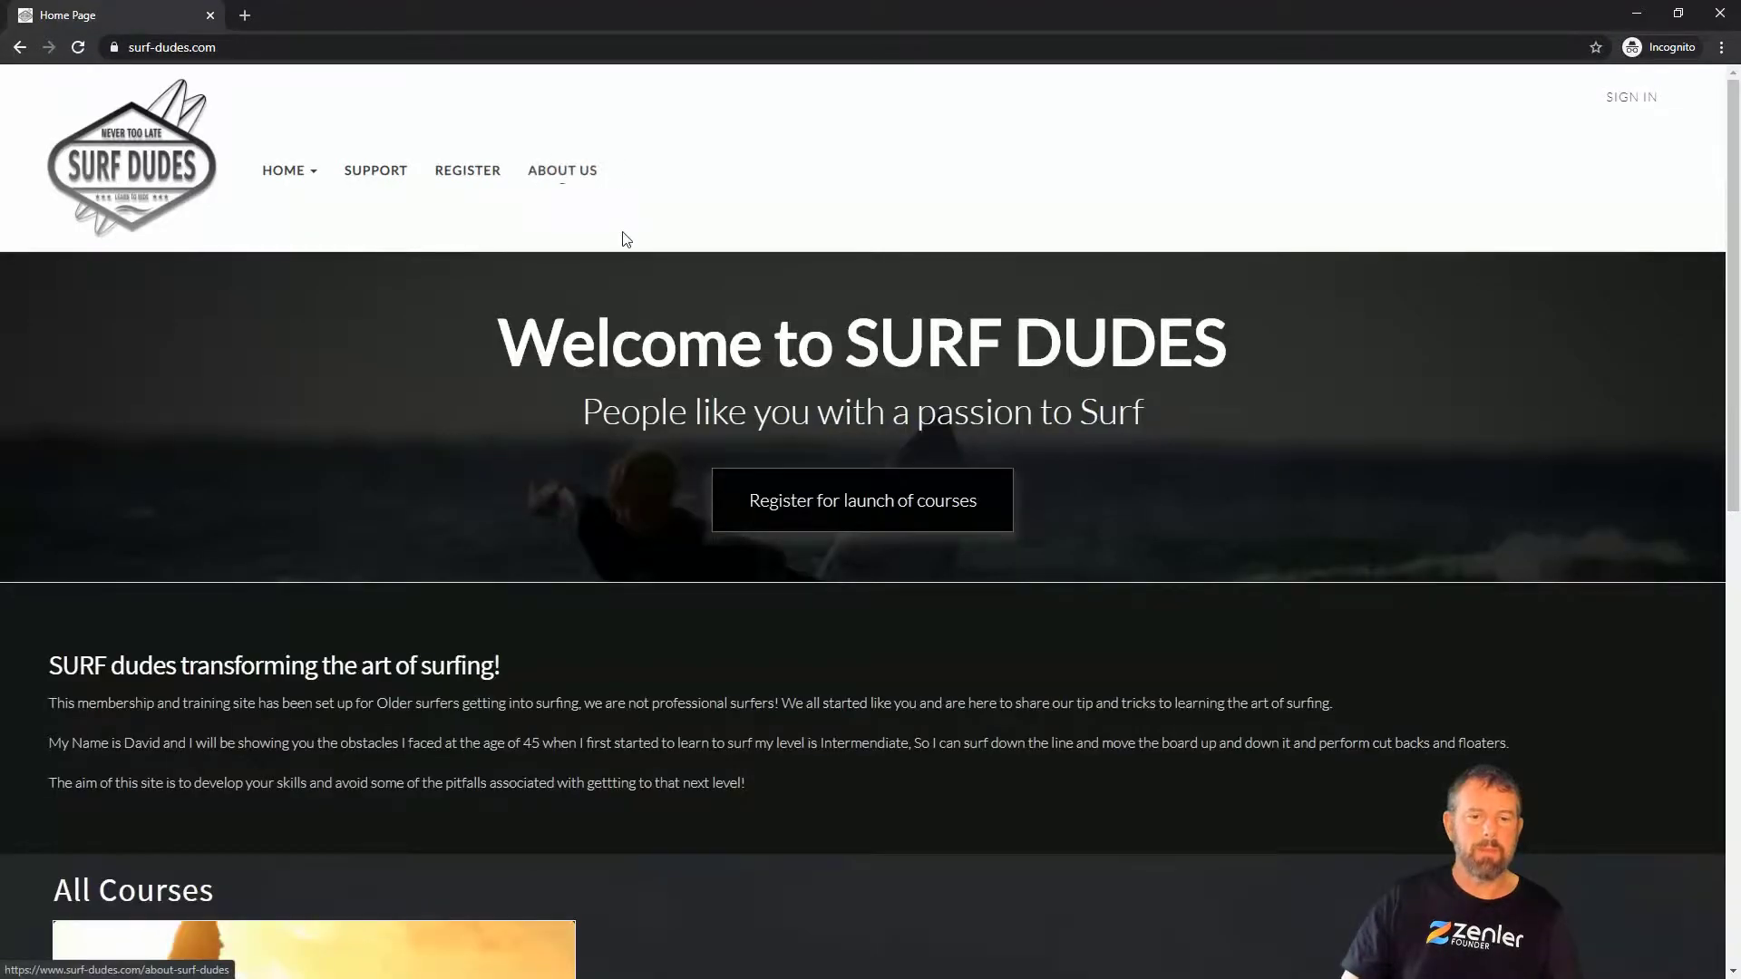
scroll(505, 380, "down", 7)
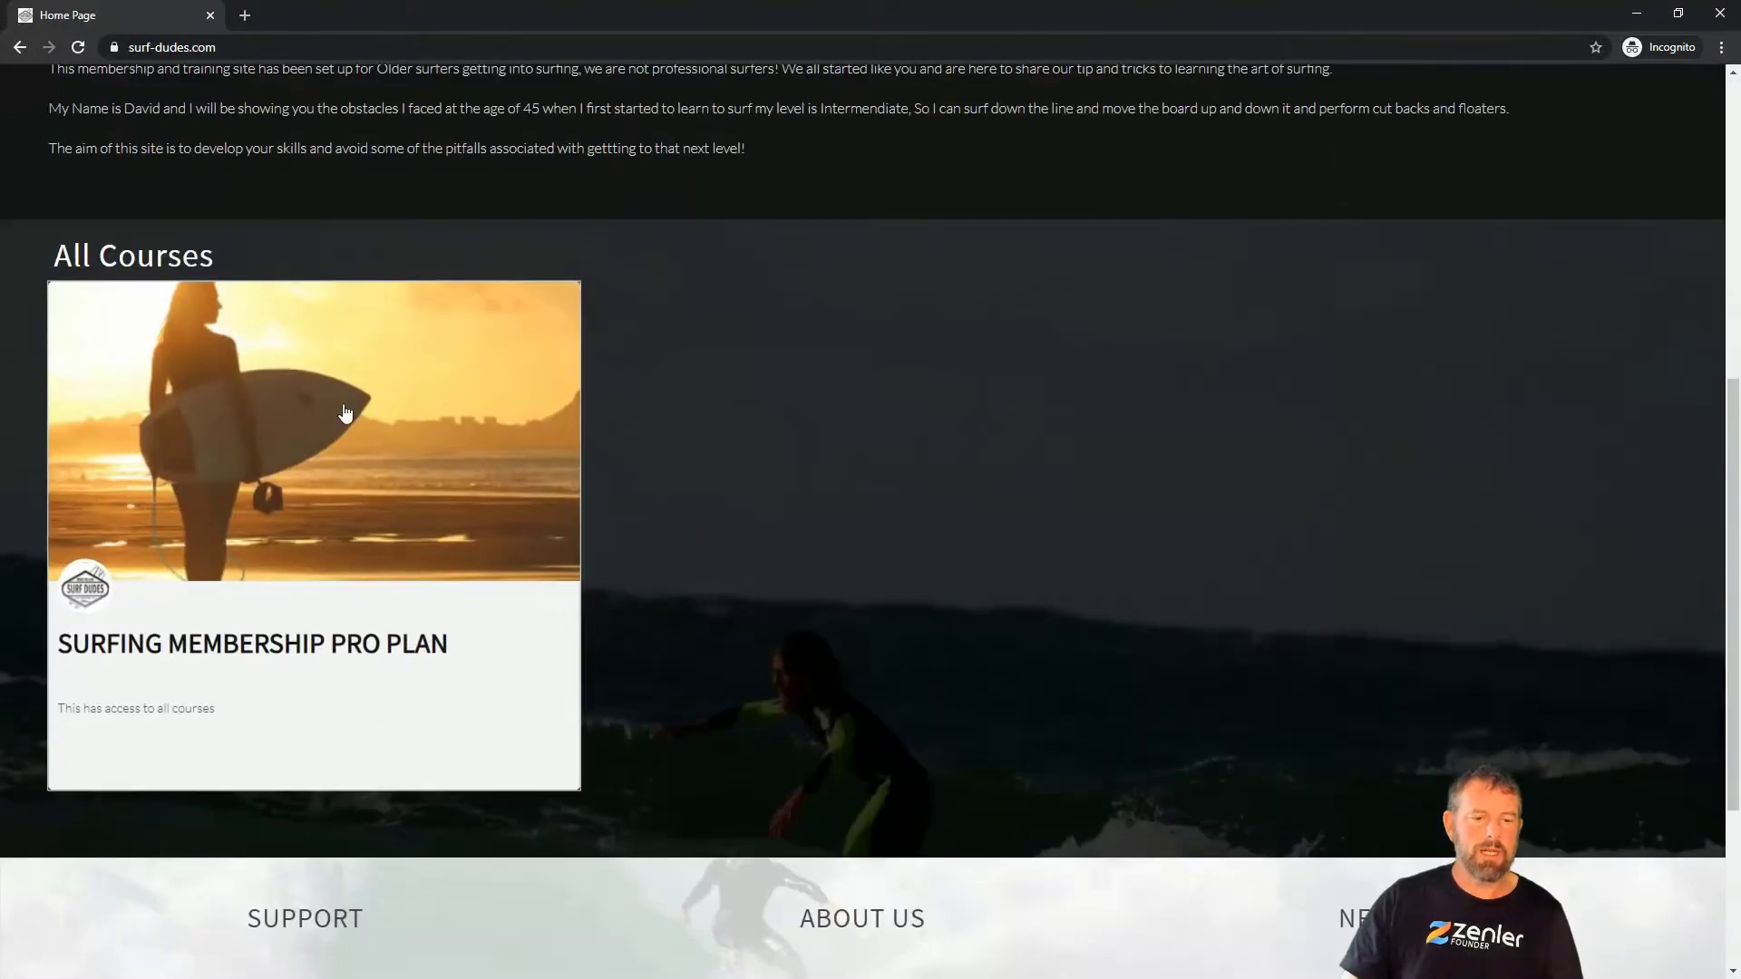
left_click(346, 413)
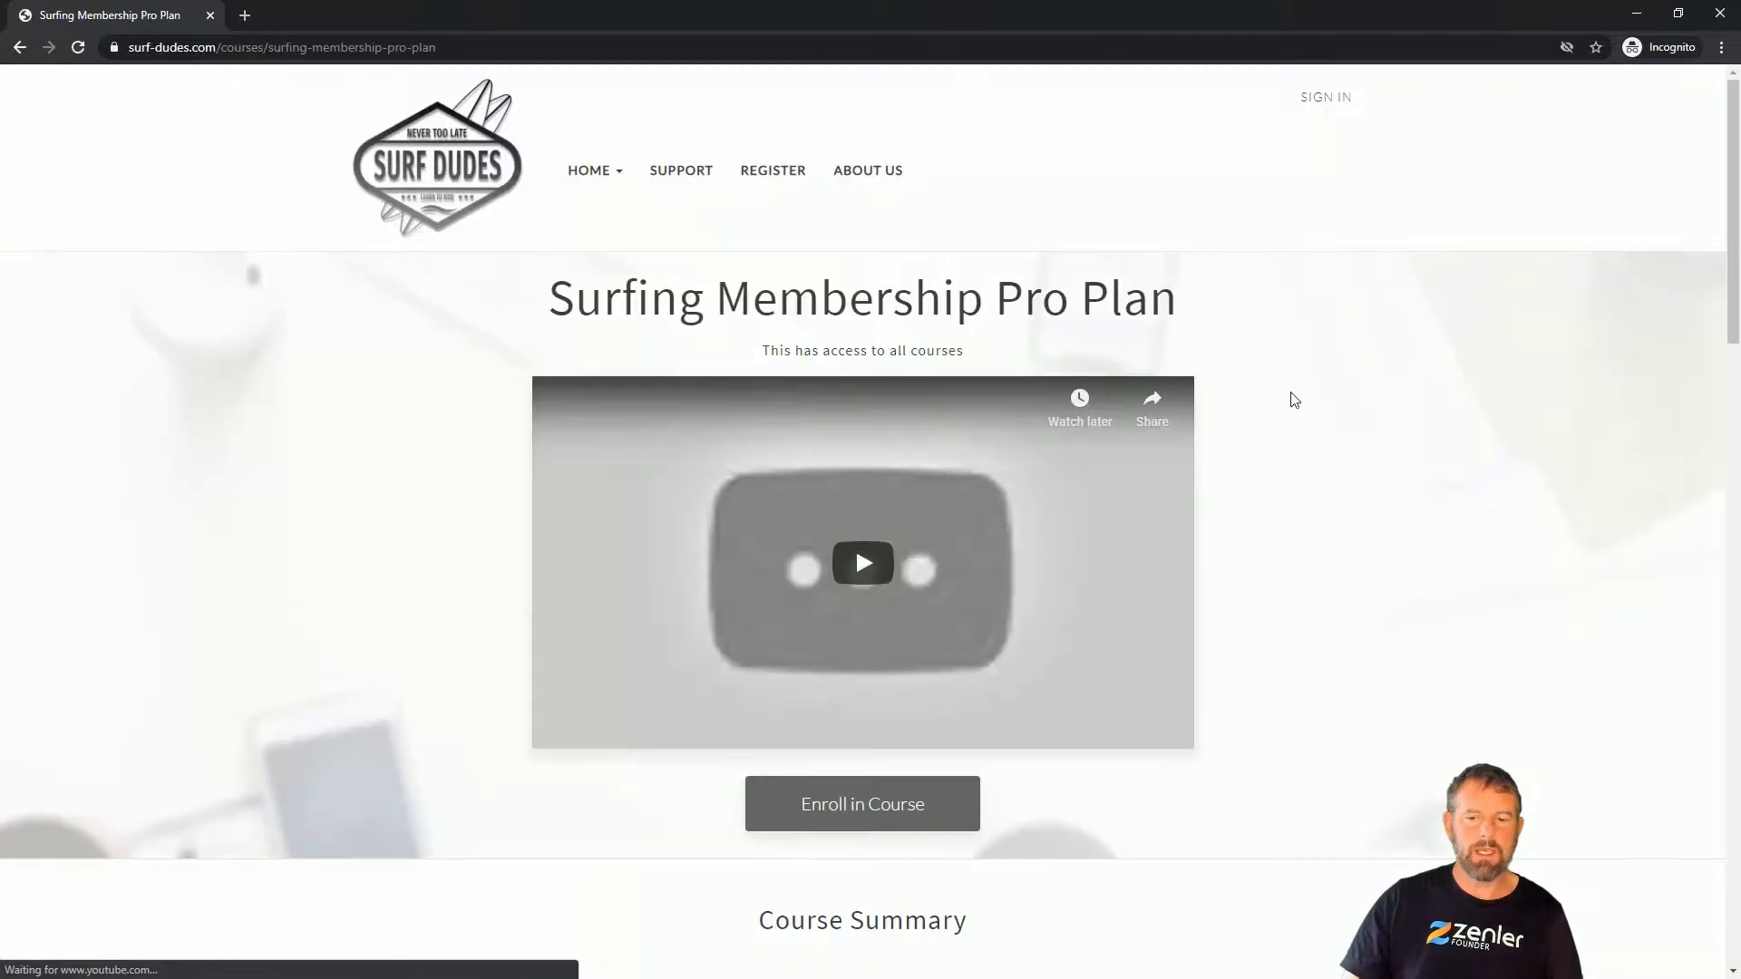
- Look over the Surfing Membership Pro Plan sales page, and register a test member with name, email and password on the sign-up page
scroll(1291, 396, "down", 12)
scroll(1344, 428, "up", 12)
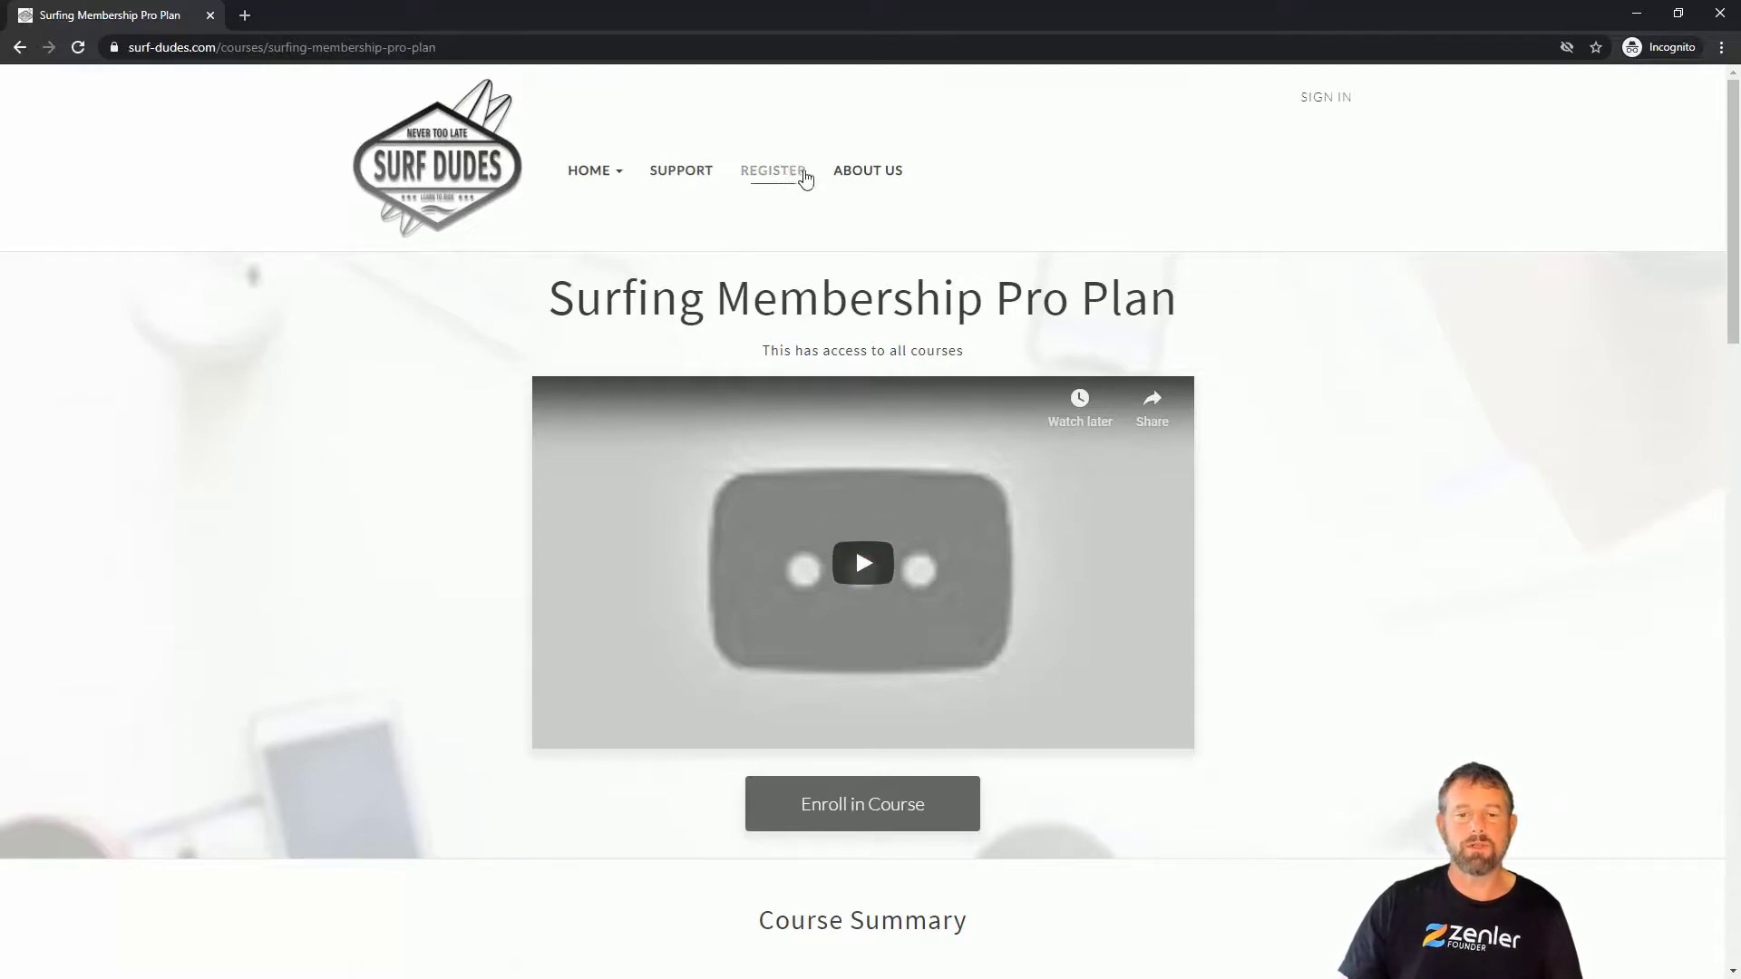
left_click(798, 172)
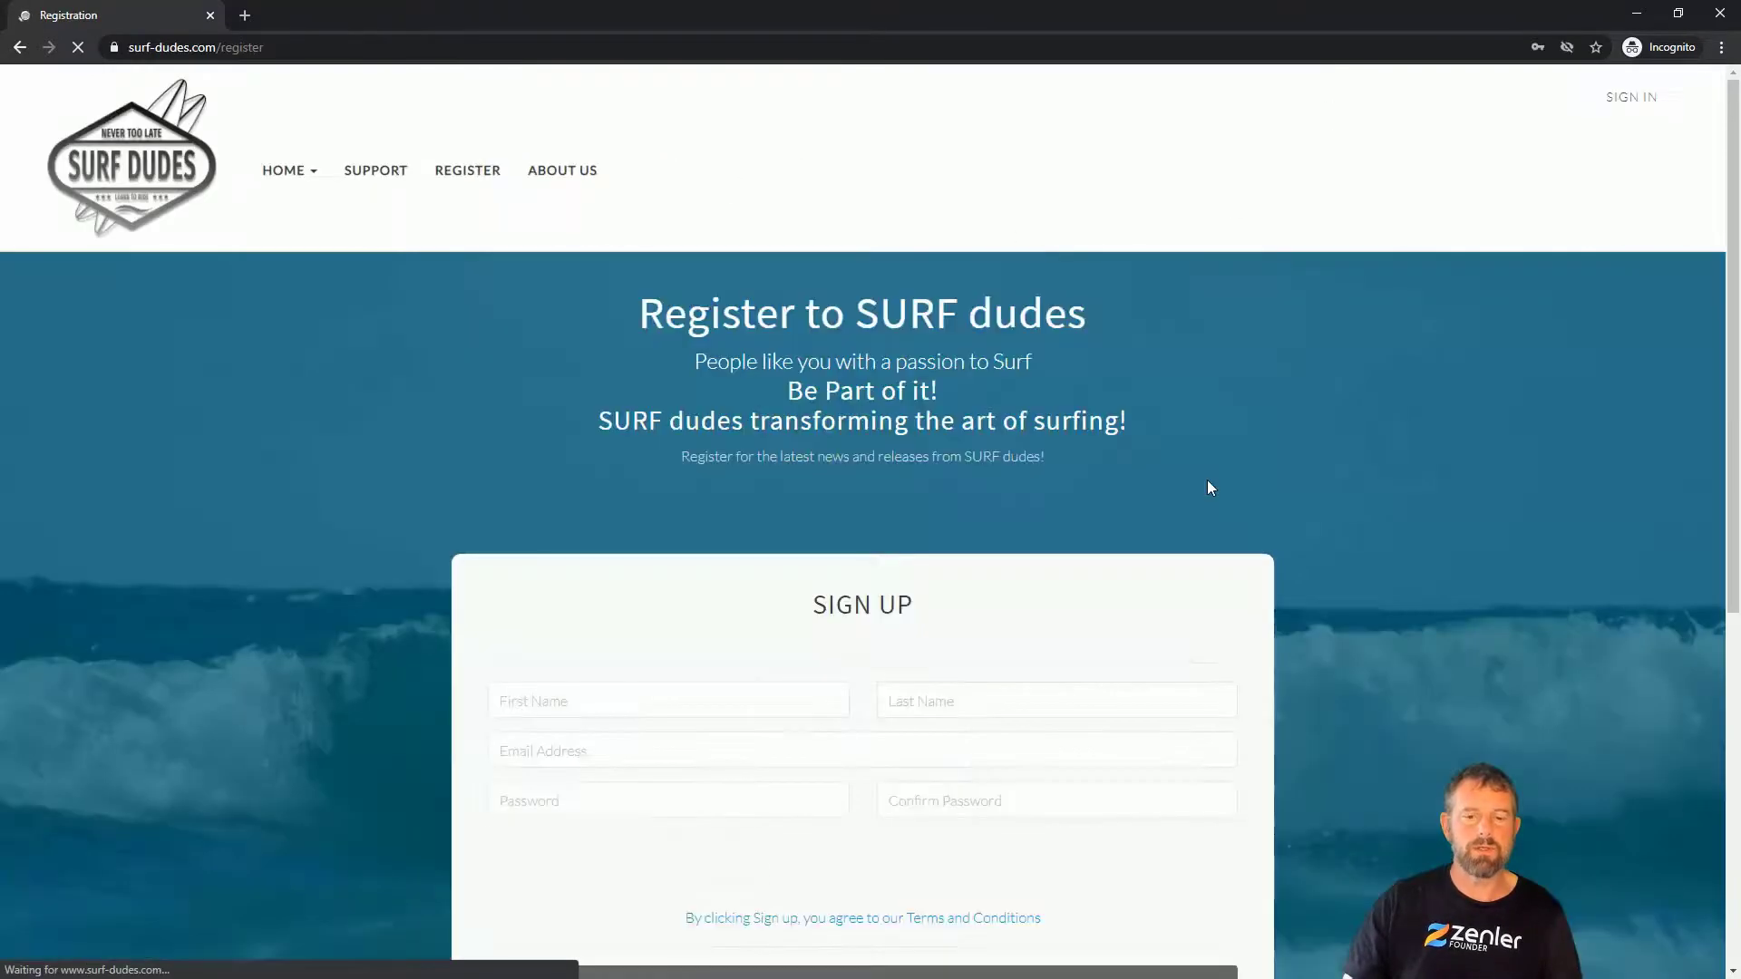
scroll(1252, 571, "down", 3)
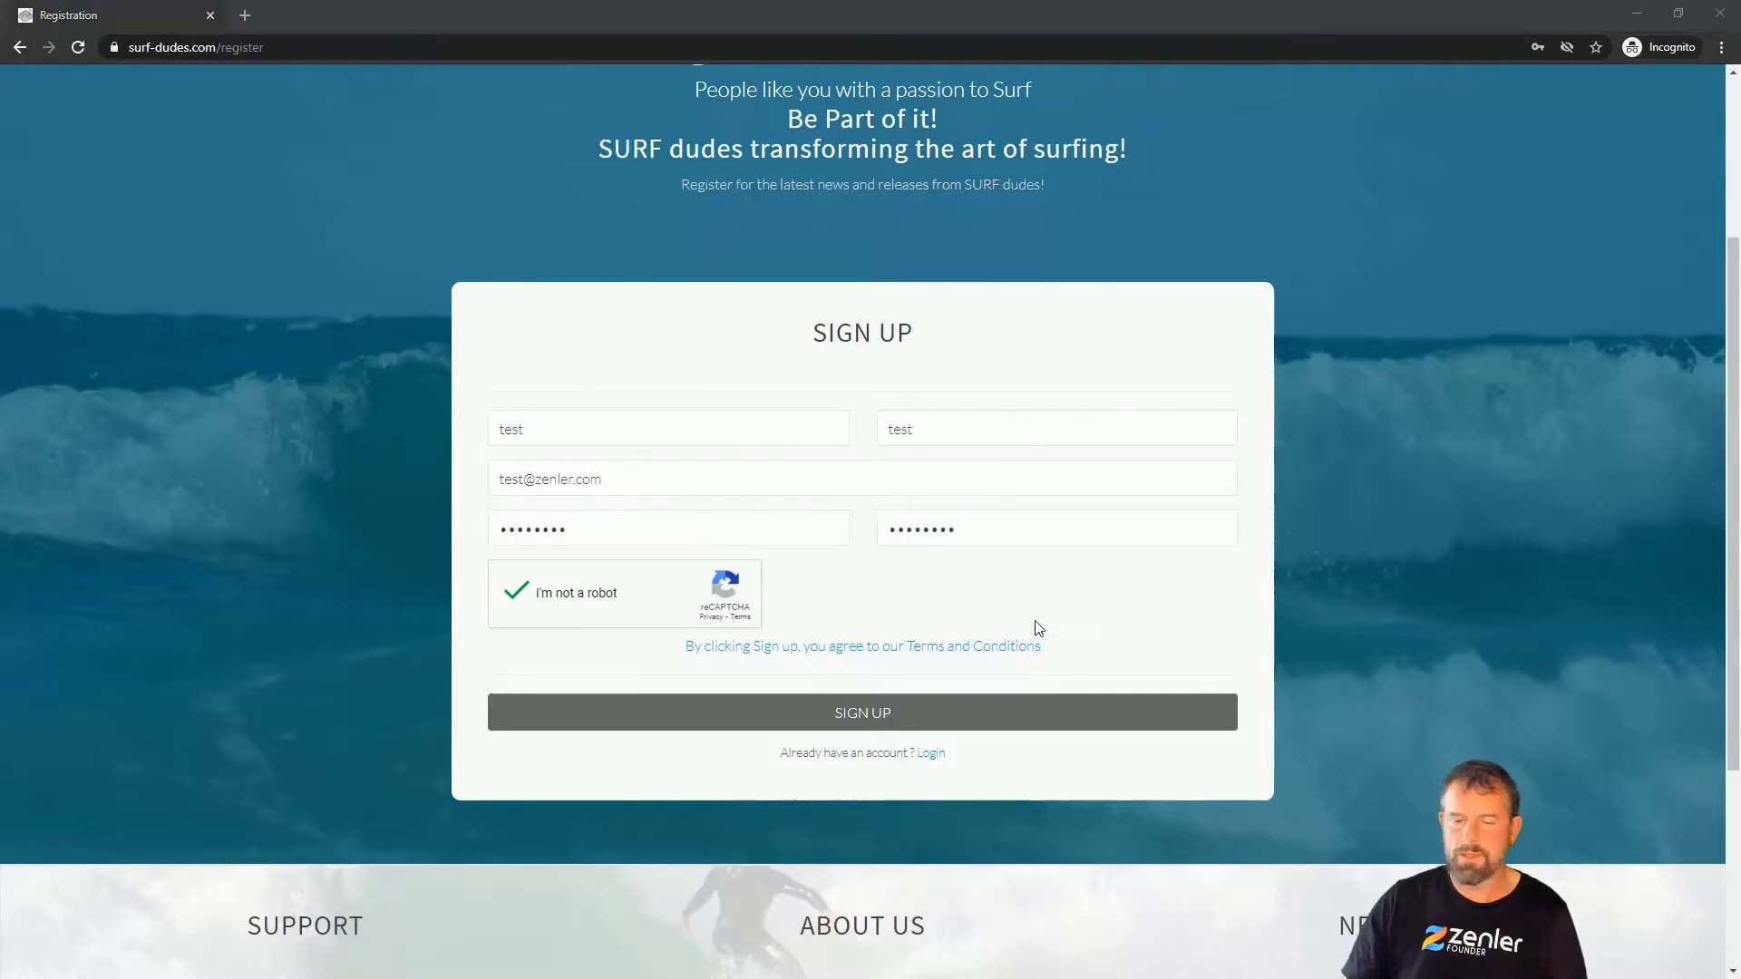
left_click(934, 712)
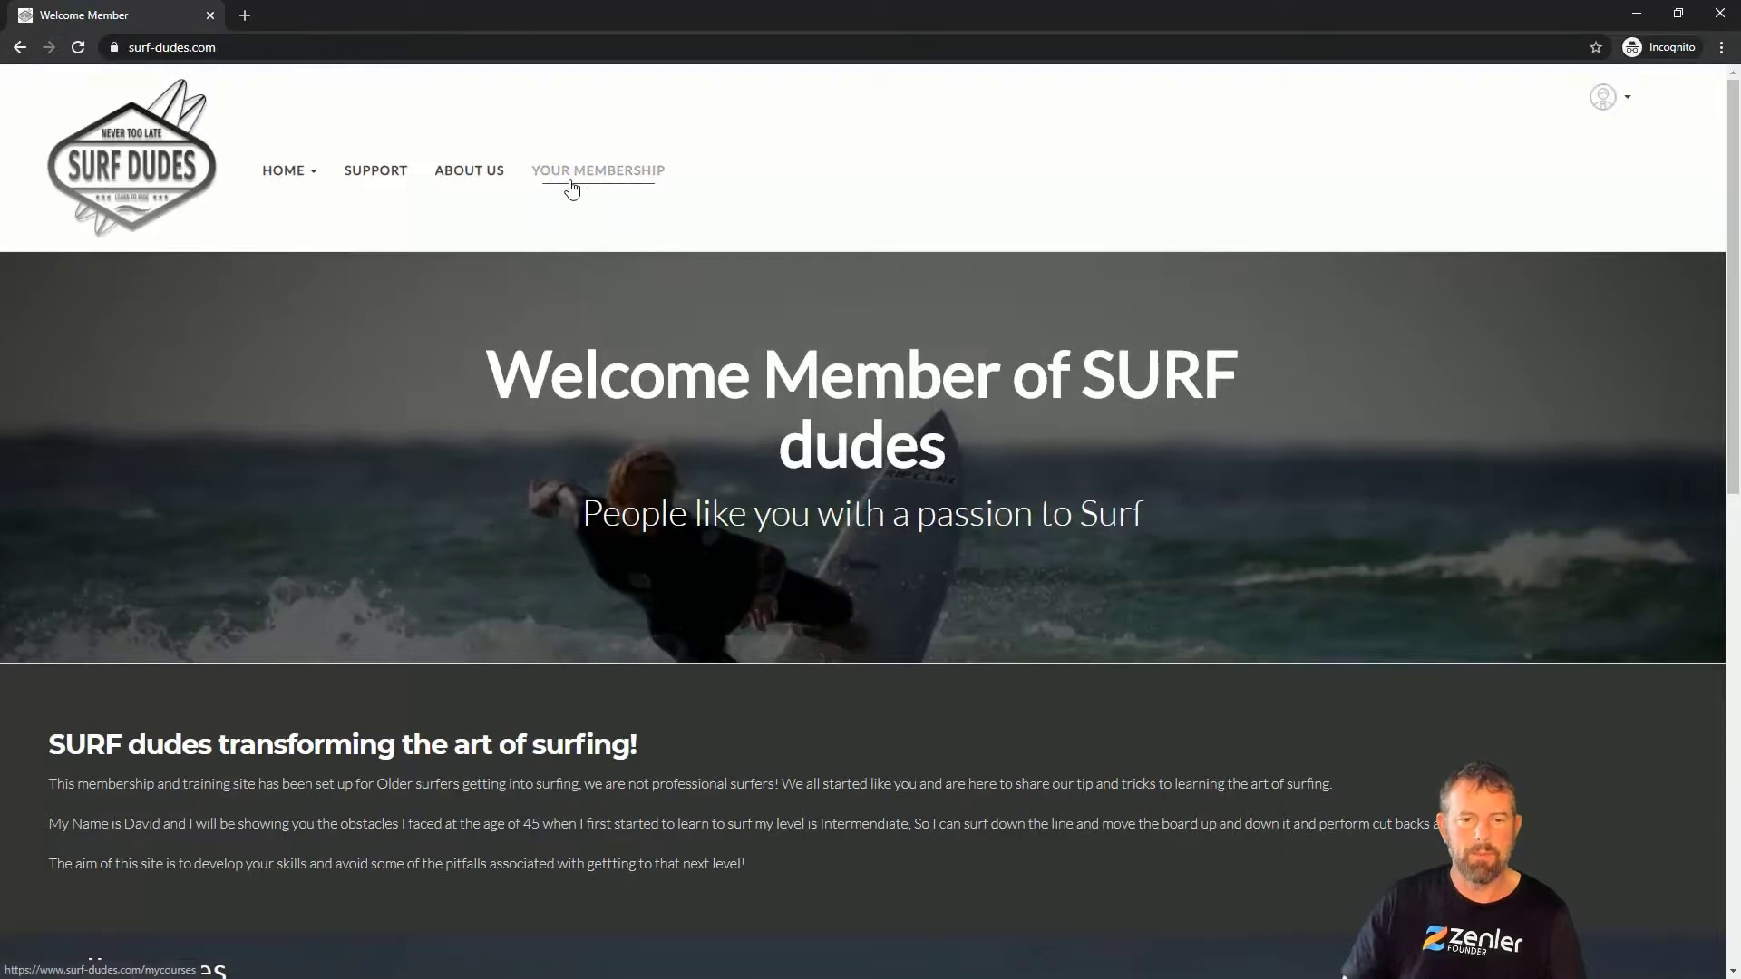
- Open Your Membership as the new member, check the enrolled courses area, and test the members-area login button
left_click(597, 180)
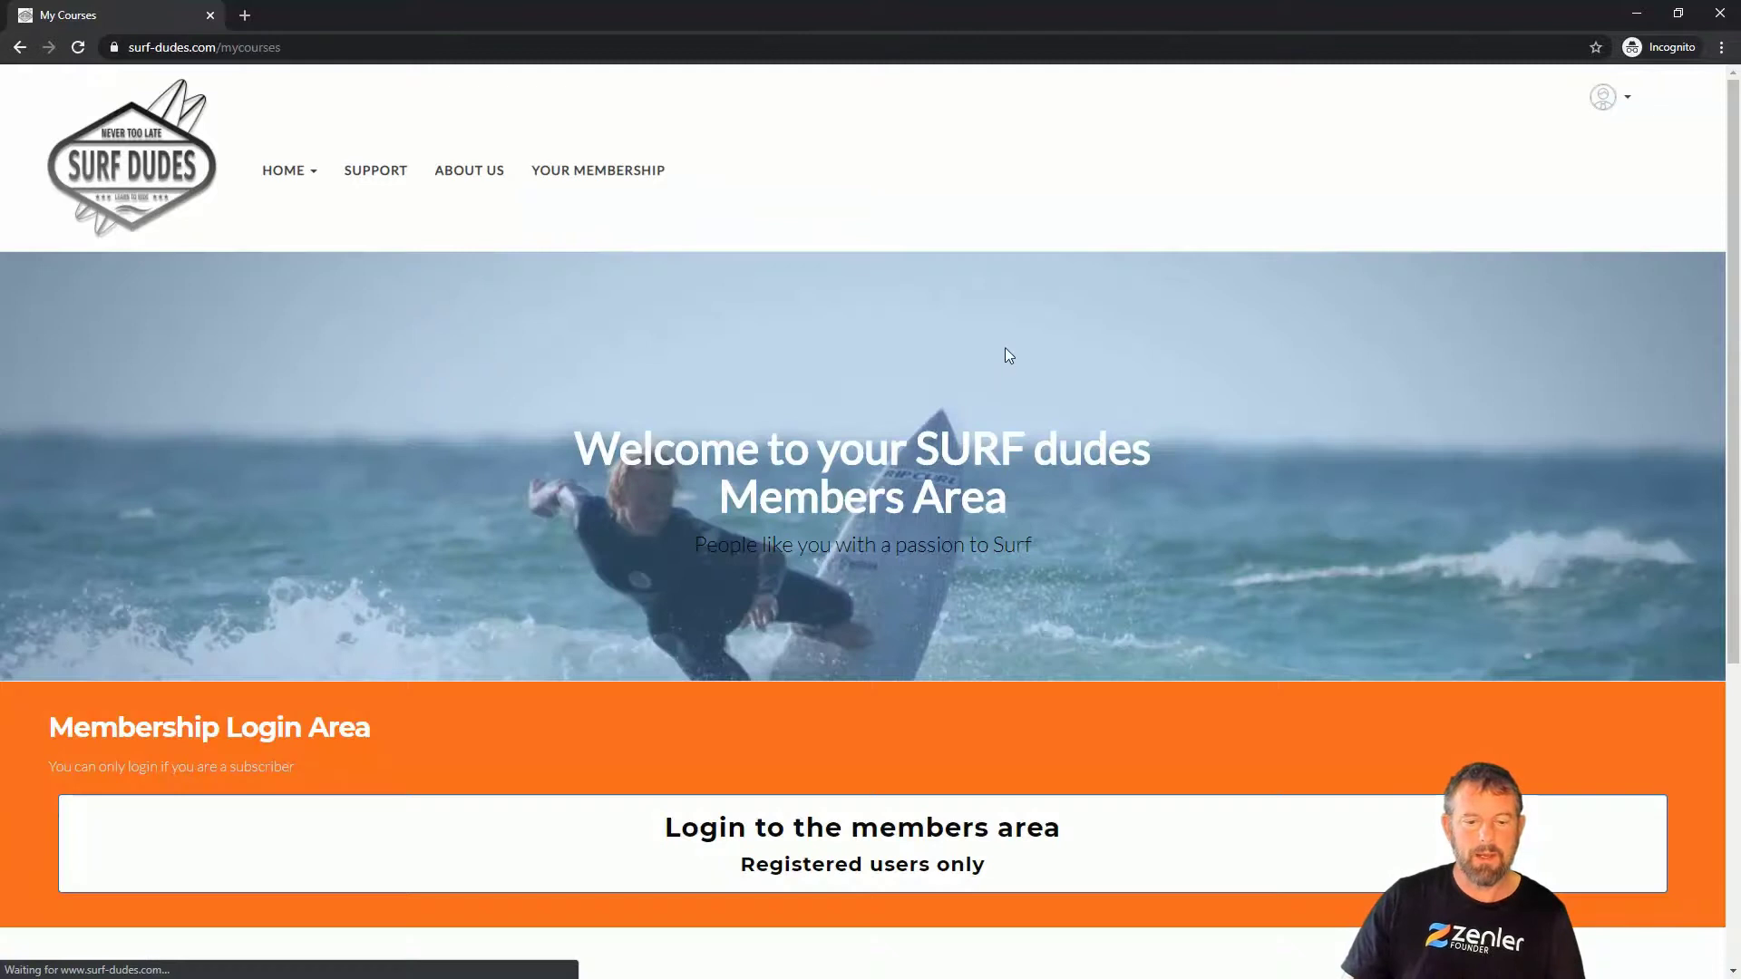
scroll(1007, 354, "down", 4)
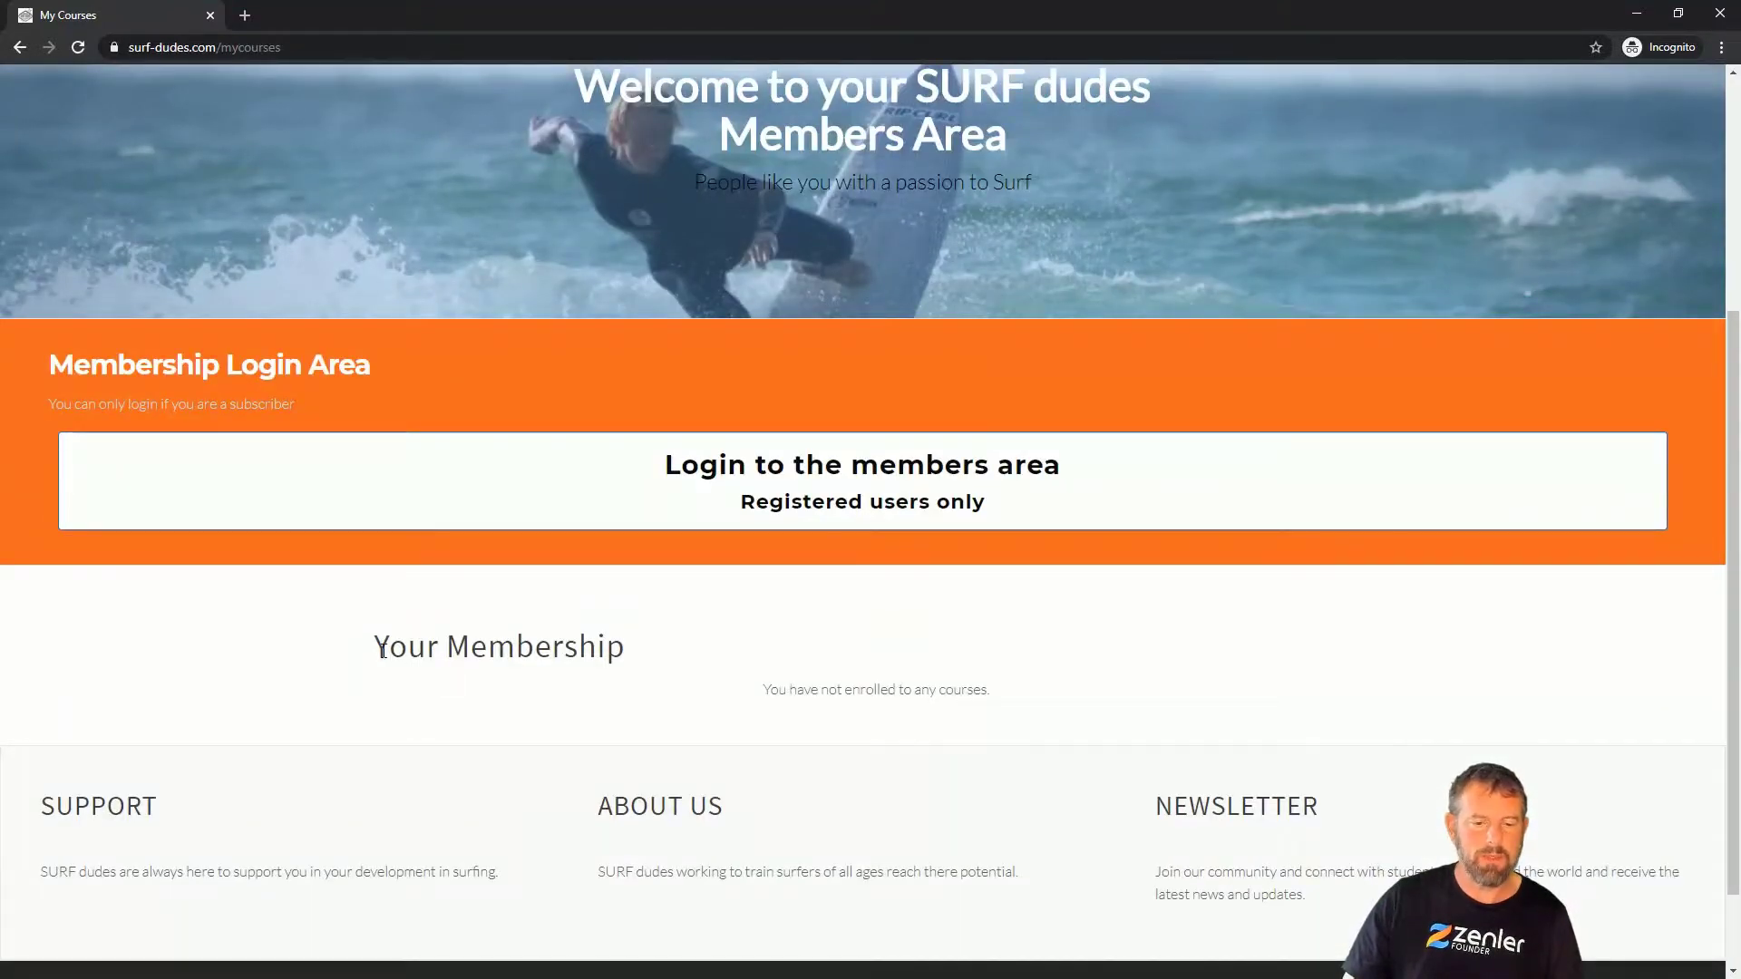
left_click_drag(383, 650, 599, 648)
left_click_drag(794, 694, 1057, 699)
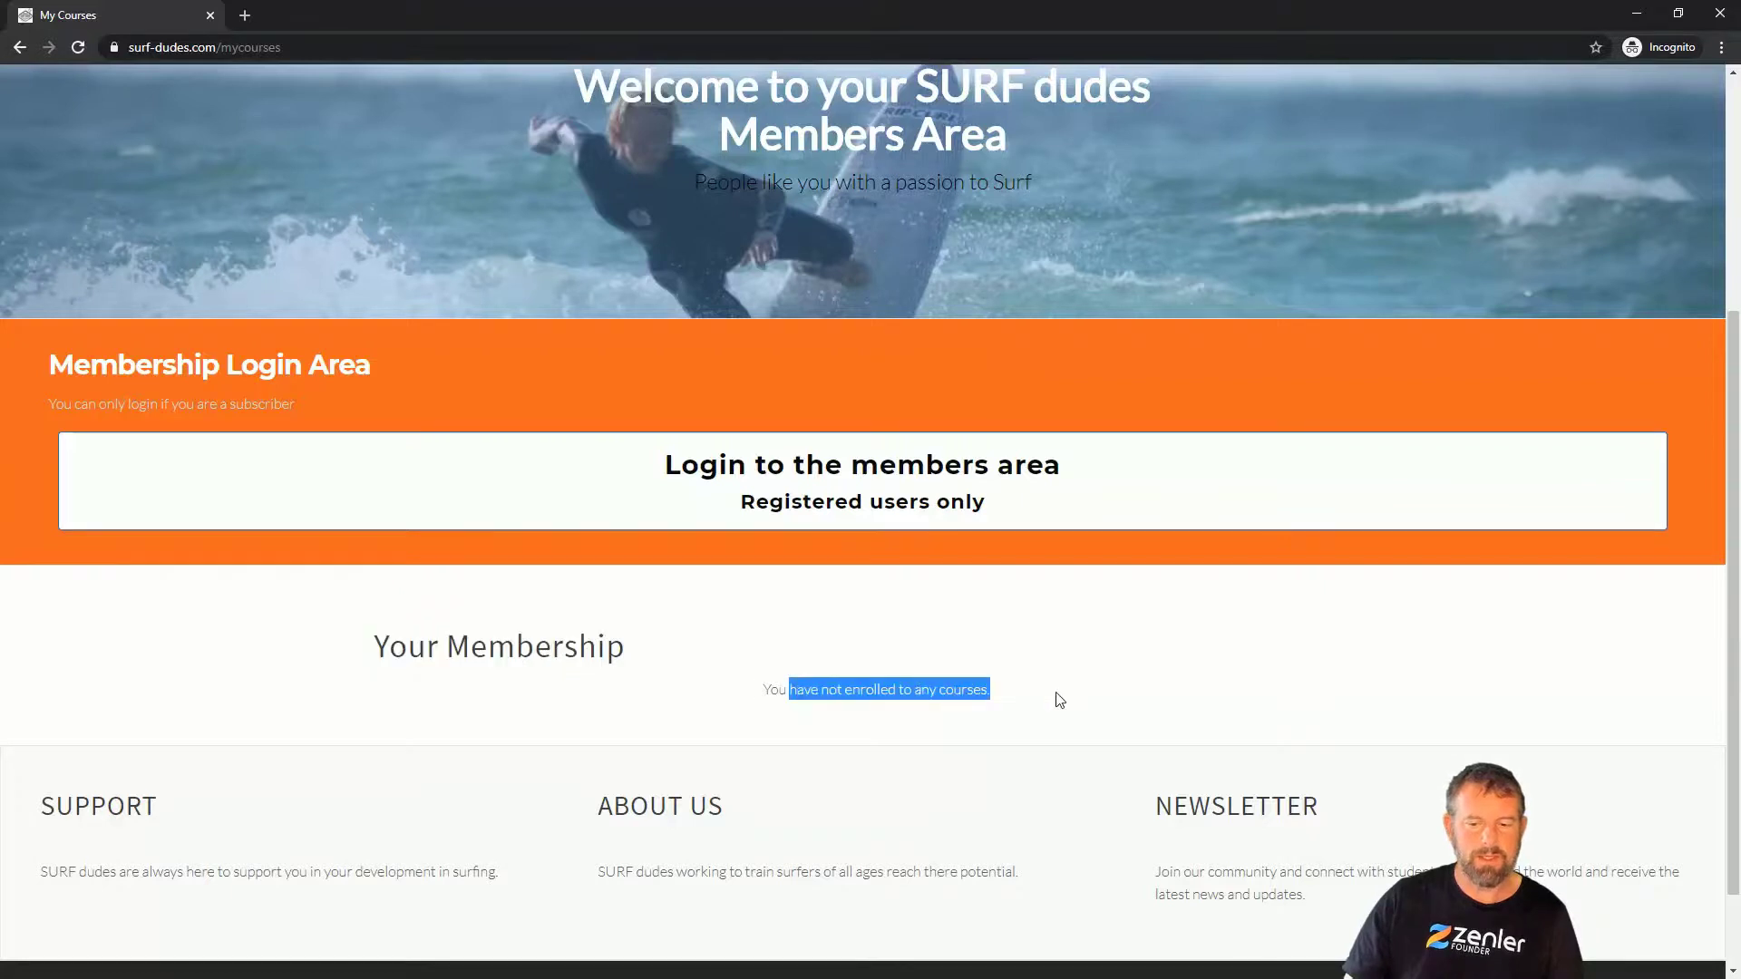
scroll(1085, 683, "up", 2)
left_click(796, 649)
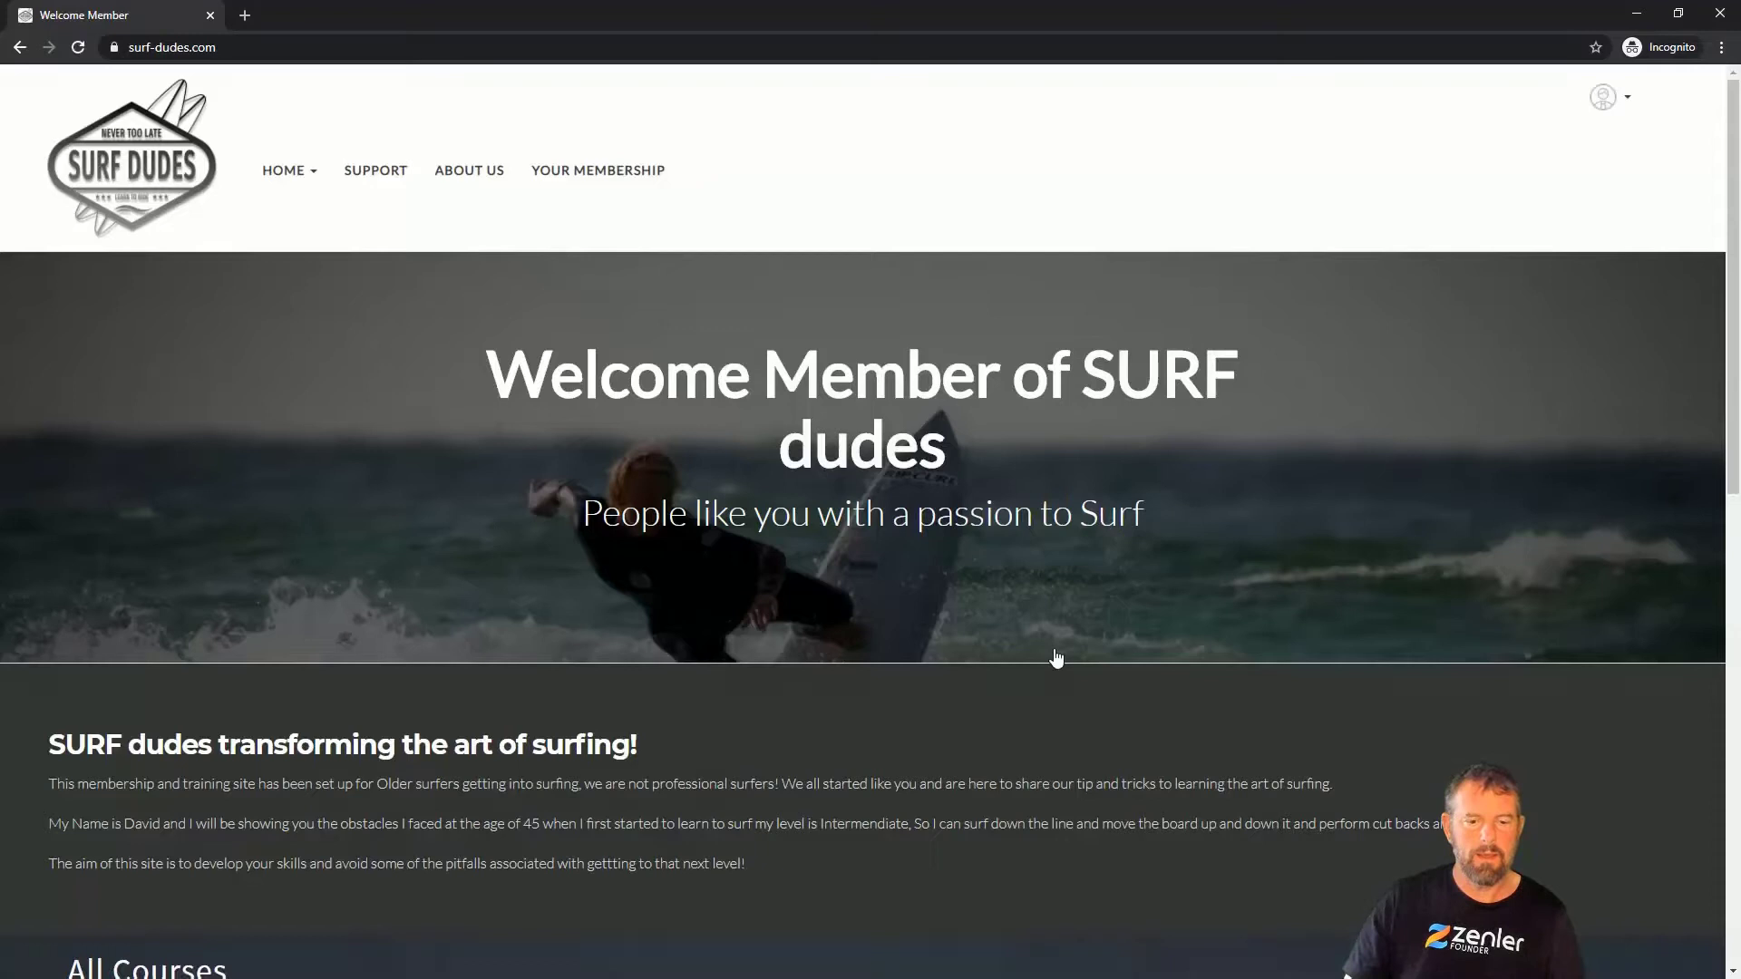
- Check the home page's All Courses section, retest the members-area login button, and open the Surfing Membership Pro Plan sales page
scroll(1029, 566, "down", 10)
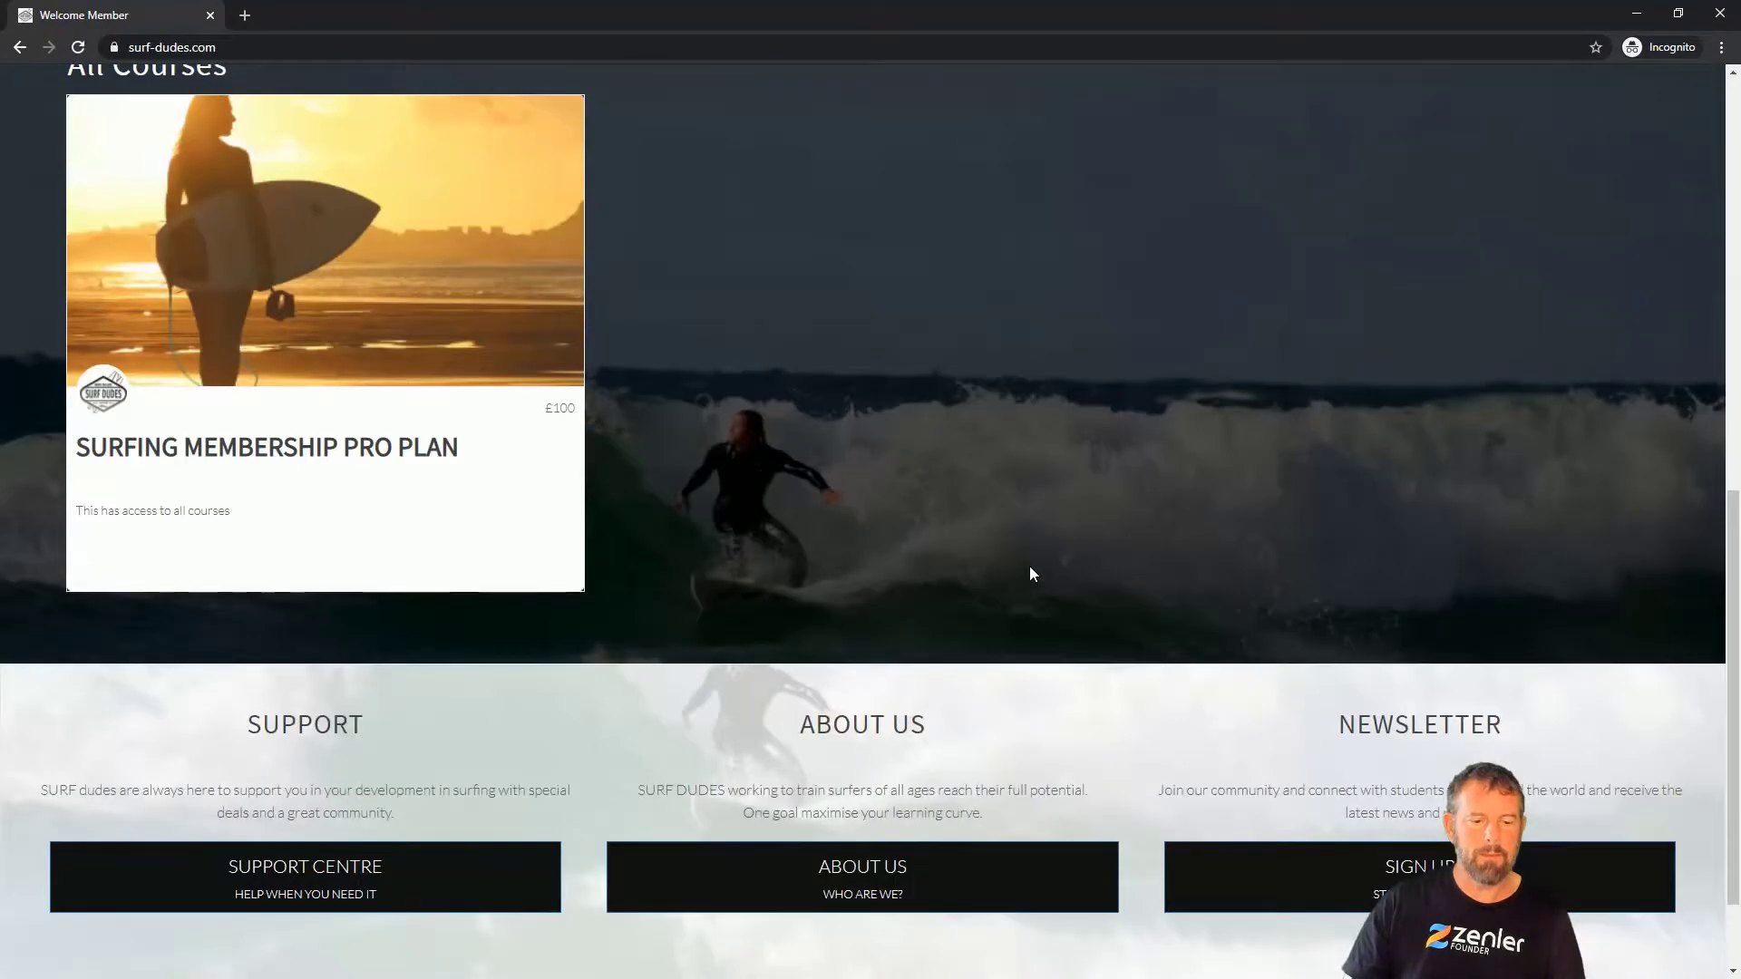
scroll(1033, 572, "up", 10)
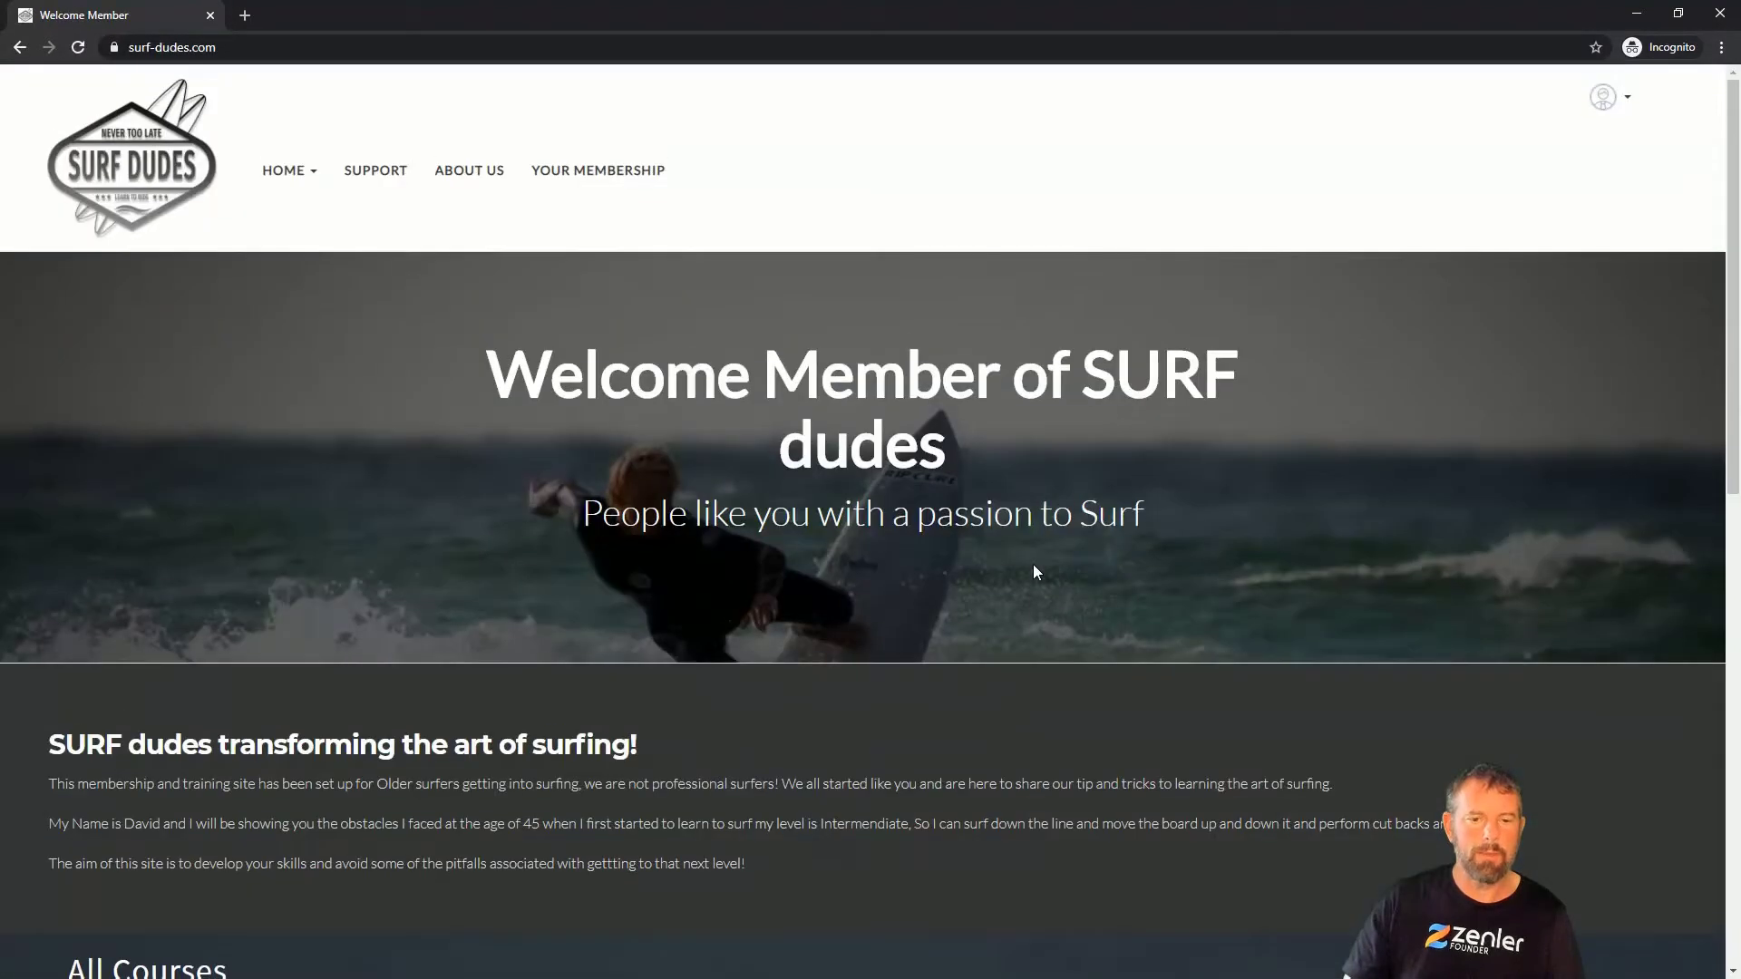
left_click(620, 177)
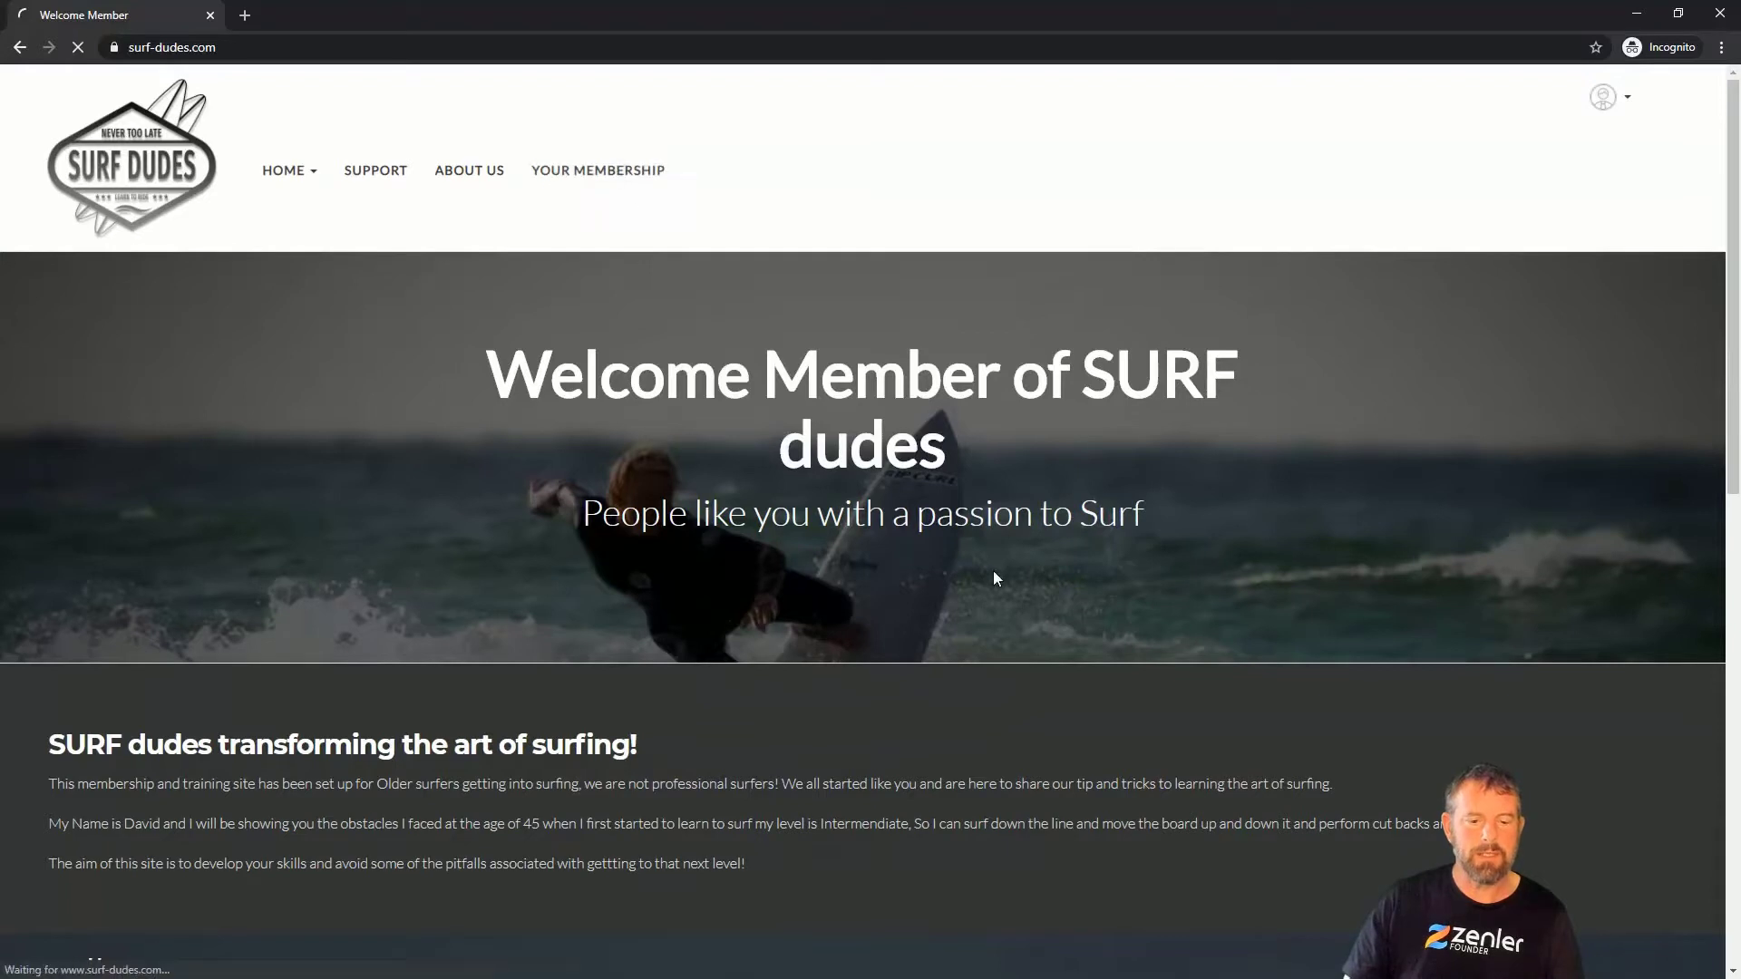
scroll(996, 577, "down", 4)
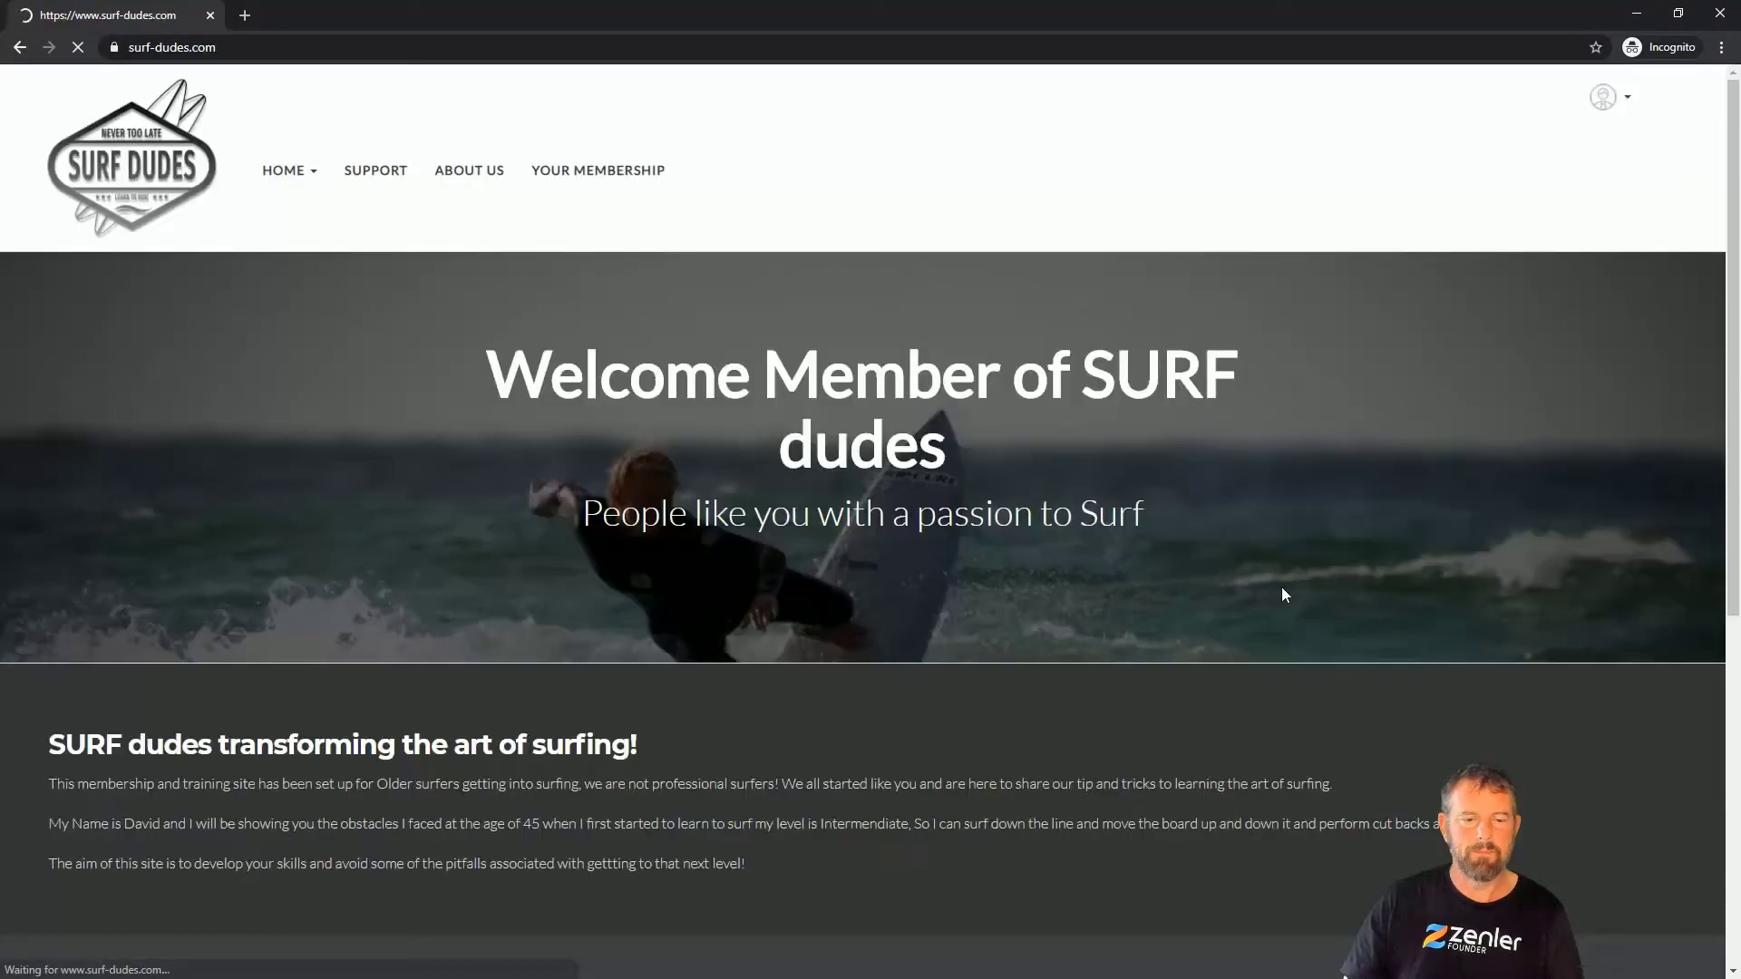
scroll(1041, 487, "down", 4)
scroll(1040, 485, "down", 5)
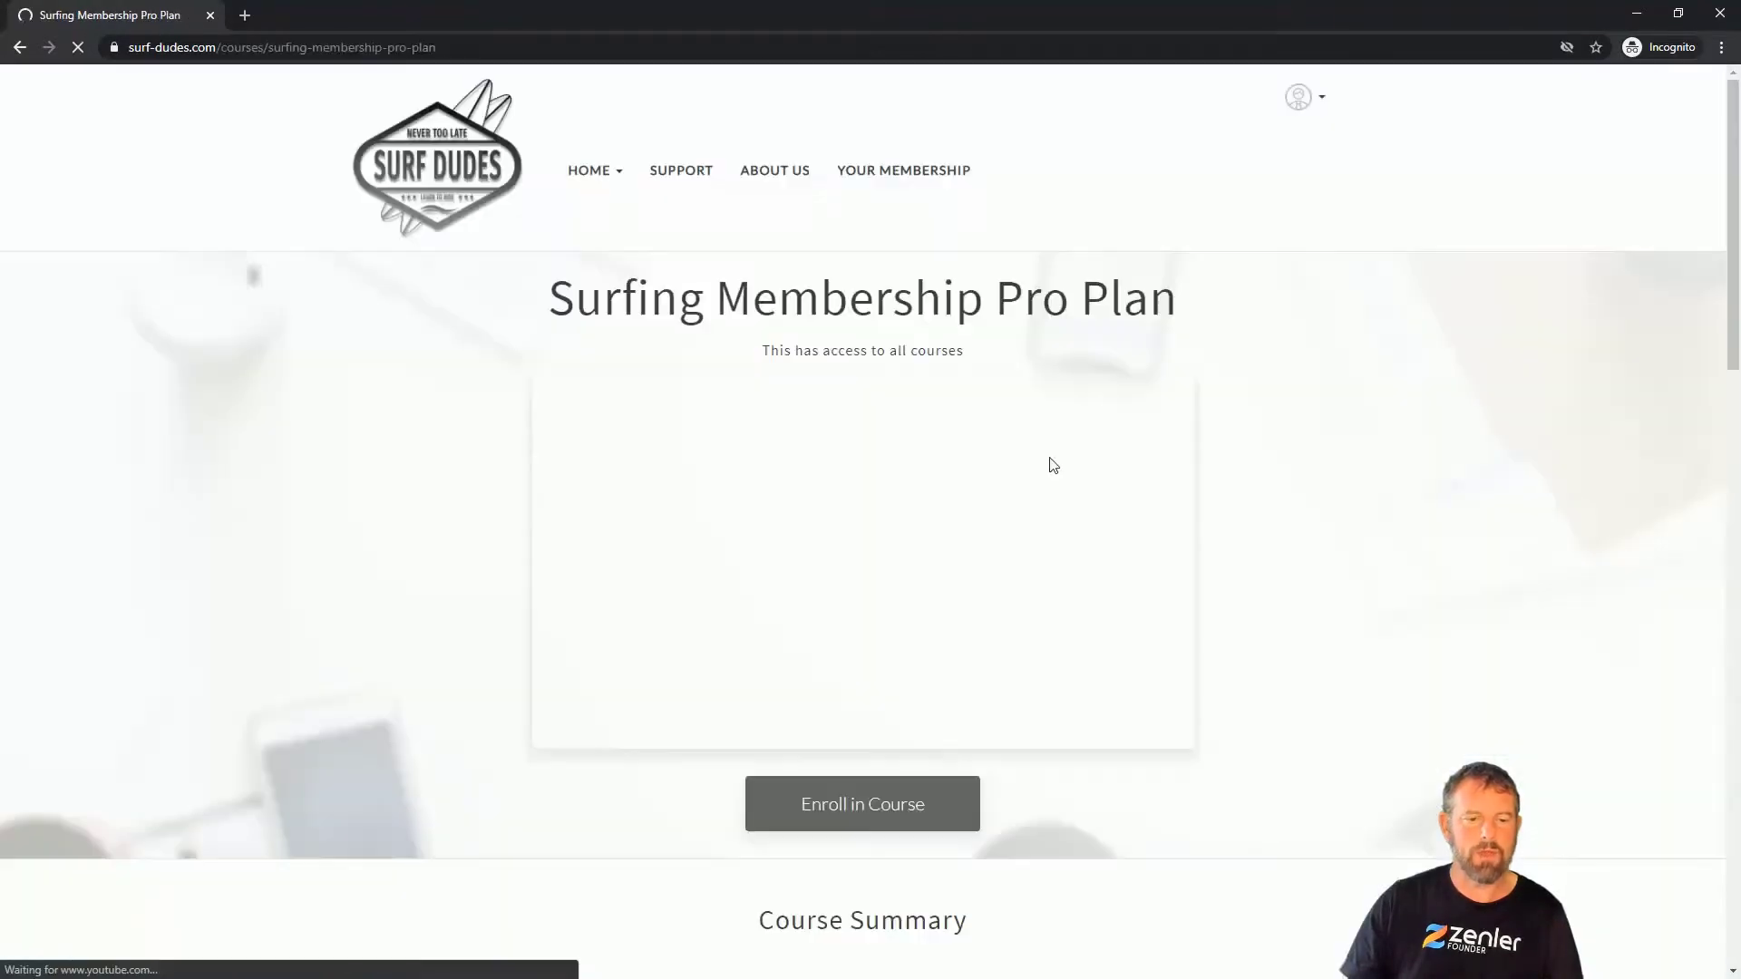
- Review the courses included in the Surfing Membership Pro Plan, and check the Bronze Level Membership Plan's curriculum access
scroll(988, 513, "down", 4)
scroll(988, 517, "down", 4)
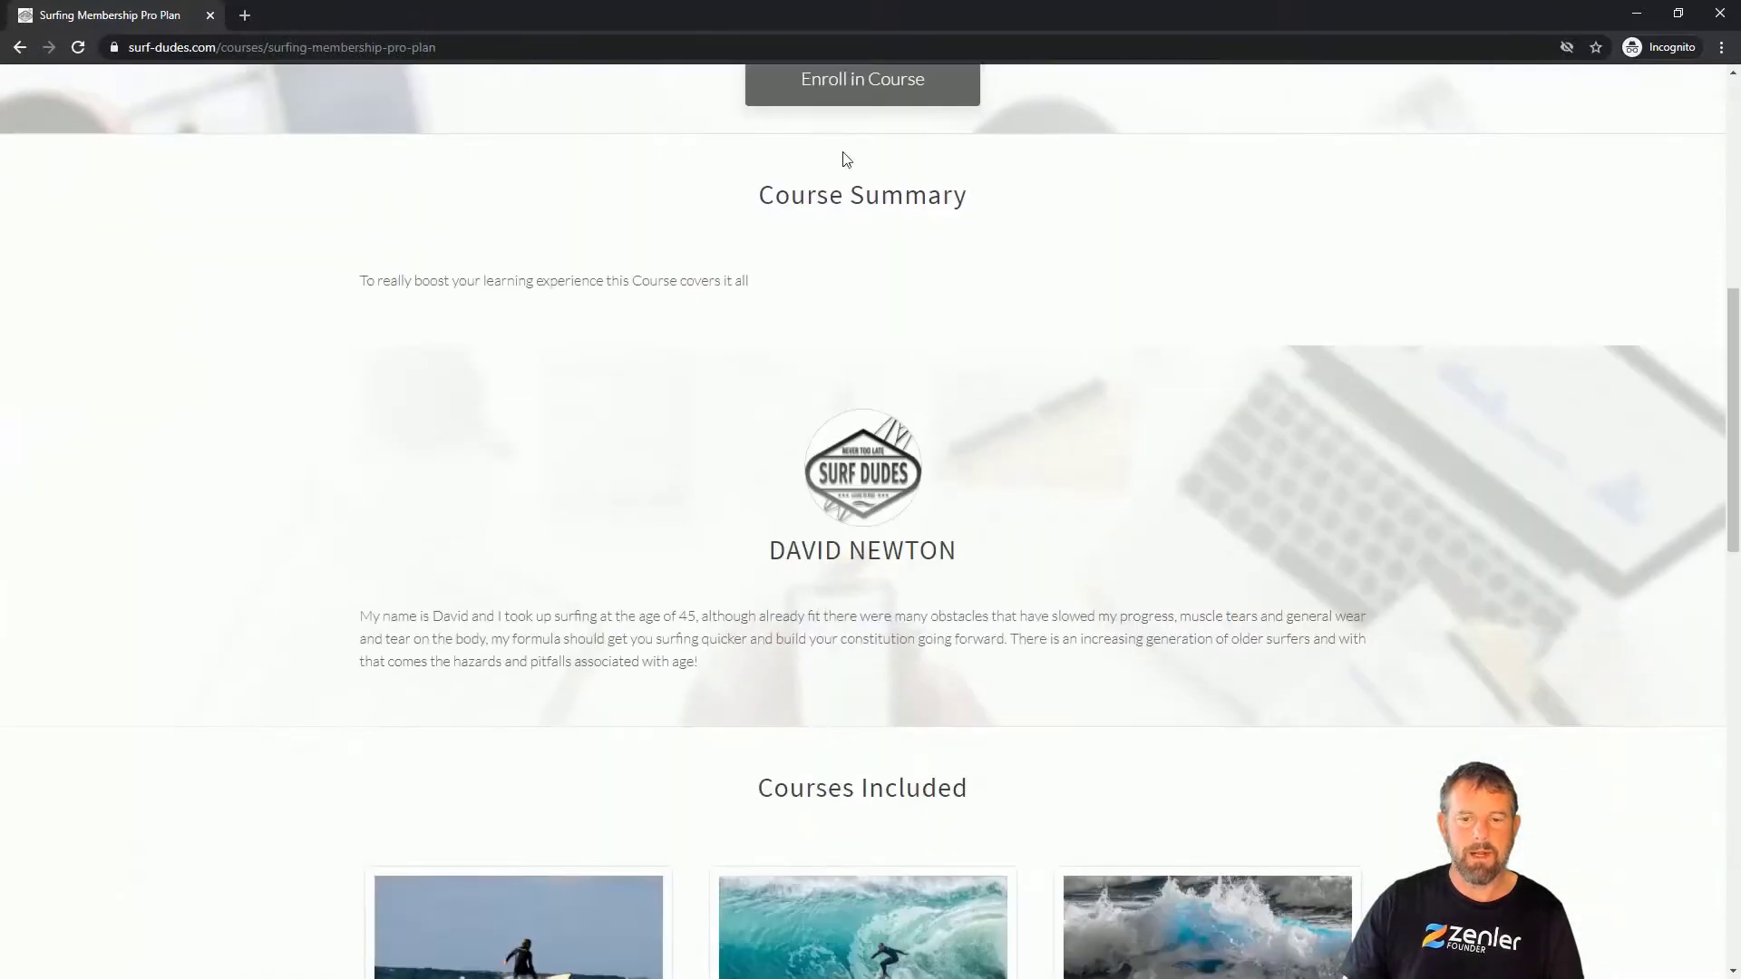
scroll(1061, 364, "down", 5)
scroll(1060, 364, "down", 3)
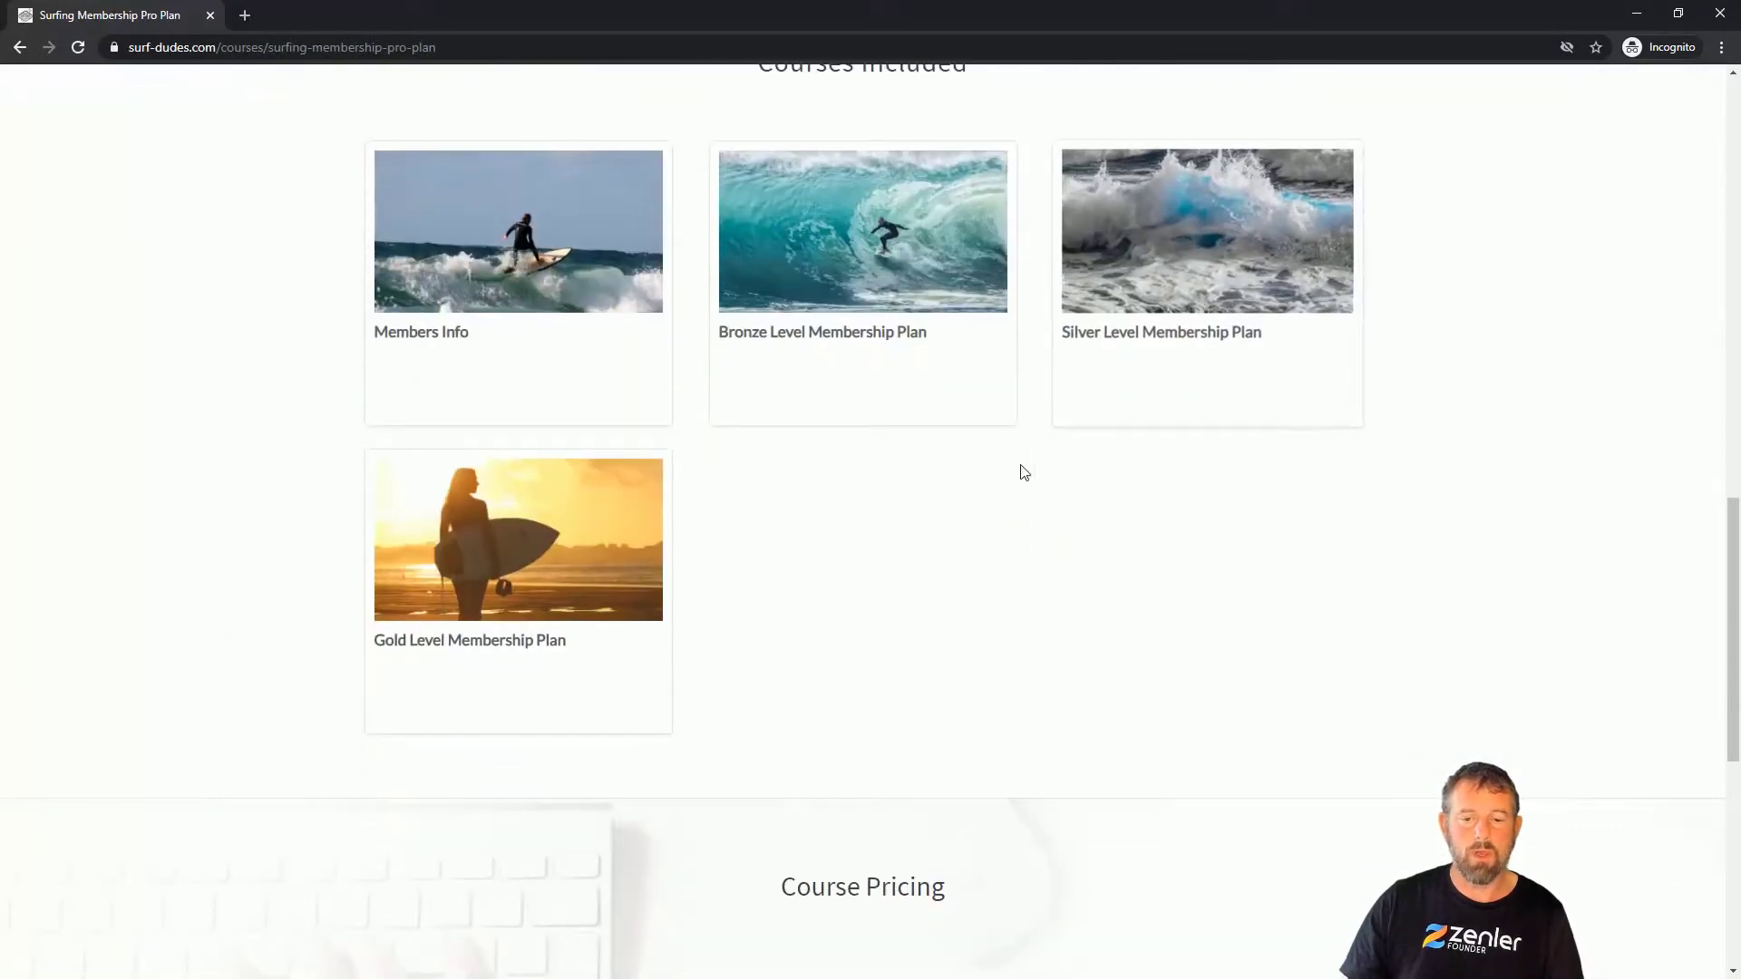
left_click(828, 246)
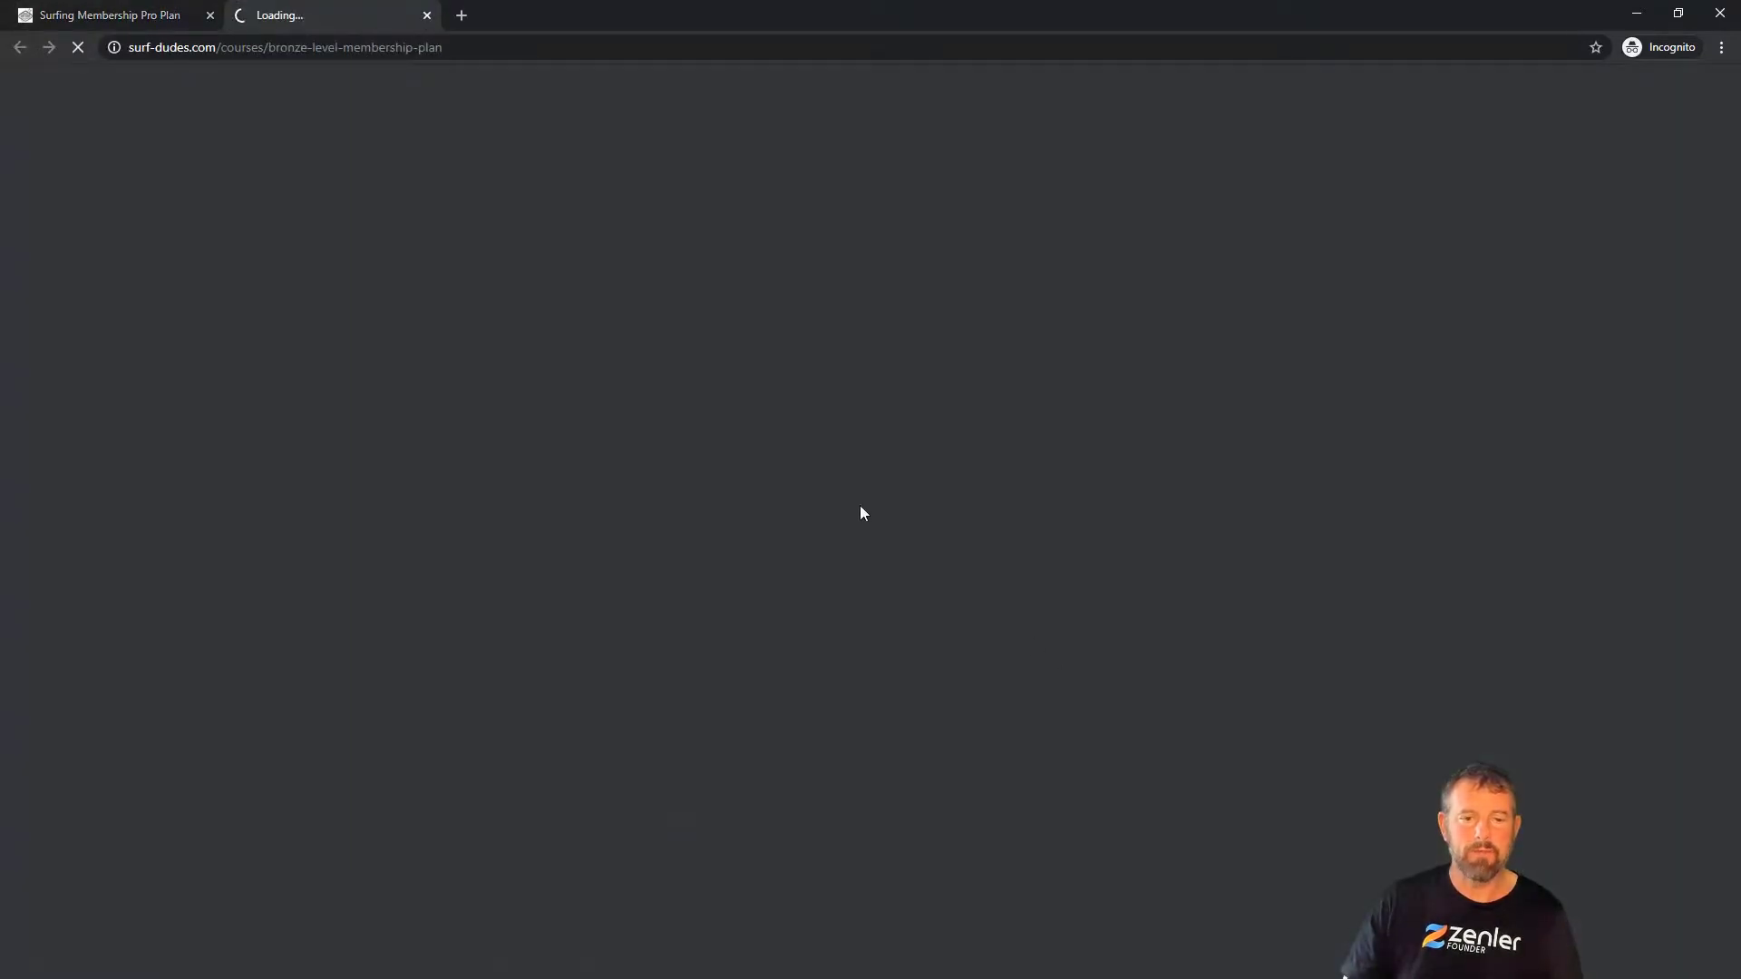
scroll(1356, 623, "down", 8)
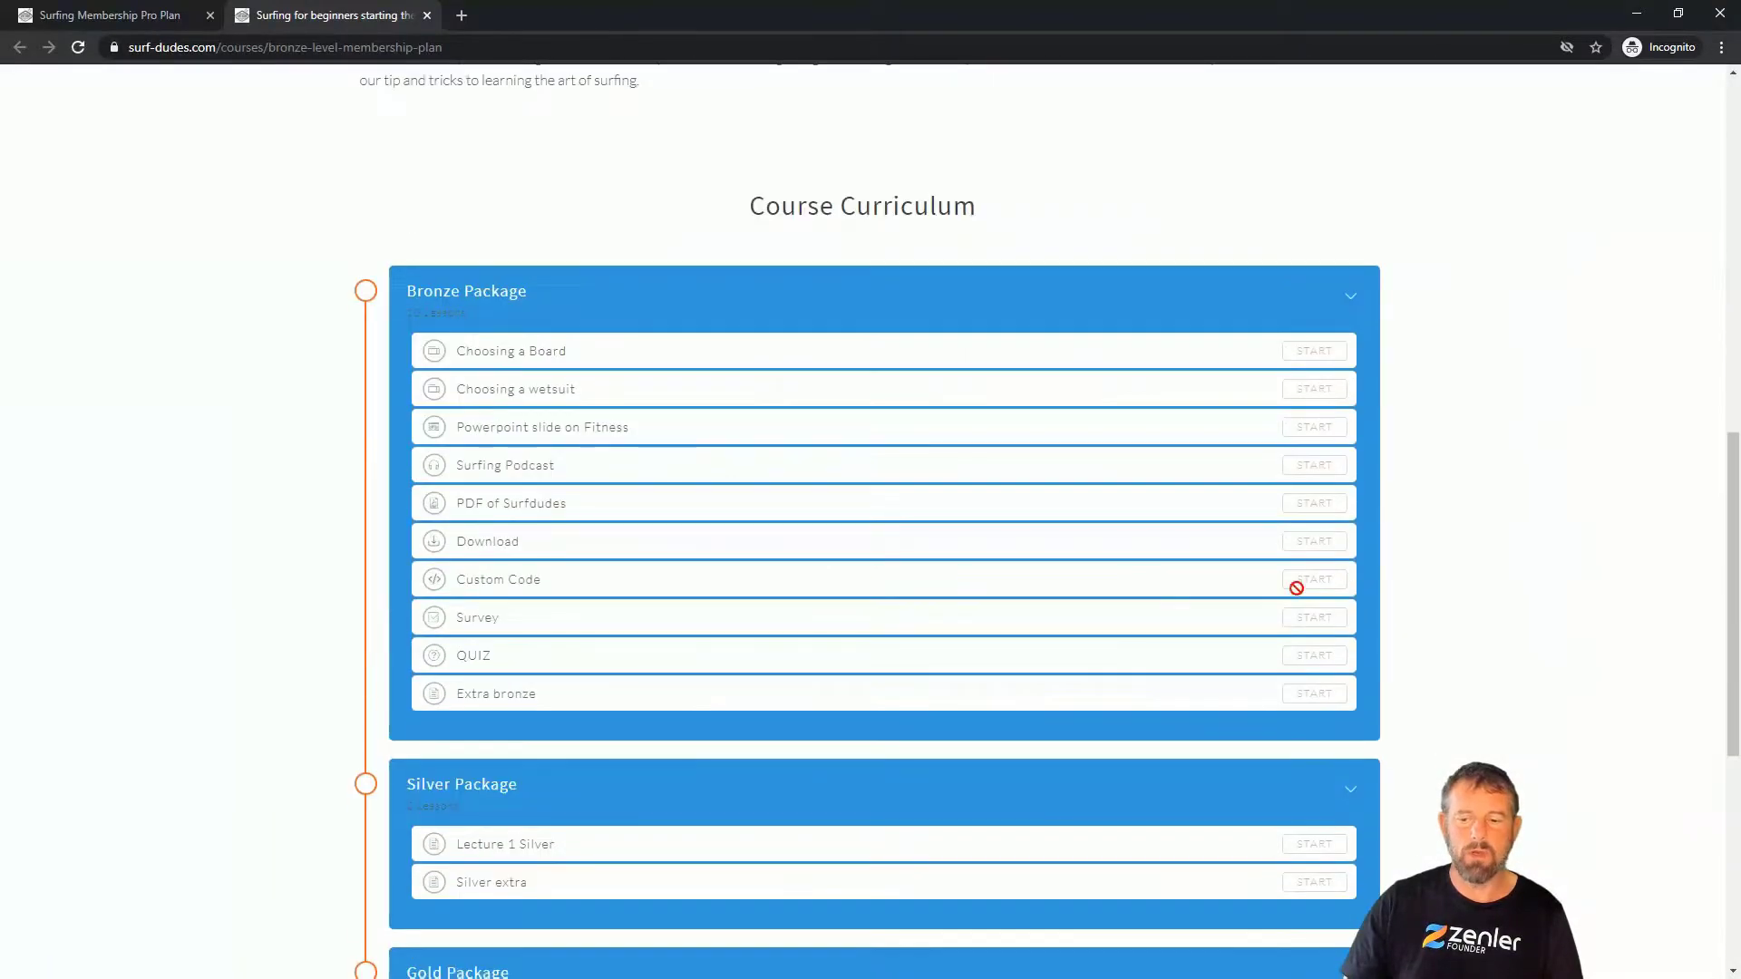
scroll(1033, 426, "up", 9)
- Return to the Your Membership page and log out of the test member account
left_click(927, 174)
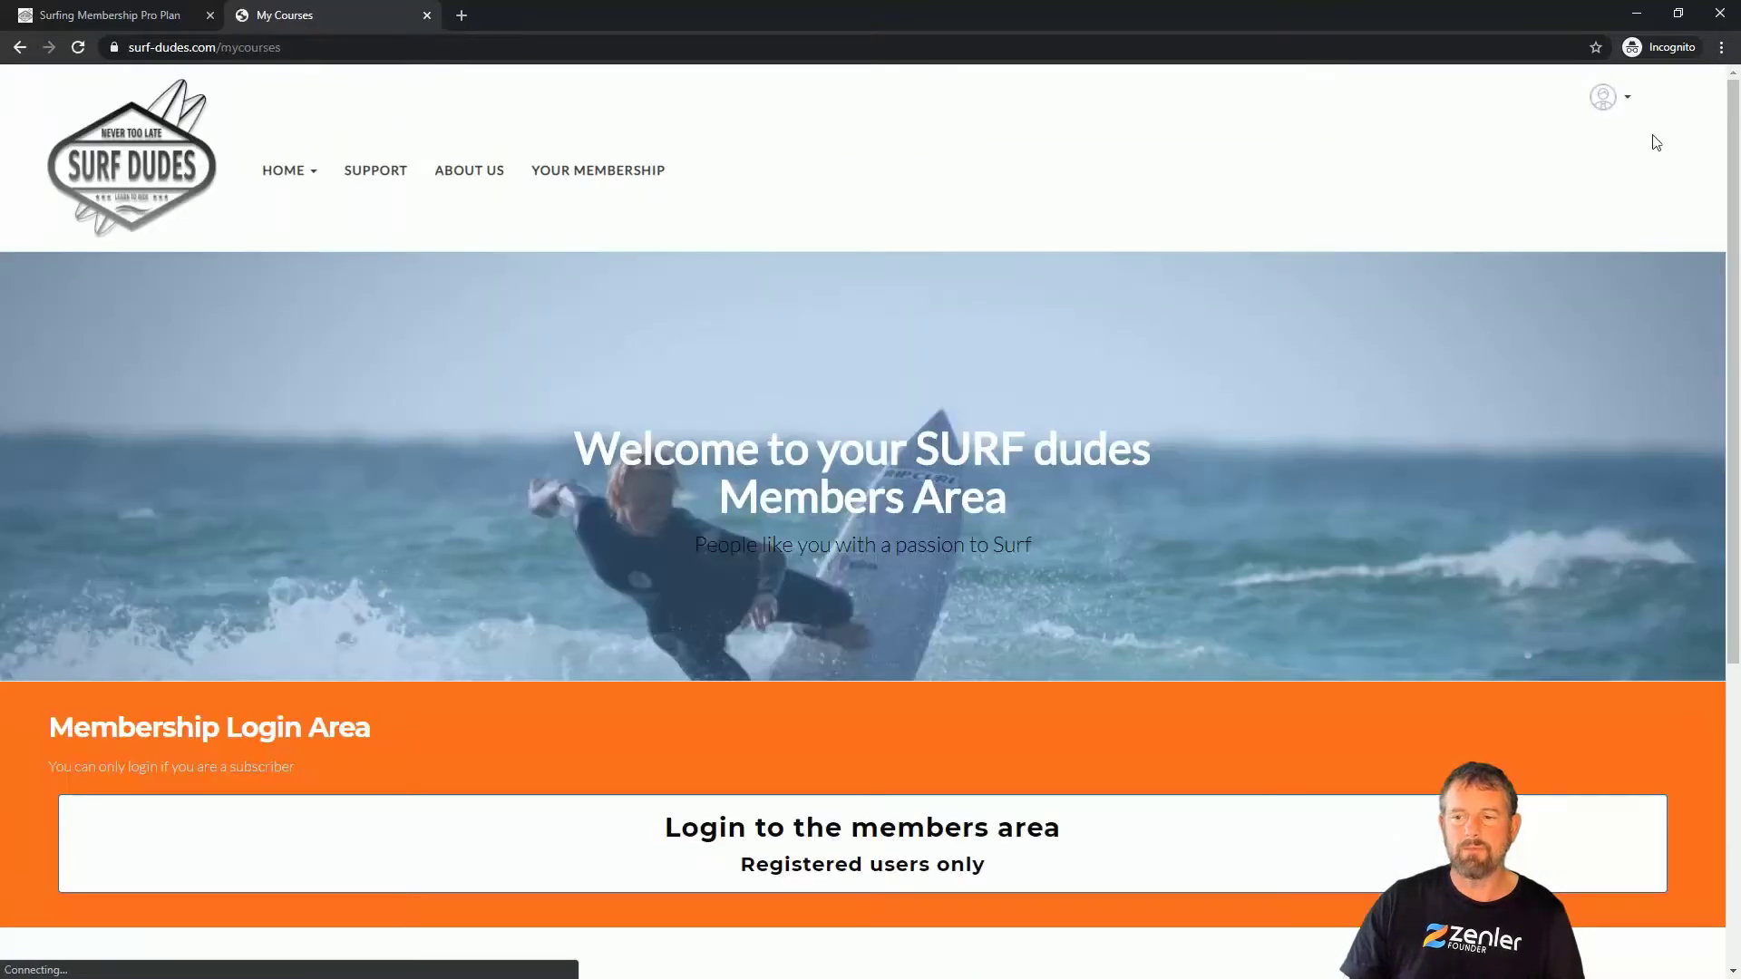
left_click(1620, 107)
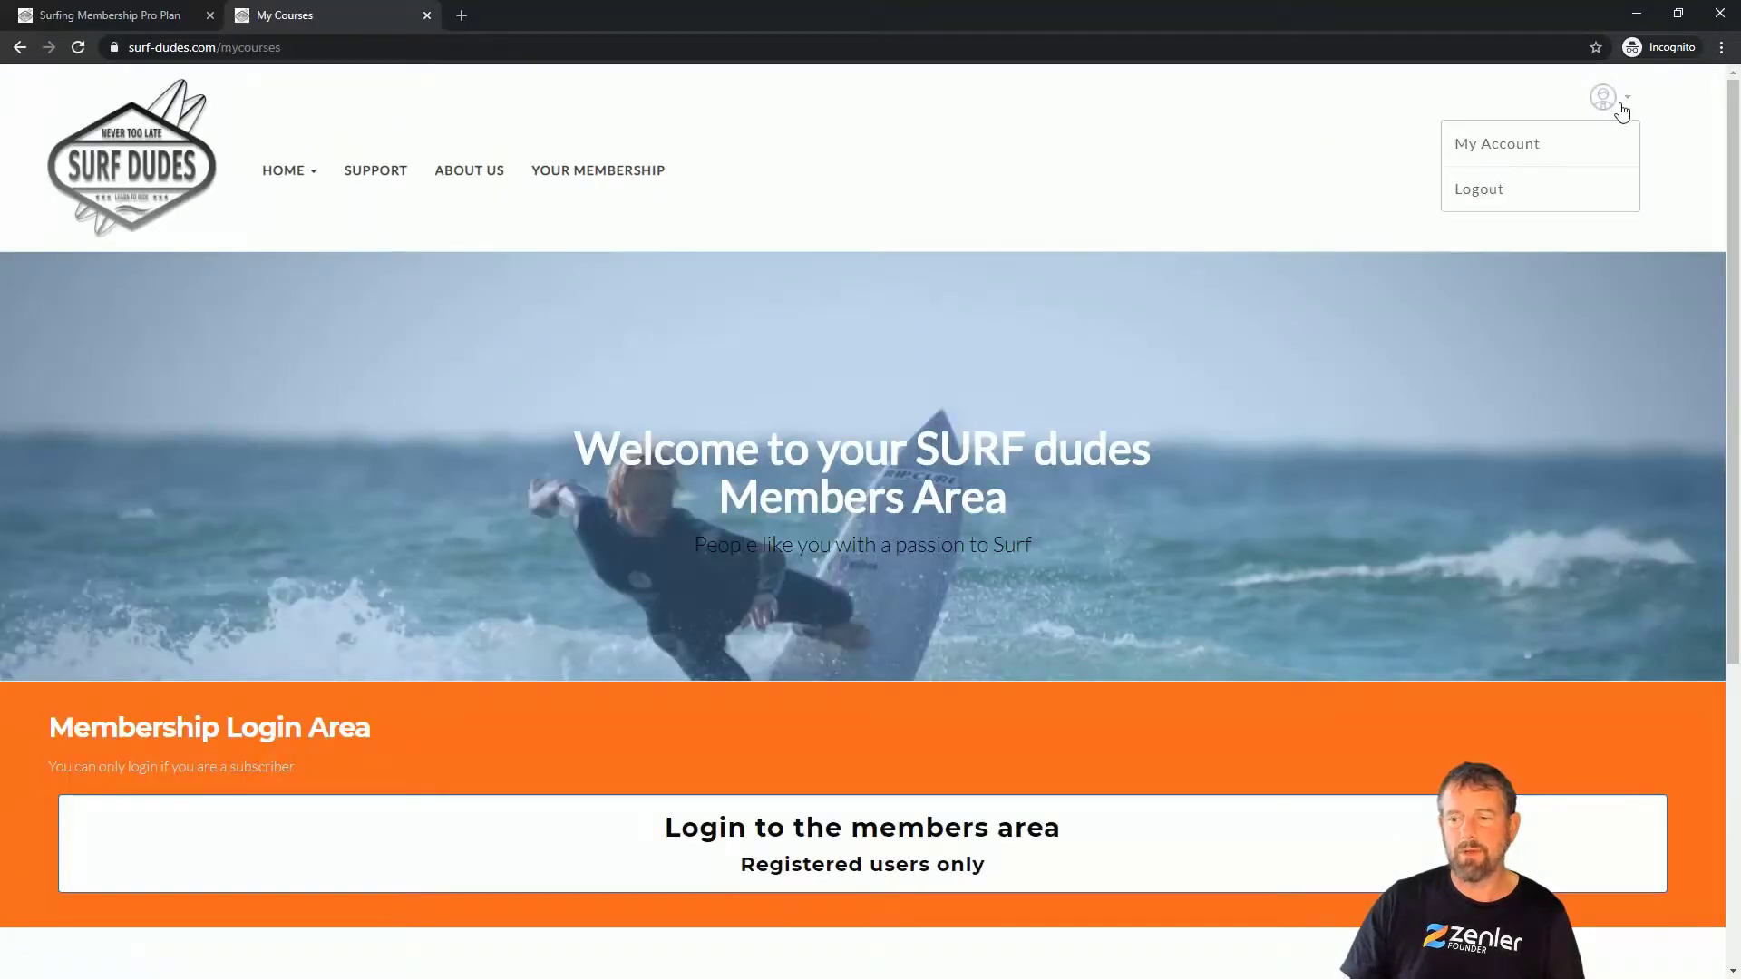
left_click(1482, 195)
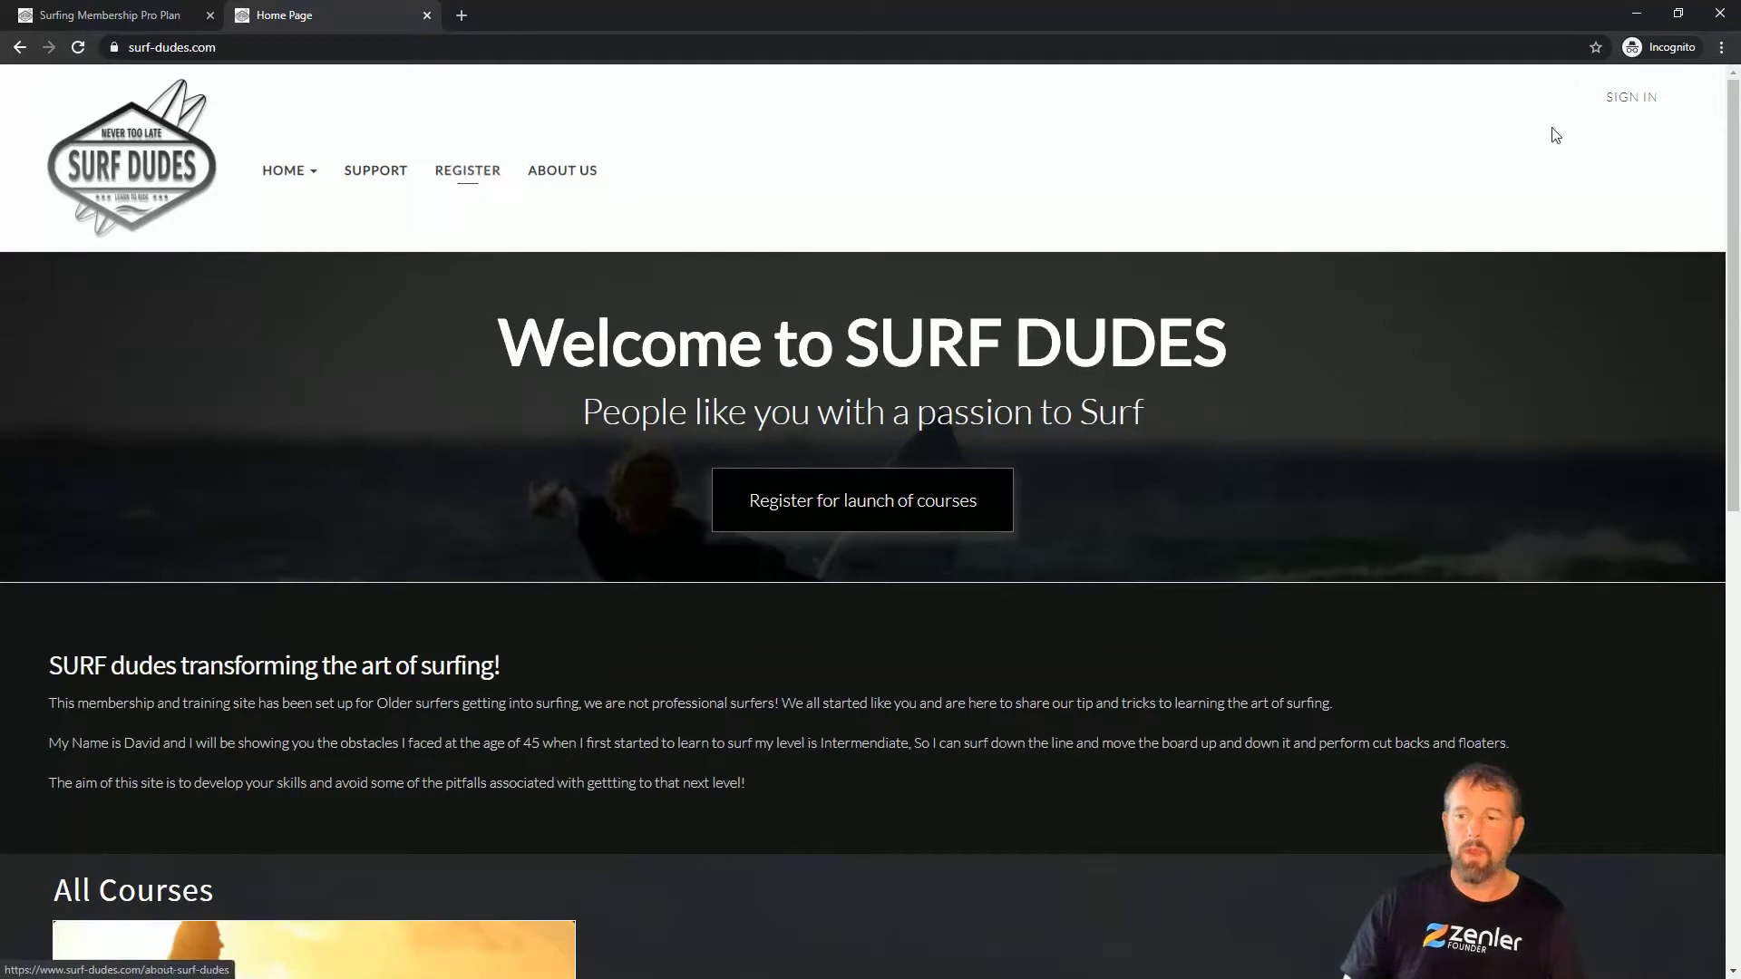
- Submit the site login with the subscribed member's email address and account password
left_click(1633, 99)
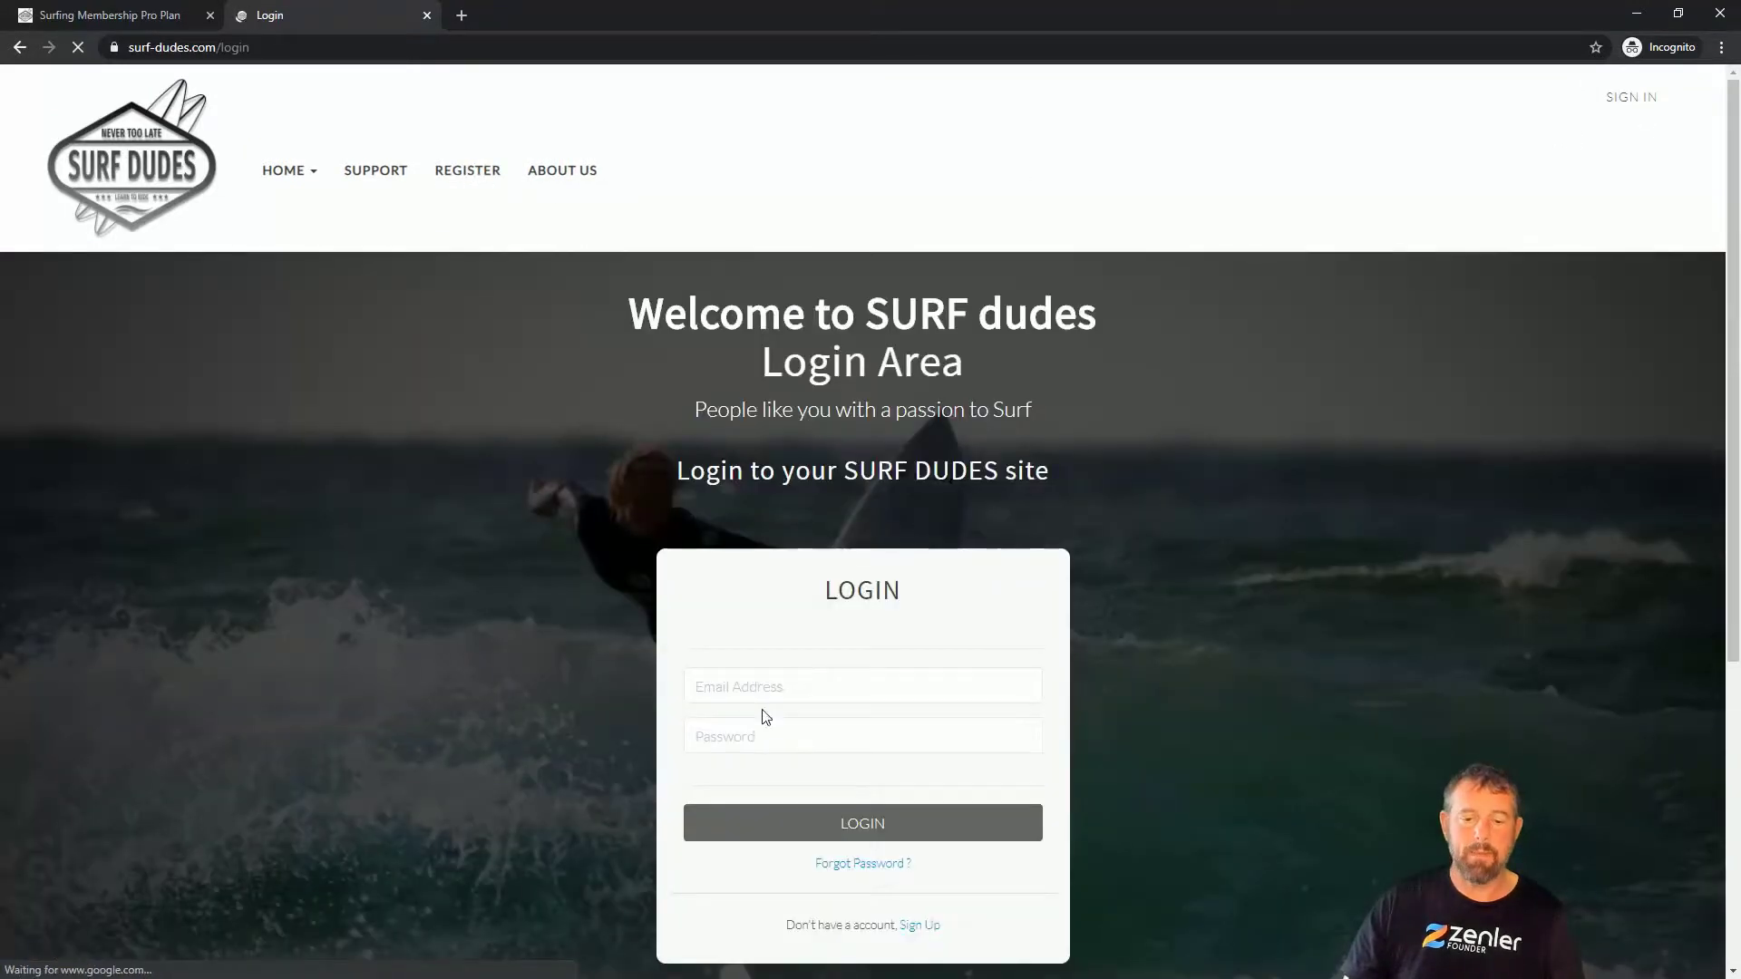
left_click(762, 687)
type("d")
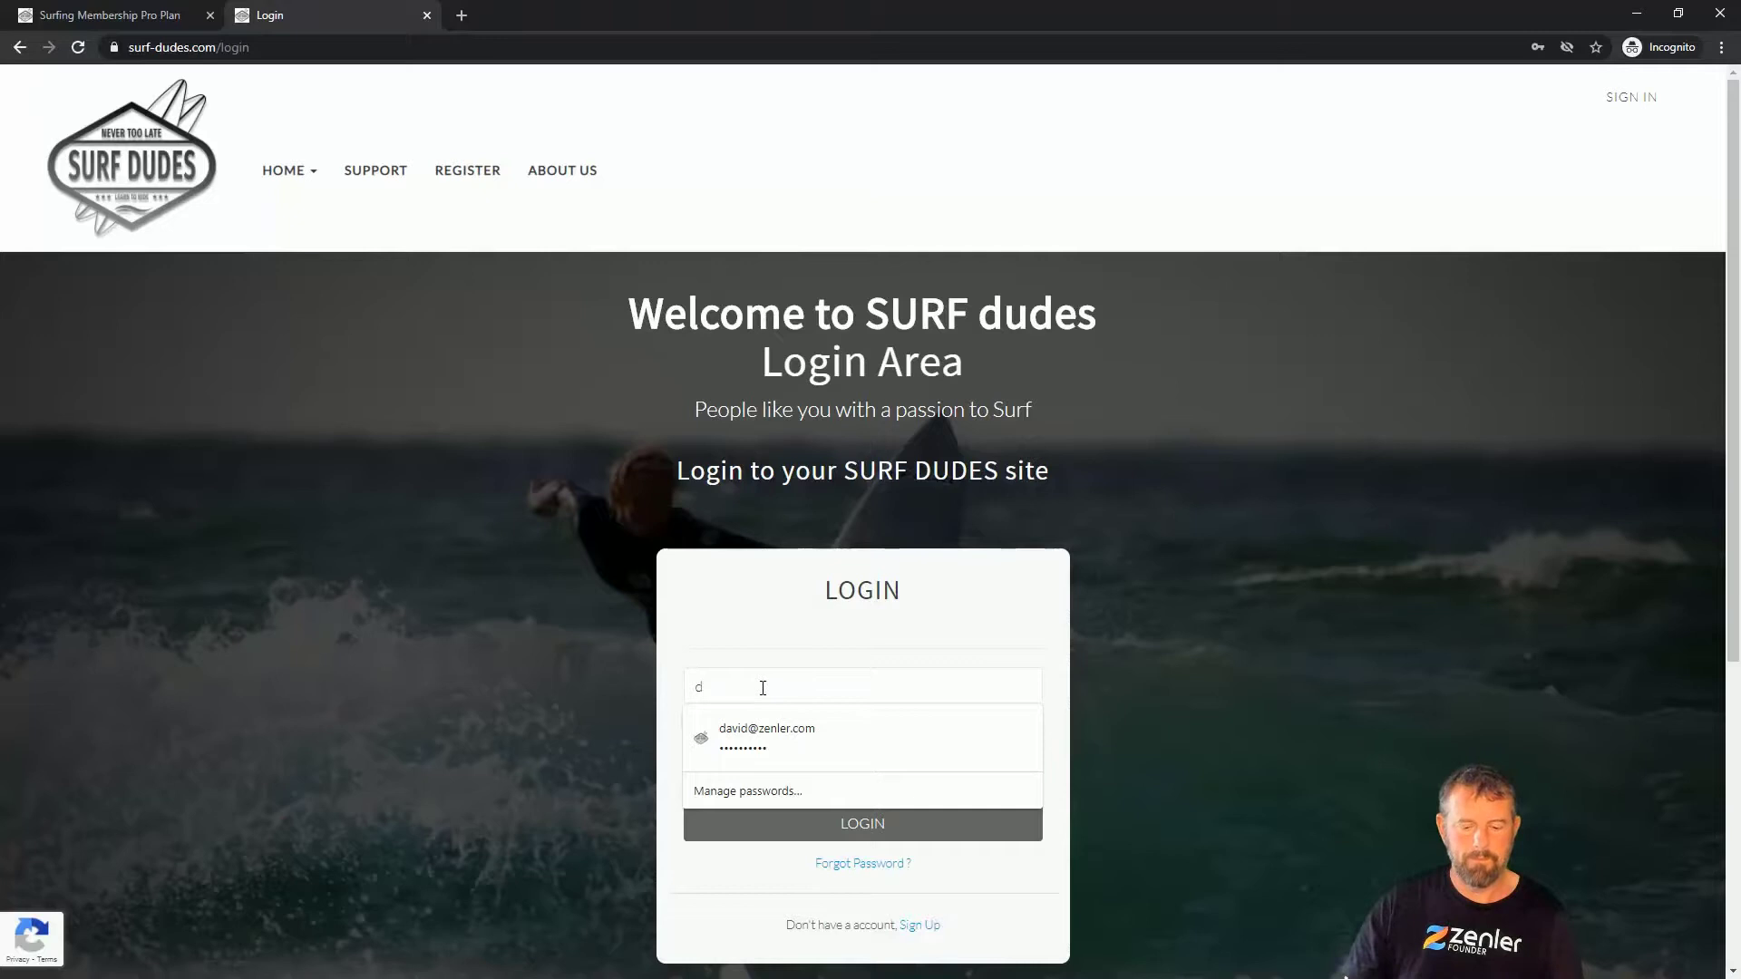
type("n")
left_click(775, 738)
left_click(747, 741)
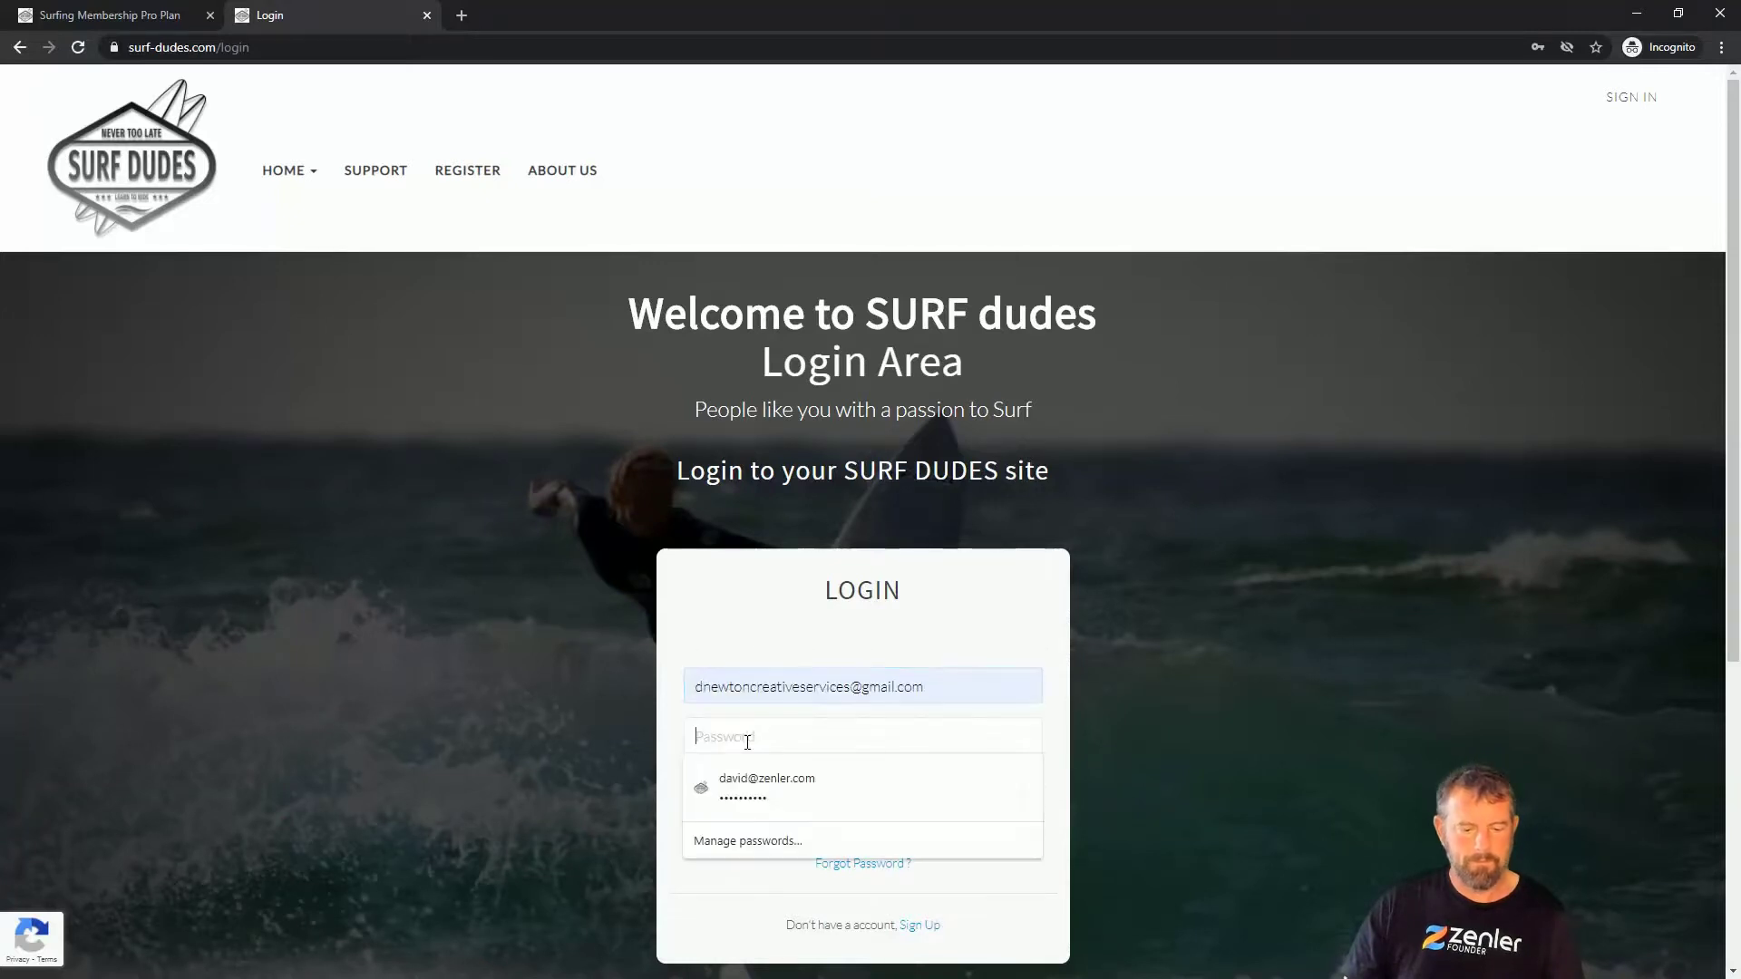
type("••")
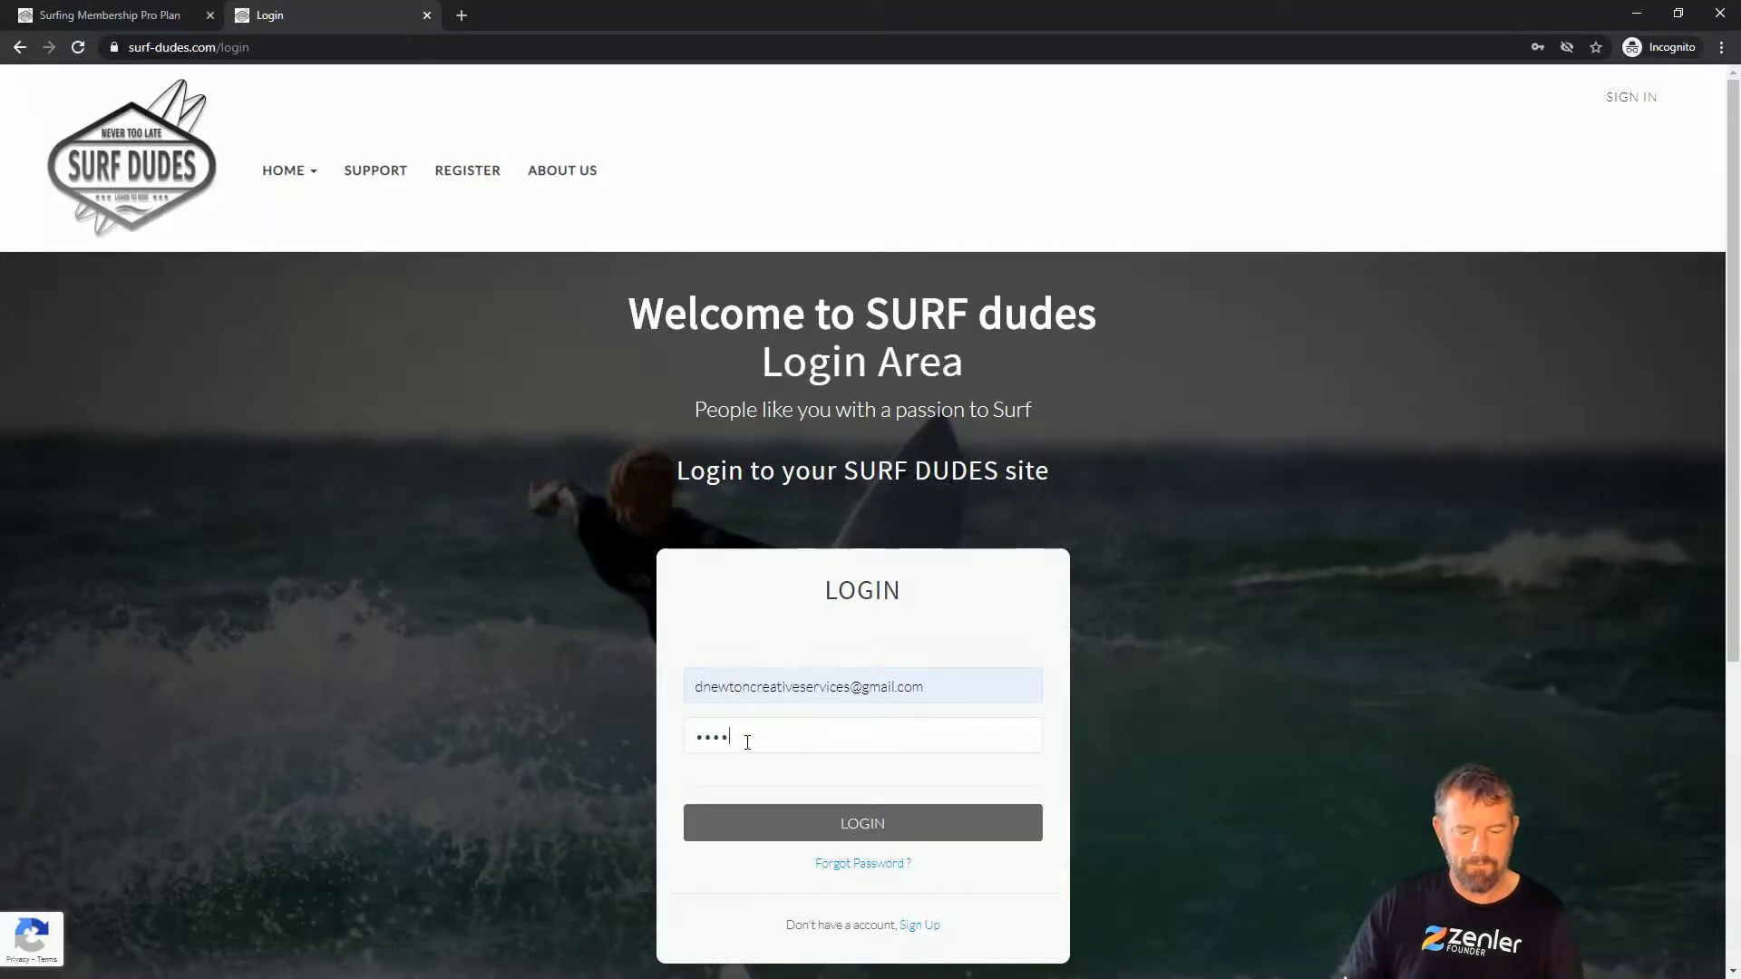
left_click(841, 823)
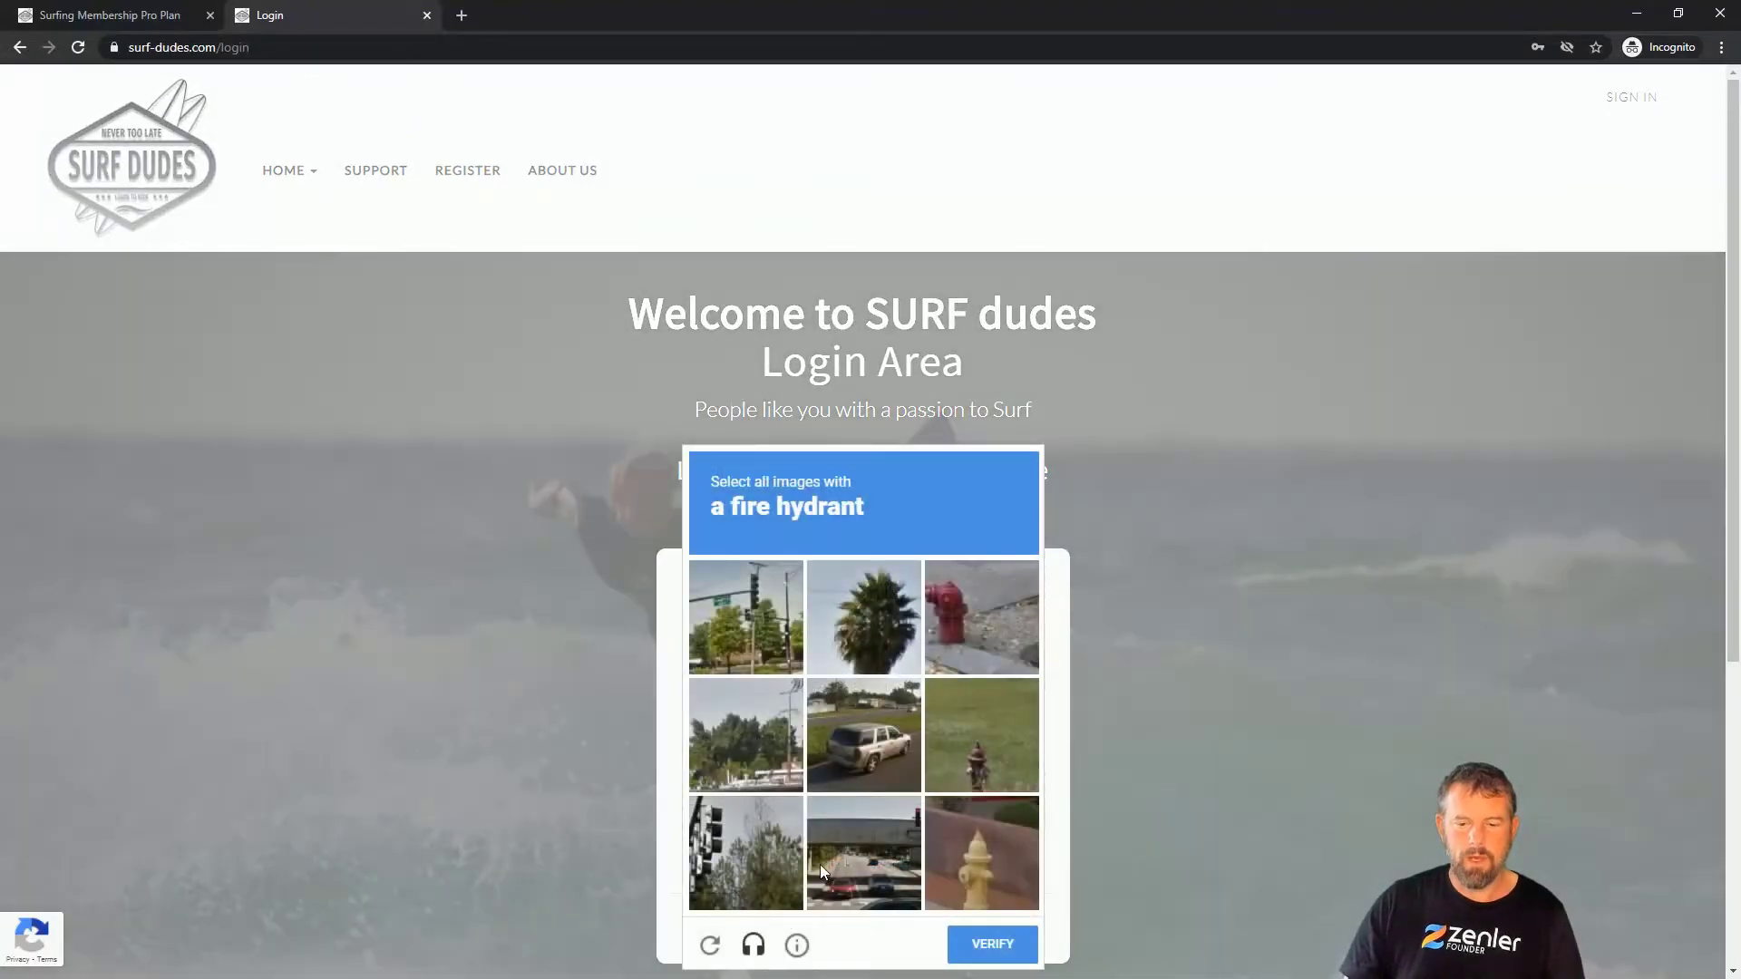
- Select the three fire hydrant images in the reCAPTCHA challenge and verify it to finish signing in
left_click(1027, 856)
left_click(988, 715)
left_click(982, 616)
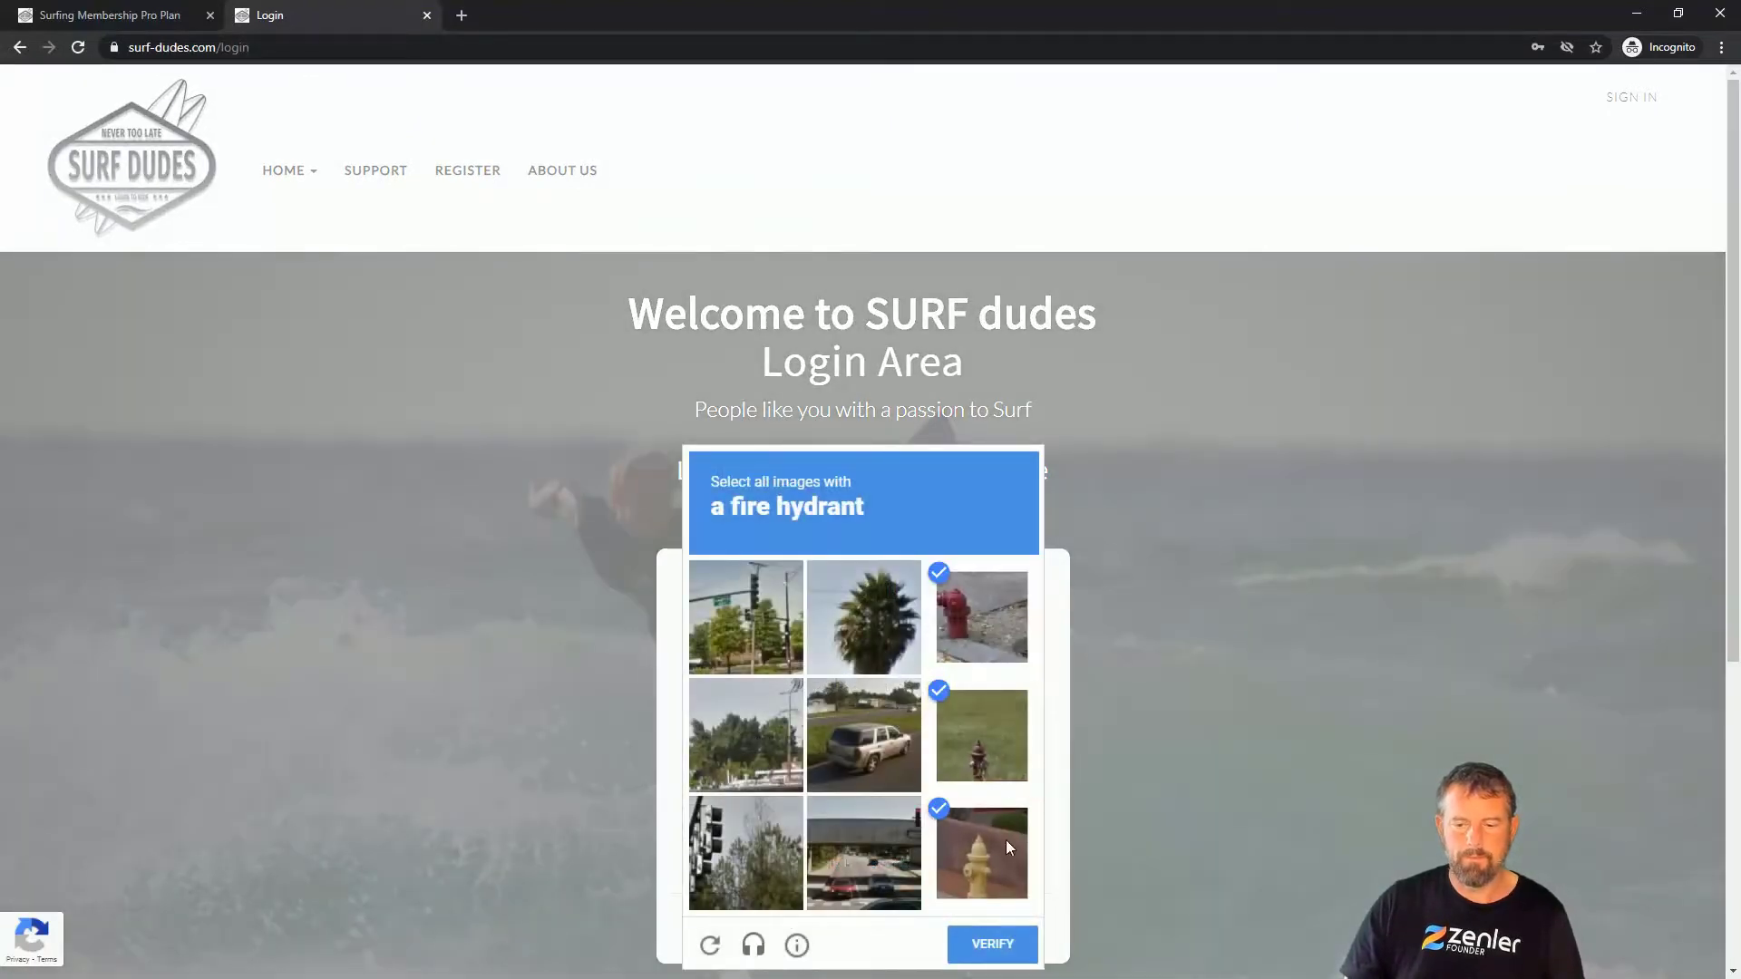
left_click(993, 946)
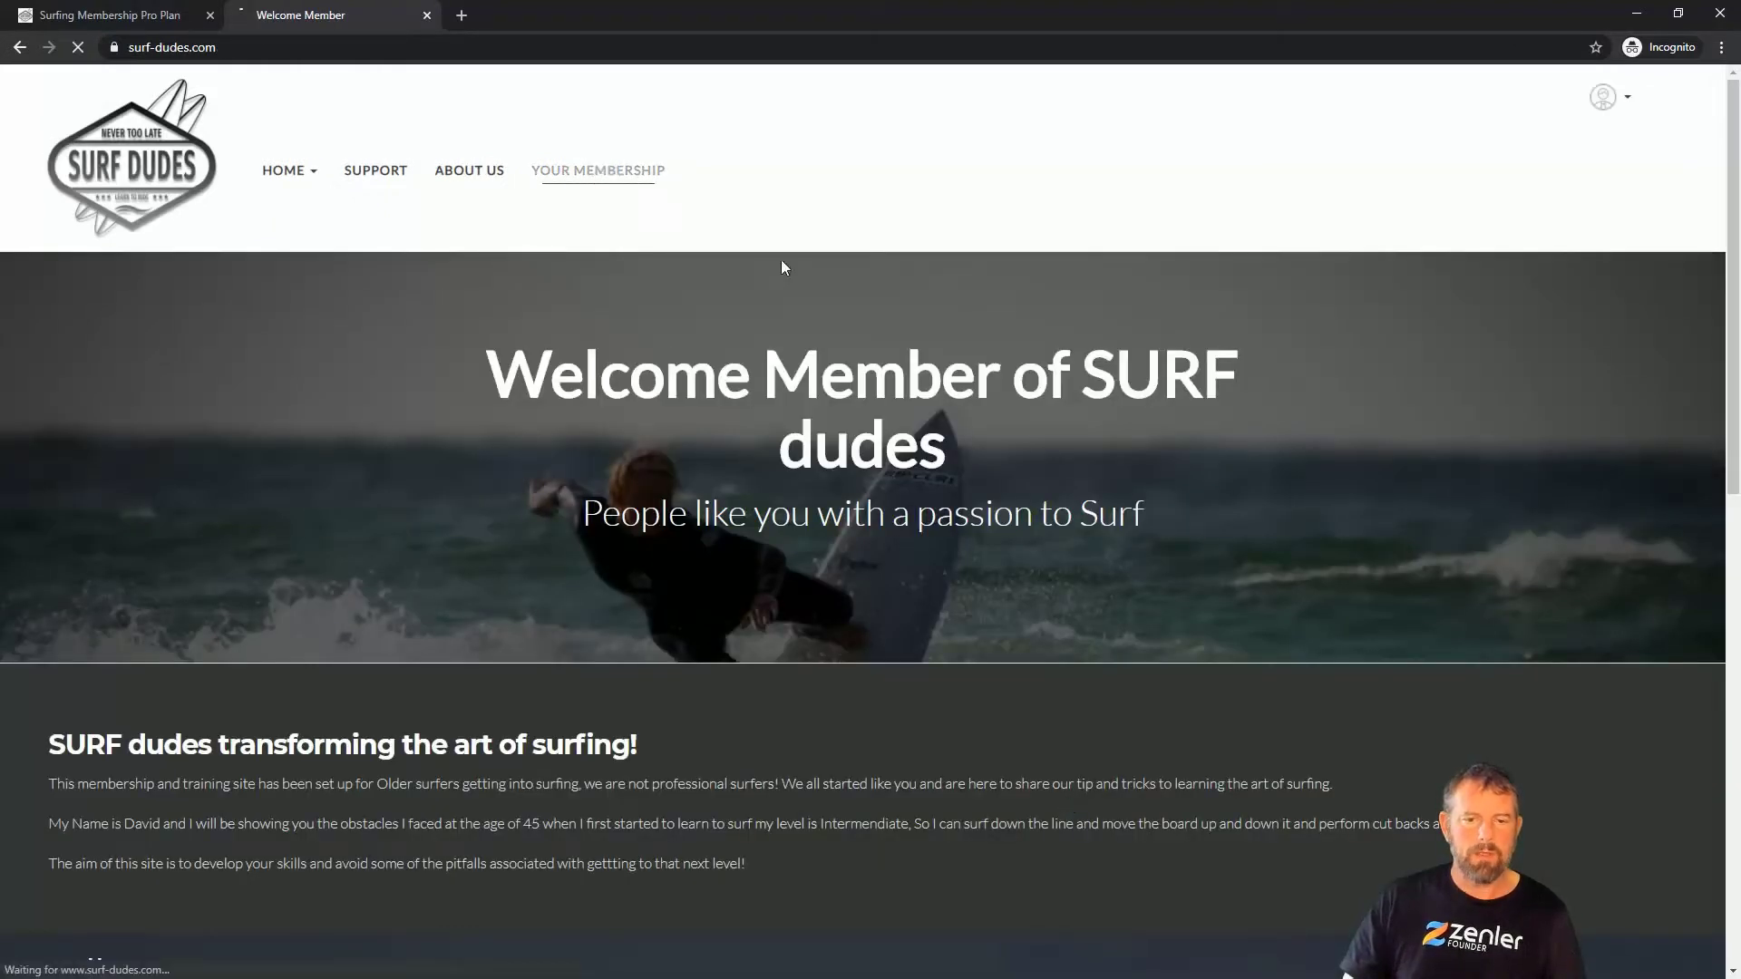
- Follow the members-area login button on the Your Membership page and review the included courses on the Pro Plan dashboard
scroll(998, 383, "down", 4)
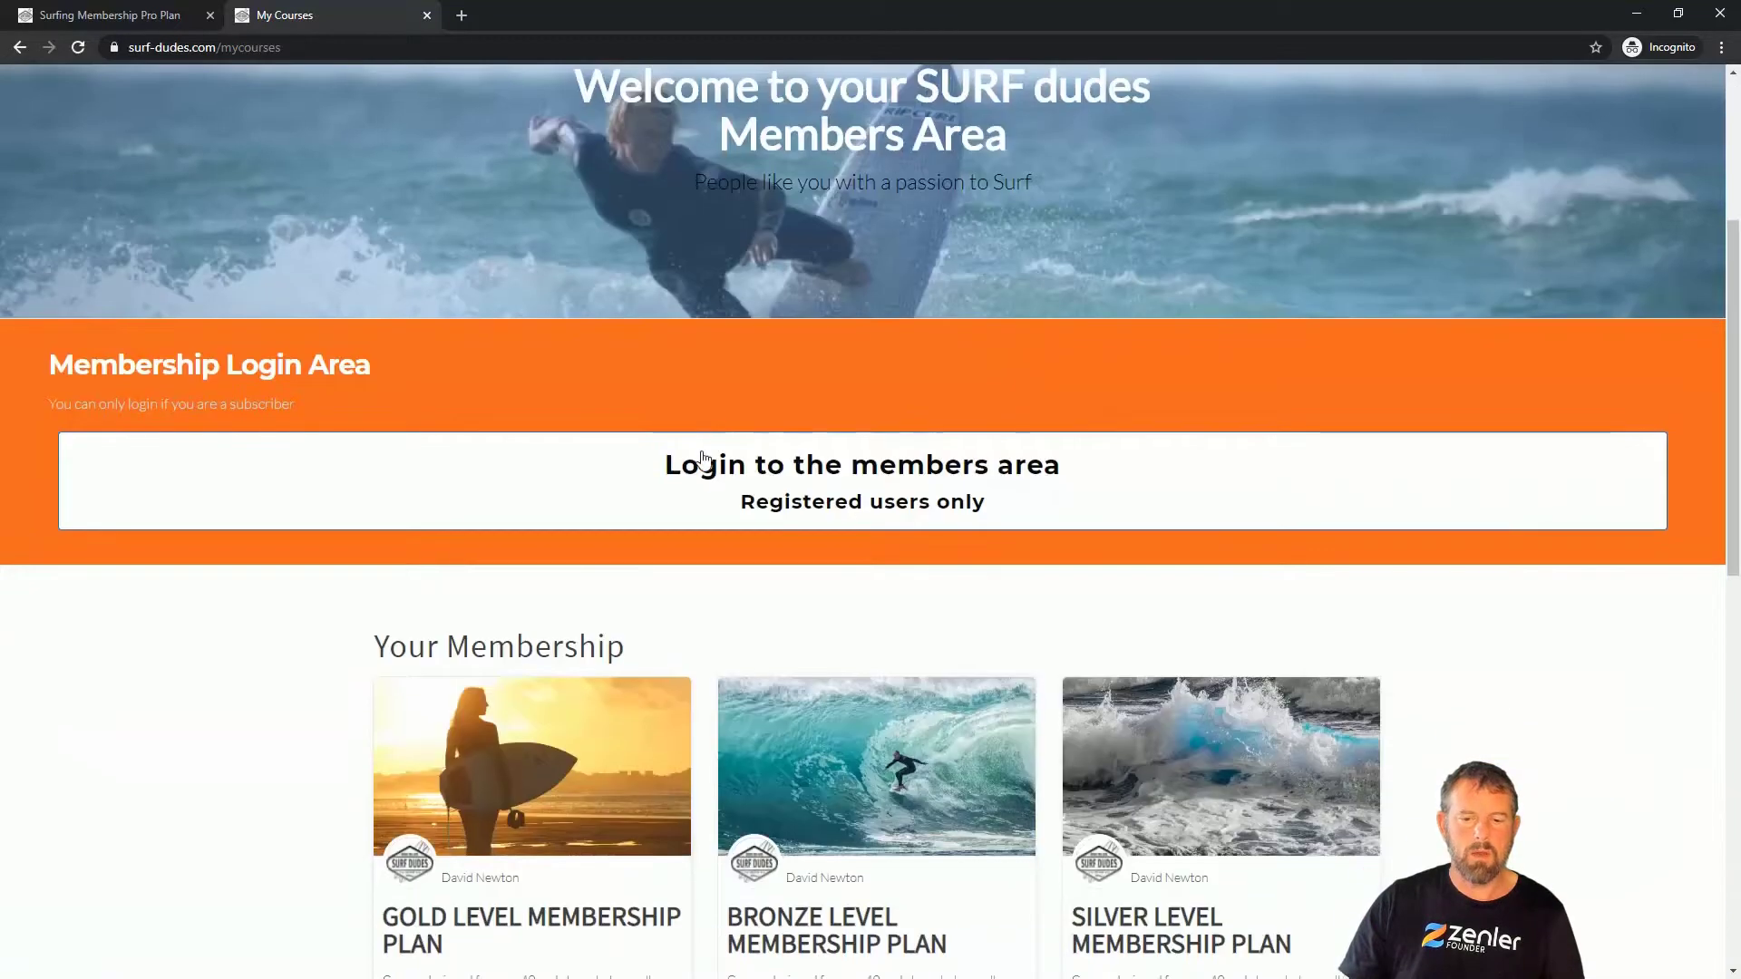
left_click(879, 466)
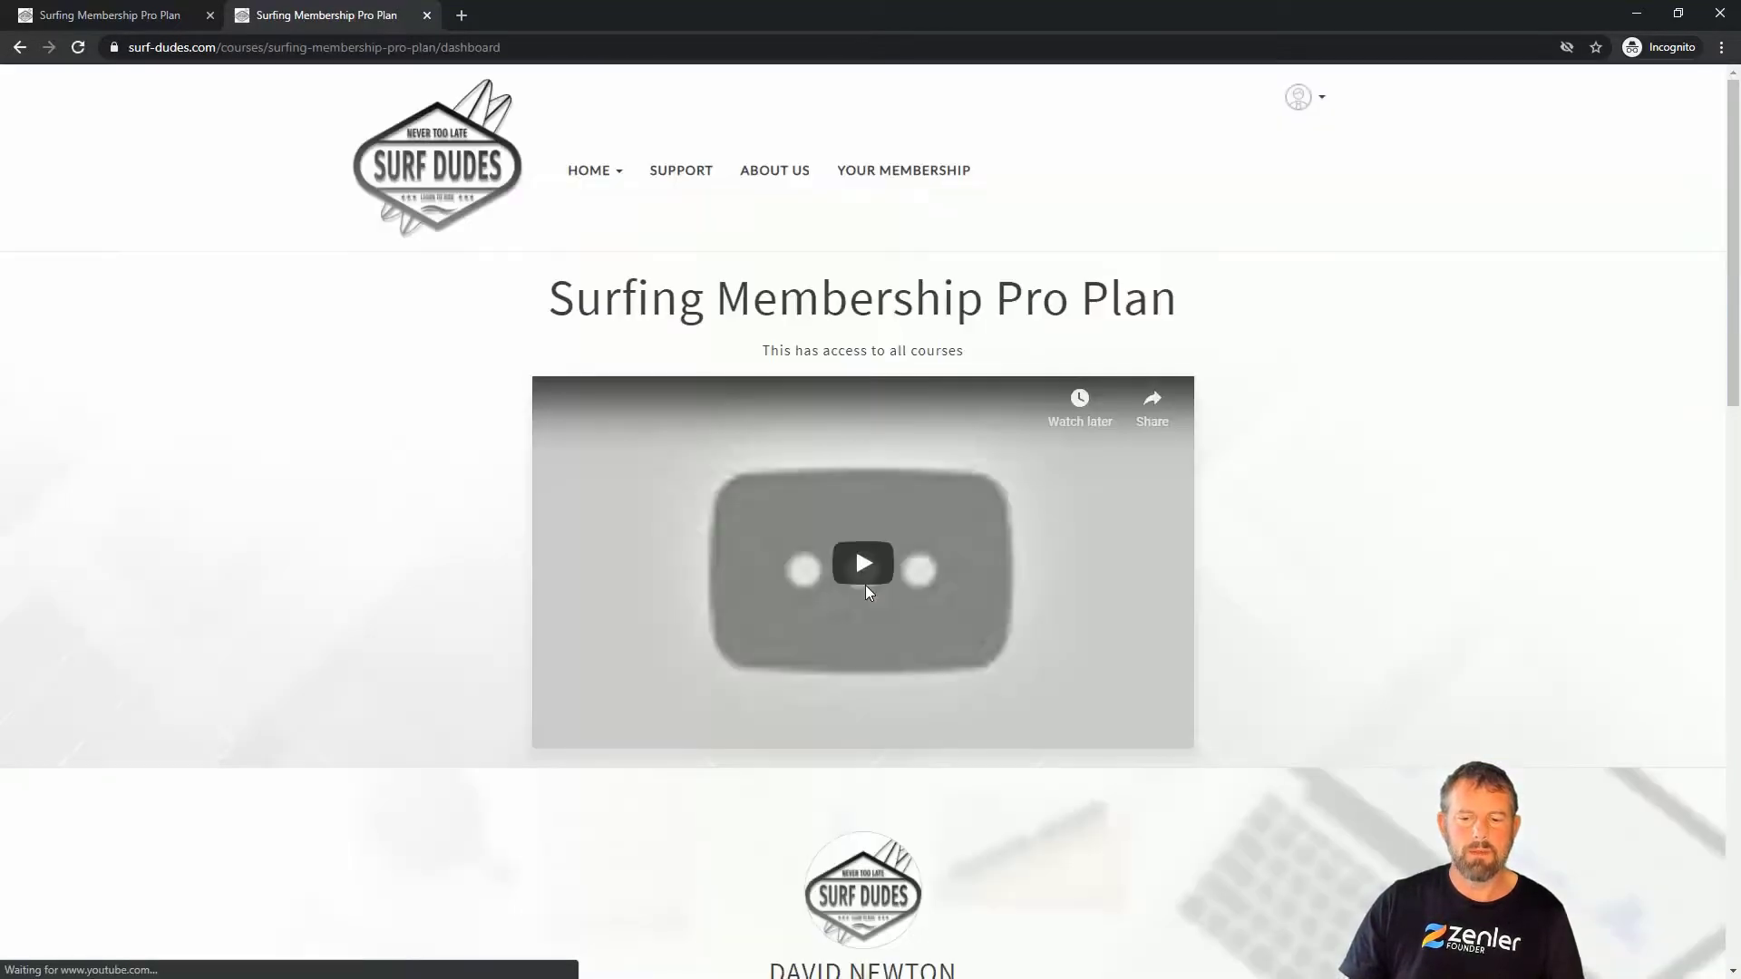
scroll(1285, 594, "down", 8)
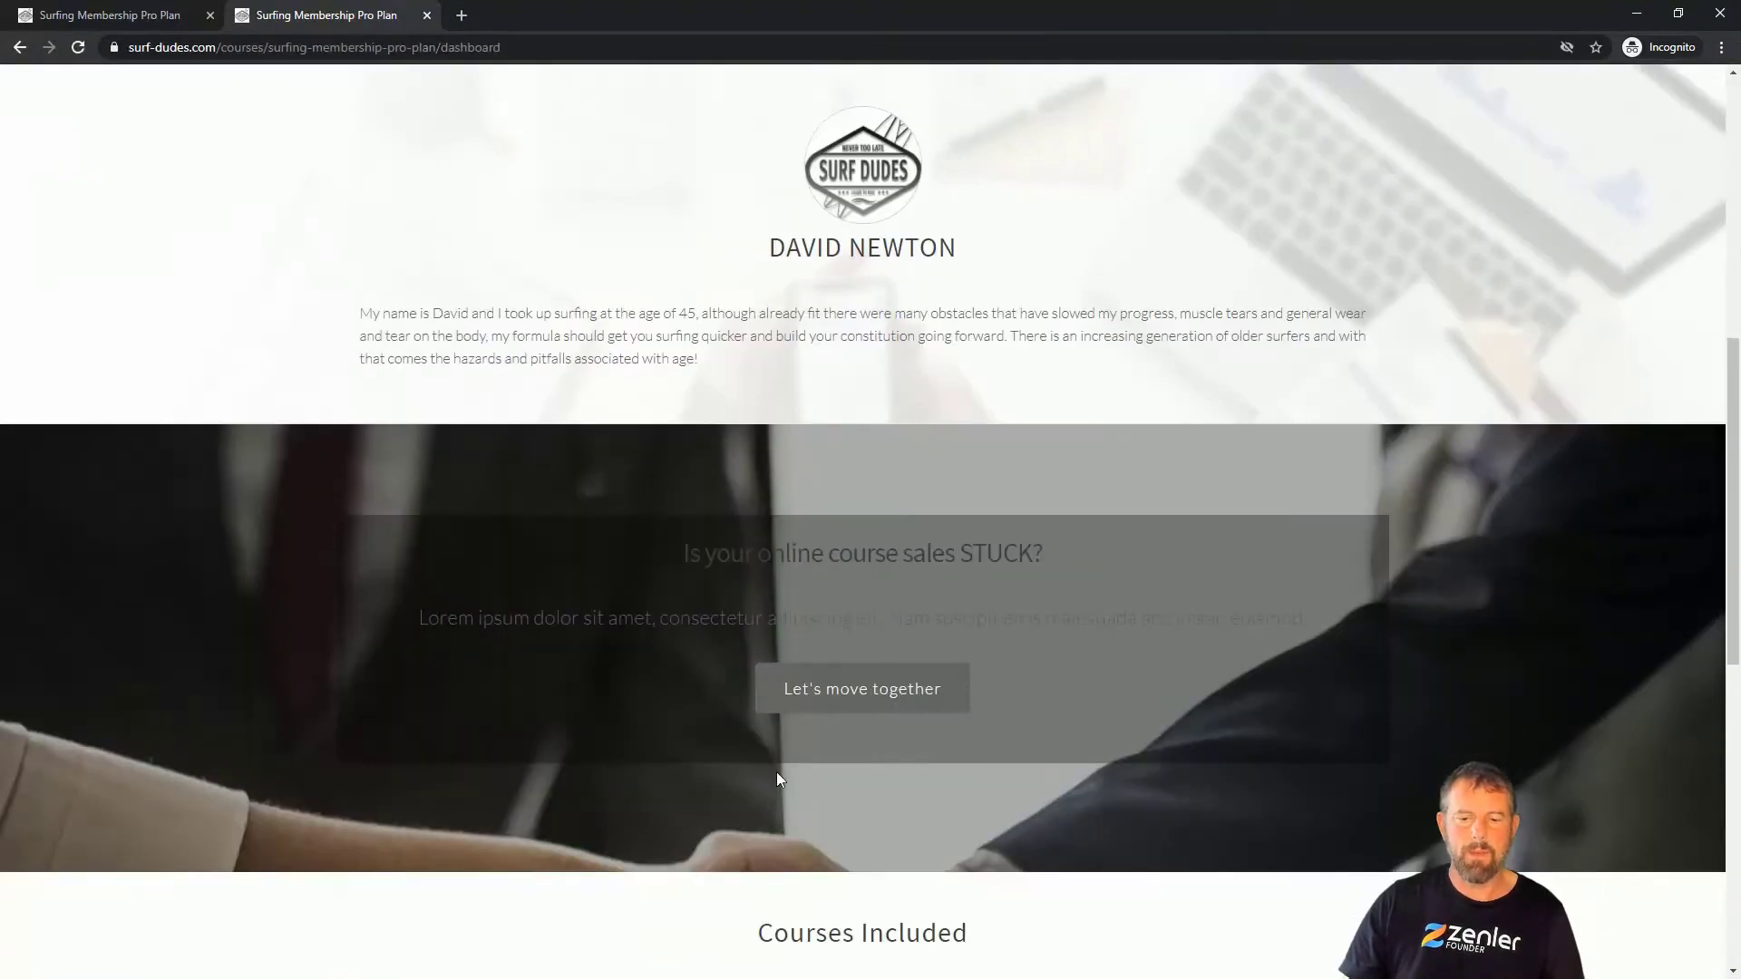
scroll(776, 778, "down", 7)
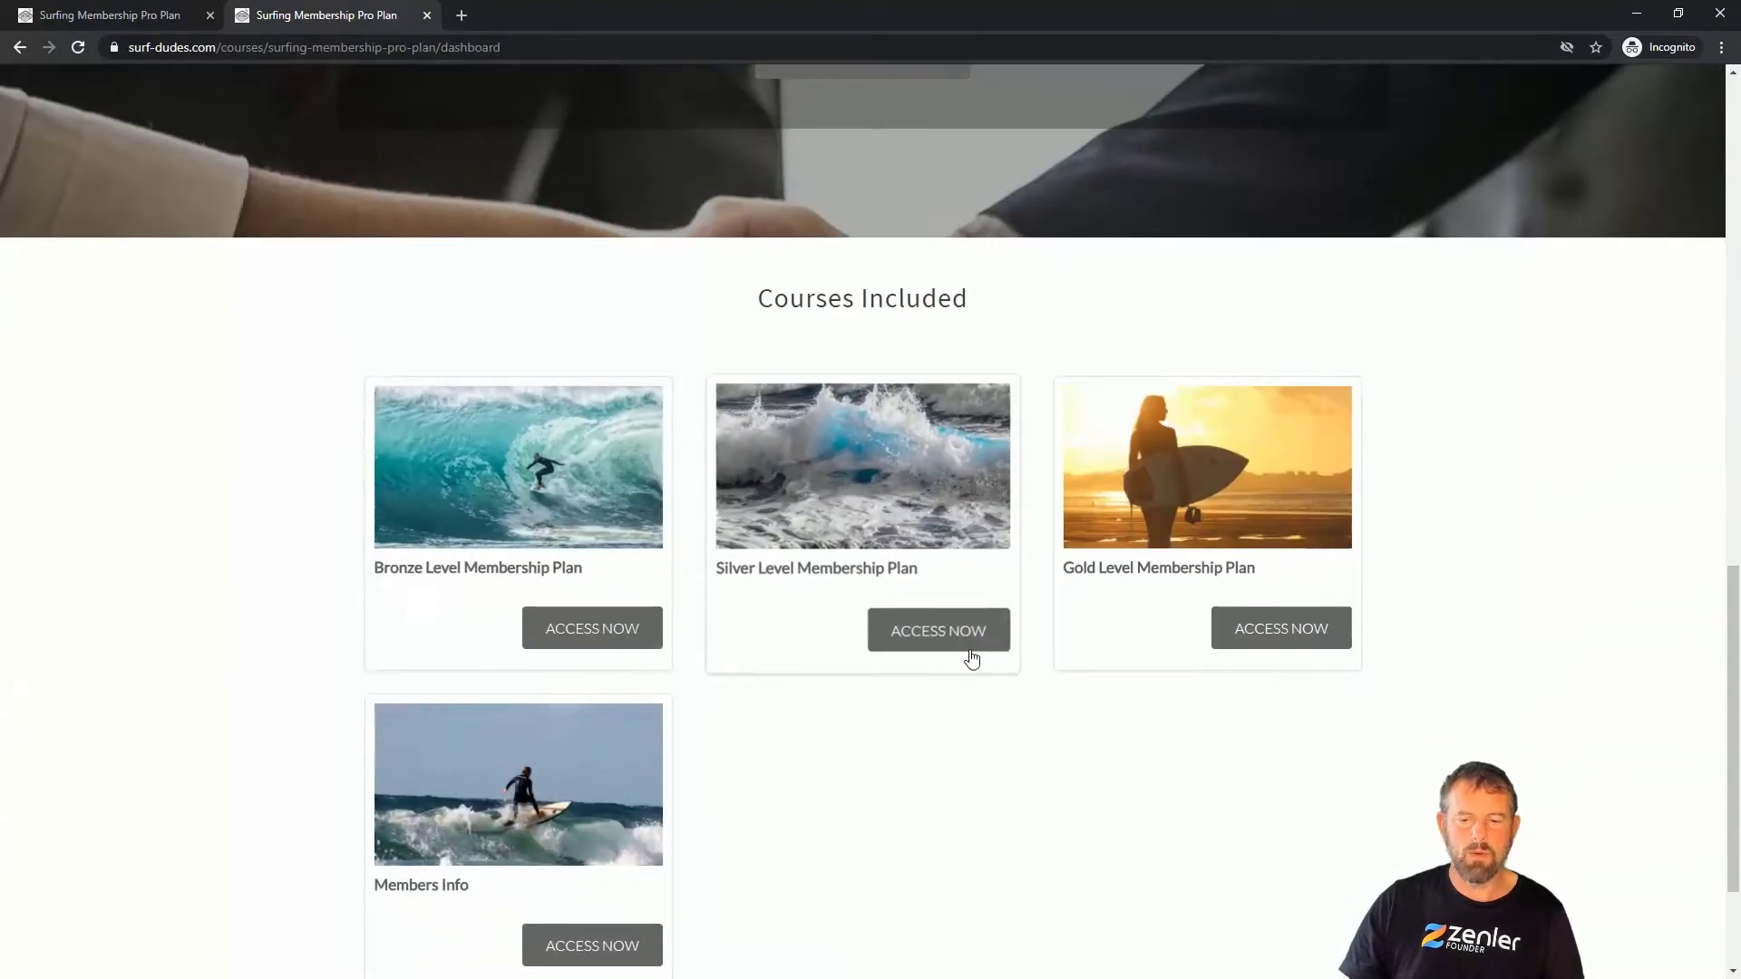
- Access the Silver Level Membership Plan and view its lessons, and open the Gold Level Membership Plan from the Pro Plan dashboard
left_click(971, 657)
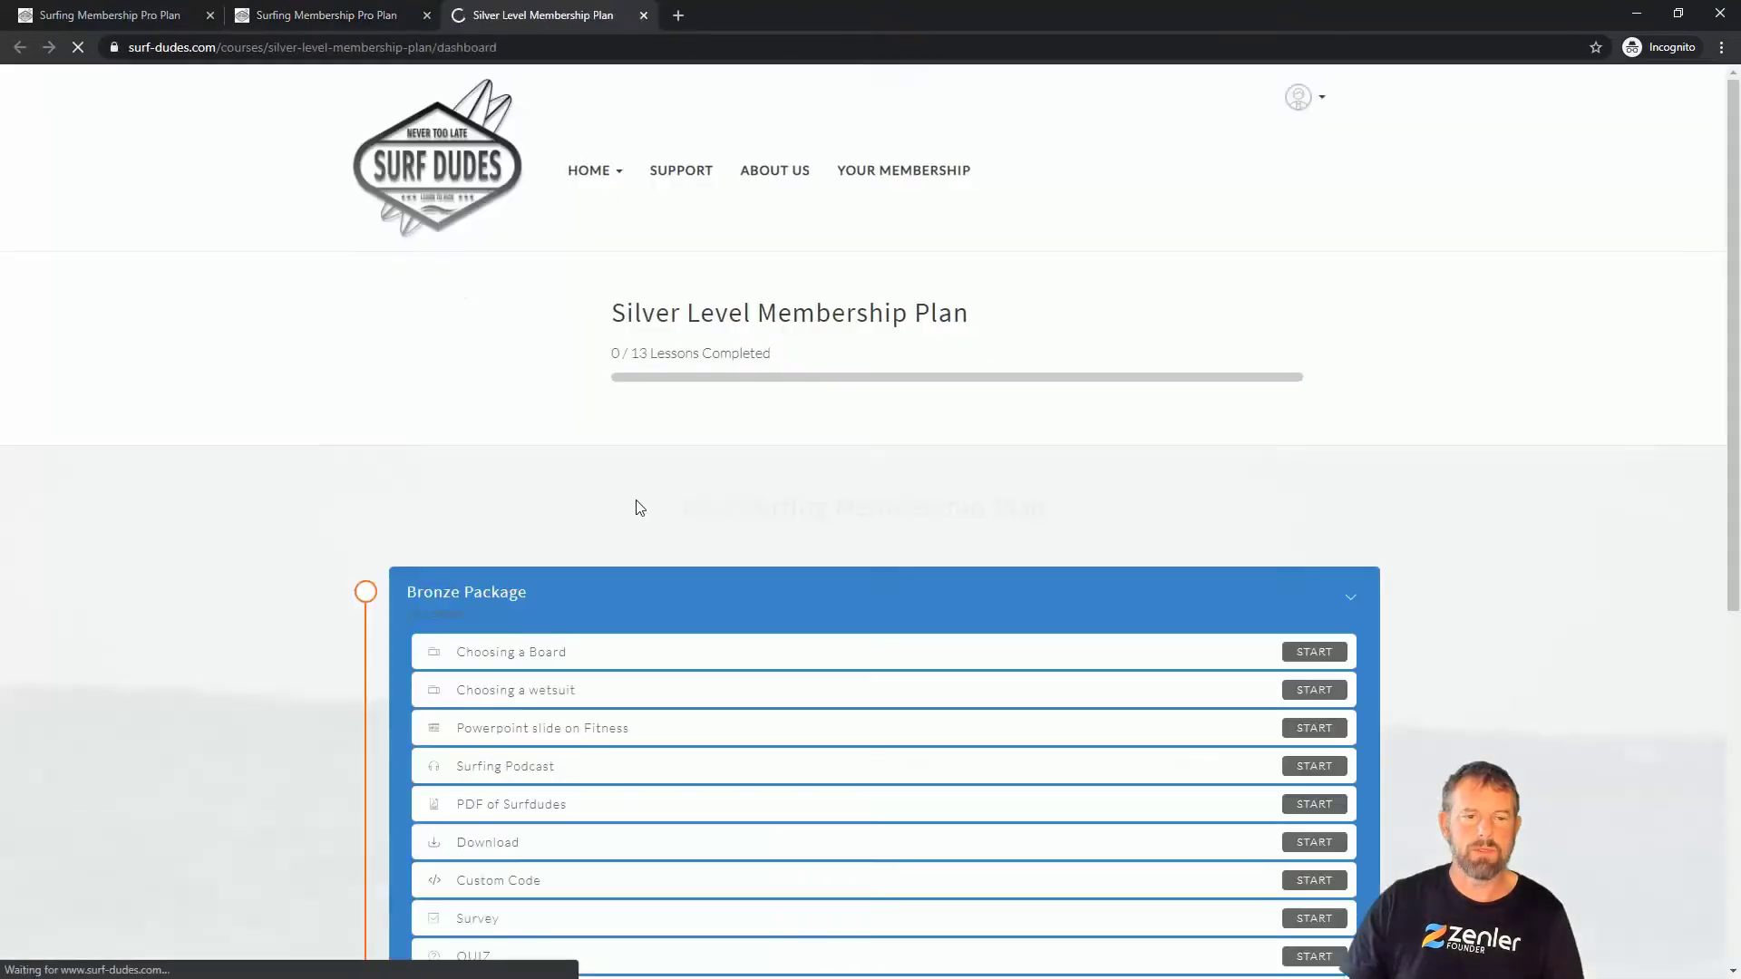
left_click(365, 18)
left_click(562, 18)
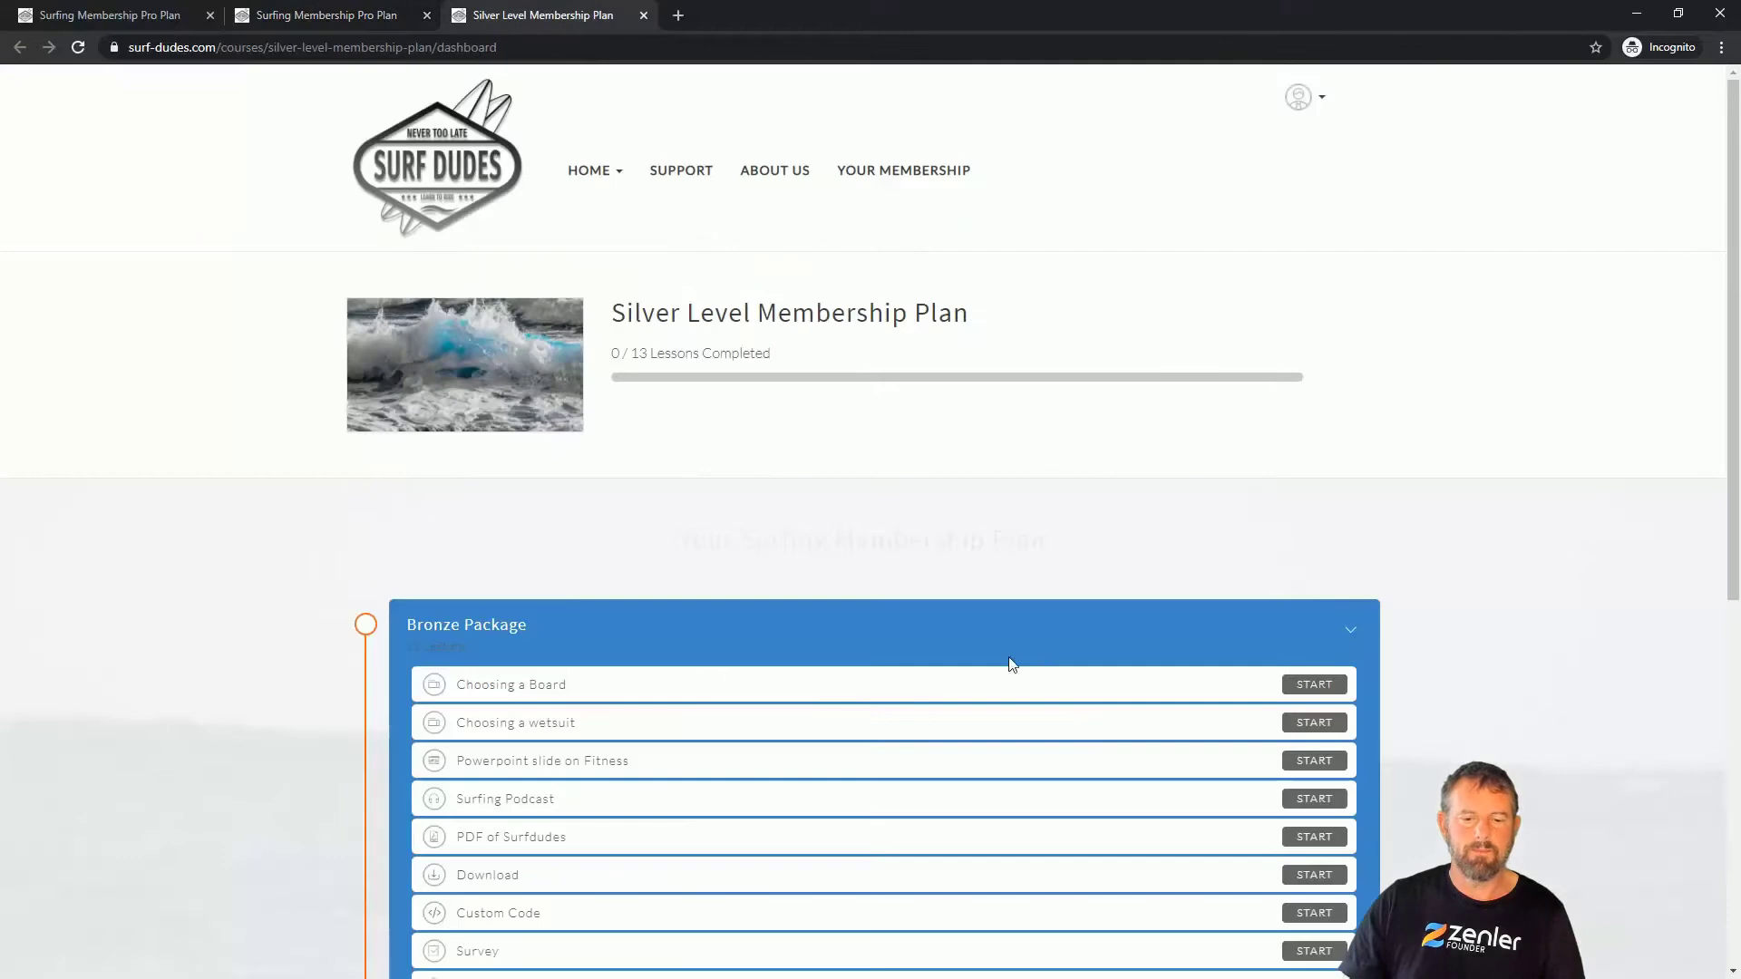
scroll(1011, 665, "down", 4)
left_click(363, 13)
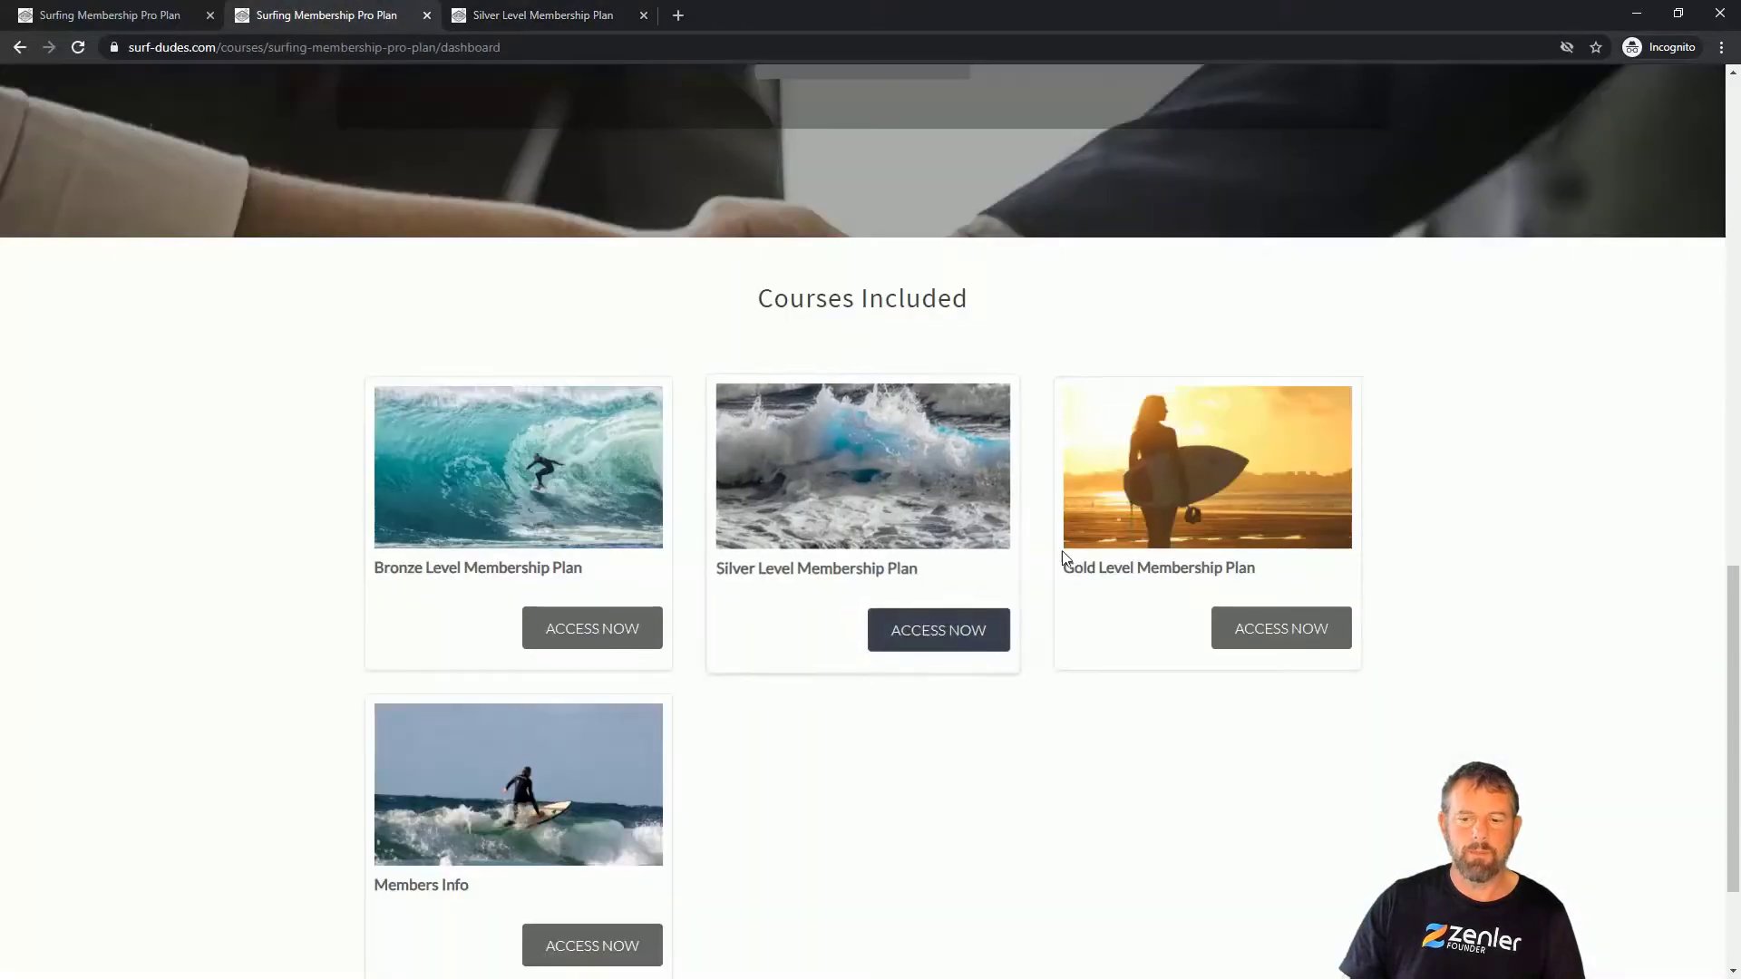
left_click(1224, 633)
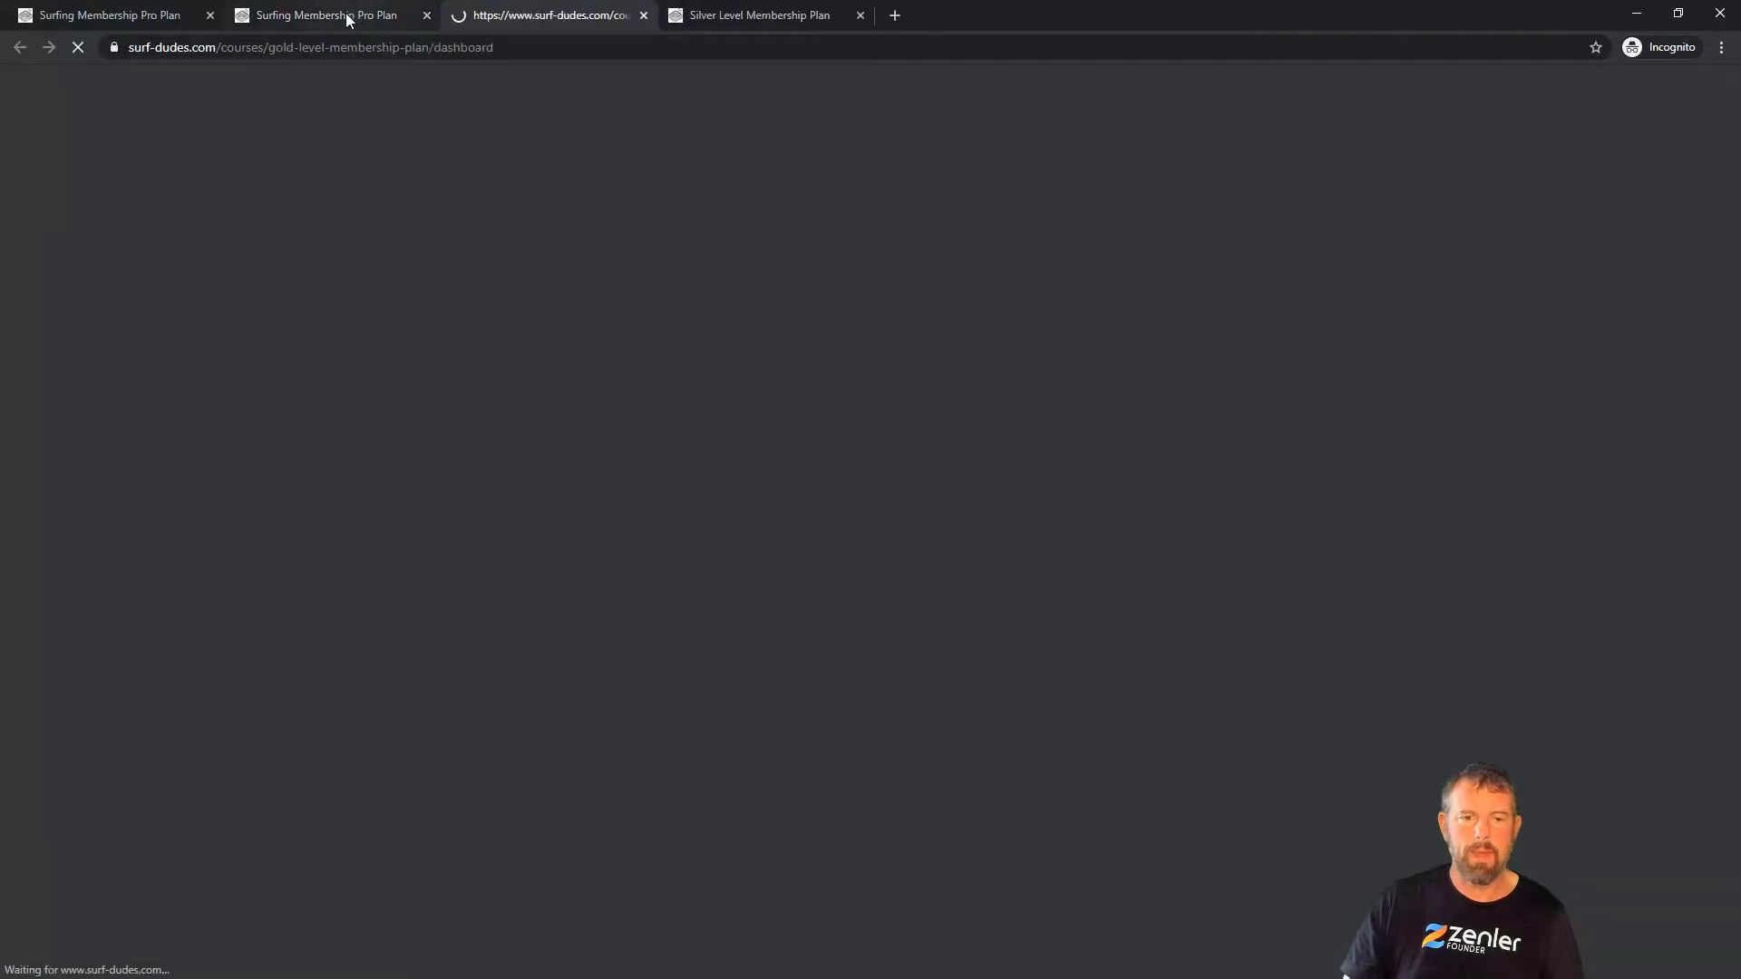
- Look over the open Surfing Membership Pro Plan dashboard and the plan's sales page up to its header
left_click(350, 16)
scroll(1088, 595, "up", 5)
scroll(1091, 597, "up", 5)
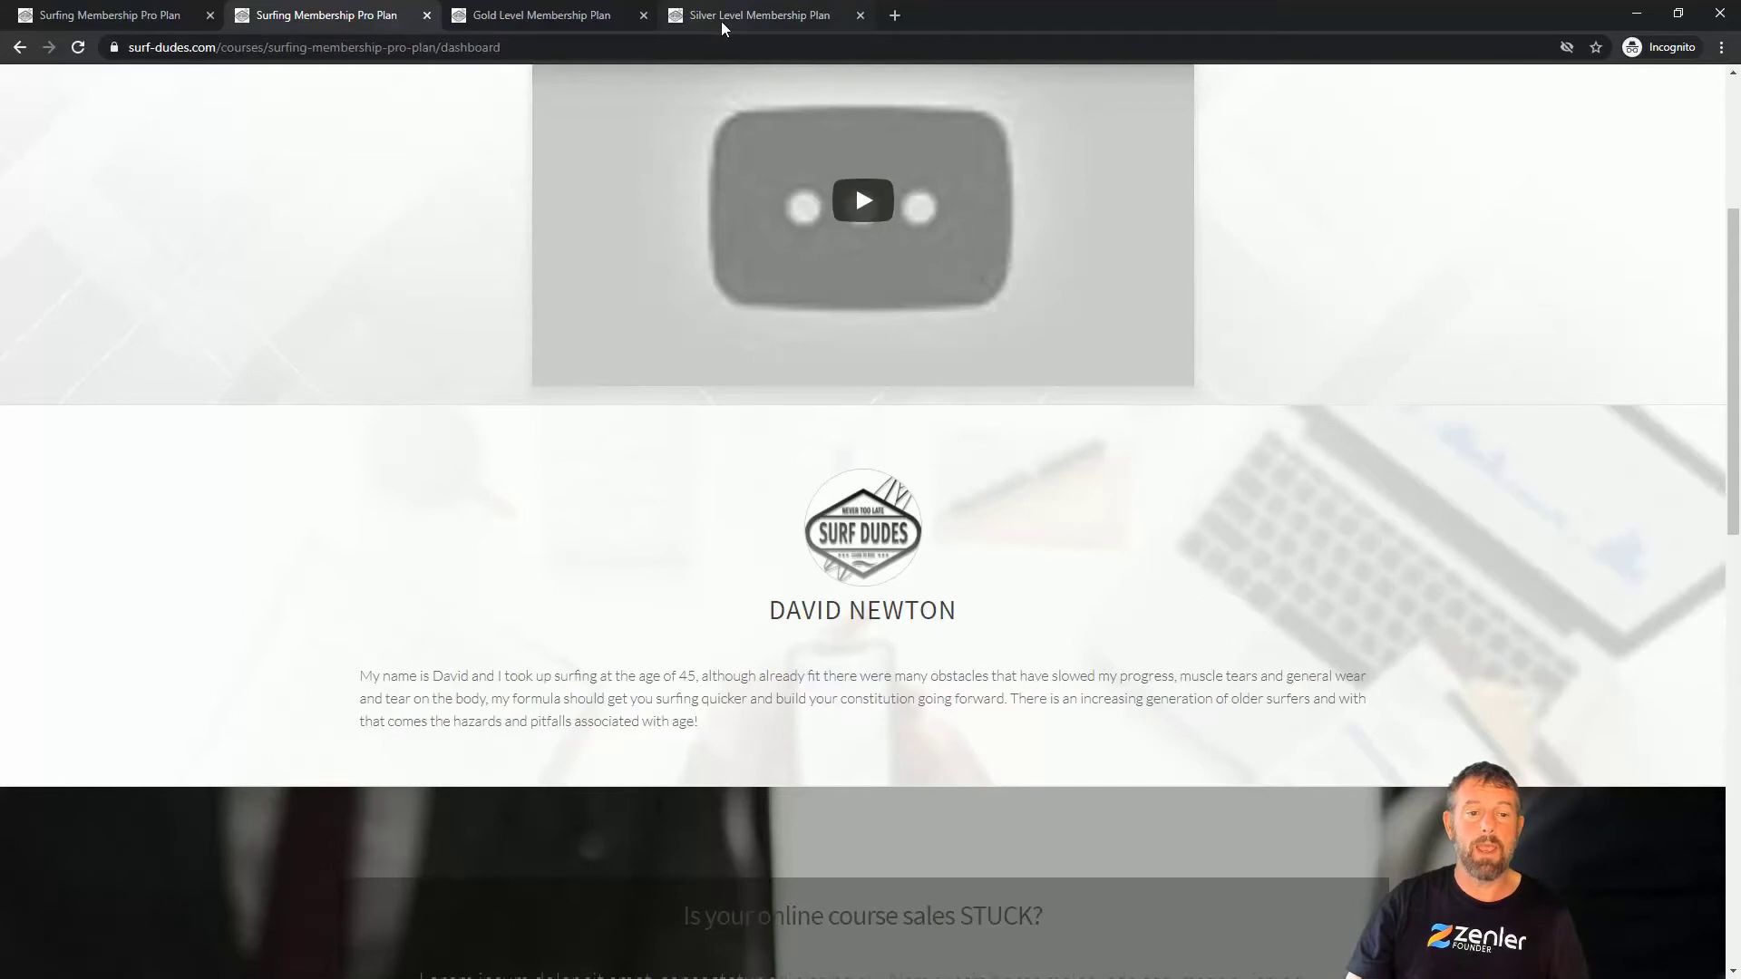
left_click(170, 15)
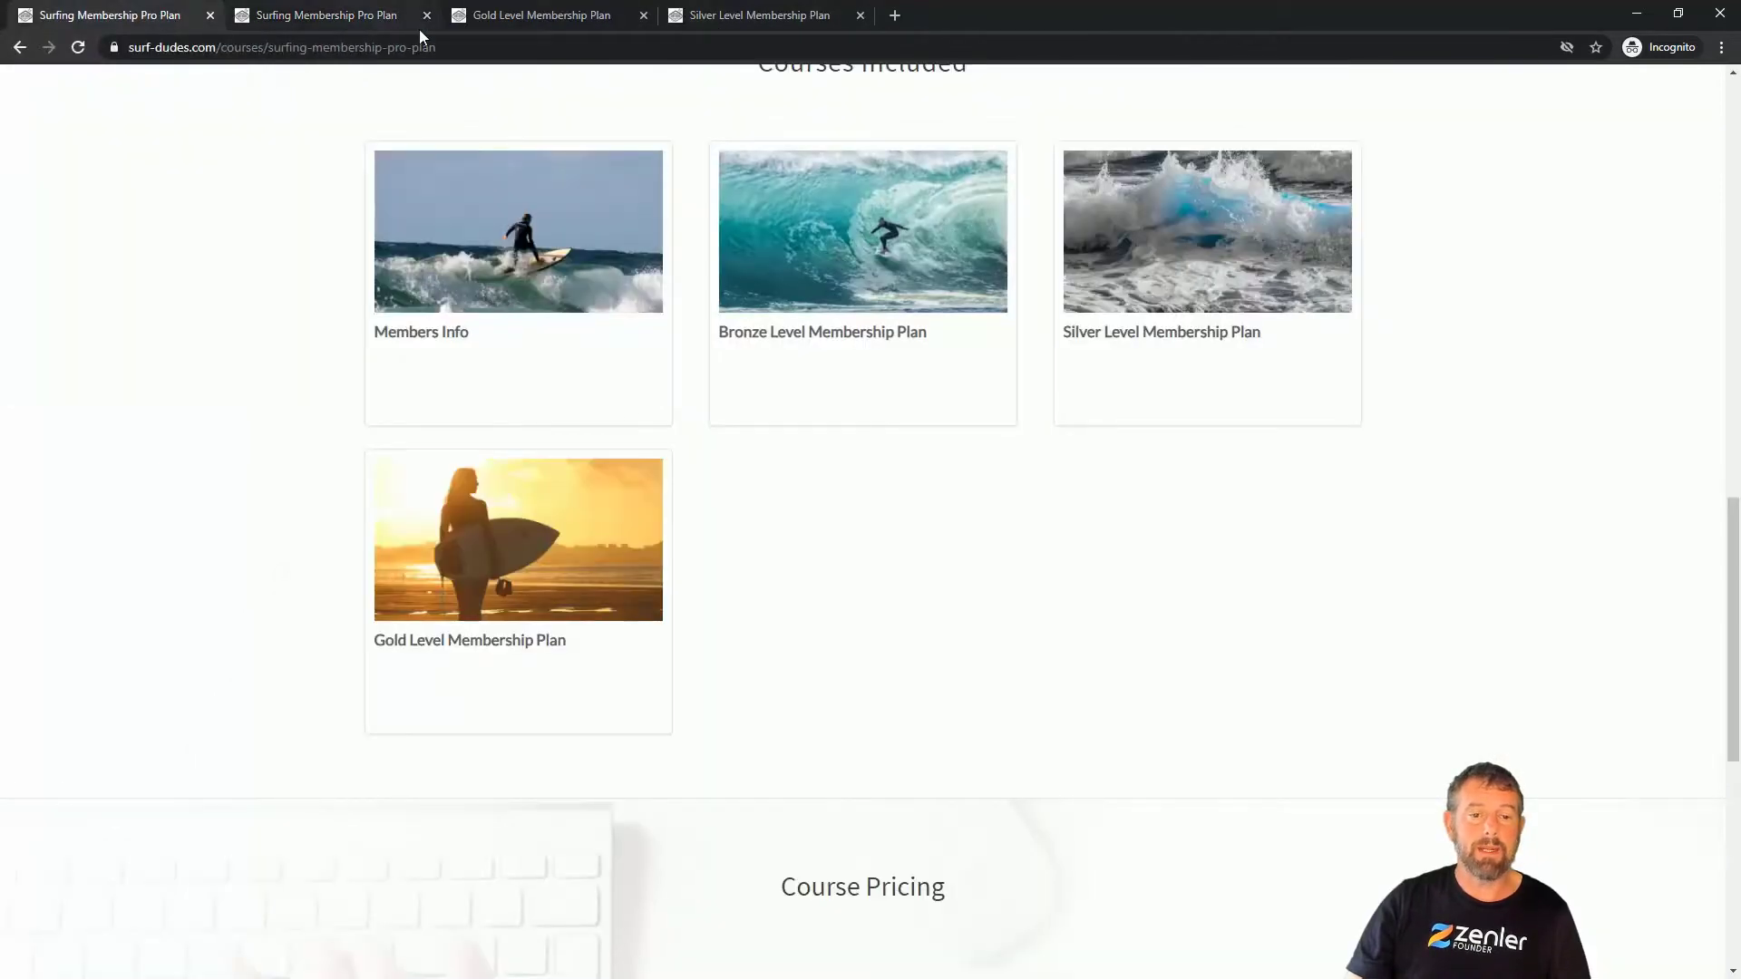
scroll(1136, 408, "up", 5)
scroll(1137, 408, "up", 10)
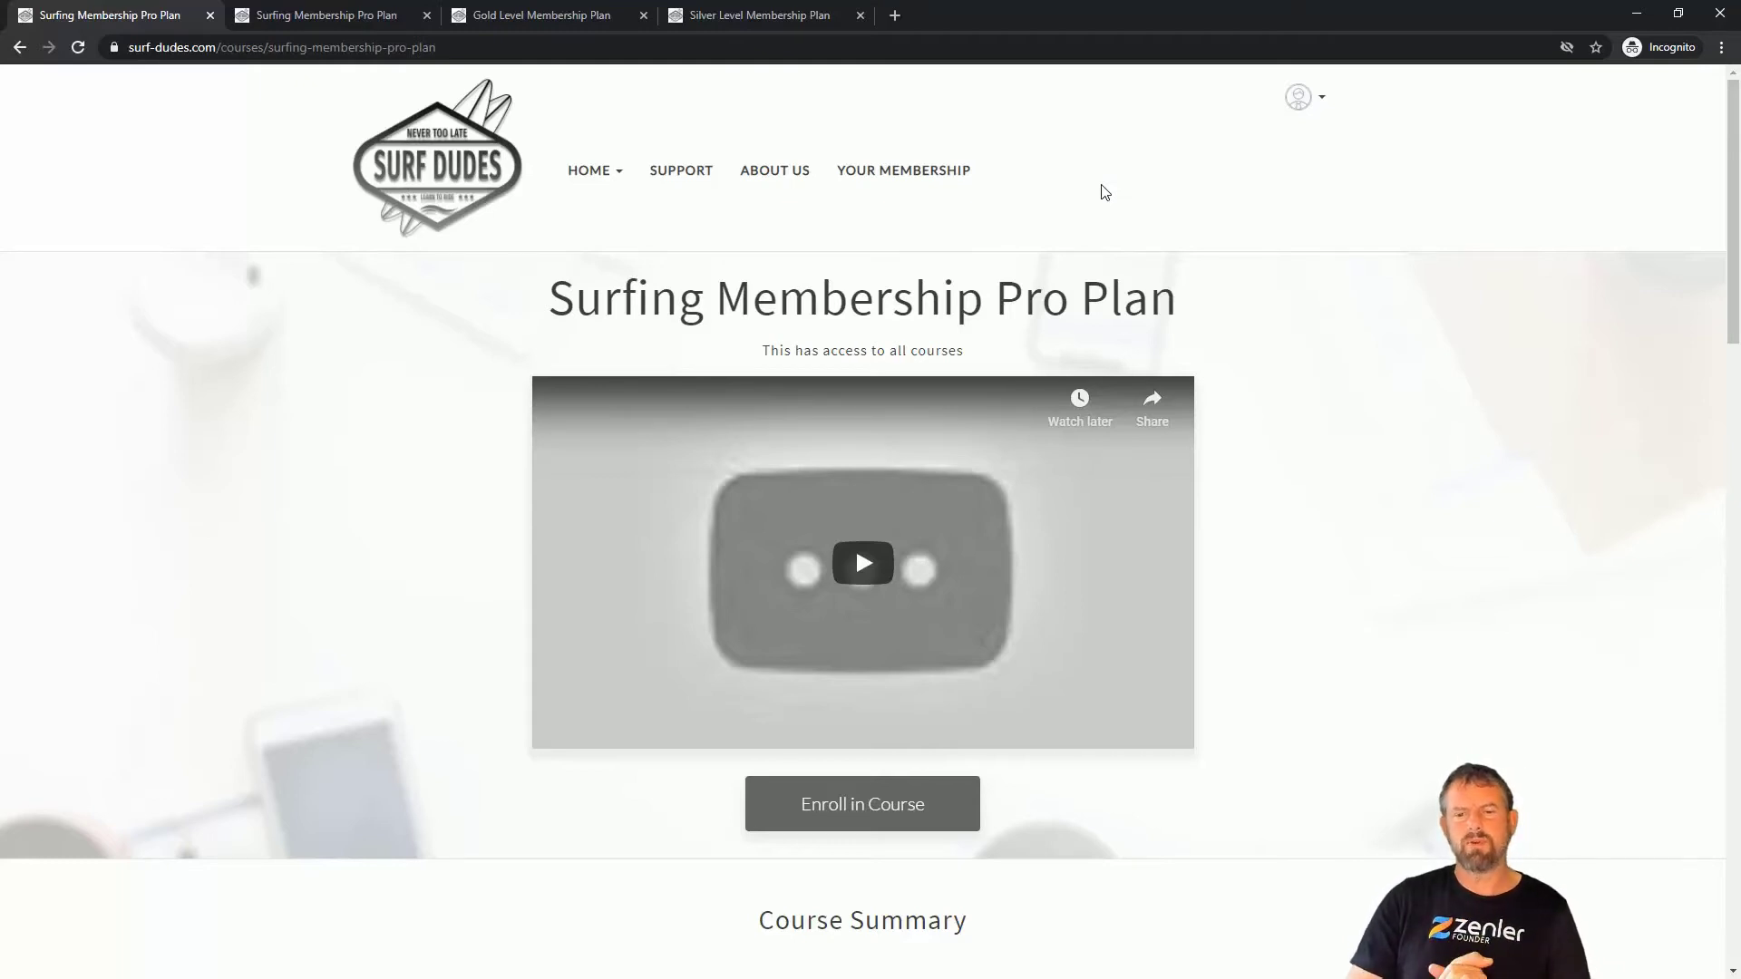
- Open the Your Membership page and enter the members area through its registered-users login link
left_click(898, 182)
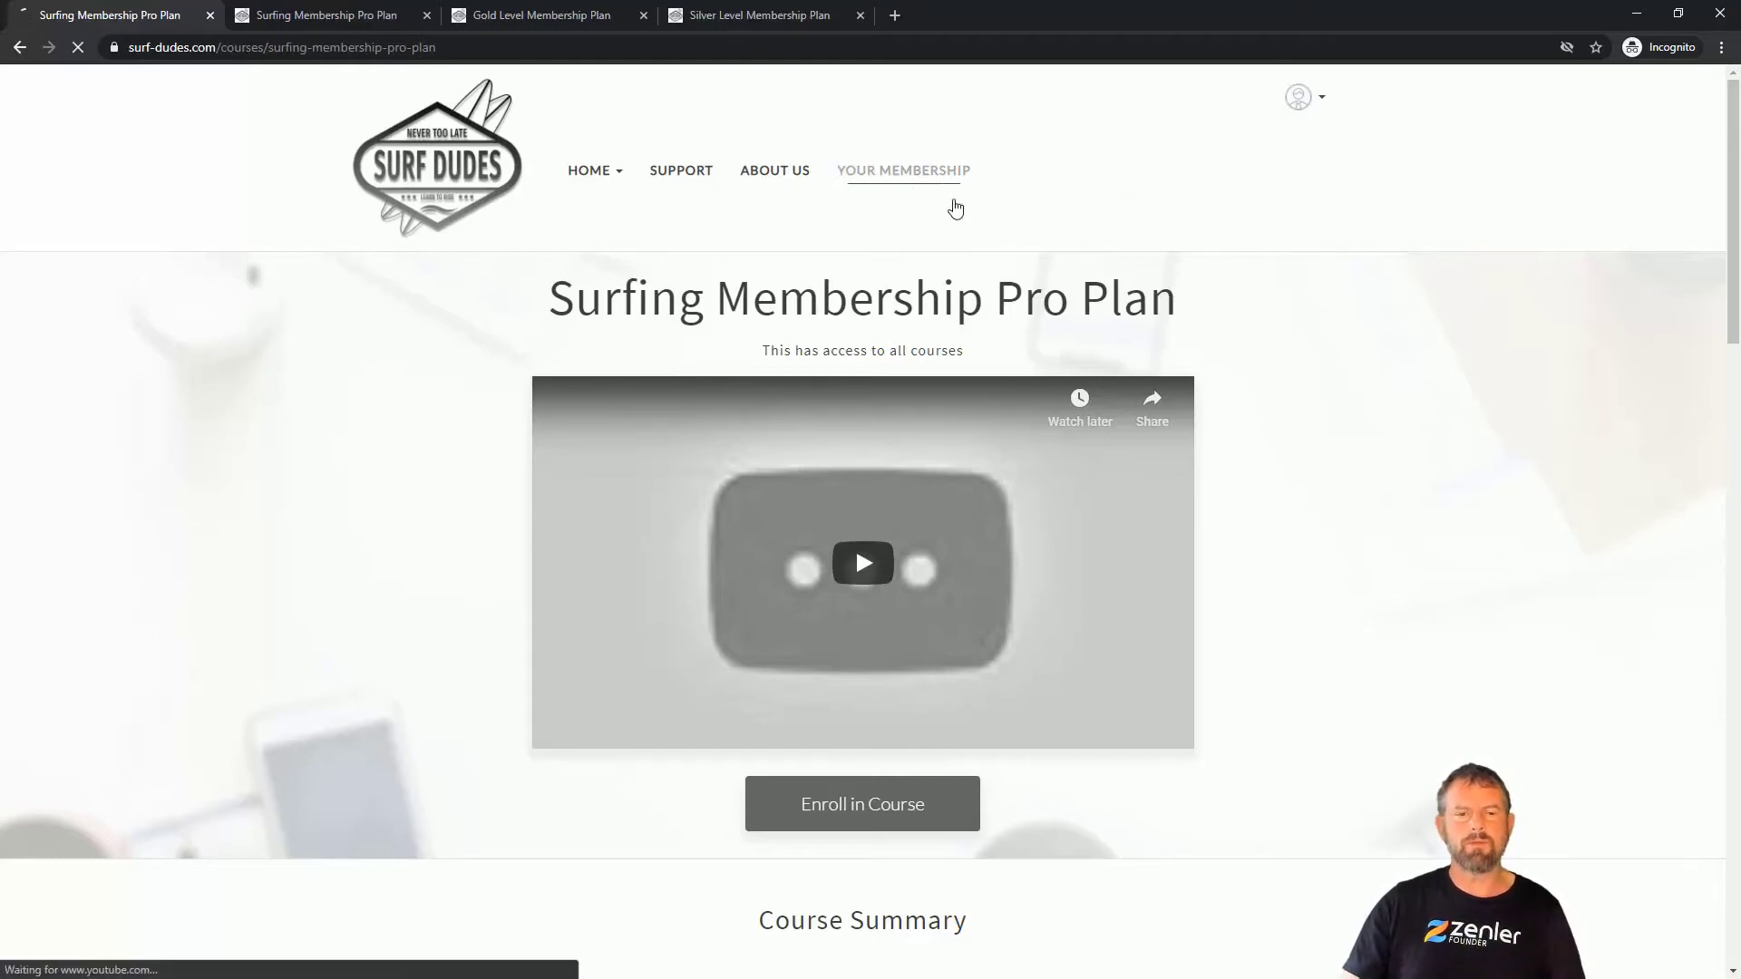
scroll(993, 406, "down", 4)
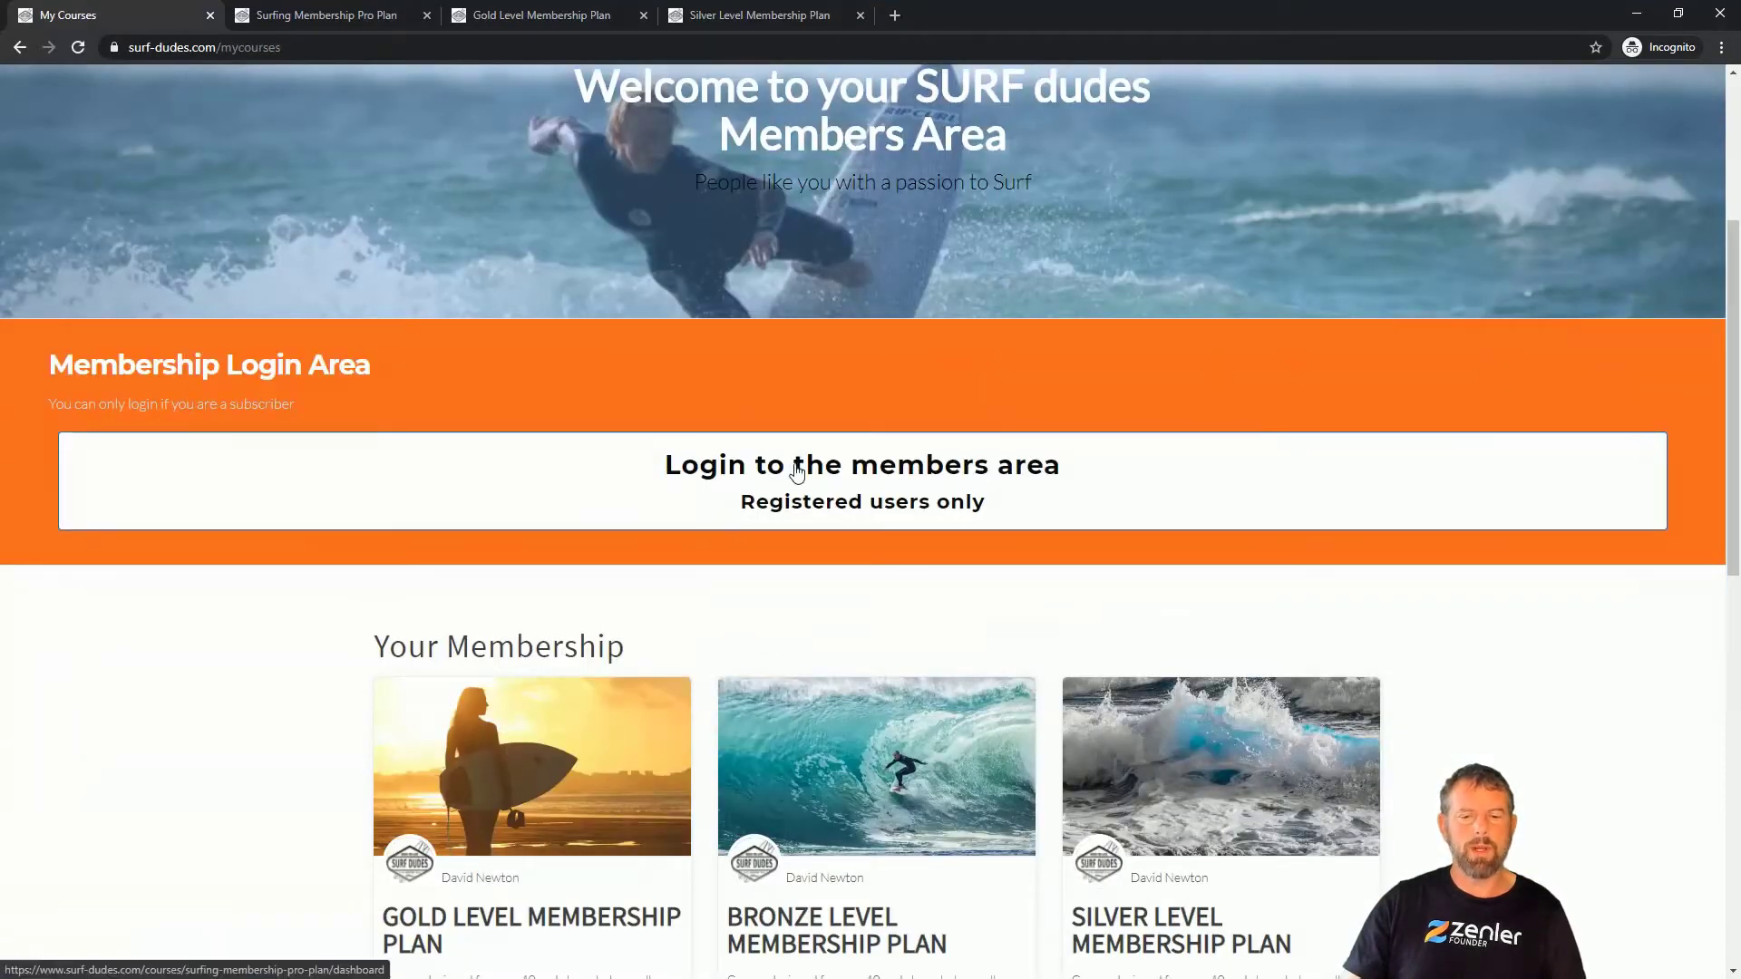
left_click(661, 459)
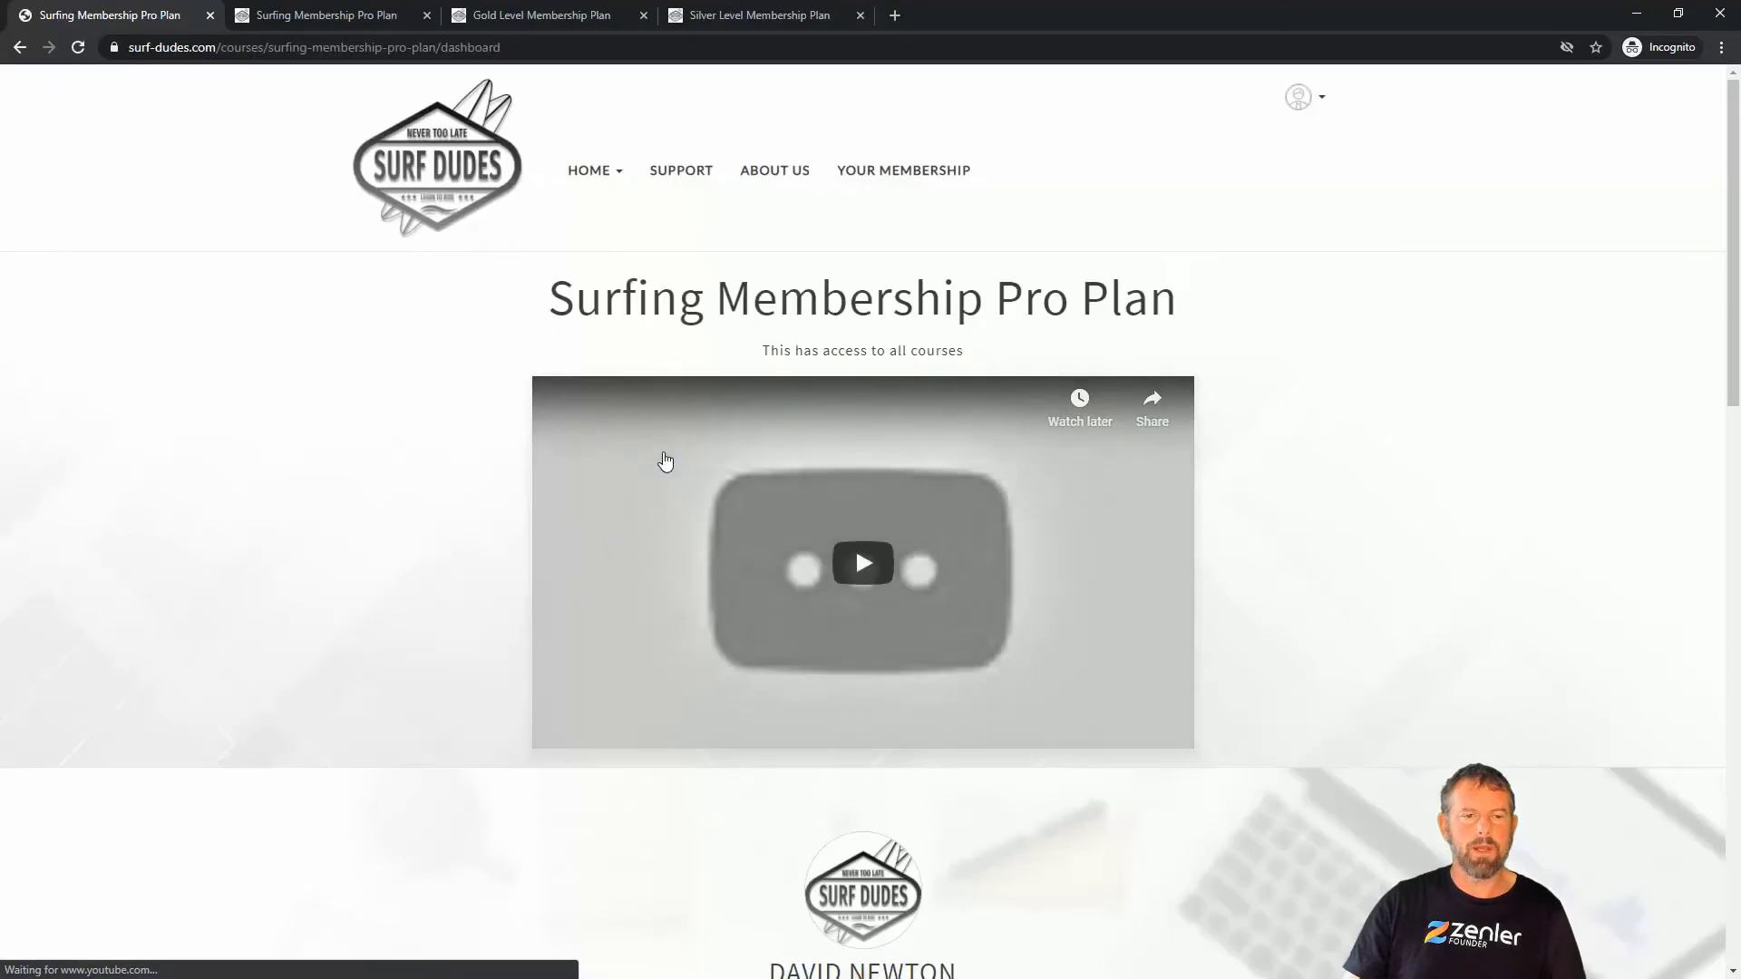
- Review the included courses on the Pro Plan dashboard and return to the beginning of the other open Pro Plan dashboard
scroll(1303, 386, "down", 10)
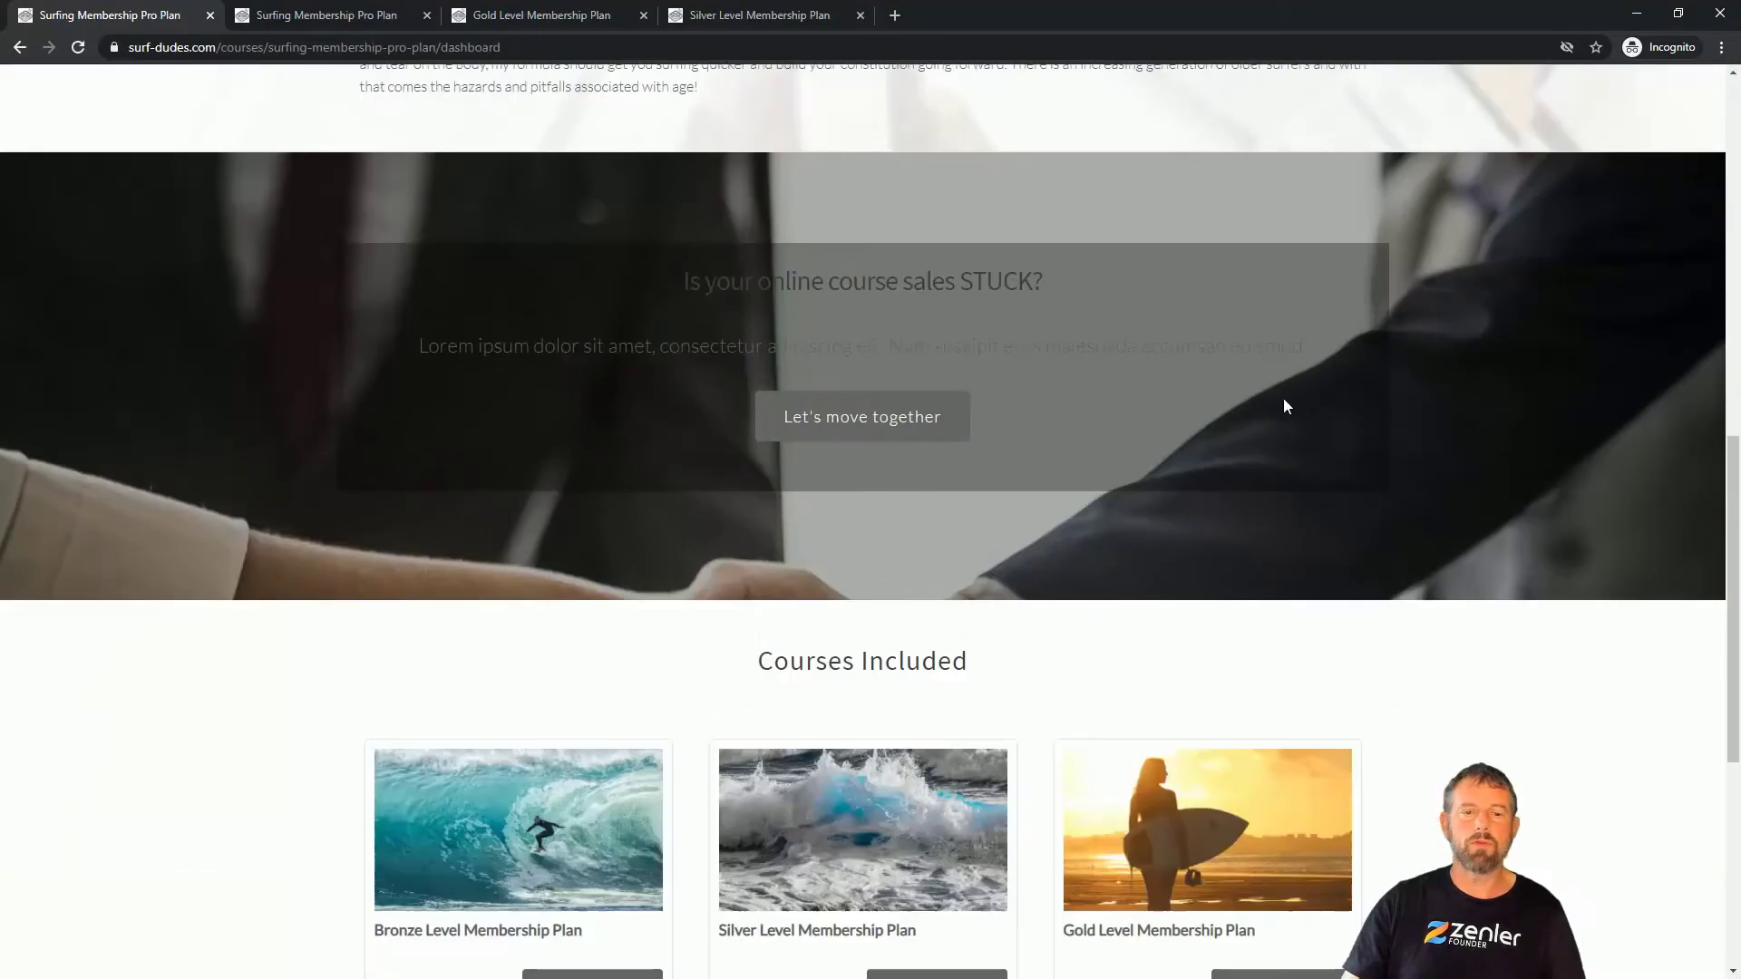
scroll(1282, 405, "up", 6)
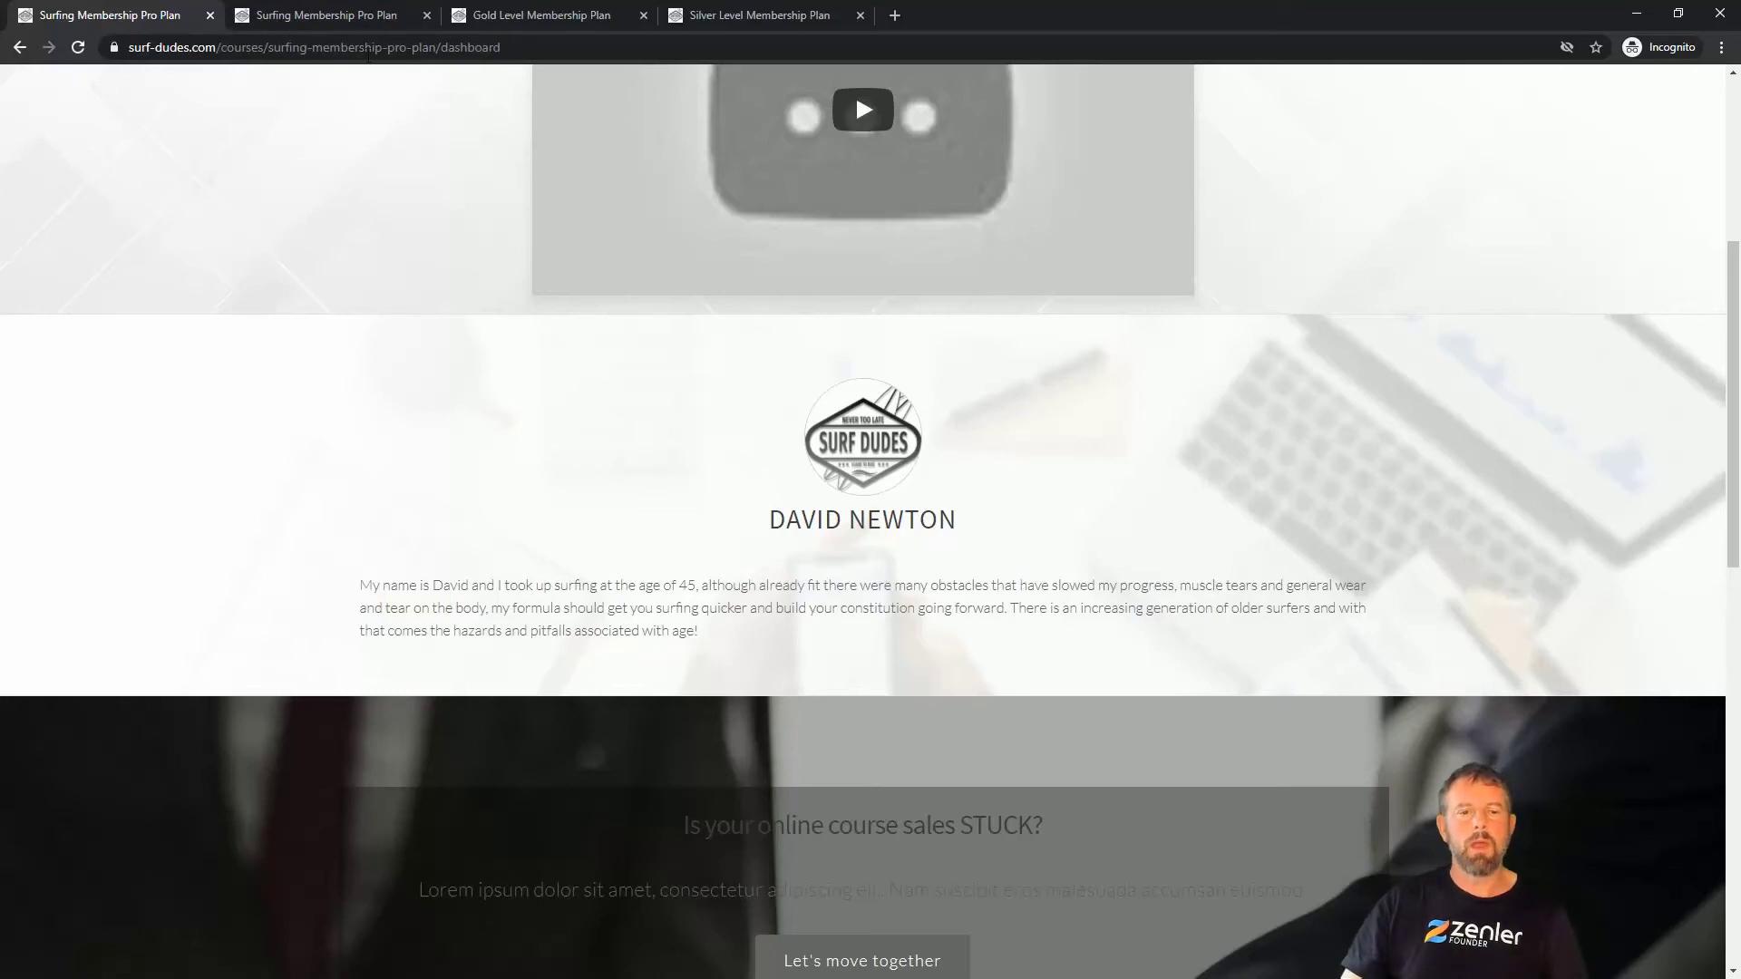
left_click(348, 16)
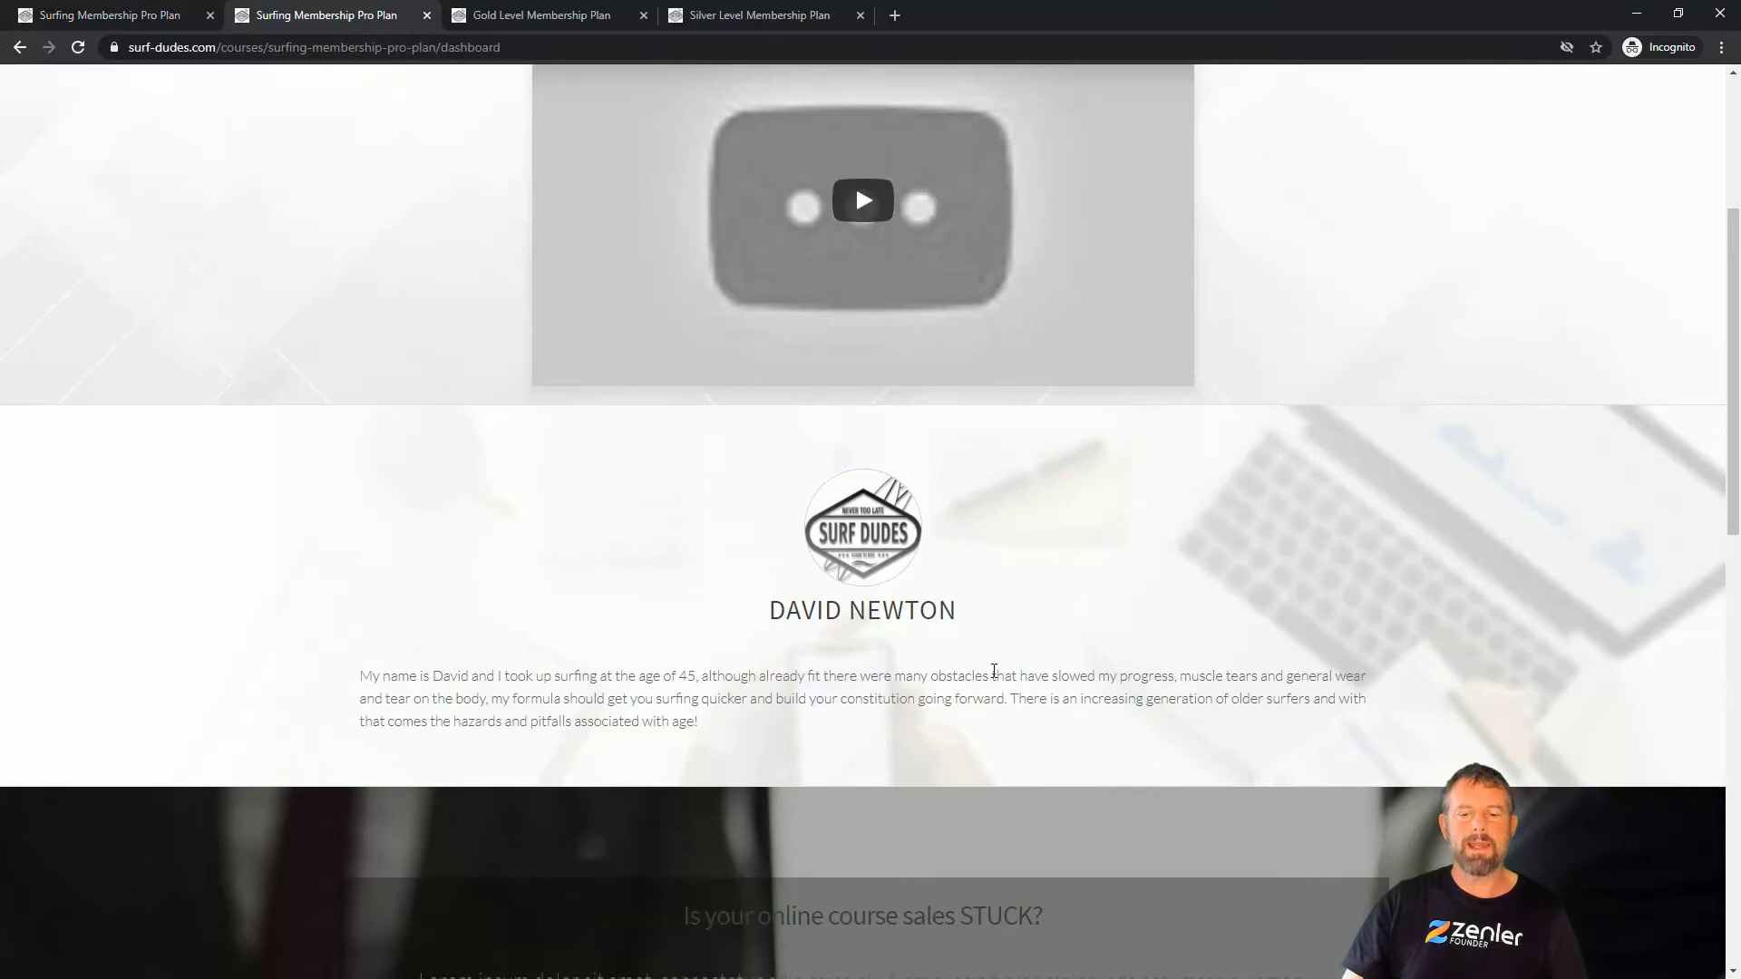
scroll(998, 671, "up", 4)
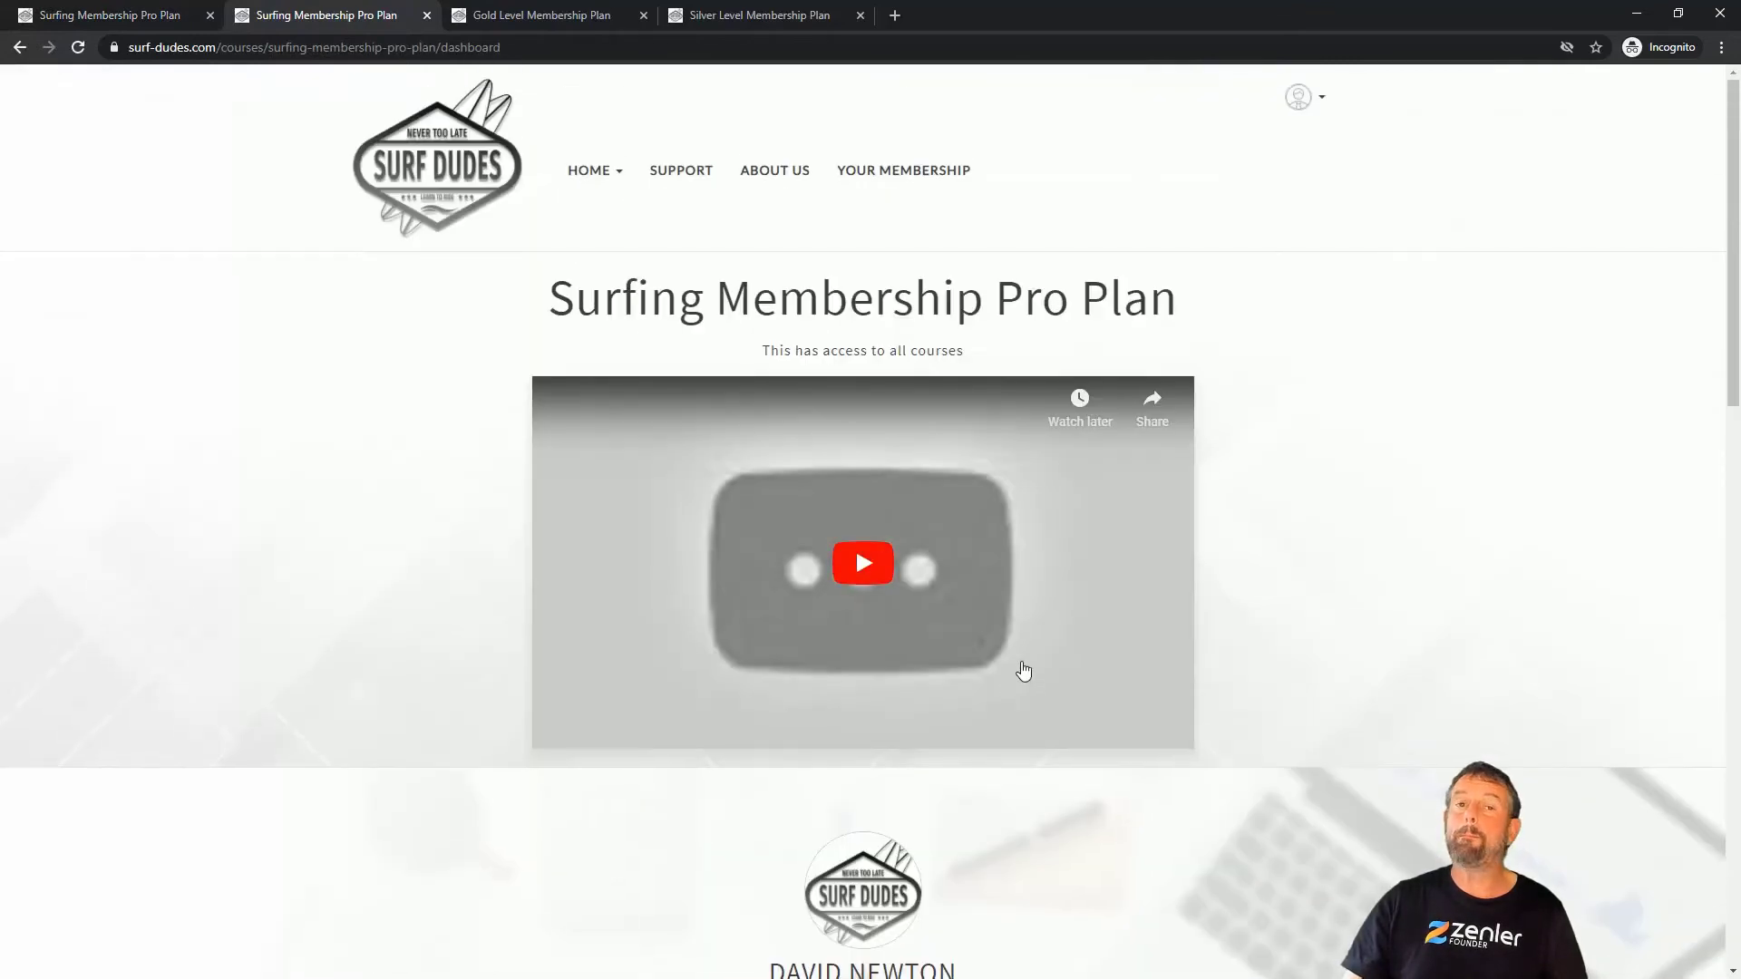